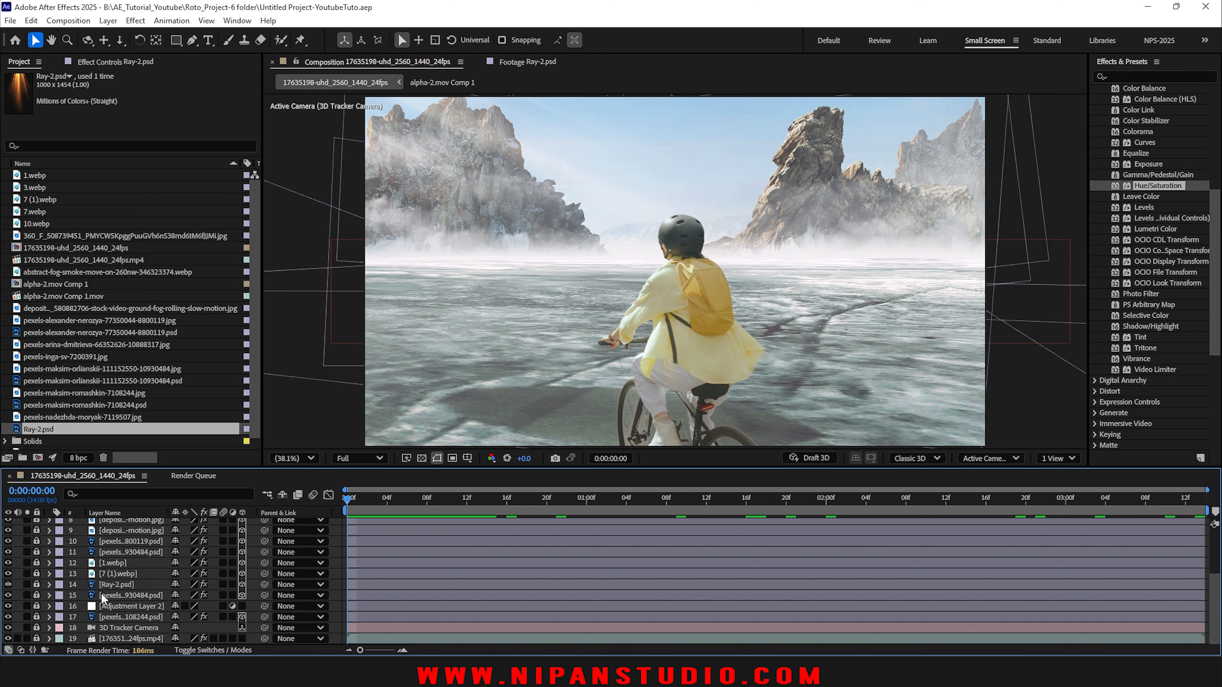
Step: Import the slow-motion-ashes-floating-air-footage webp file into the project
scroll(135, 376, "down", 1)
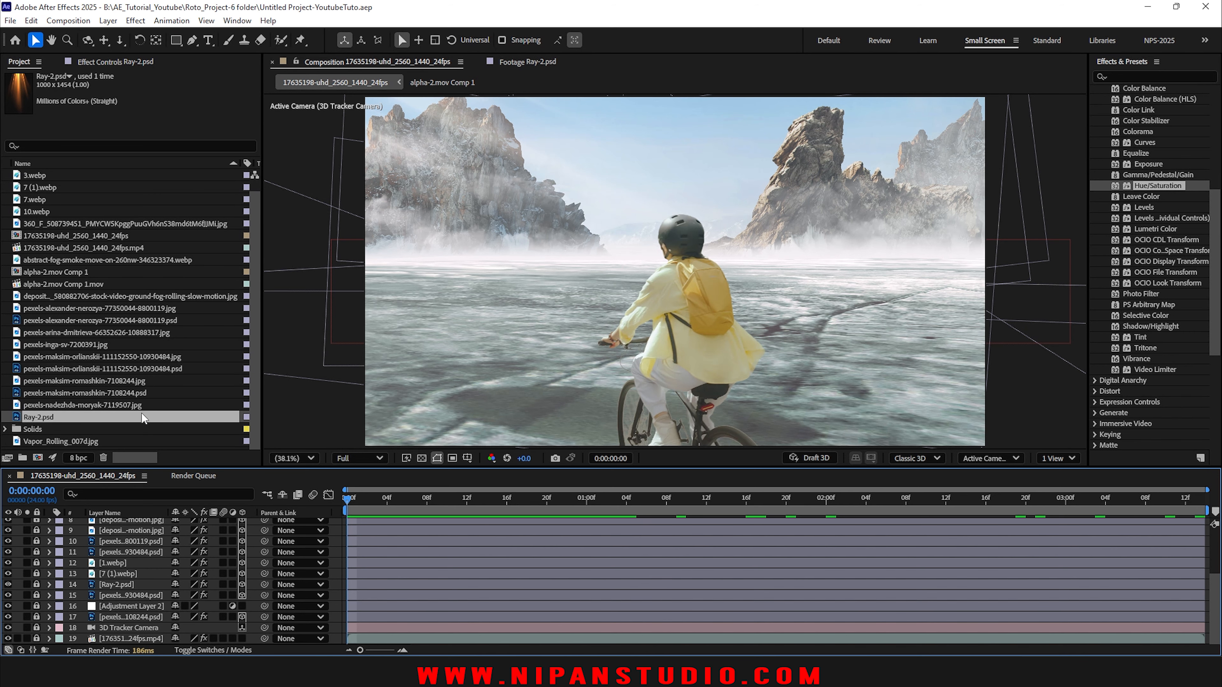
left_click(253, 426)
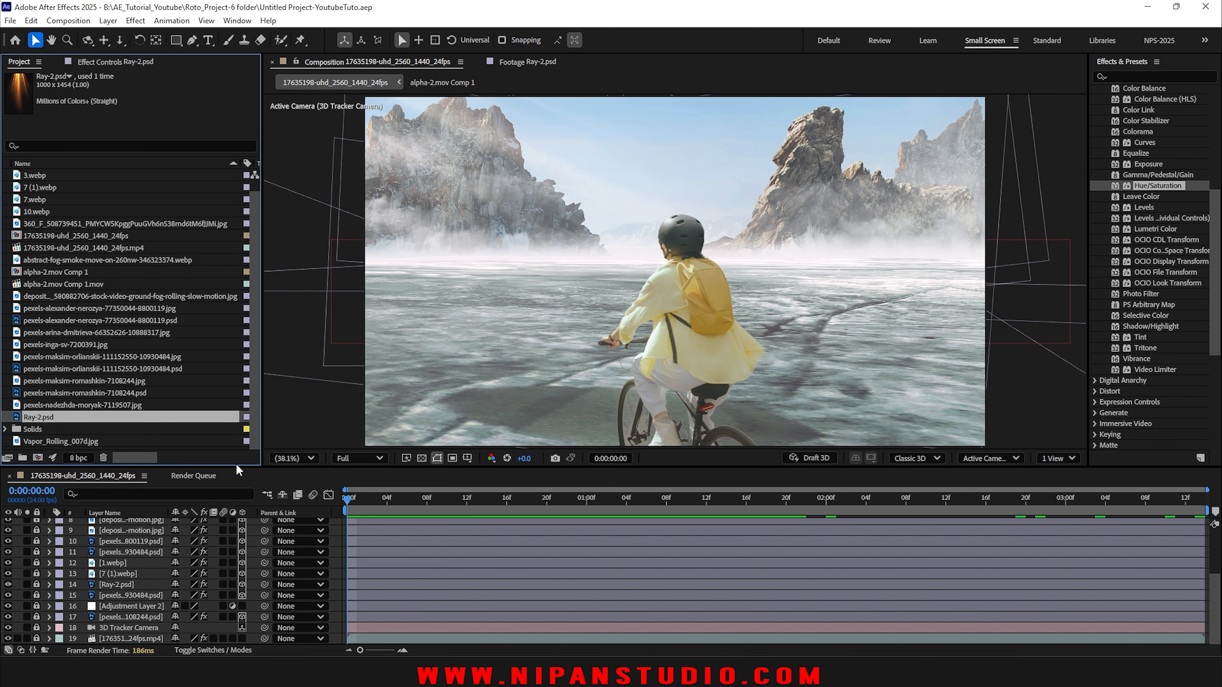
left_click_drag(236, 464, 234, 483)
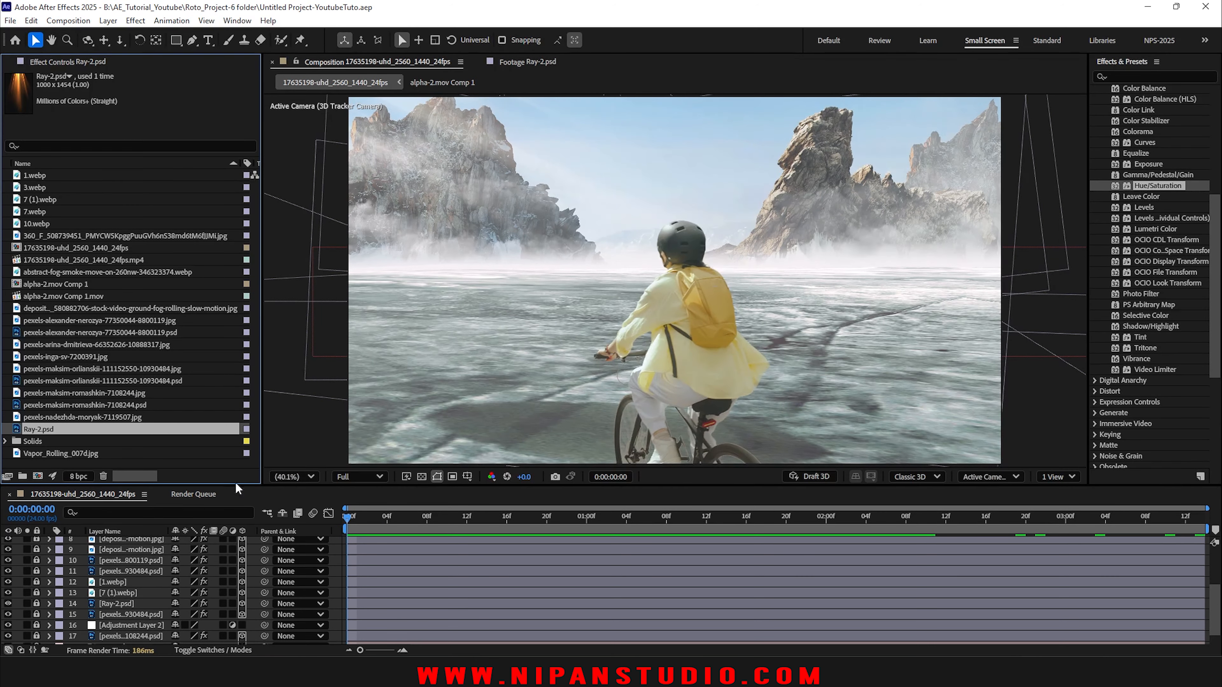
scroll(145, 597, "up", 3)
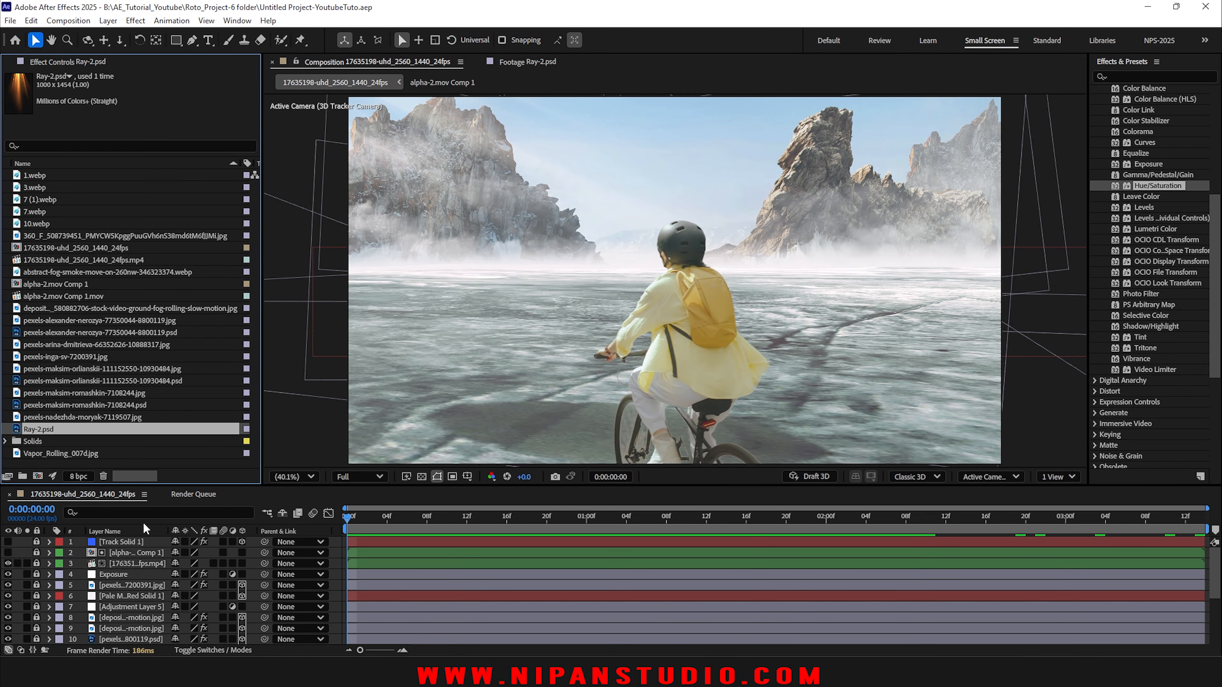
double_click(142, 465)
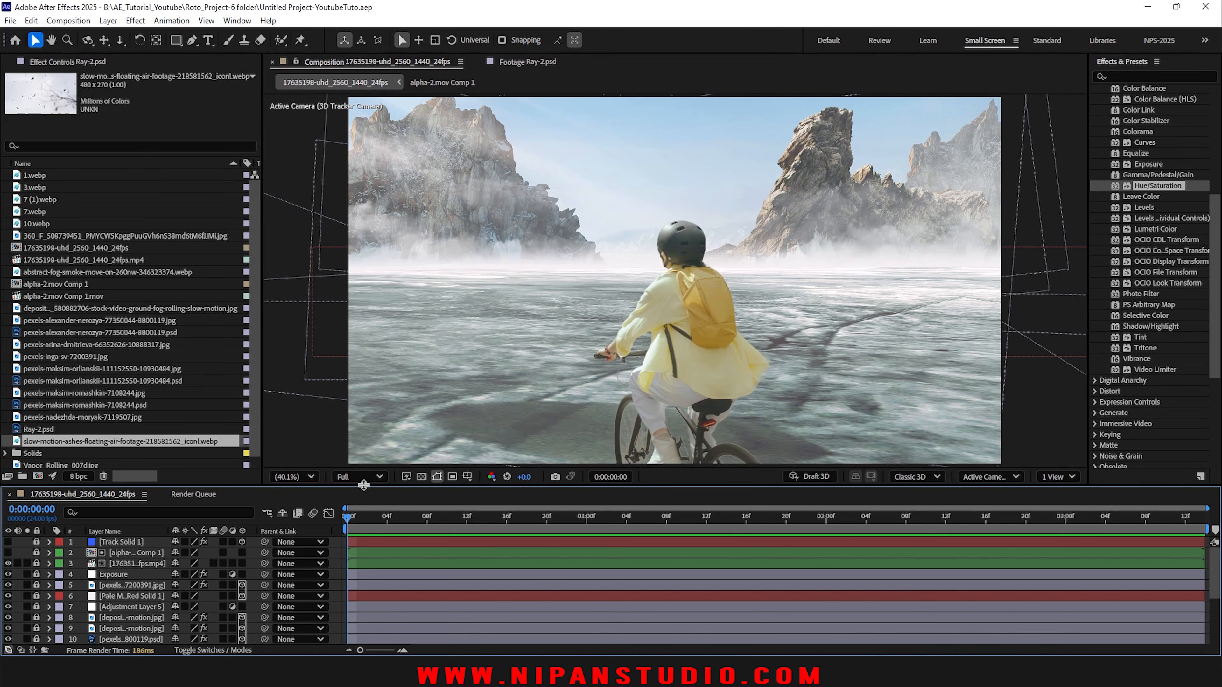
Step: Create a black solid layer at the composition size of 2560 x 1440 px above all other layers
left_click_drag(364, 486, 364, 460)
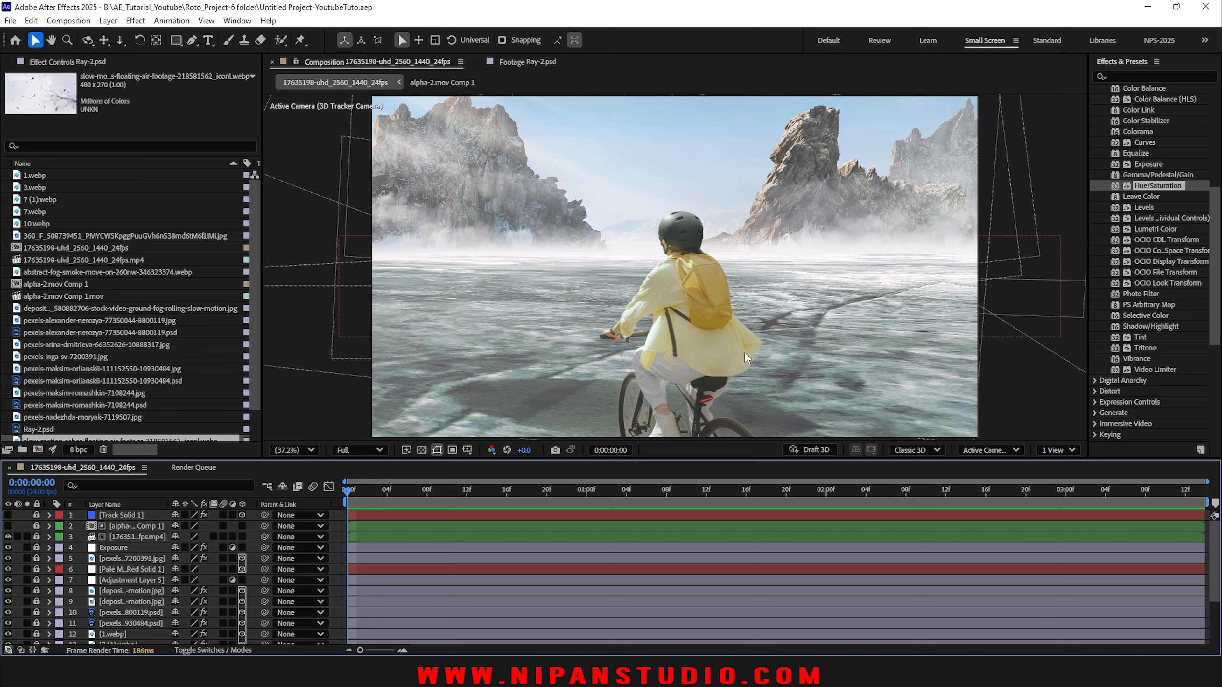
scroll(139, 583, "down", 3)
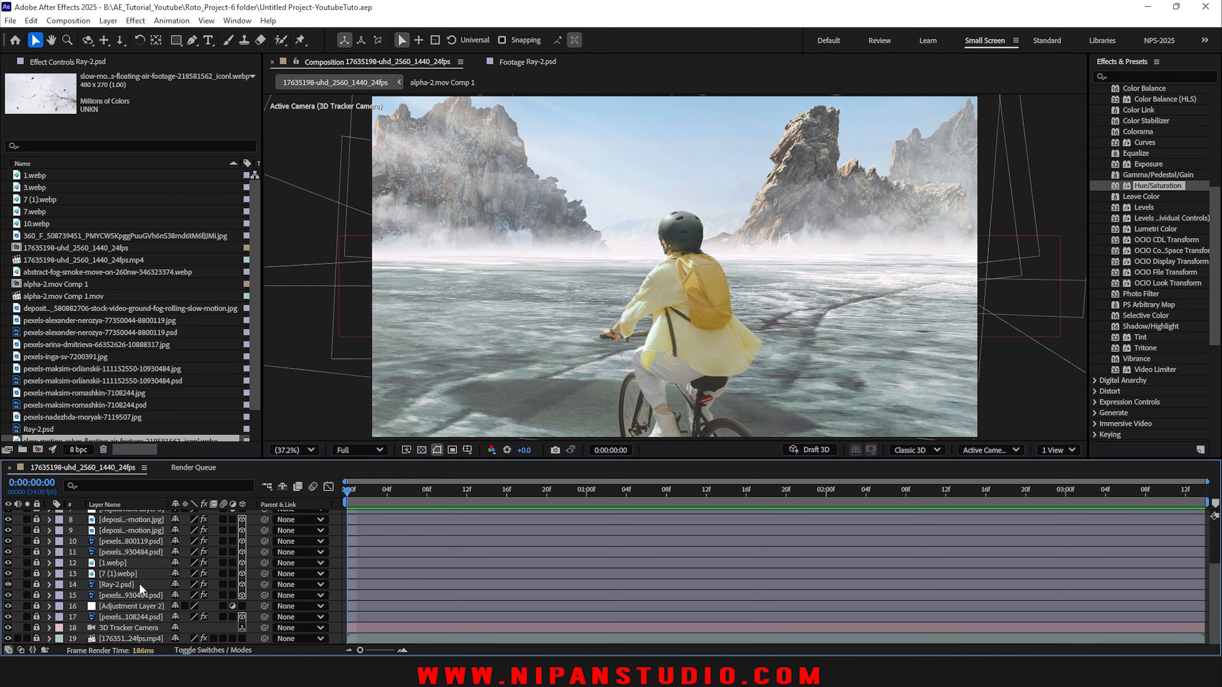
scroll(128, 626, "up", 3)
right_click(128, 626)
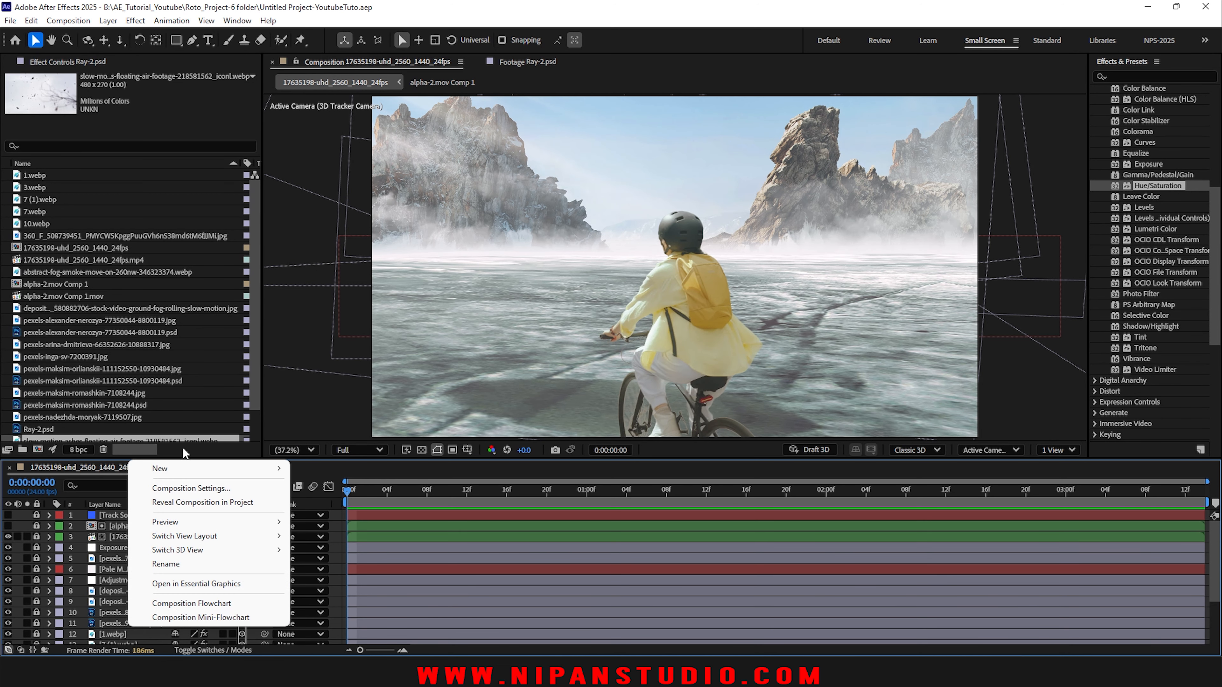
mouse_move(185, 470)
left_click(347, 503)
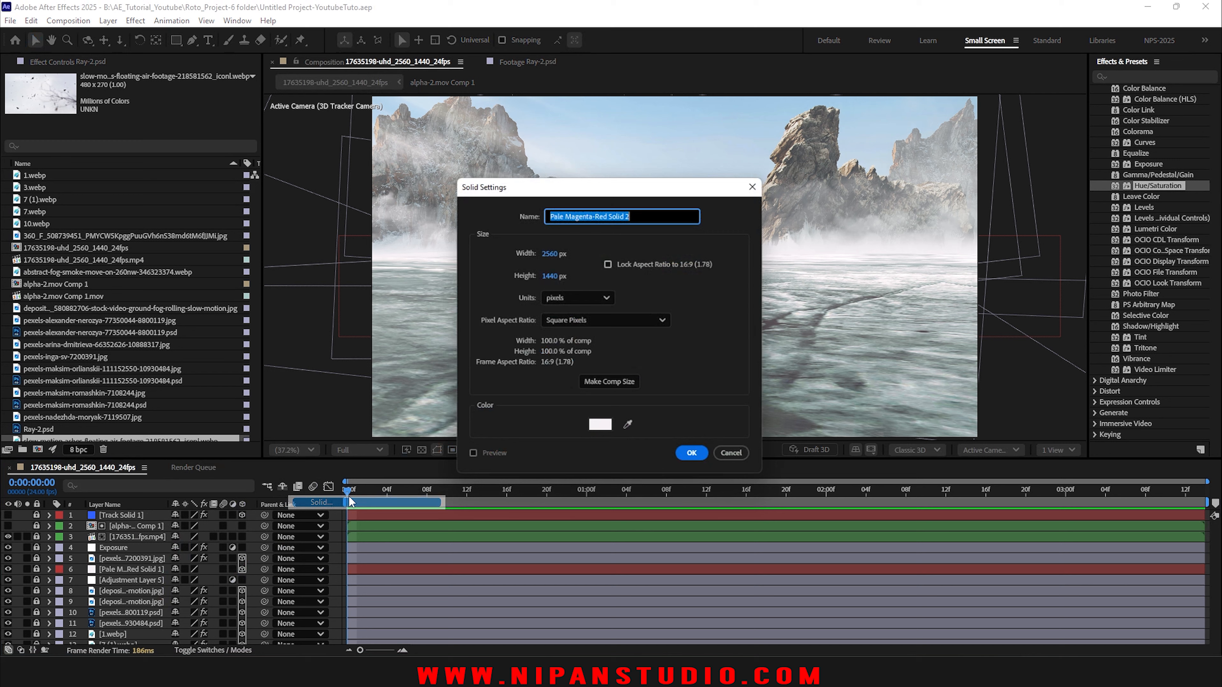
left_click(597, 427)
left_click(466, 415)
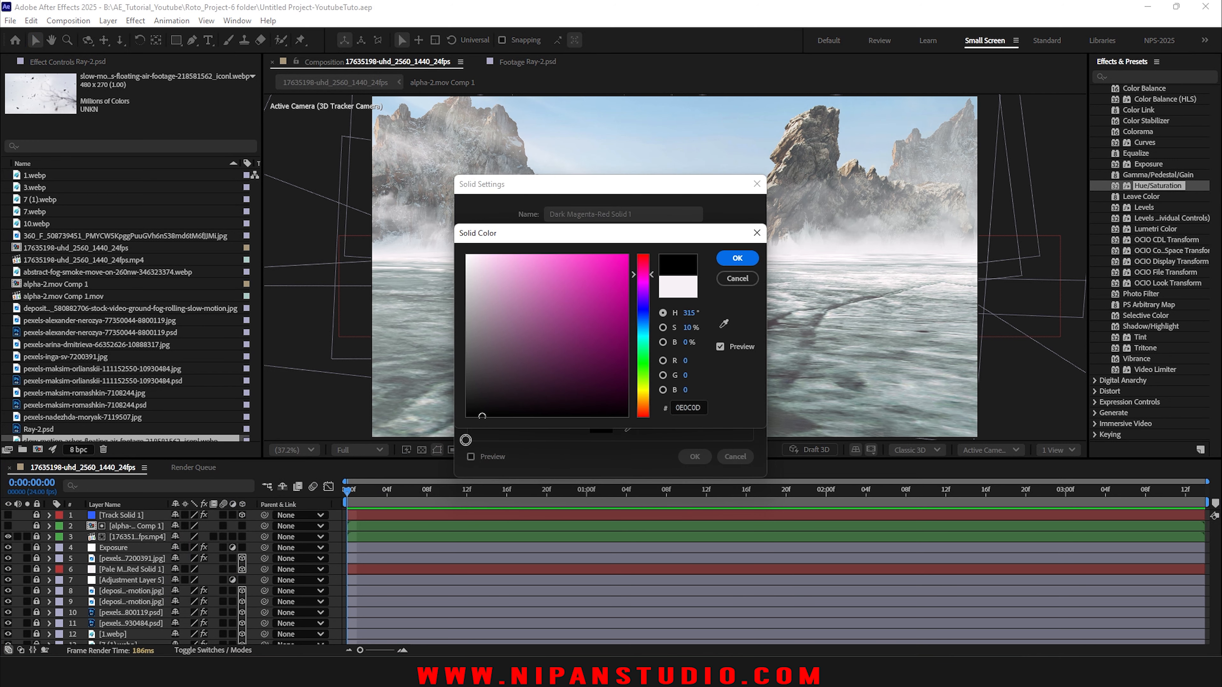
left_click(737, 258)
left_click(694, 456)
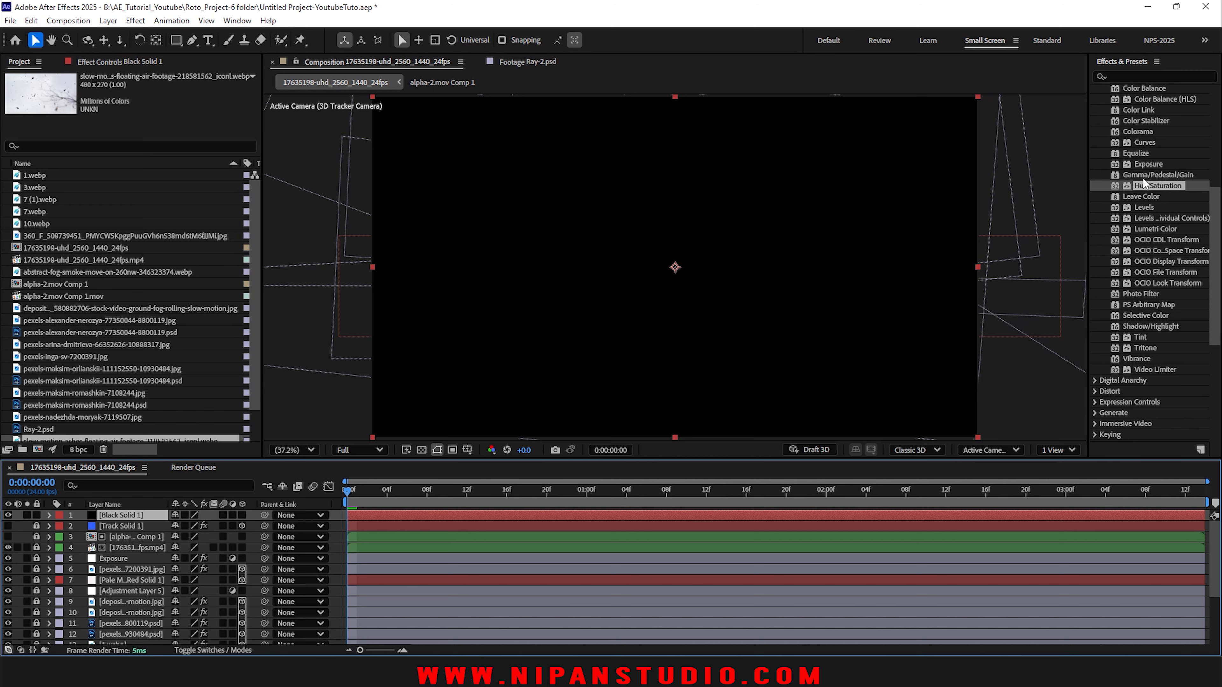
Step: Apply the CC Particle World simulation effect to the black solid
scroll(1143, 176, "up", 5)
left_click(1096, 110)
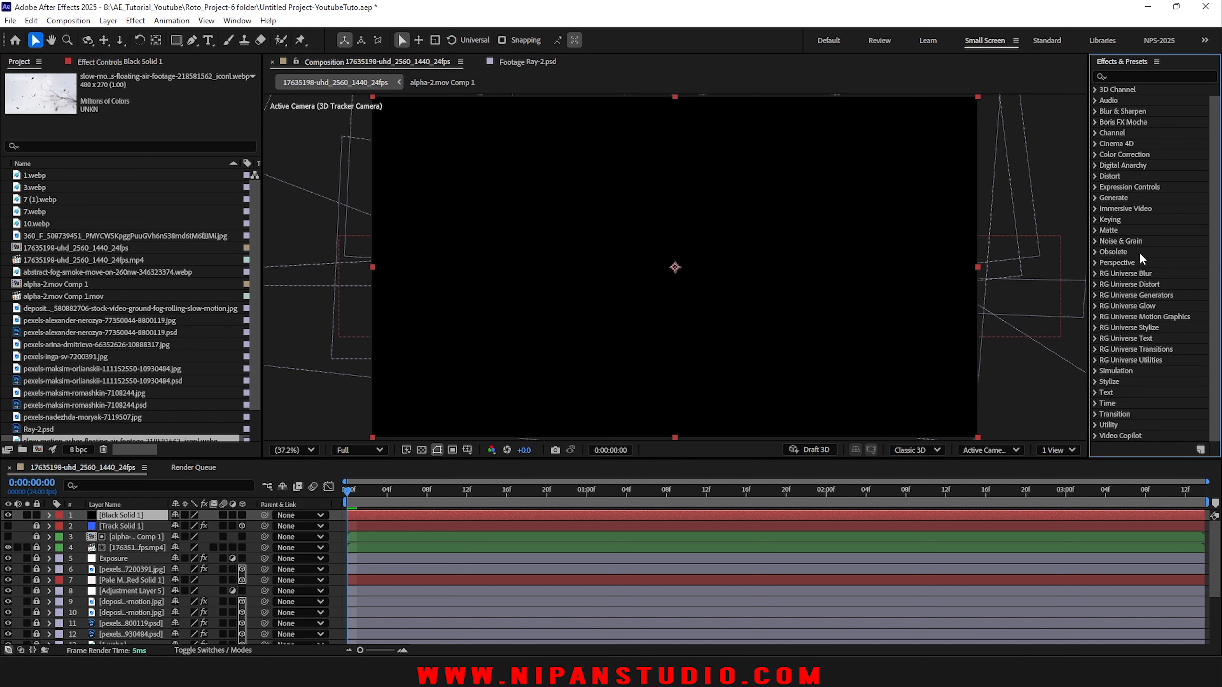
left_click(1096, 371)
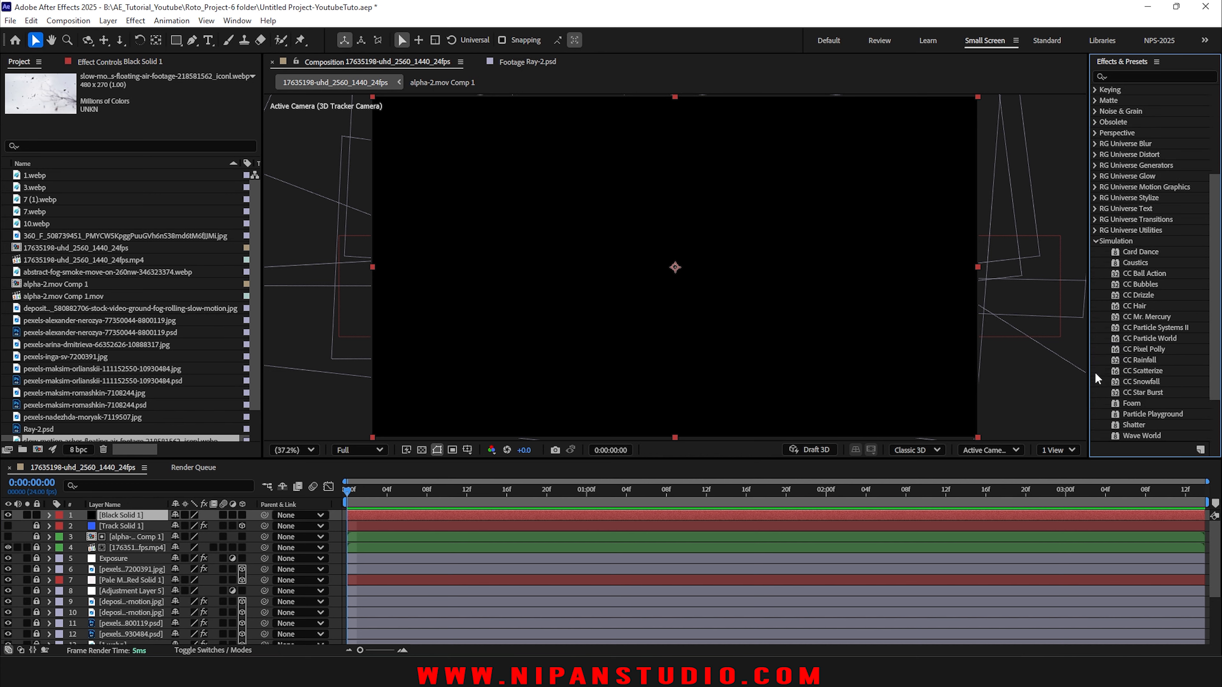
scroll(1135, 308, "down", 5)
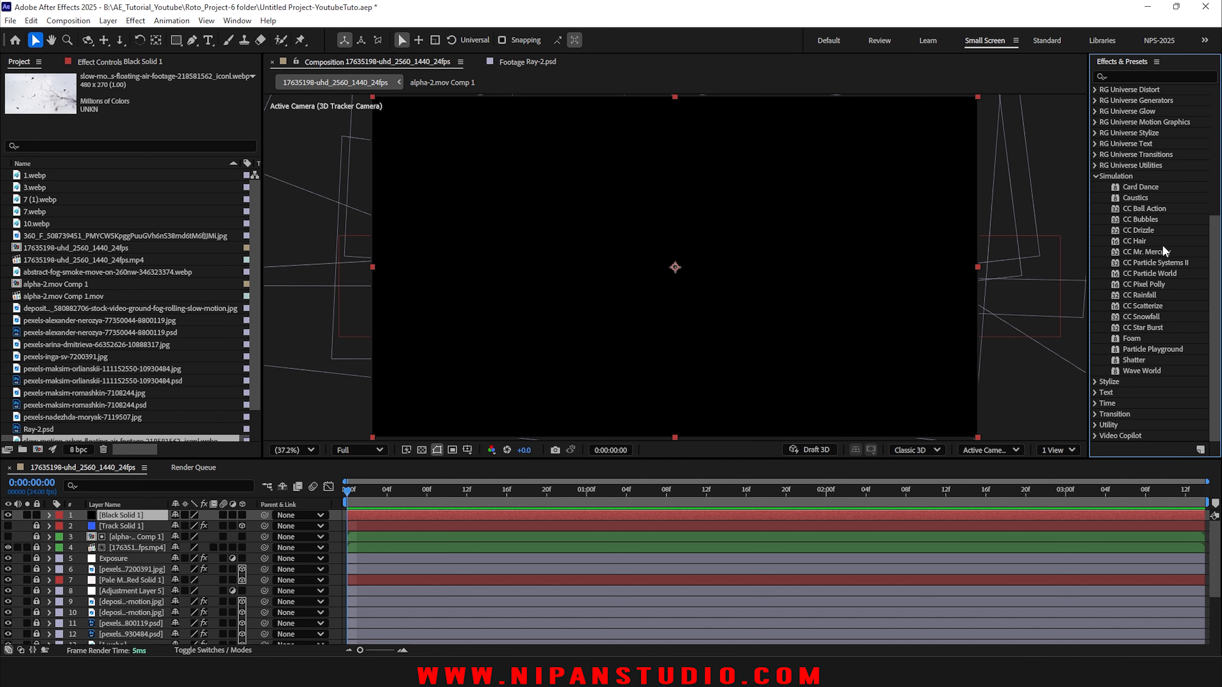
left_click(1142, 274)
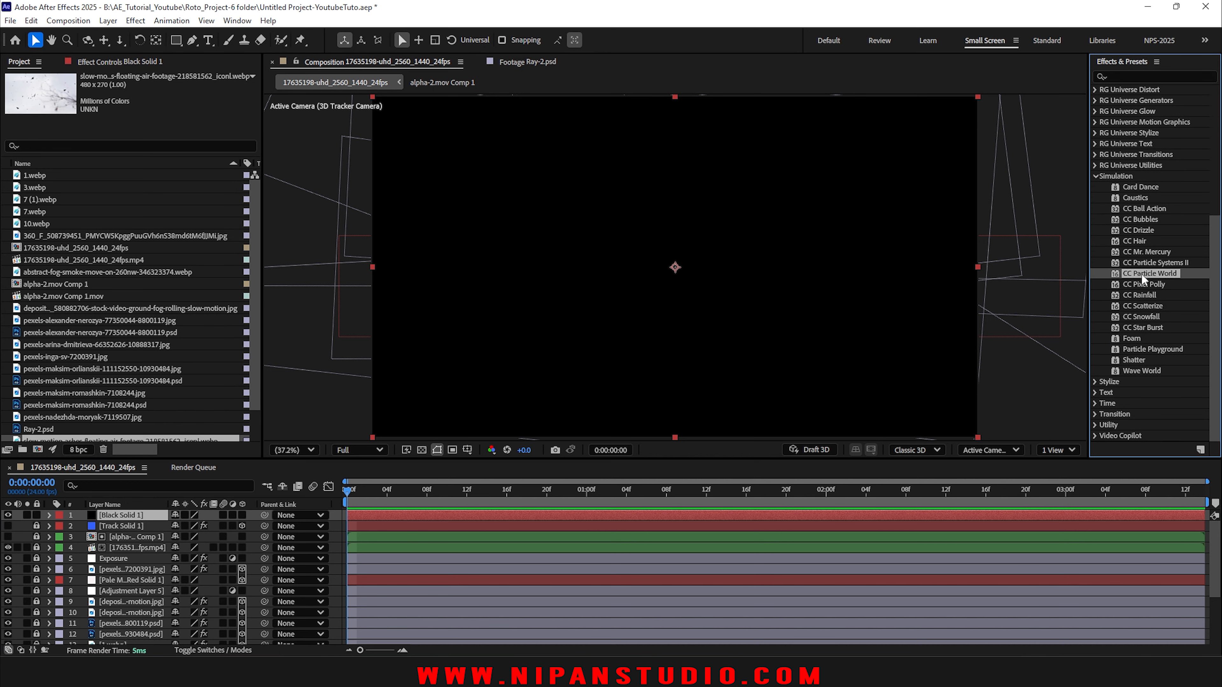
double_click(1149, 273)
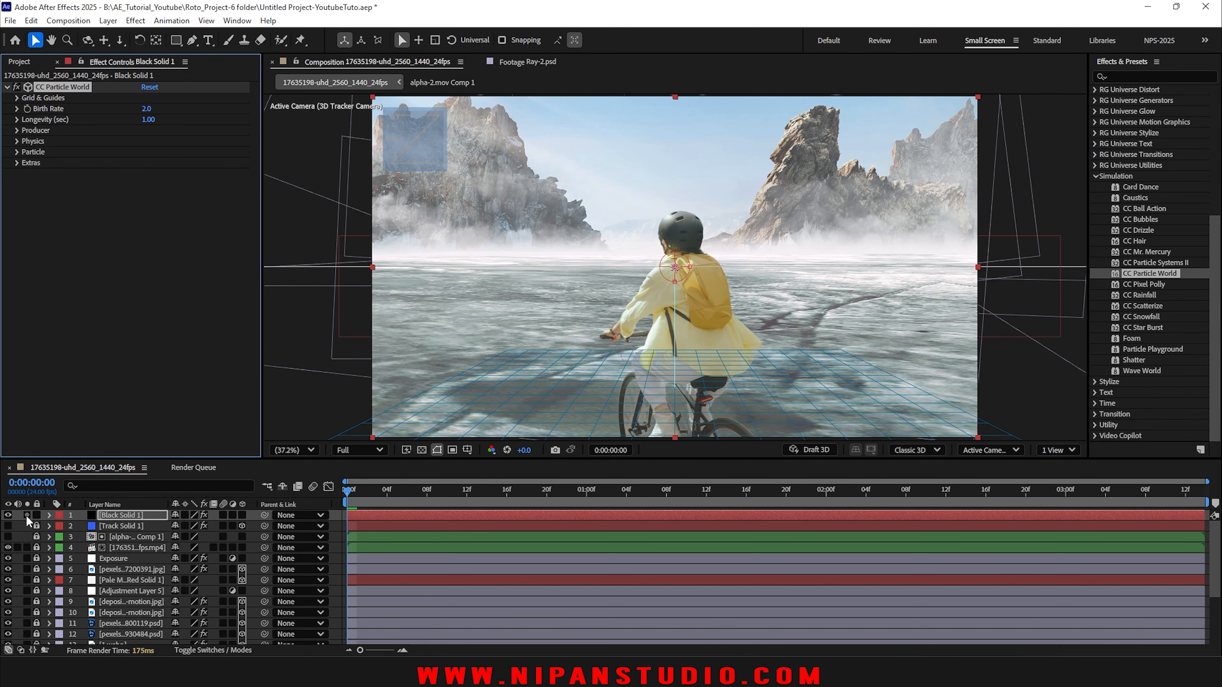
Step: Solo the black solid and preview the default particle animation
left_click(27, 515)
key("space")
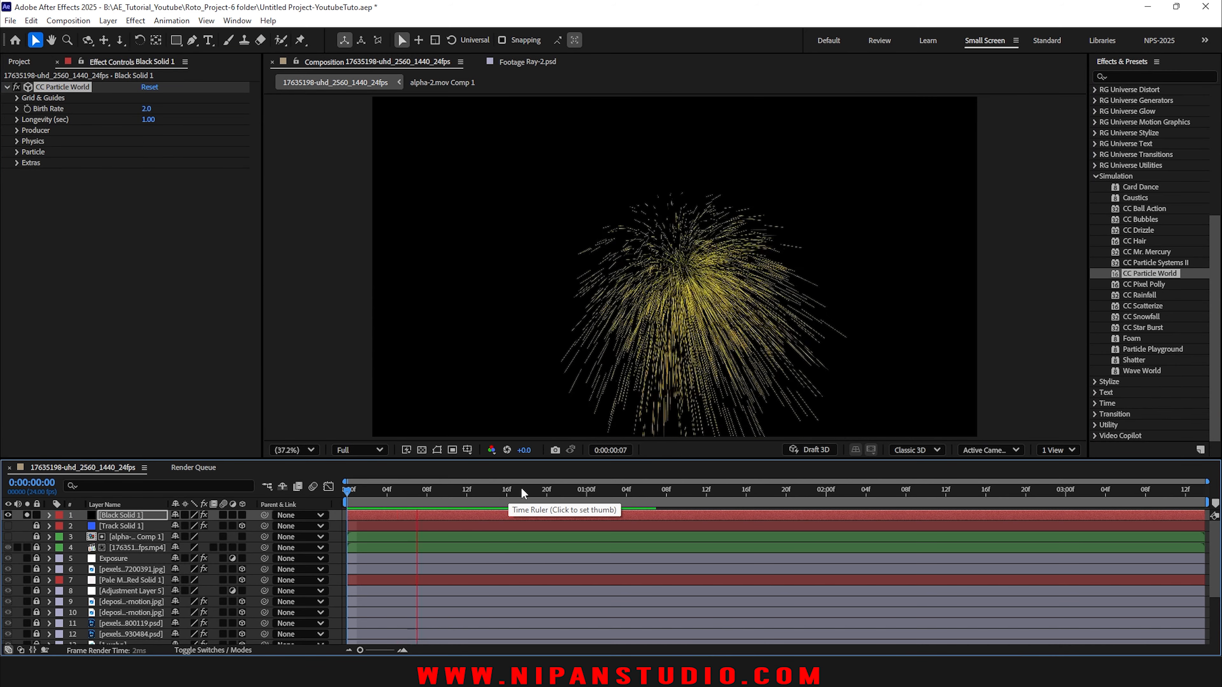
key("space")
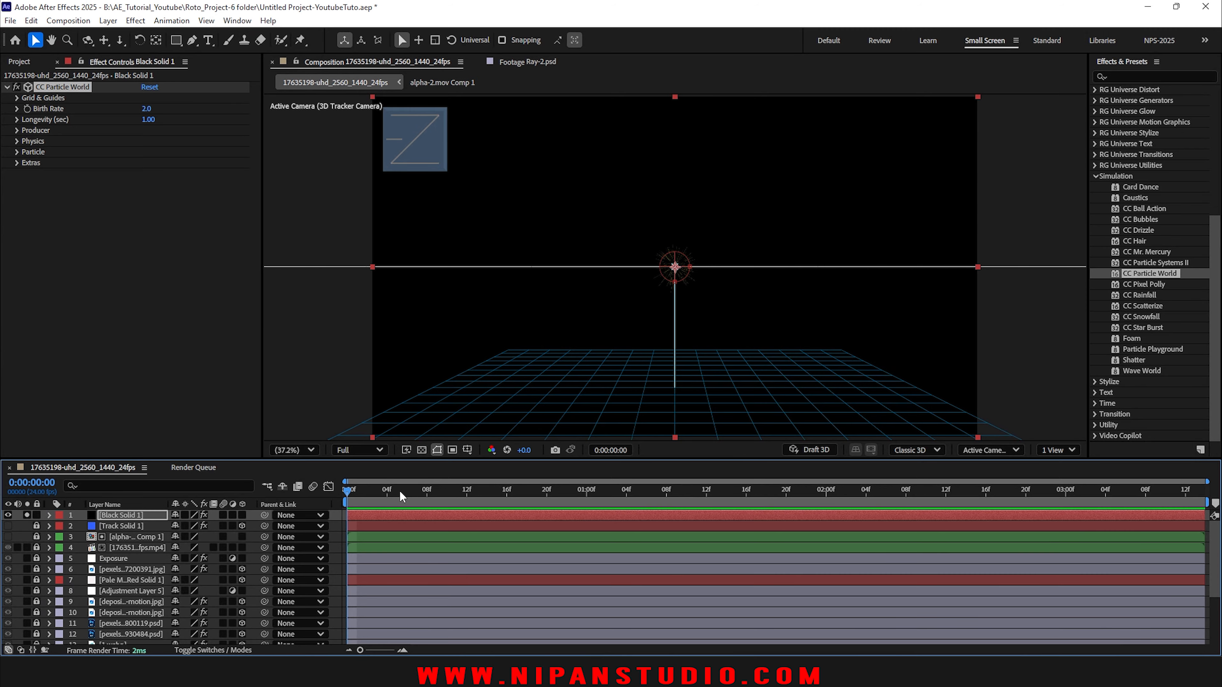
key("space")
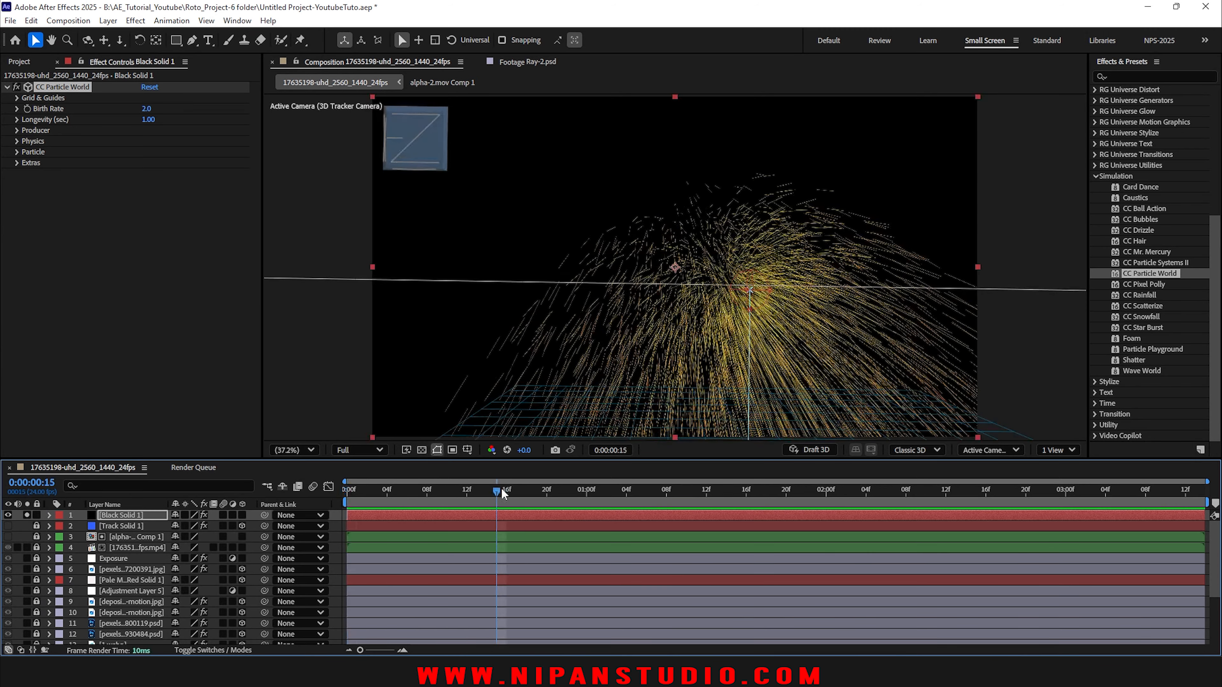
Step: Shift the black solid earlier and trim its start to the first frame so particles are already emitted, and preview it
mouse_move(727, 497)
left_mouse_down()
mouse_move(458, 501)
mouse_move(899, 498)
mouse_move(437, 509)
mouse_move(564, 498)
mouse_move(353, 496)
mouse_move(552, 497)
mouse_move(476, 499)
left_mouse_up()
mouse_move(345, 515)
left_mouse_down()
mouse_move(505, 515)
mouse_move(359, 516)
mouse_move(338, 496)
left_mouse_up()
left_click(508, 498)
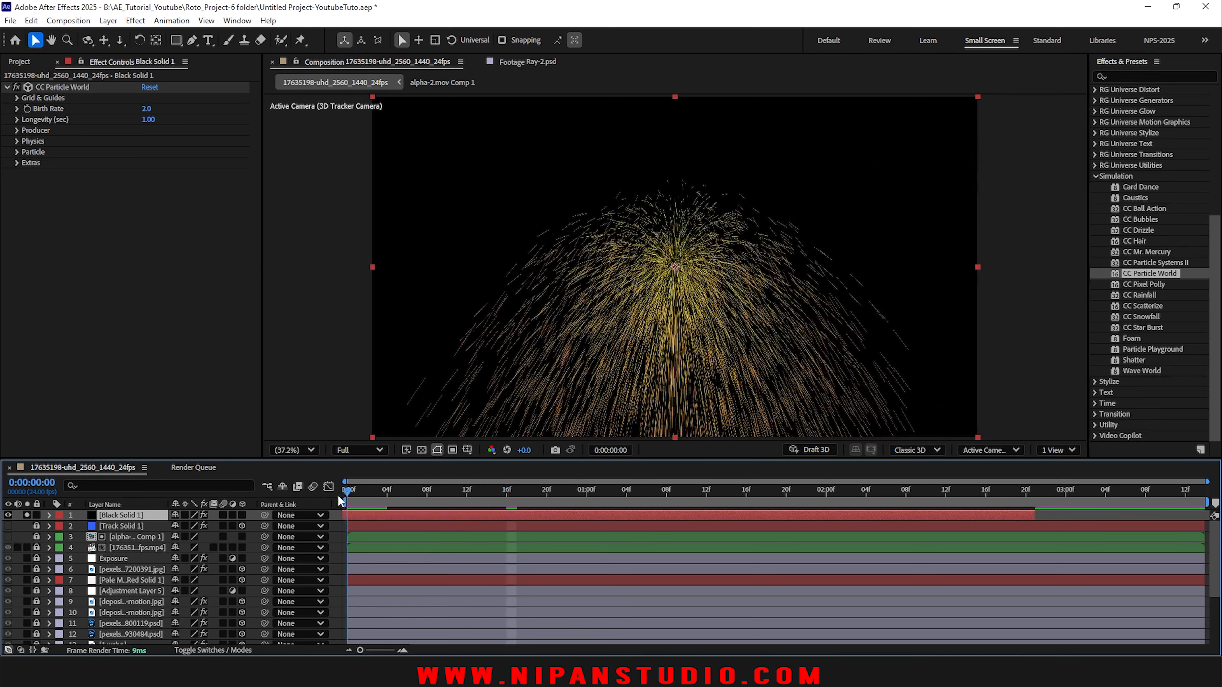
key("space")
key("space")
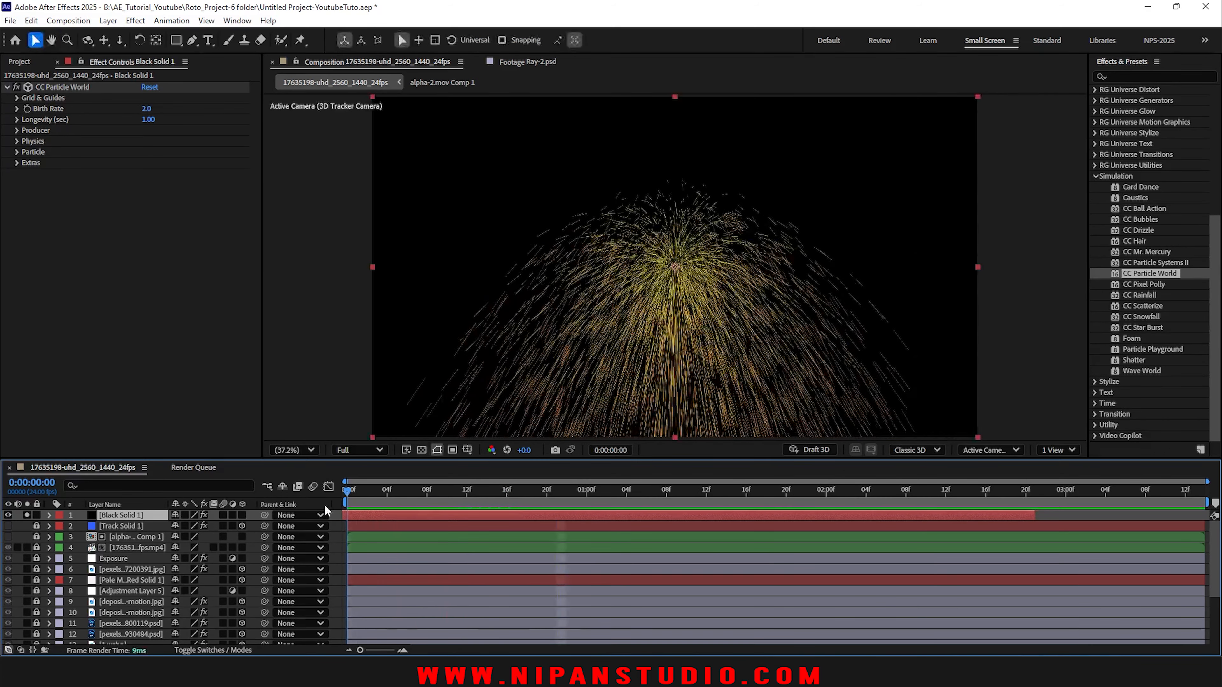
Step: Time-stretch the black solid by a factor of 500 to slow the particles, preview the motion and save the project
right_click(360, 516)
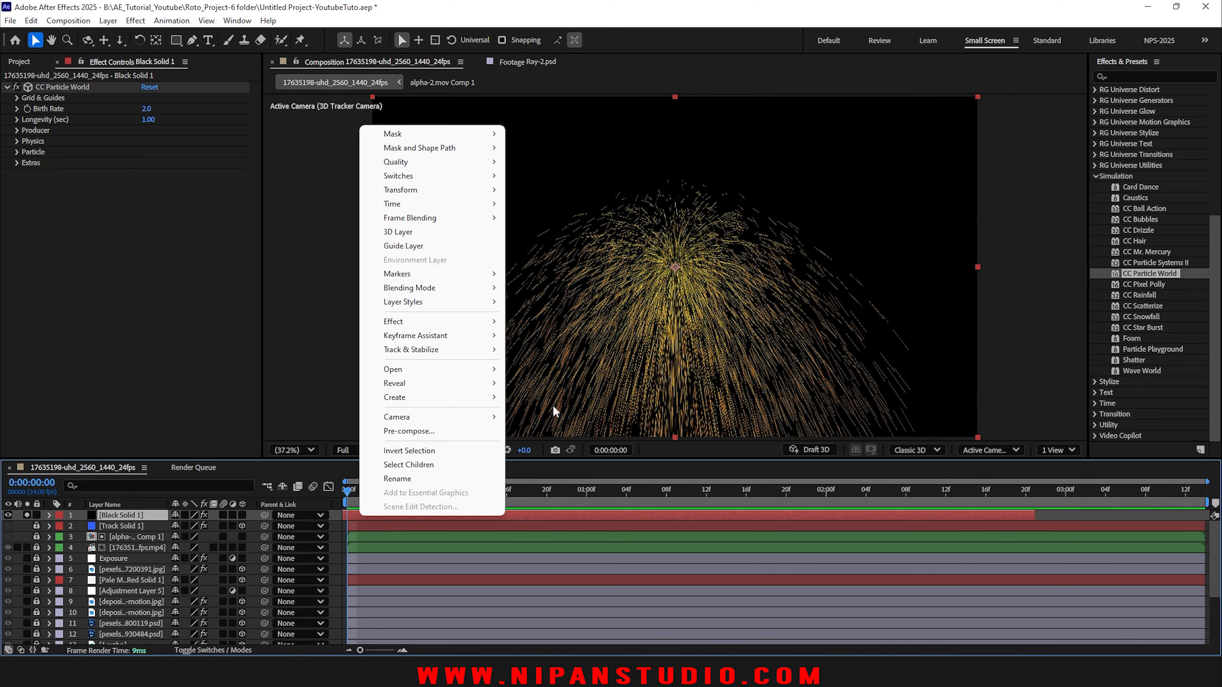
mouse_move(450, 207)
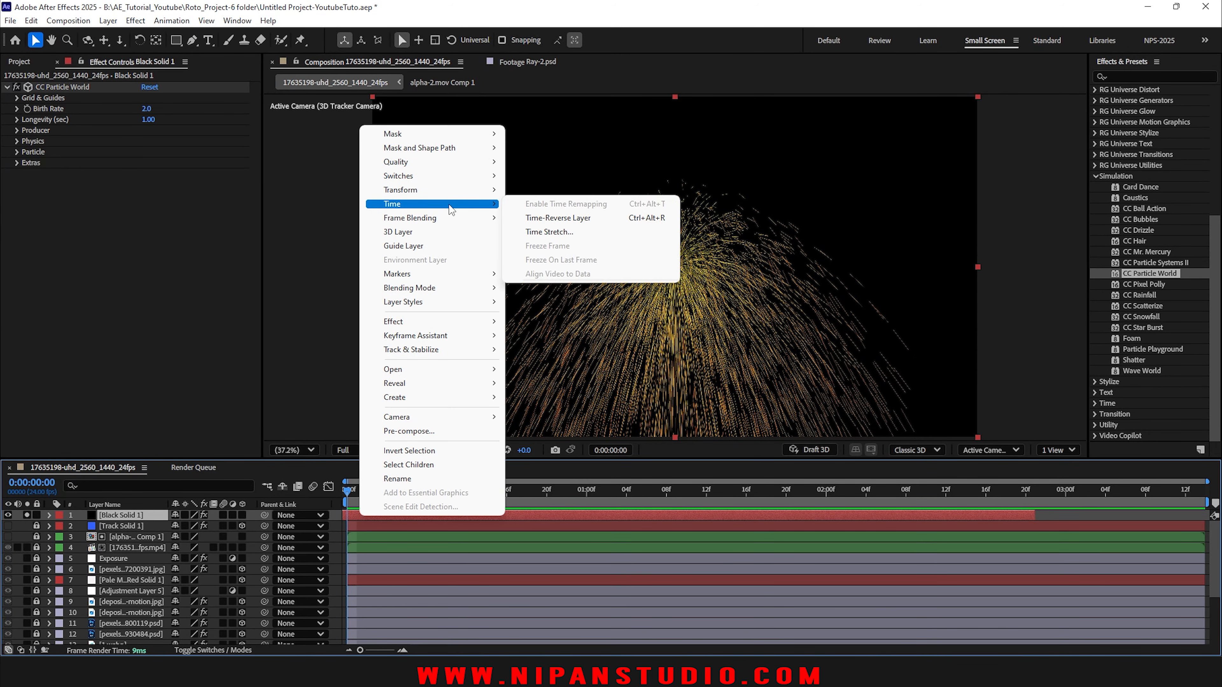
left_click(586, 232)
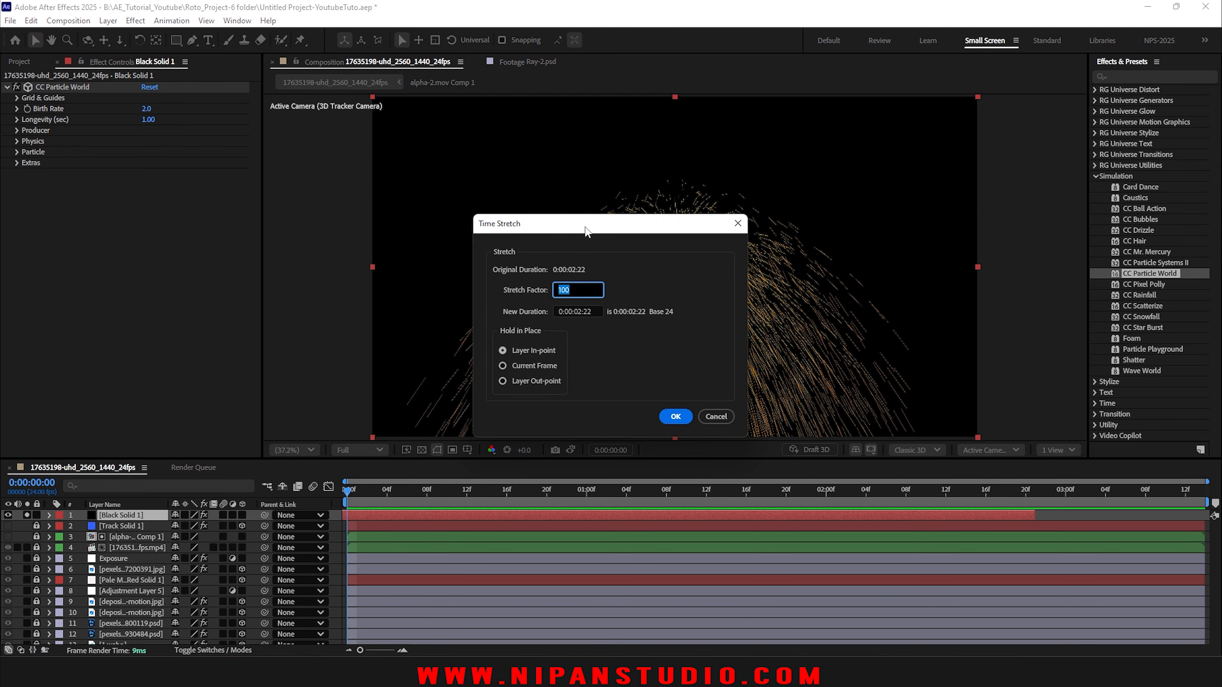
type("500")
key("Return")
key("space")
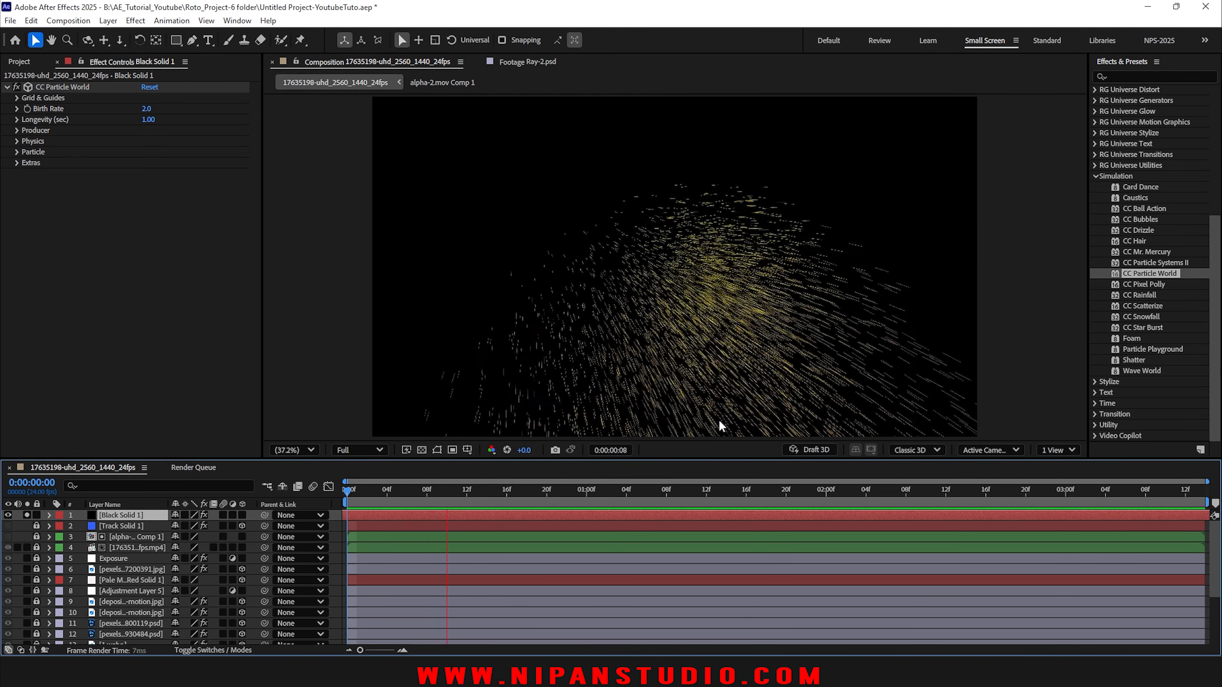
left_click_drag(631, 502, 225, 502)
key("ctrl+s")
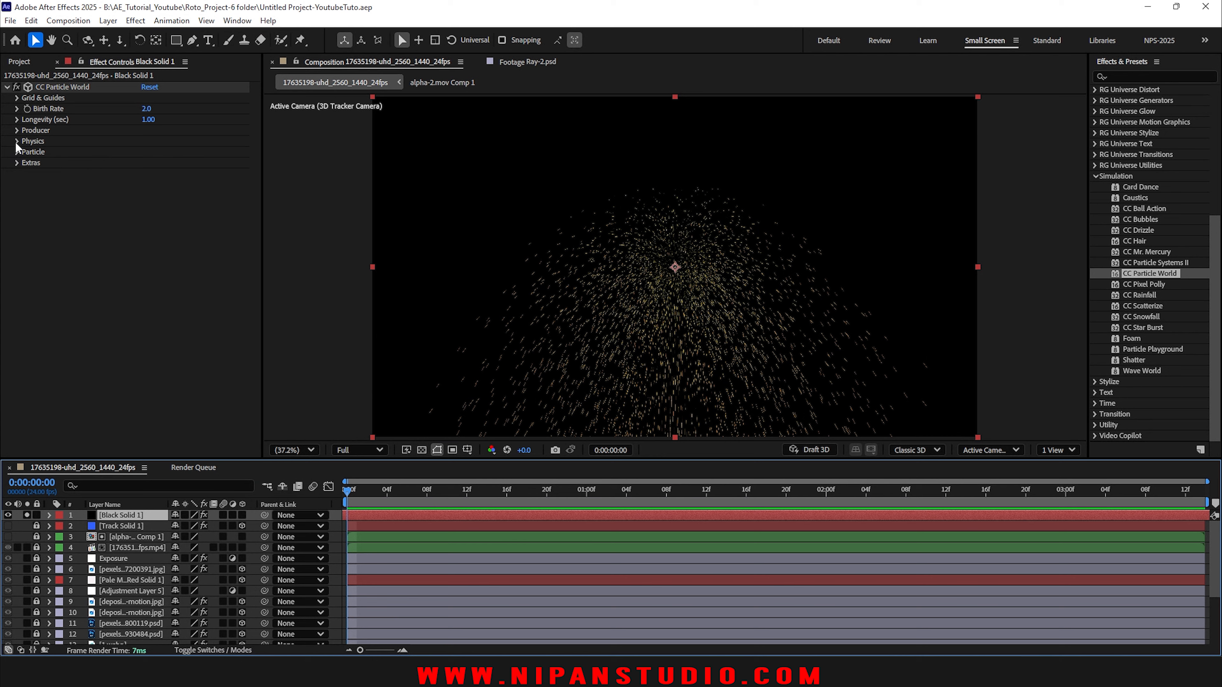
Step: Set the particle producer's position to X -1.21, Y -0.65 and Z 2.94, preview the motion and save the project
left_click(17, 130)
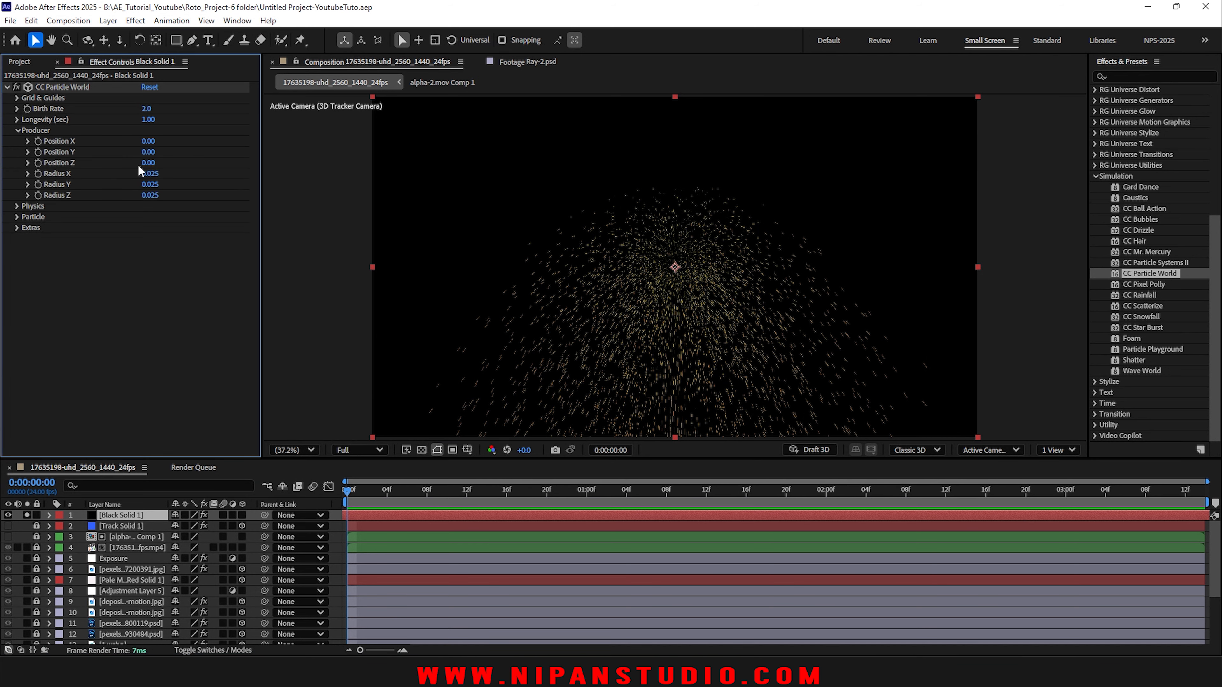
left_click_drag(149, 165, 343, 174)
left_click_drag(150, 152, 96, 142)
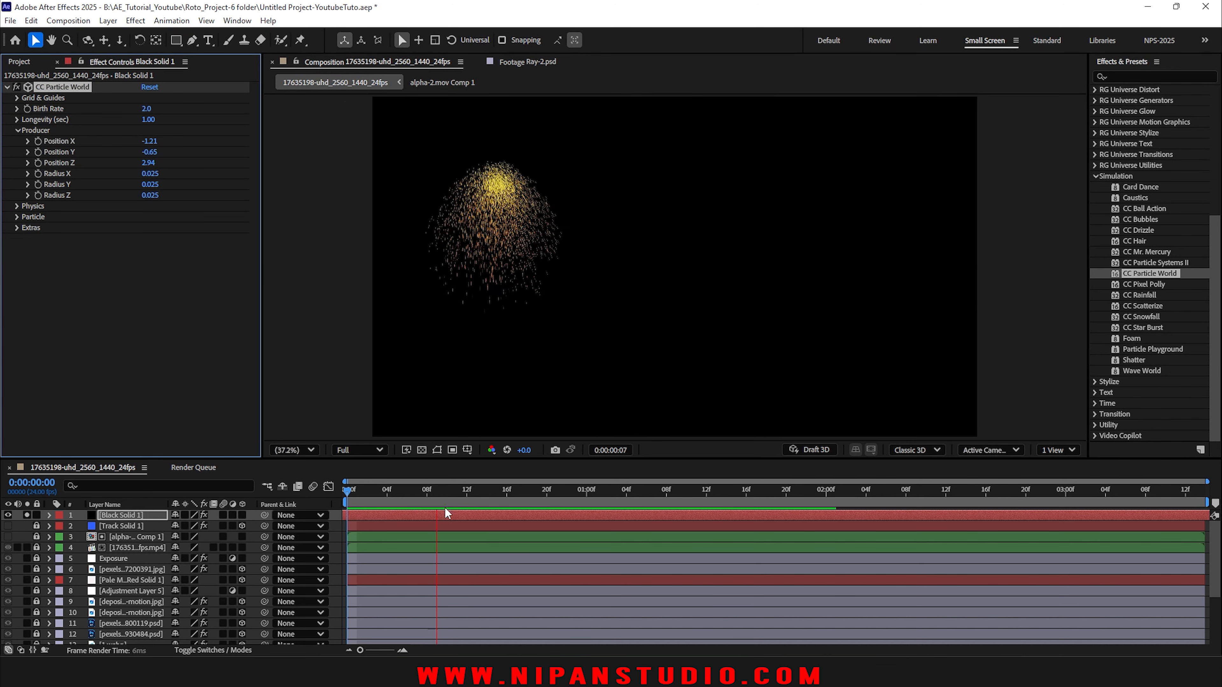
left_click_drag(750, 493, 1185, 492)
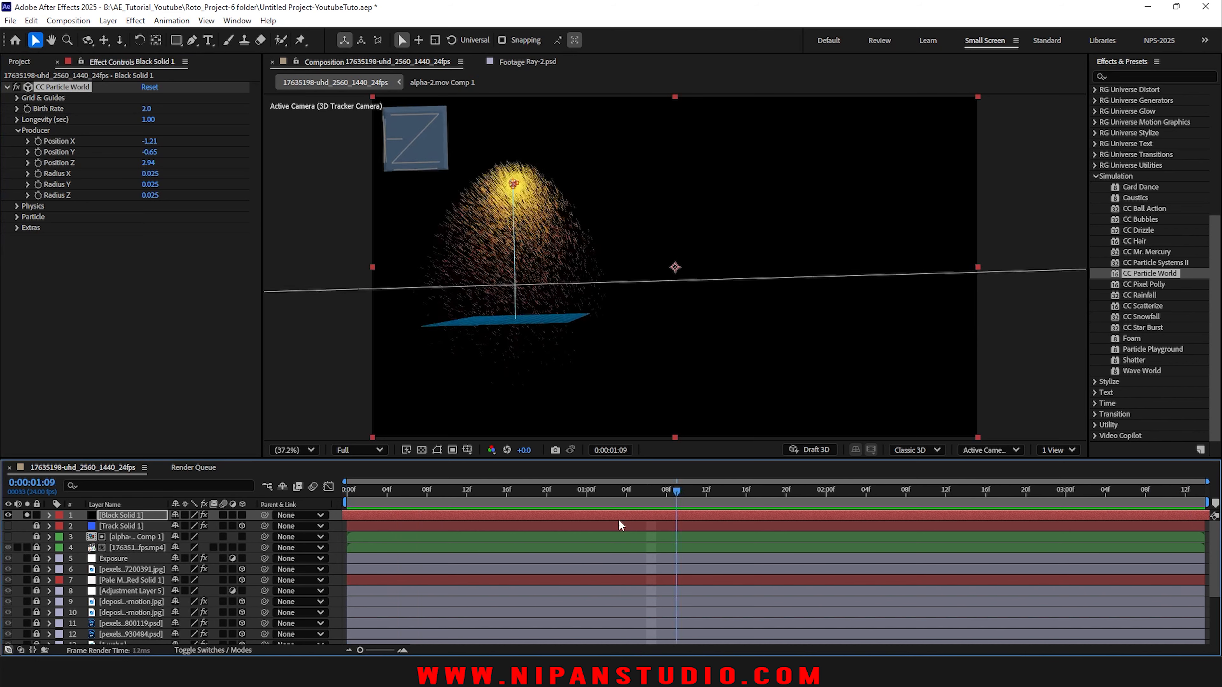
key("space")
key("ctrl+s")
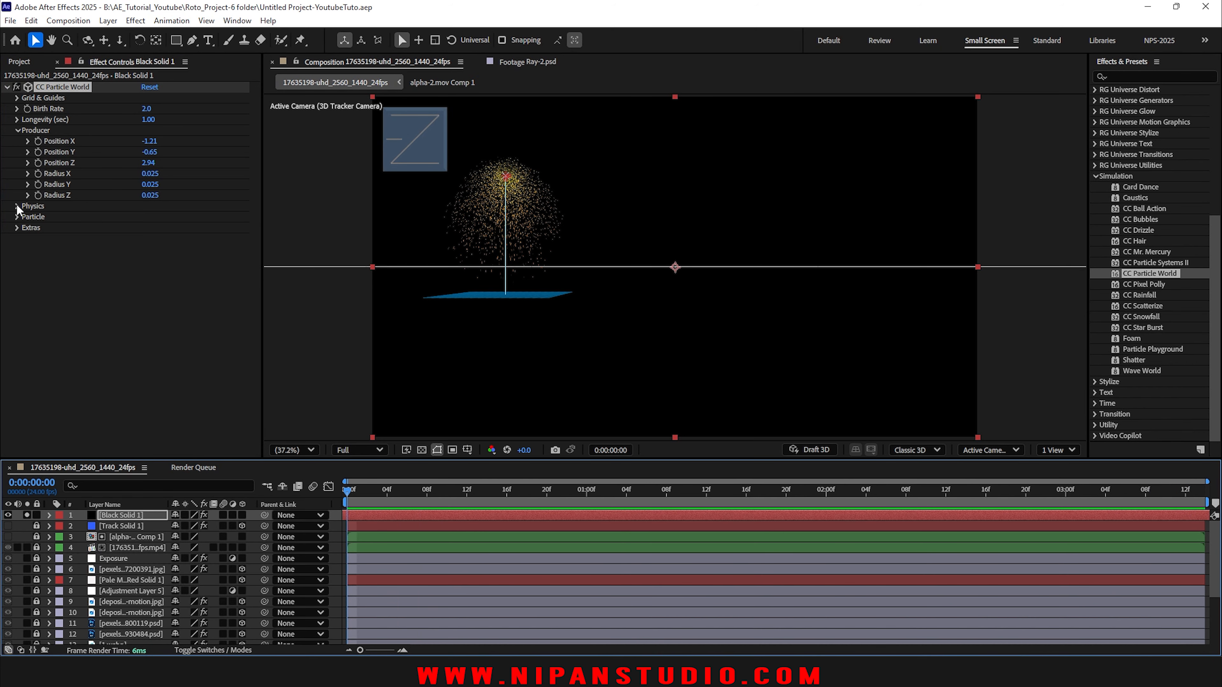
Step: Set the particle physics to velocity 1.43 and gravity 0.140, preview the motion and save the project
left_click(18, 207)
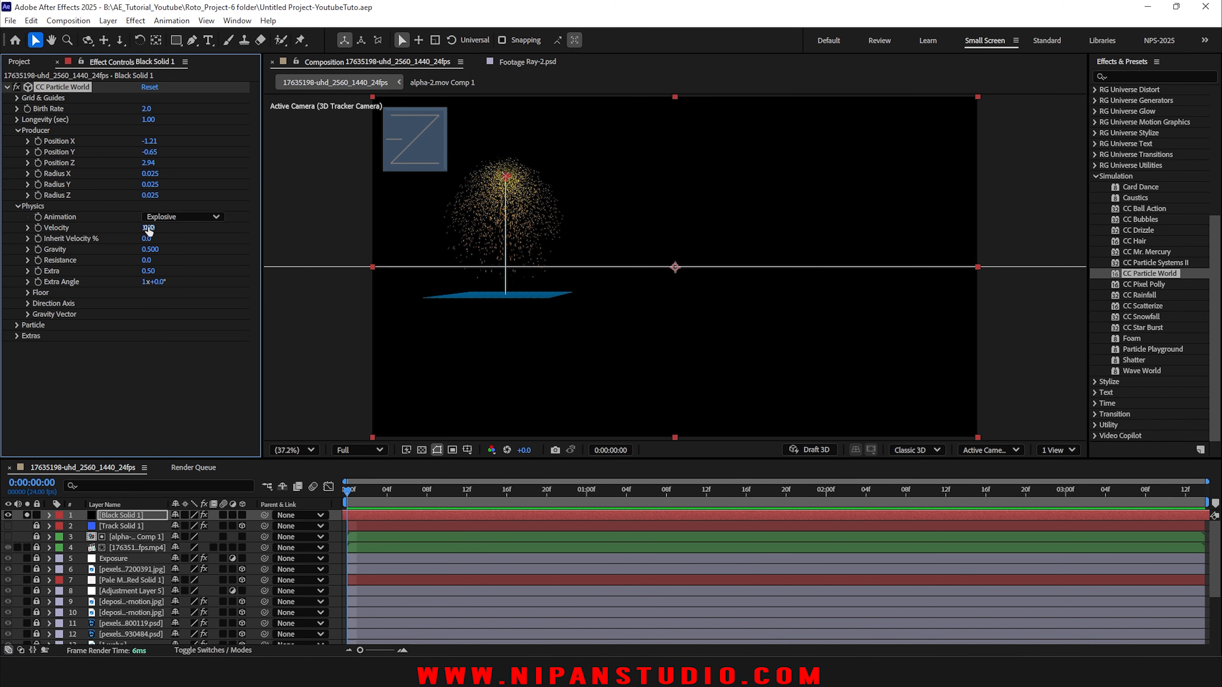
mouse_move(149, 230)
left_mouse_down()
mouse_move(177, 226)
mouse_move(143, 250)
left_mouse_up()
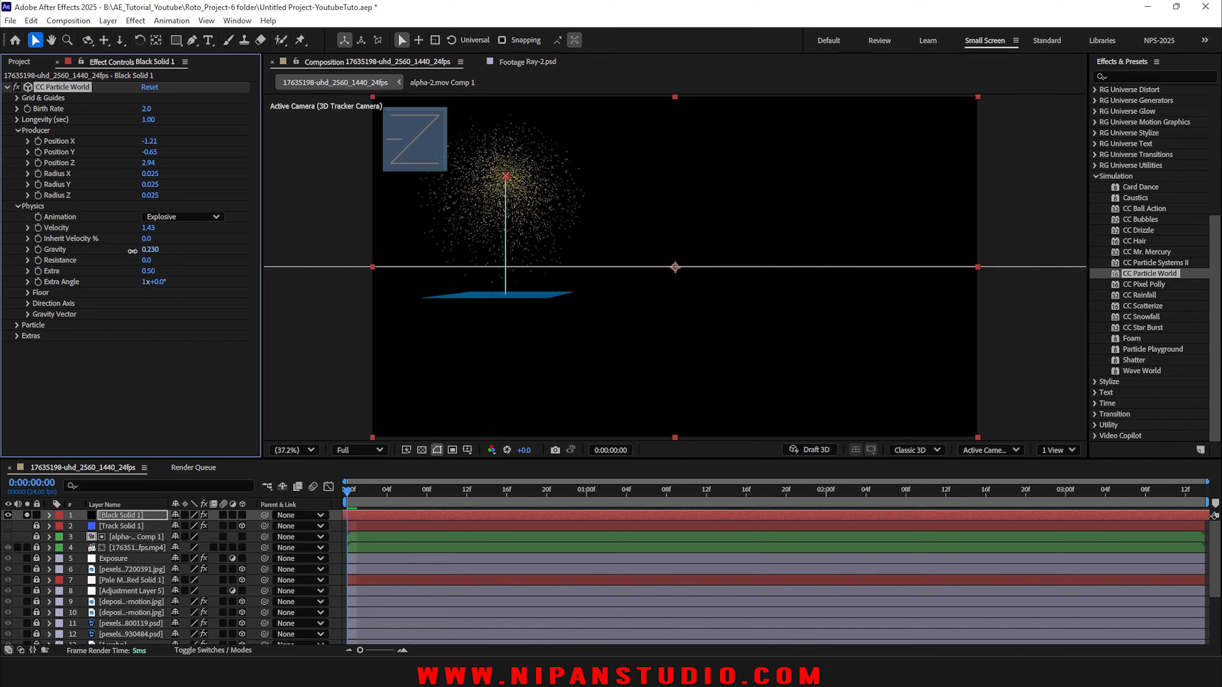
key("space")
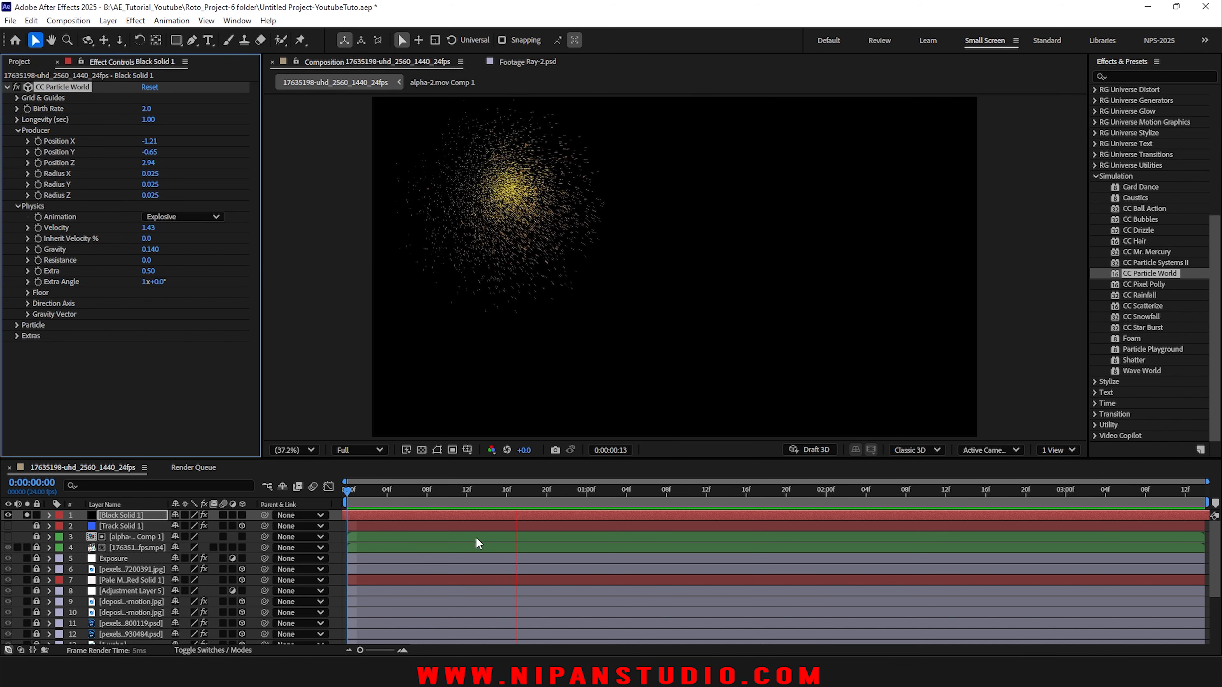
left_click_drag(589, 494, 136, 501)
key("ctrl+s")
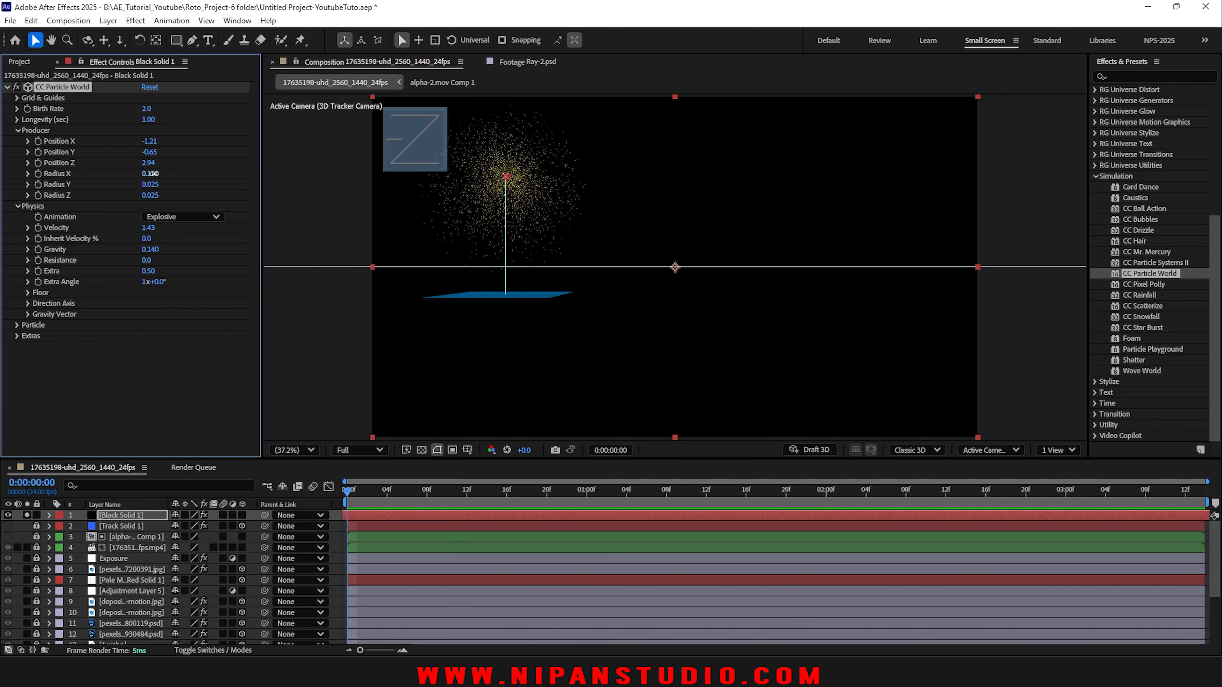
Step: Set the particle producer's radius to X 0.665, Y 0.505 and Z 0.965, and preview the spread
left_click_drag(152, 174, 184, 182)
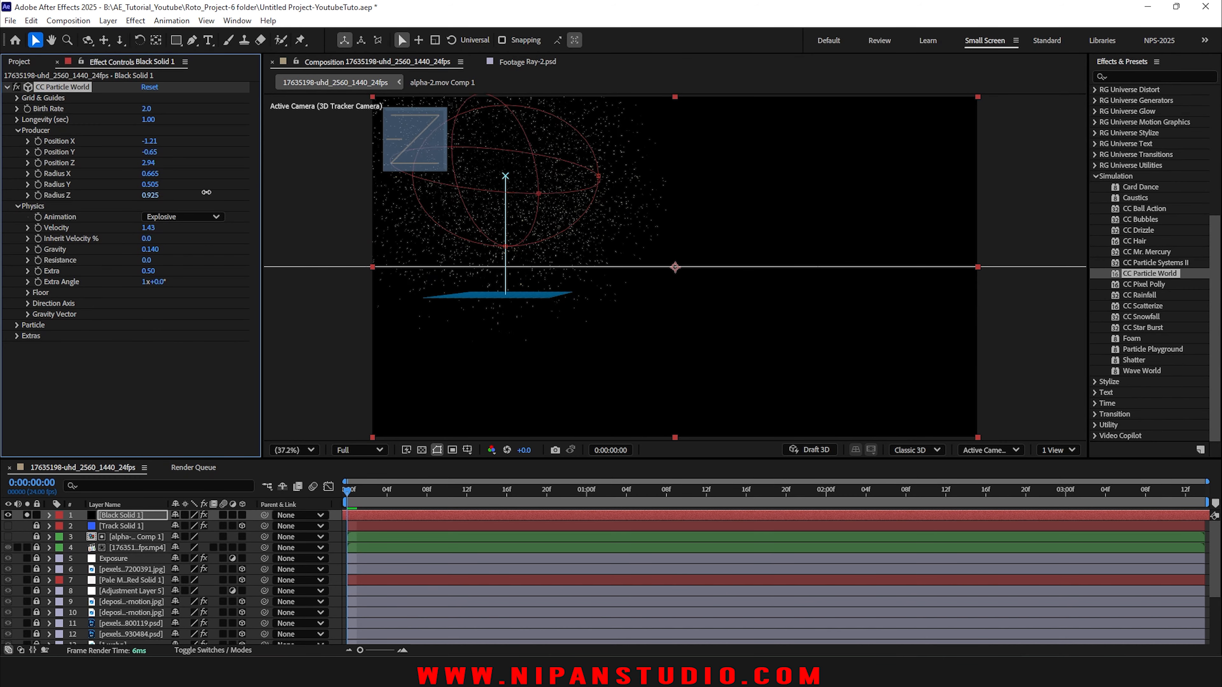
key("space")
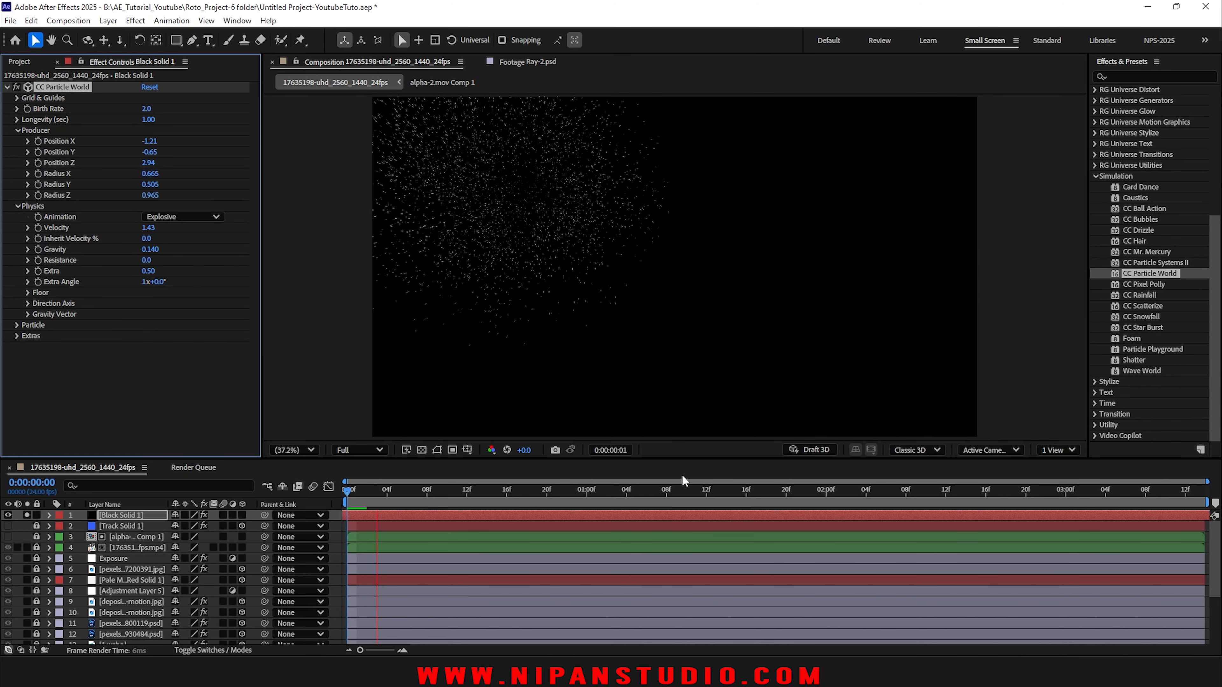
key("space")
left_click_drag(798, 497, 967, 500)
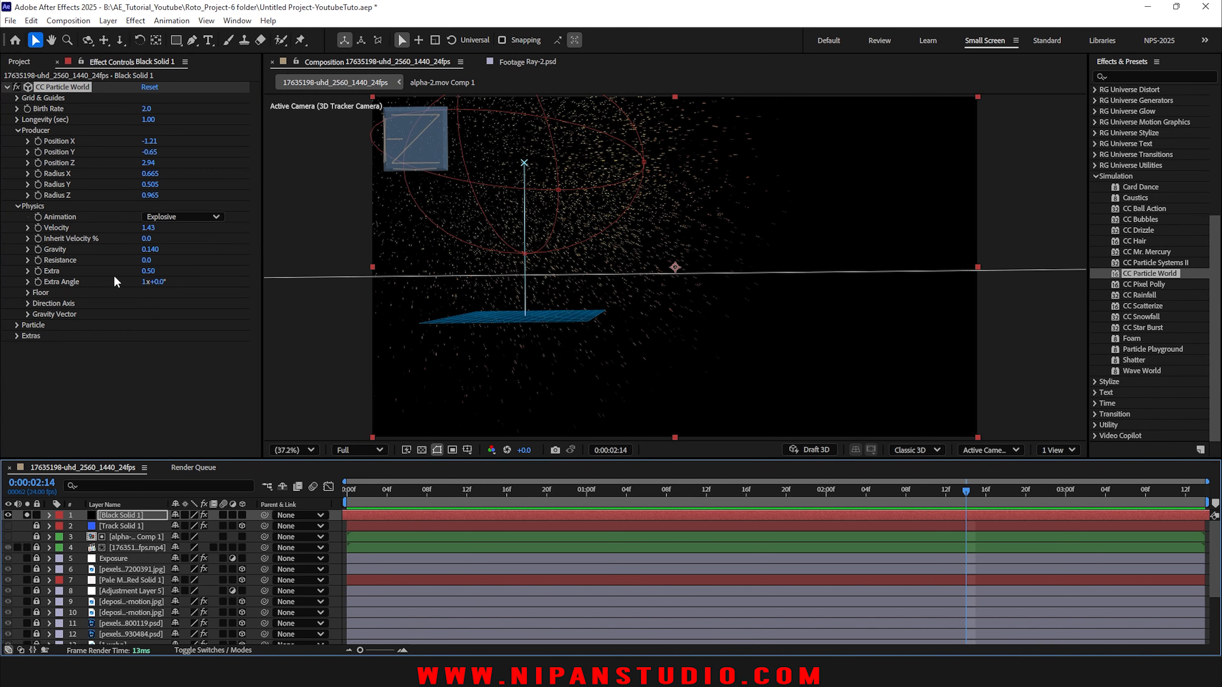
Step: Set gravity to 0.010 and the producer radius to X 1.095, Y 0.455 and Z 1.855, preview and save the project
left_click_drag(150, 249, 142, 249)
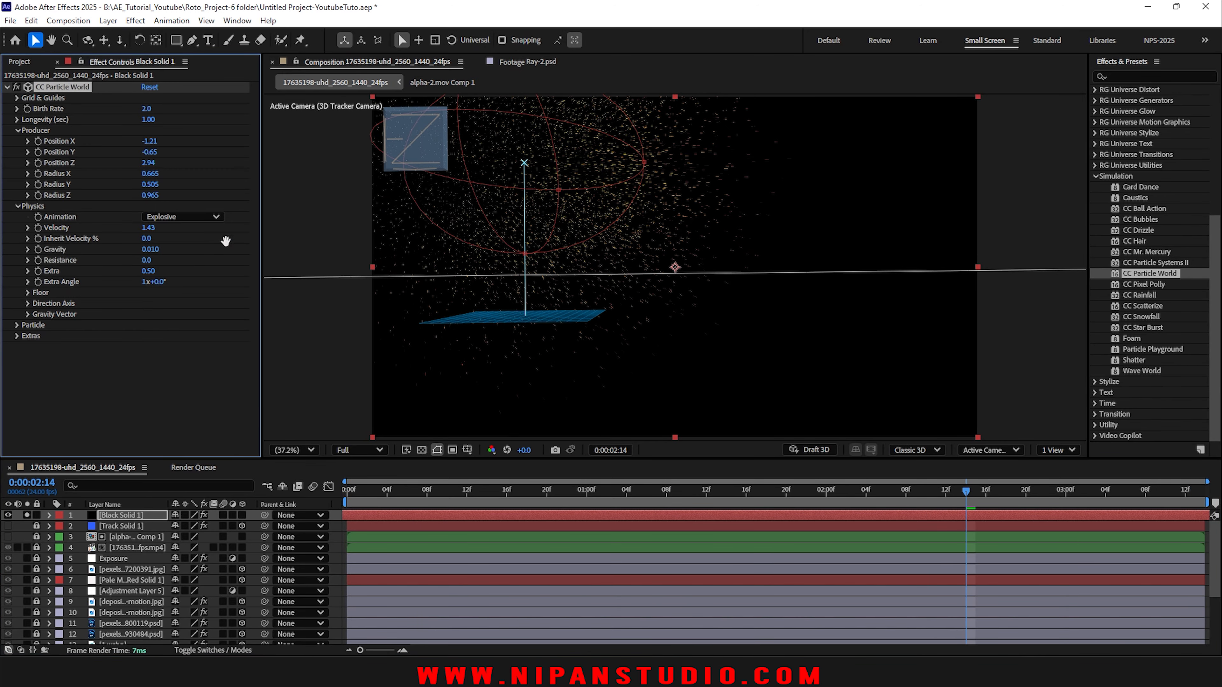
key("space")
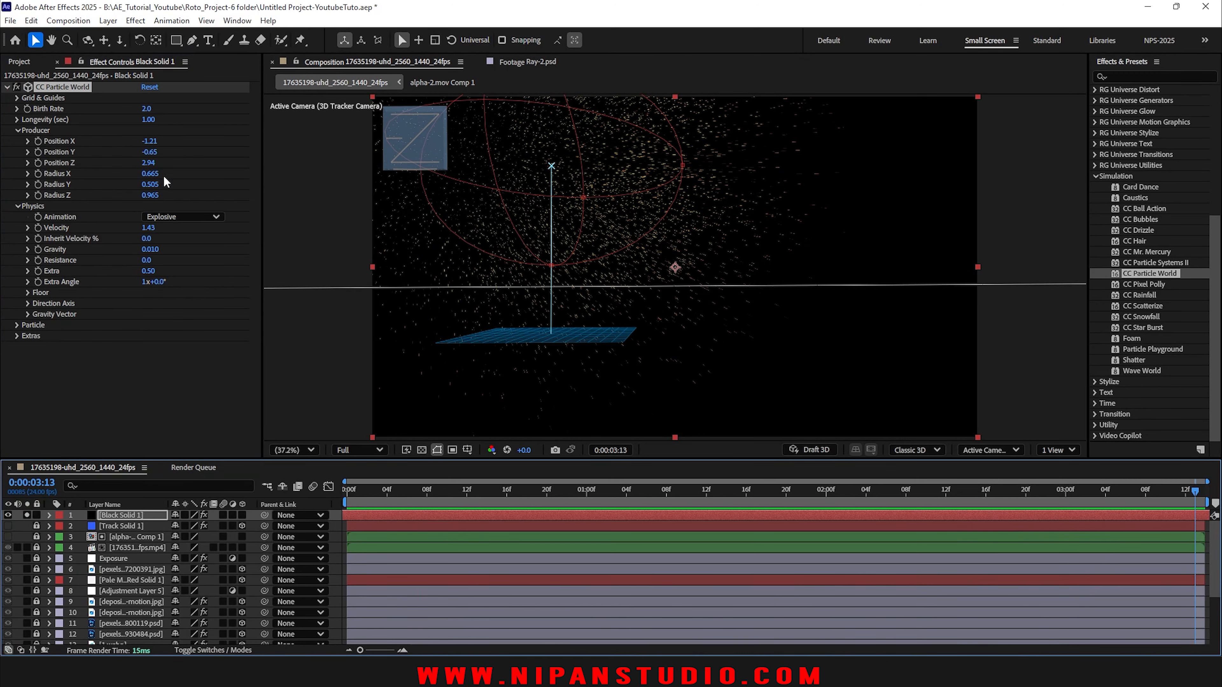
left_click_drag(150, 187, 183, 215)
key("space")
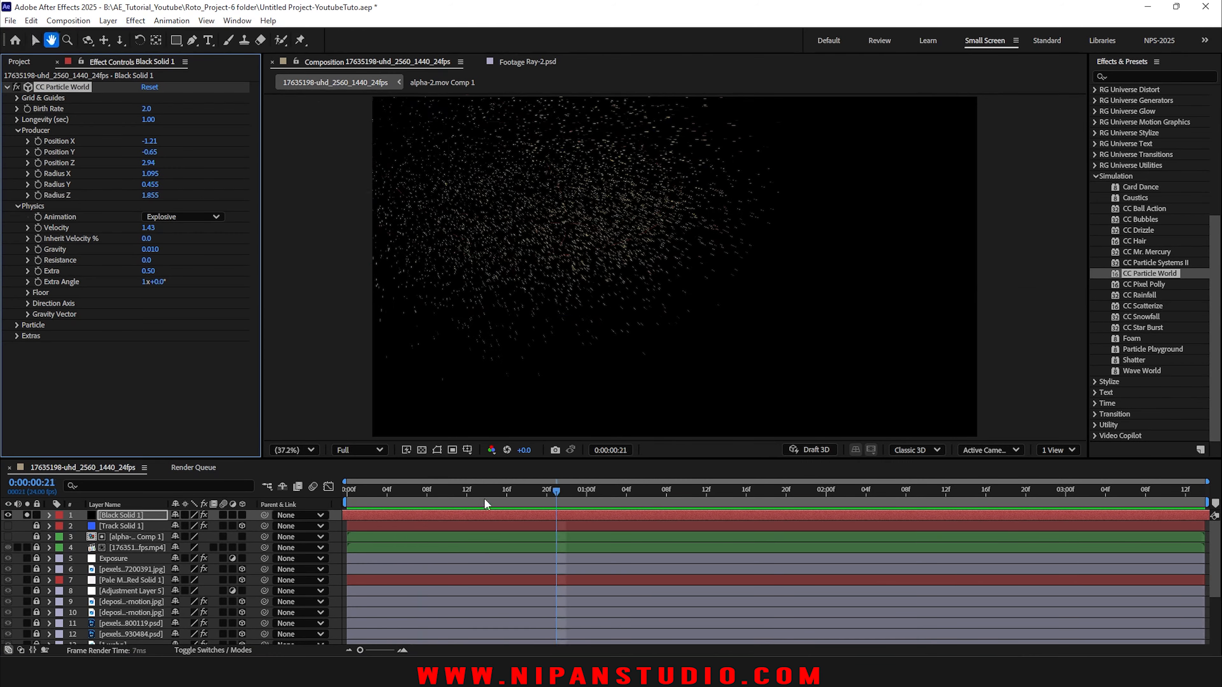
left_click_drag(484, 498, 1193, 493)
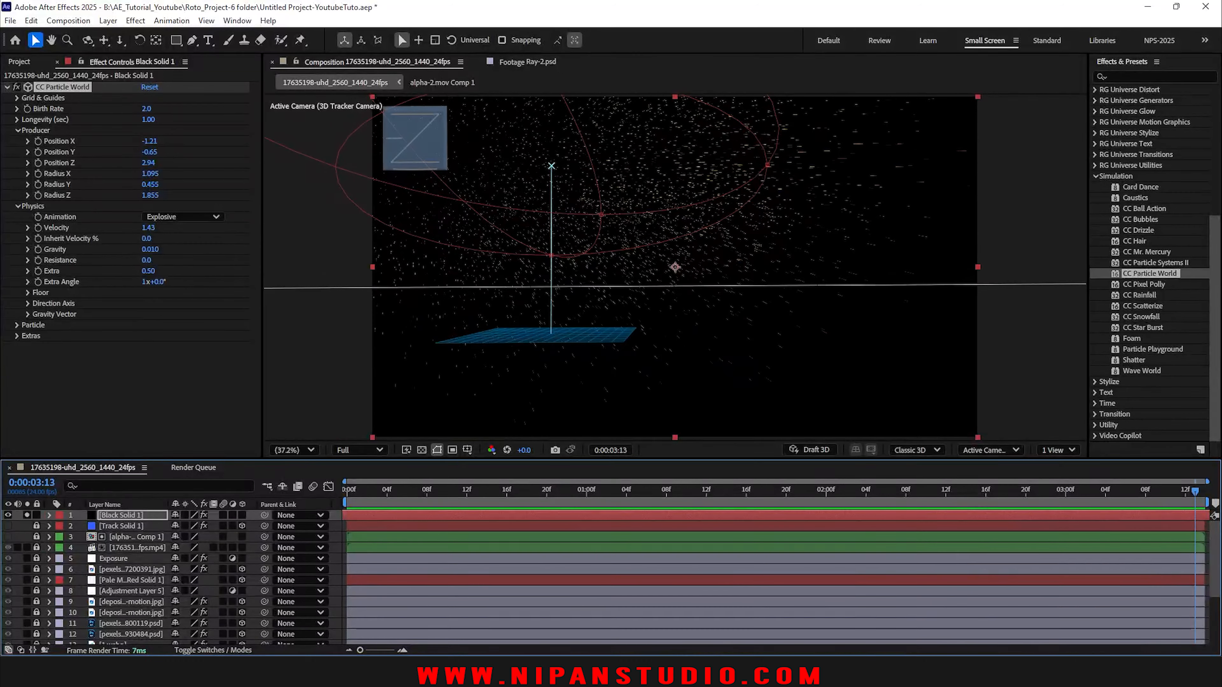
key("ctrl+s")
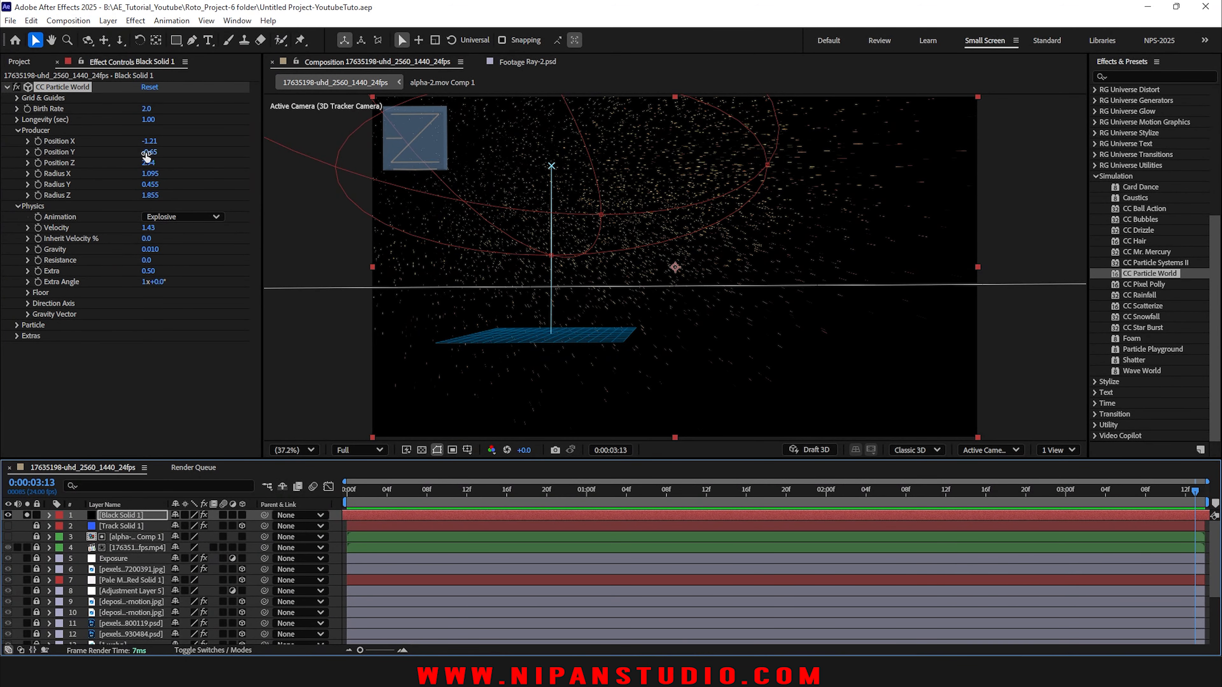
Step: Set the producer's Position X to -0.75 and Radius X to 2.965, and preview the wider particle spread
mouse_move(146, 154)
left_mouse_down()
mouse_move(167, 158)
mouse_move(158, 143)
mouse_move(178, 141)
left_mouse_up()
key("ctrl+z")
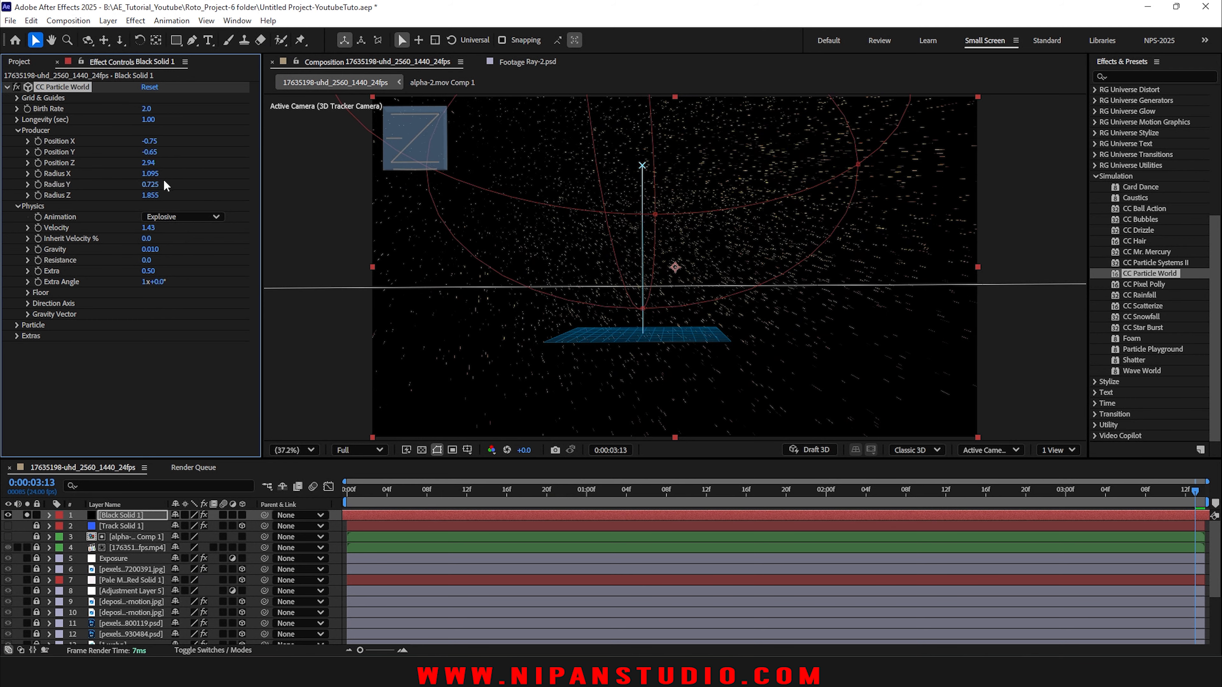
left_click_drag(149, 174, 271, 176)
key("space")
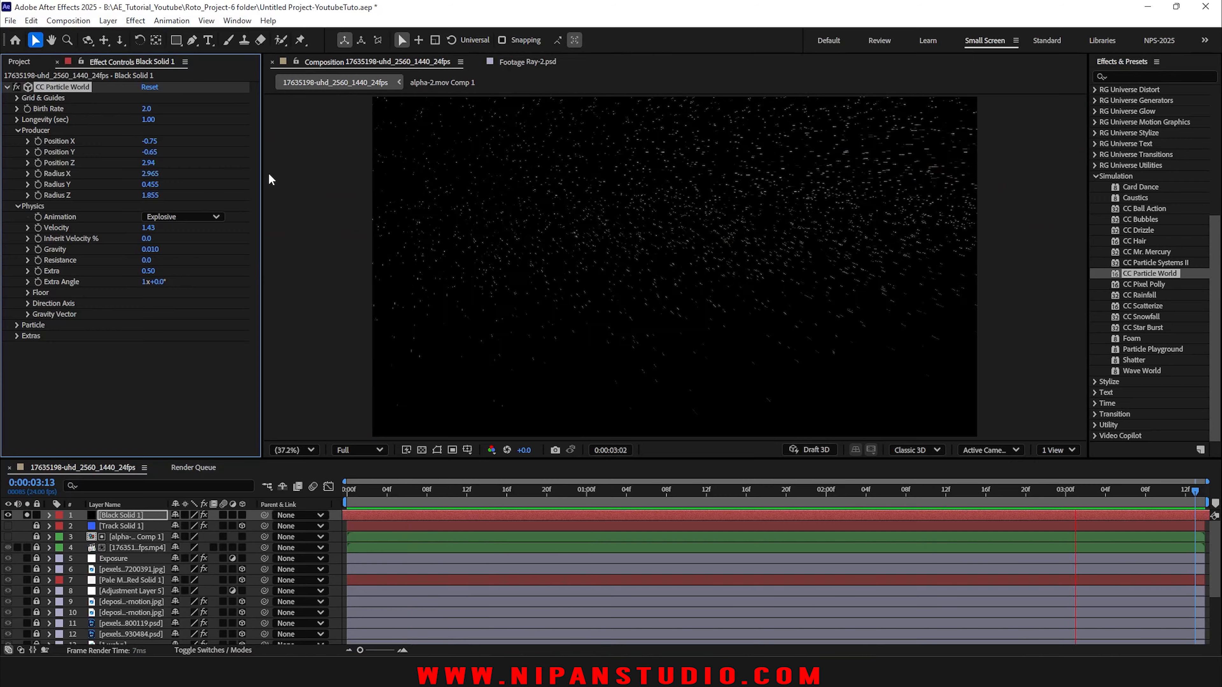
scroll(769, 241, "up", 4)
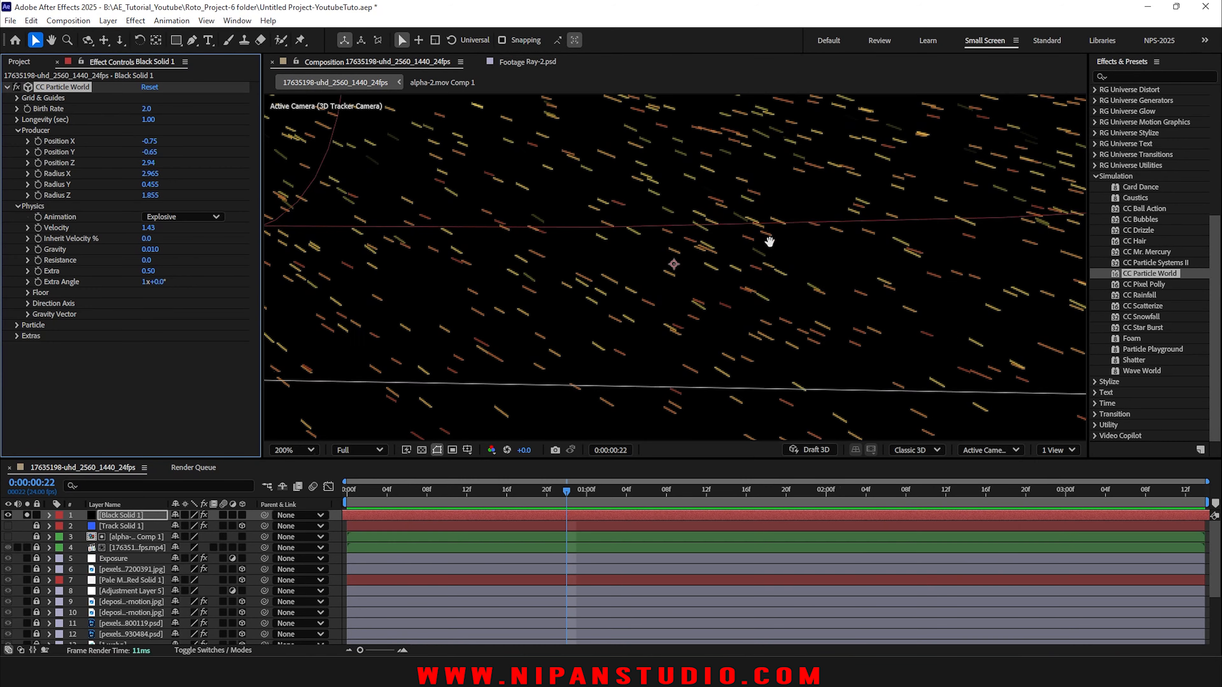
key("shift+slash")
left_click_drag(917, 495, 347, 492)
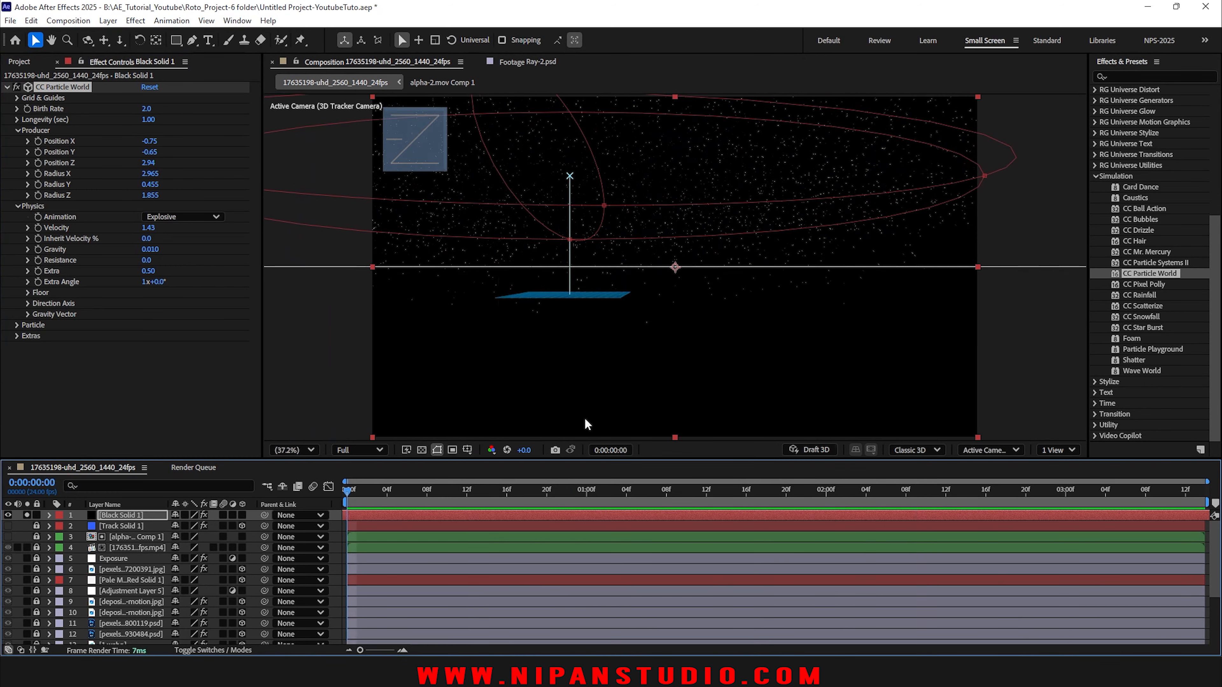
Step: Set the producer's Radius Y to 0.755 and check the particles close up in a preview
left_click_drag(148, 174, 169, 186)
key("ctrl+z")
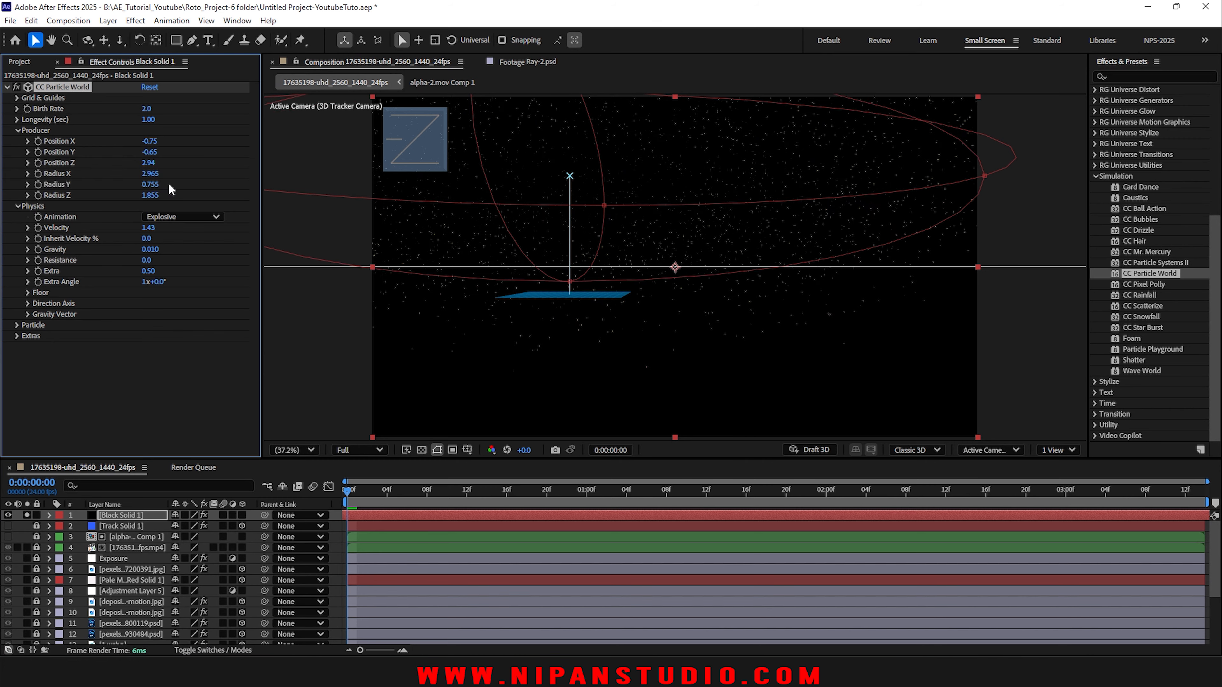
key("space")
key("space")
scroll(879, 280, "up", 2)
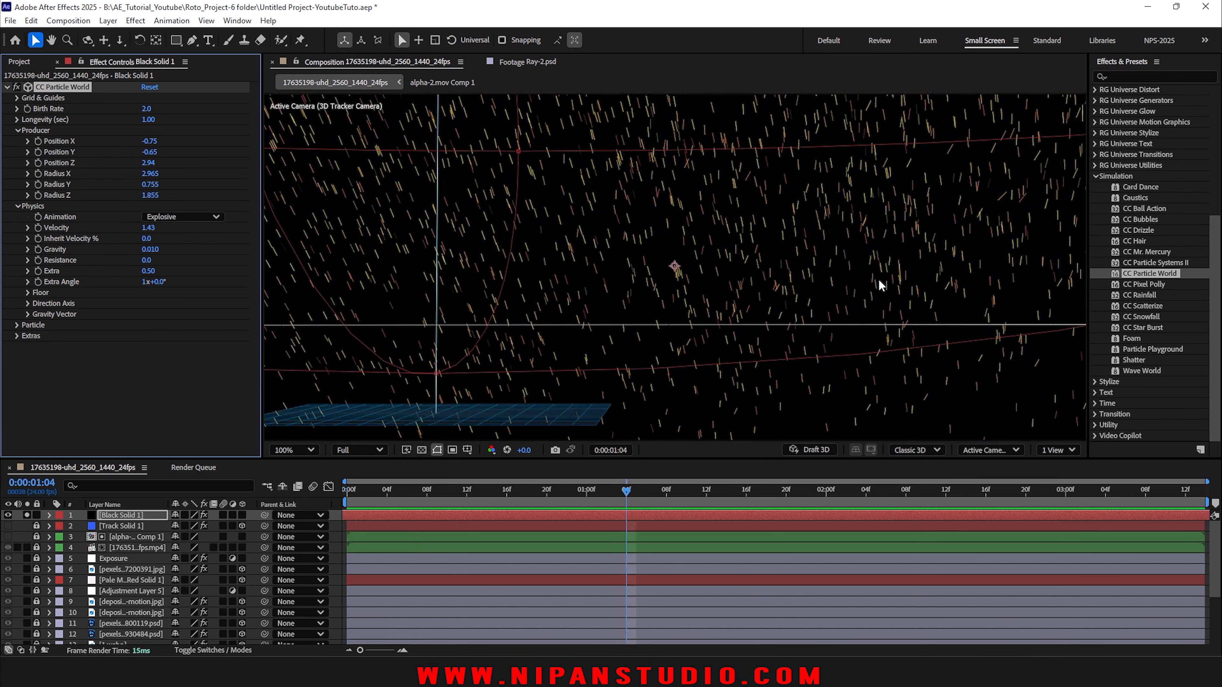
Step: Reduce the particle birth rate to 0.2, preview the full frame and save the project
left_click(17, 110)
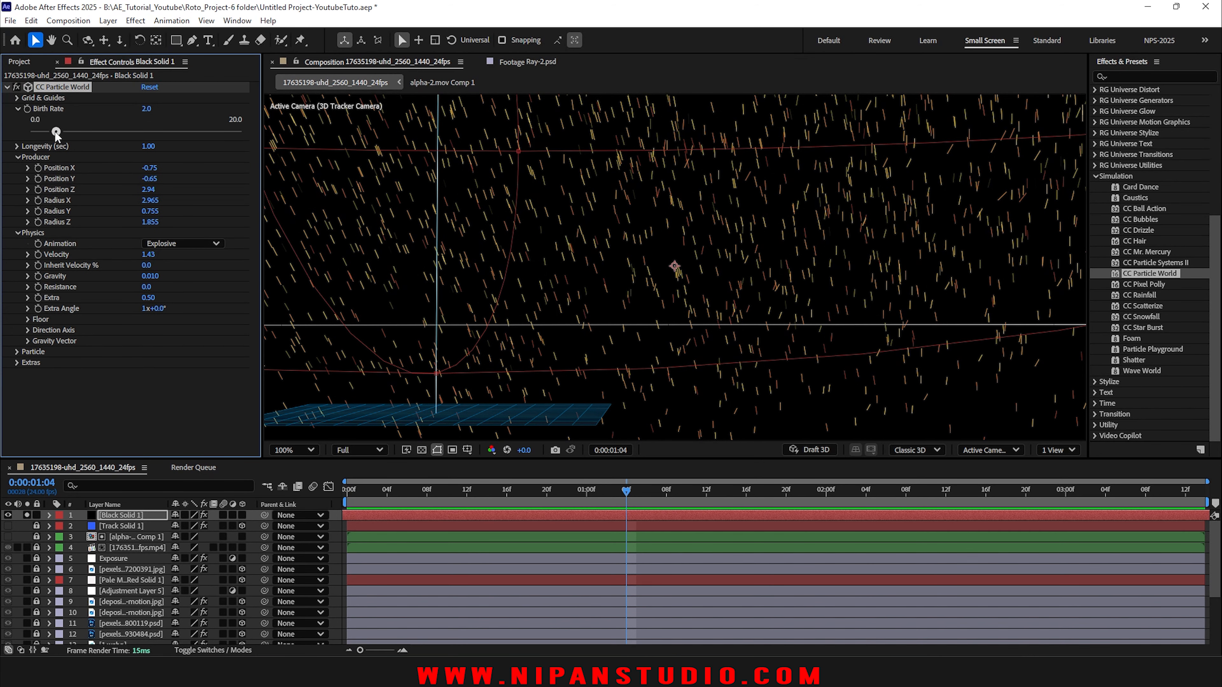
left_click_drag(55, 133, 34, 133)
key("shift+slash")
key("space")
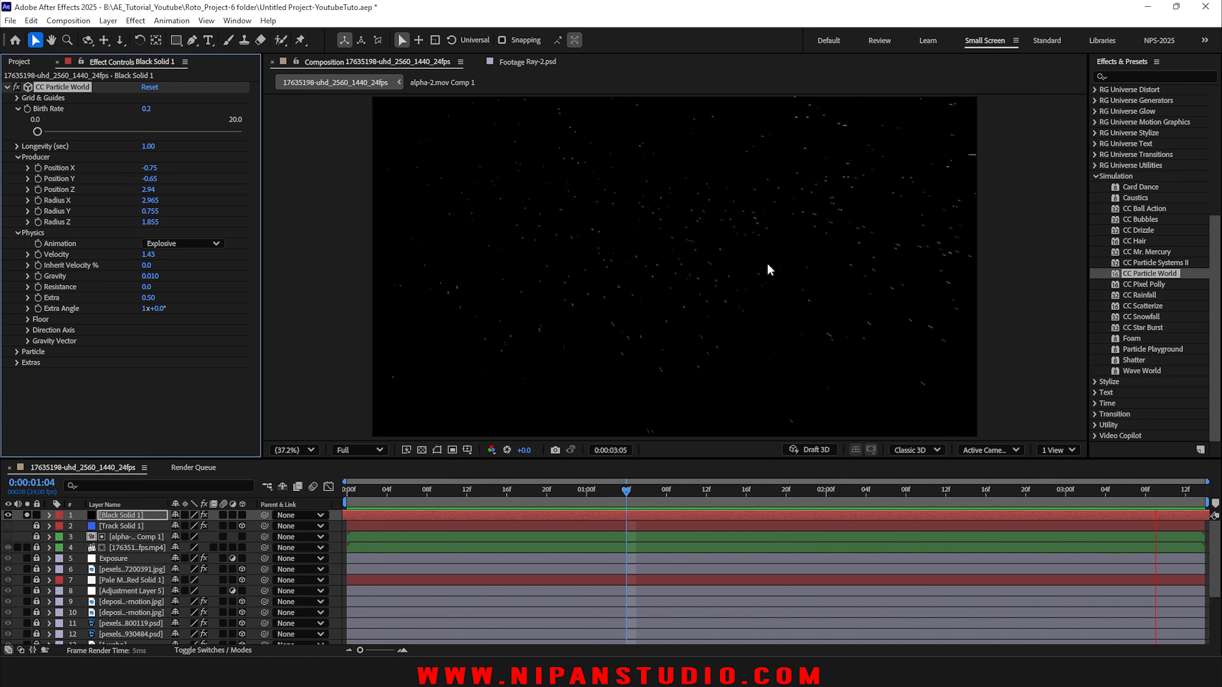
key("space")
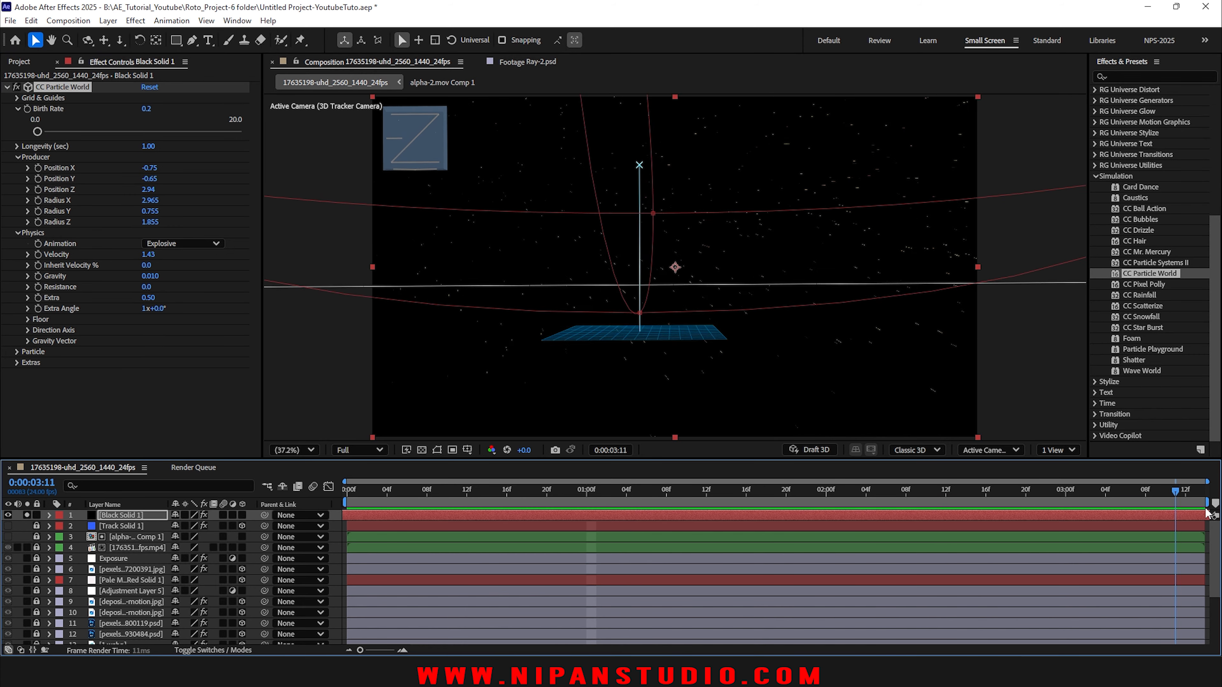
key("ctrl+s")
Step: Set the particle longevity to 0.94 seconds and preview the motion
left_click(17, 147)
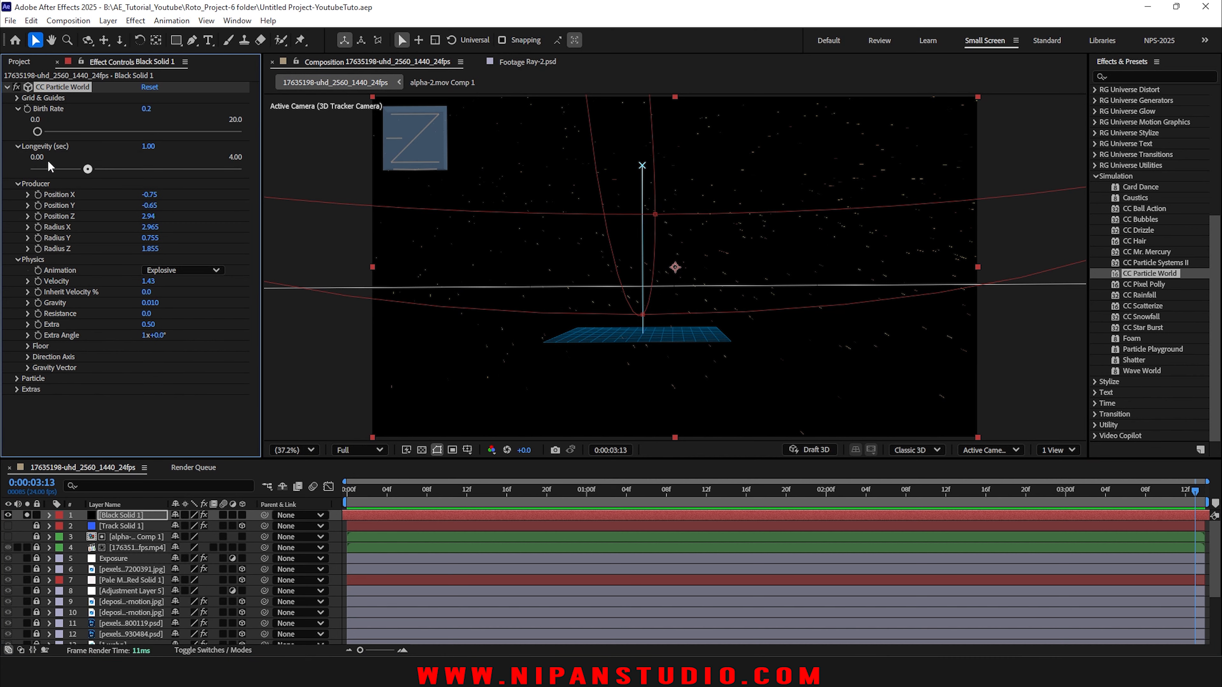
left_click_drag(93, 170, 148, 171)
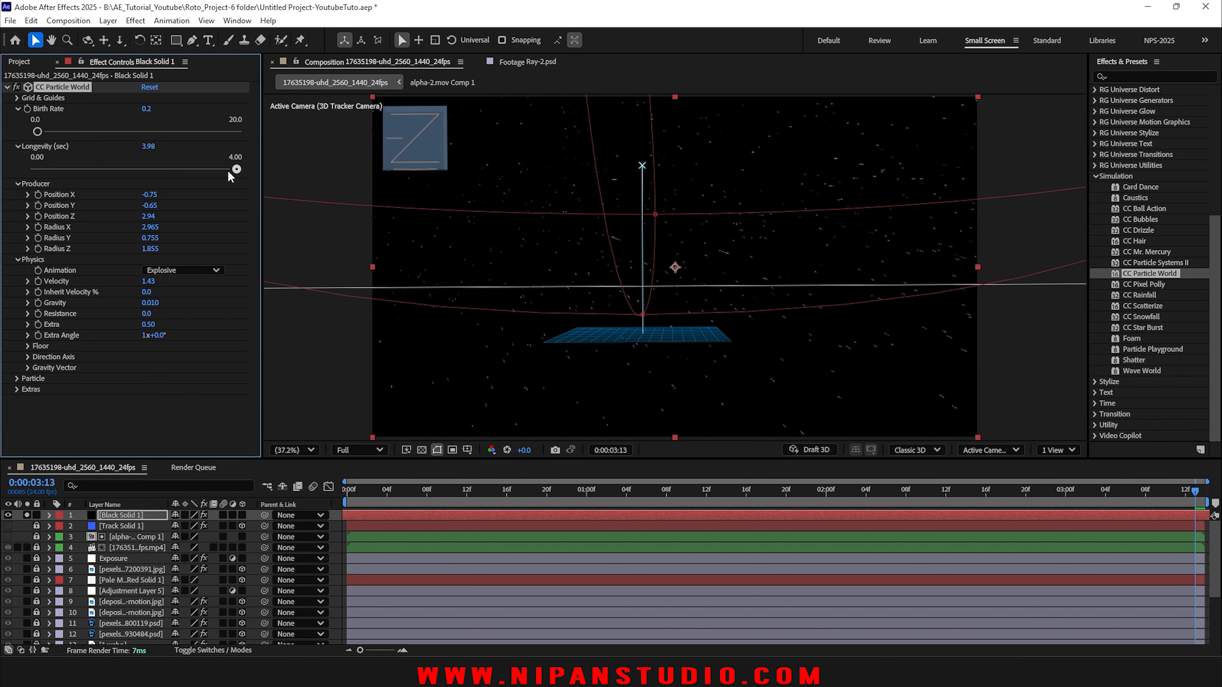
left_click_drag(229, 172, 82, 179)
key("space")
key("space")
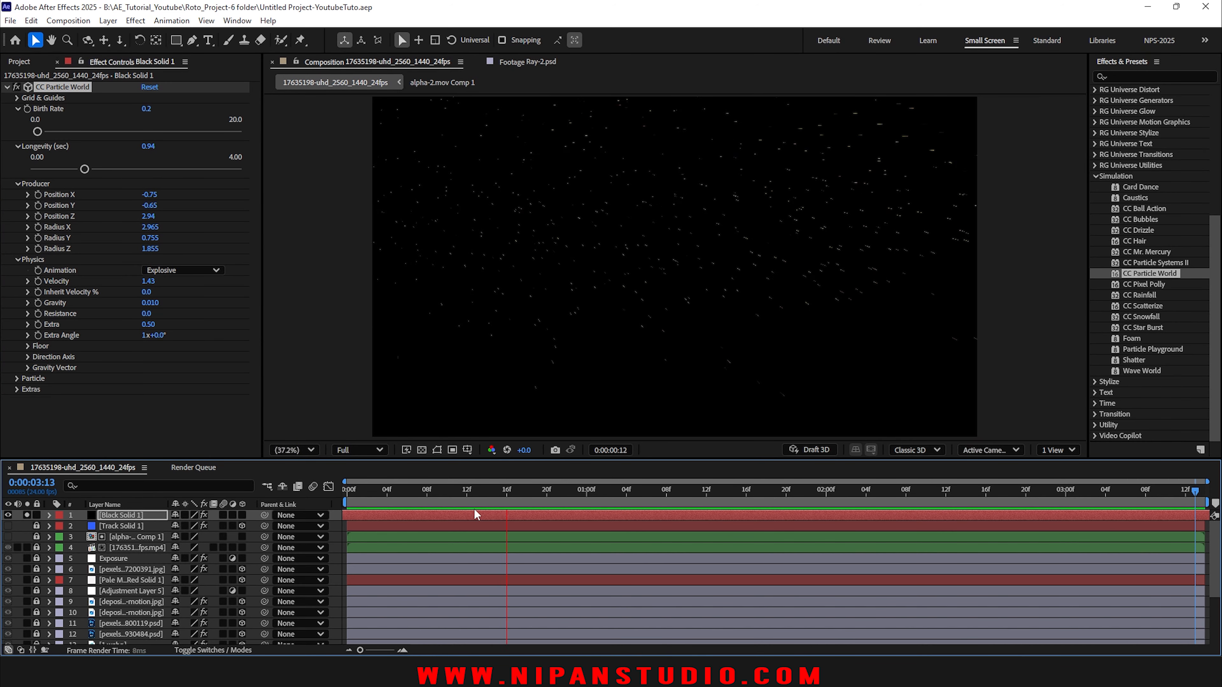
Step: Unsolo the black solid, place it directly beneath the cyclist cutout footage and above Exposure, and inspect the particles in a close-up preview
left_click(347, 487)
left_click(27, 515)
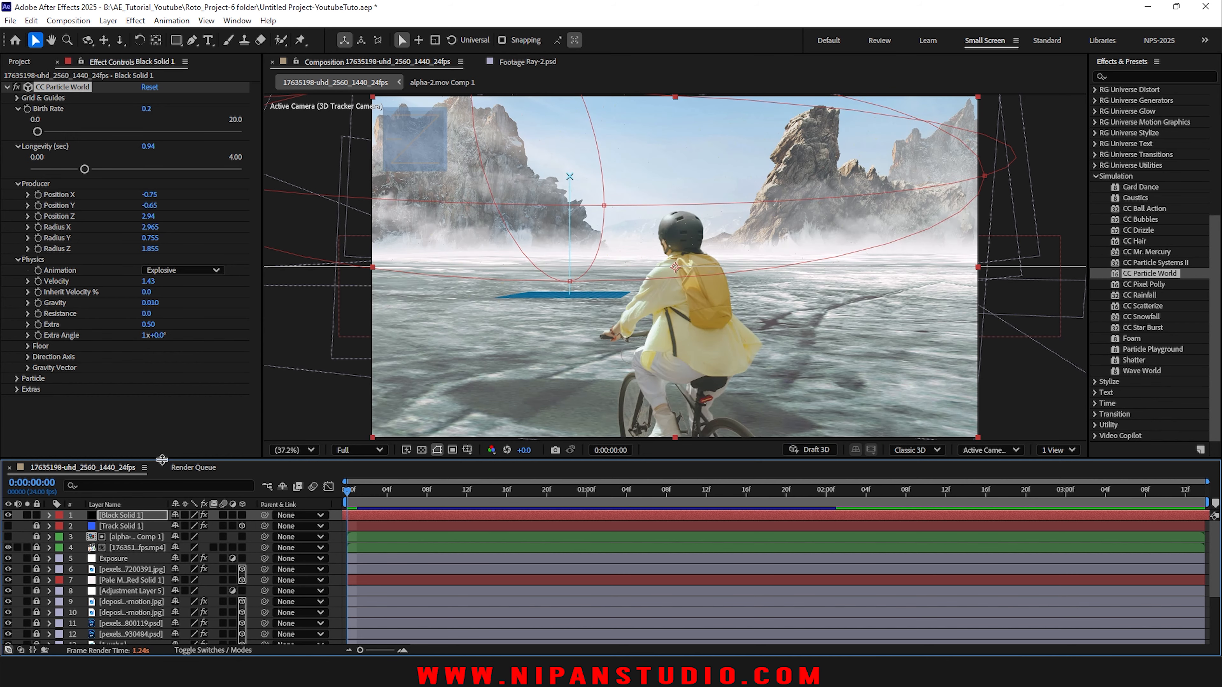
left_click_drag(162, 460, 159, 365)
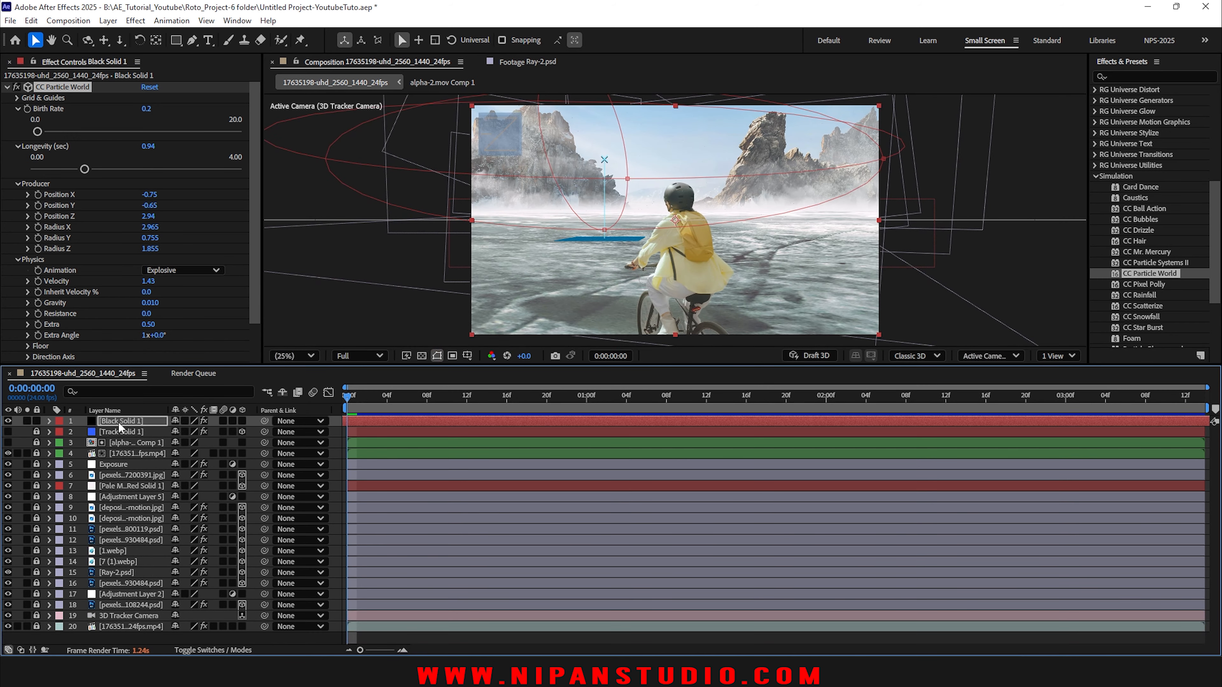
left_click_drag(113, 425, 109, 463)
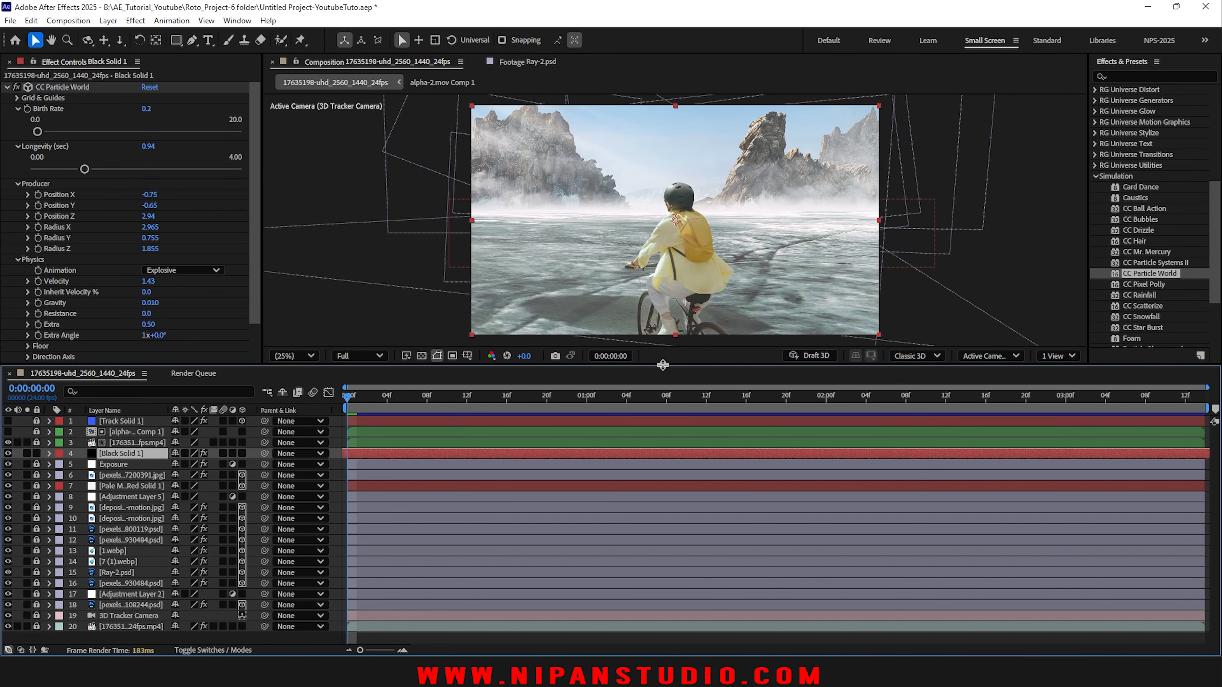
left_click_drag(663, 365, 663, 468)
scroll(839, 153, "up", 6)
key("h")
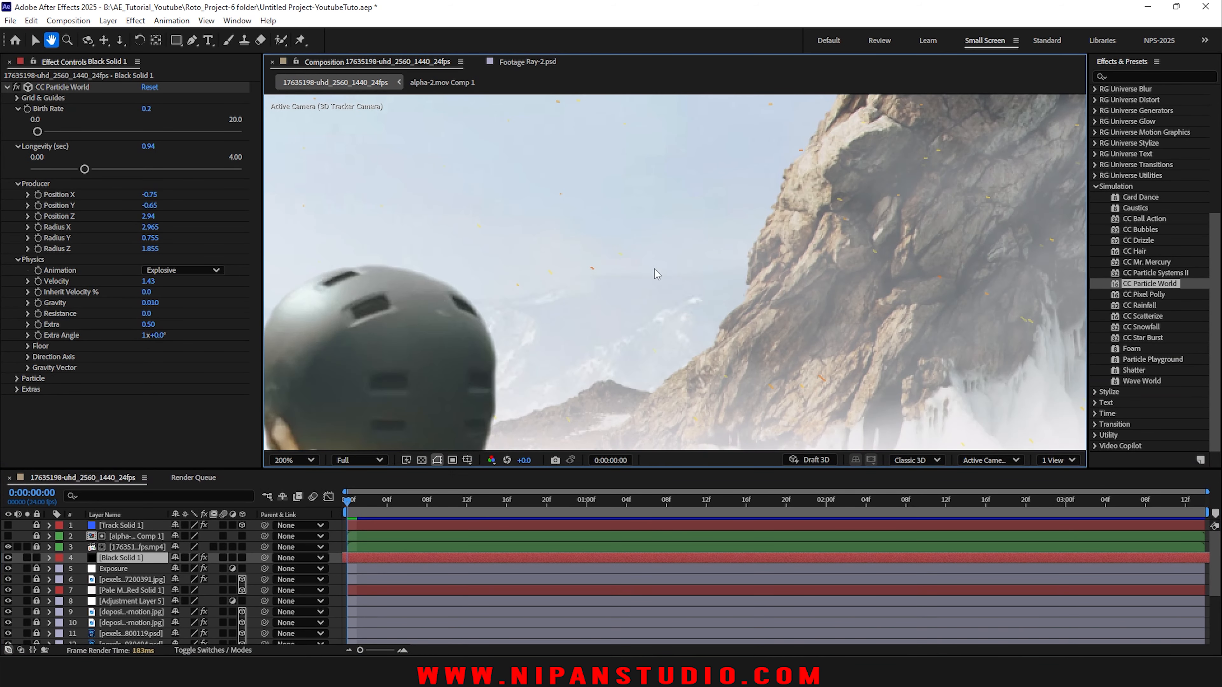
key("v")
key("space")
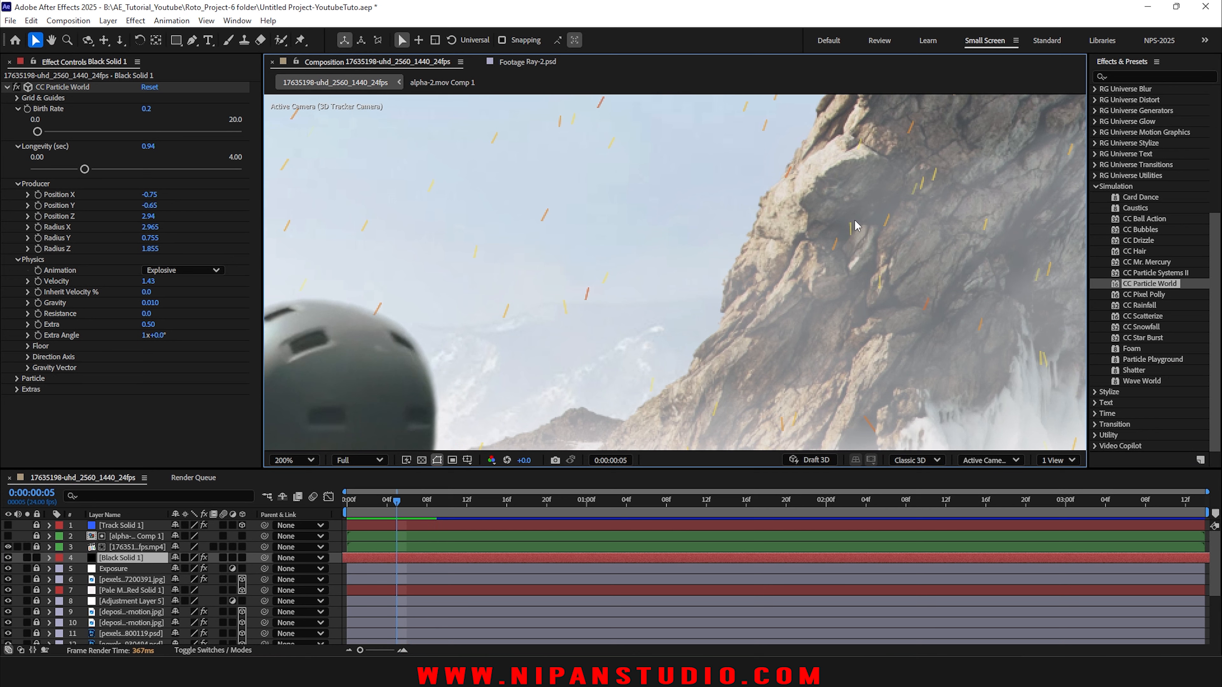
key("shift+slash")
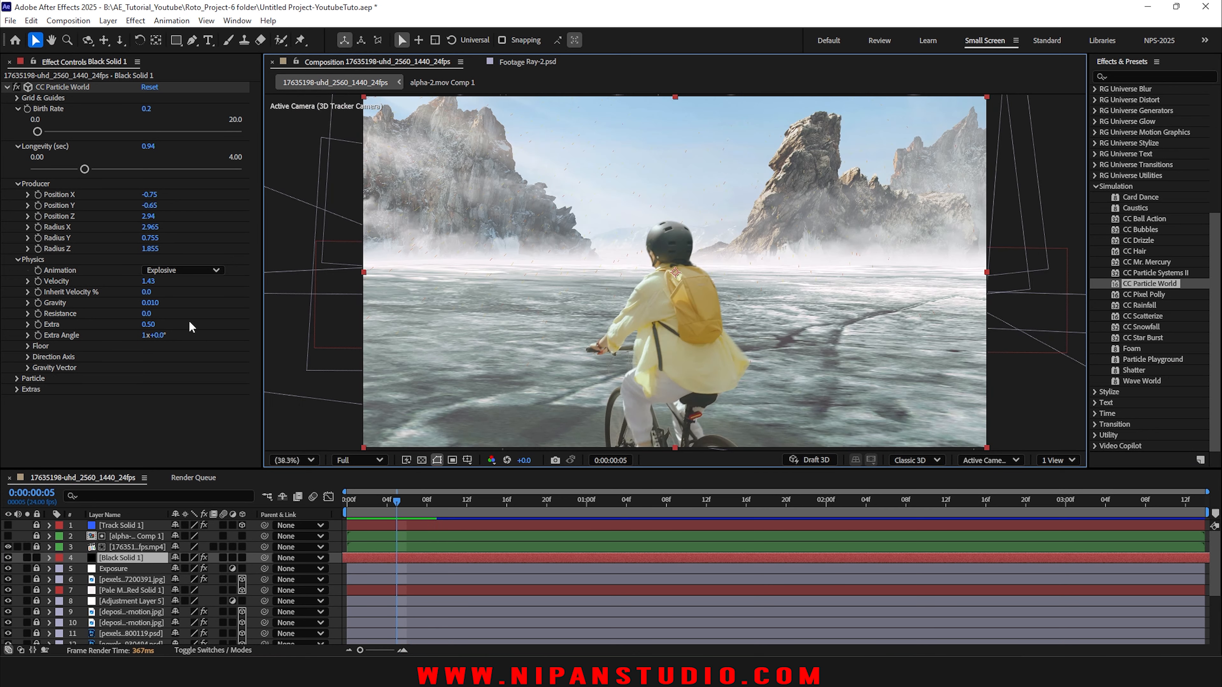
Step: Sample a near-white birth color from the fog and a grey death color from the rocks for the particles, and preview them
left_click(17, 260)
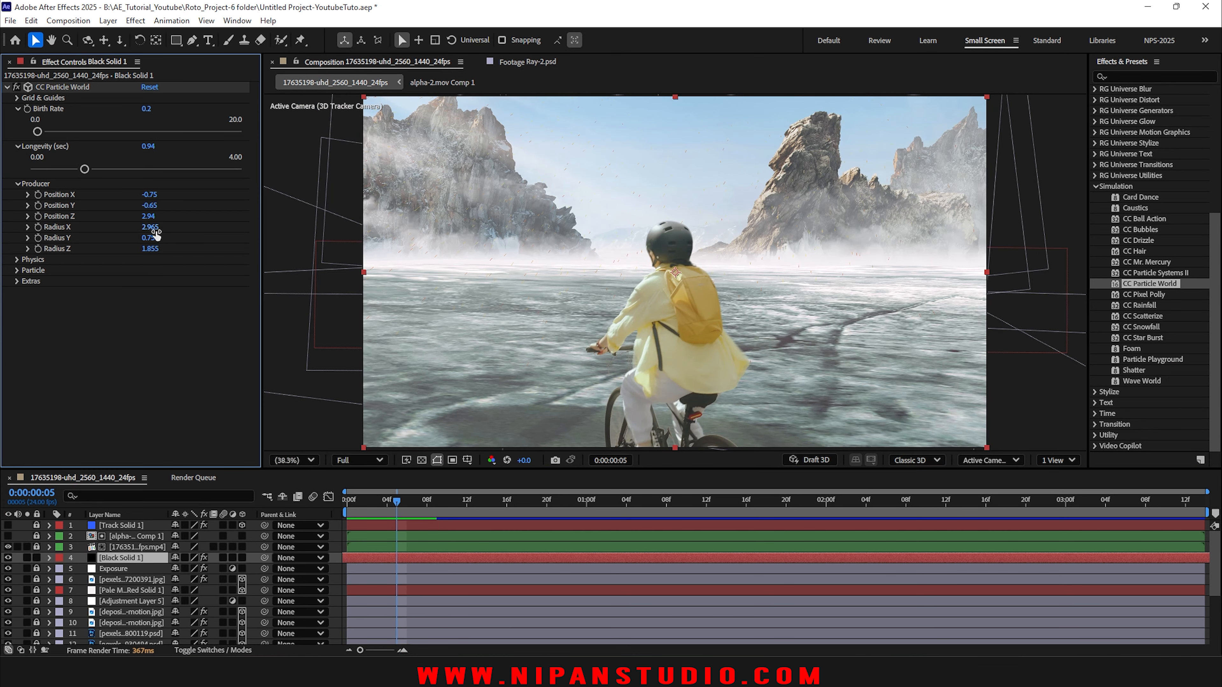
left_click(17, 272)
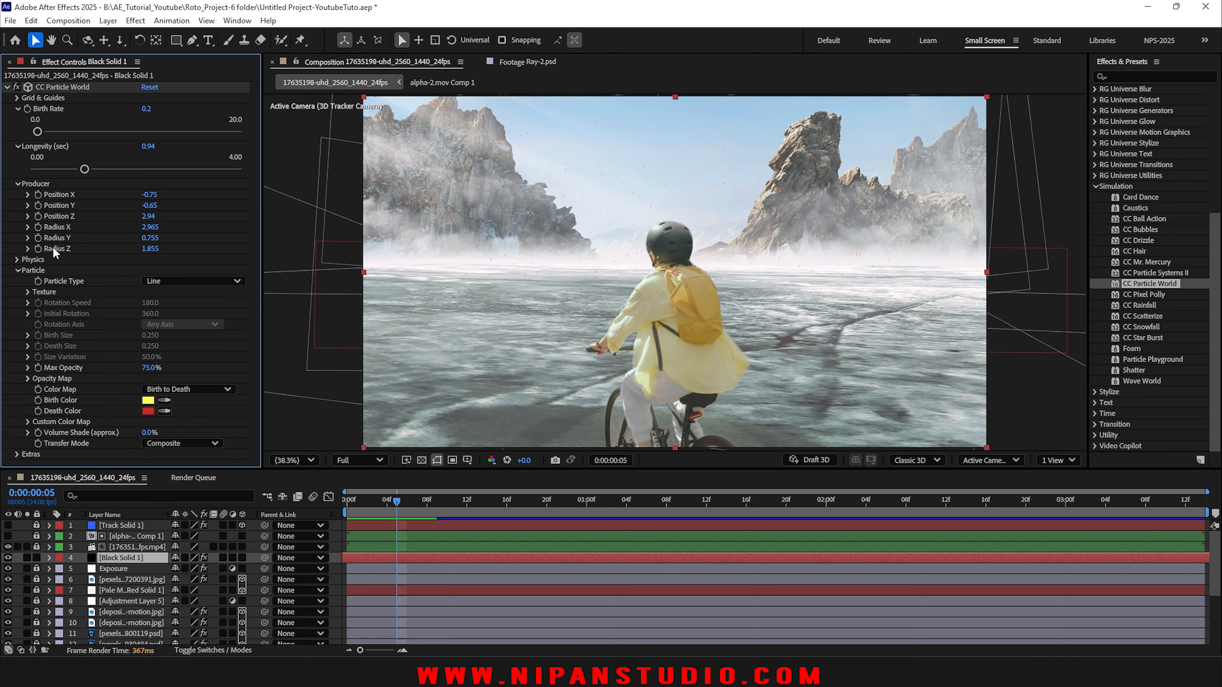
left_click(165, 400)
left_click(611, 263)
left_click(165, 411)
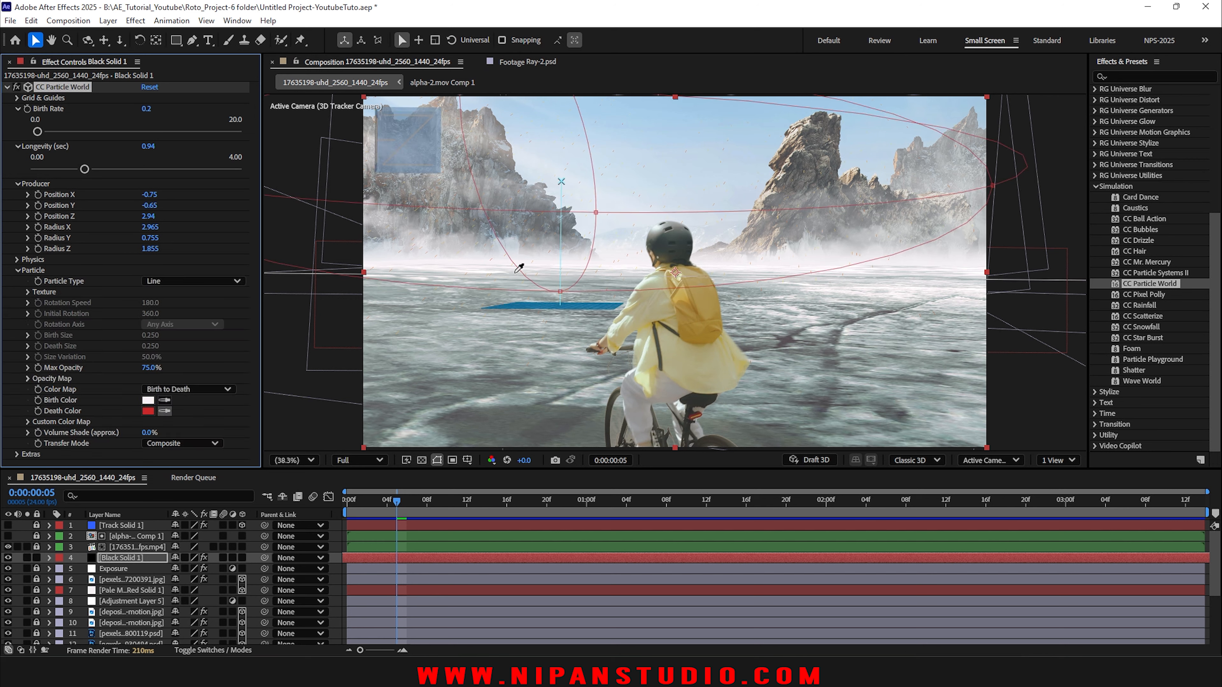
left_click(528, 239)
key("space")
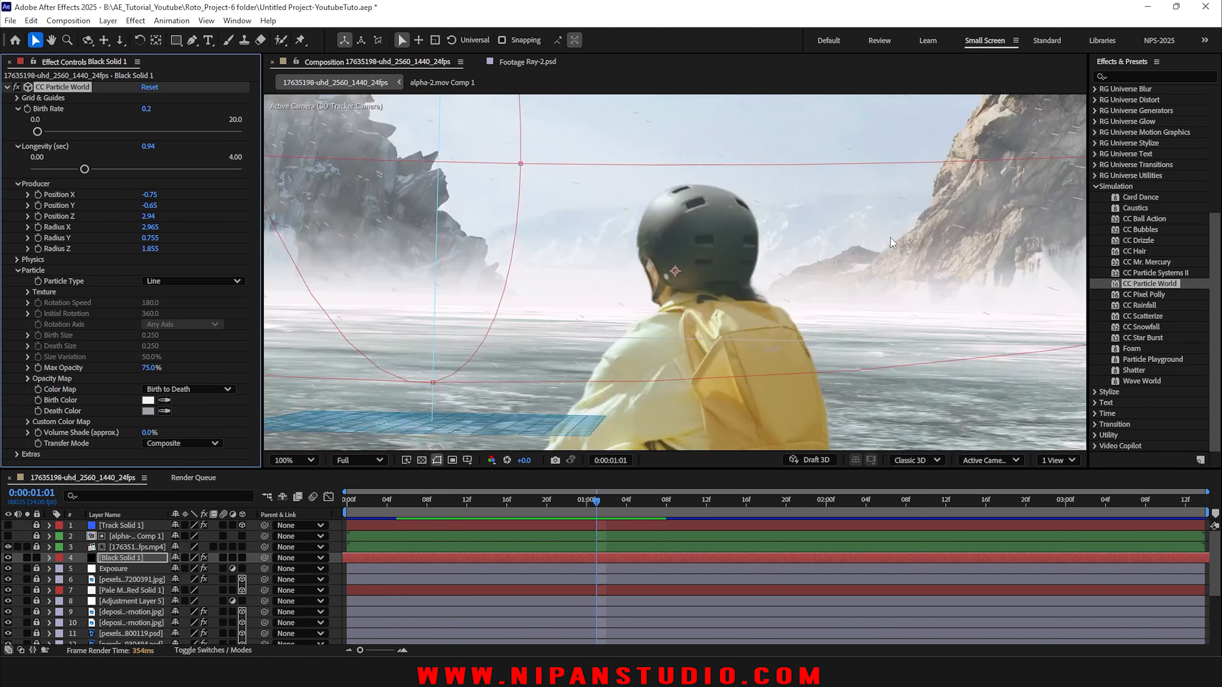
scroll(890, 238, "up", 1)
key("space")
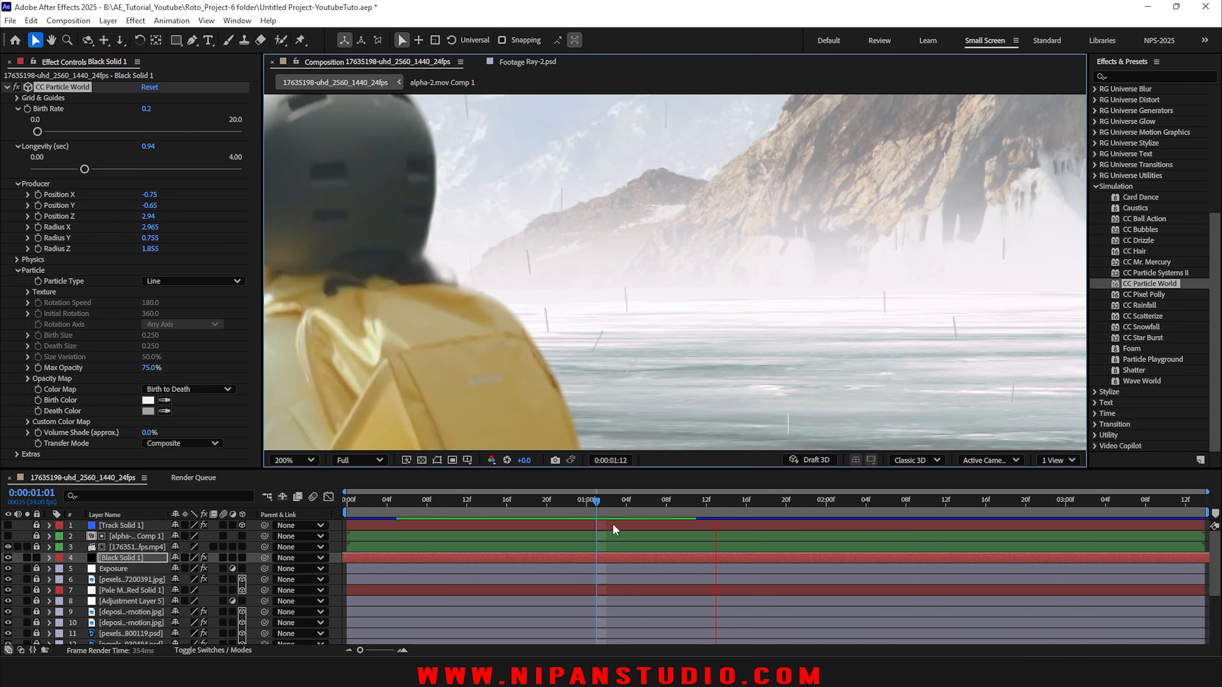
key("space")
left_click_drag(657, 502, 280, 506)
key("shift+slash")
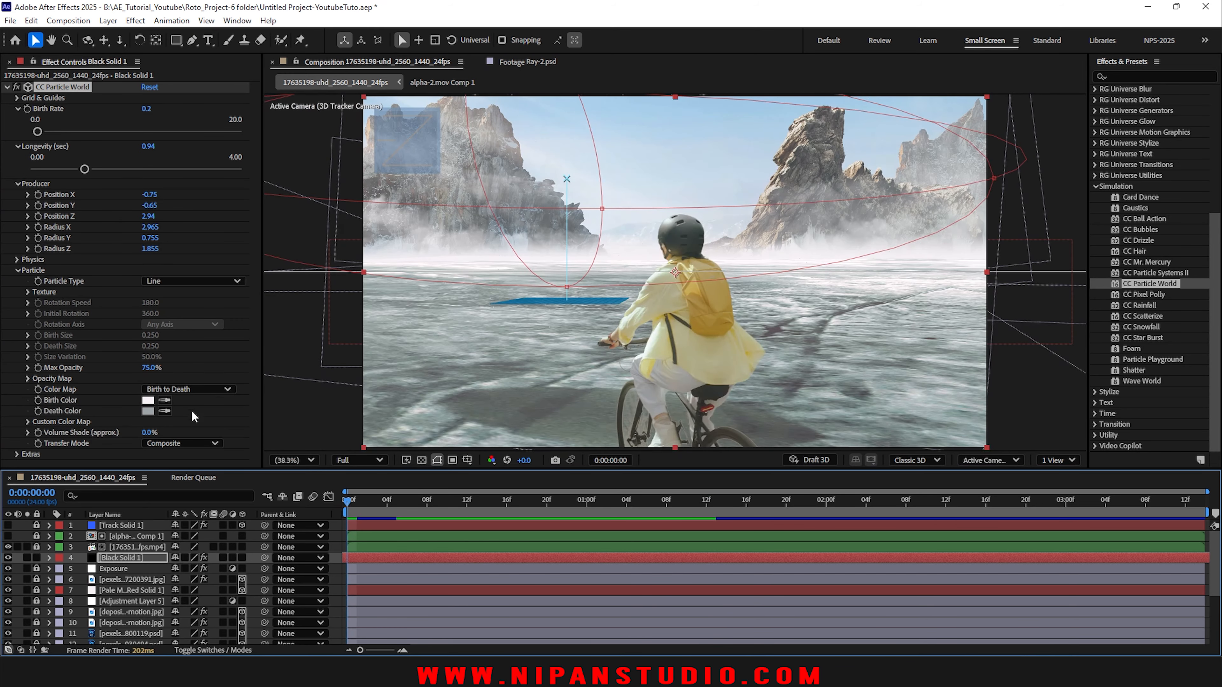
Step: Change the black solid's blending mode and preview the particles close up against the rocks and sky
right_click(366, 557)
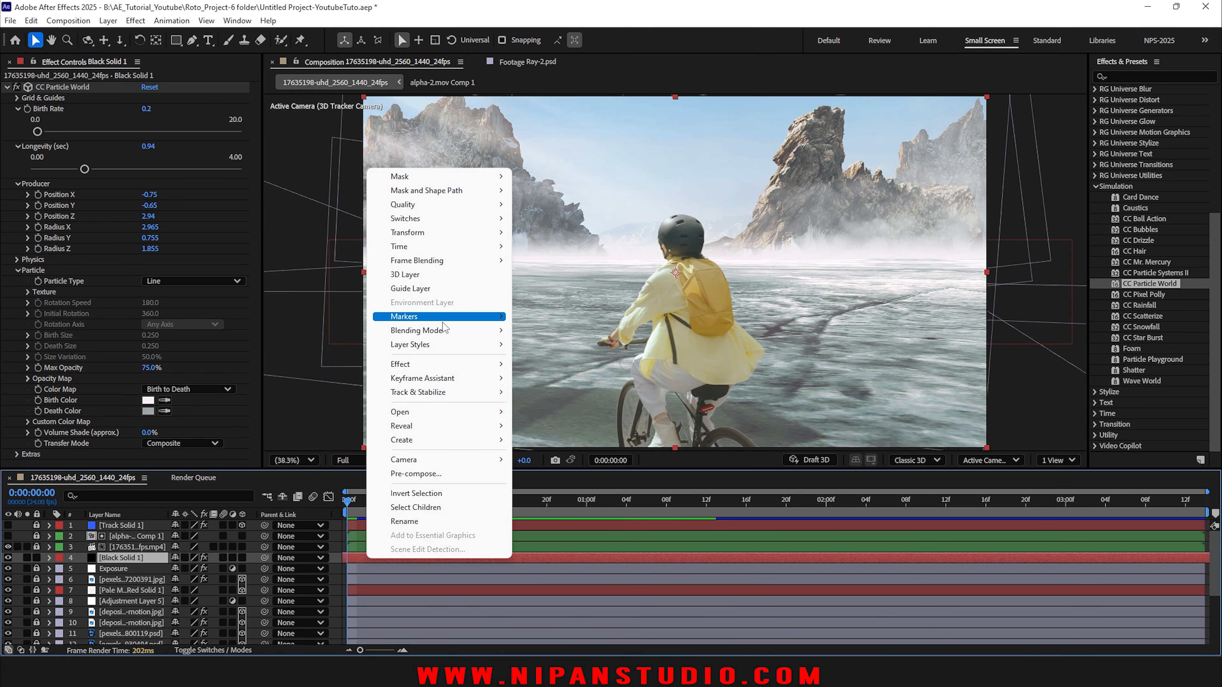
mouse_move(442, 332)
left_click(544, 286)
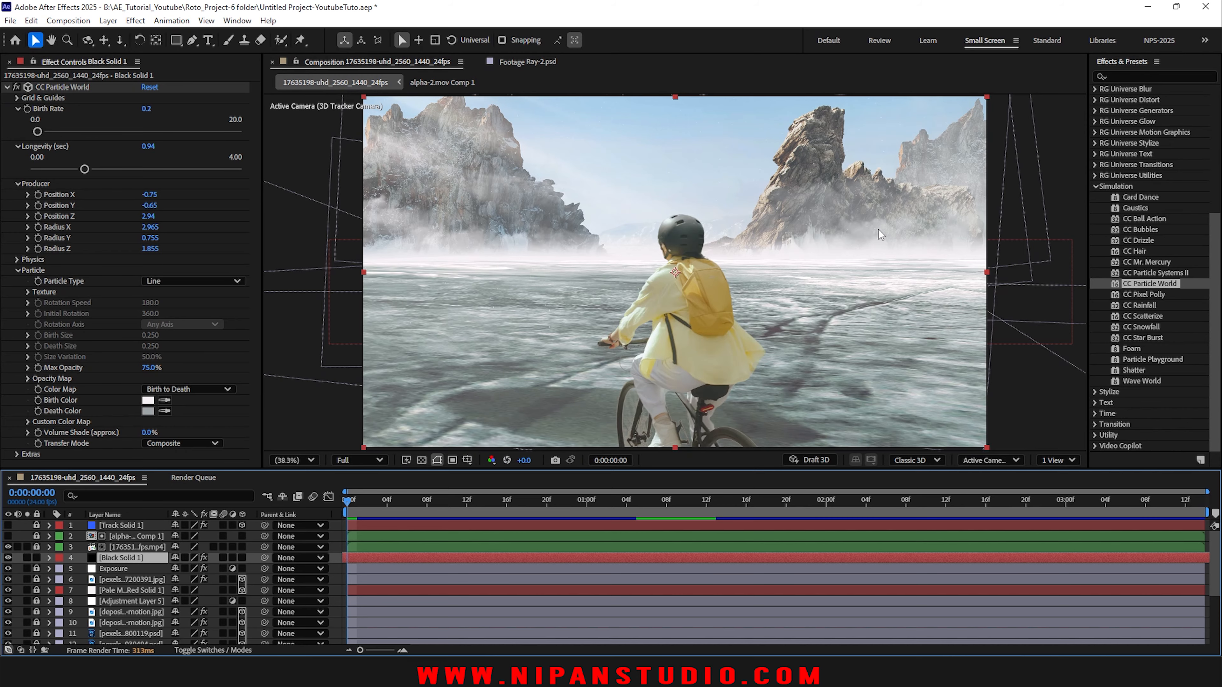
key("slash")
key("h")
left_click_drag(874, 347, 500, 394)
key("space")
key("v")
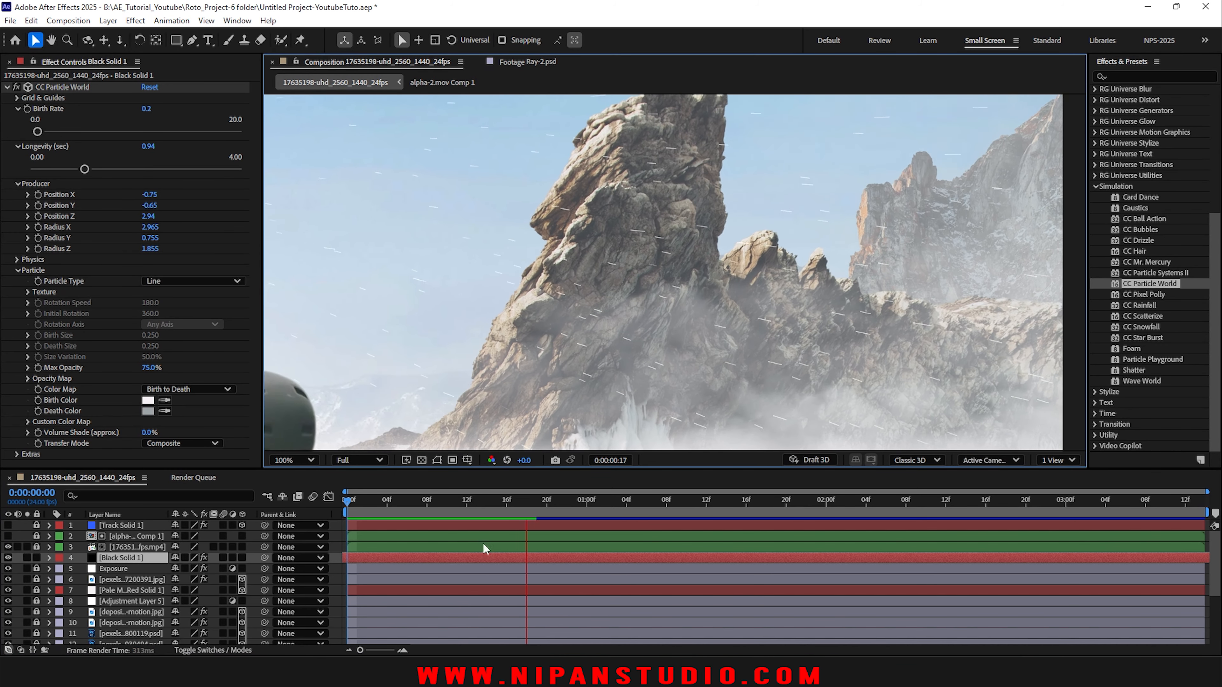
Step: Preview the composite at full frame and inspect the particles close up against the rock cliff and sky around one second
key("space")
key("space")
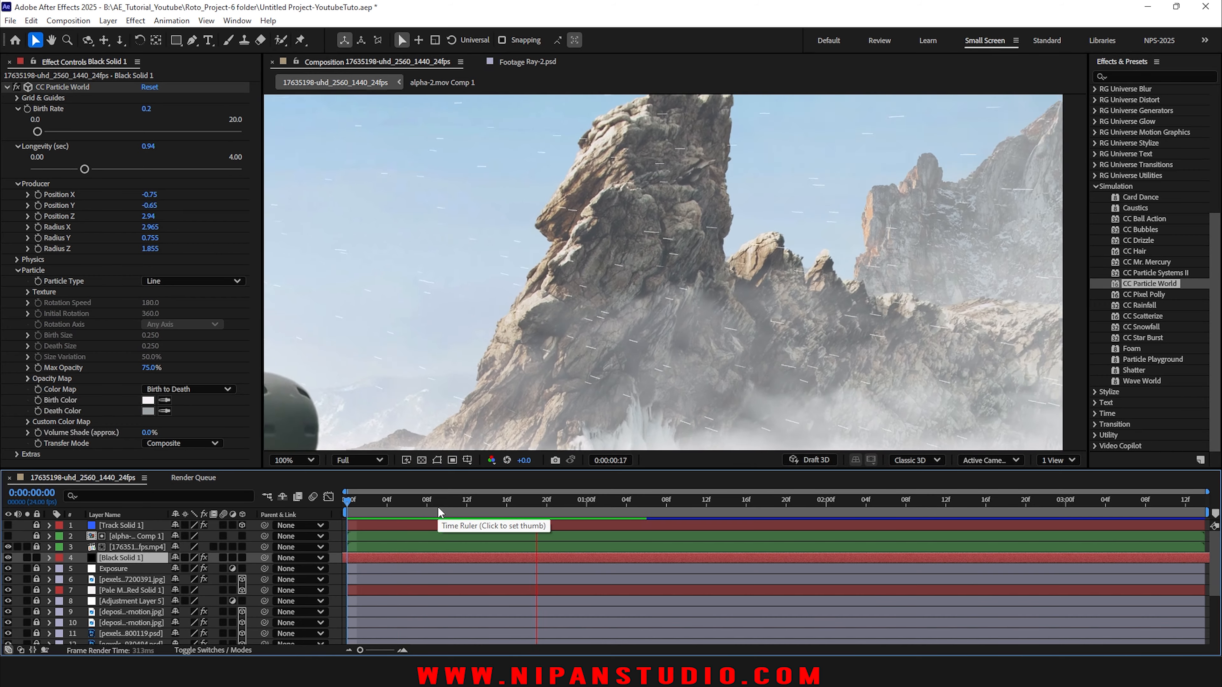
key("shift+slash")
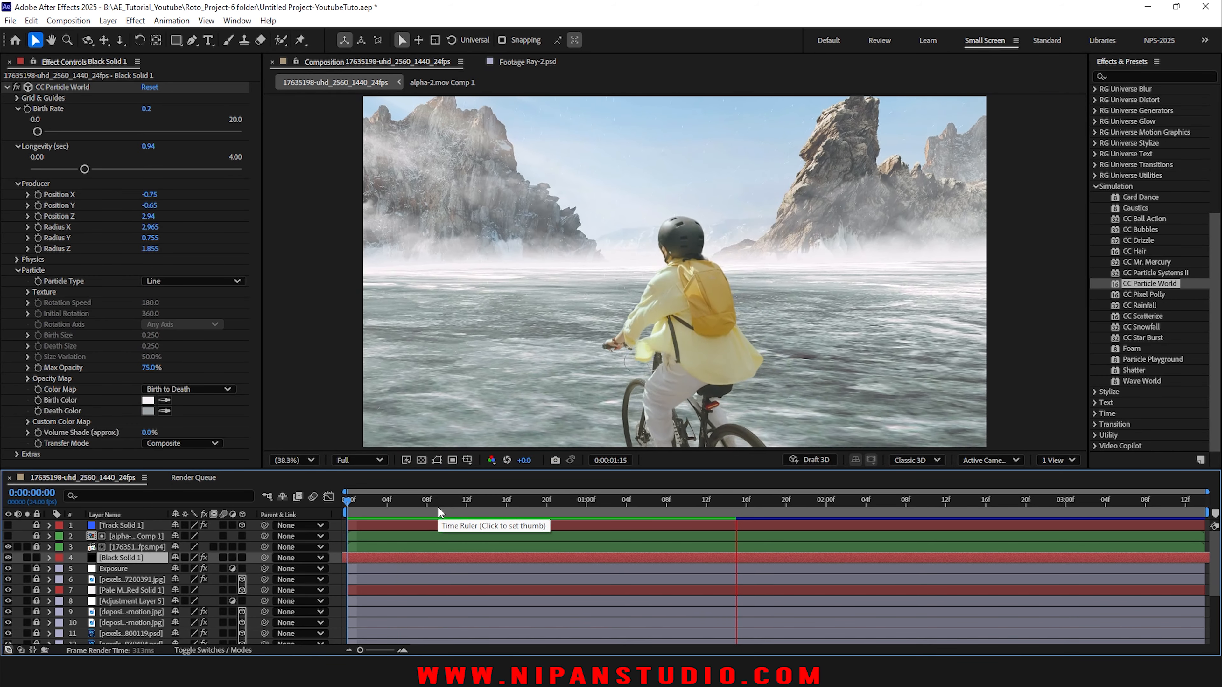
key("space")
left_click_drag(744, 500, 586, 516)
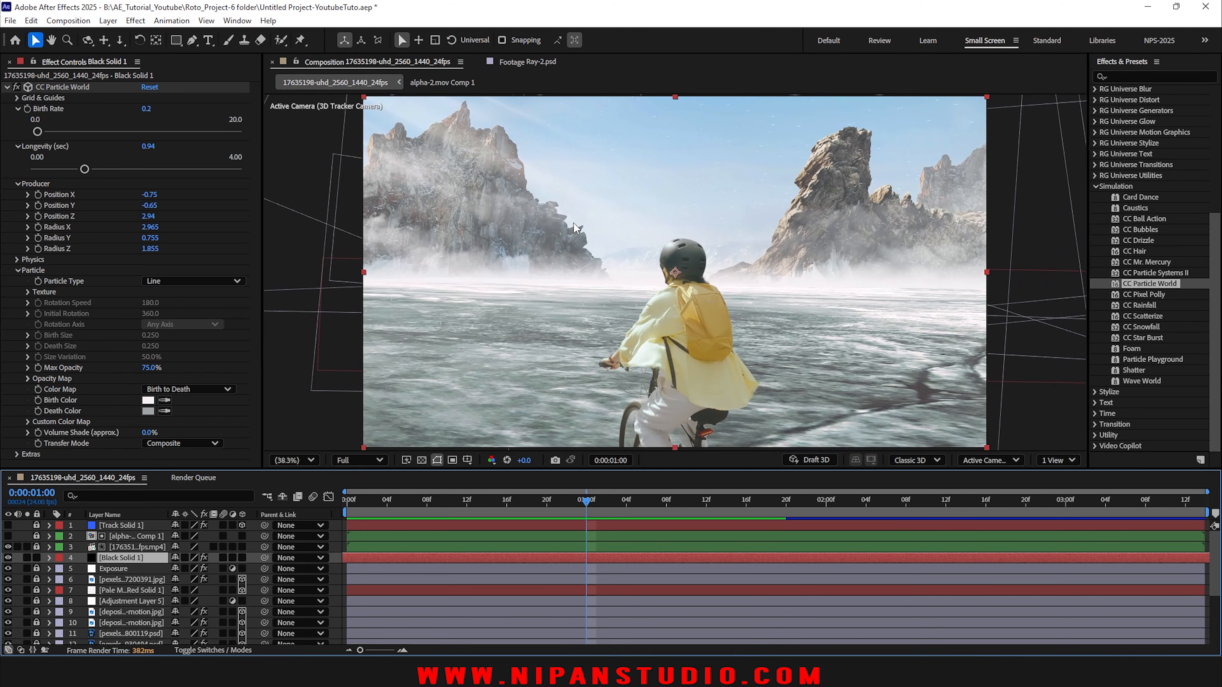
scroll(574, 223, "up", 3)
key("space")
left_click_drag(409, 204, 685, 321)
key("space")
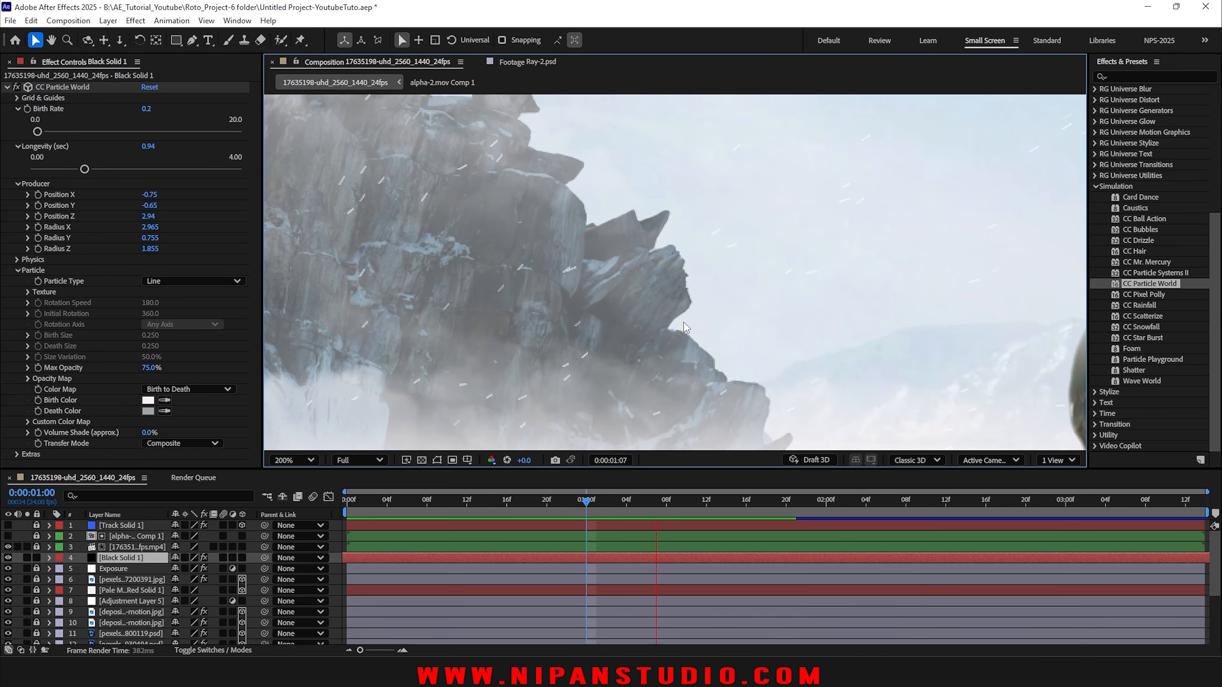
key("space")
key("shift+/")
key("space")
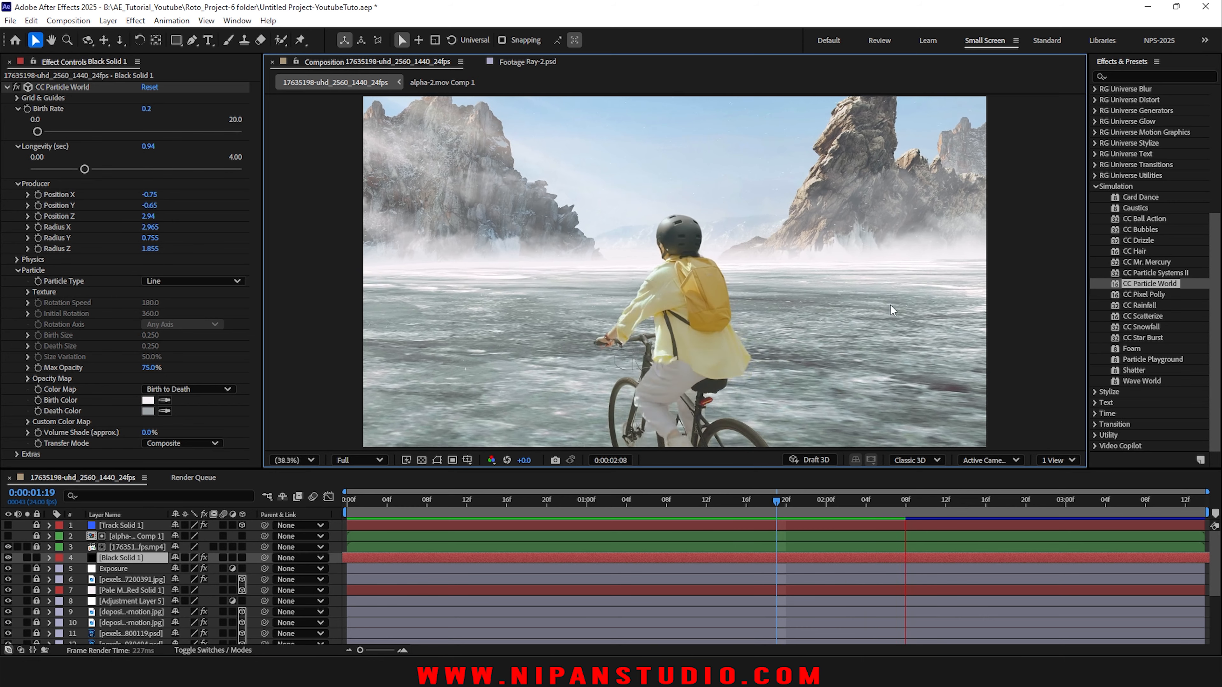
key("space")
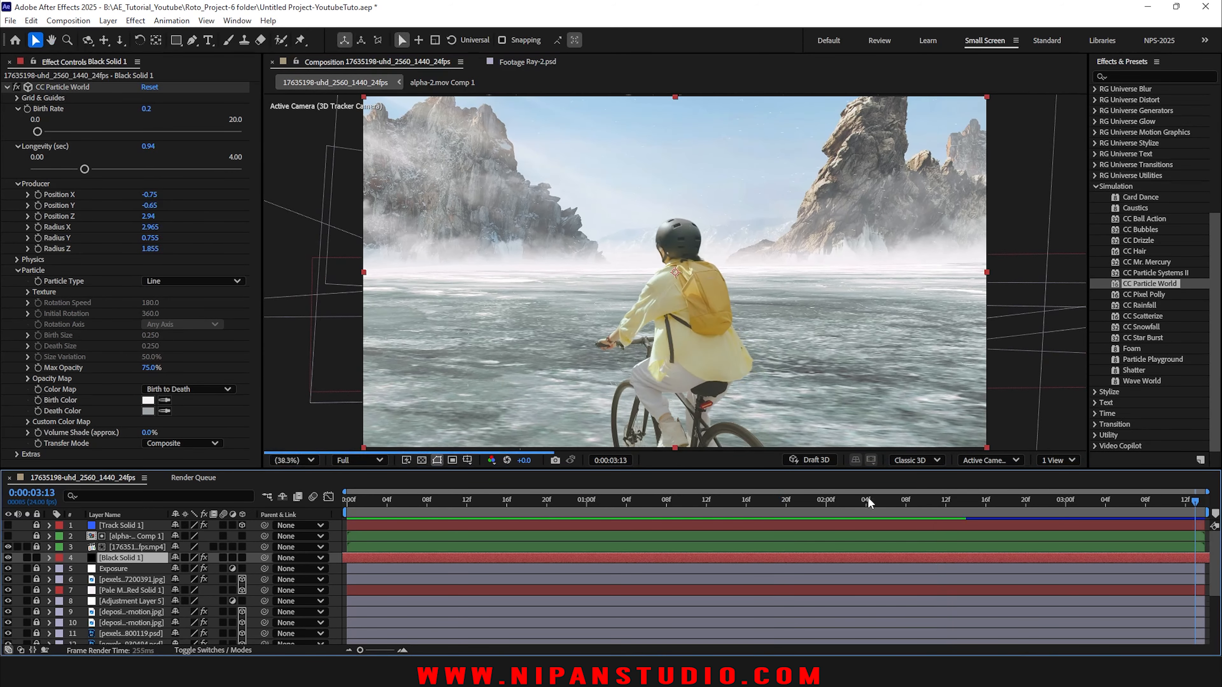
Step: Inspect the particles close up in front of the rocks at 0:00:01:12
left_click(706, 499)
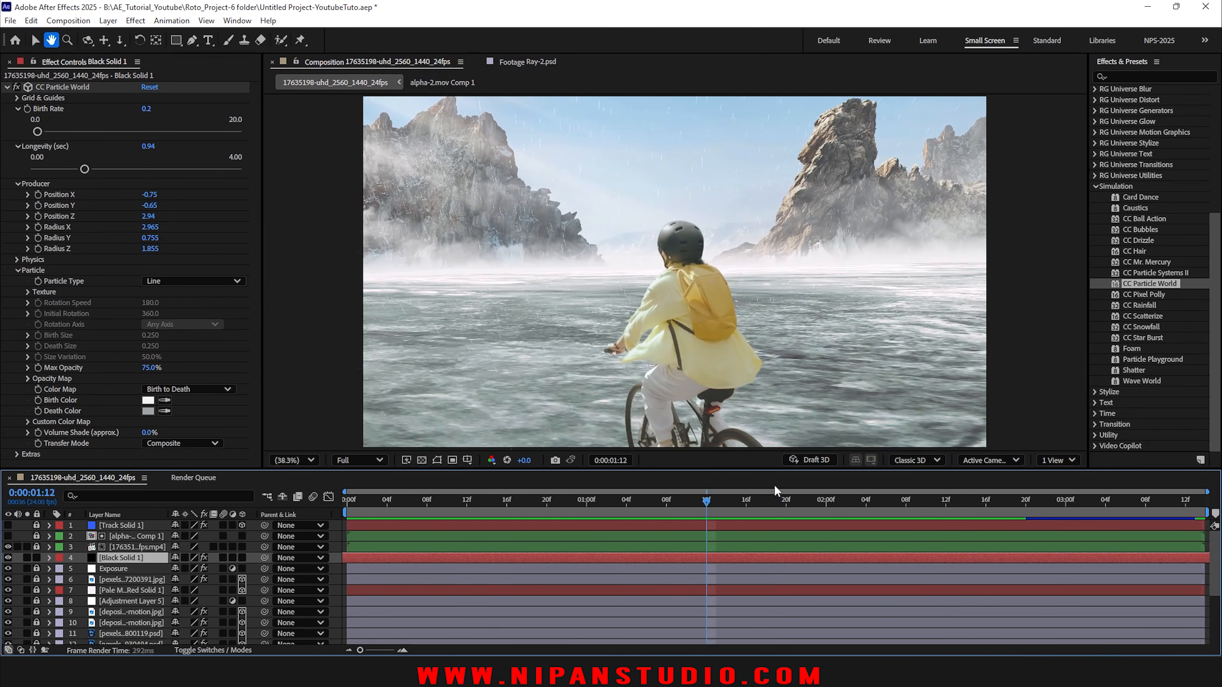
mouse_move(717, 500)
left_mouse_down()
mouse_move(748, 501)
mouse_move(707, 508)
left_mouse_up()
scroll(553, 194, "up", 2)
left_click_drag(510, 250, 618, 219)
scroll(618, 219, "down", 1)
key("shift+slash")
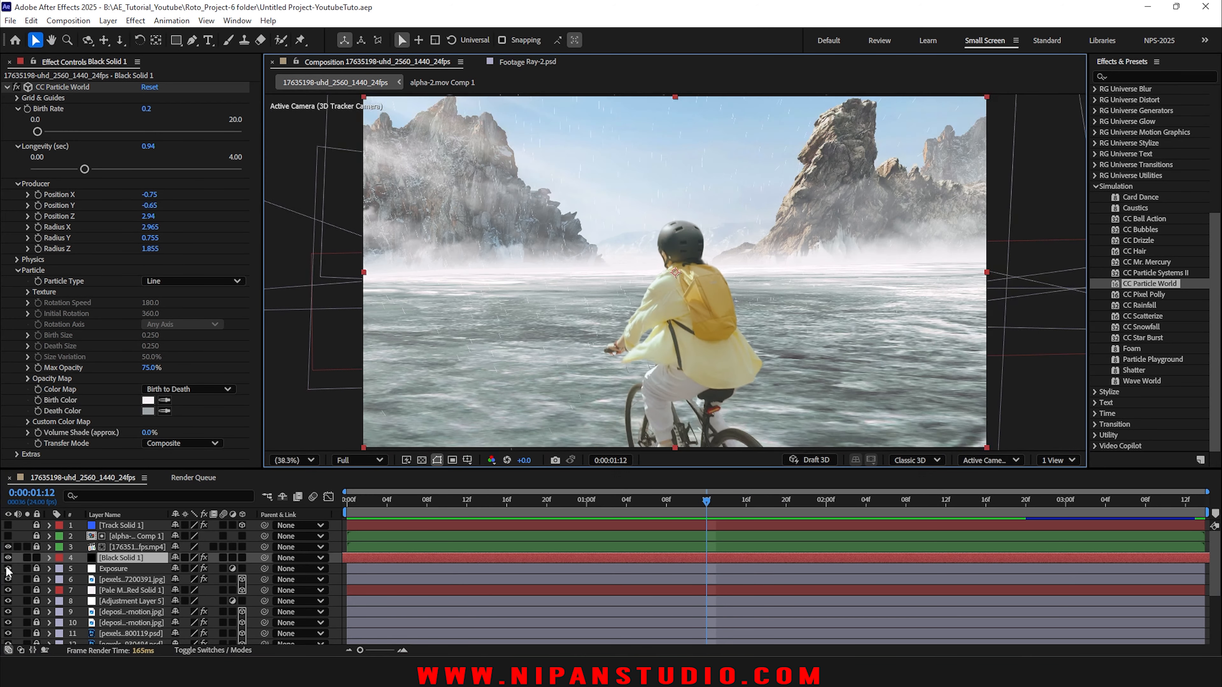
Step: Solo the black solid, set its particle producer's Radius Y to 0.420 and Position Y to -0.98, and preview the motion
left_click(28, 557)
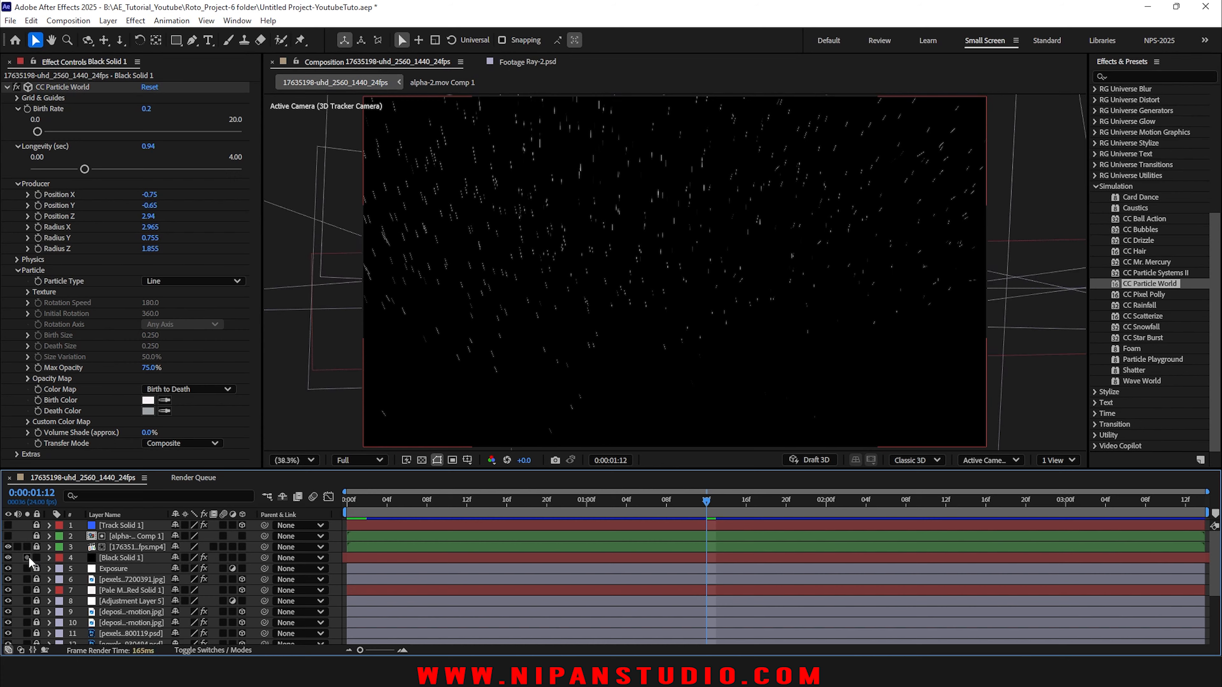
left_click(94, 559)
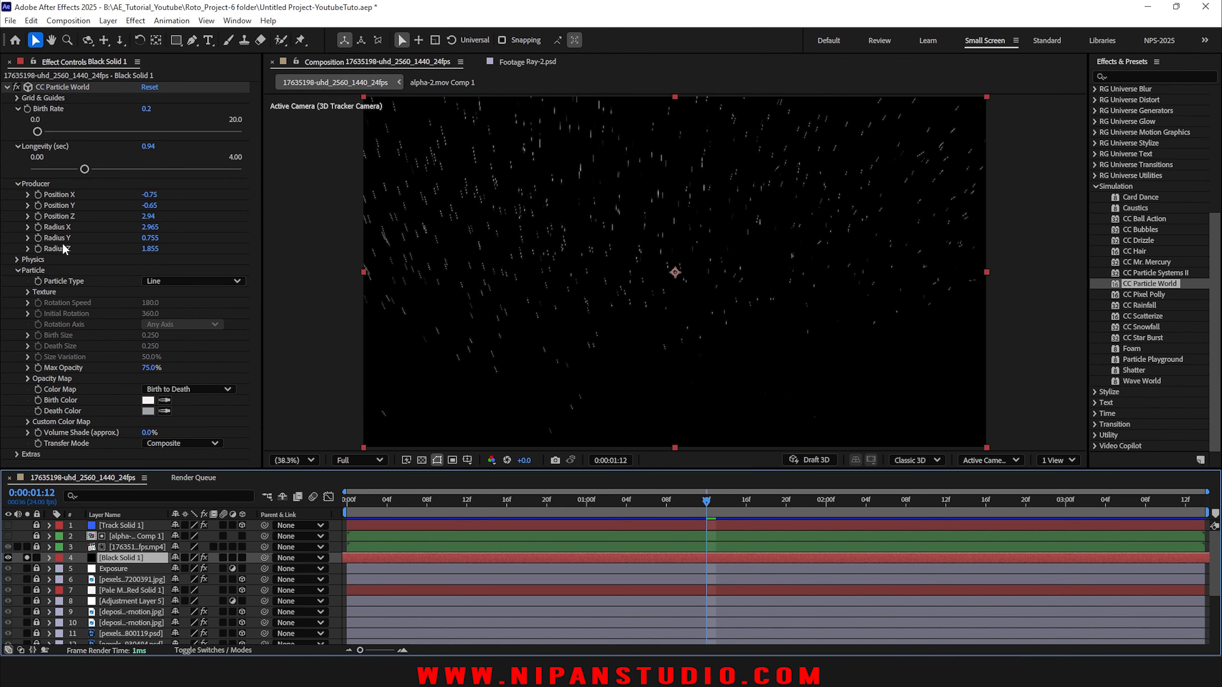
left_click_drag(149, 237, 126, 208)
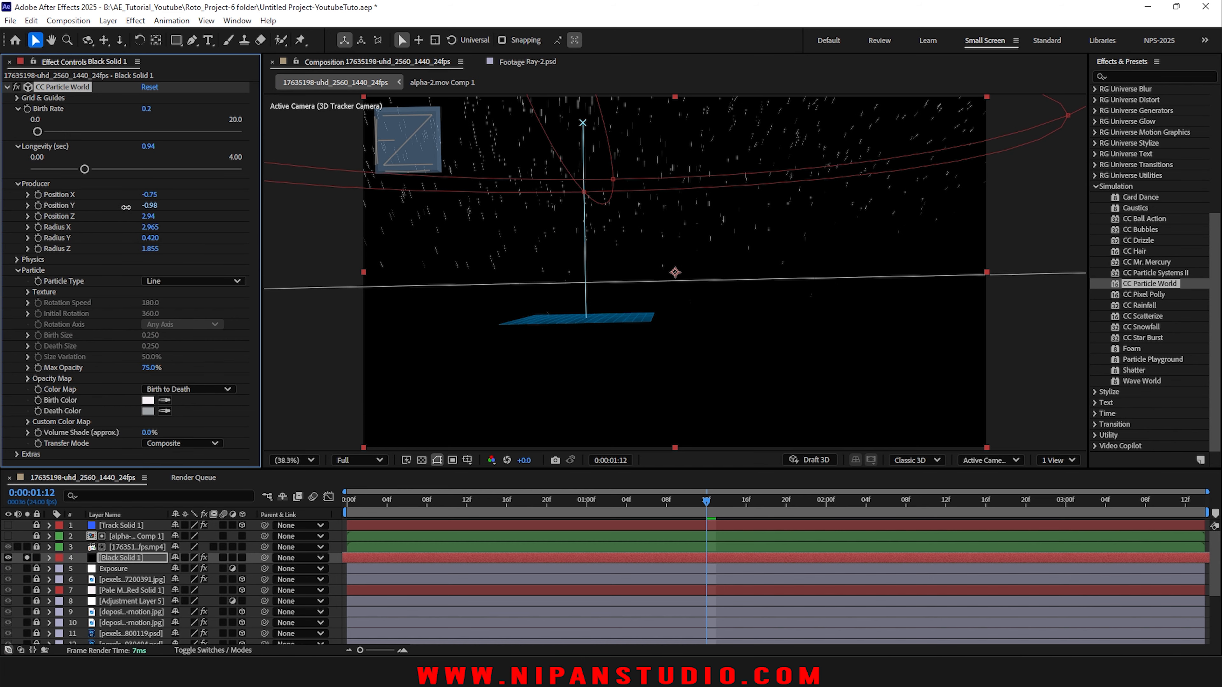
key("space")
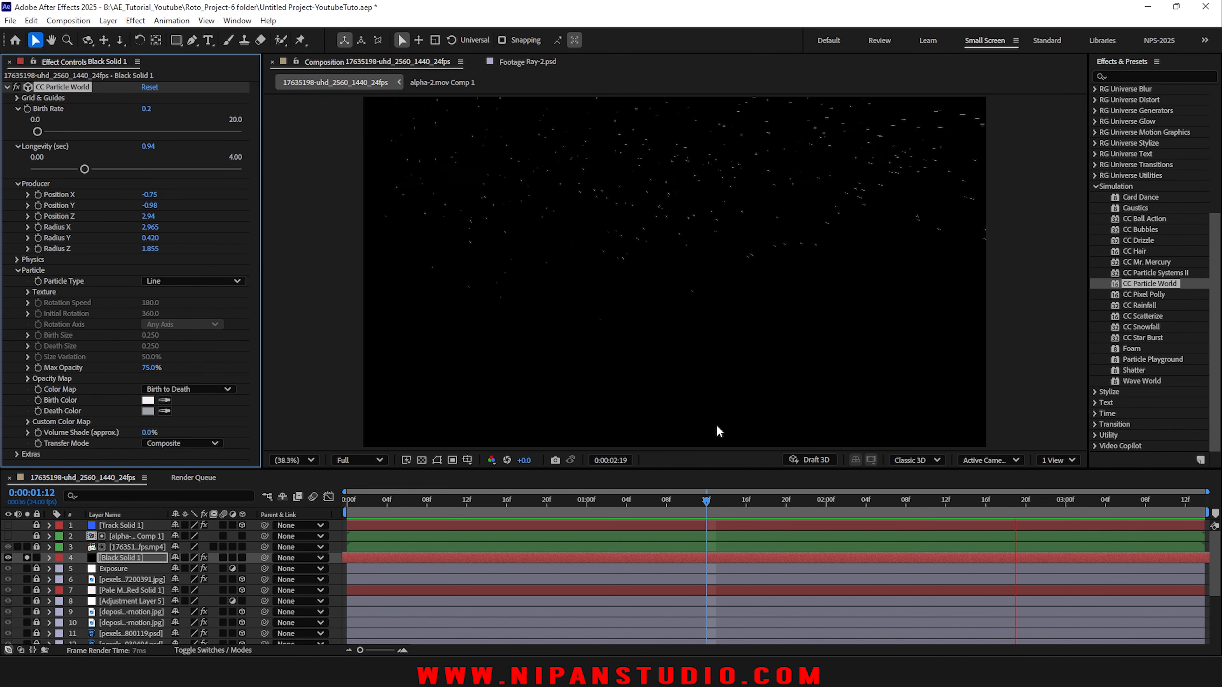
key("space")
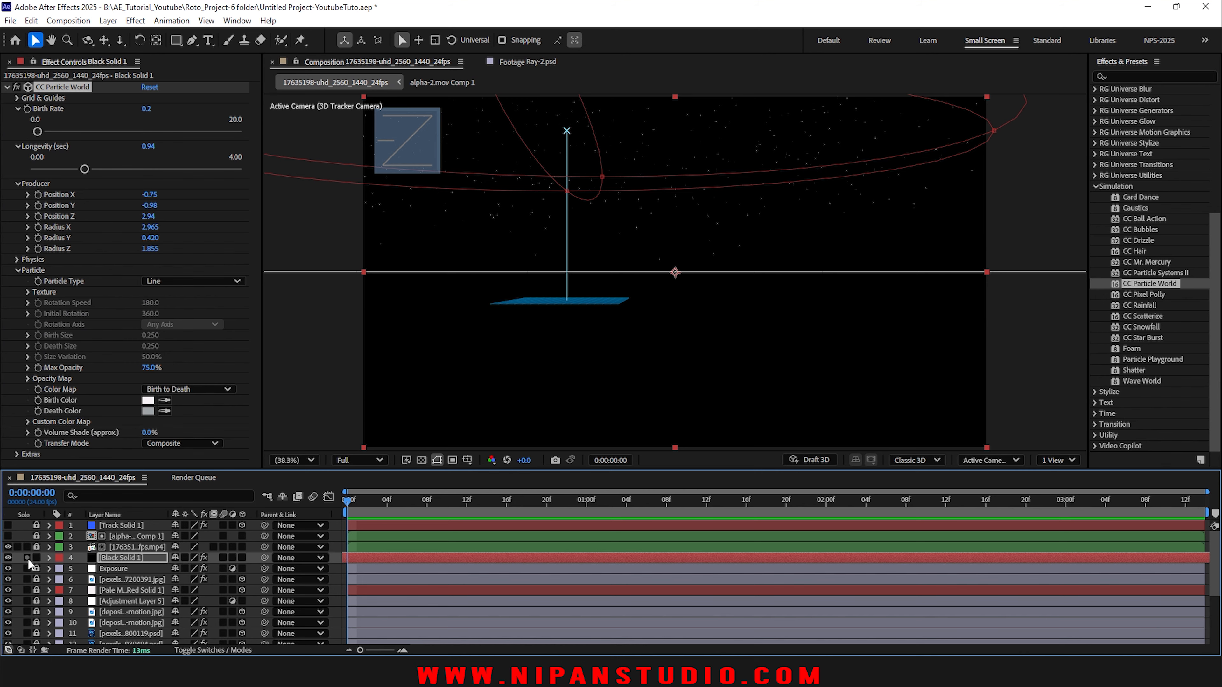
Step: Unsolo the black solid and preview the particles in the full composite
key("space")
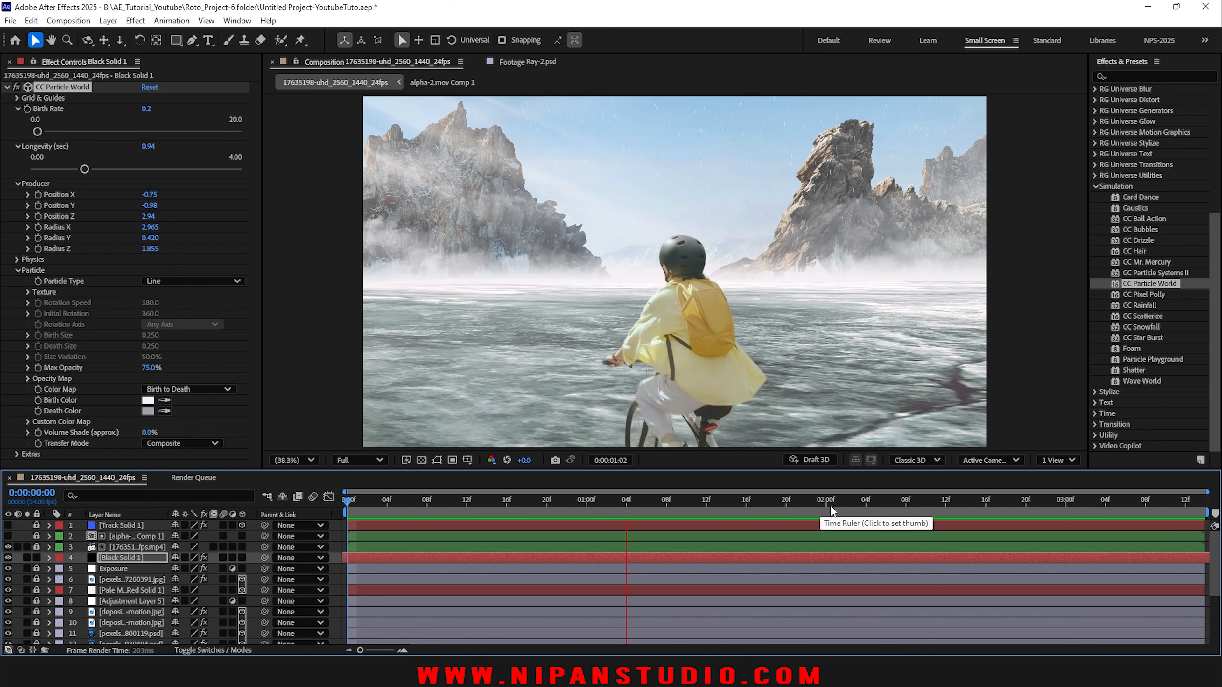
key("space")
key("space")
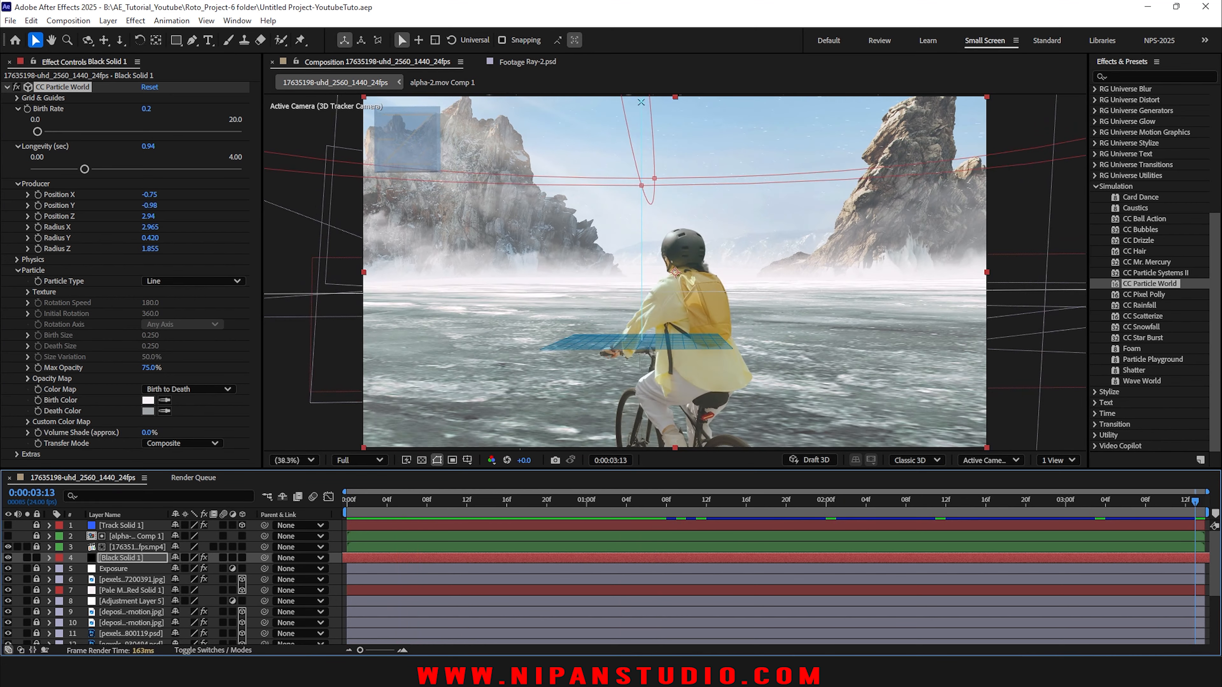
key("space")
key("space")
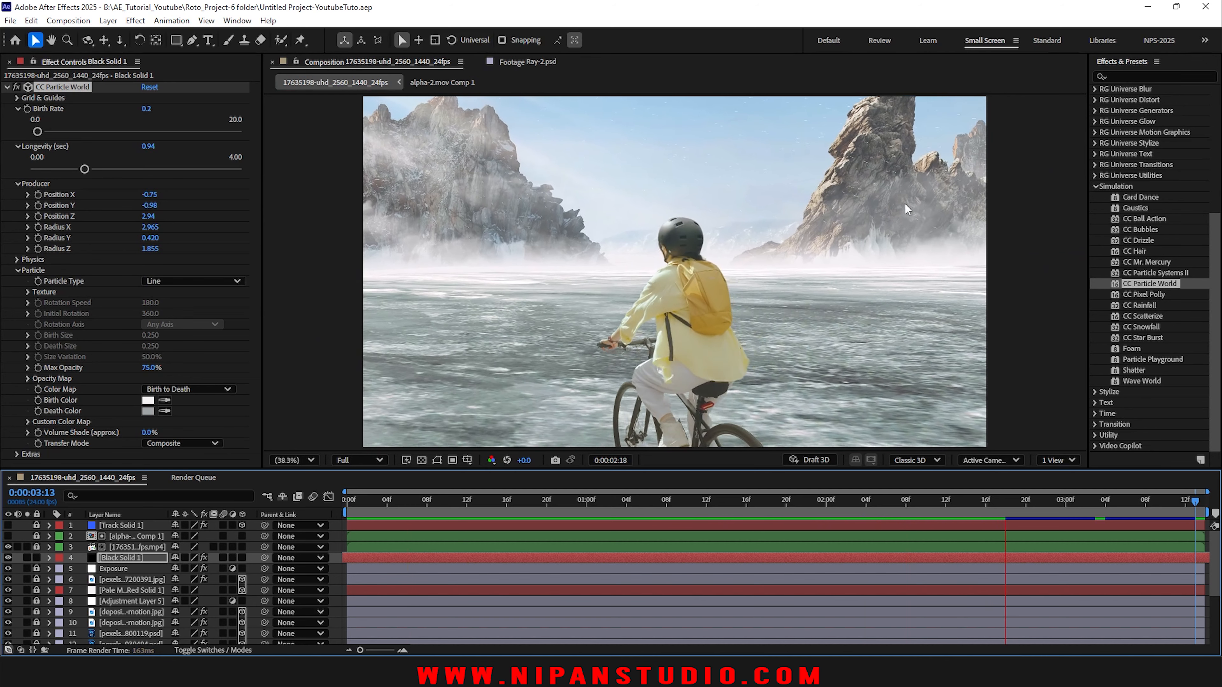
left_click_drag(1047, 502, 344, 572)
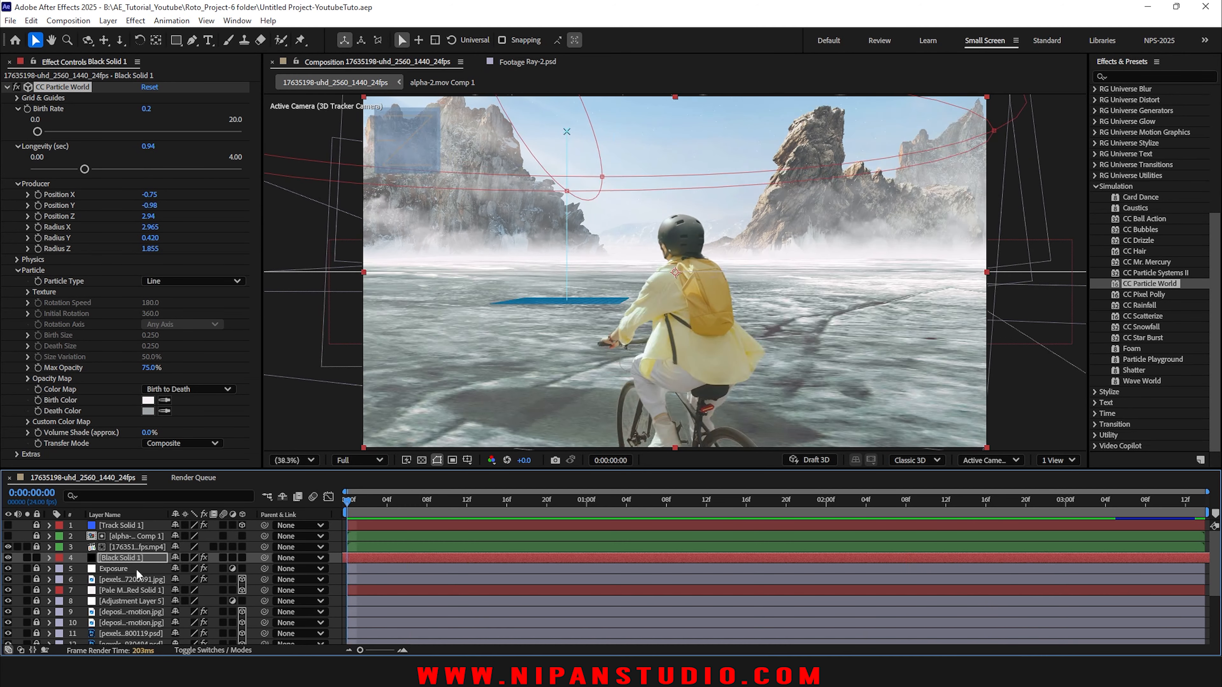
Step: Rename the black solid layer as Snow_BG
left_click(118, 557)
key("Return")
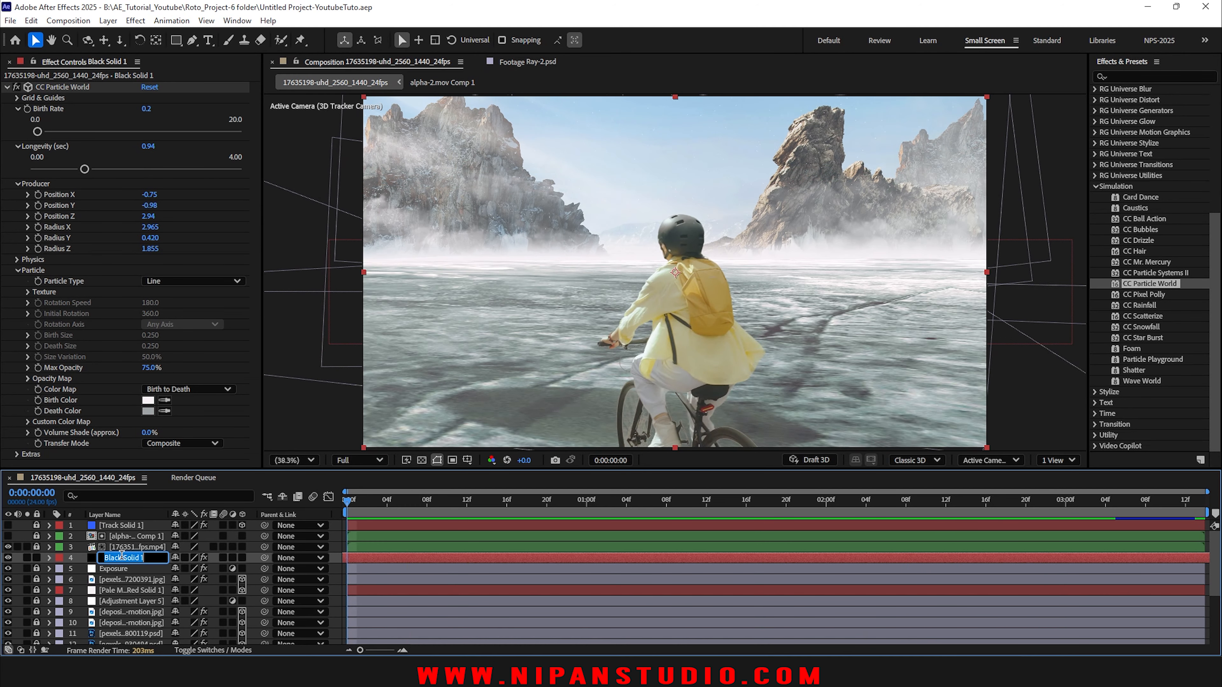
type("Snow_BG")
key("Return")
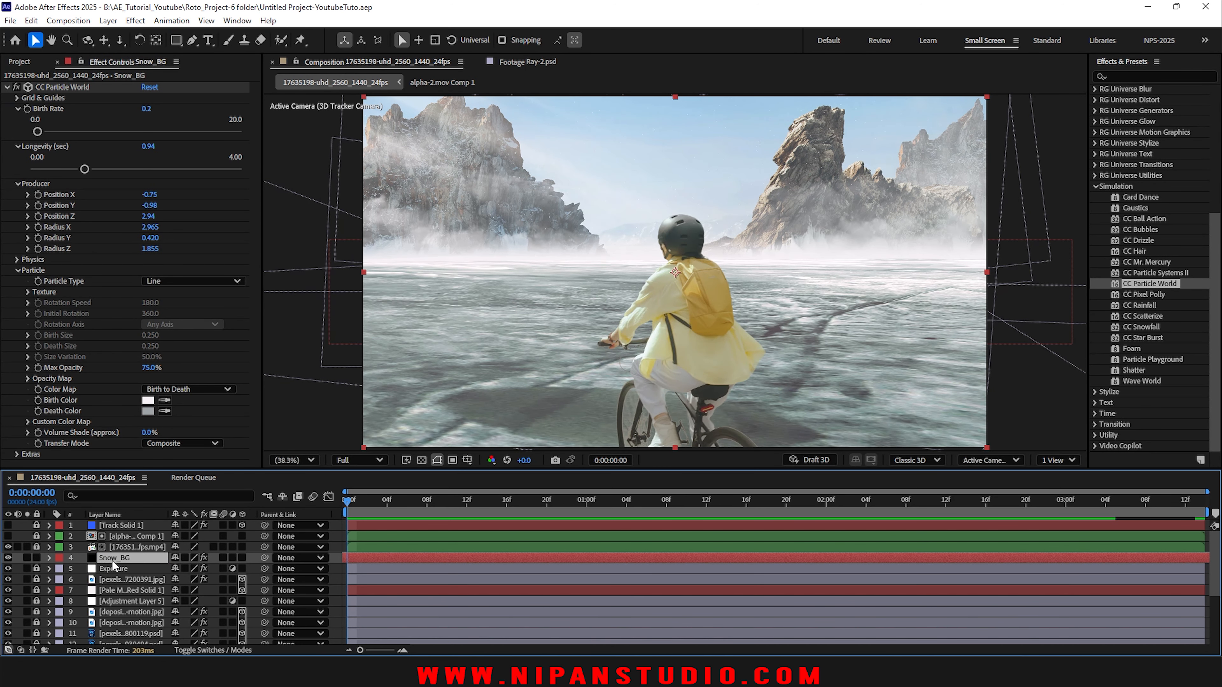
Step: Duplicate Snow_BG, place the copy directly beneath Track Solid 1 and above the alpha comp, and solo it
key("ctrl+d")
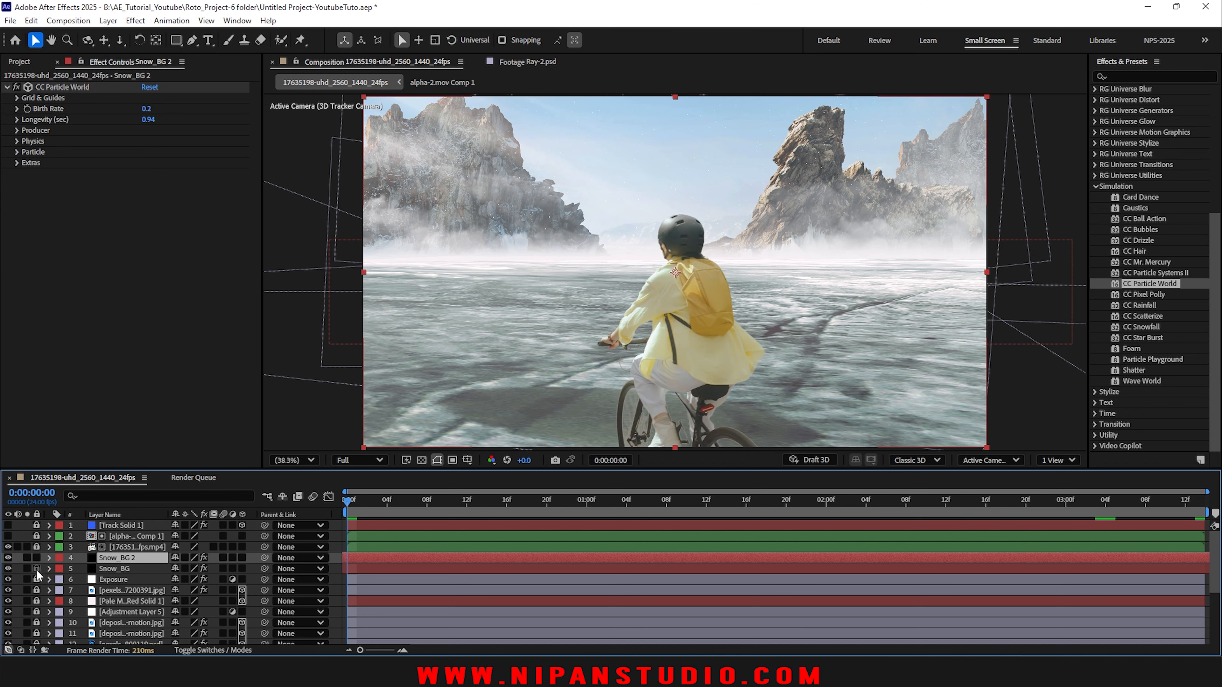
left_click_drag(106, 558, 109, 532)
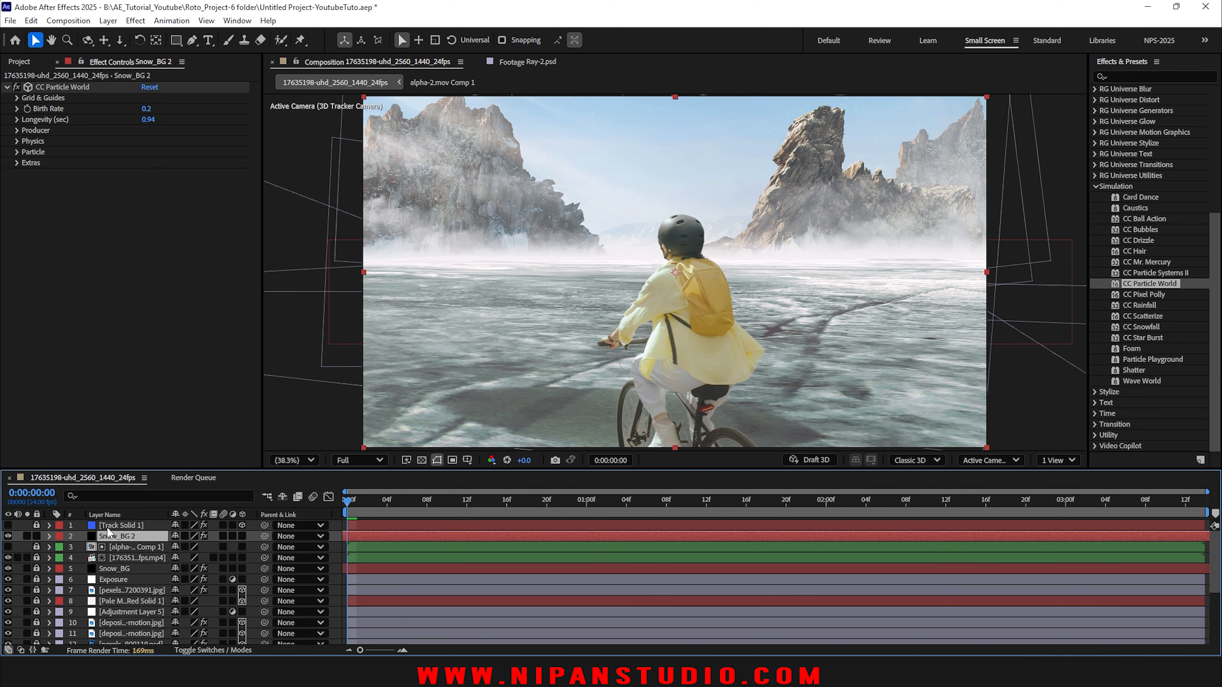
left_click(27, 536)
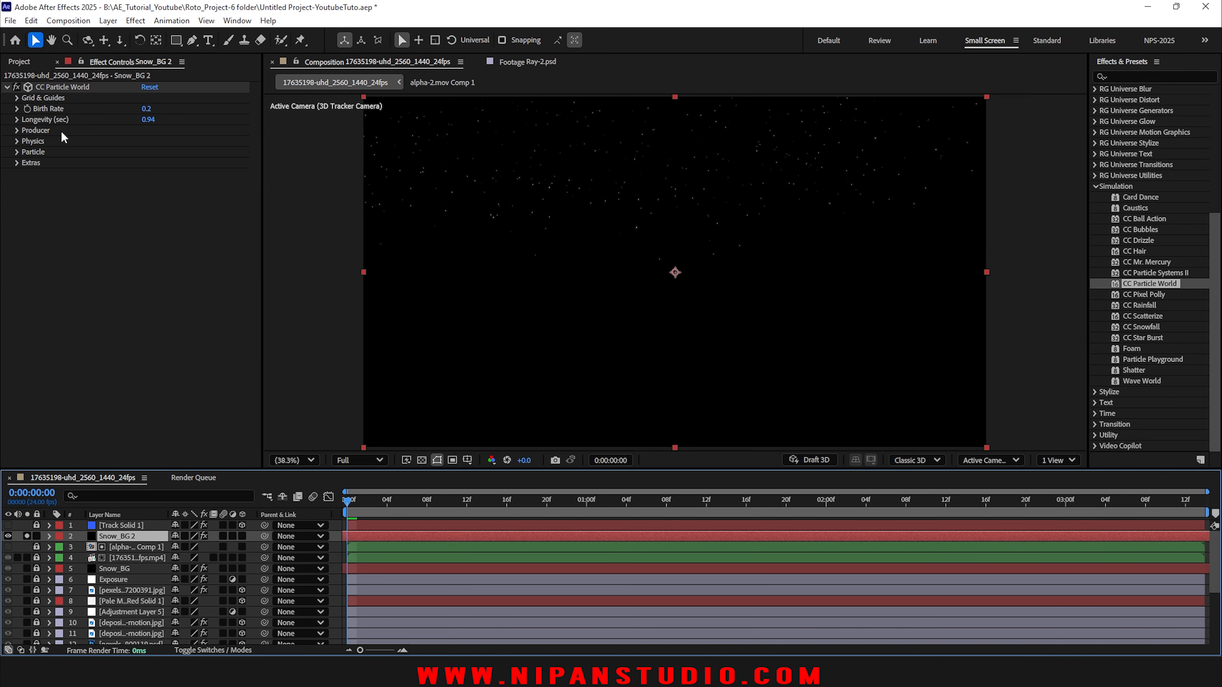
Step: Set the duplicate's producer Position Y to -0.20, Position Z to 1.09 and Radius Y to 0.840, and preview the particles
left_click(17, 130)
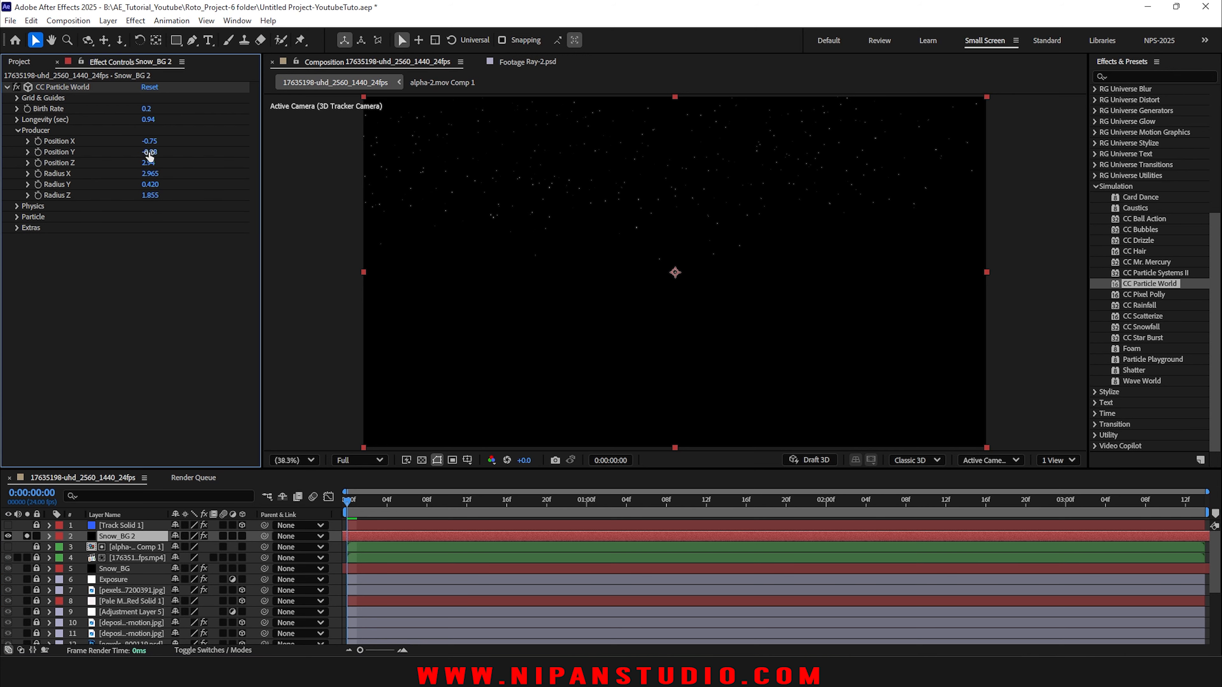
left_click_drag(151, 157, 174, 187)
key("space")
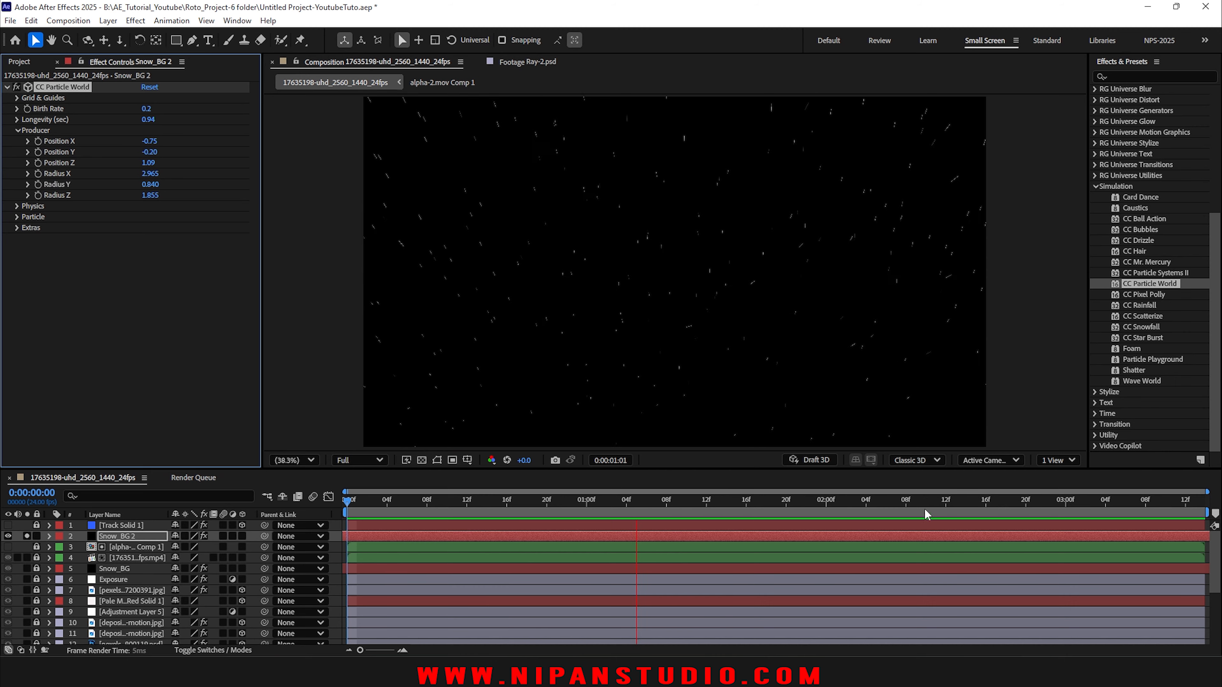
key("space")
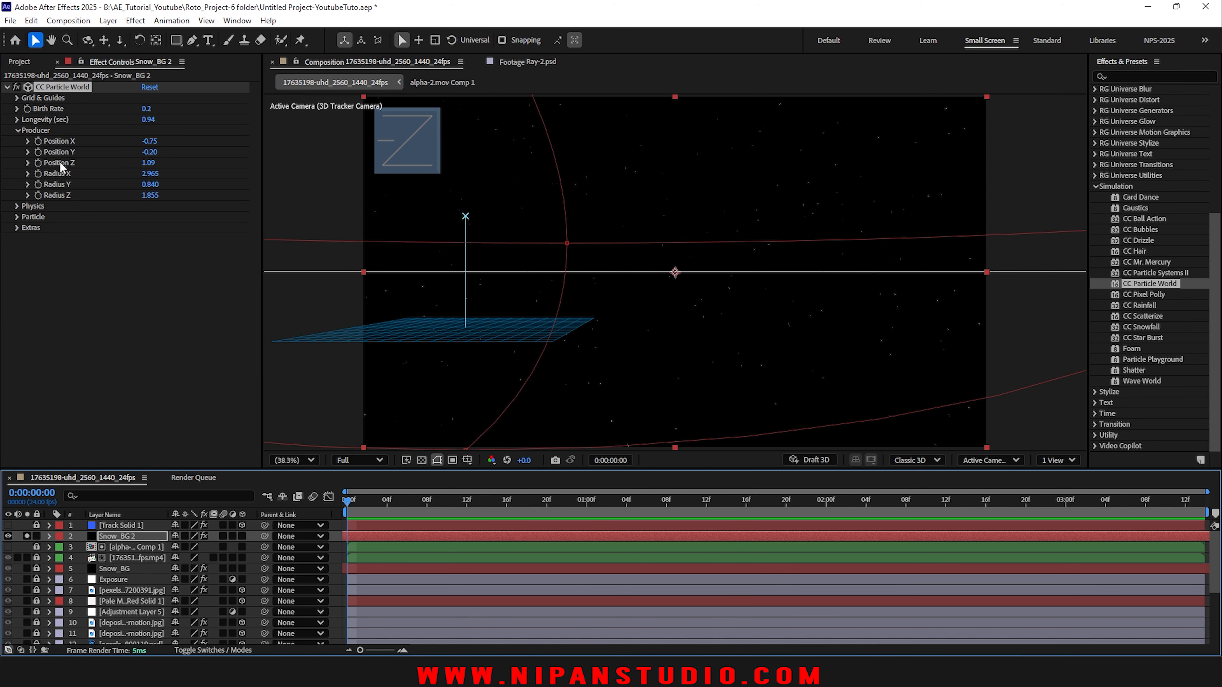
Step: Bring the duplicate's particles nearer the camera with a producer Position Z of -0.23 and preview them
left_click_drag(145, 163, 193, 163)
key("space")
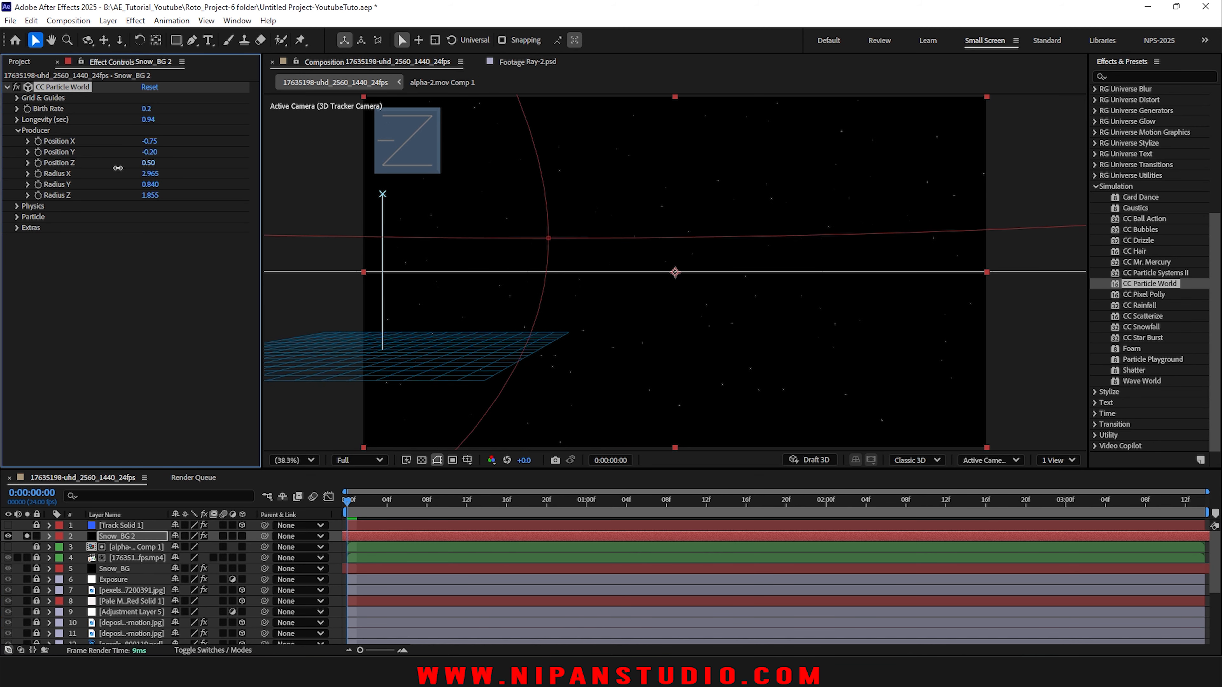
key("space")
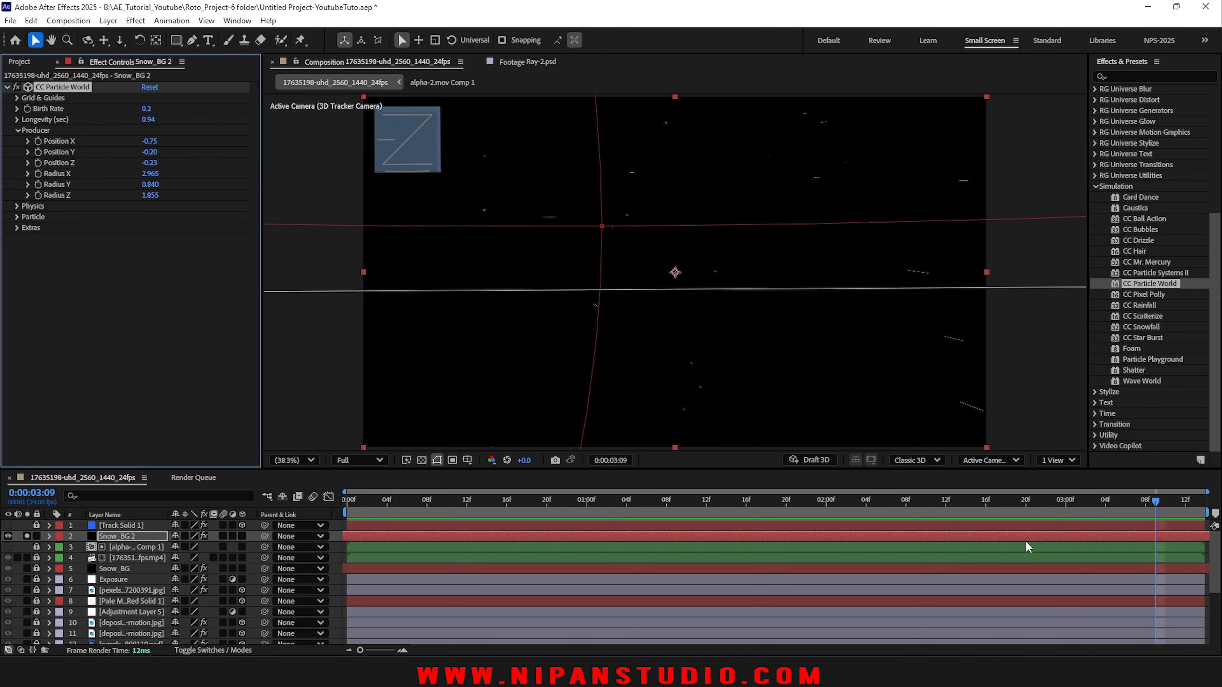
Step: Inspect the foreground particles close up around 0:00:03:05, and return to the full-frame view at the start of the timeline
left_click(1152, 508)
left_click_drag(1153, 512, 1116, 514)
scroll(851, 253, "up", 2)
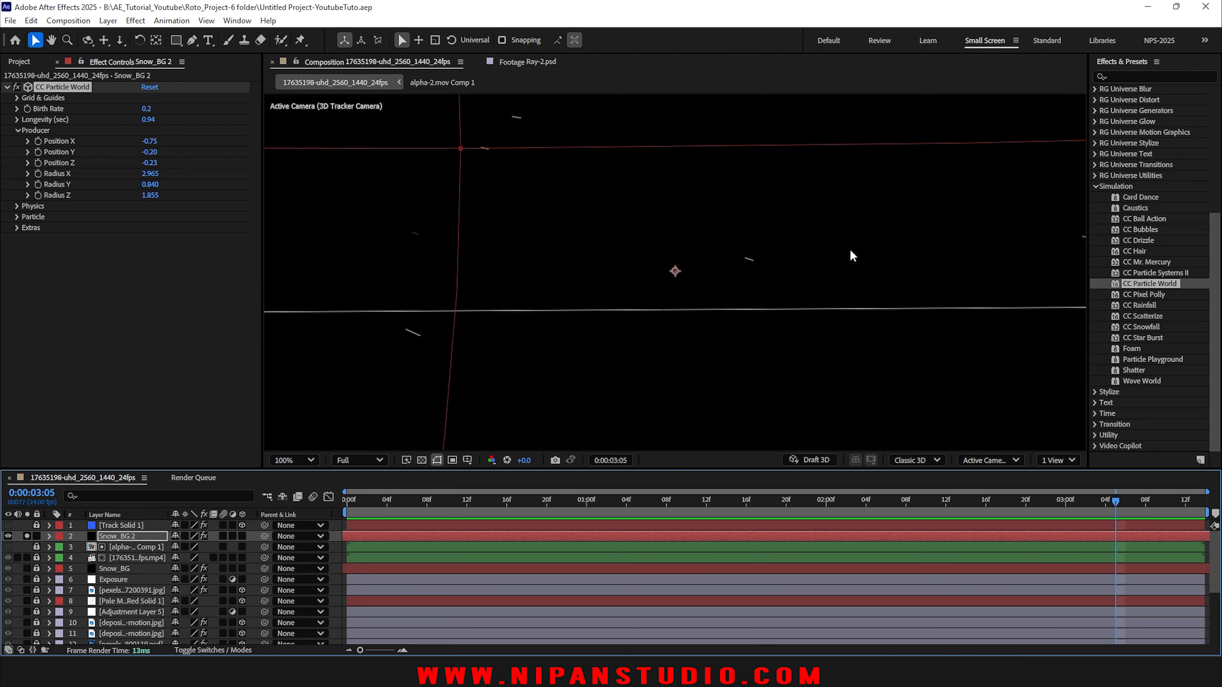
left_click_drag(1004, 263, 840, 249)
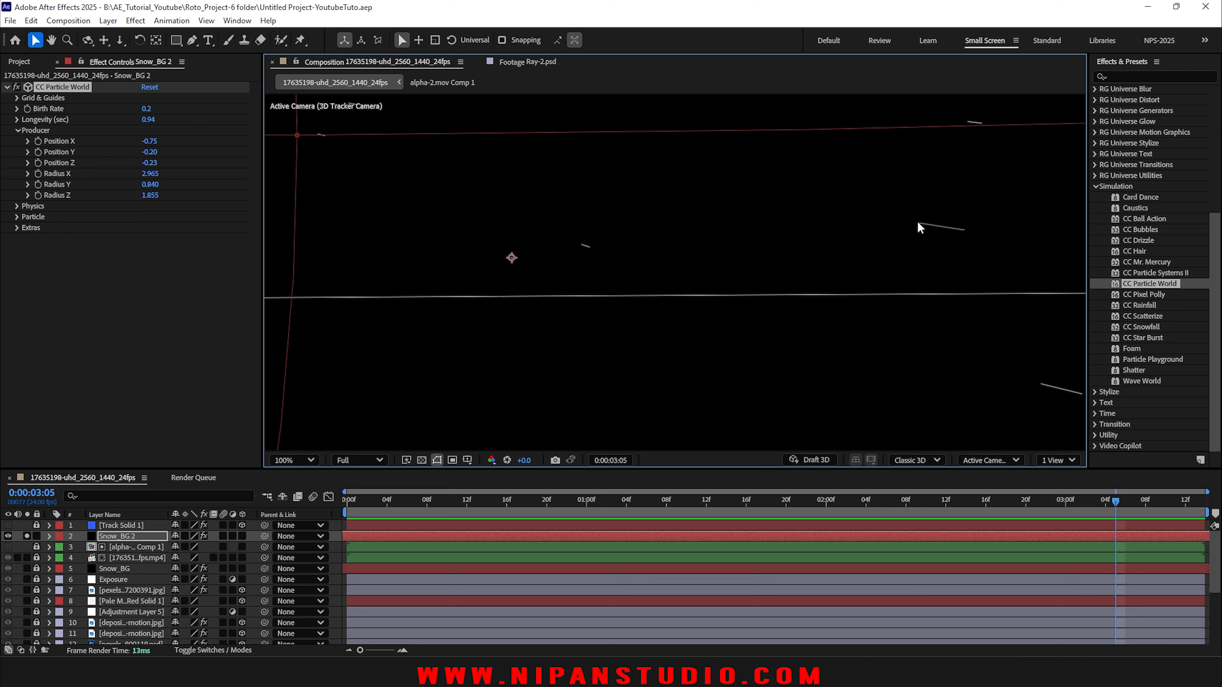
key("shift+slash")
left_click_drag(1113, 503, 224, 523)
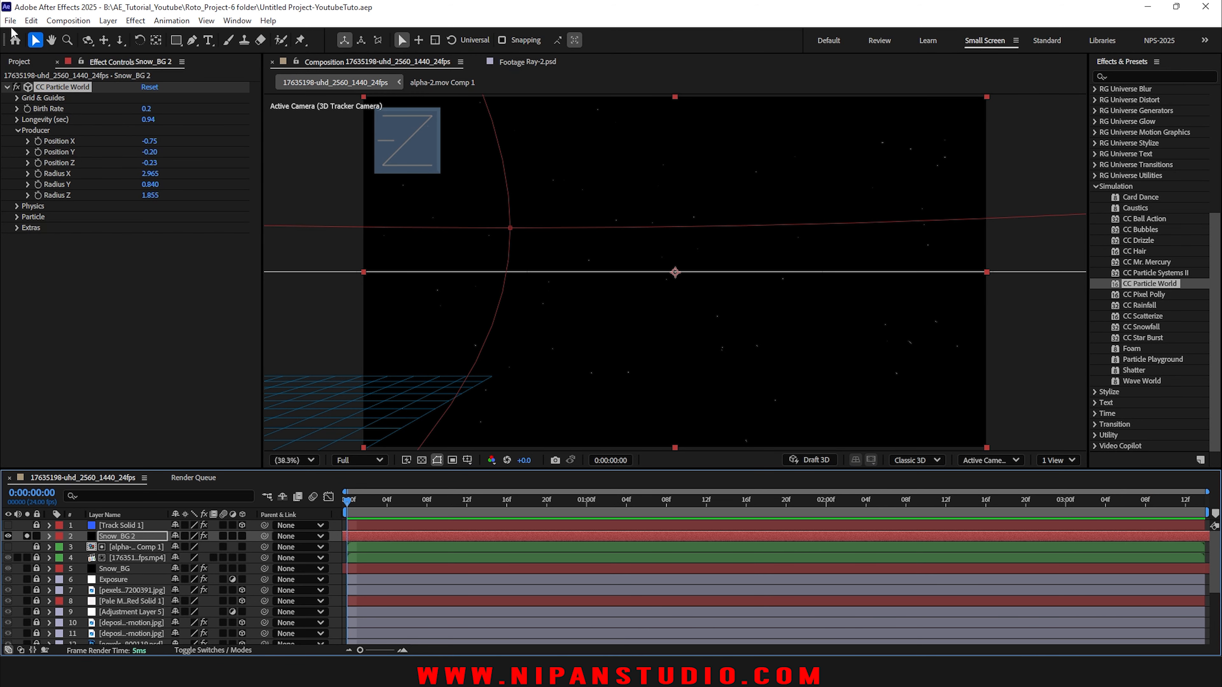
Step: Open the slow-motion floating ashes image from the project footage as a reference for the particle look
left_click(20, 64)
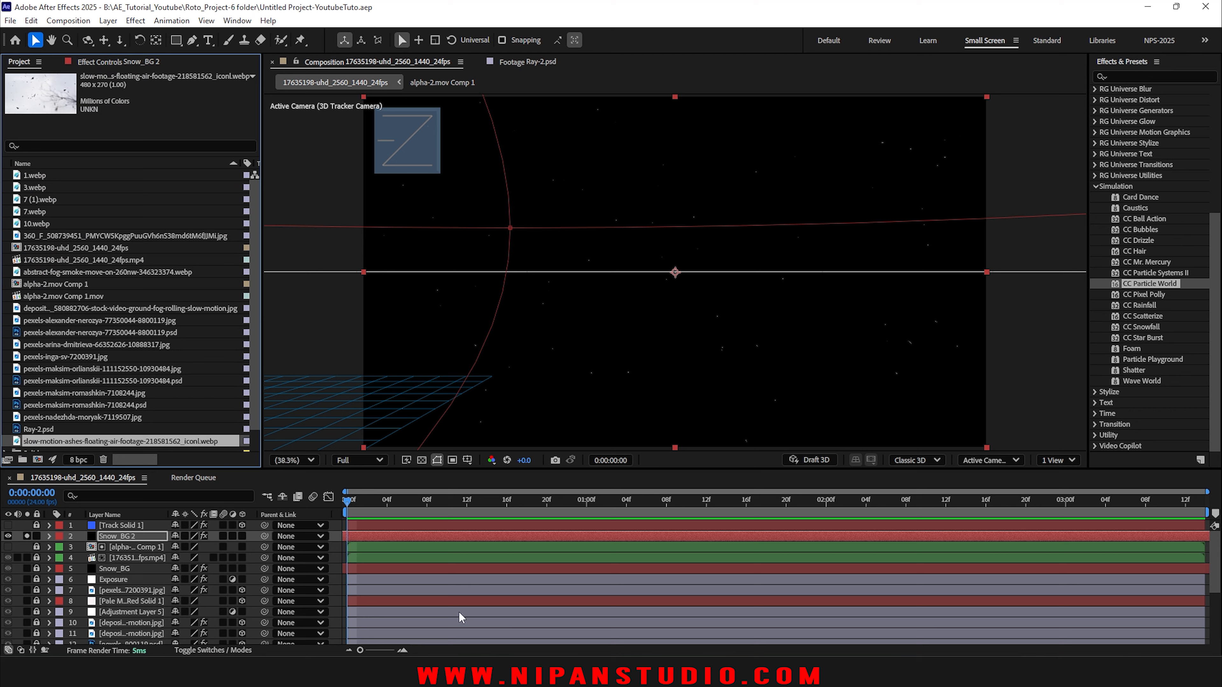
left_click(439, 568)
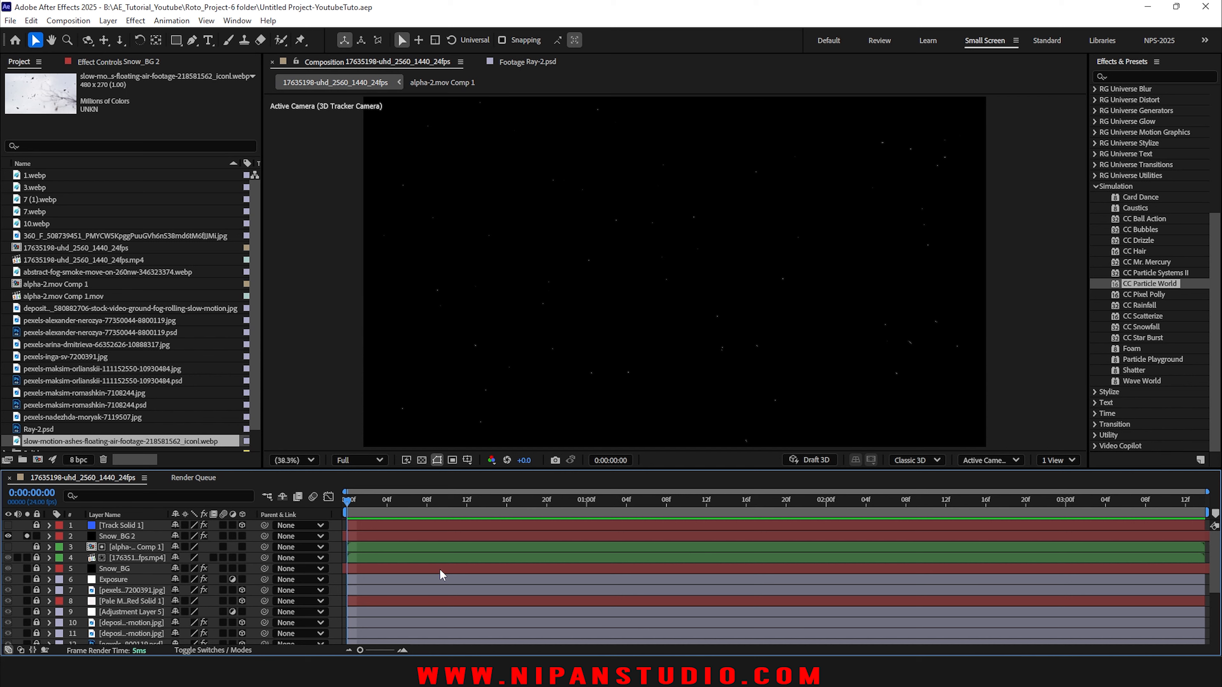
scroll(189, 374, "down", 2)
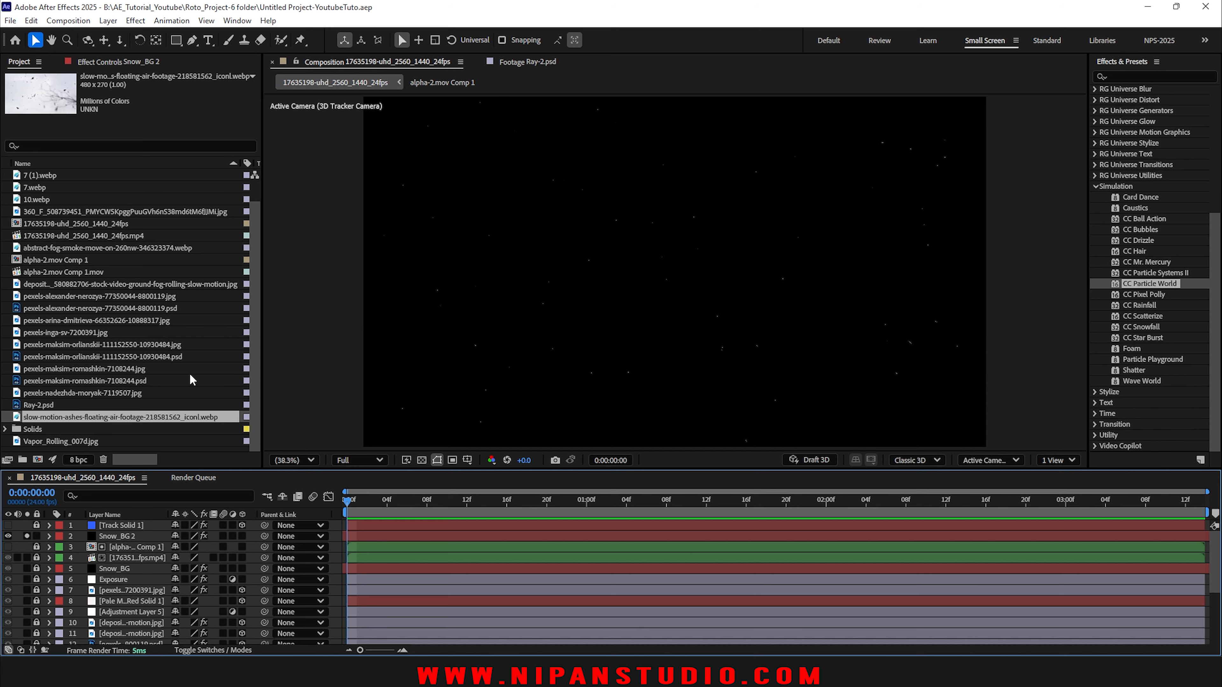
left_click(91, 441)
left_click(21, 417)
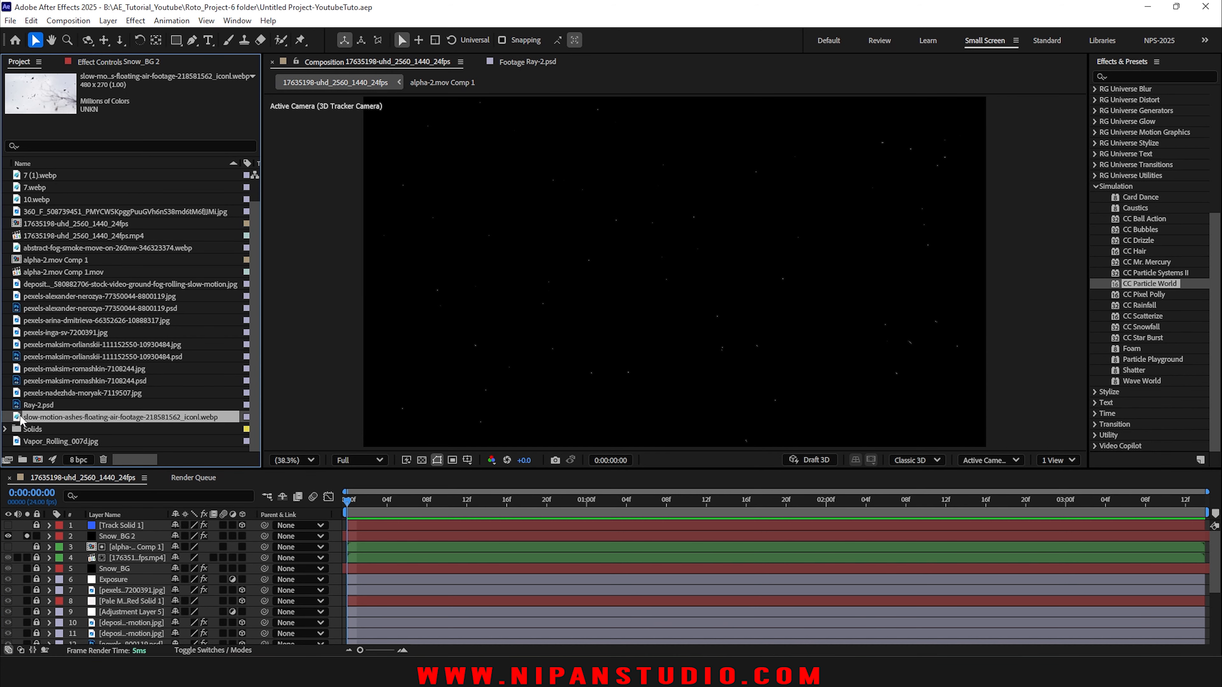
double_click(17, 418)
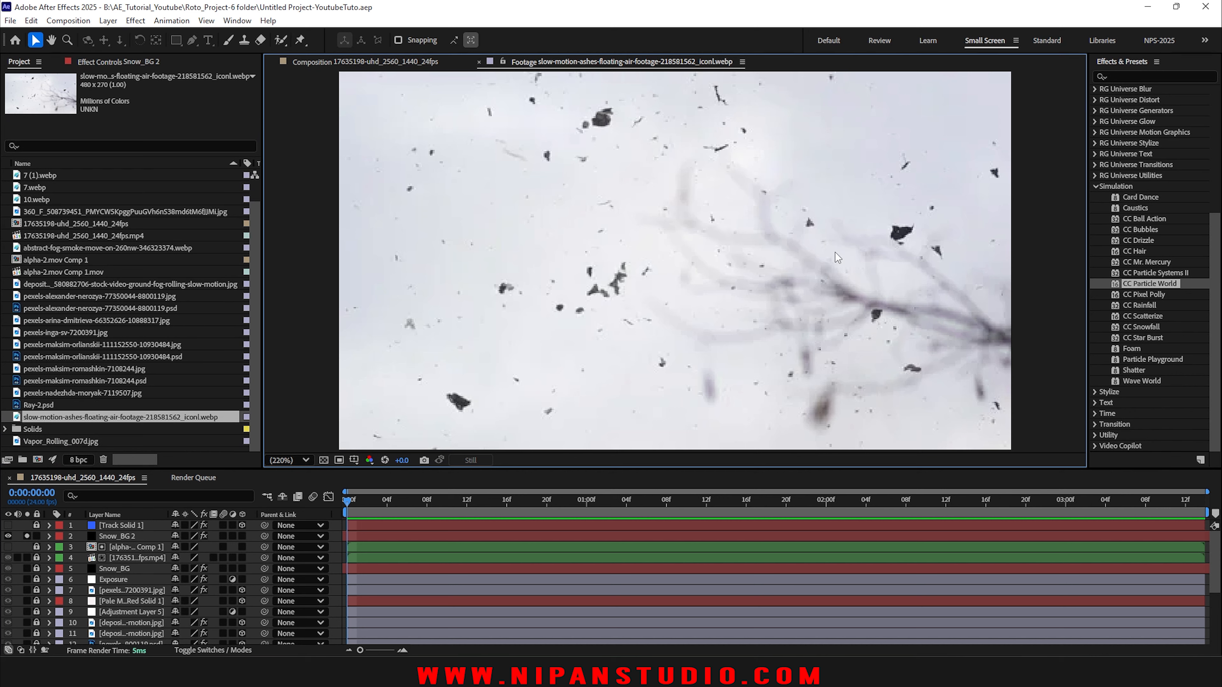
Step: Examine the shapes of the dark ash flakes close up in the reference image and return to its full-frame view
scroll(835, 253, "up", 1)
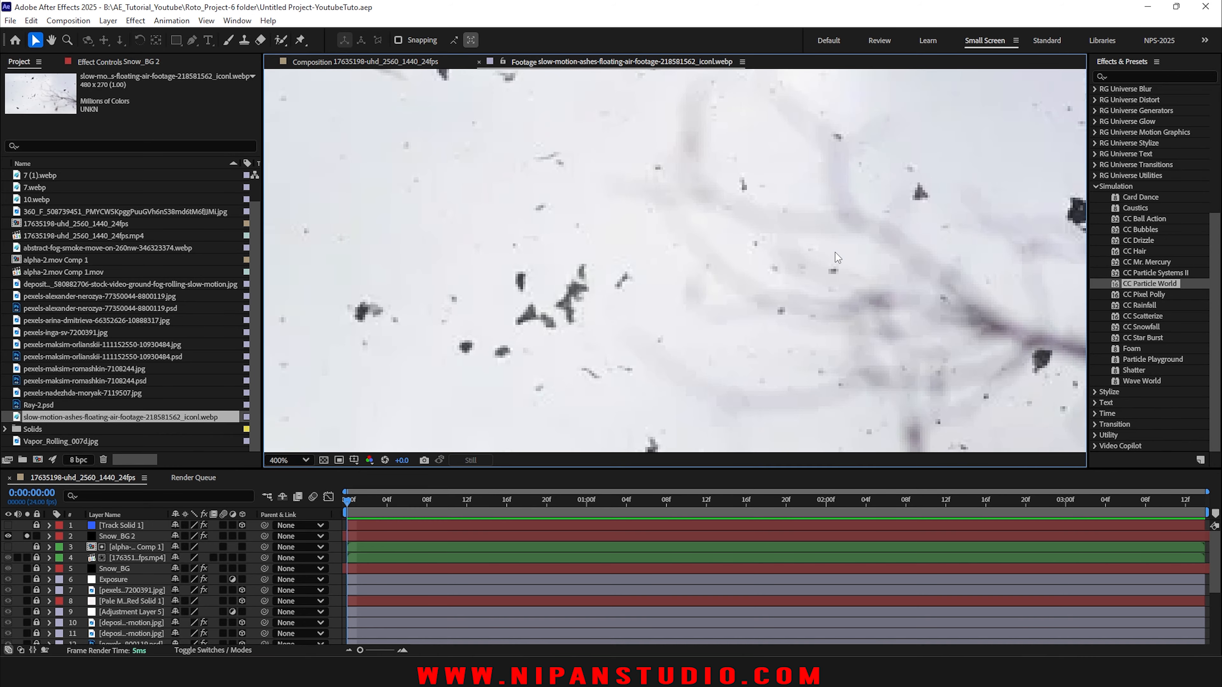
left_click_drag(906, 166, 854, 311)
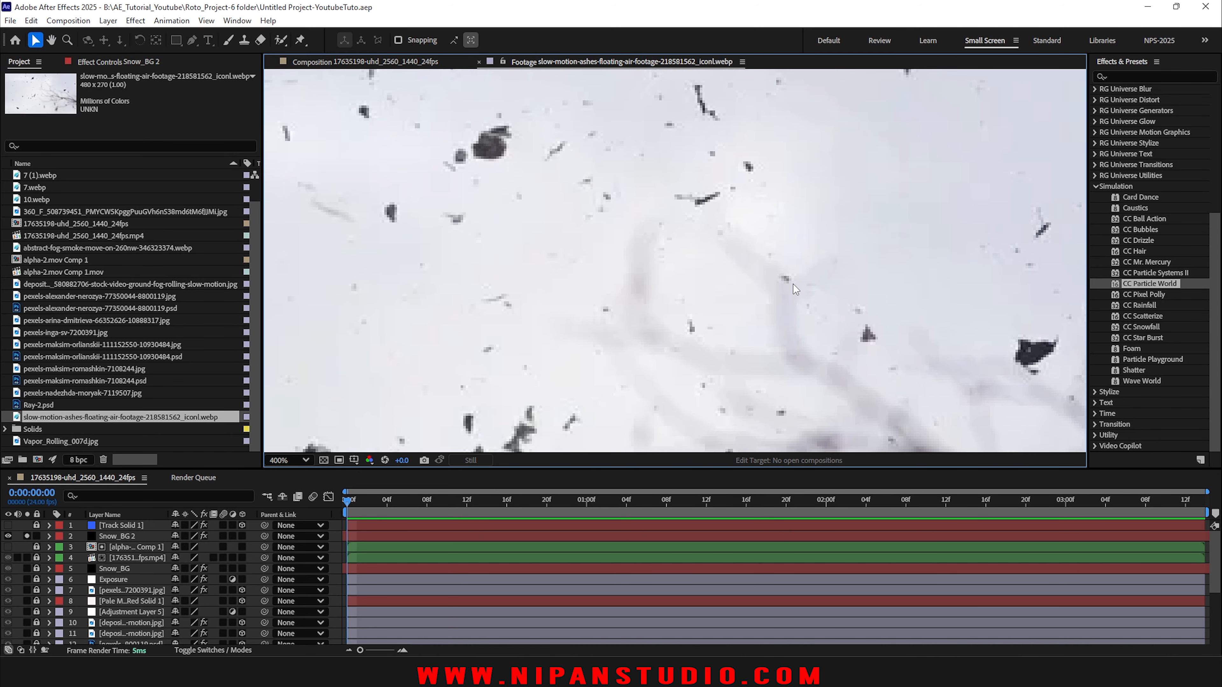
scroll(470, 131, "up", 1)
left_click_drag(429, 176, 608, 257)
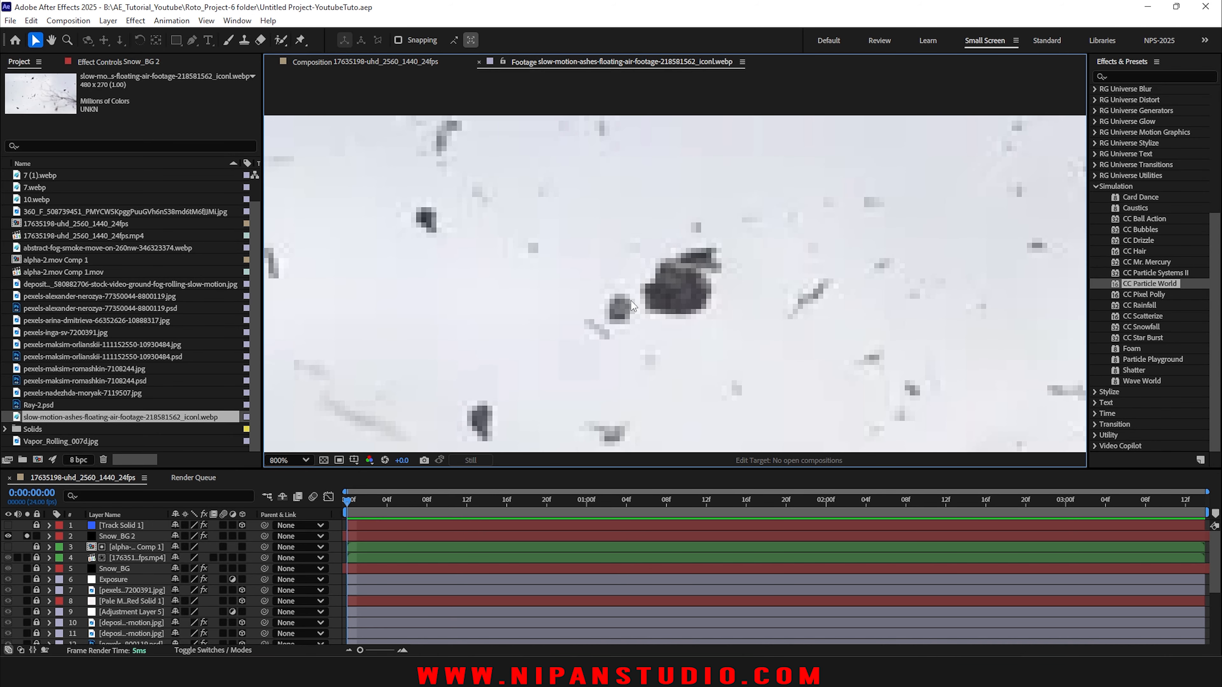
key("shift+slash")
double_click(18, 417)
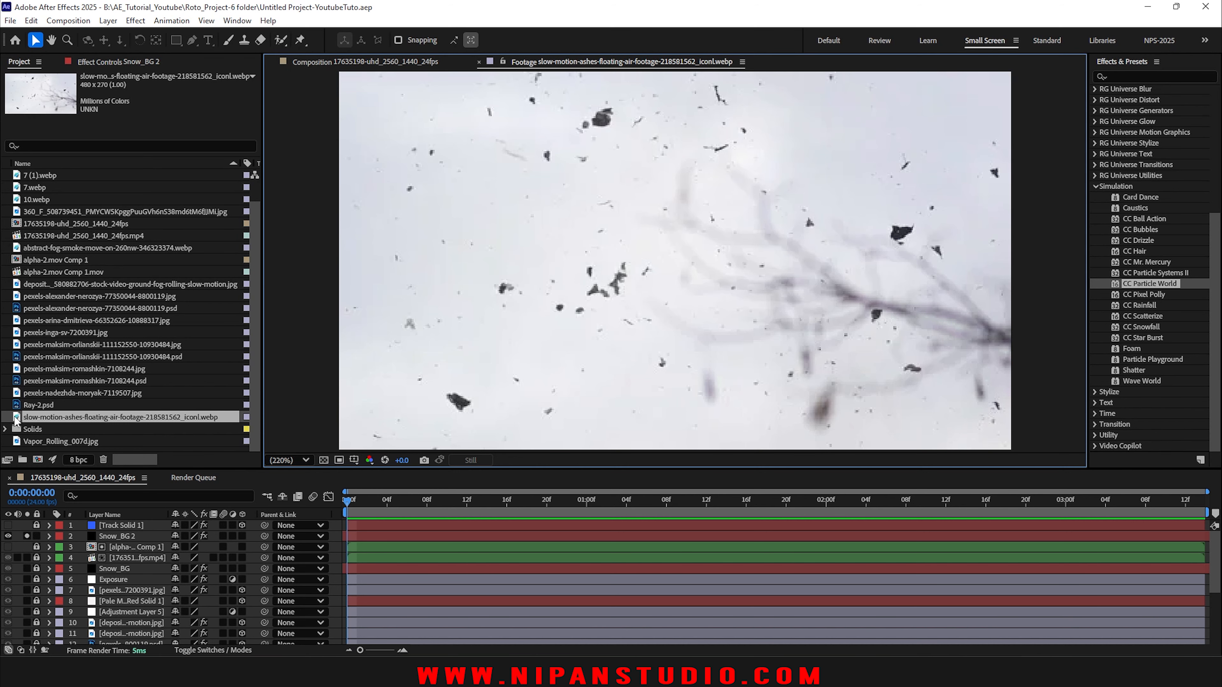
Step: Create a new composition from the floating-ashes image and rename it Partical_snow
left_click_drag(16, 418, 37, 460)
left_click(56, 441)
key("Return")
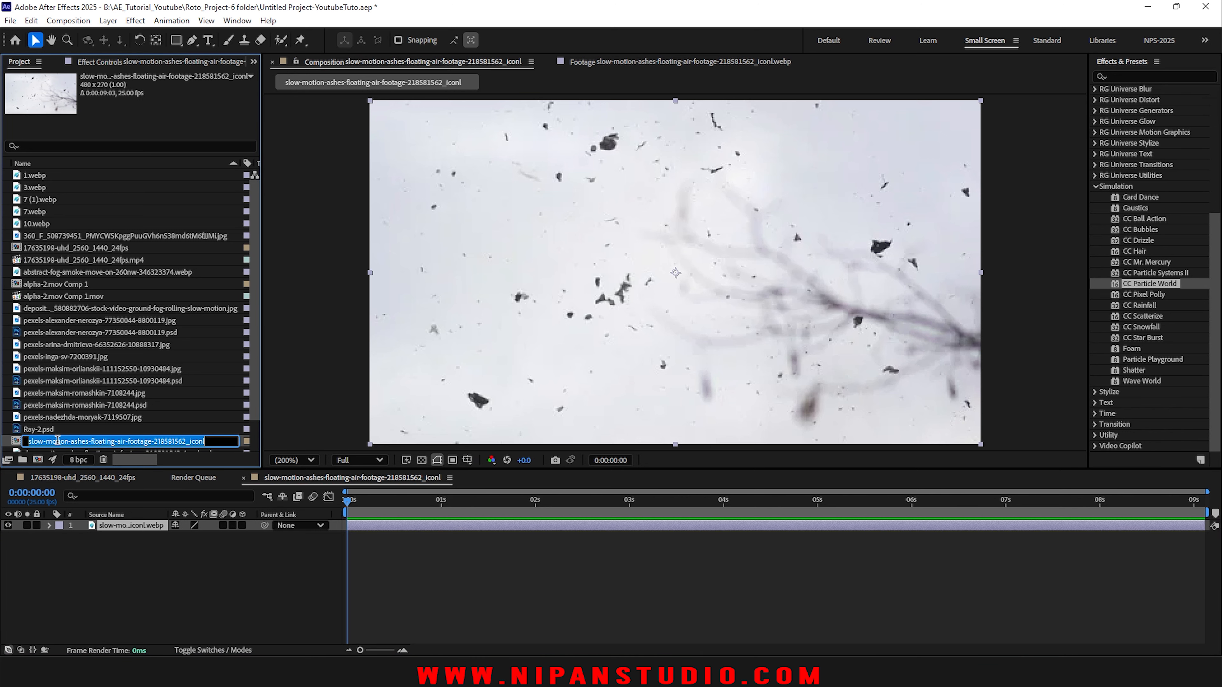
type("Partical_snow")
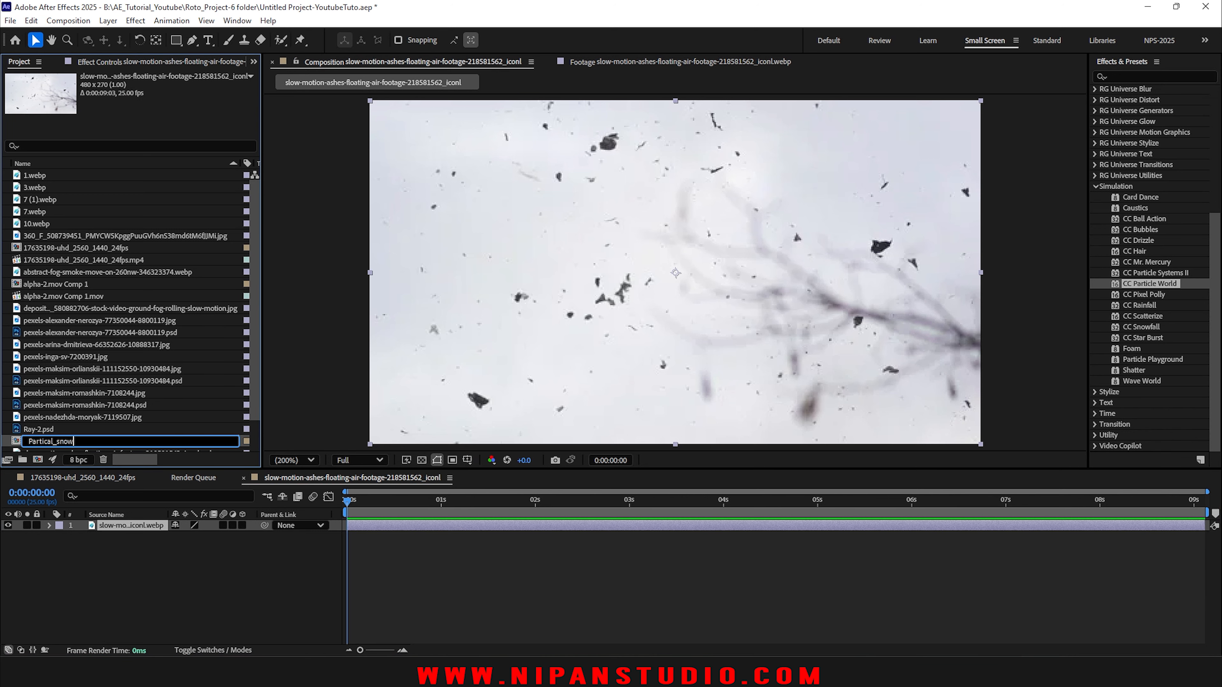
key("Return")
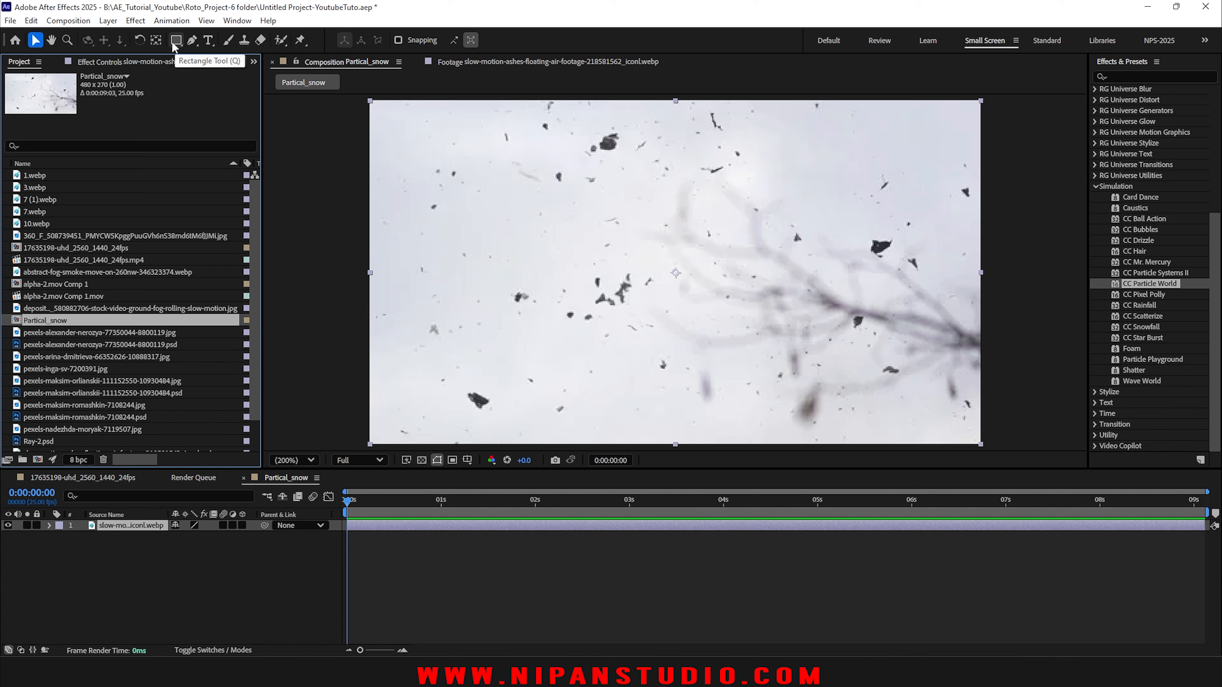
Step: Mask the image layer with the Pen tool so only one small ash flake below the branch tip remains
left_click_drag(175, 46, 208, 53)
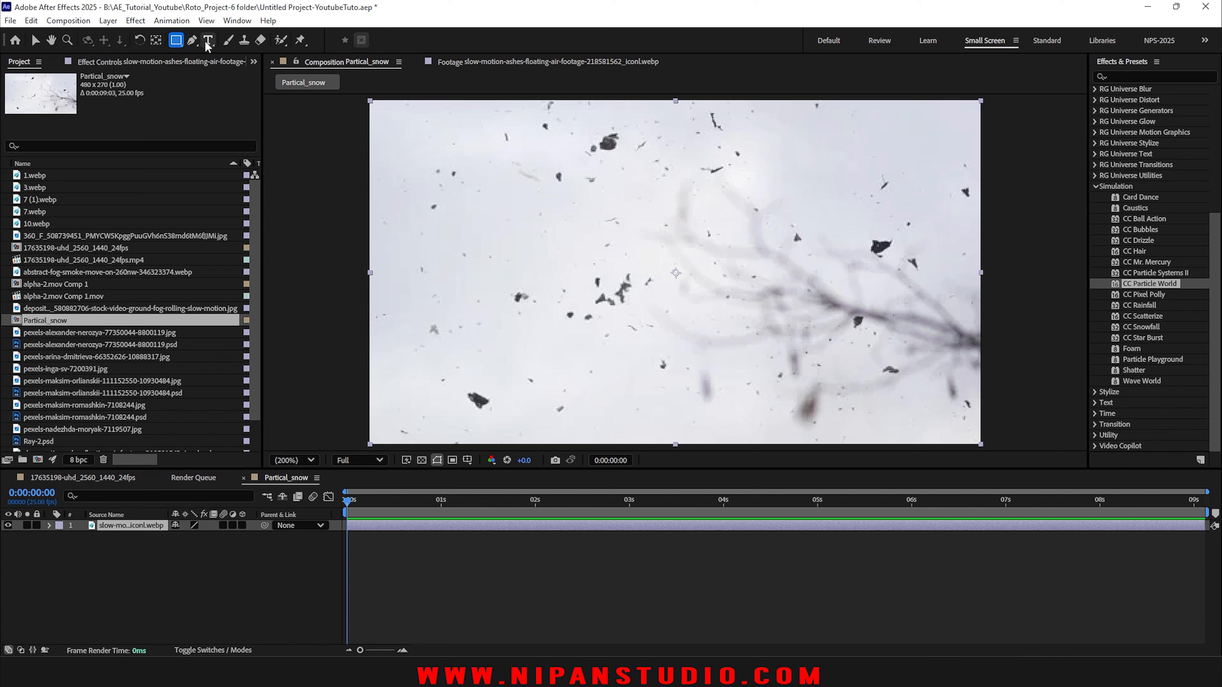
left_click(192, 40)
mouse_move(869, 363)
left_mouse_down()
mouse_move(913, 365)
mouse_move(916, 385)
left_mouse_up()
left_click_drag(874, 383, 869, 383)
left_click(870, 363)
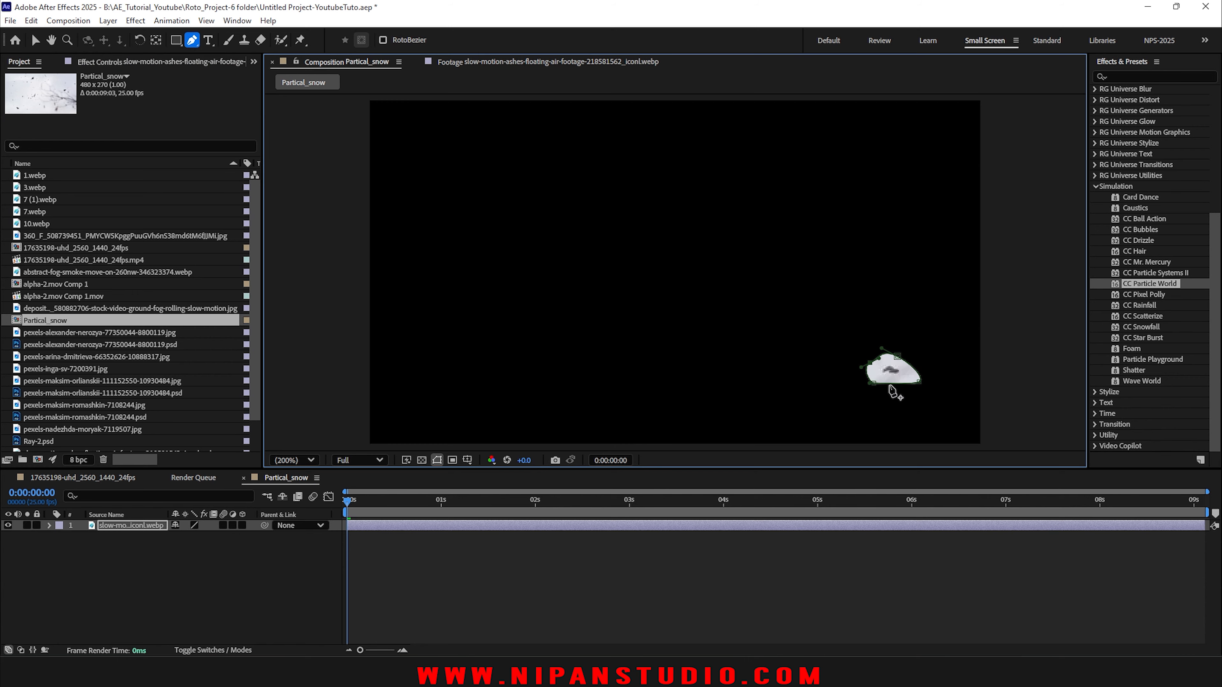
key("v")
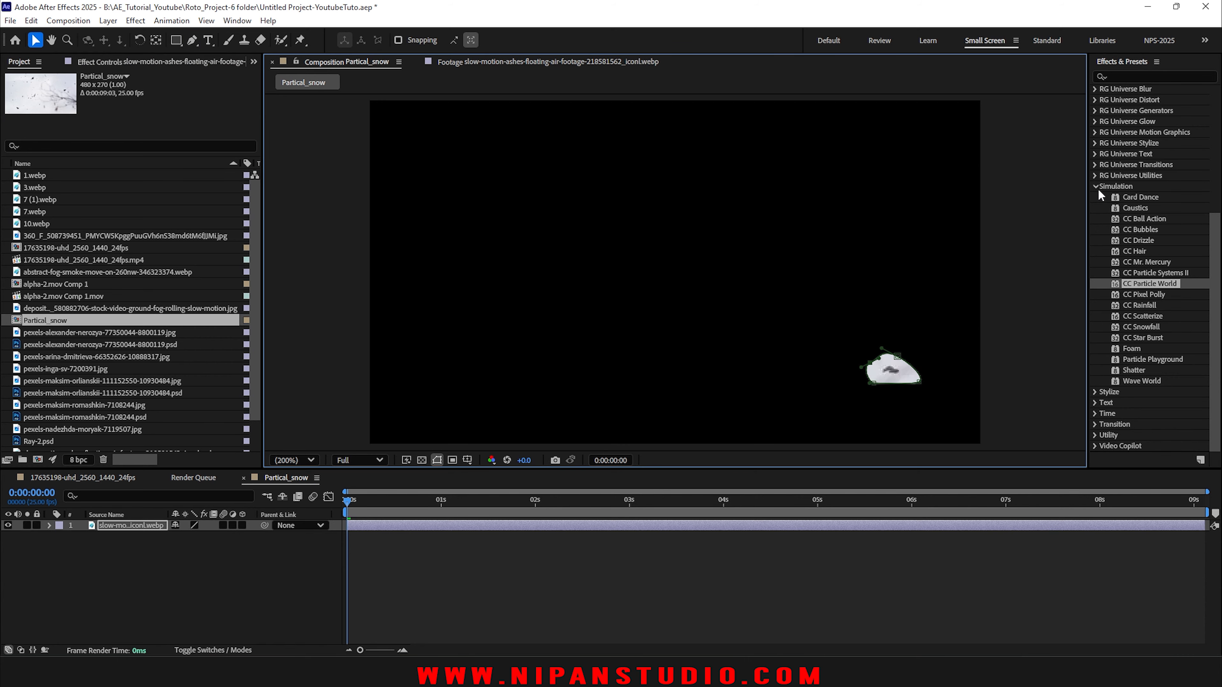
Step: Apply the Color Range keying effect to the masked flake and sample its pale background as the key colour
left_click(1097, 187)
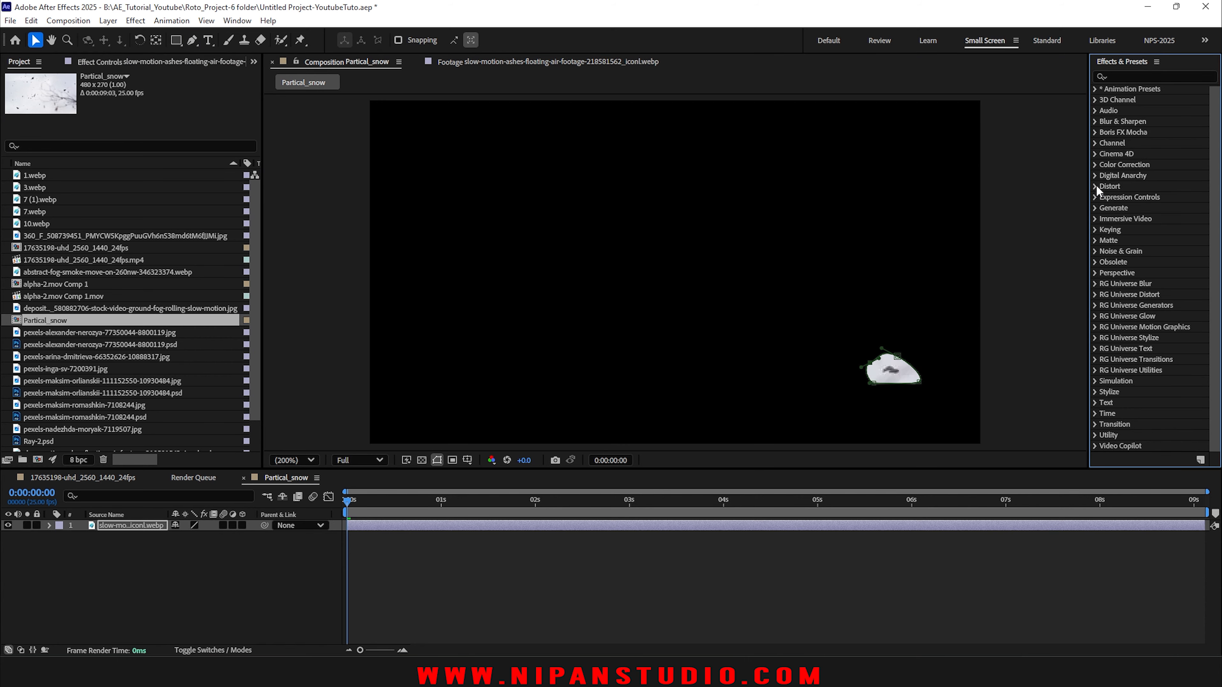
left_click(1095, 230)
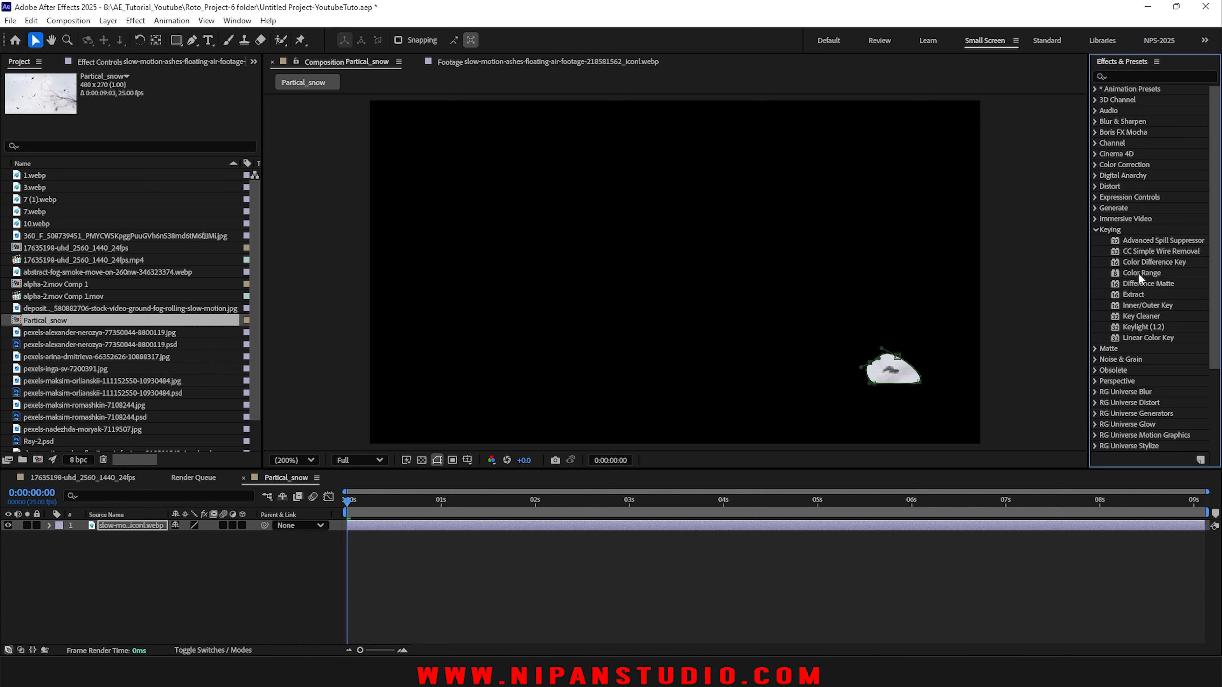
left_click_drag(1137, 272, 893, 368)
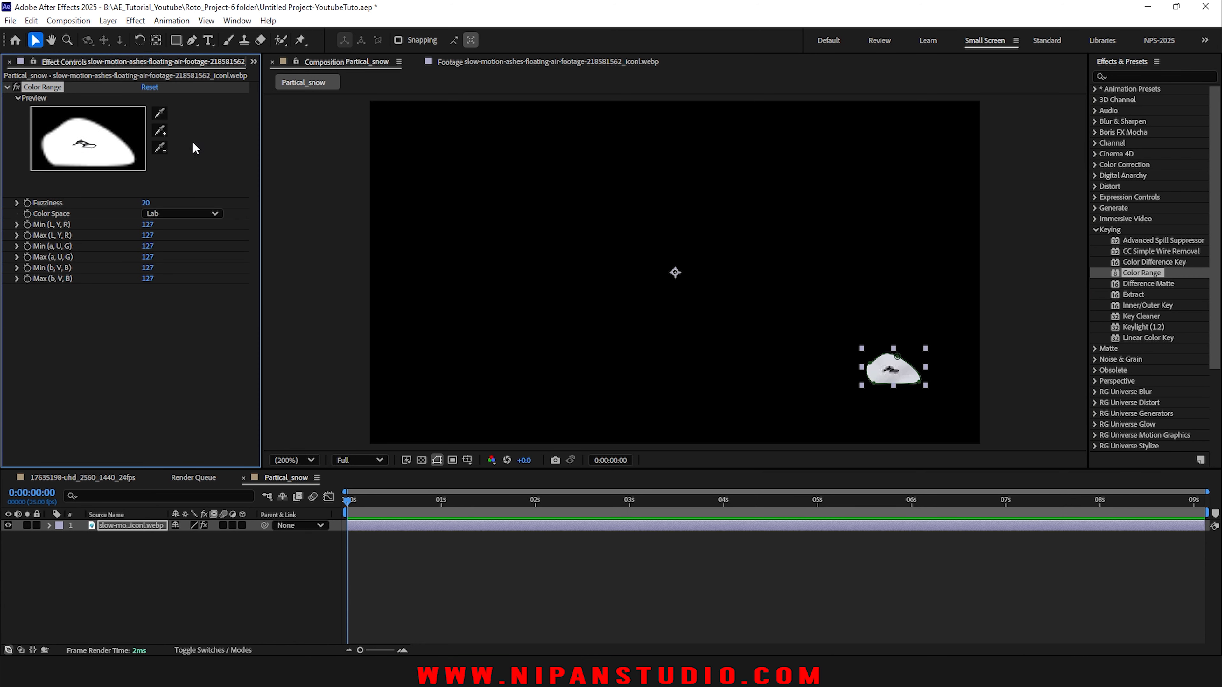
left_click(161, 113)
left_click(98, 137)
left_click(159, 130)
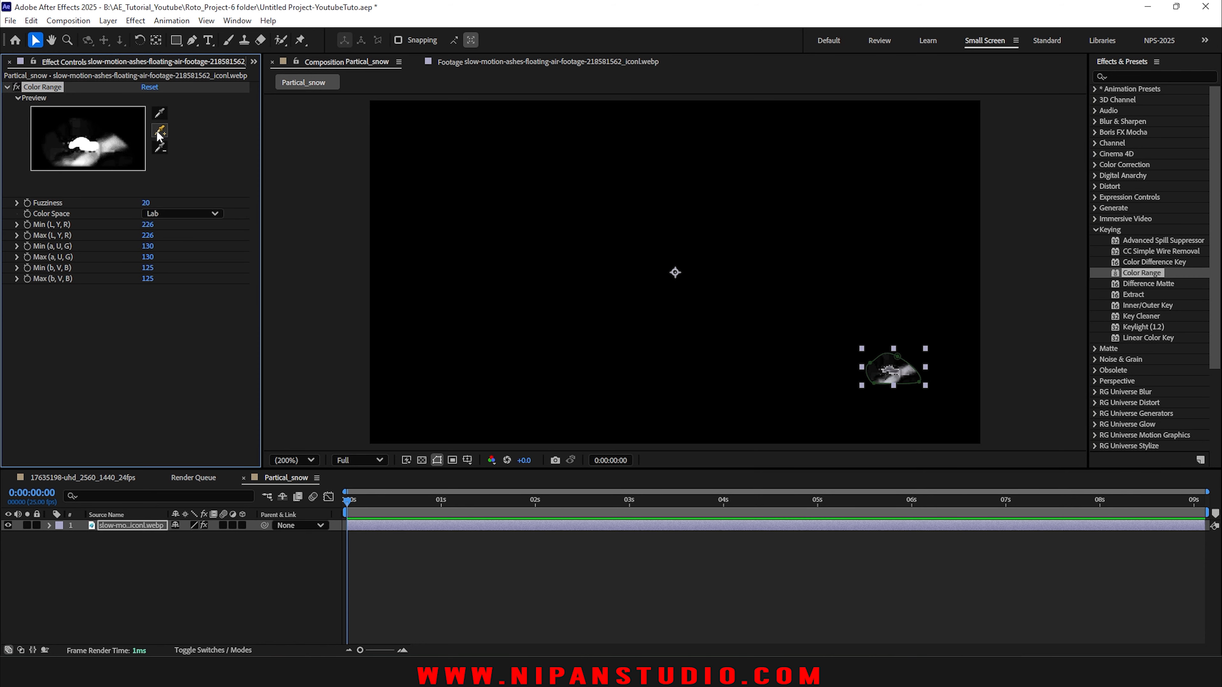
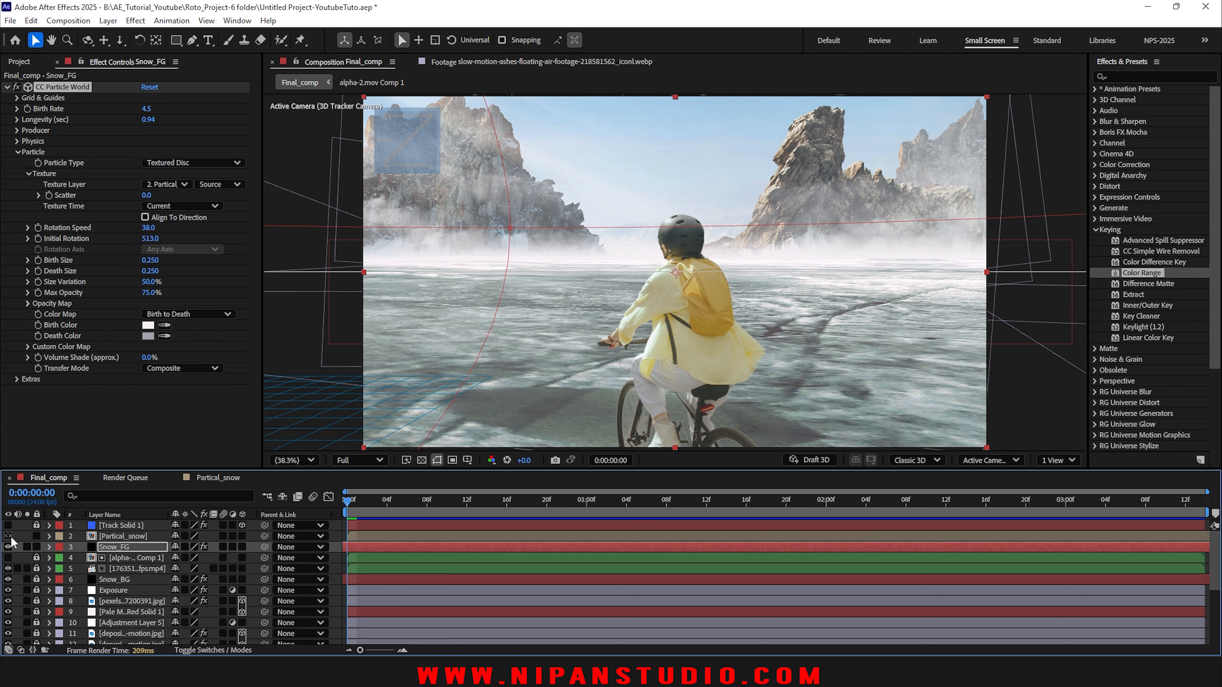
Step: Hide the Partical_snow layer in Final_comp and give it and Snow_FG a Blue label colour
left_click(8, 536)
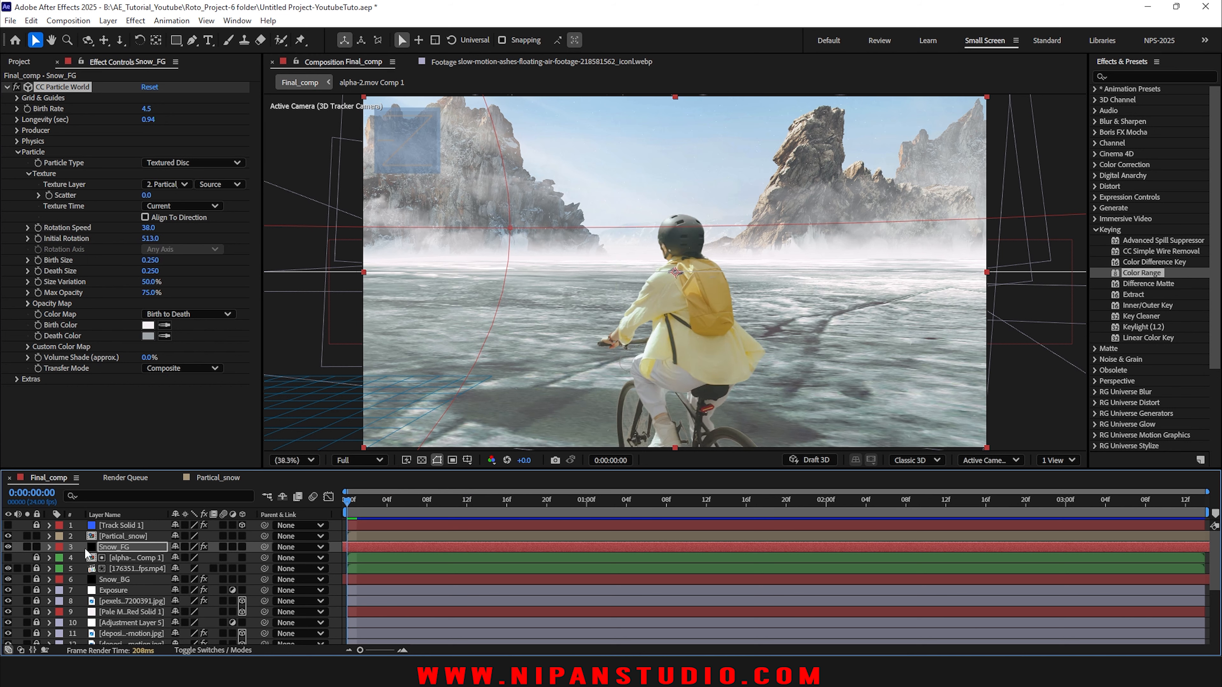
left_click(7, 537)
left_click(106, 539)
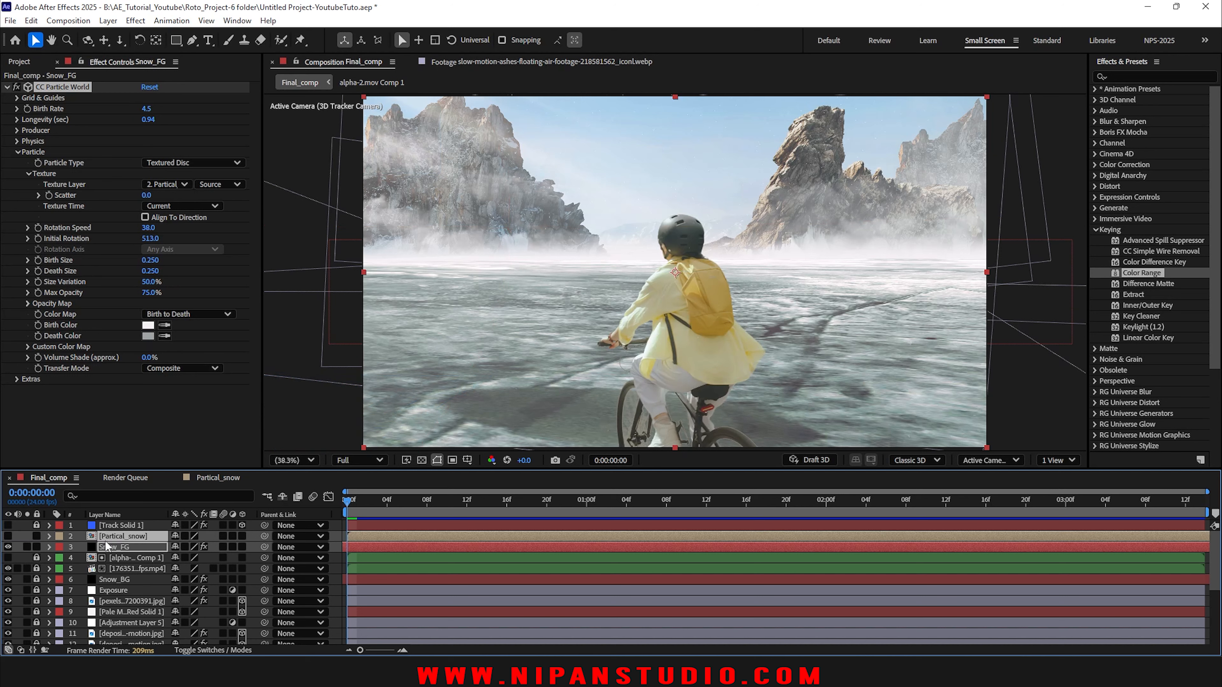
left_click(59, 536)
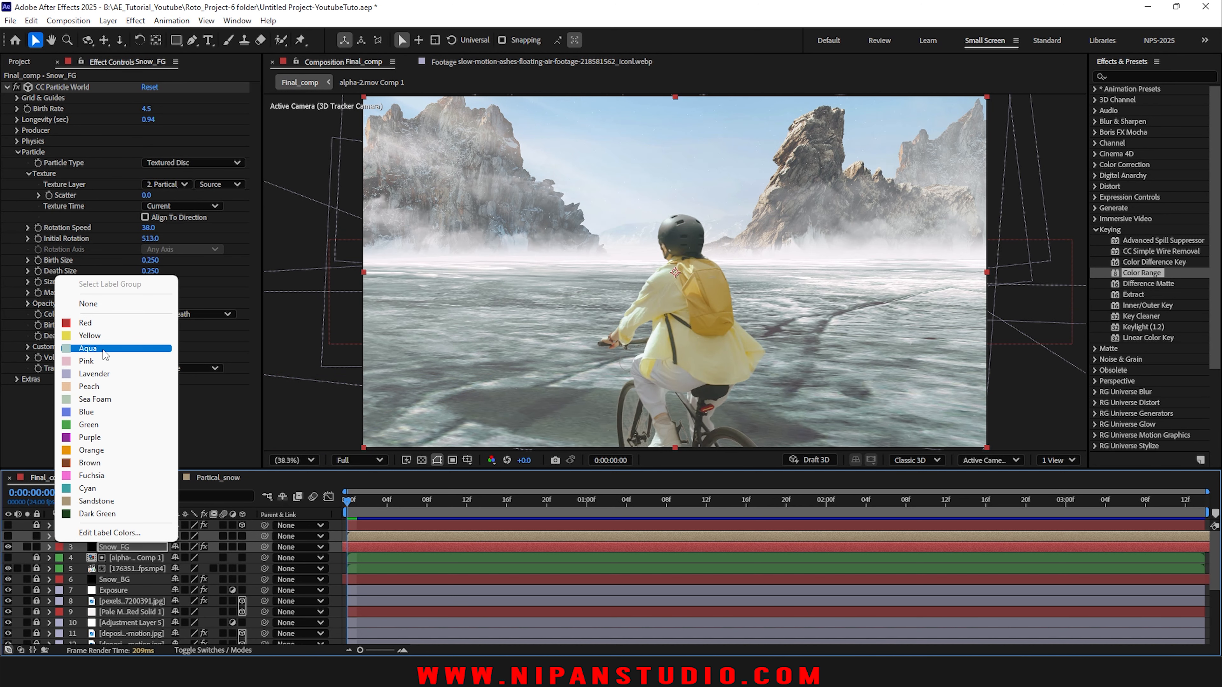
left_click(86, 411)
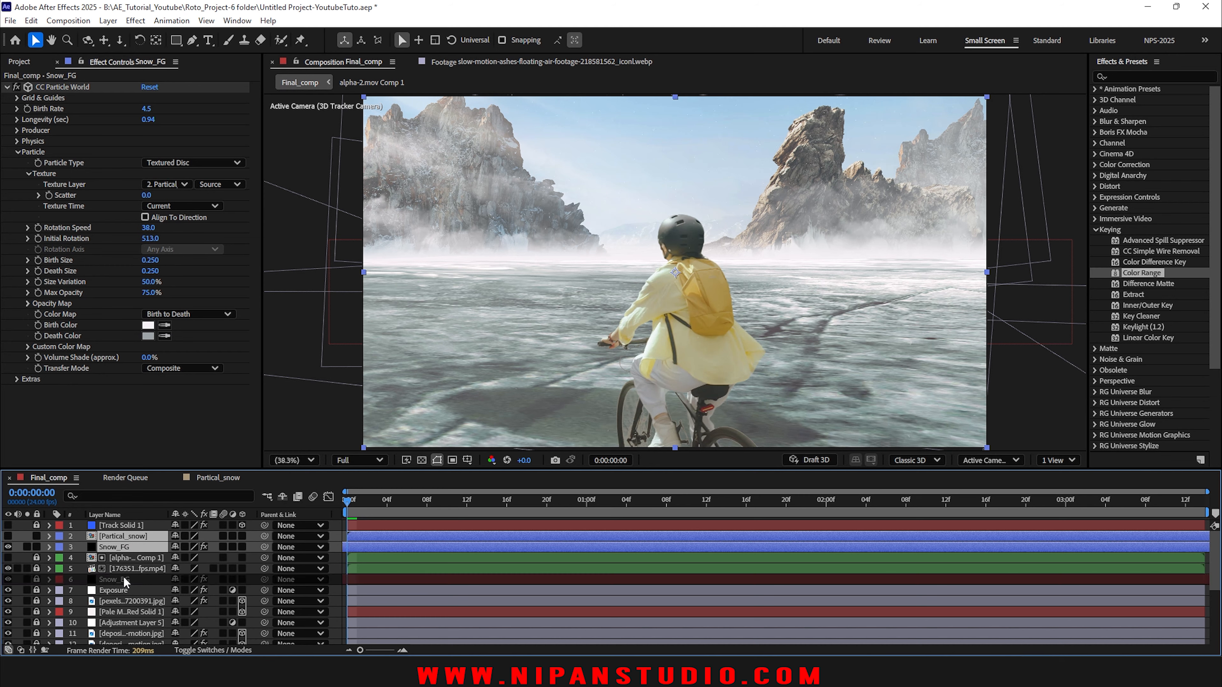
Step: Preview the composite with Snow_FG selected, and isolate that layer at 0:00:00:12
left_click(121, 548)
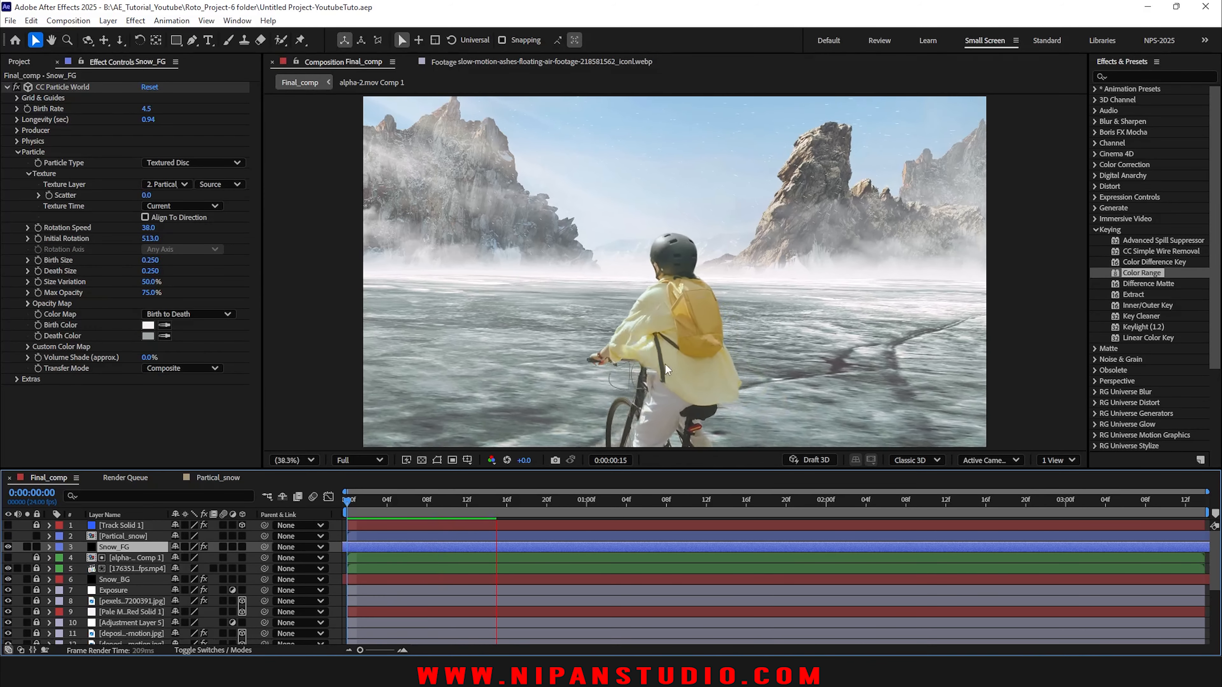
key("space")
left_click_drag(503, 503, 466, 512)
left_click(26, 546)
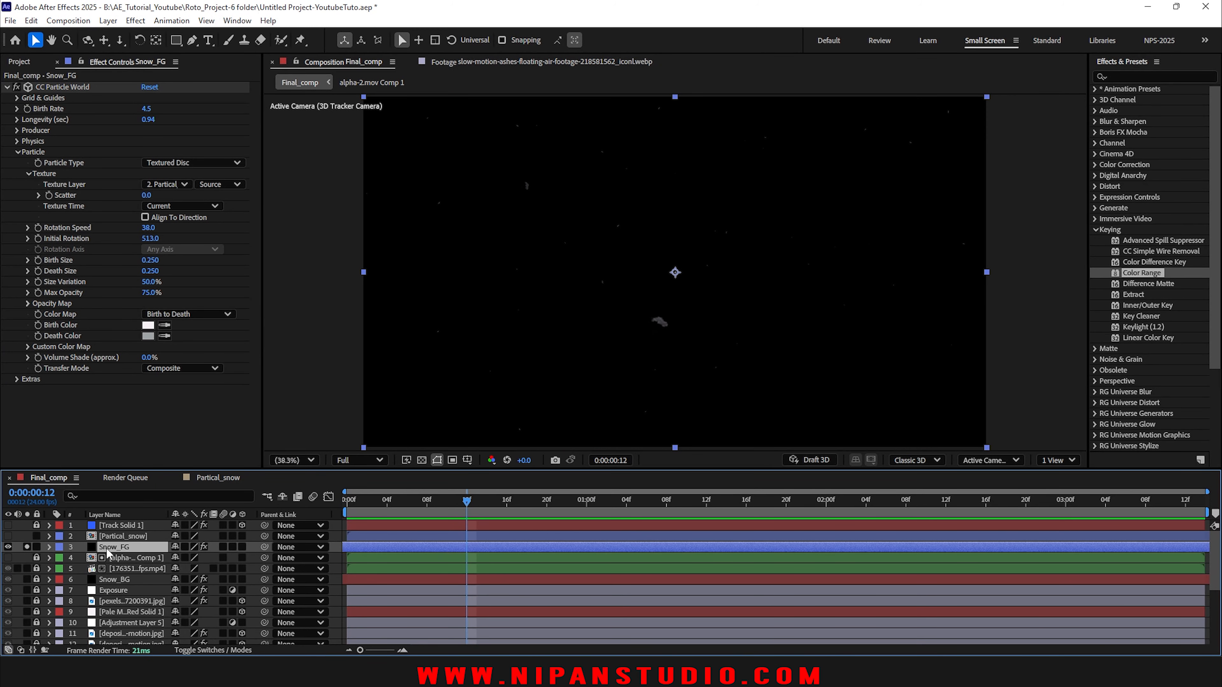
Step: Set Snow_FG's particle Birth Rate to 15.9 and Longevity to 0.83 sec, and preview the isolated particles
left_click(18, 108)
left_click_drag(116, 130, 202, 131)
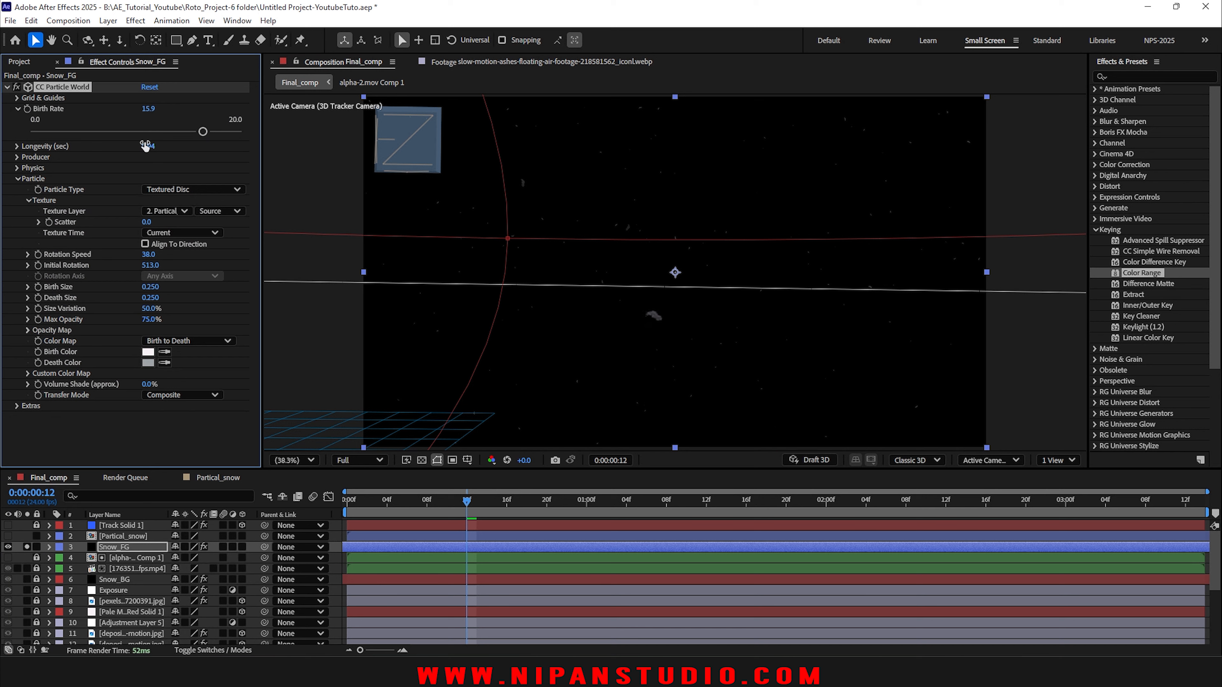
left_click(17, 146)
mouse_move(101, 169)
left_mouse_down()
mouse_move(153, 169)
mouse_move(45, 169)
mouse_move(93, 179)
left_mouse_up()
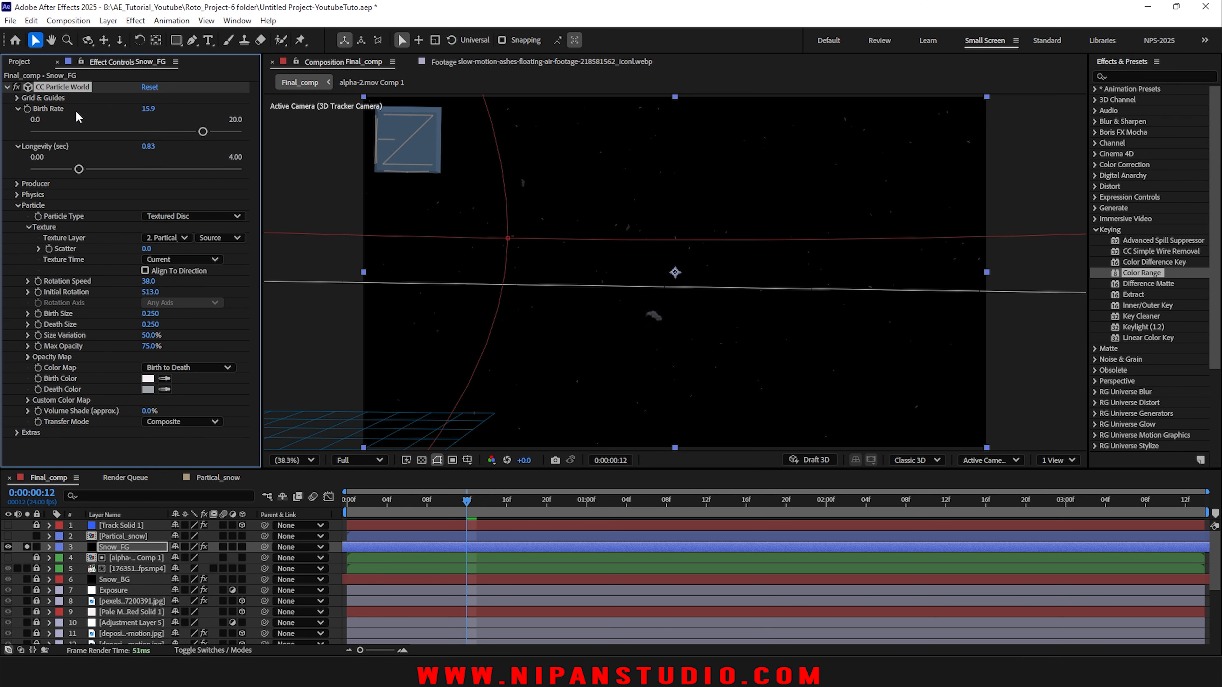
key("space")
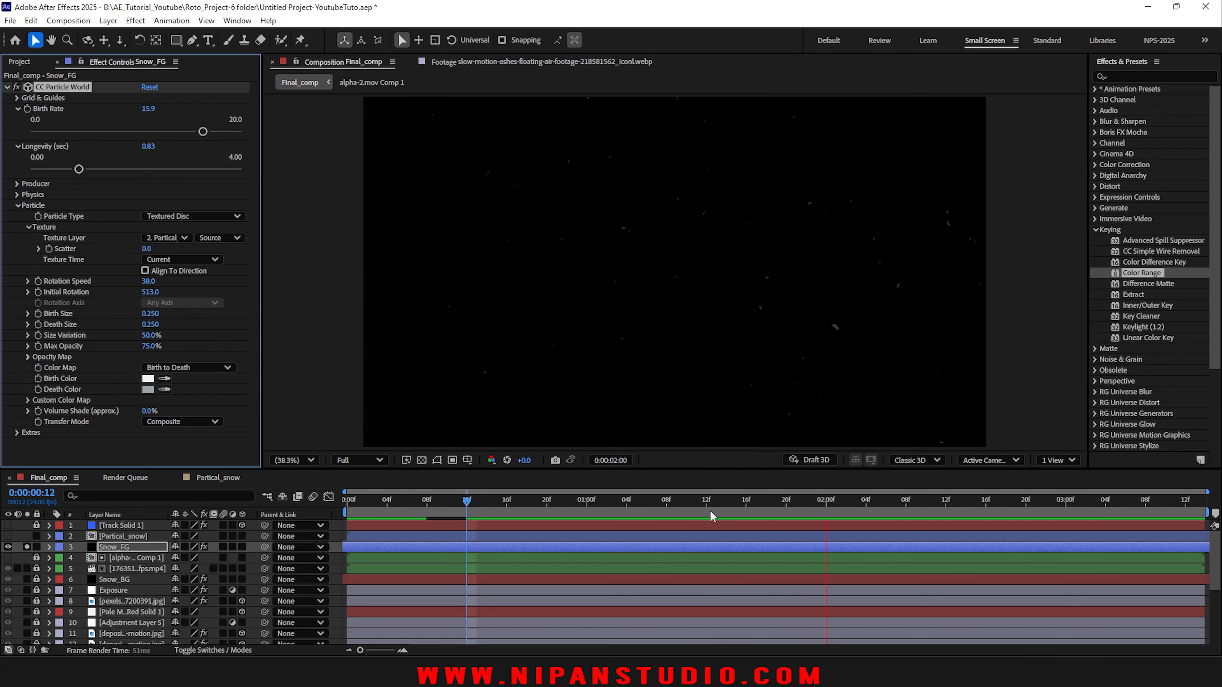
key("space")
Step: Enable motion blur for the Snow_FG layer and the composition, preview the blurred particles and return to the timeline's start
left_click_drag(828, 506, 452, 512)
left_click(222, 546)
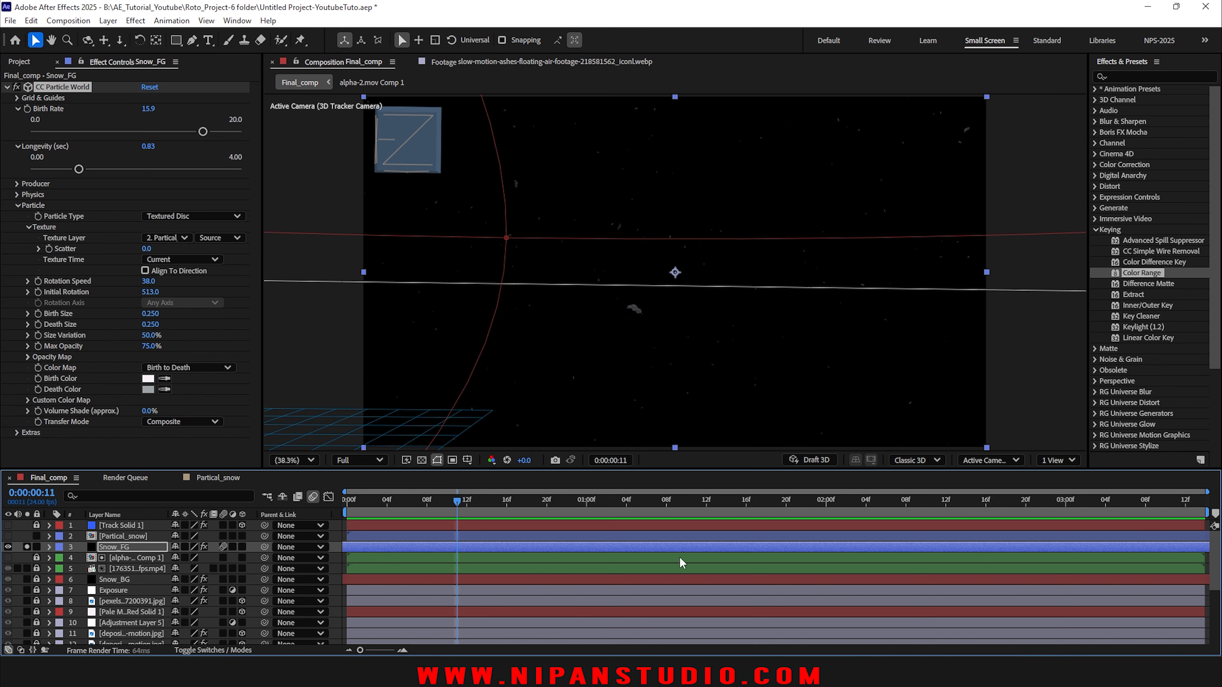
key("space")
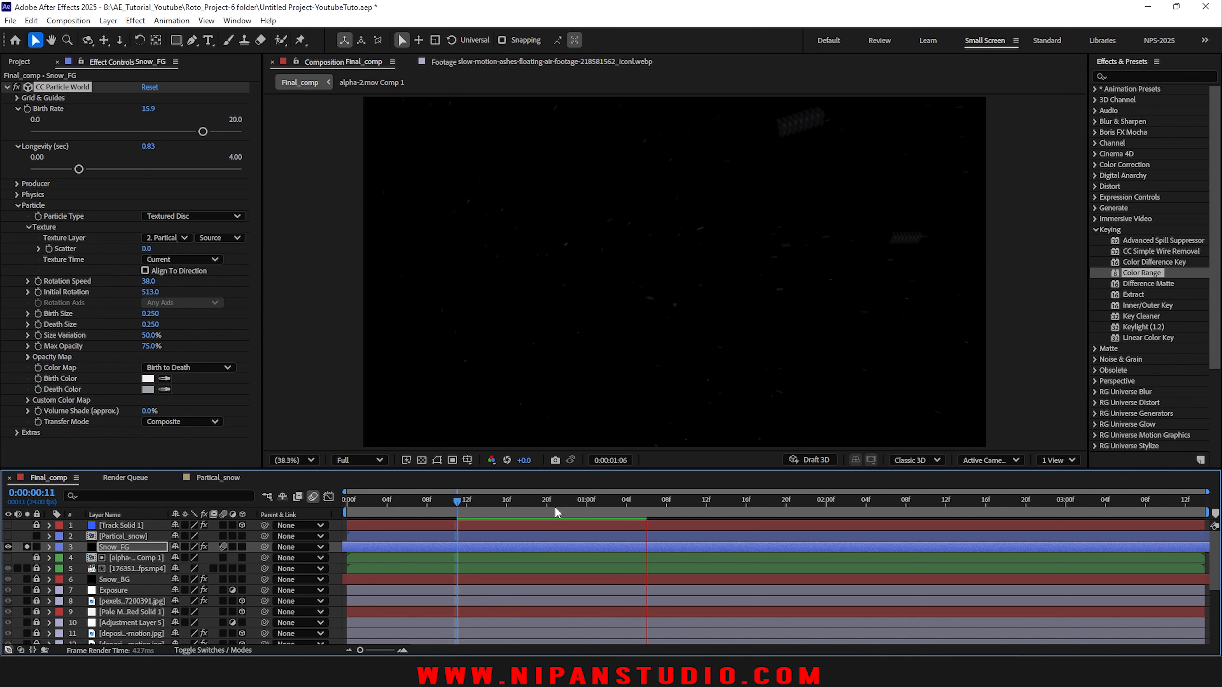
left_click_drag(646, 507, 50, 565)
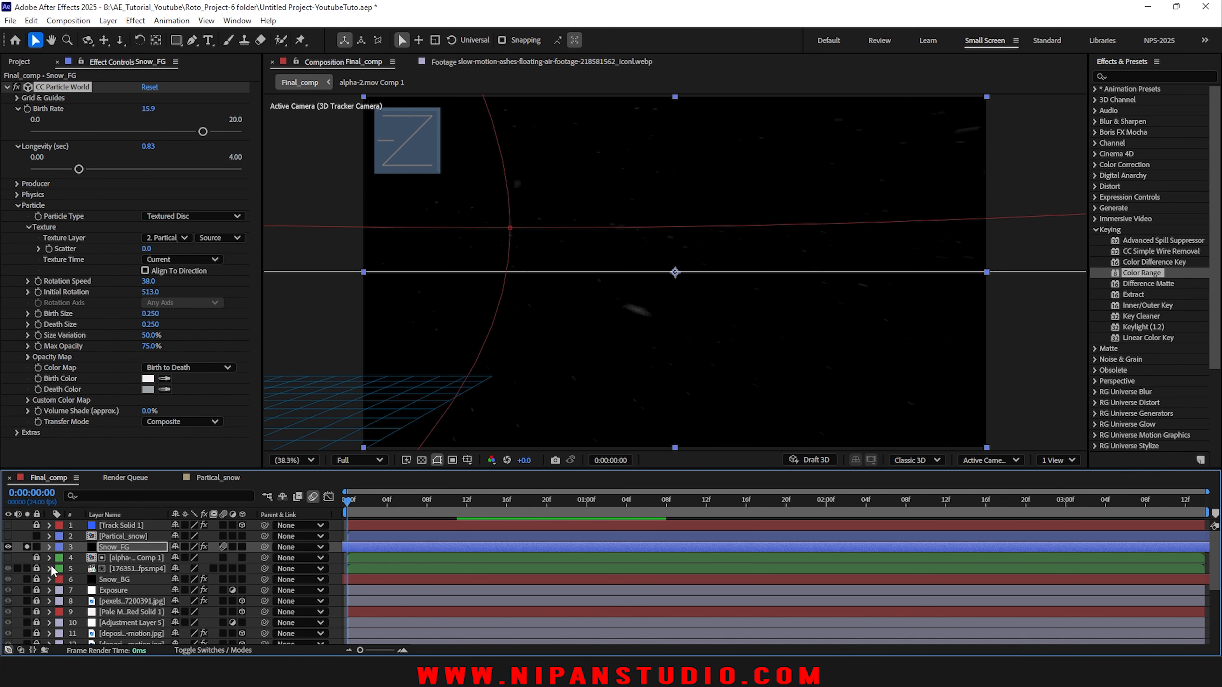
Step: Show all layers again, preview the full composite with the blurred particles and go to 0:00:00:13
left_click(27, 546)
key("ctrl+shift+h")
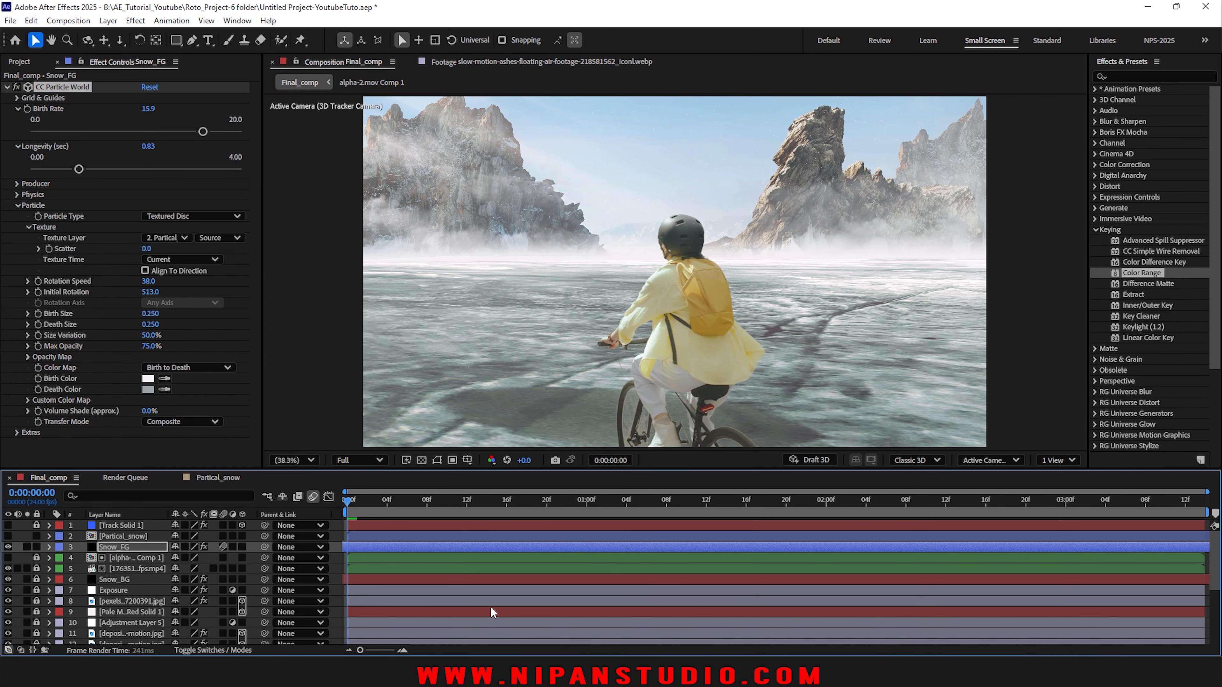
key("space")
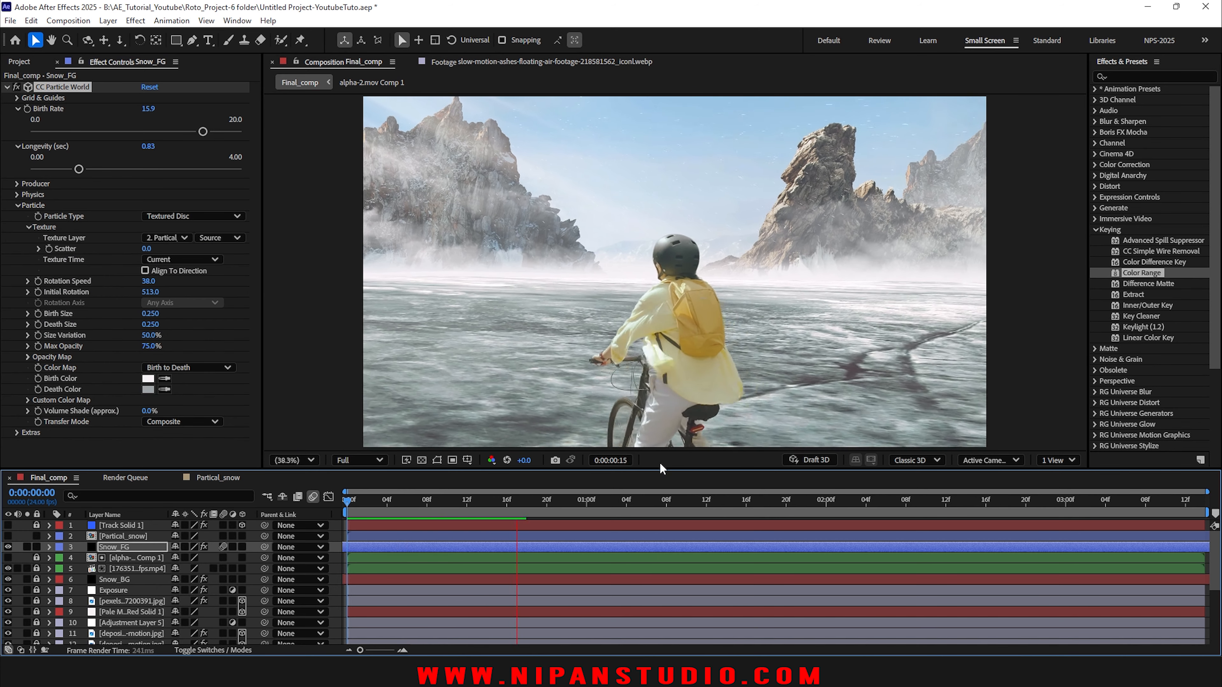
key("ctrl+shift+h")
left_click_drag(586, 517, 477, 506)
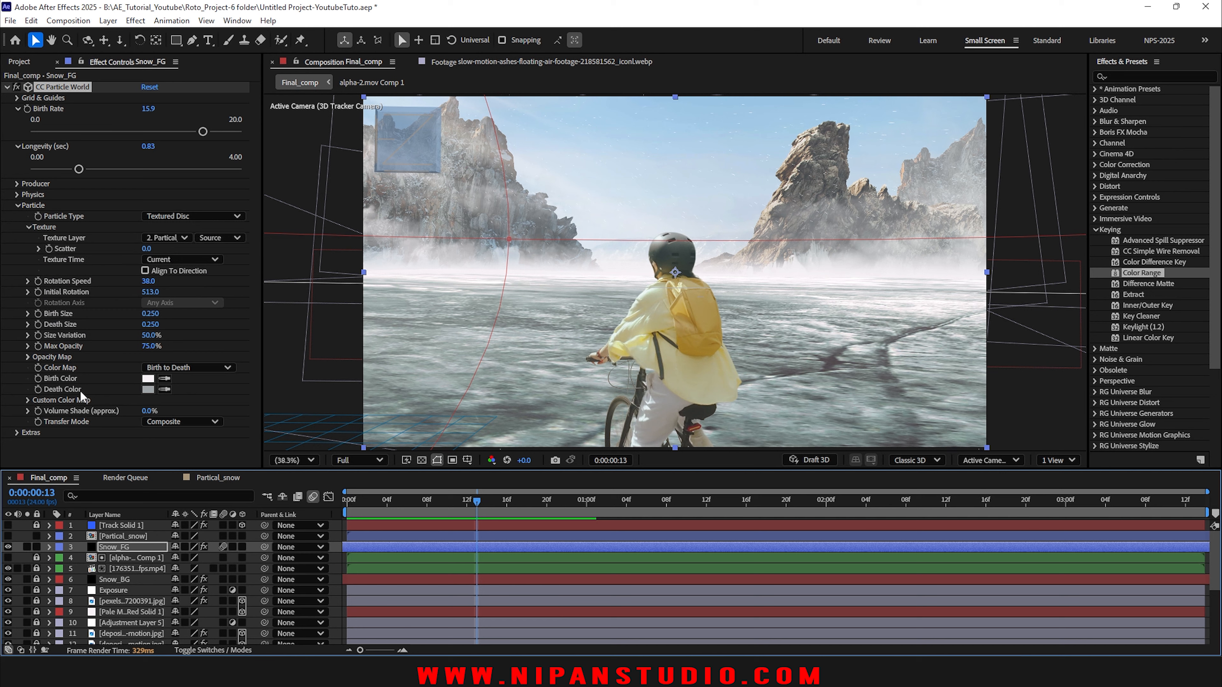
Step: Set Snow_FG's Max Opacity to 100% and, with the layer temporarily isolated, its Death Size to 0.470
left_click(44, 347)
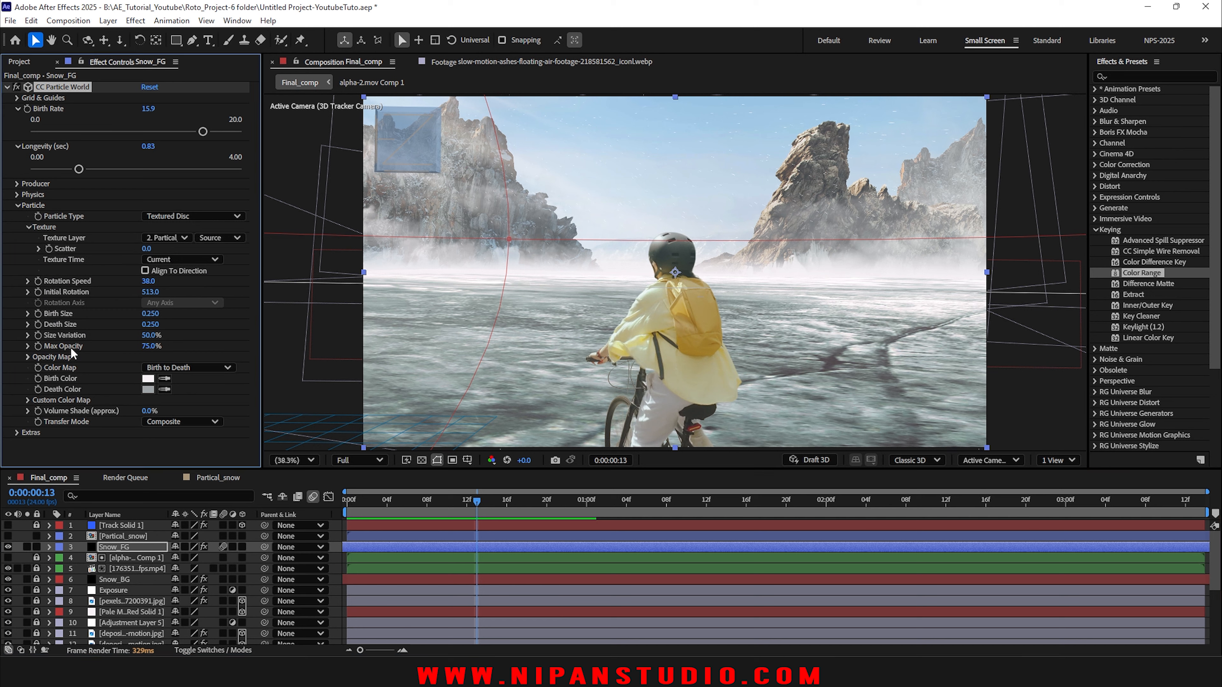
left_click_drag(150, 346, 213, 347)
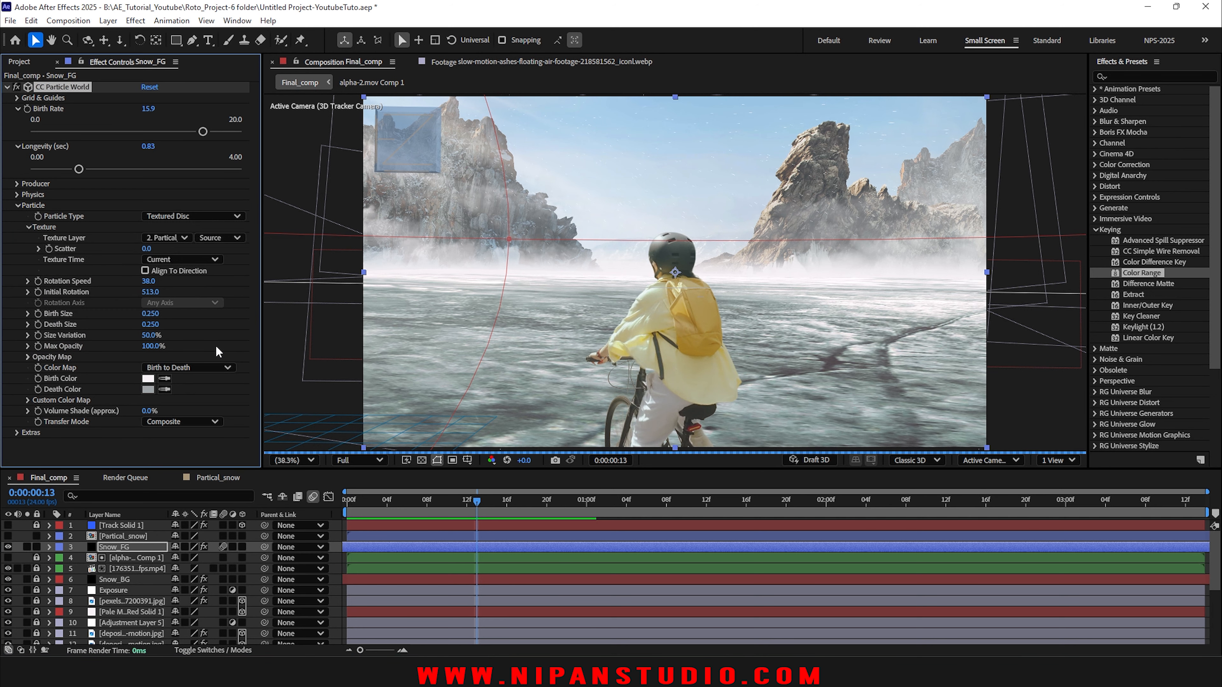
left_click(27, 547)
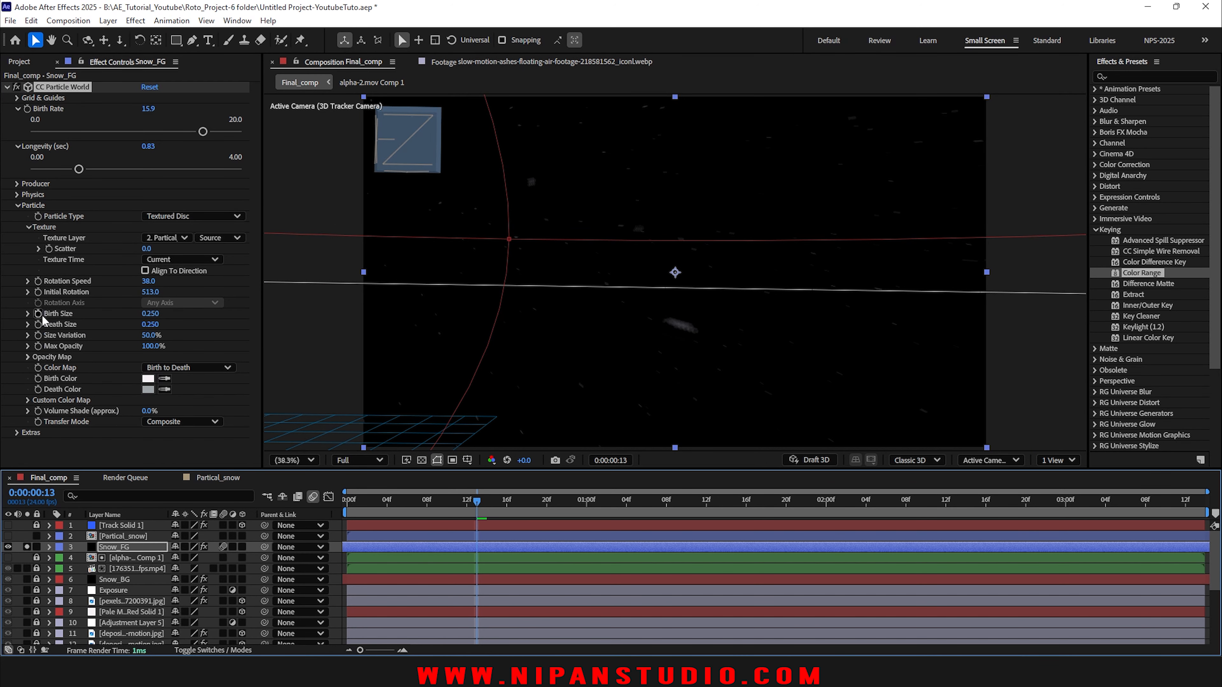
left_click(28, 324)
left_click(123, 347)
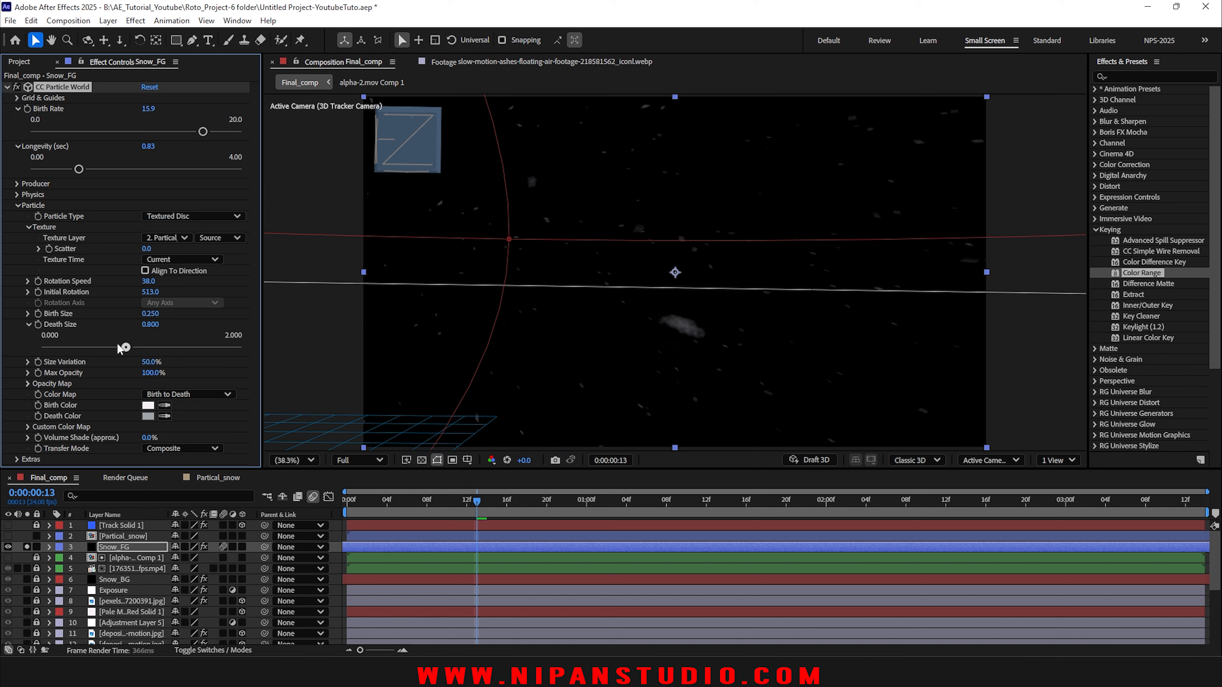
left_click_drag(122, 347, 91, 346)
left_click(27, 547)
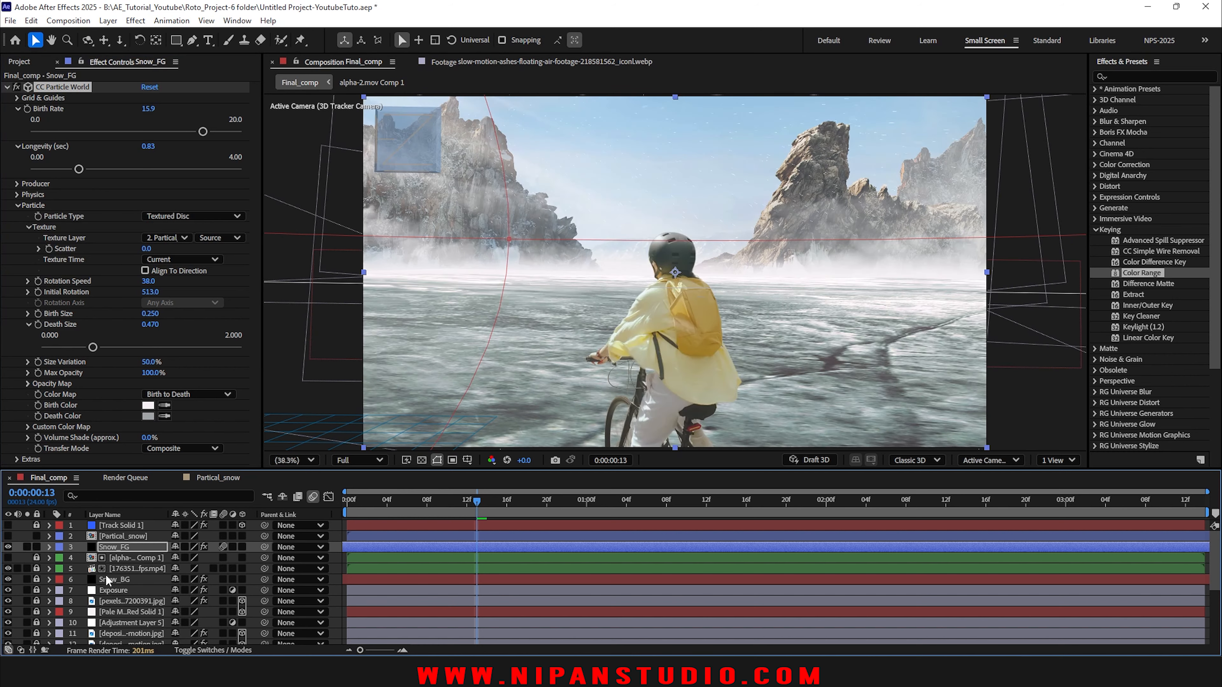
Step: Preview the full composite with the updated foreground snow and return to 0:00:00:13
key("space")
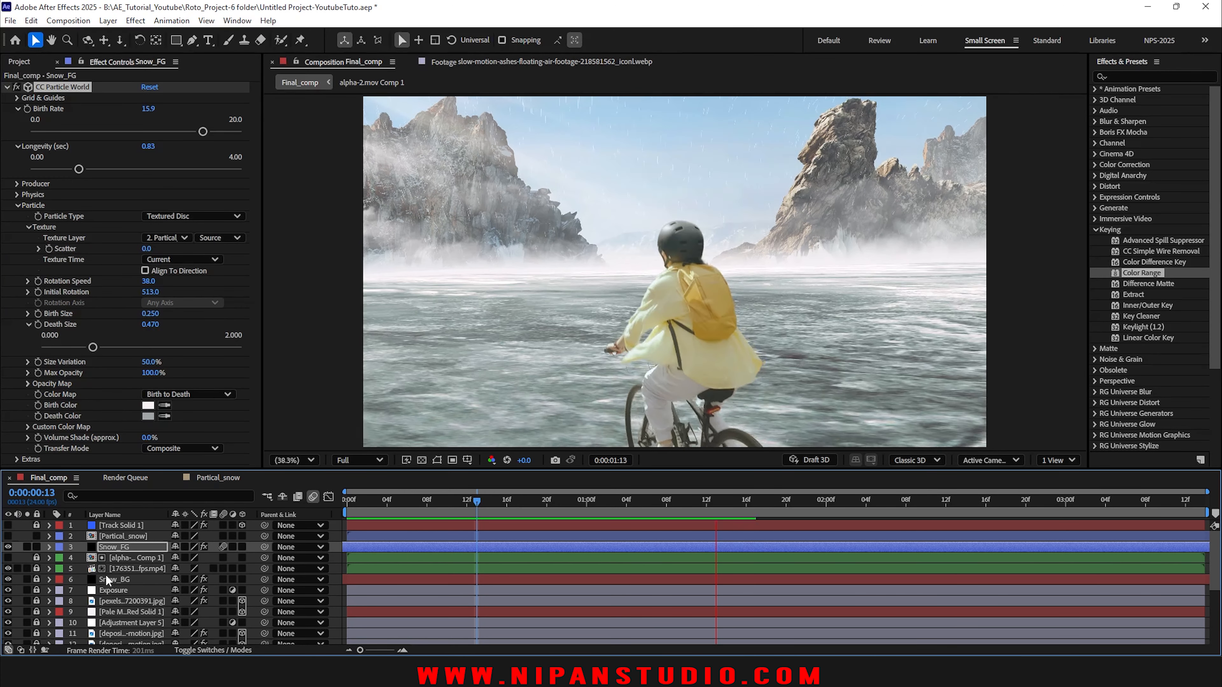
key("space")
key("space")
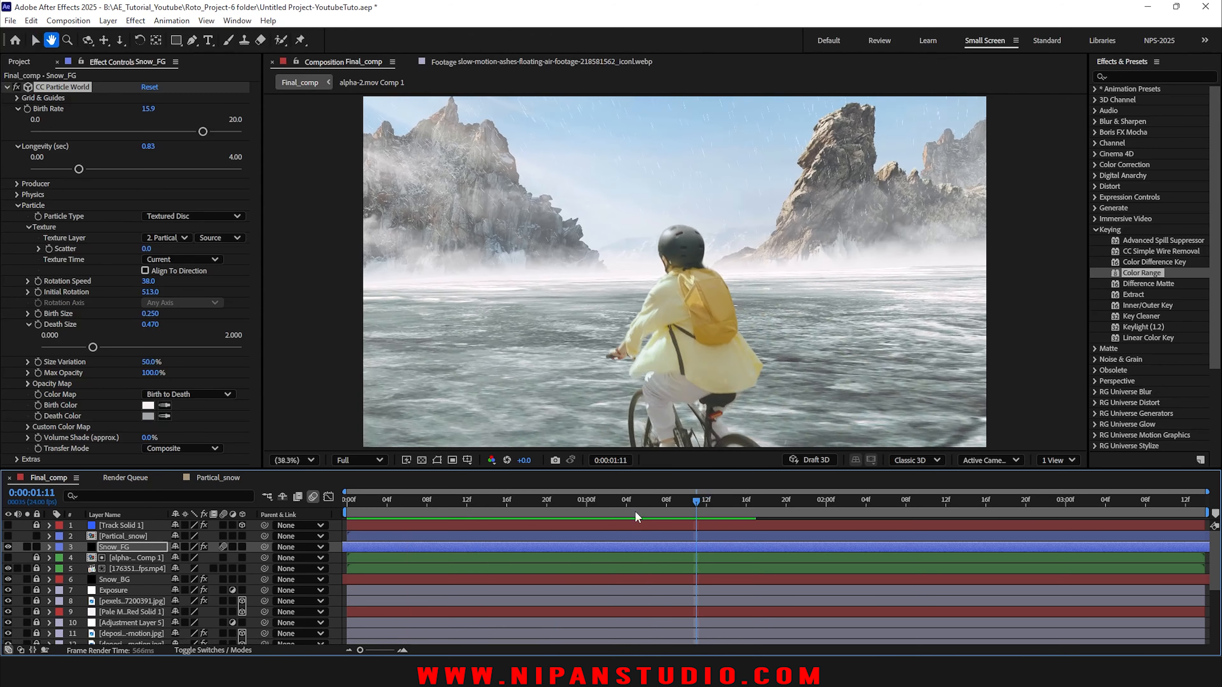
key("space")
mouse_move(483, 503)
left_mouse_down()
mouse_move(442, 504)
mouse_move(487, 506)
mouse_move(477, 507)
left_mouse_up()
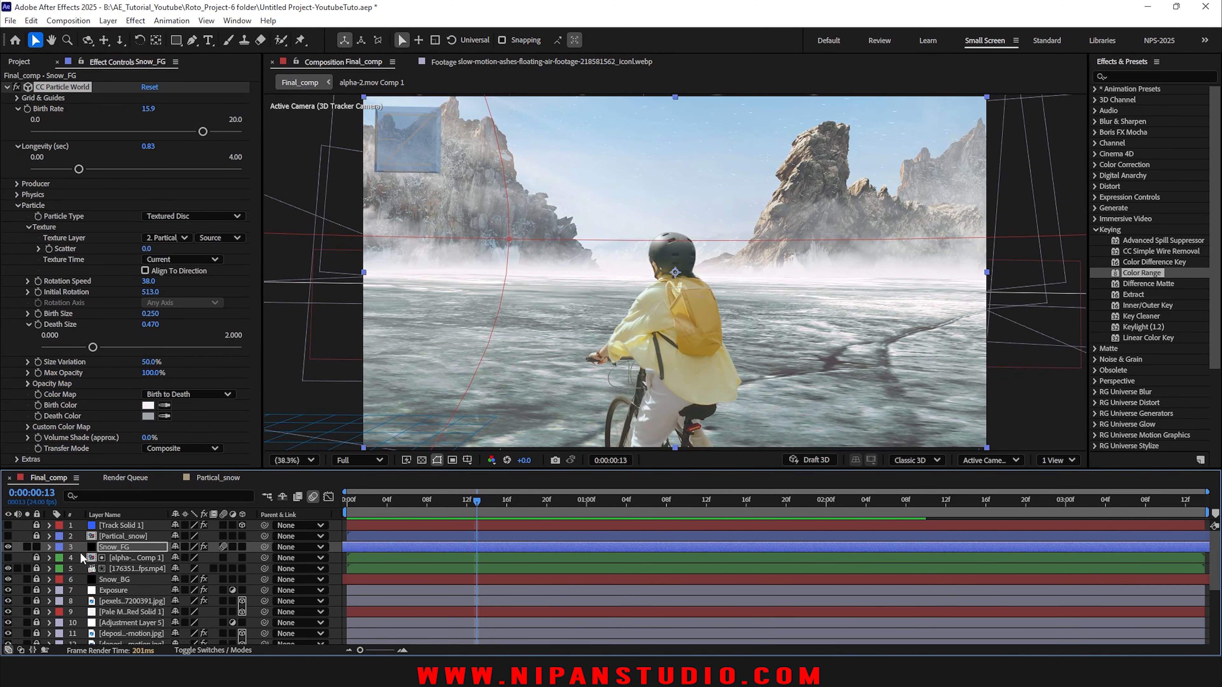
Step: Isolate the Snow_FG layer, time-stretch it with a Stretch Factor of 500, preview the particles and go to the timeline's start
left_click(26, 546)
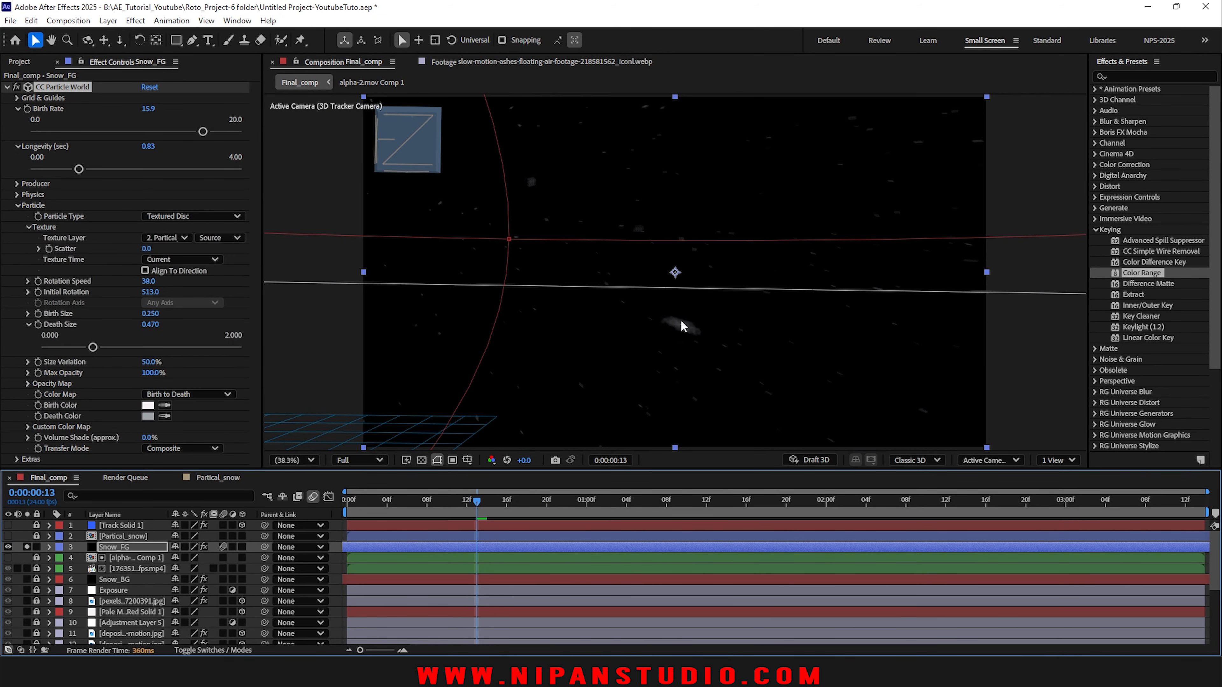
right_click(434, 549)
mouse_move(537, 241)
left_click(686, 266)
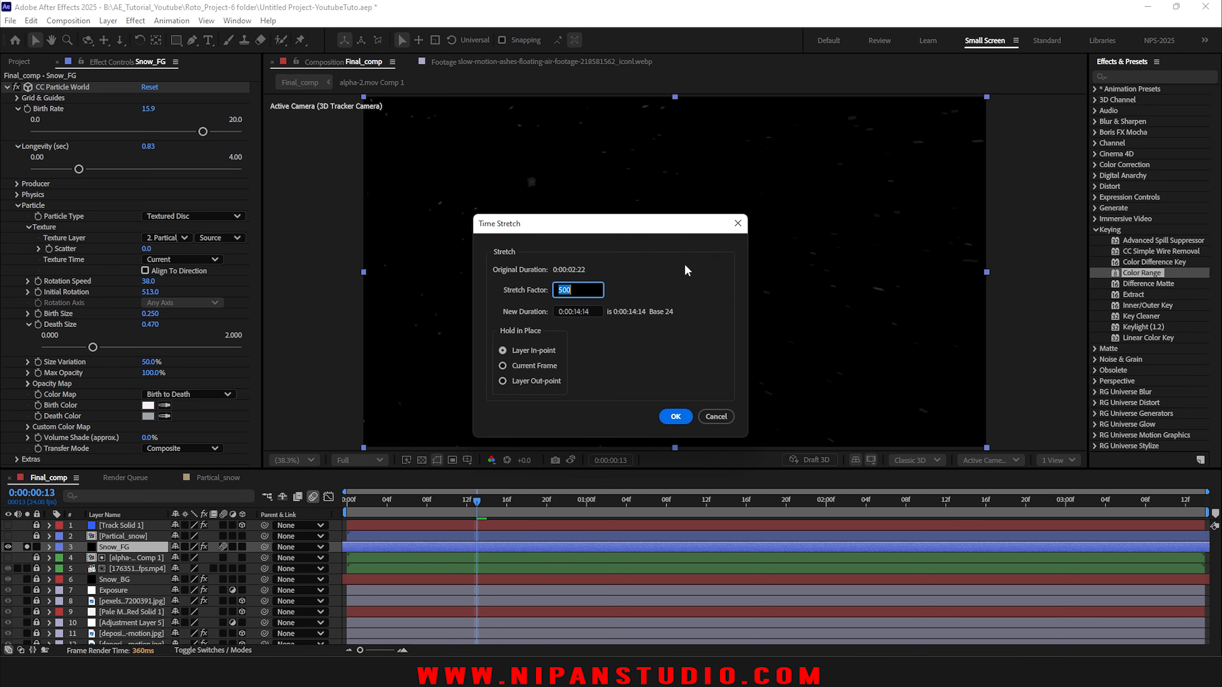
type("500")
key("Return")
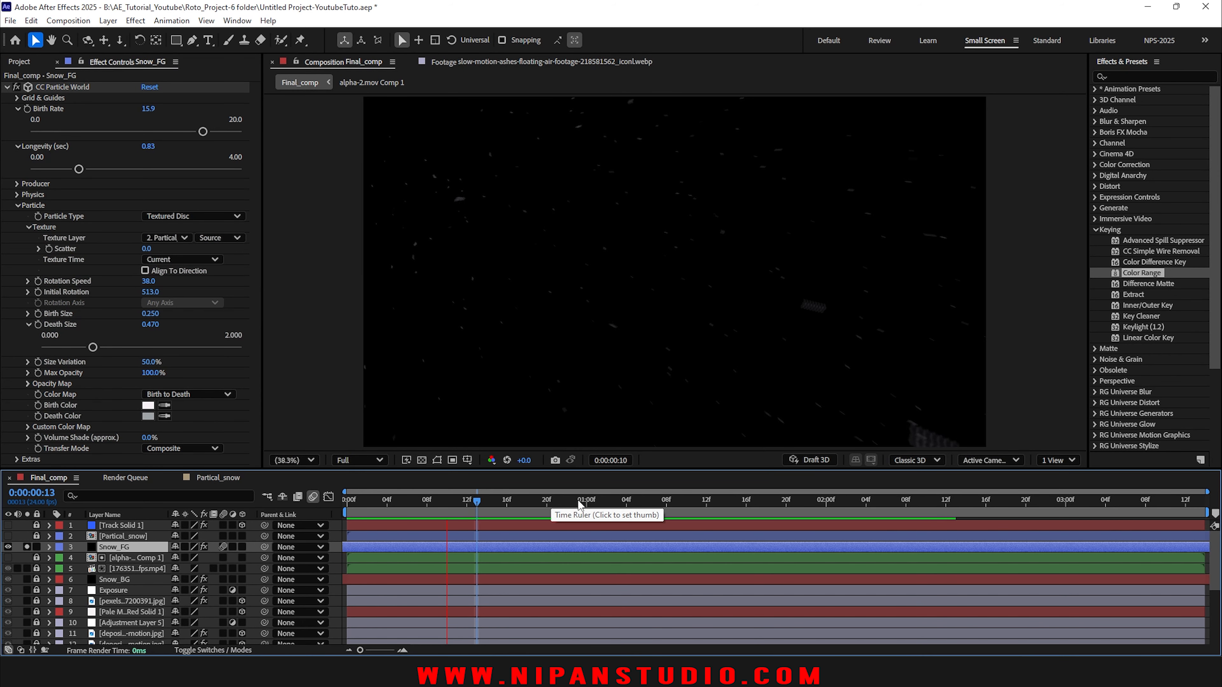
left_click(347, 502)
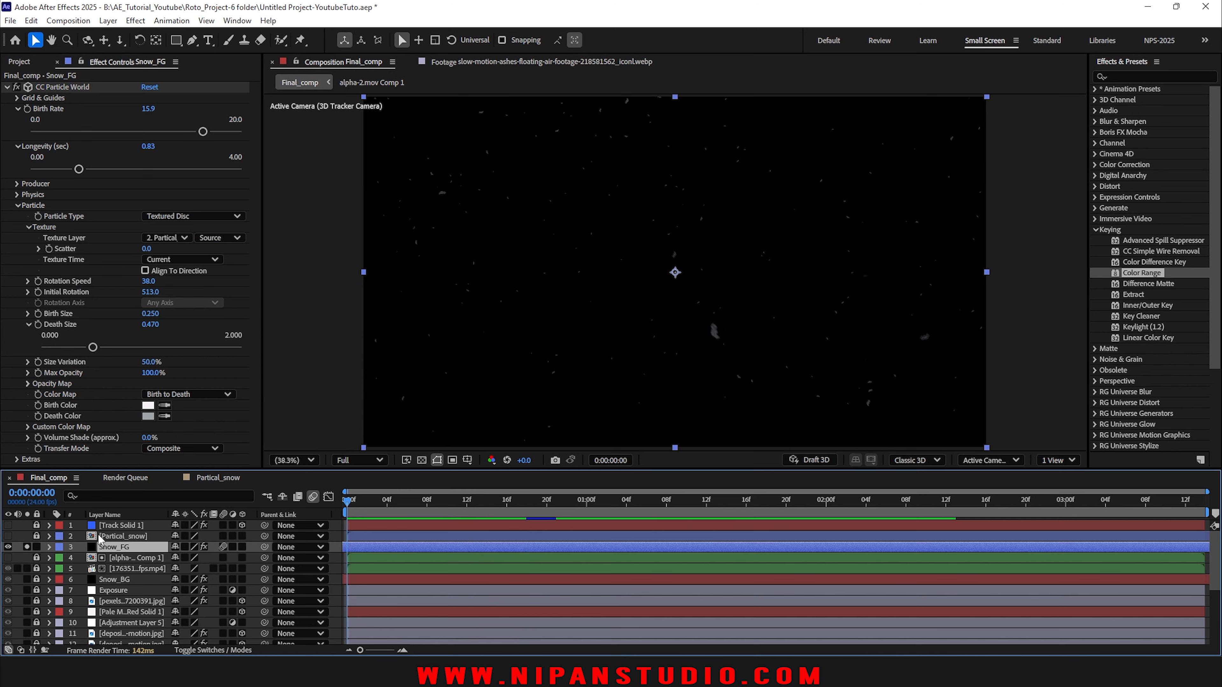
Step: Show all layers again, lock the Snow_FG layer and preview the full composite, returning to the timeline's start
left_click(27, 548)
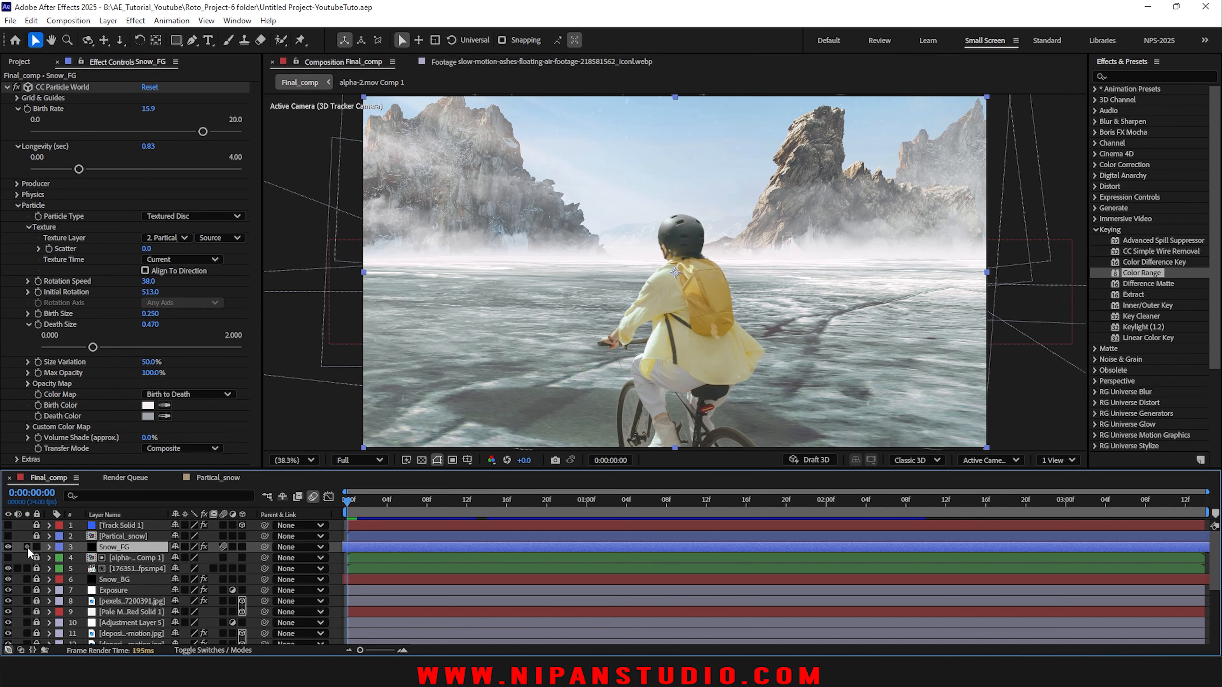
key("space")
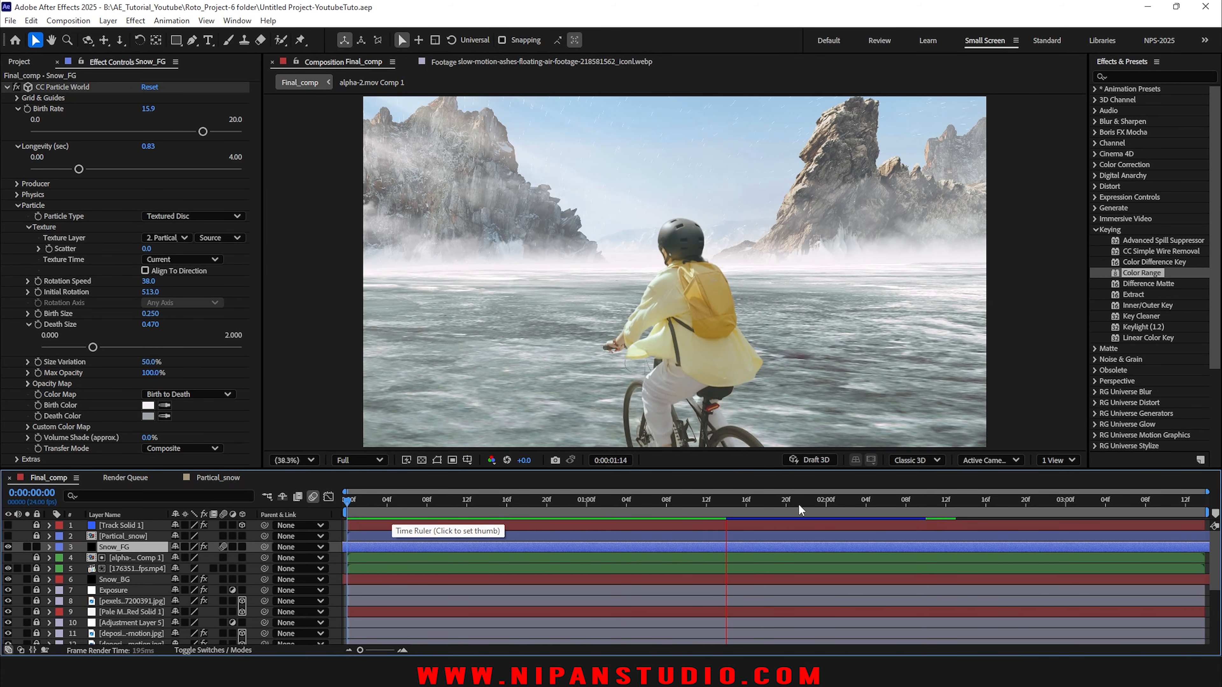
key("space")
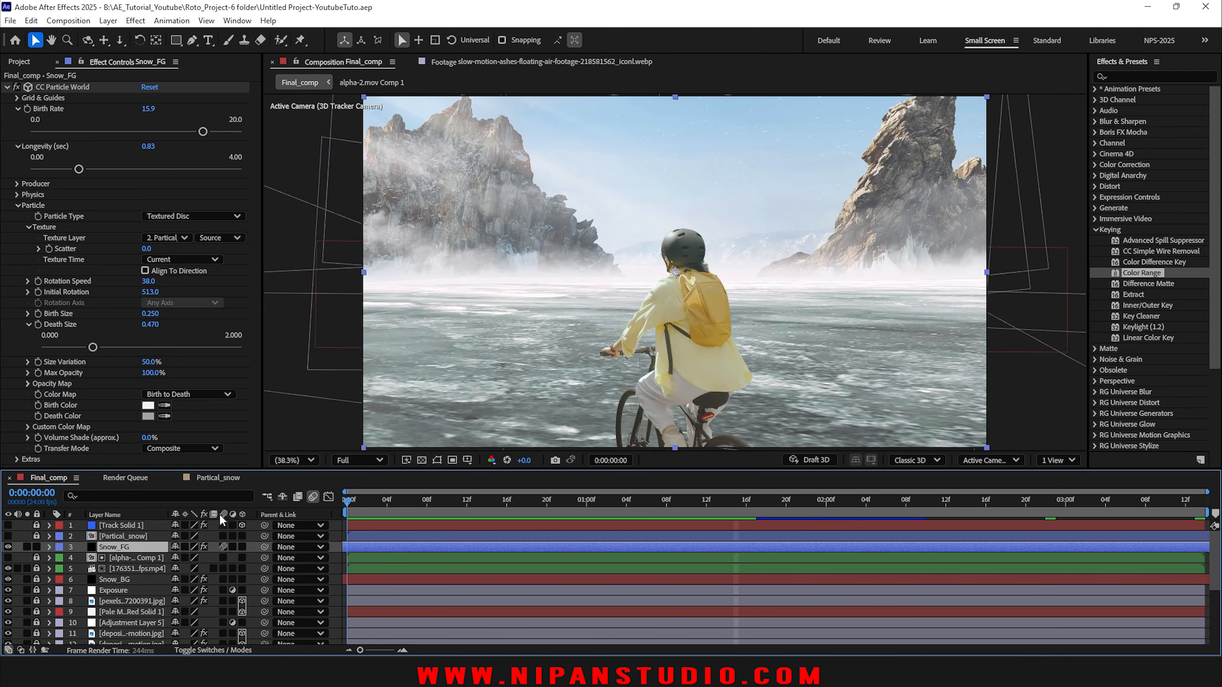
left_click(36, 546)
key("space")
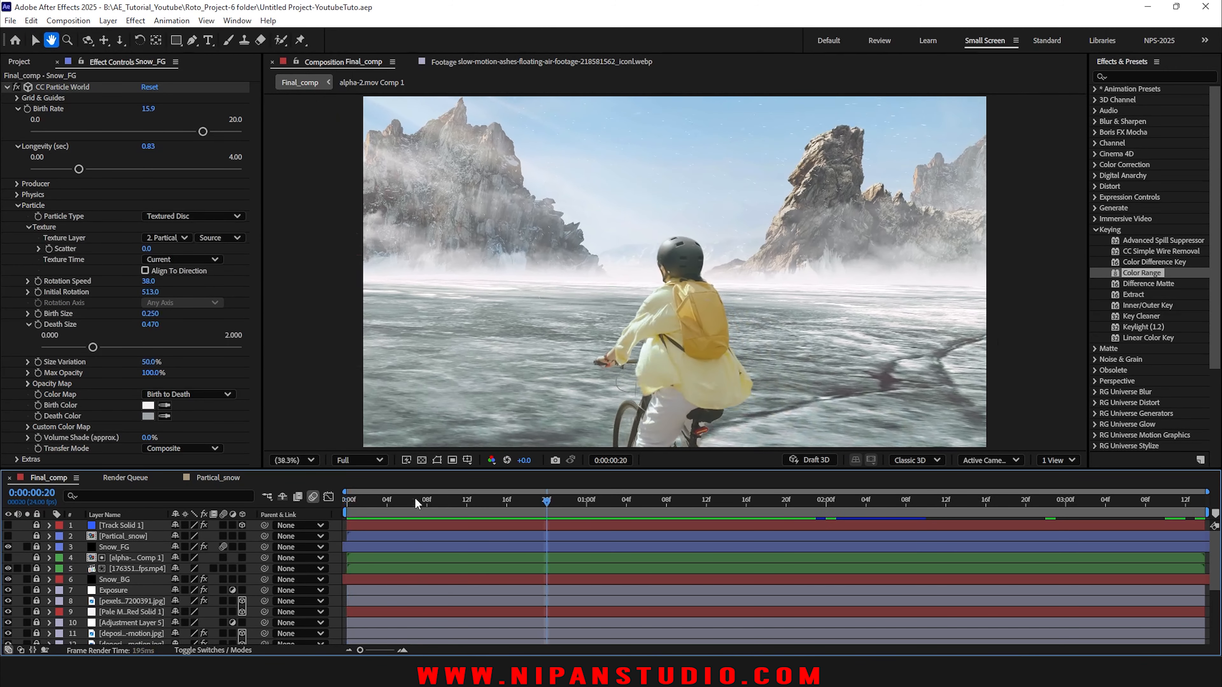
key("space")
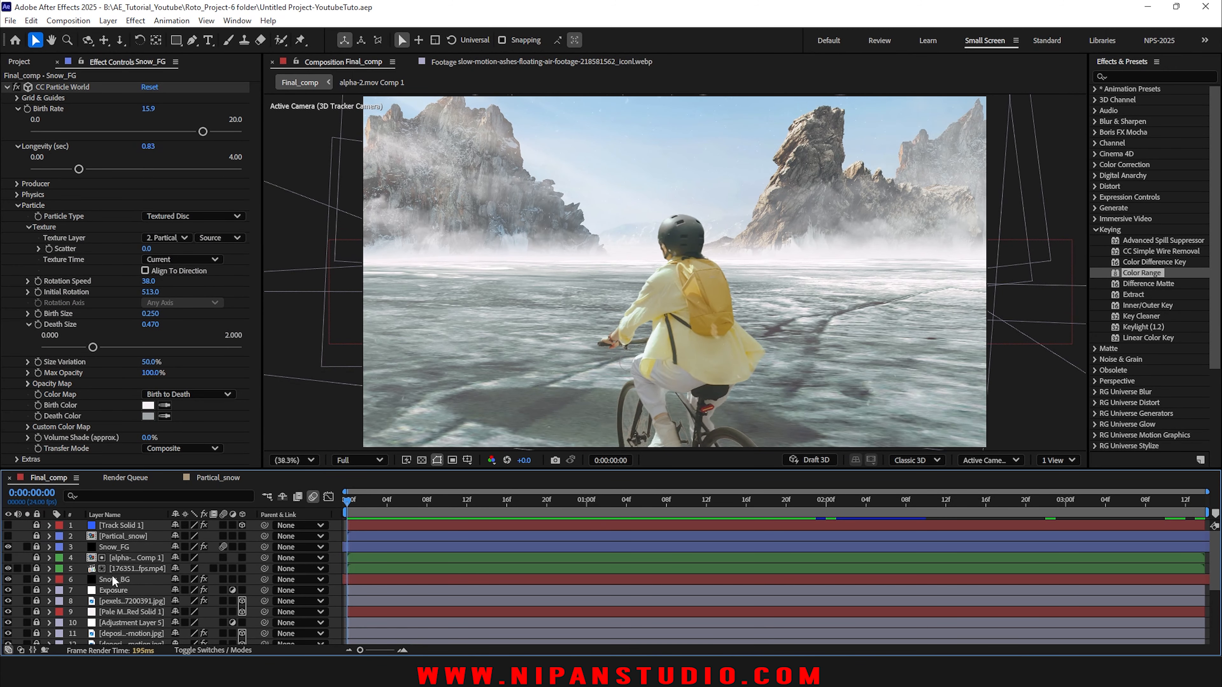
Step: Examine the composite up close around the rocks, sky and cyclist's helmet, and fit the frame back in the viewer
scroll(112, 576, "down", 4)
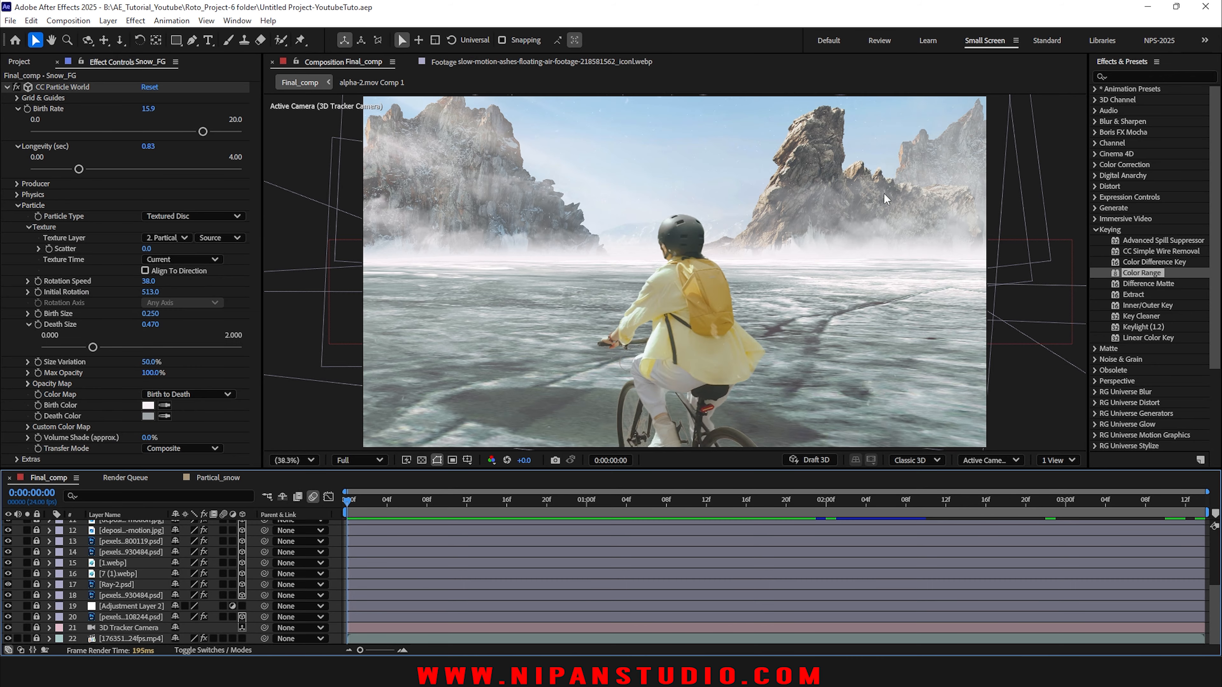
scroll(884, 193, "up", 3)
scroll(914, 183, "down", 1)
left_click_drag(914, 182, 589, 336)
left_click_drag(745, 162, 748, 283)
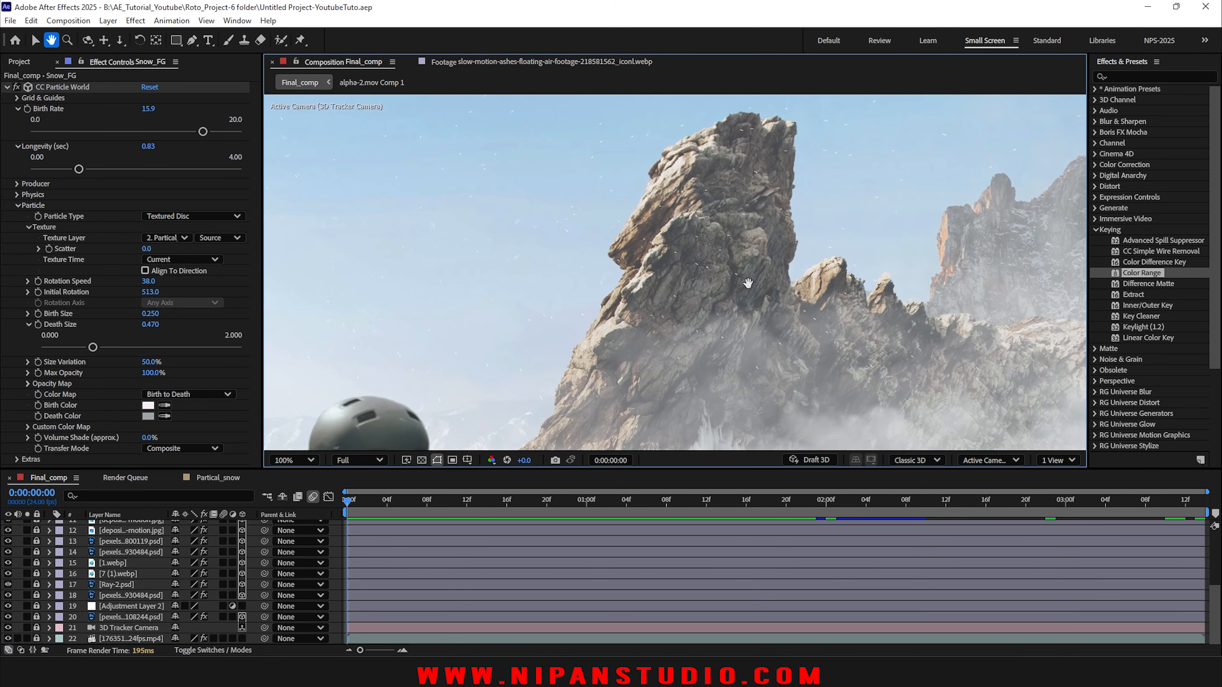
scroll(731, 226, "up", 2)
scroll(714, 219, "down", 1)
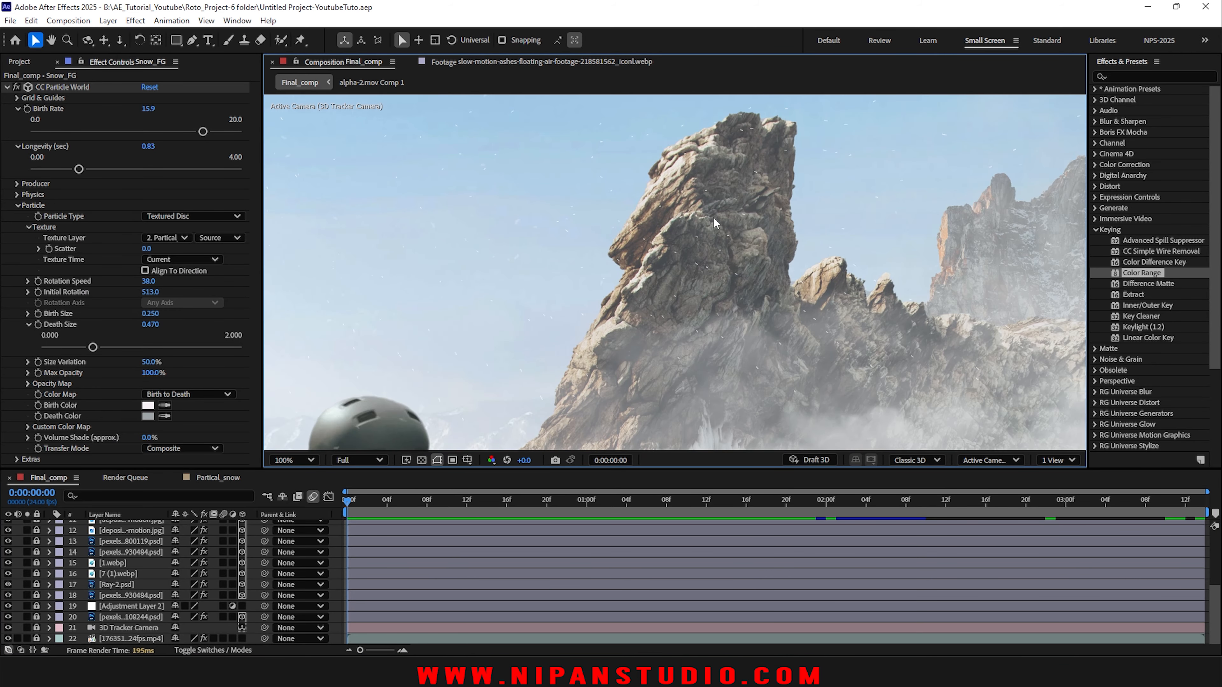
left_click_drag(654, 344, 757, 319)
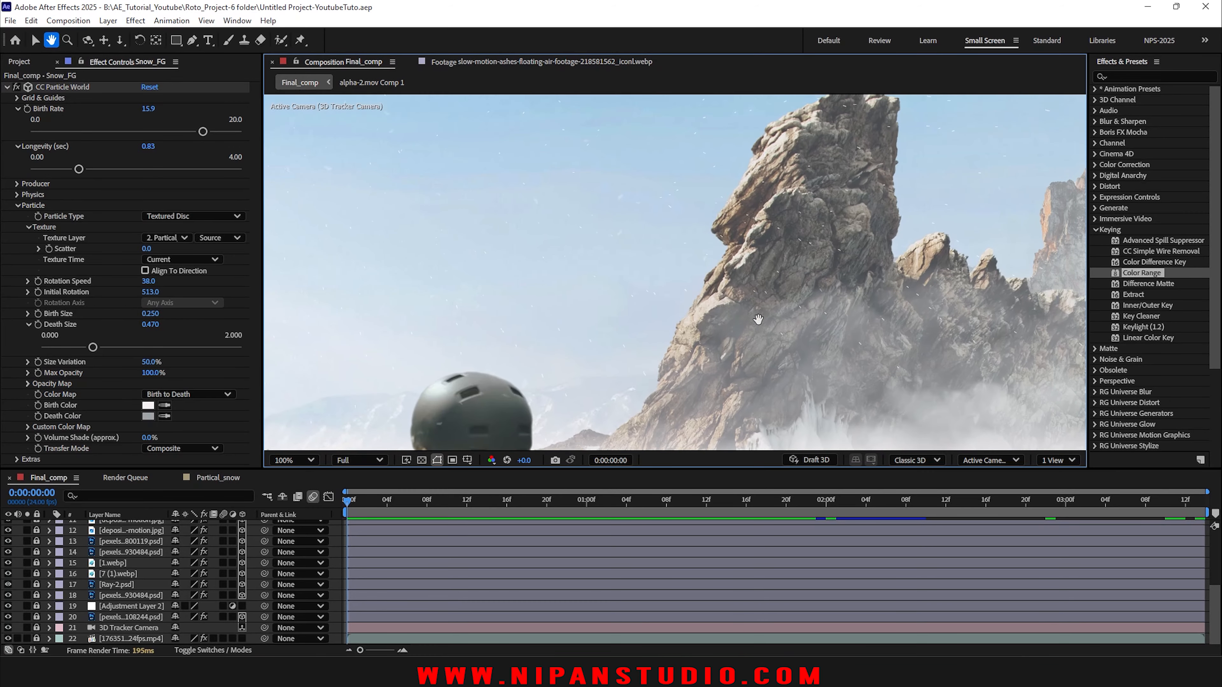
scroll(834, 235, "up", 1)
left_click_drag(834, 235, 638, 209)
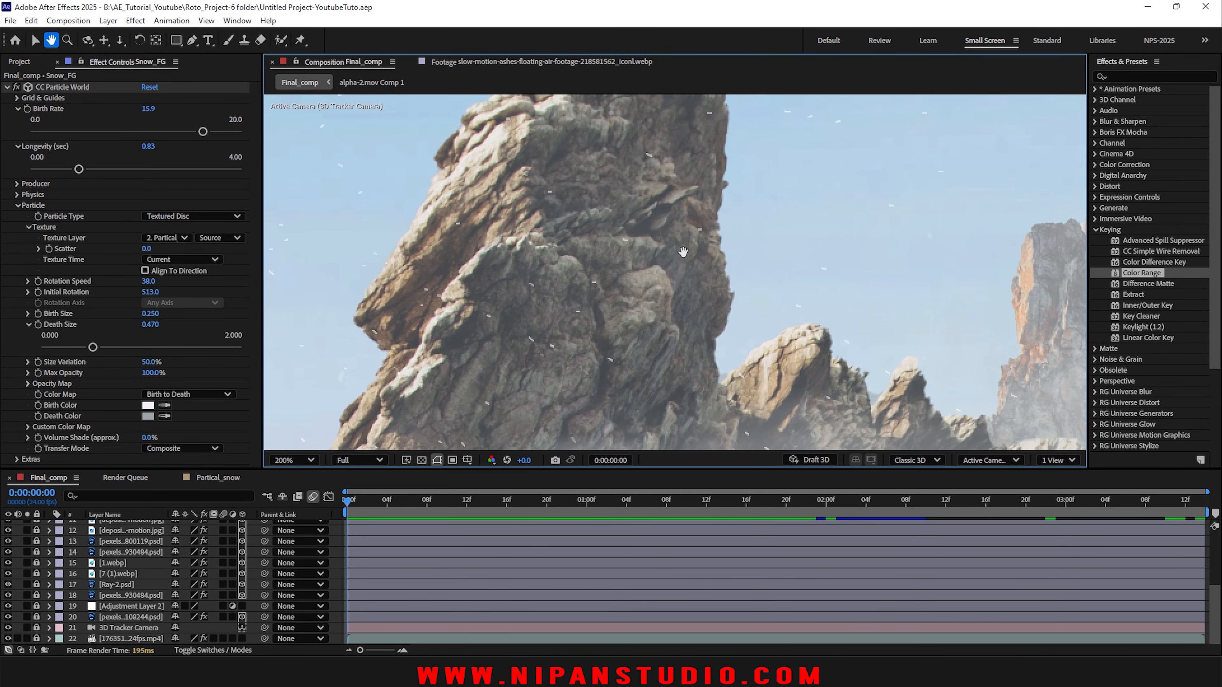
scroll(638, 209, "down", 1)
left_click_drag(530, 304, 867, 138)
left_click_drag(568, 337, 649, 234)
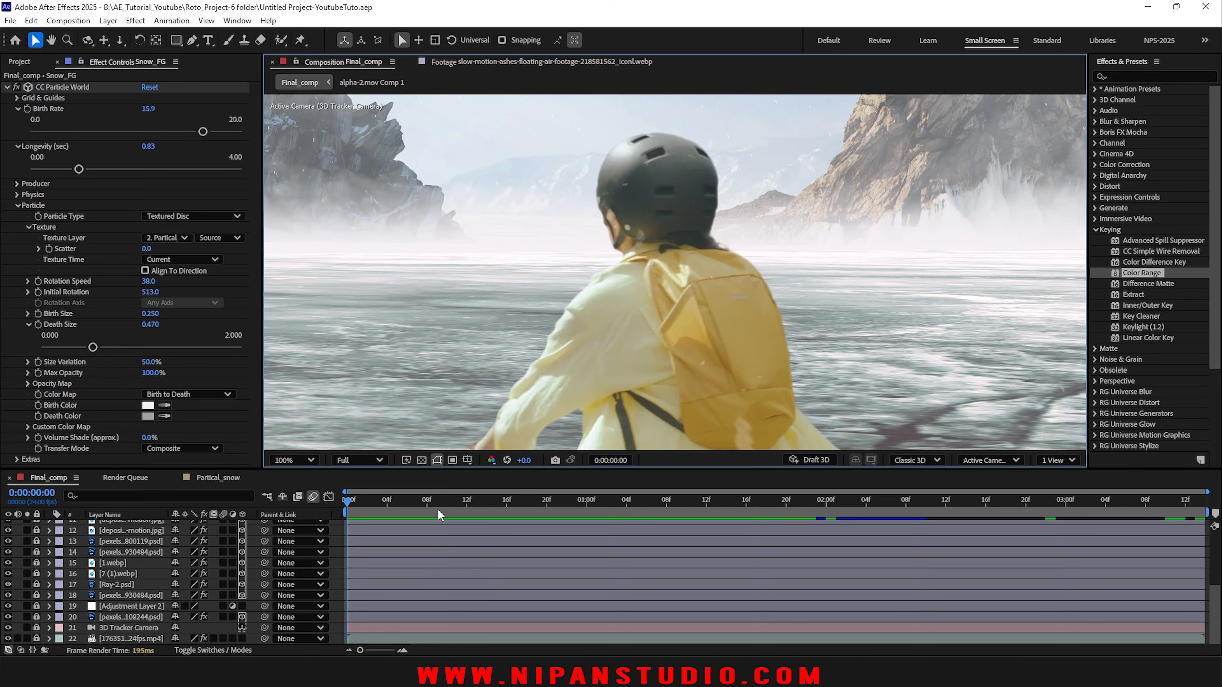
left_click(474, 510)
key("Home")
key("shift+slash")
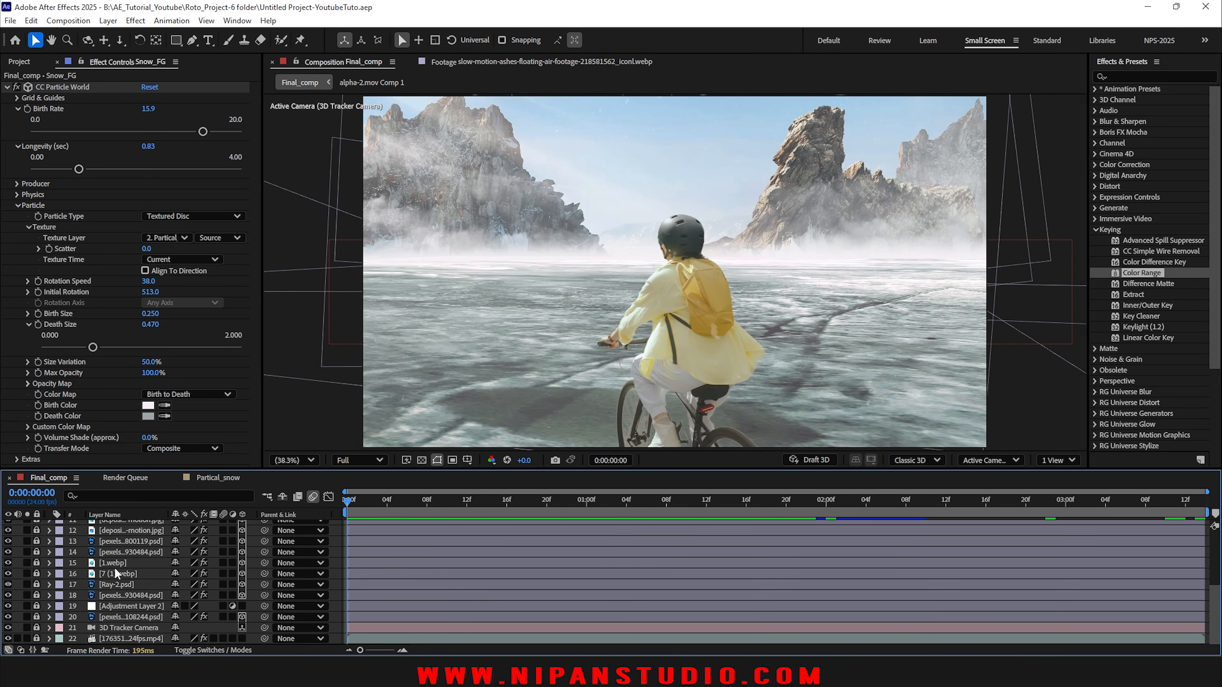
Step: Temporarily isolate the original street footage on layer 22 to examine its background and sky up close, and show all layers again
left_click(27, 639)
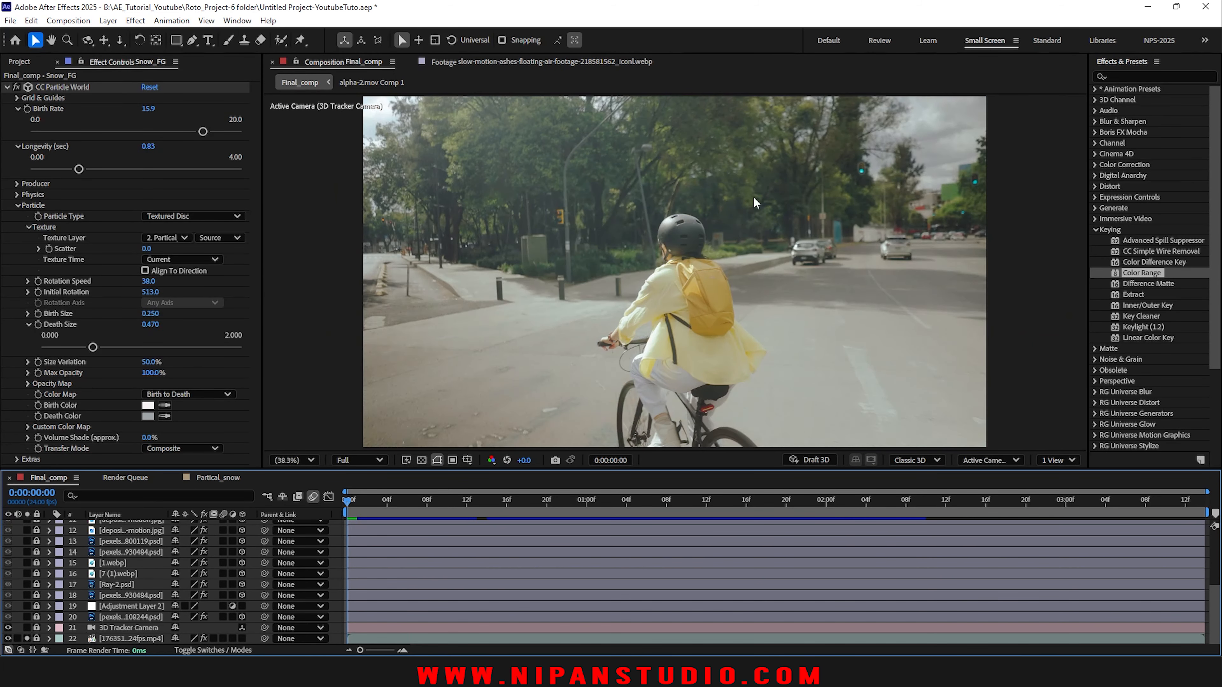
scroll(702, 240, "up", 2)
key("space")
left_click_drag(887, 224, 529, 367)
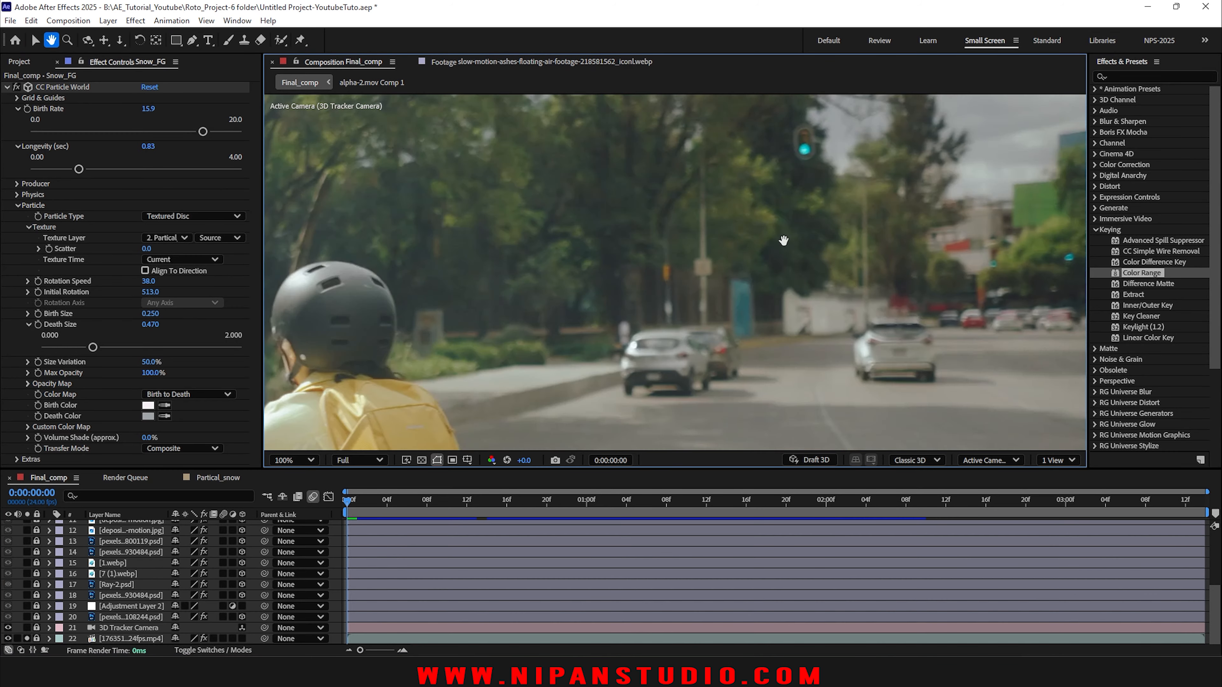
left_click_drag(783, 241, 673, 340)
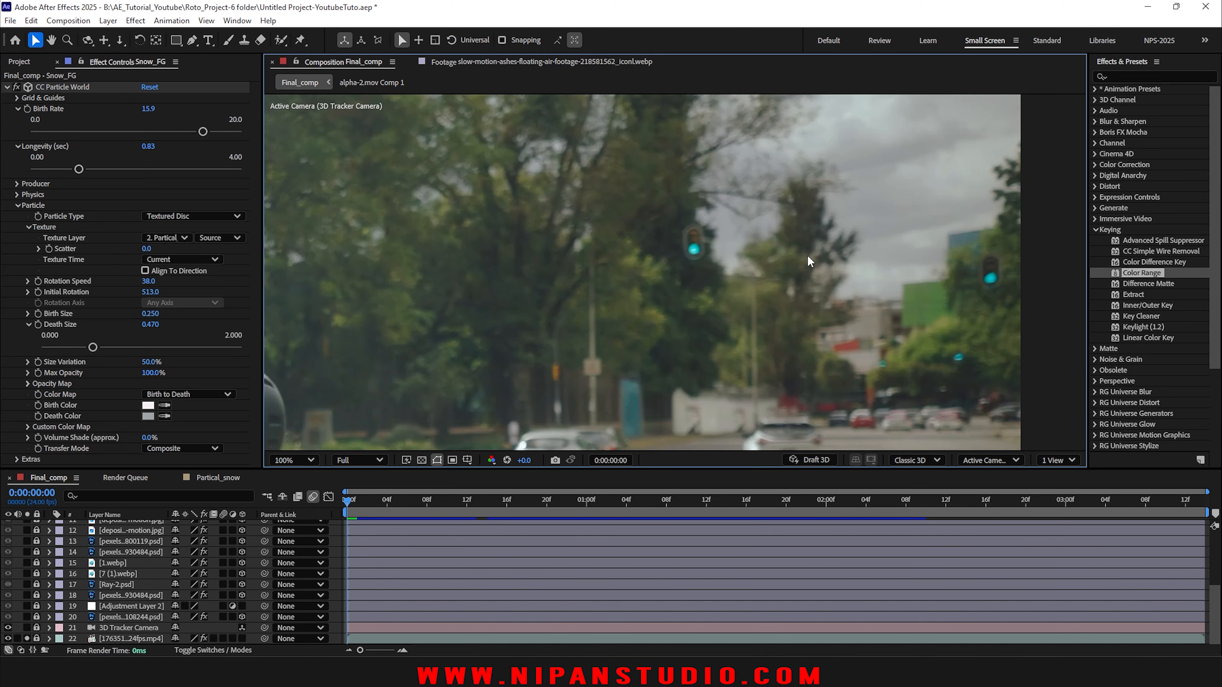
key("shift+slash")
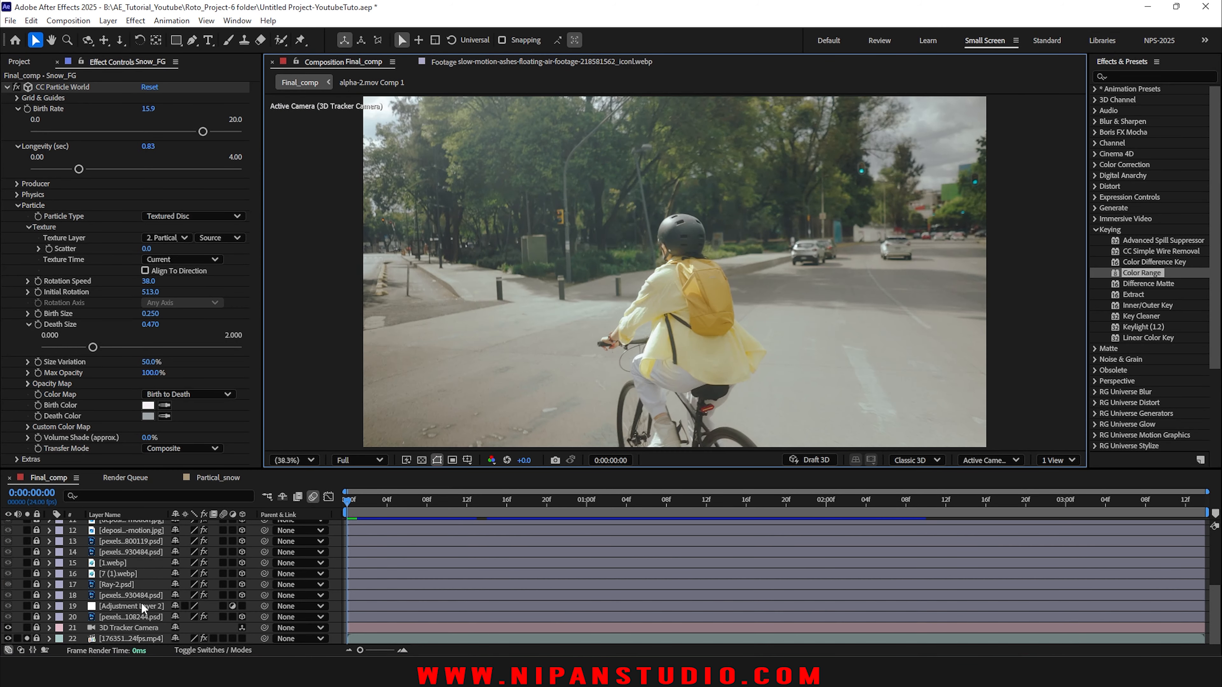
left_click(28, 638)
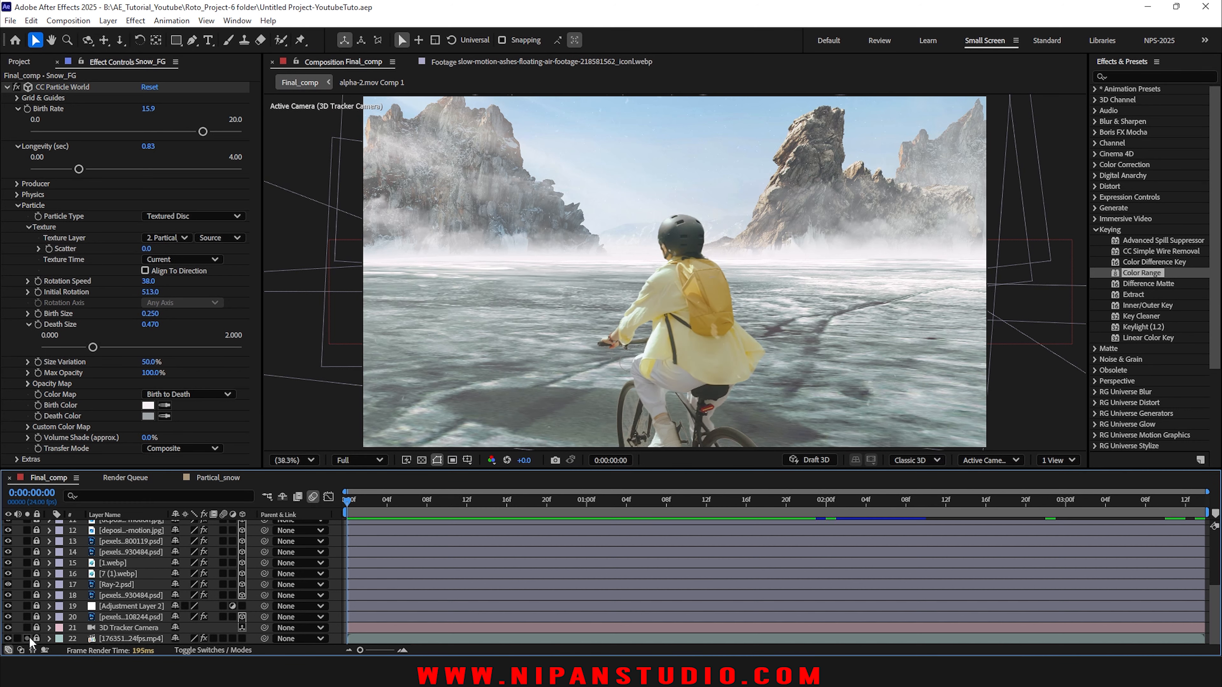
Step: Create a new white solid layer above all other layers
scroll(138, 614, "up", 5)
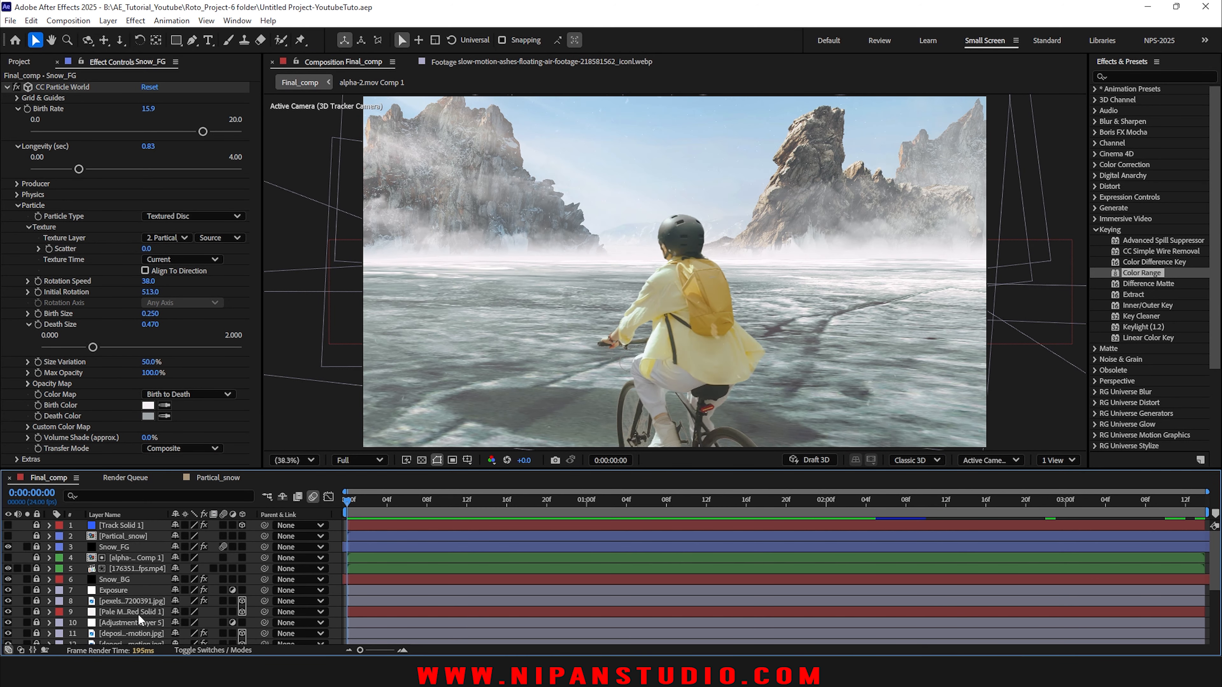
right_click(137, 615)
mouse_move(197, 457)
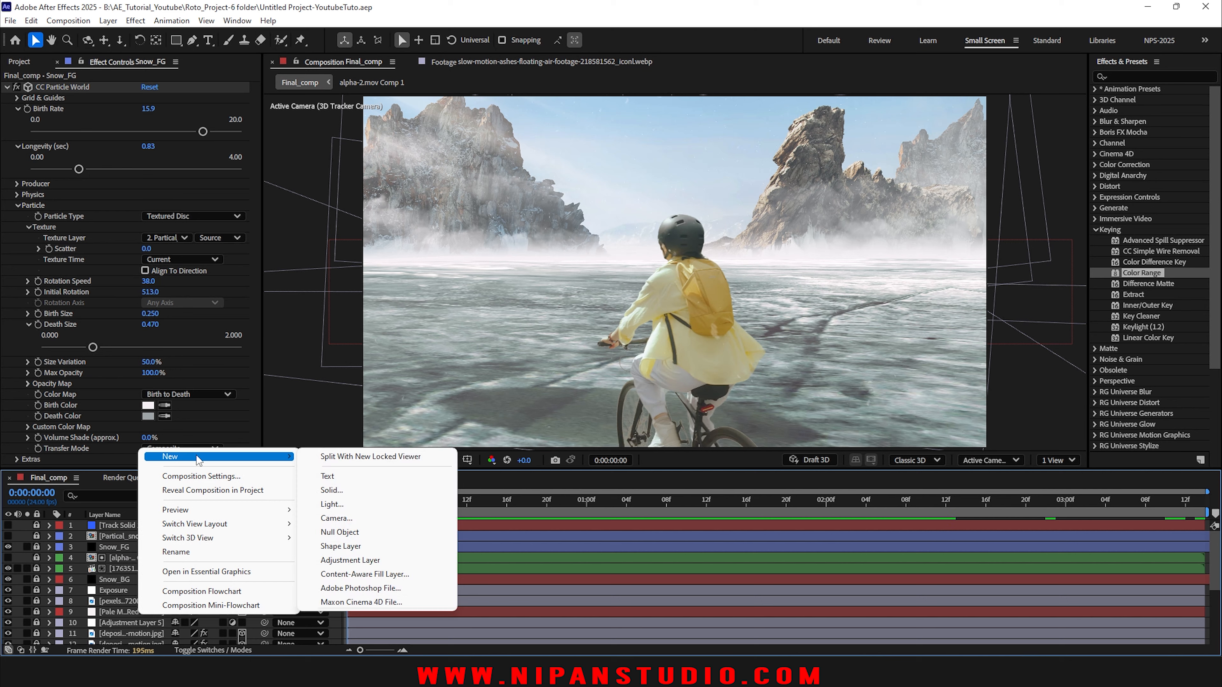
left_click(365, 491)
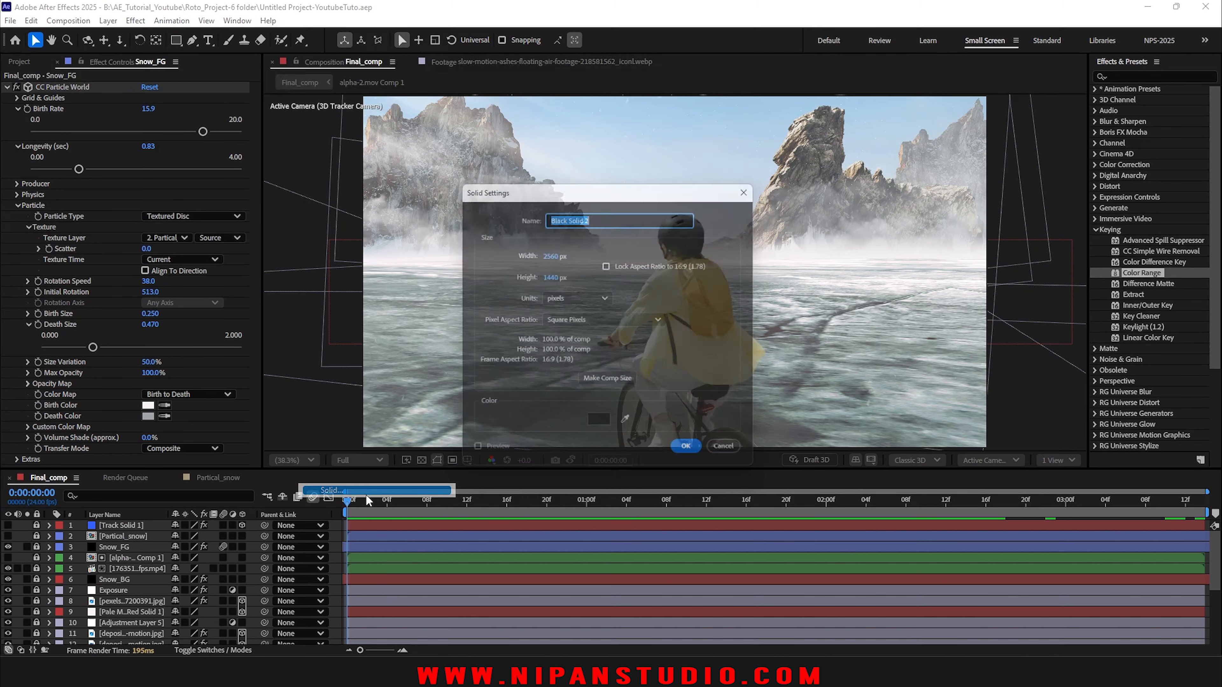
left_click(601, 427)
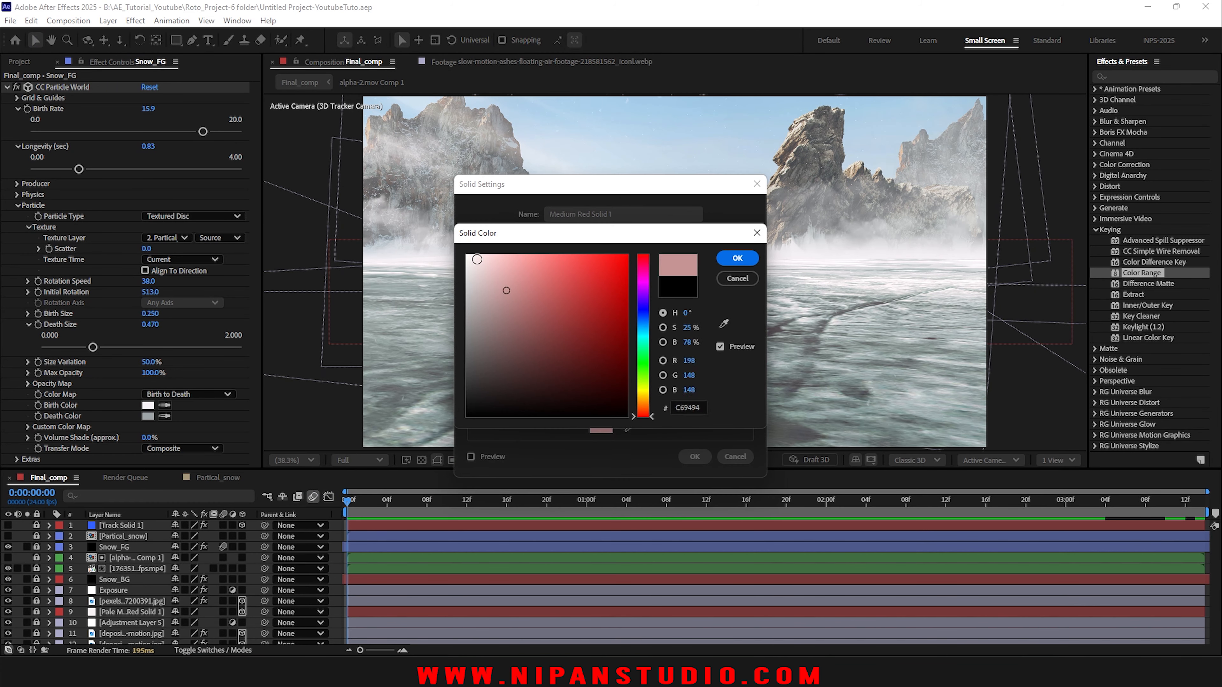
left_click(737, 258)
left_click(694, 456)
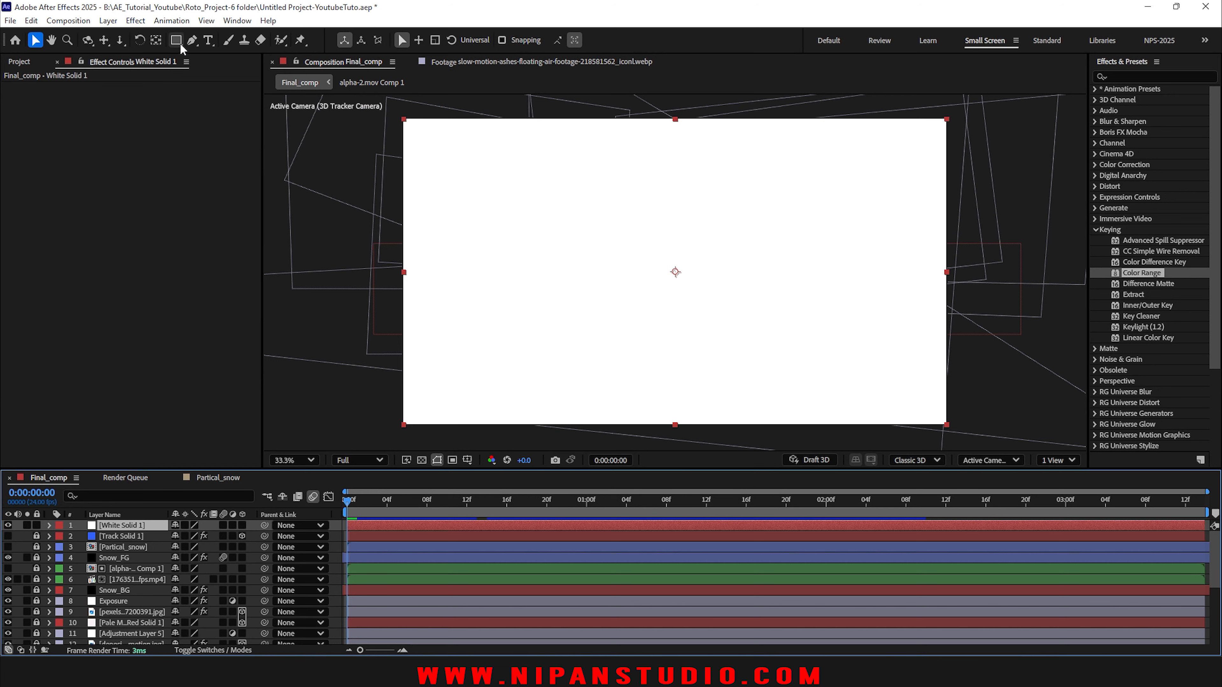
Step: Draw a wide elliptical mask on the white solid over the frame's lower part and shift it slightly down and left
left_click_drag(180, 42, 228, 69)
key("comma")
key("comma")
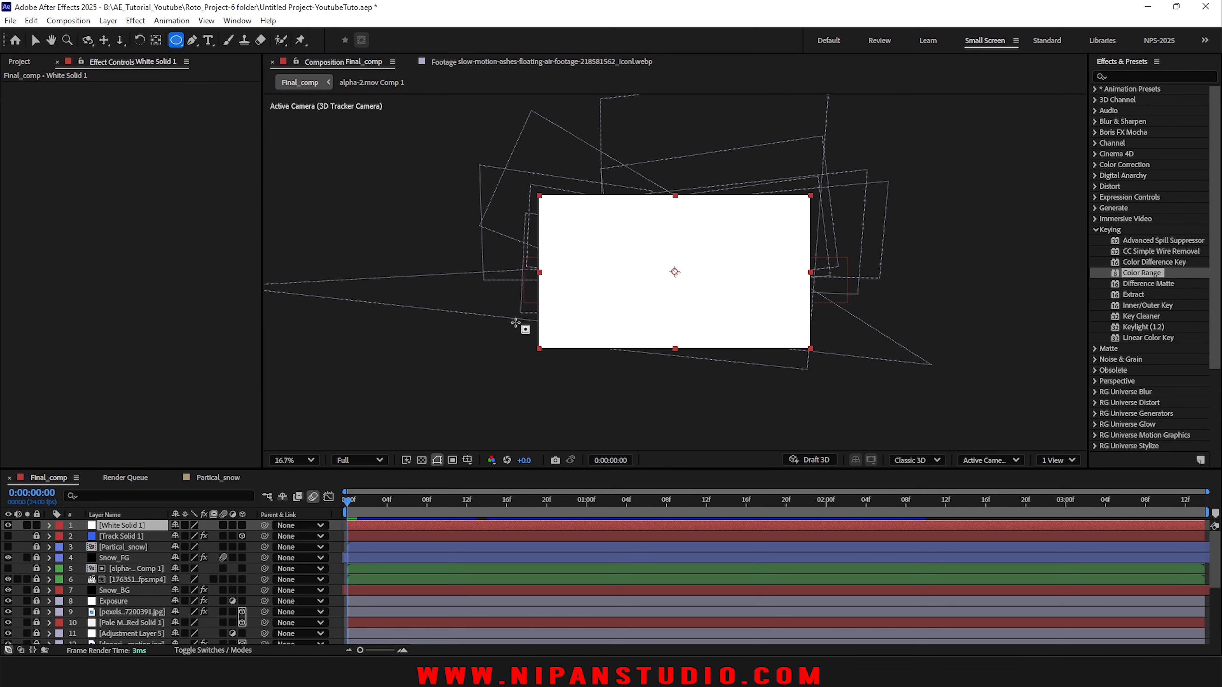
left_click_drag(474, 286, 891, 456)
key("v")
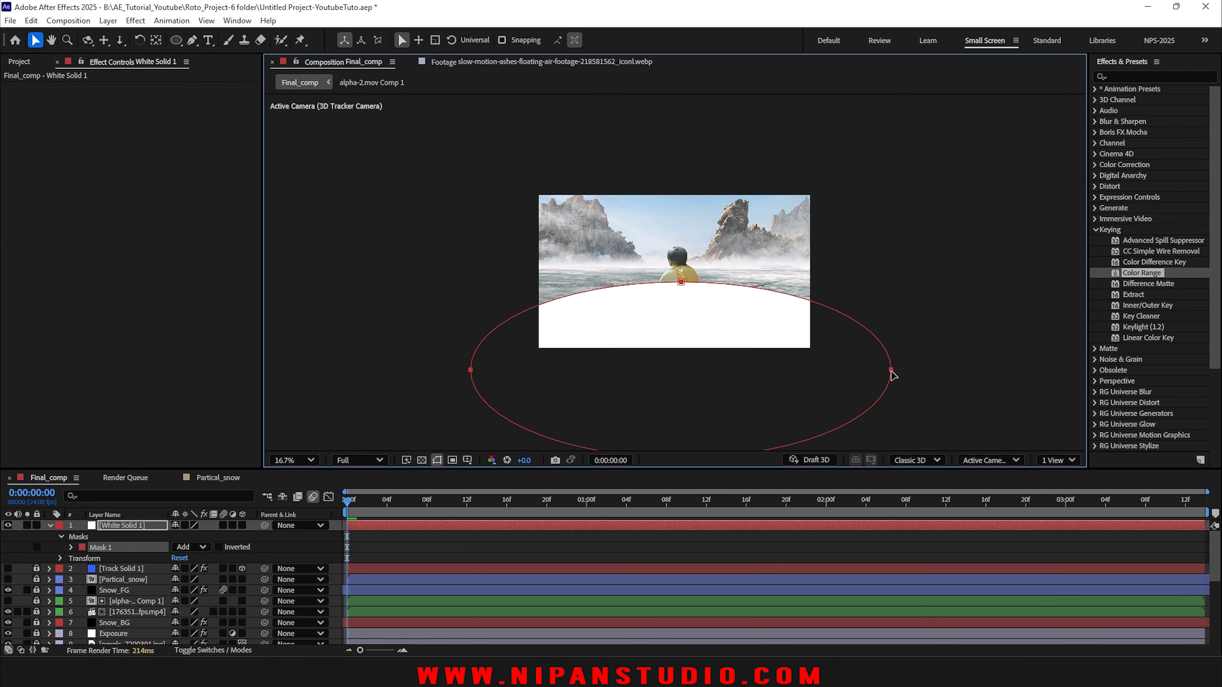
left_click_drag(891, 371, 871, 389)
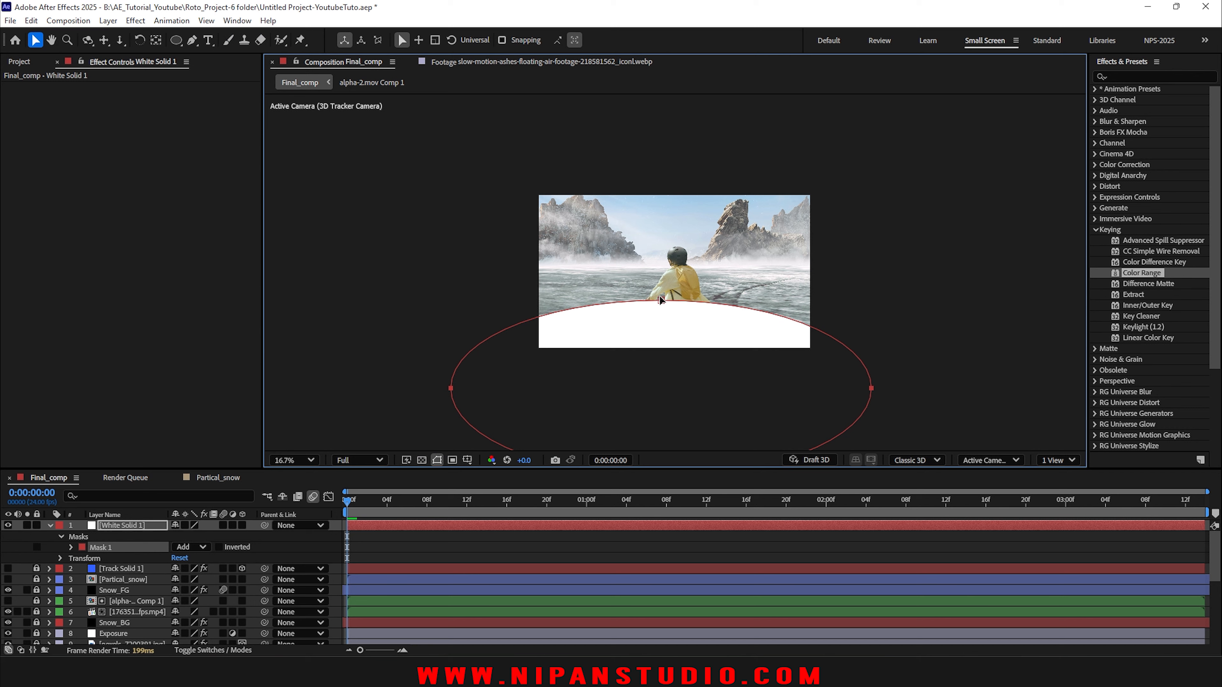
Step: Reshape the ellipse mask's left and top curves so its edge slopes down toward the right, and select the white solid
left_click(457, 387)
left_click(451, 388)
left_click_drag(451, 340, 453, 277)
left_click(660, 298)
left_click_drag(777, 300, 789, 312)
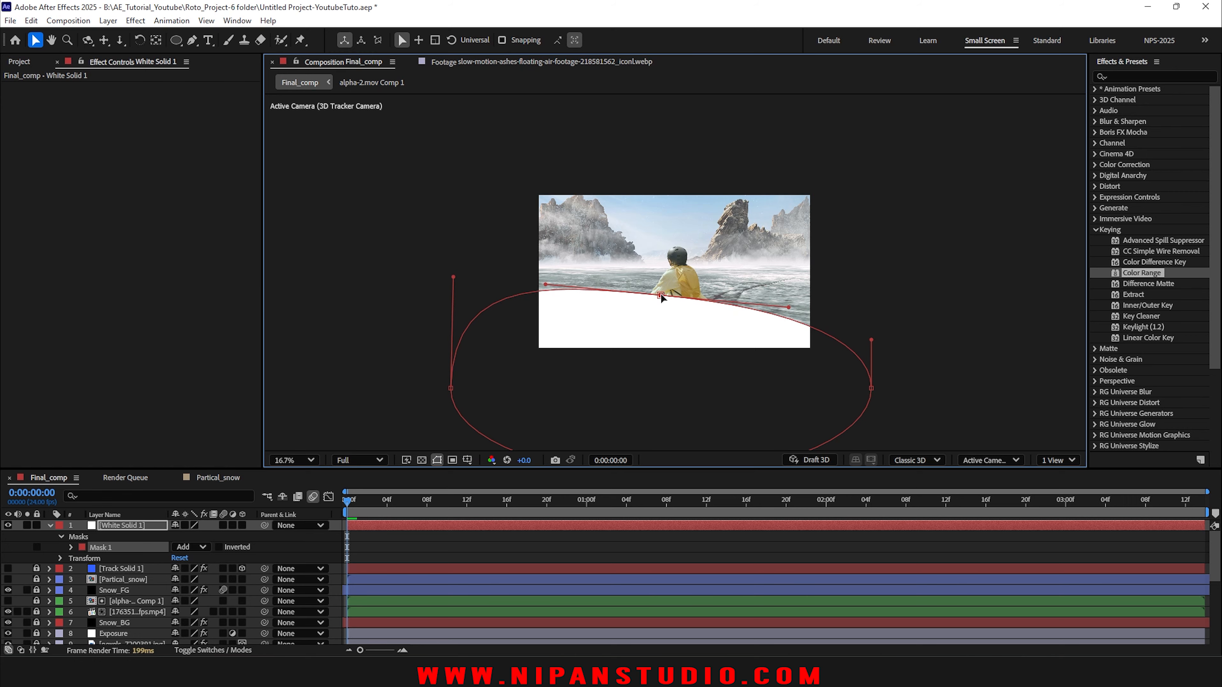
scroll(661, 295, "up", 4)
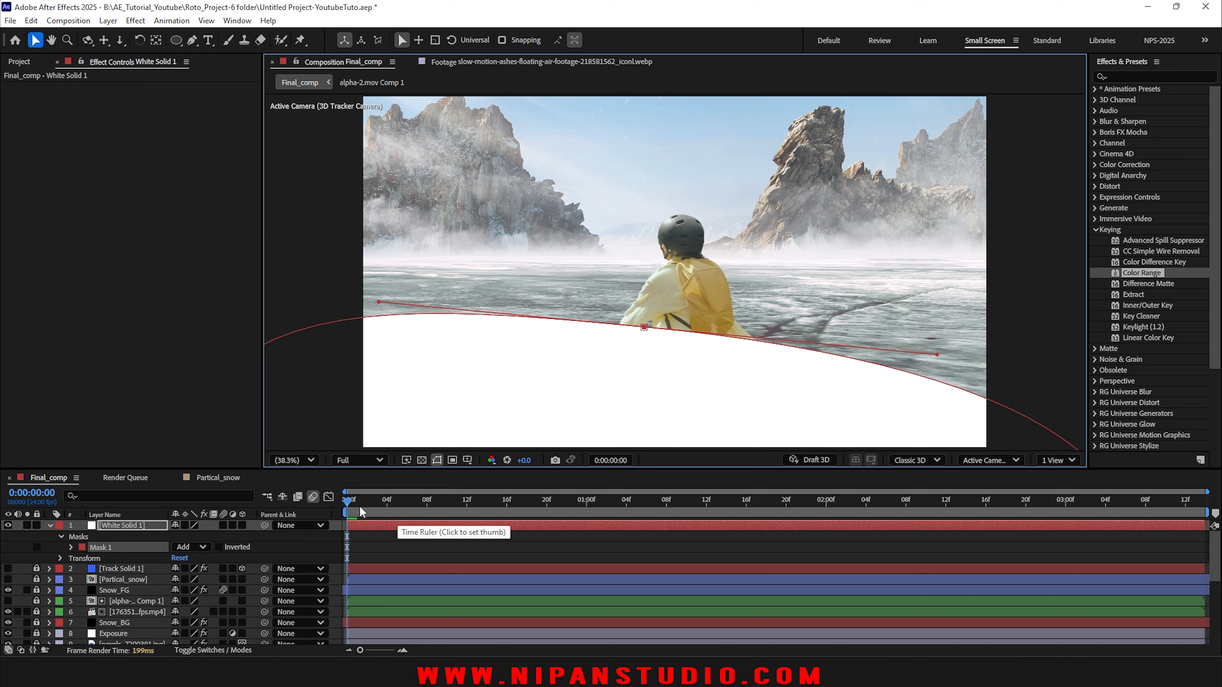
left_click(356, 524)
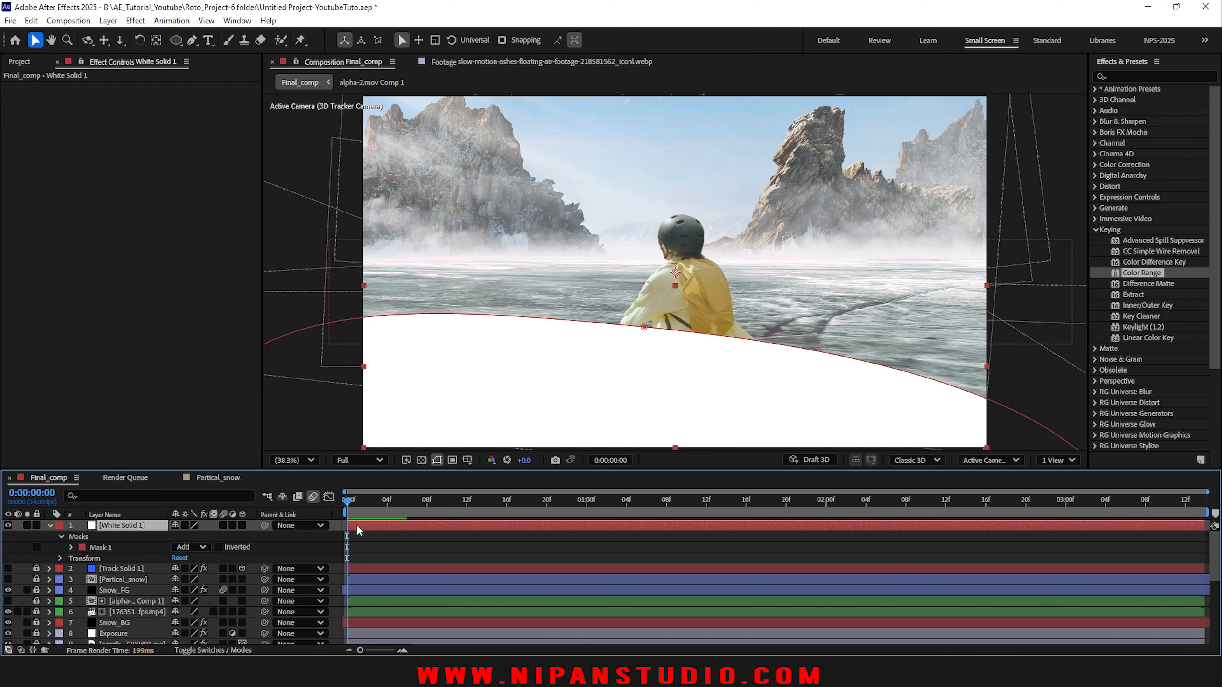
Step: Set the feather of the white solid's mask to 500 pixels
key("f")
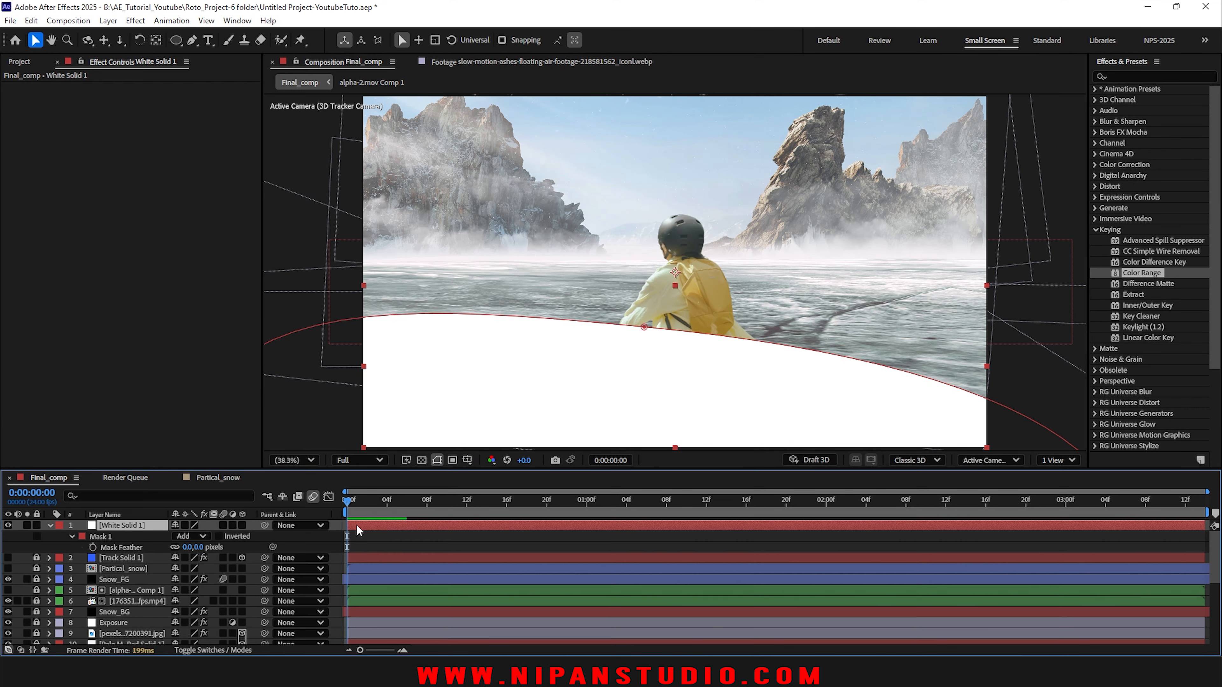
left_click(185, 547)
type("500")
key("Return")
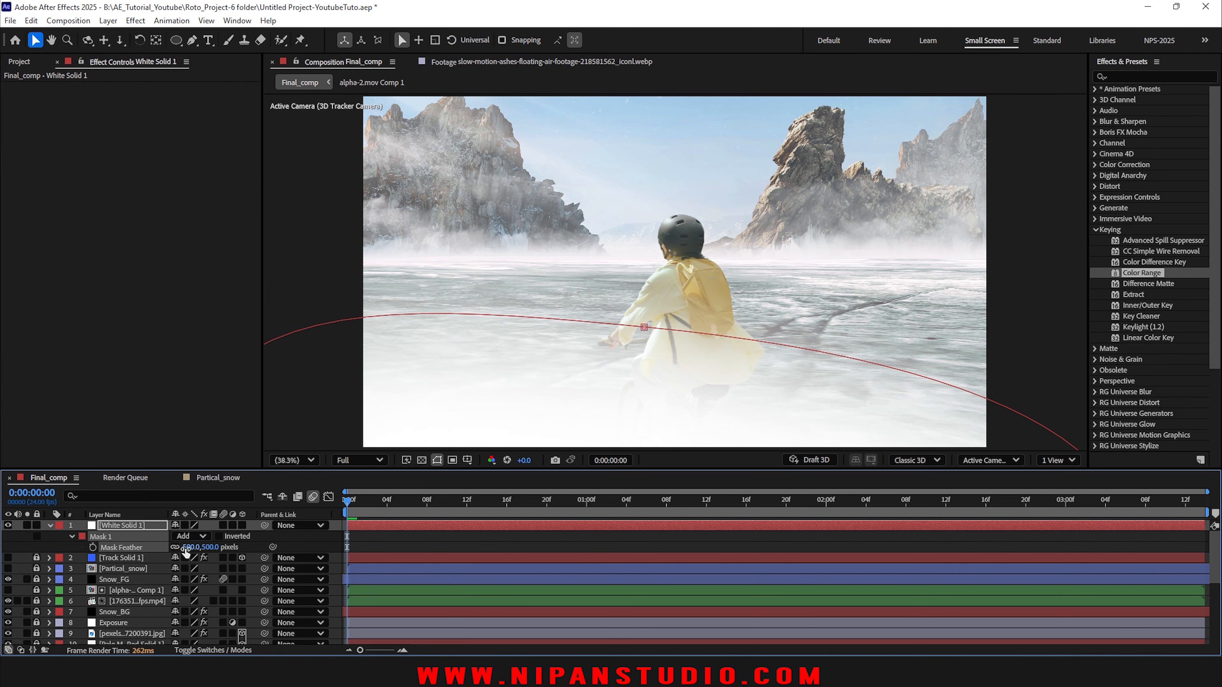
Step: Check the mask near the end of the timeline, nudge it slightly right and down, and save the project
left_click_drag(615, 501, 1195, 510)
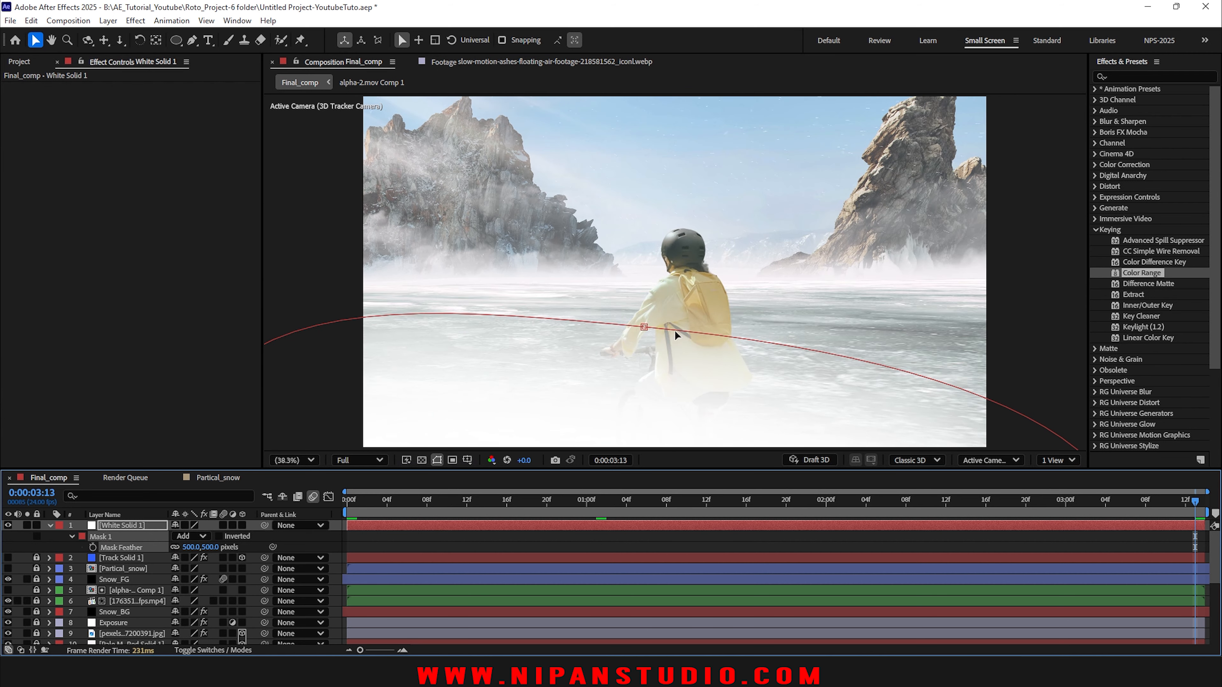
mouse_move(643, 329)
left_mouse_down()
mouse_move(652, 317)
mouse_move(644, 329)
left_mouse_up()
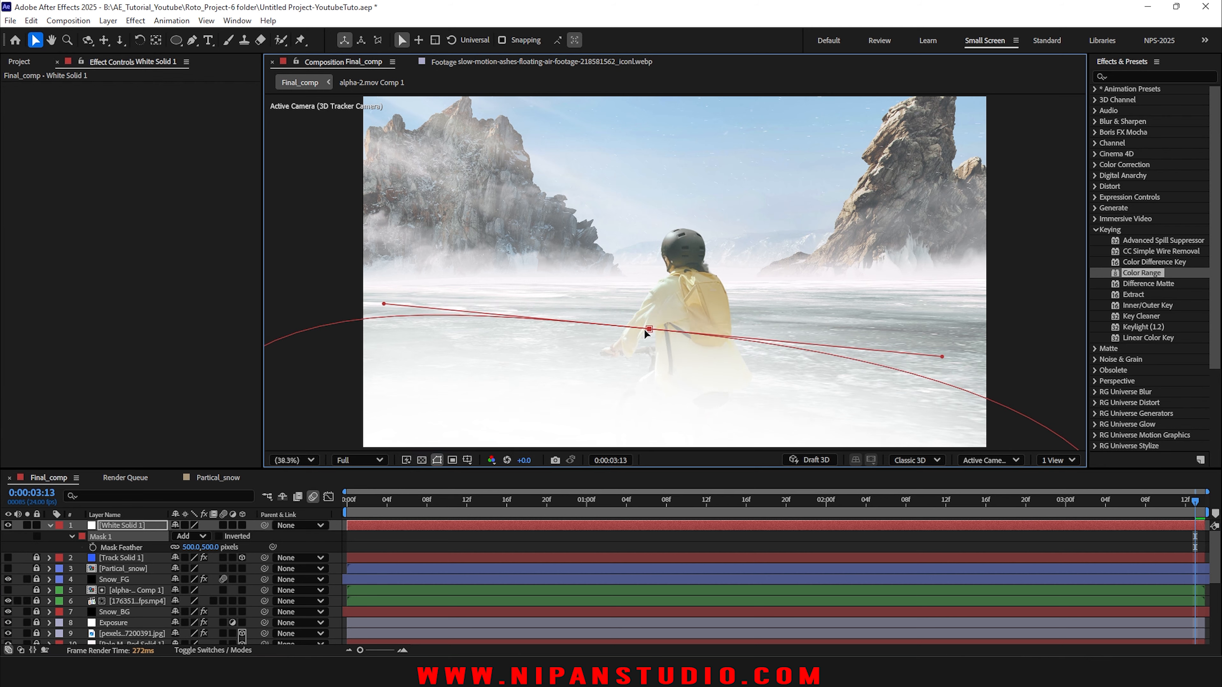
key("ctrl+s")
key("Home")
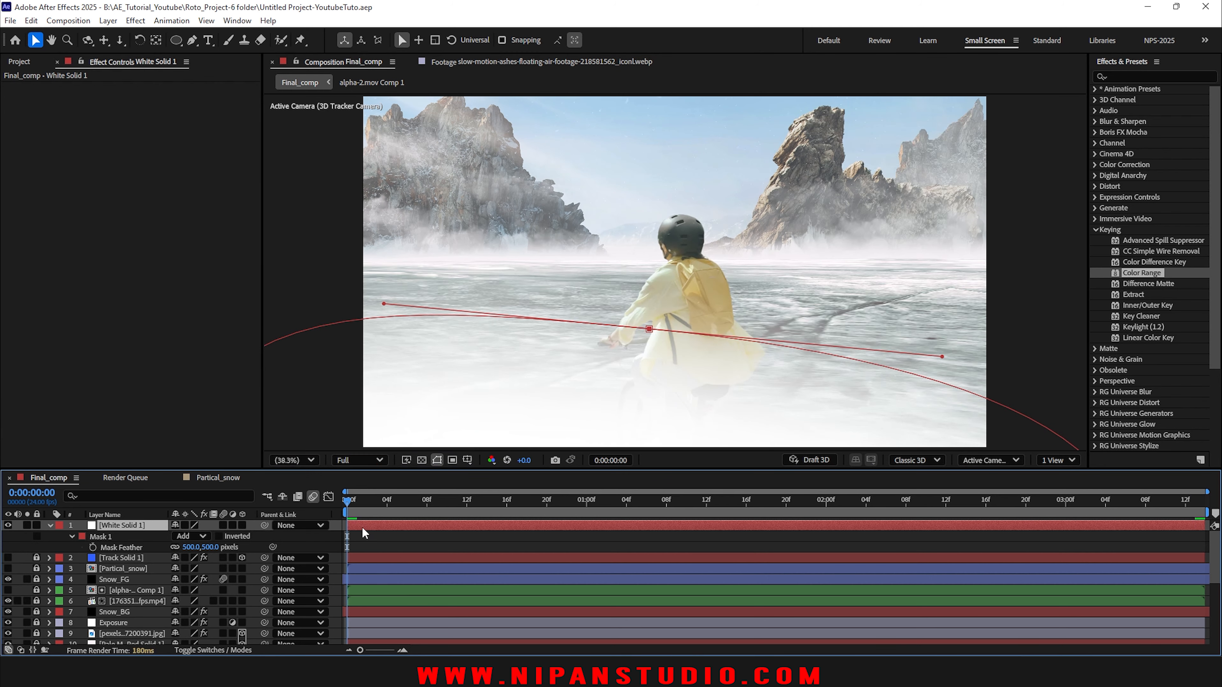
Step: Pre-compose the white solid as White Solid 1 Comp 1, moving all attributes into the new composition
left_click(361, 526)
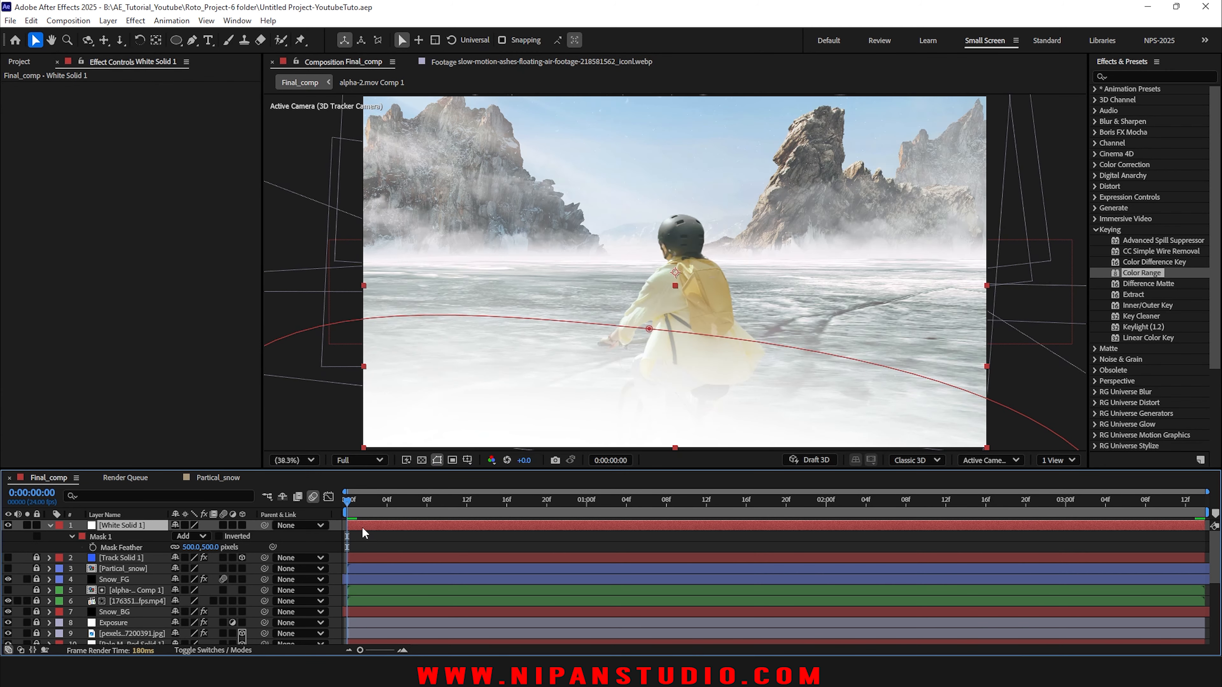
key("ctrl+shift+c")
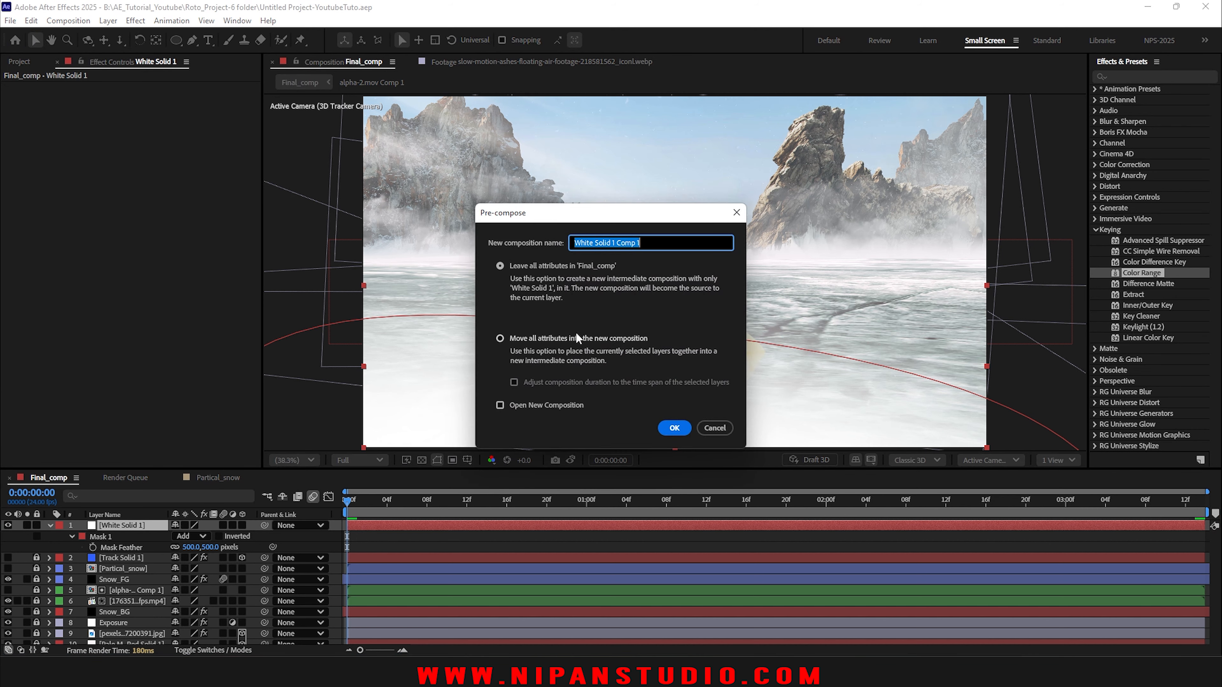
left_click(526, 339)
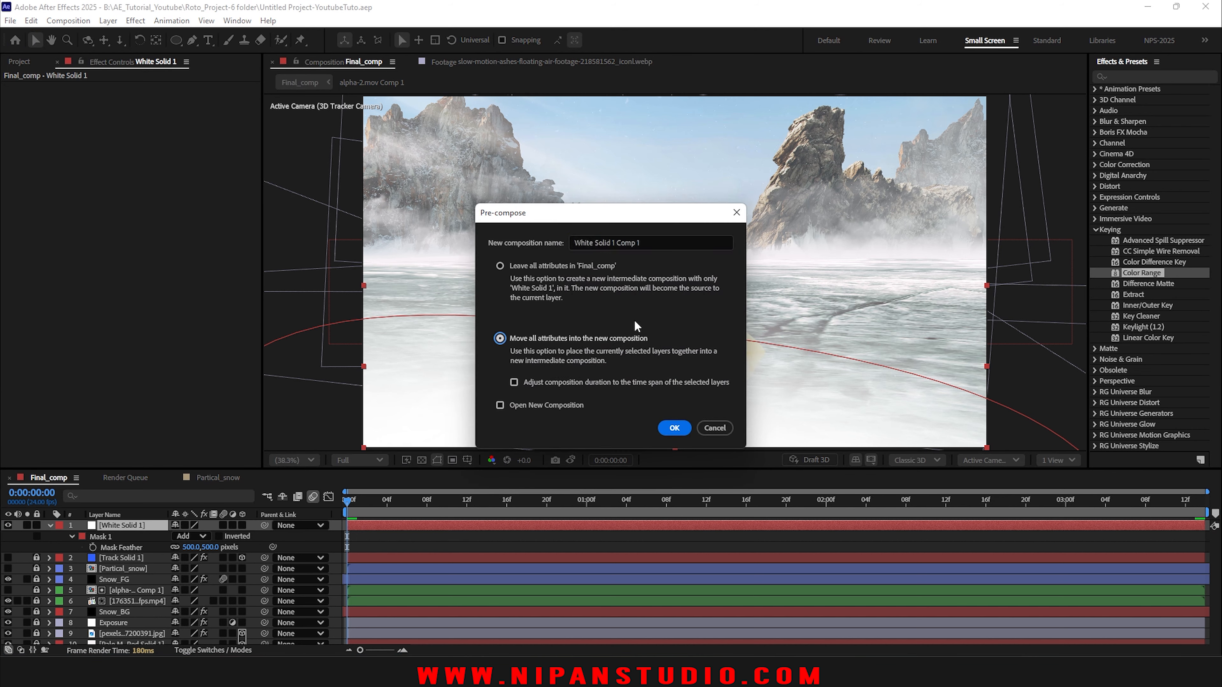
left_click(674, 428)
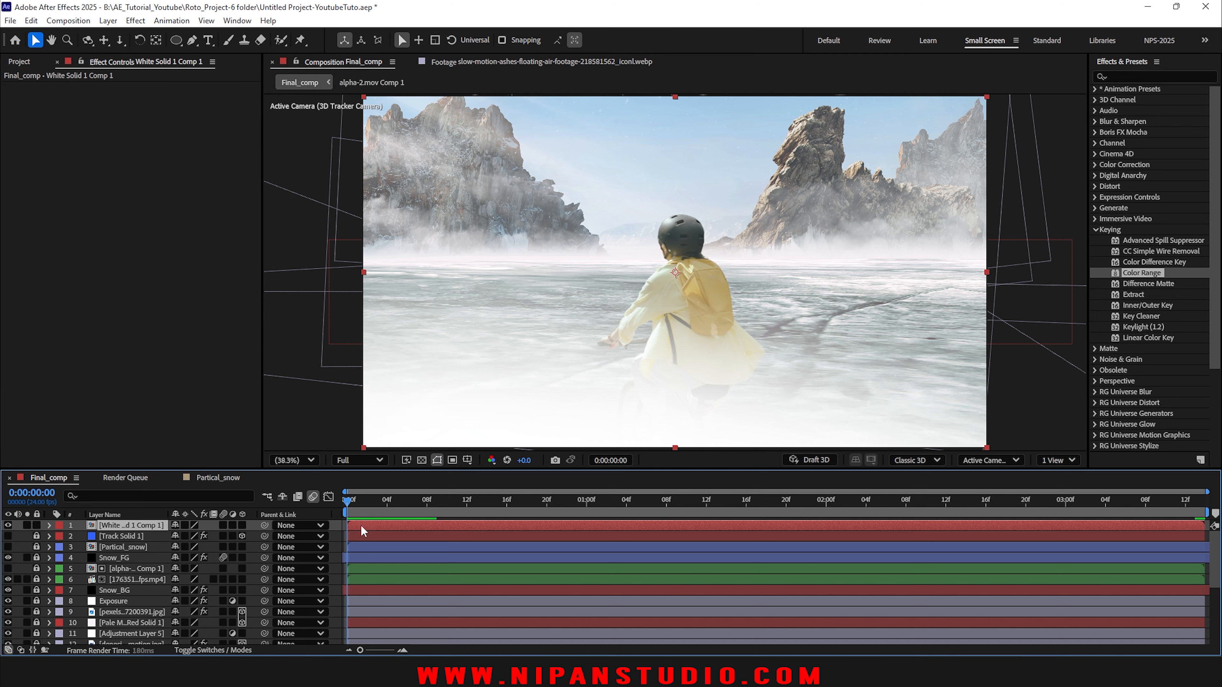
Step: Open White Solid 1 Comp 1 and examine its feathered edge with the transparency grid on and off
double_click(361, 526)
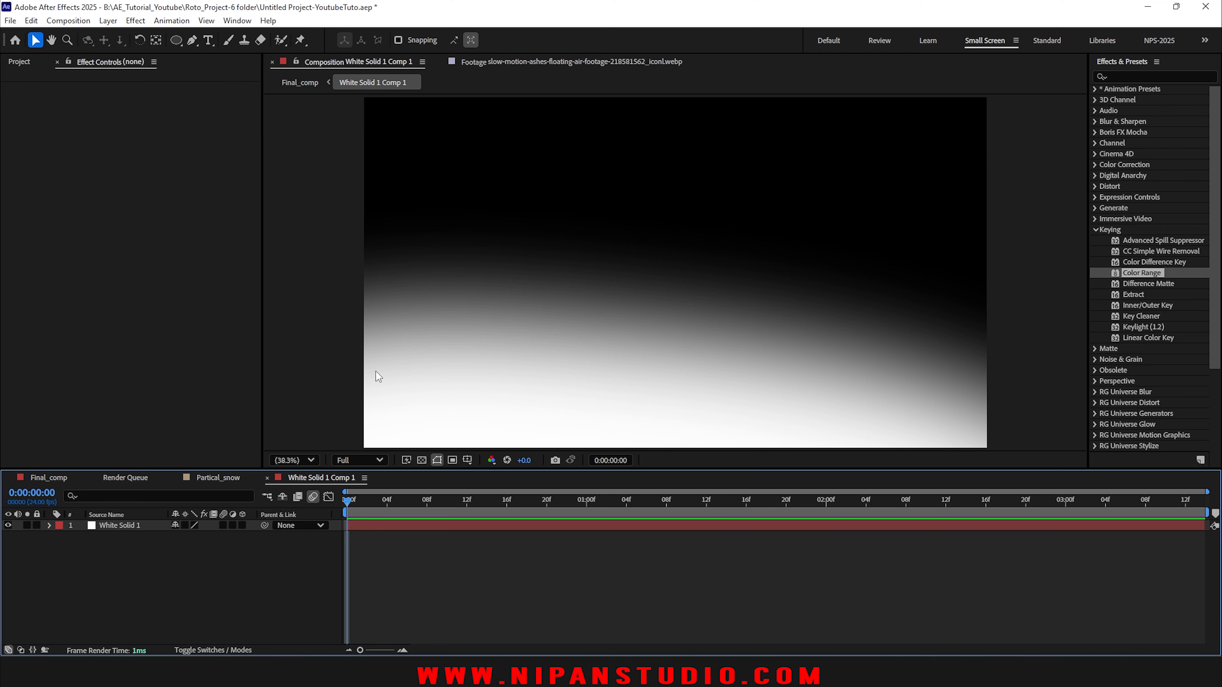
left_click(421, 460)
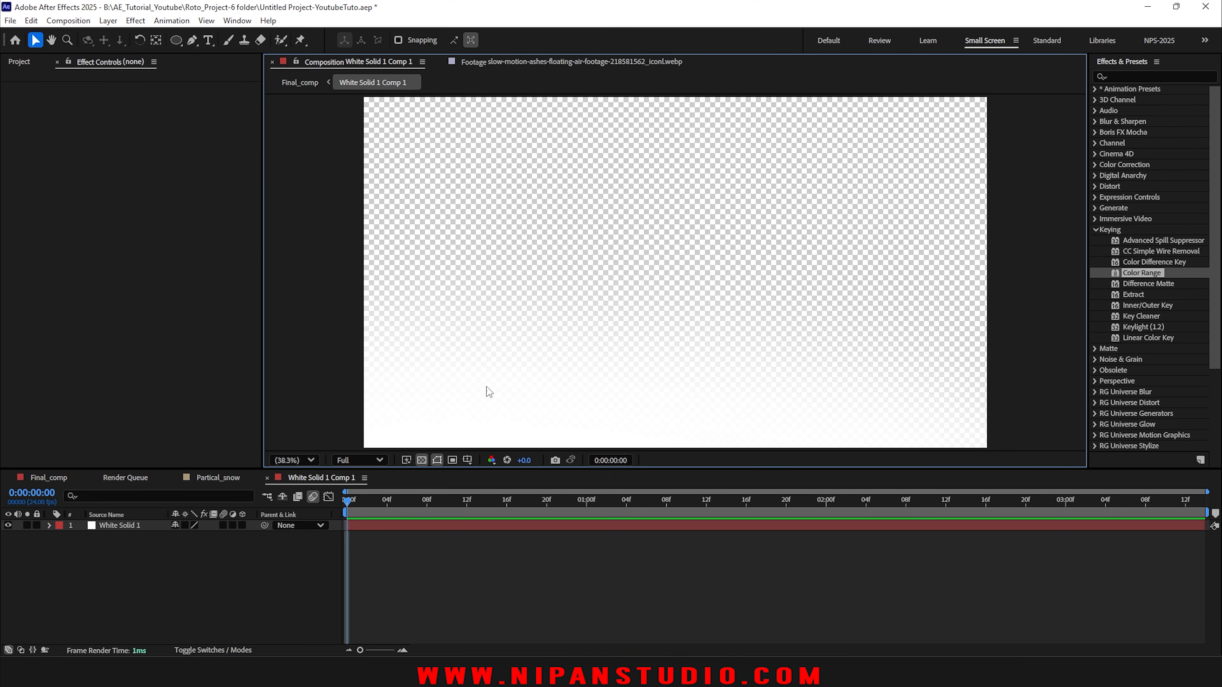
left_click(421, 460)
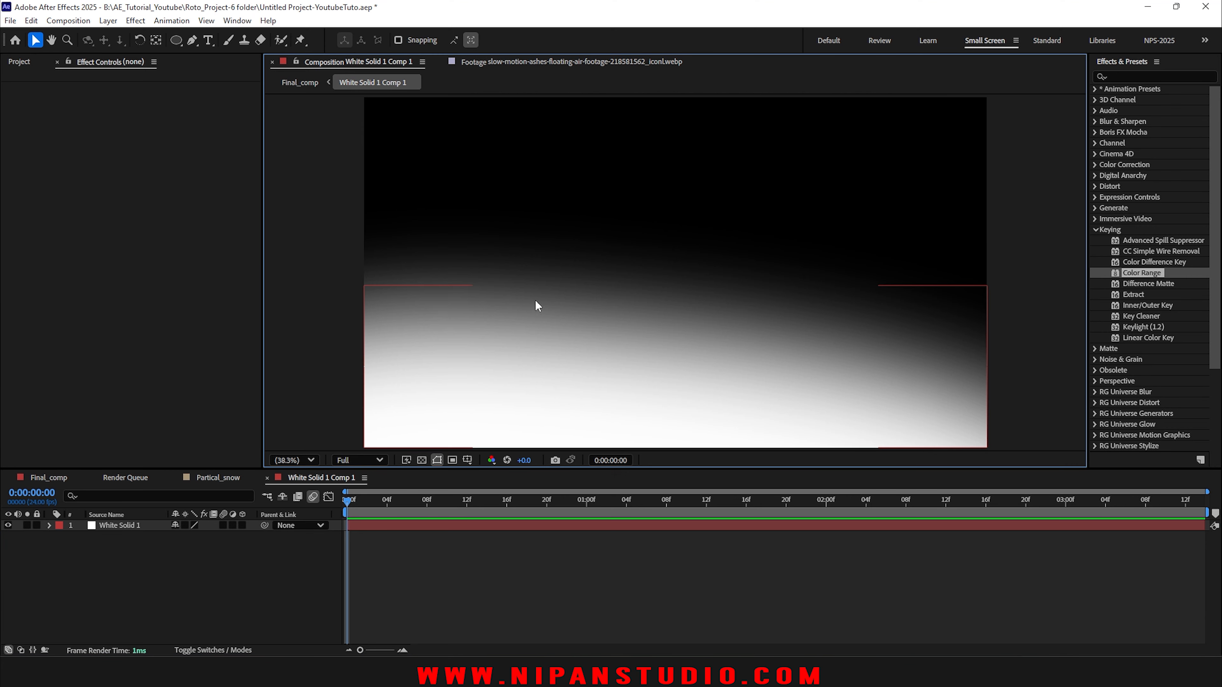
left_click(421, 461)
left_click(421, 461)
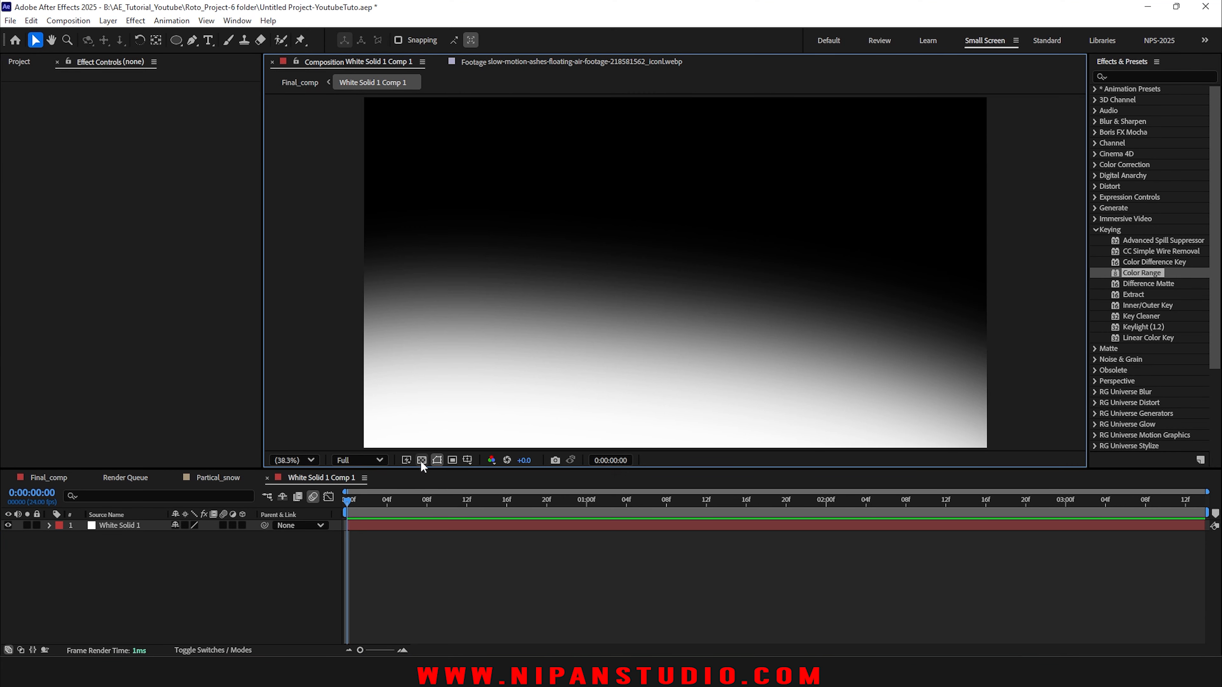
Step: Create a black 2560 x 1440 px solid in the precomp and place it beneath White Solid 1
right_click(122, 581)
mouse_move(219, 413)
left_click(336, 453)
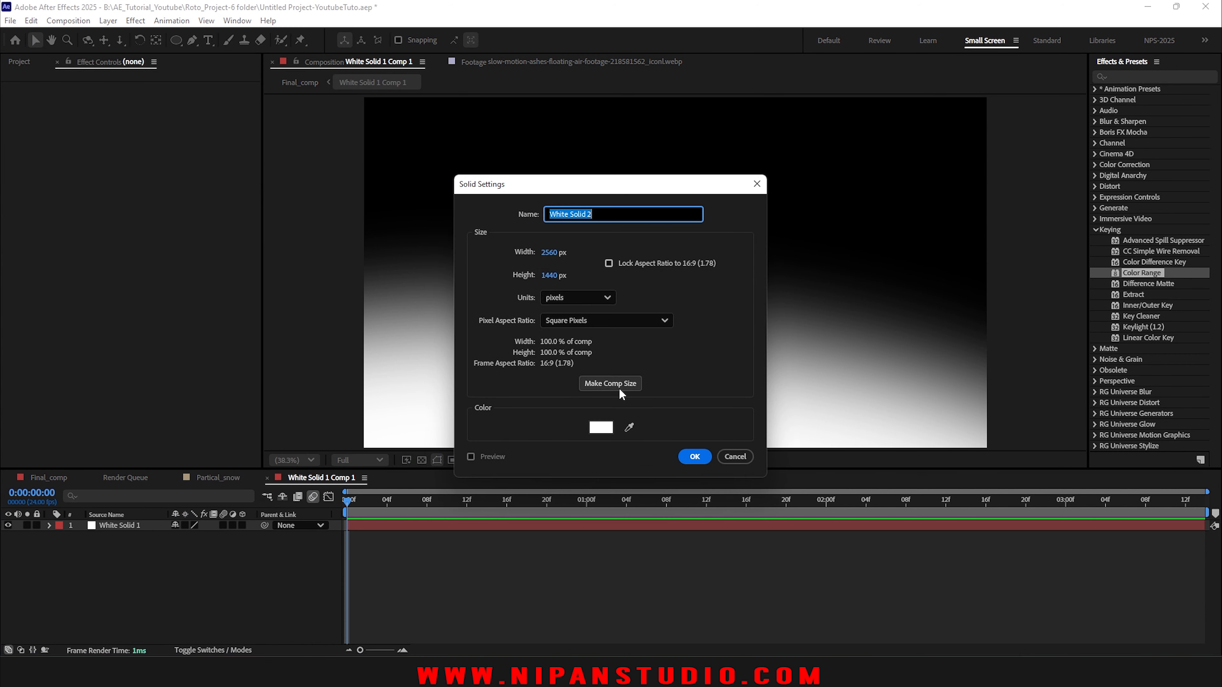
left_click(597, 423)
left_click_drag(581, 382, 335, 476)
key("Return")
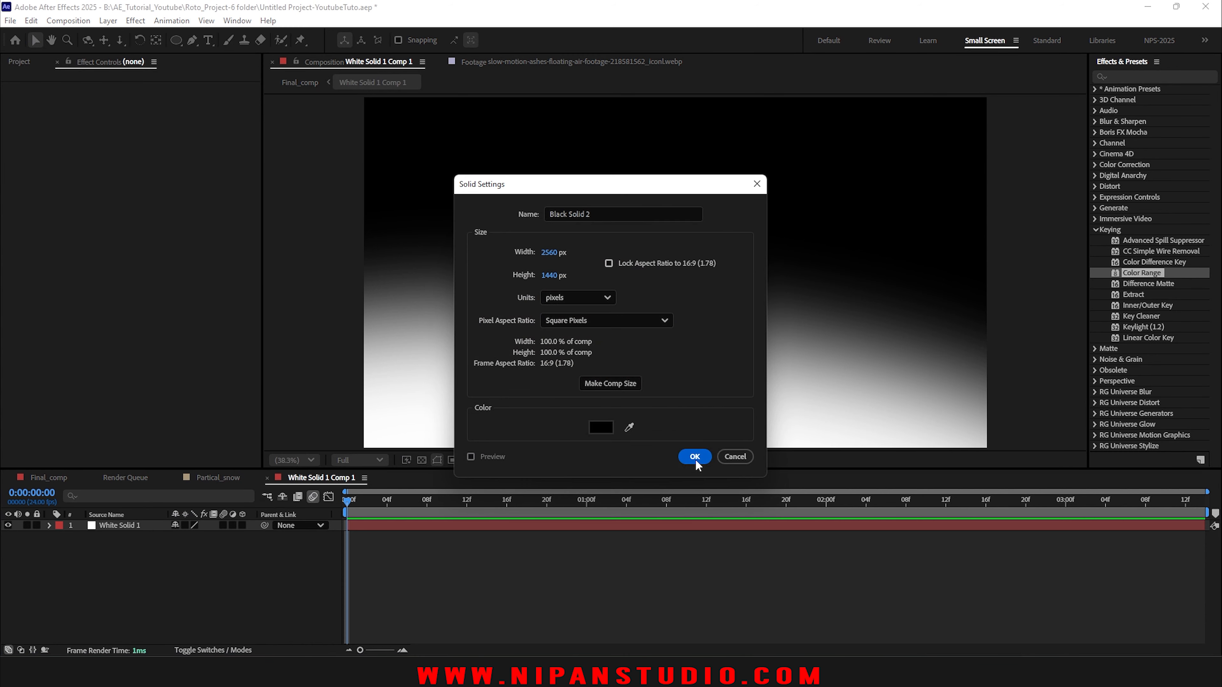
left_click(694, 457)
left_click_drag(121, 522, 113, 565)
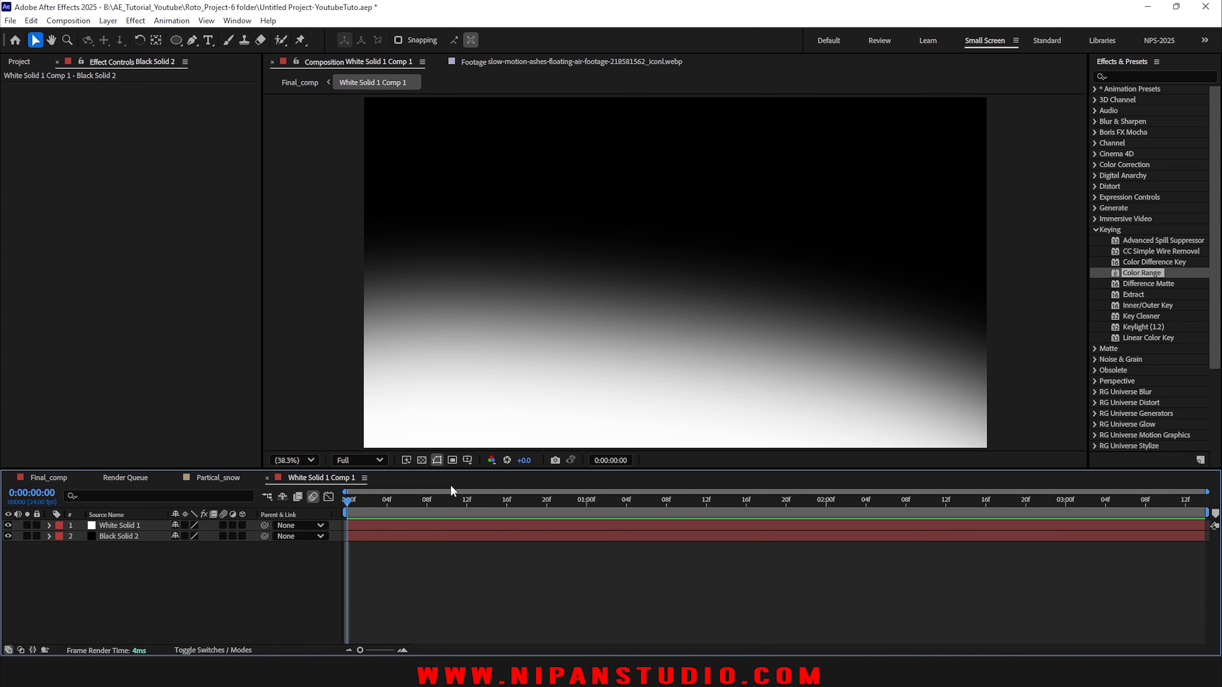
Step: In Final_comp, hide the precomposed white solid layer, rename it Blur map, and save the project
left_click(50, 479)
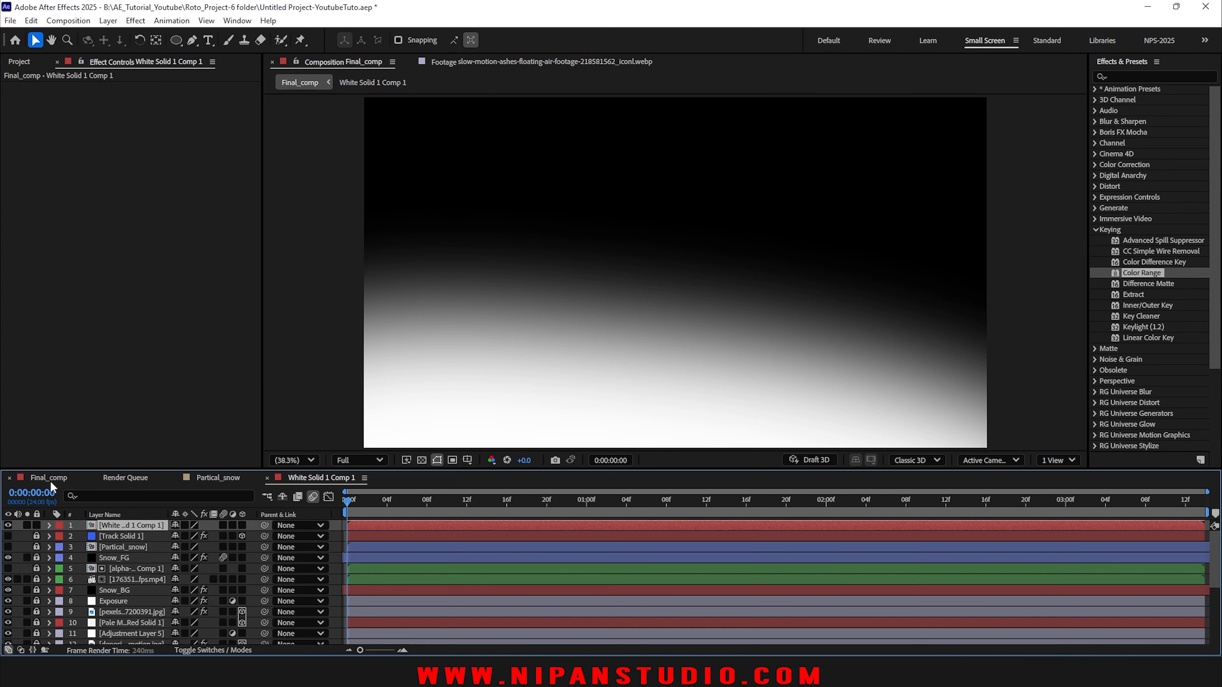
left_click(8, 525)
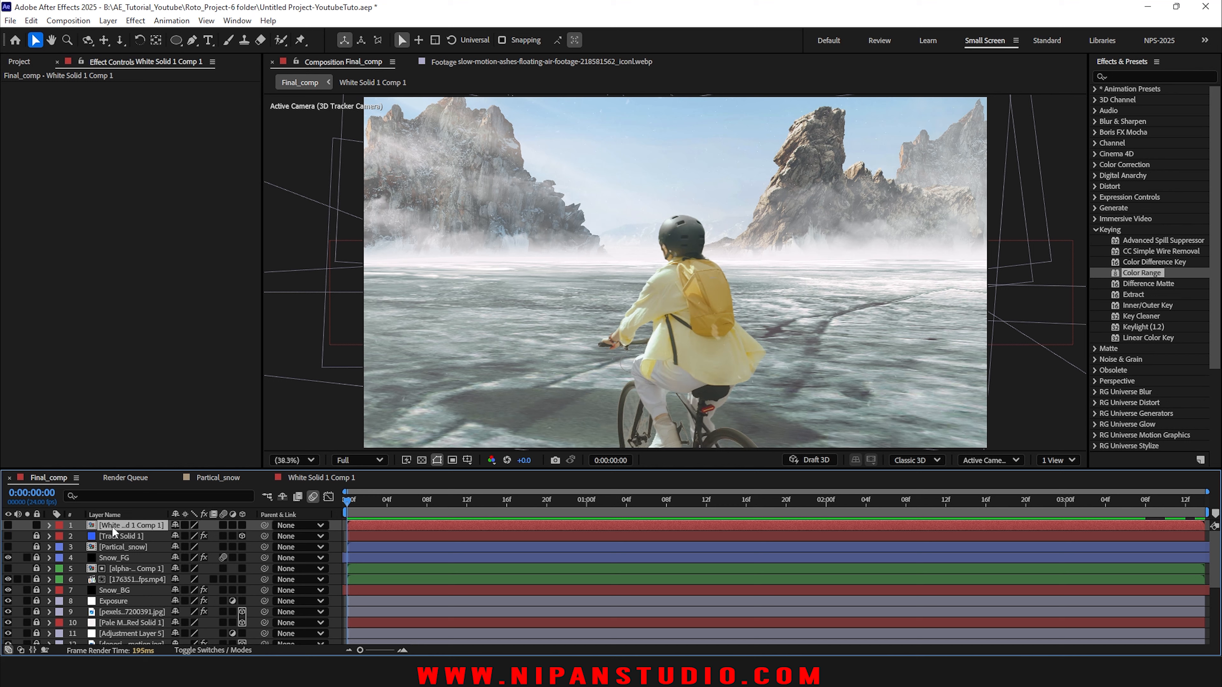
key("apostrophe")
key("apostrophe")
key("Return")
type("Blur ")
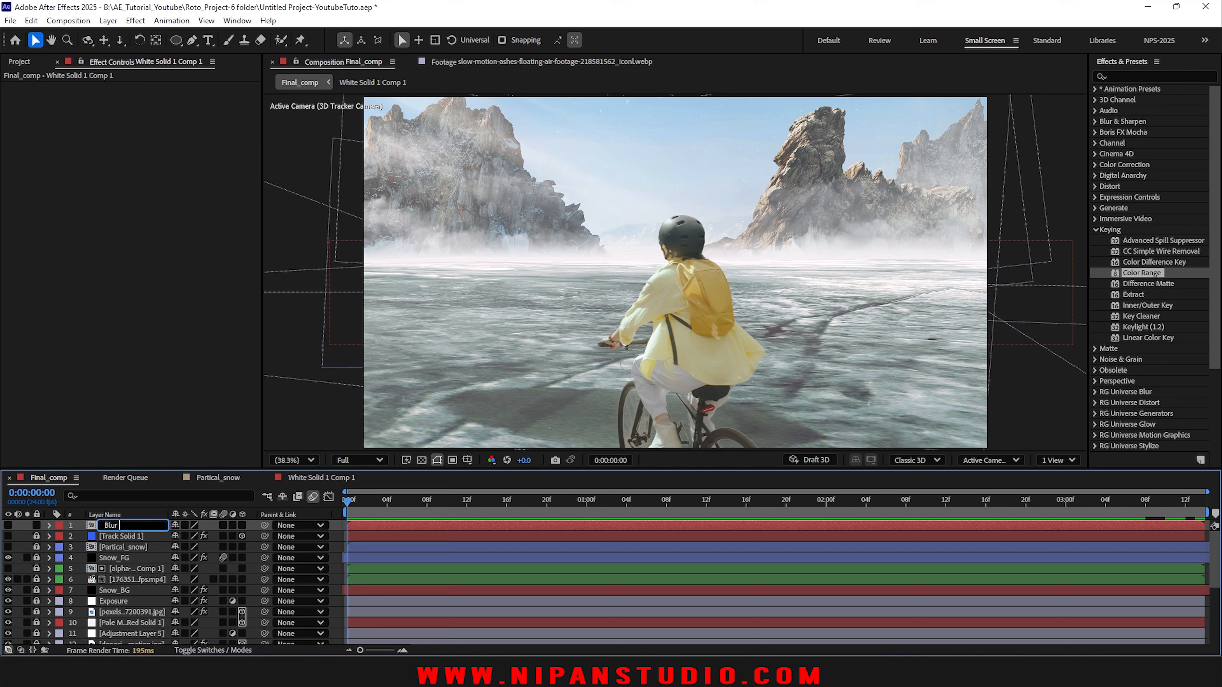
type("map")
key("Return")
key("ctrl+s")
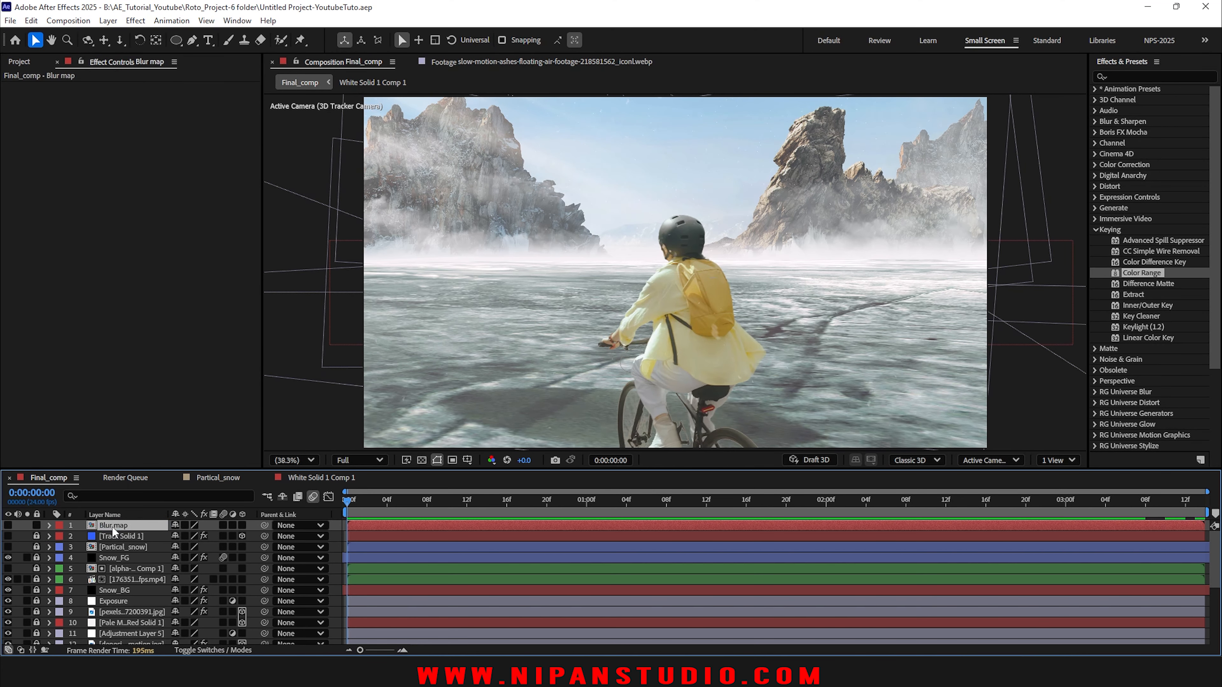
Step: Create a new adjustment layer above the Blur map layer
right_click(115, 578)
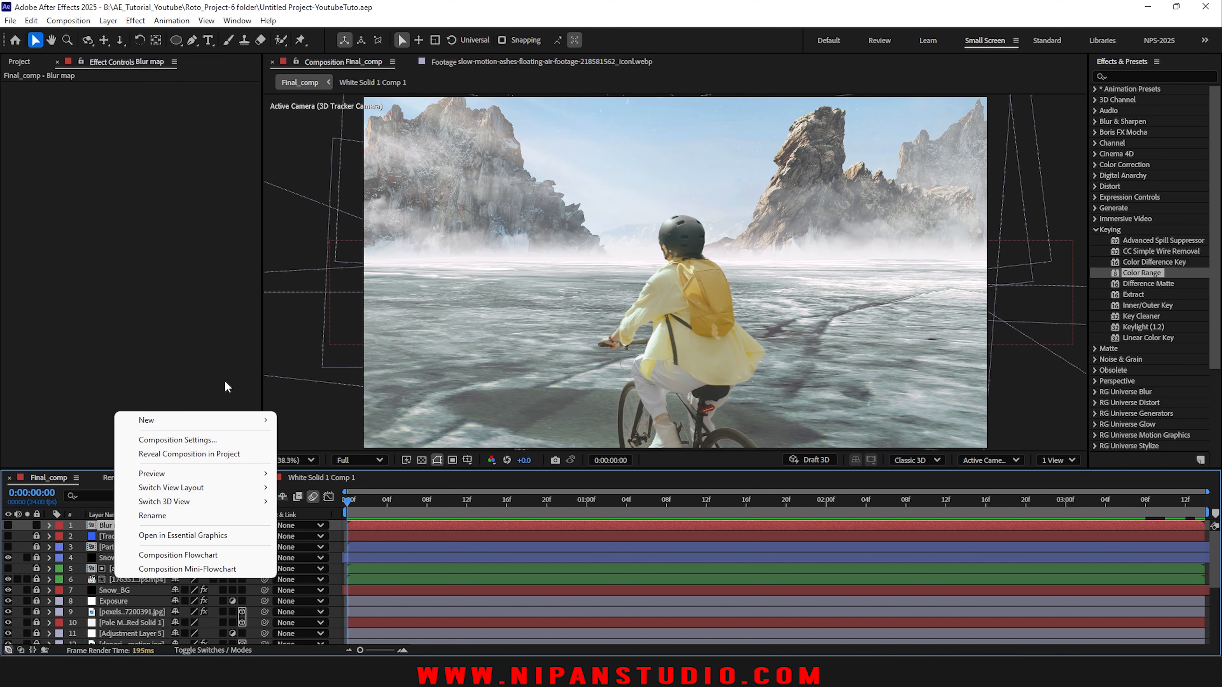
mouse_move(162, 423)
left_click(385, 524)
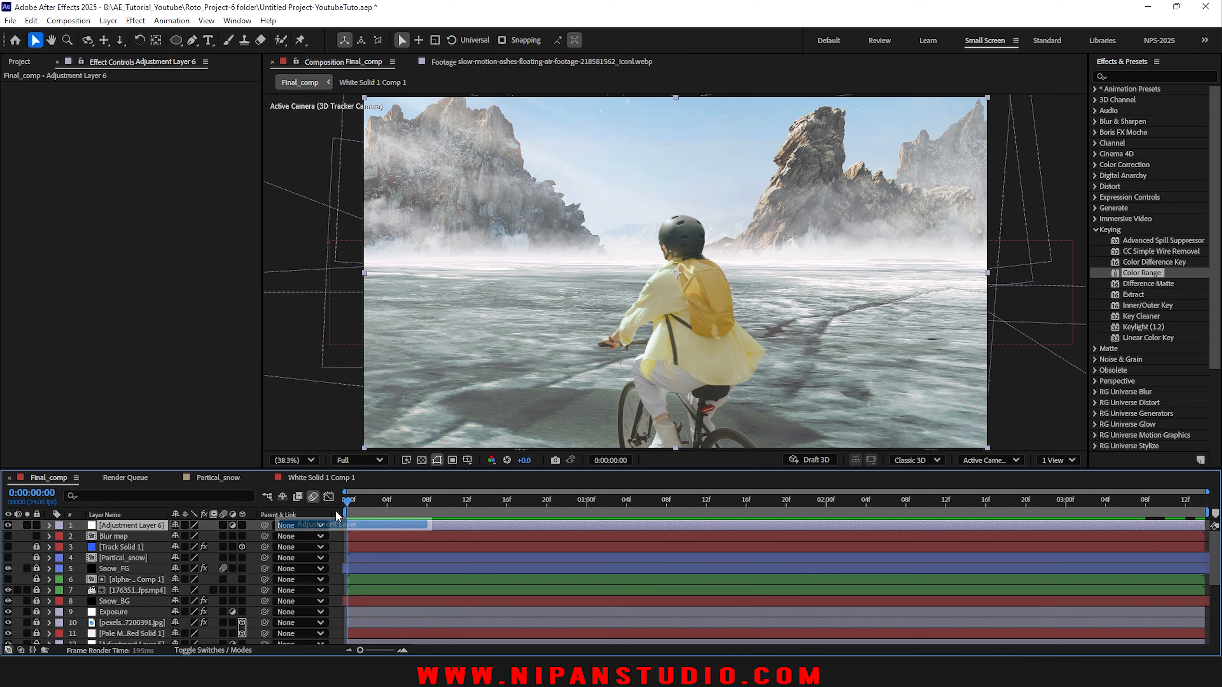
Step: Label the new adjustment layer and Blur map Fuchsia and move both between the cyclist footage and Snow_BG
left_click(111, 541)
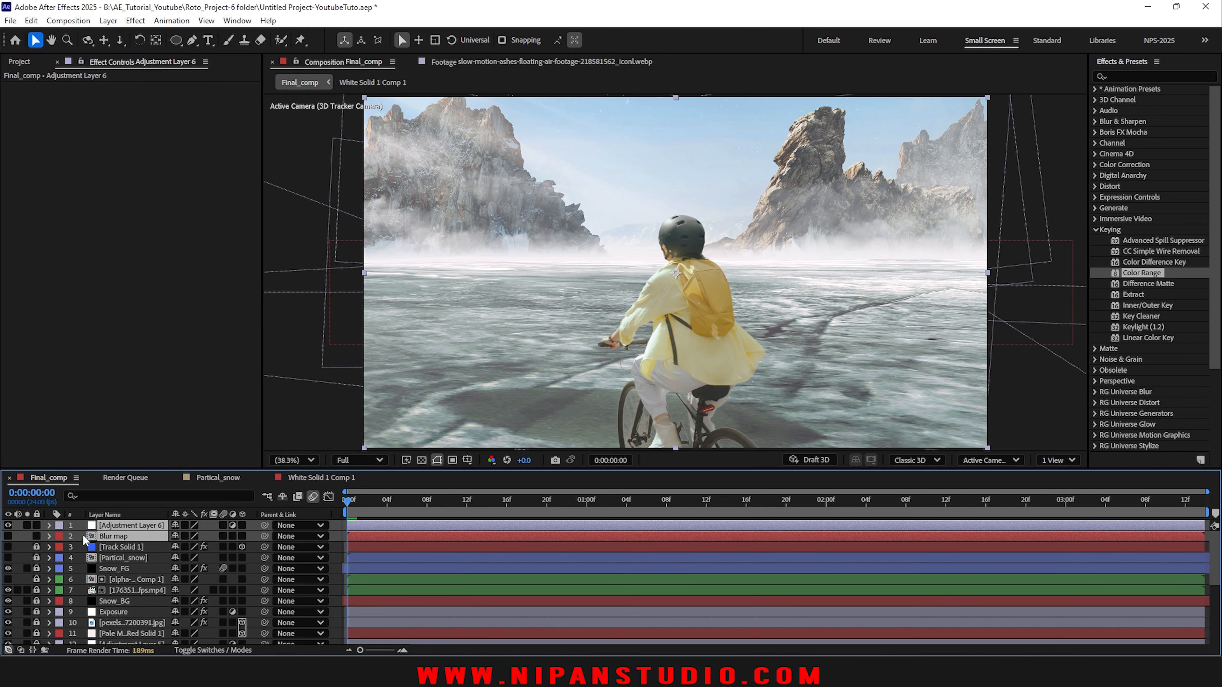
left_click(60, 537)
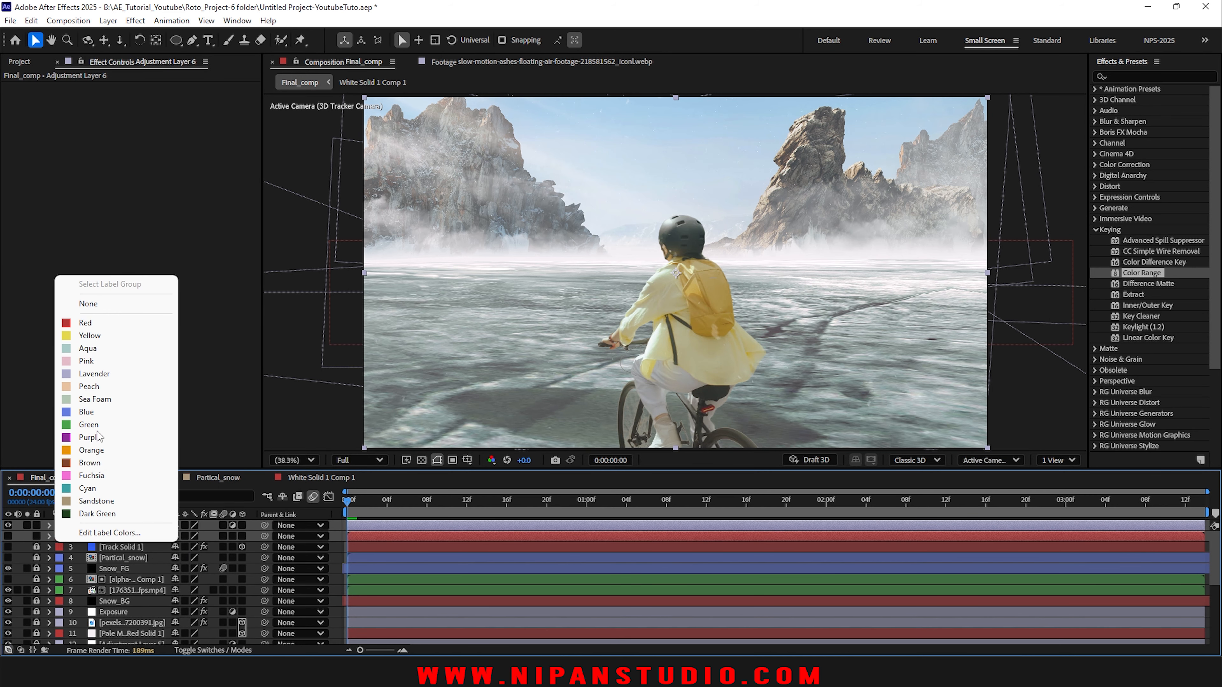
left_click(87, 477)
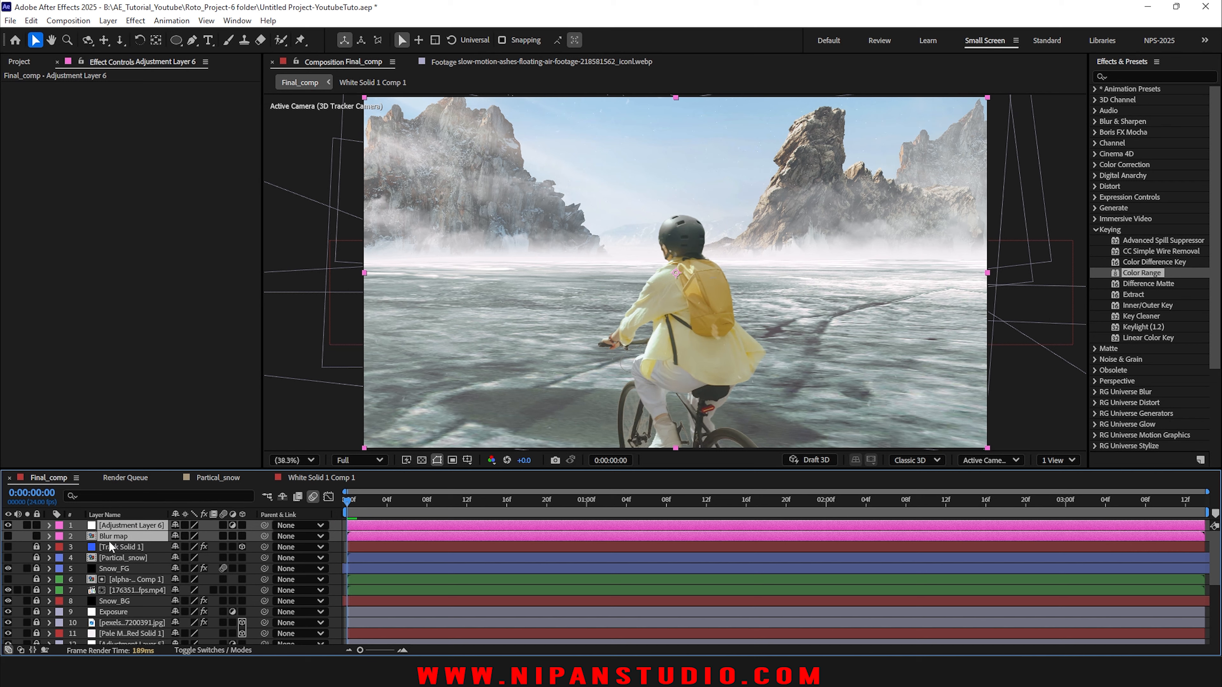
left_click_drag(110, 542, 107, 595)
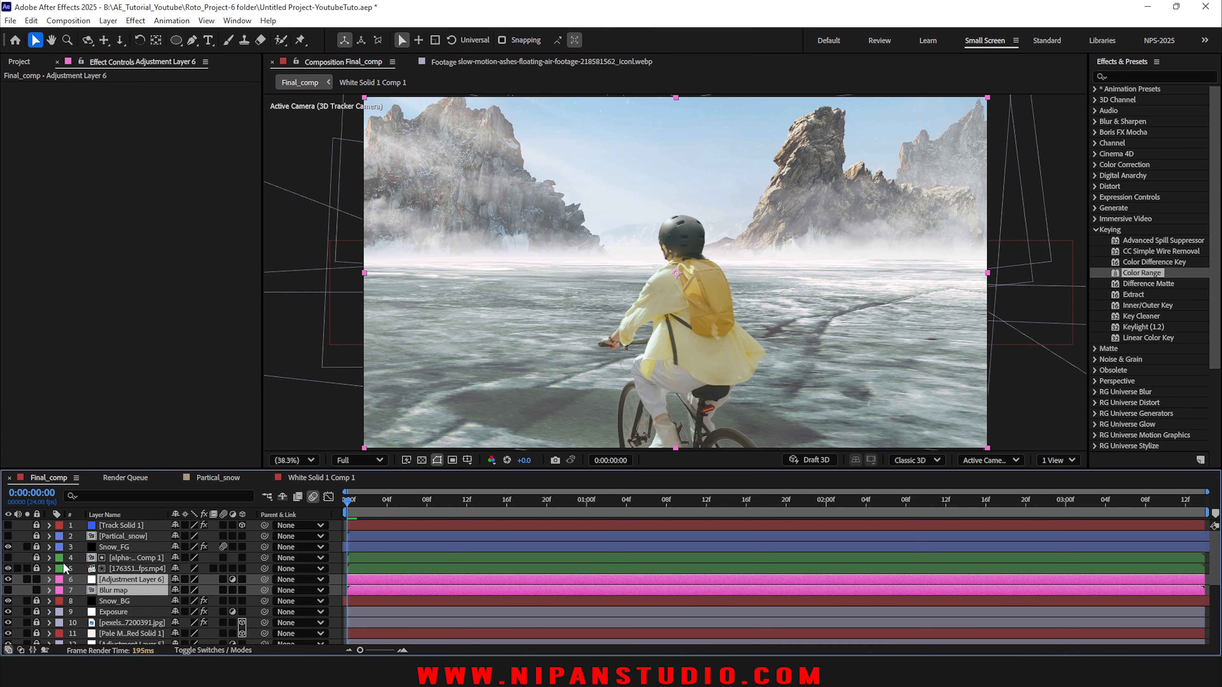
Step: Apply the Camera Lens Blur effect to the adjustment layer above Blur map
left_click(123, 580)
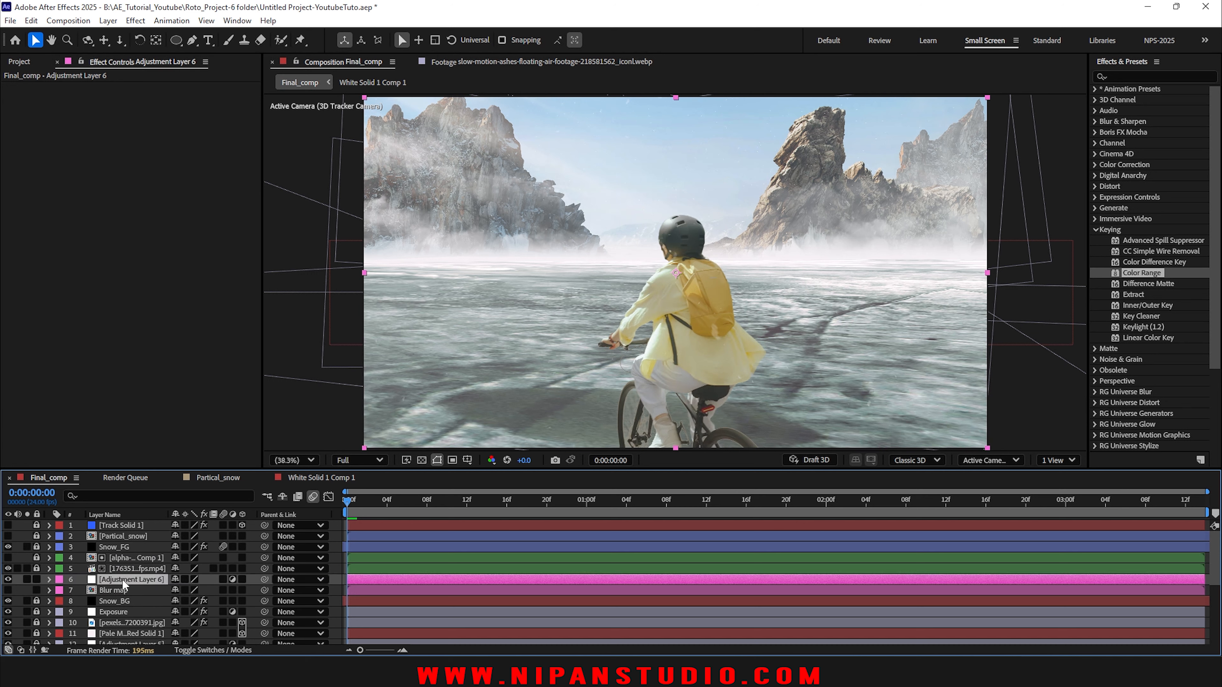
left_click(1095, 122)
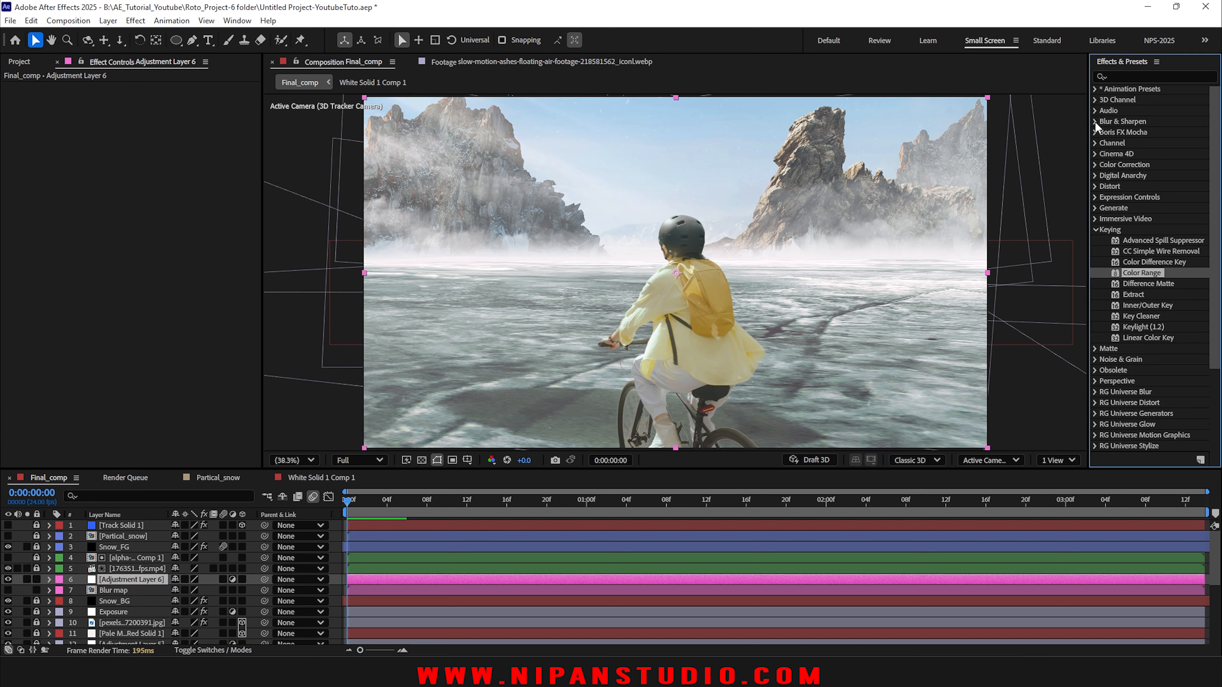
left_click_drag(1141, 144, 113, 578)
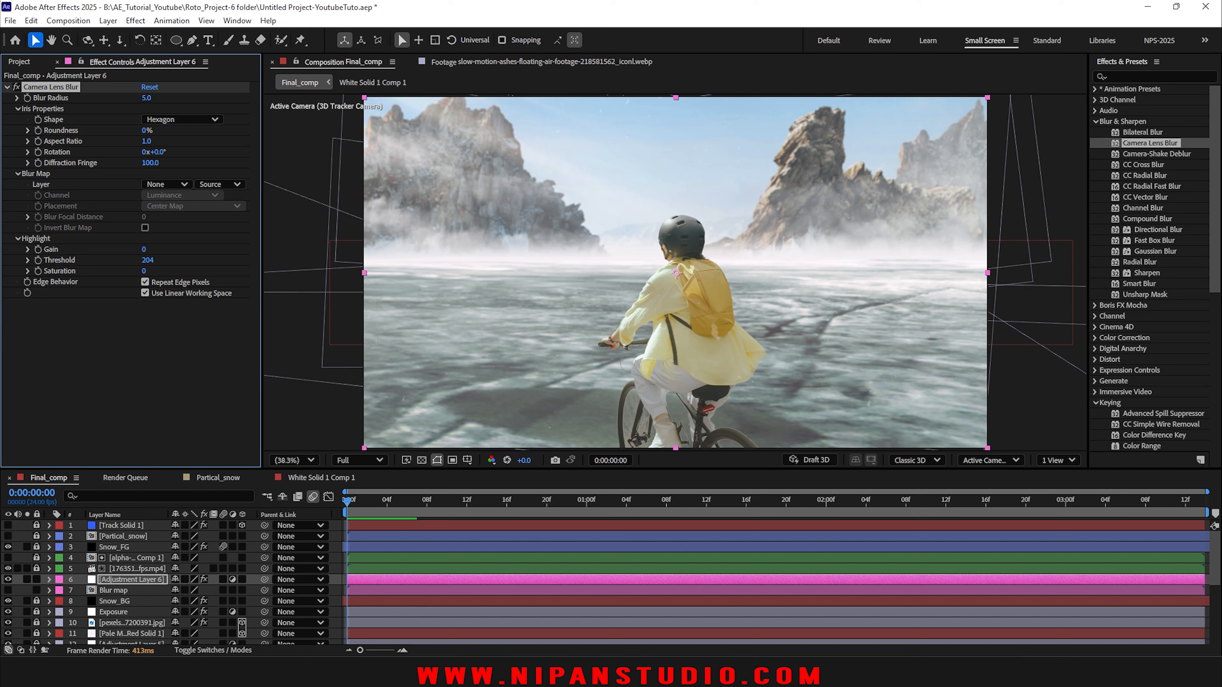
Step: Set the Camera Lens Blur's blur map layer to Blur map, invert the map, and inspect the blurred background
left_click(161, 187)
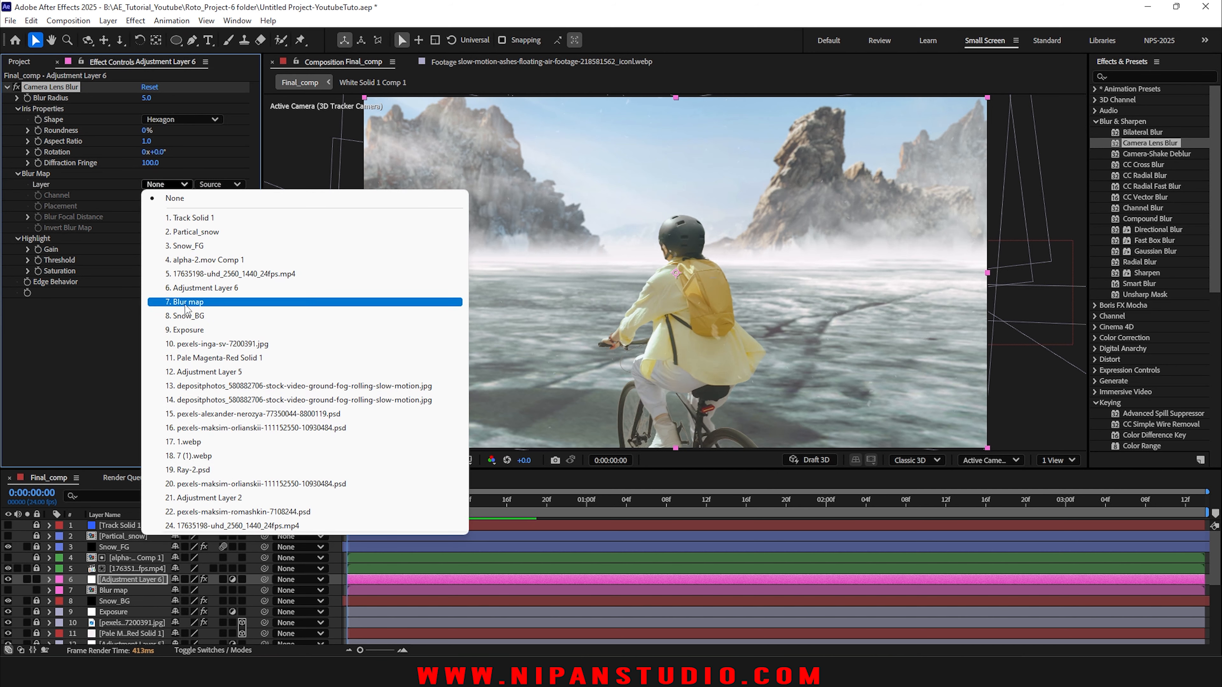
left_click(172, 302)
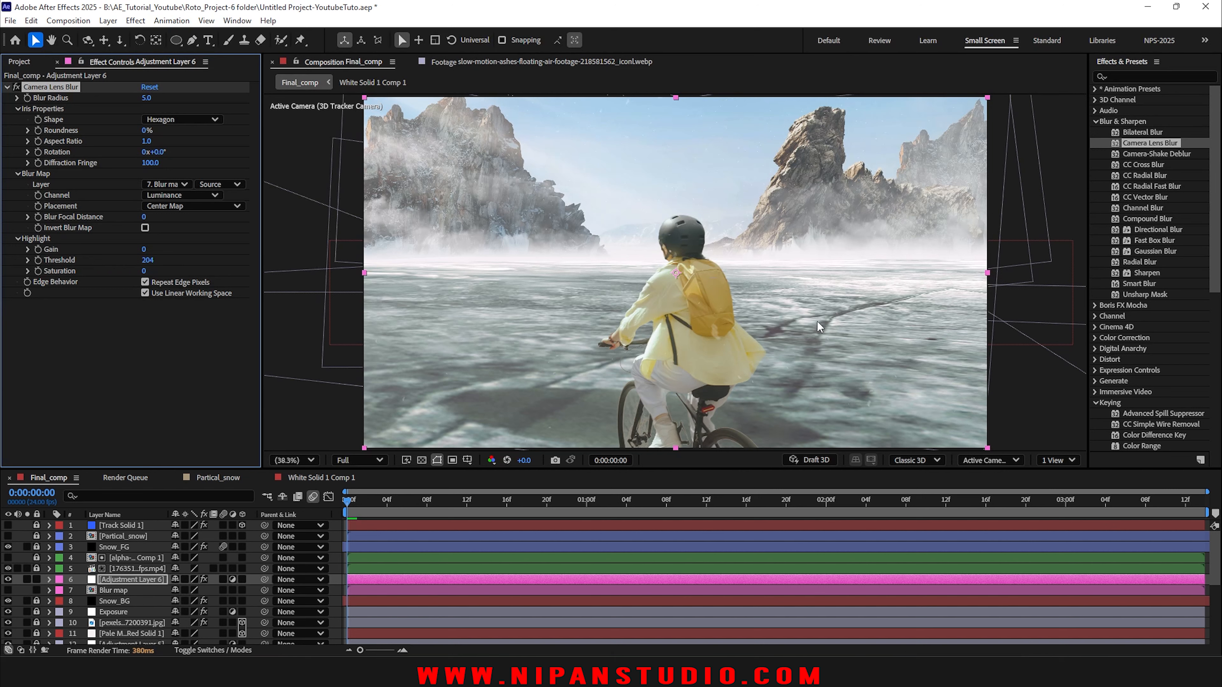
left_click(145, 228)
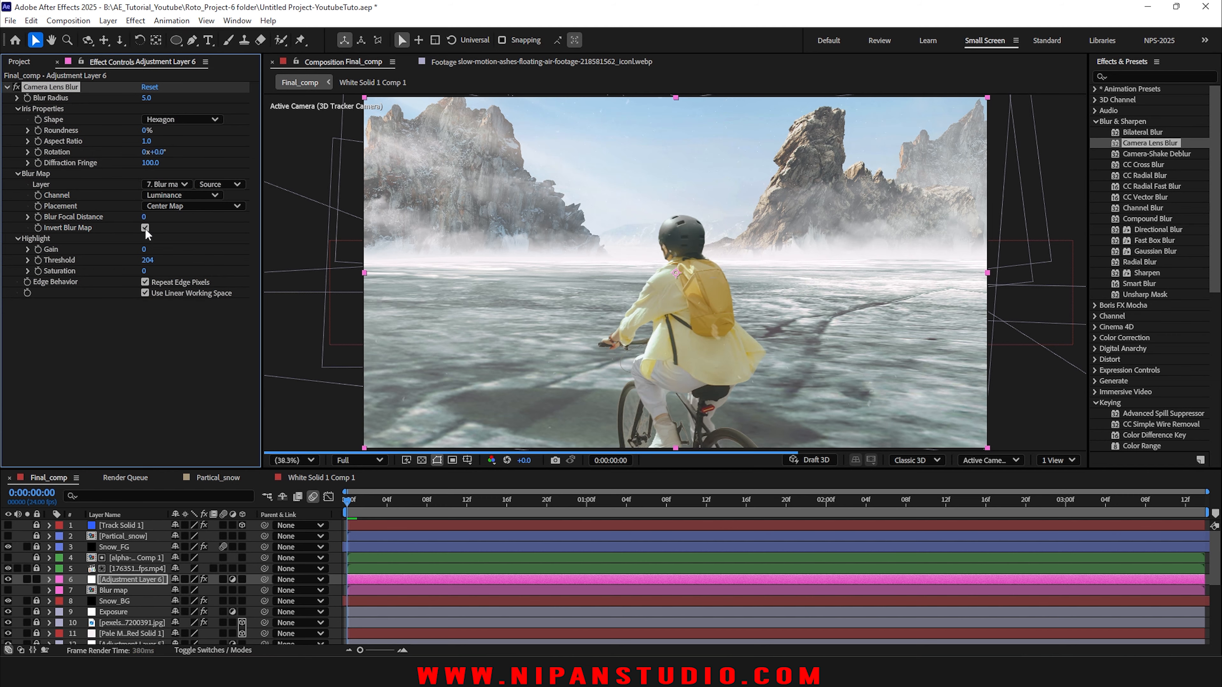
scroll(831, 222, "up", 2)
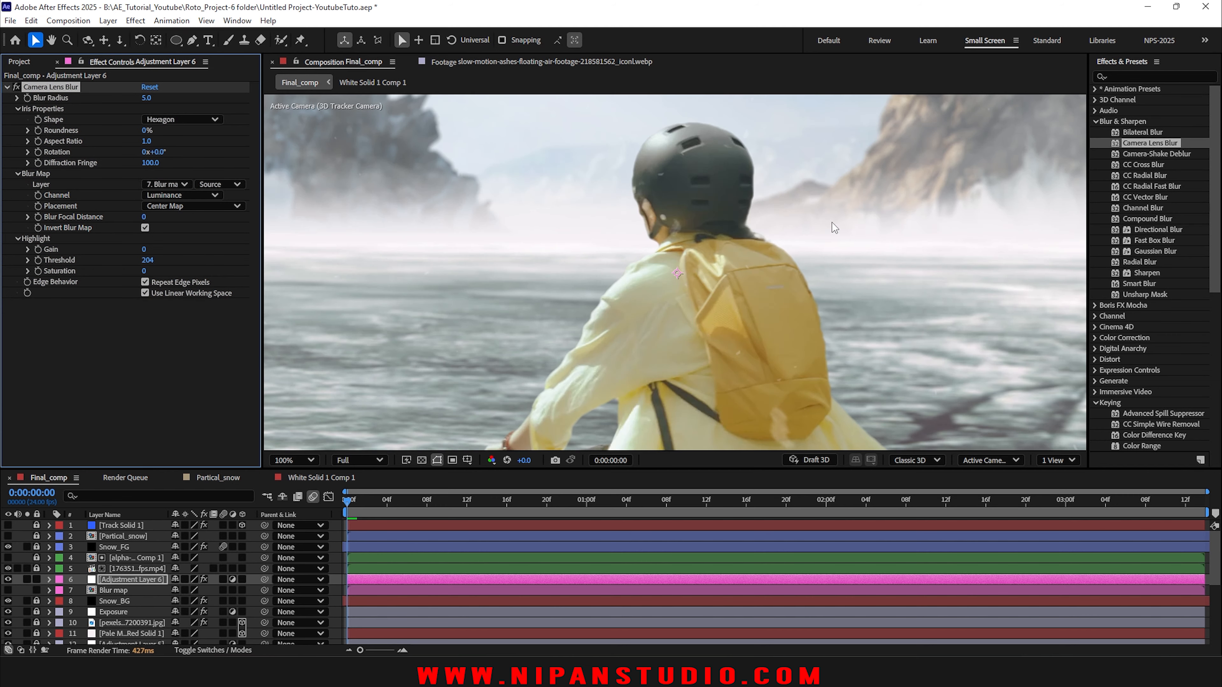
key("space")
left_click_drag(861, 255, 602, 431)
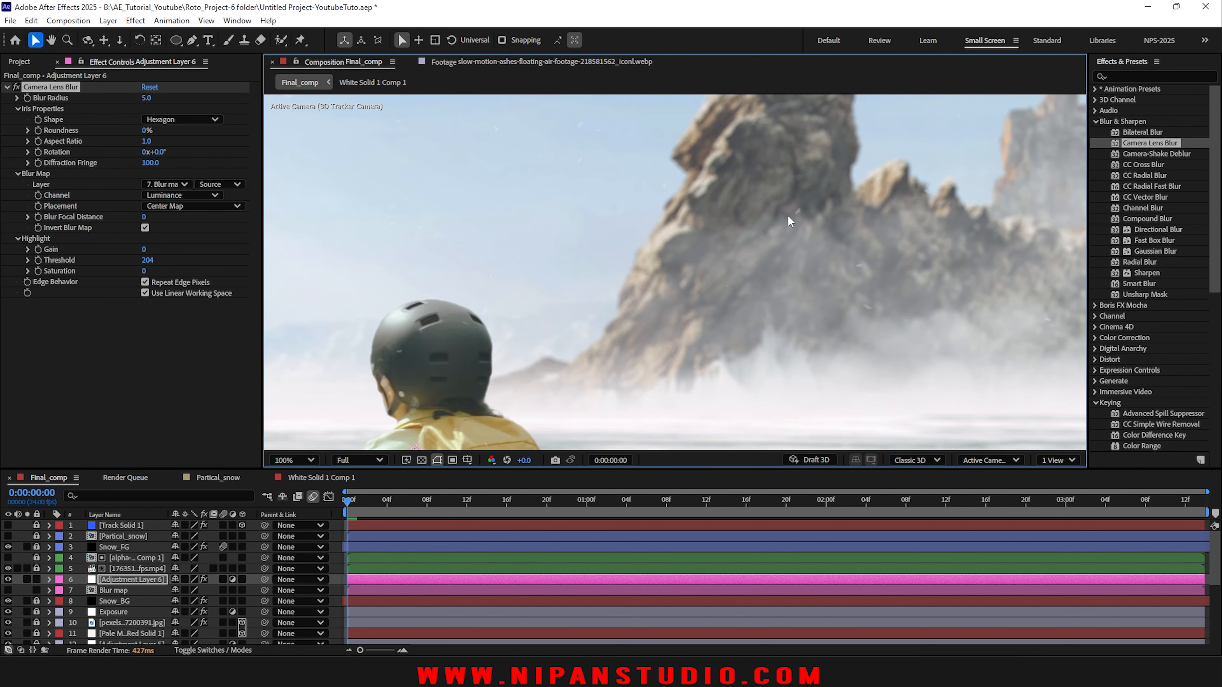
key("shift+slash")
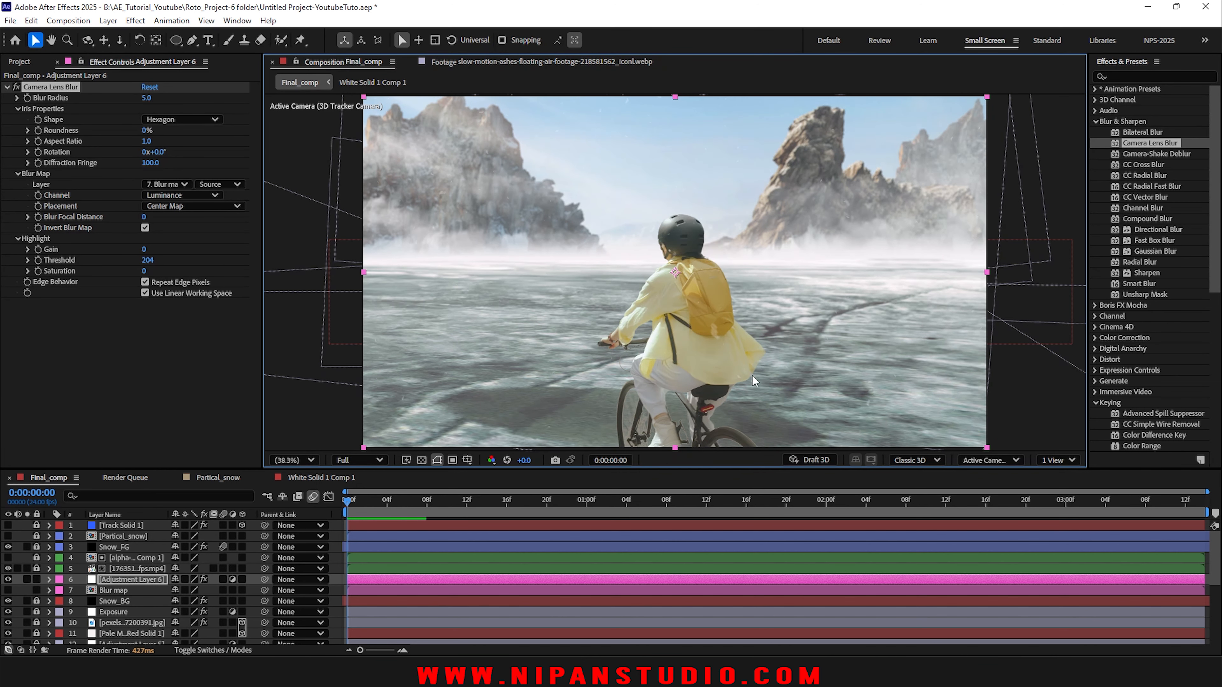
Step: Preview the composite, return to the first frame and save the project
key("space")
left_click_drag(396, 505, 287, 512)
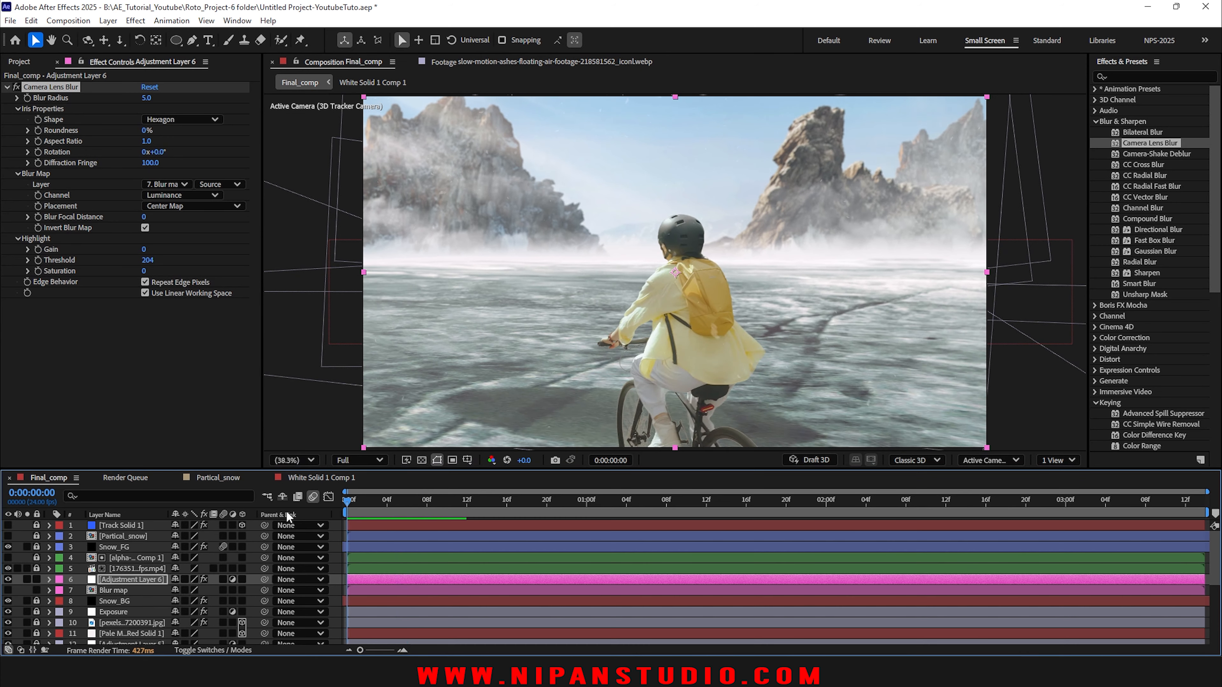
key("ctrl+s")
Step: Examine the composite's background blur up close, temporarily soloing the original street footage to compare its background softness
scroll(909, 156, "up", 4)
left_click_drag(911, 158, 802, 225)
scroll(909, 215, "down", 2)
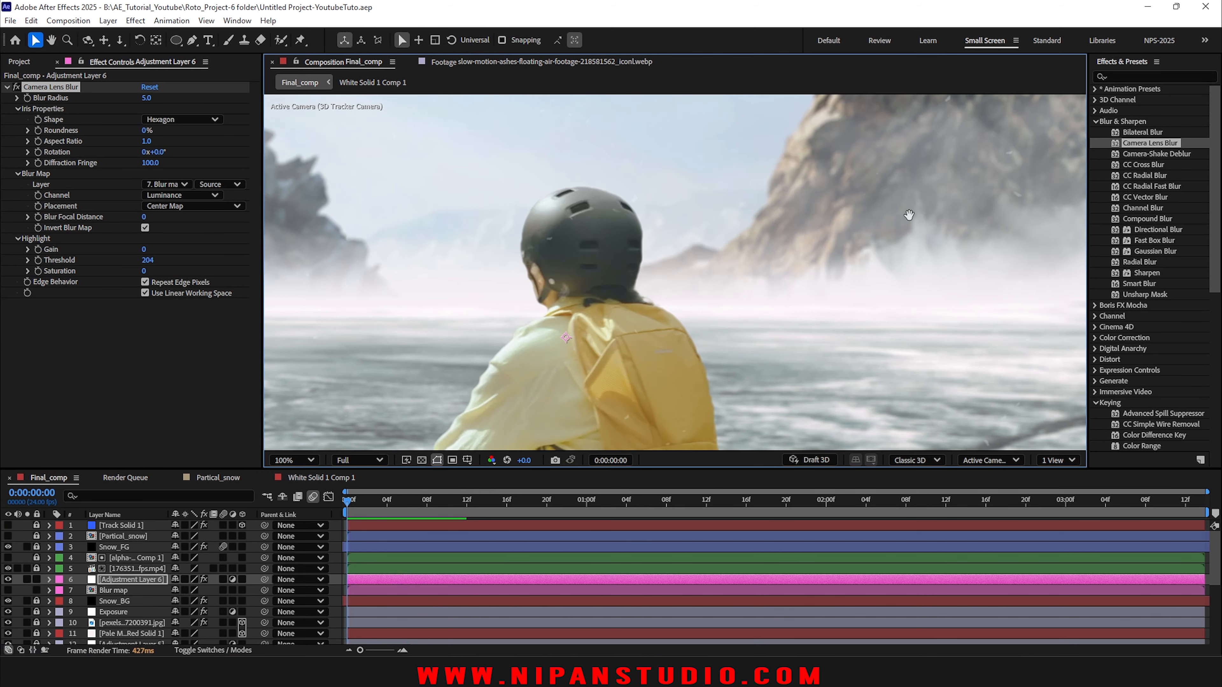
left_click_drag(909, 215, 691, 277)
scroll(89, 604, "down", 4)
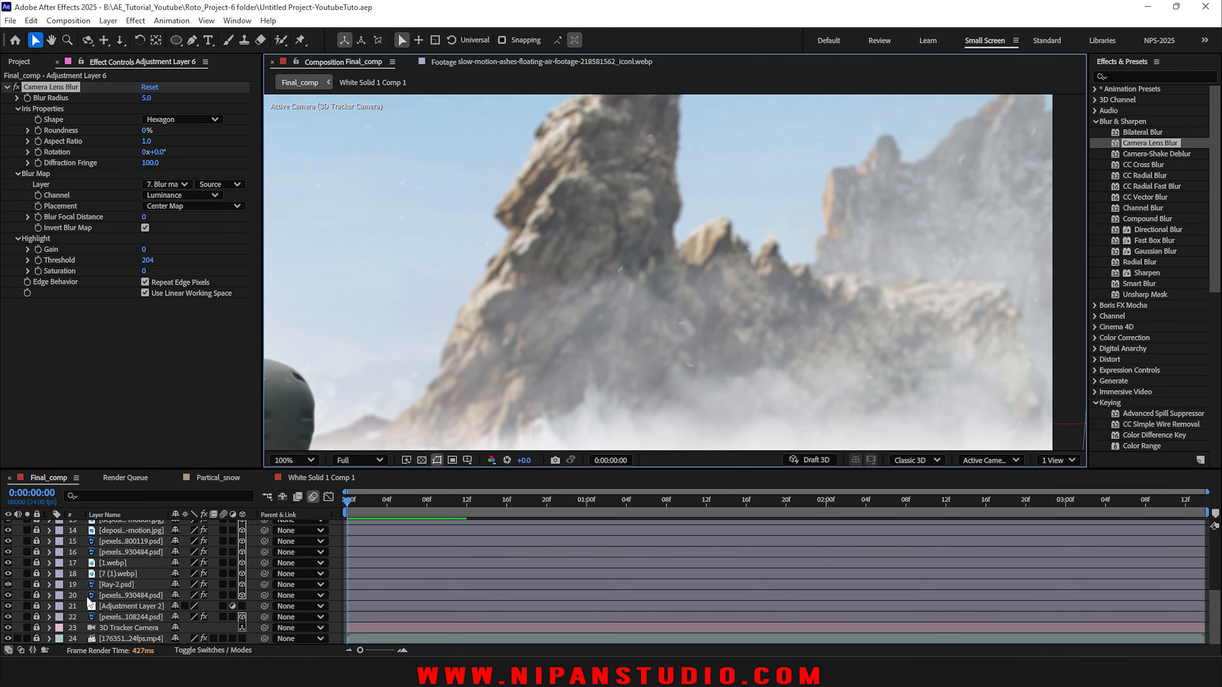
left_click(27, 639)
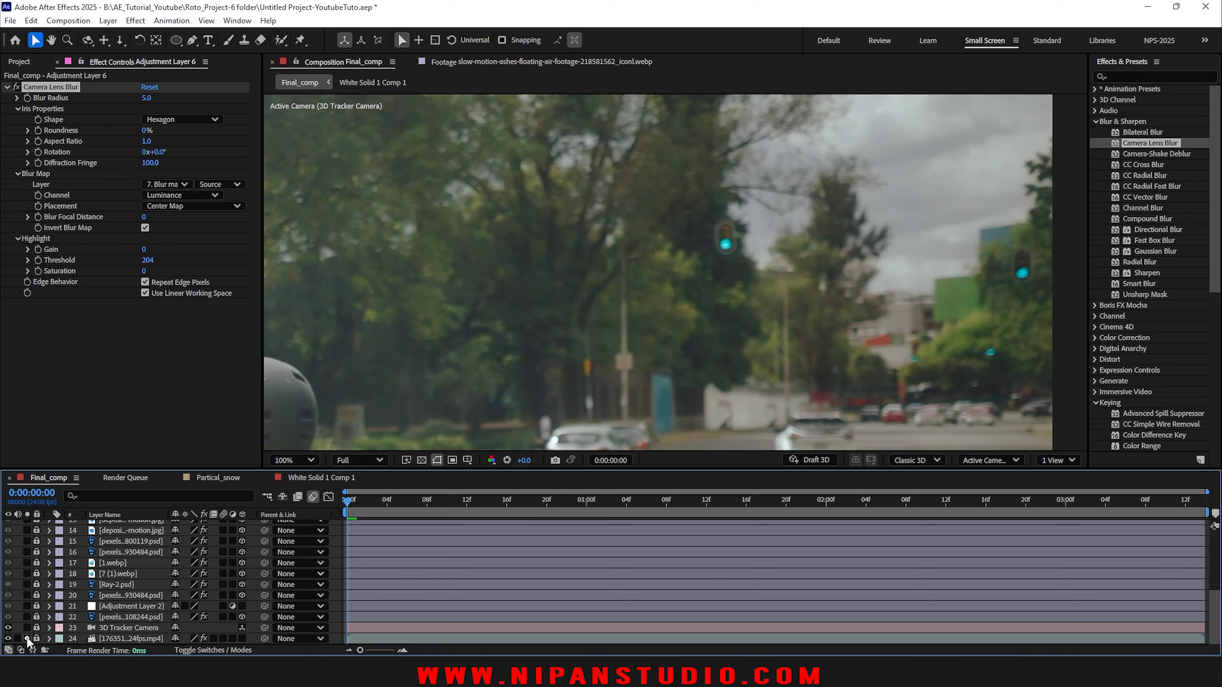
scroll(745, 272, "up", 2)
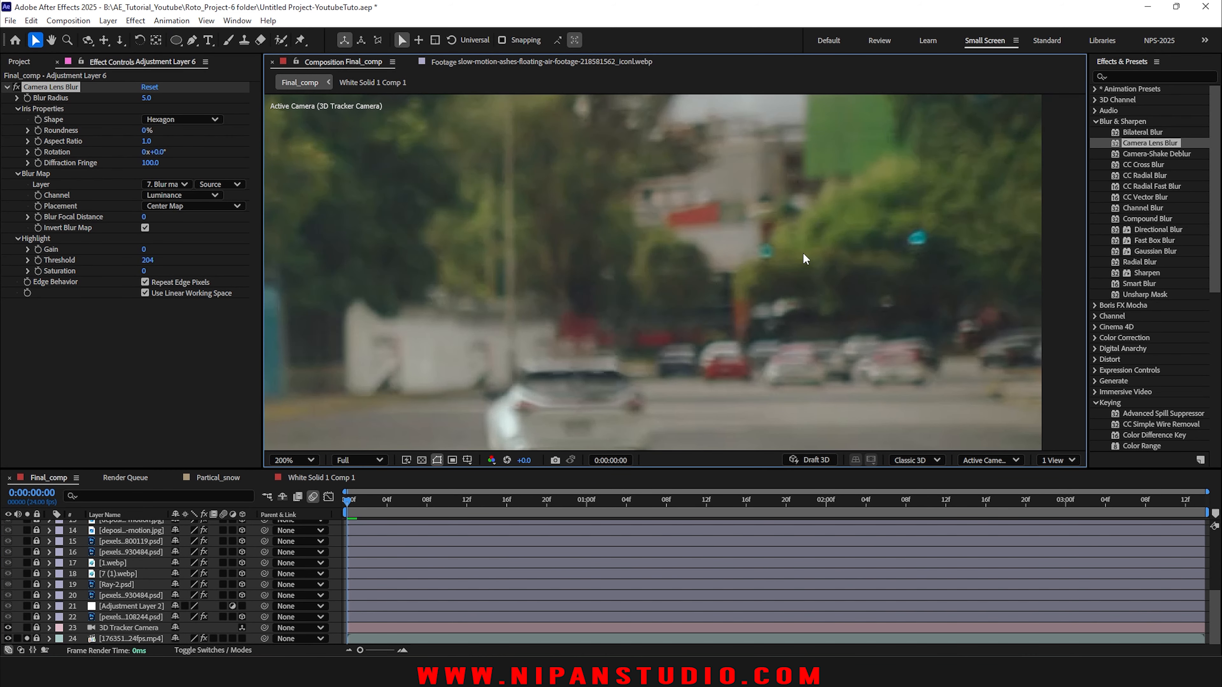
left_click_drag(591, 230, 583, 350)
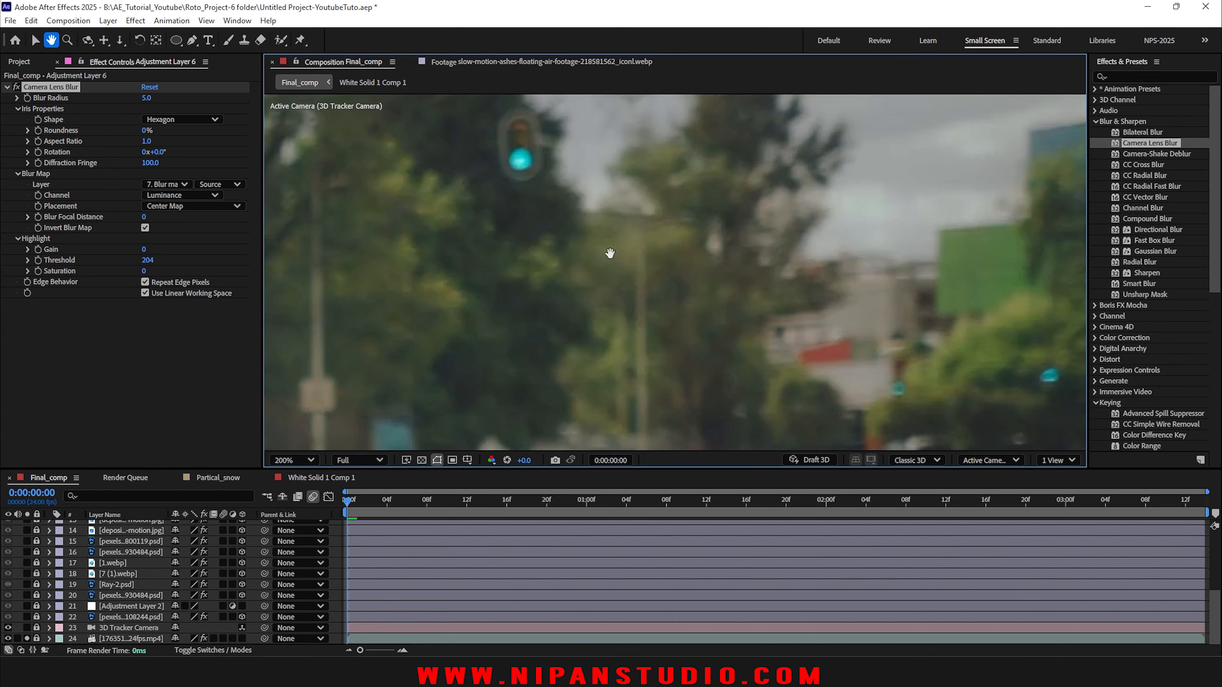
left_click_drag(611, 251, 854, 251)
left_click_drag(805, 205, 792, 293)
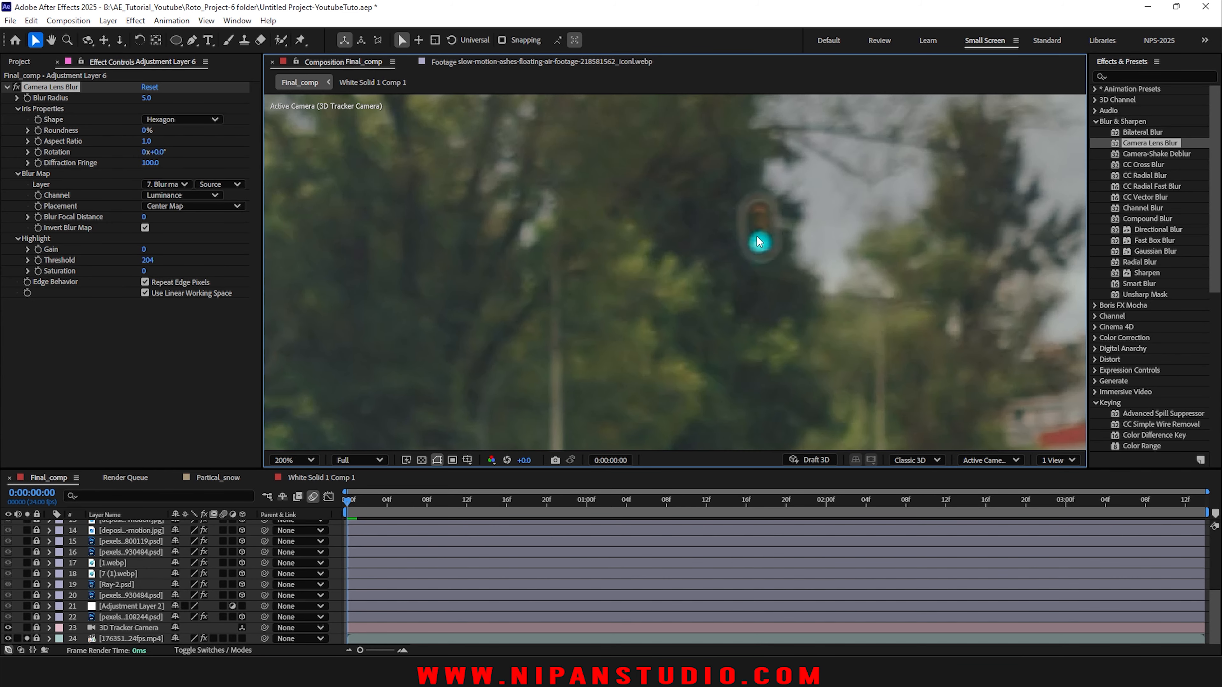
left_click(26, 638)
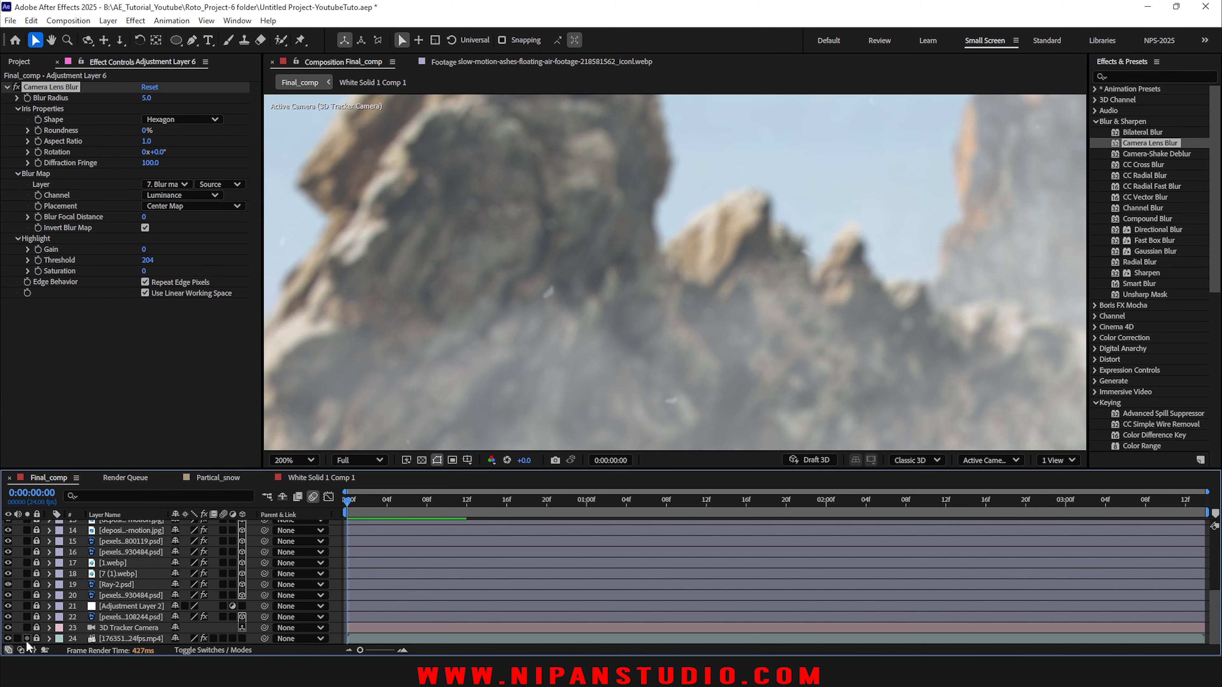
Step: Set the Camera Lens Blur's Blur Radius to 7 on Adjustment Layer 6
scroll(48, 611, "up", 5)
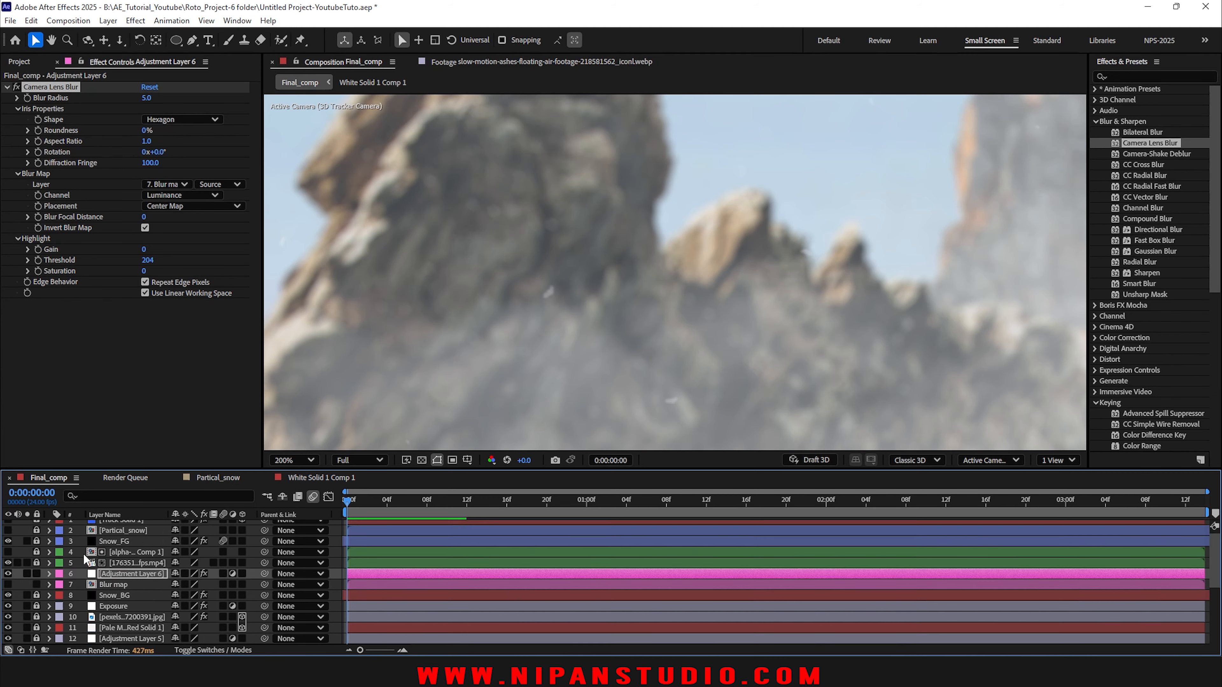
left_click(120, 580)
left_click(146, 99)
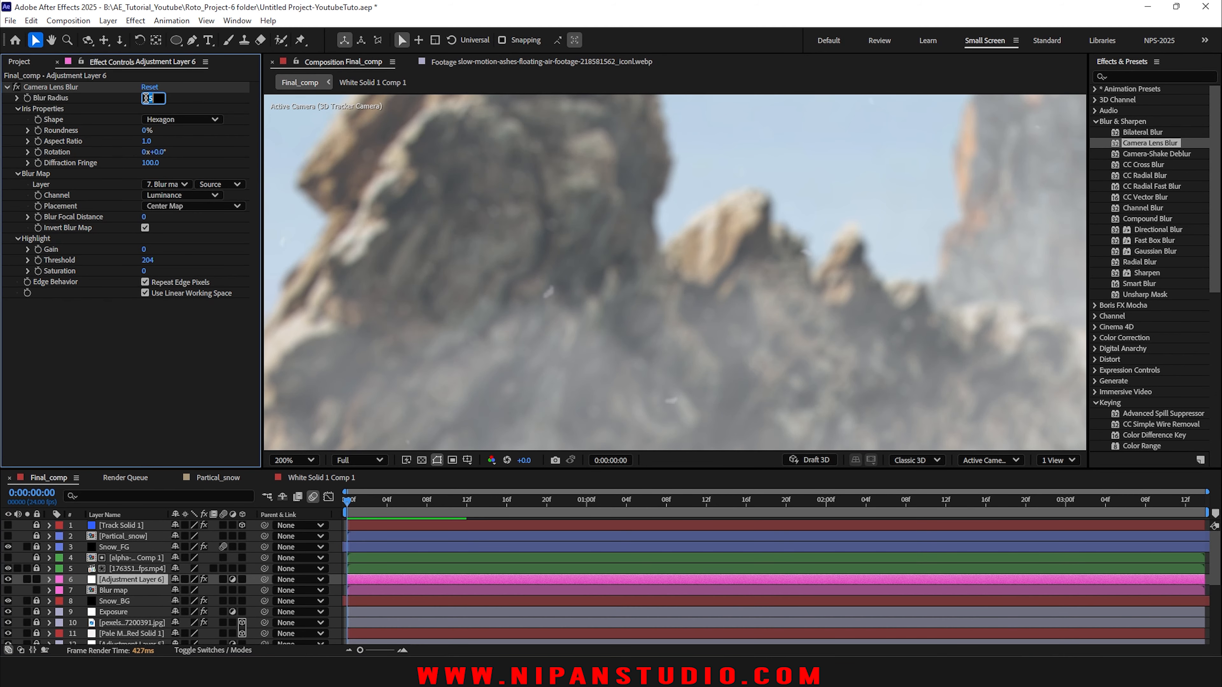
type("7")
key("Return")
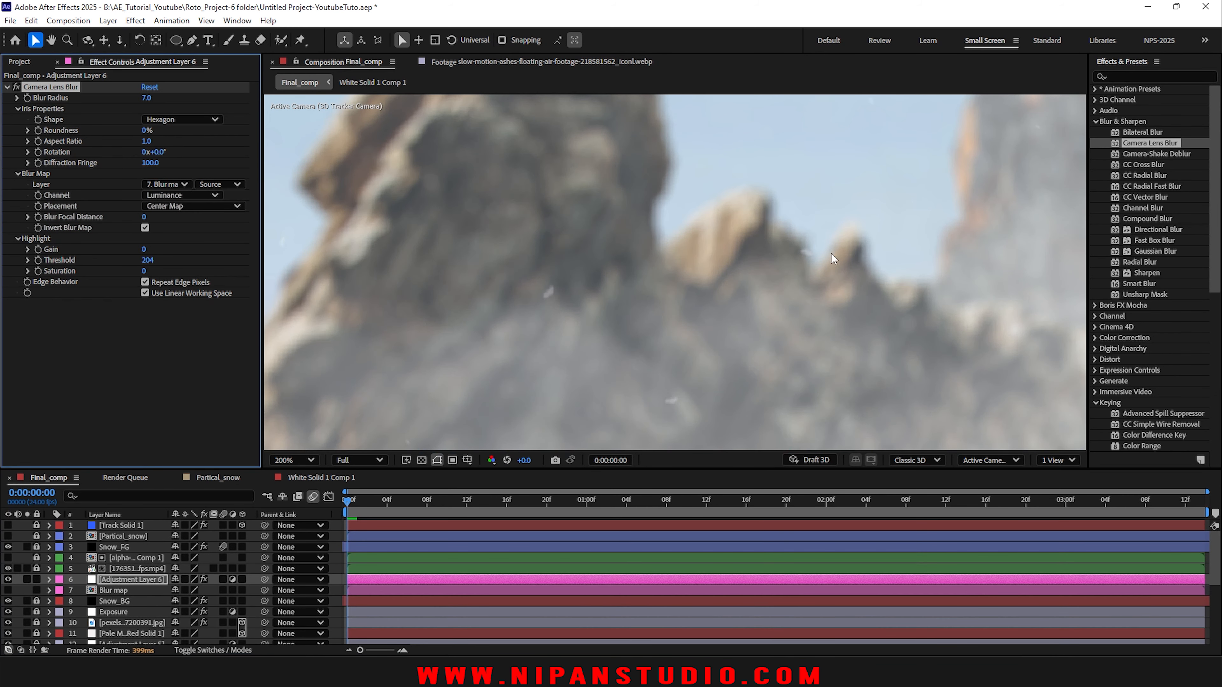
Step: Inspect the blurred rocks behind the cyclist at high magnification
key("shift+slash")
scroll(865, 212, "up", 3)
key("space")
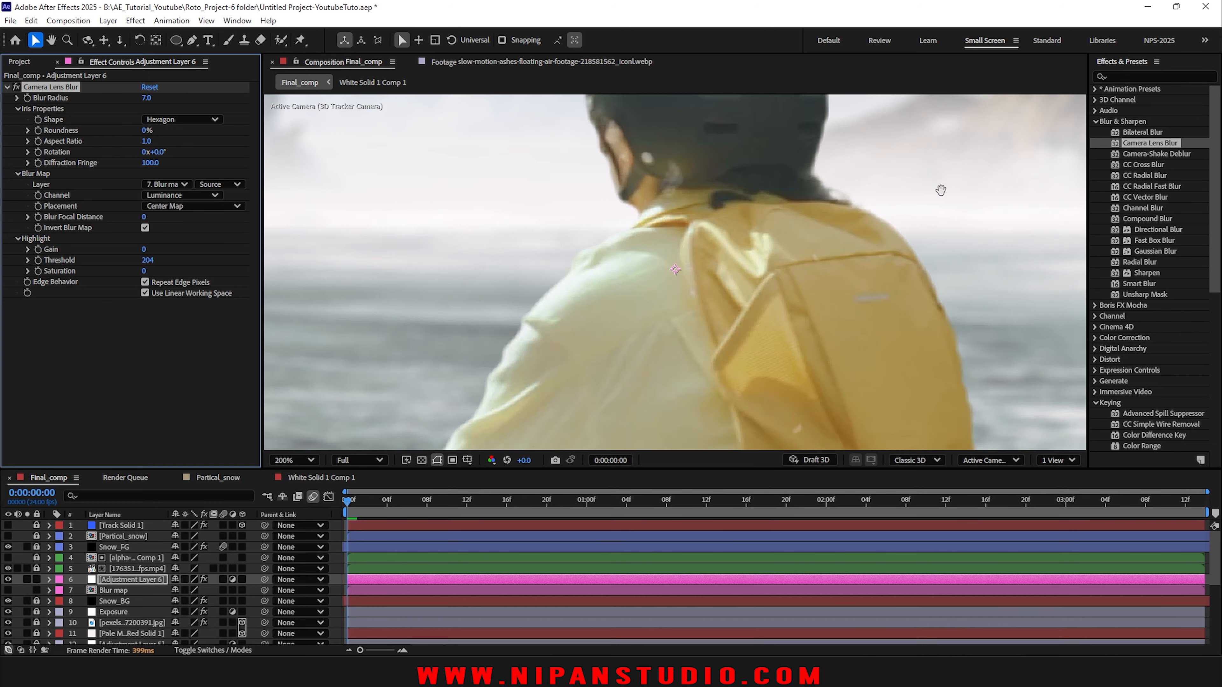
left_click_drag(941, 191, 663, 421)
left_click_drag(697, 238, 554, 346)
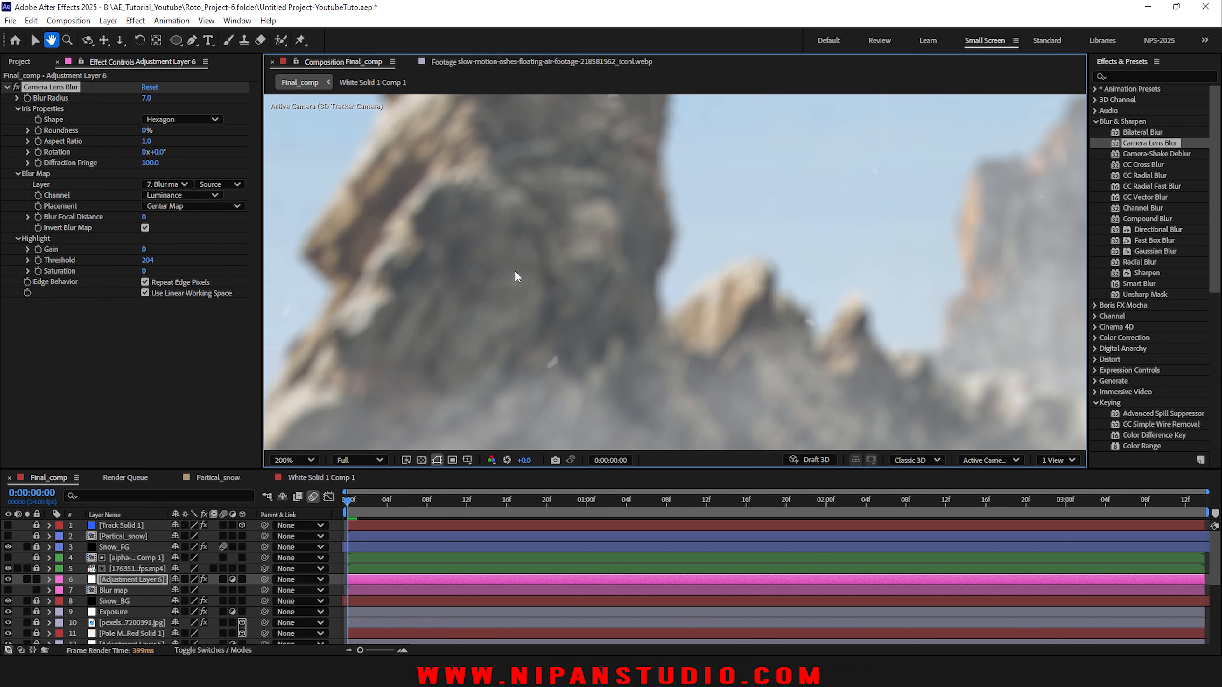
scroll(457, 311, "up", 1)
key("space")
left_click_drag(409, 311, 773, 319)
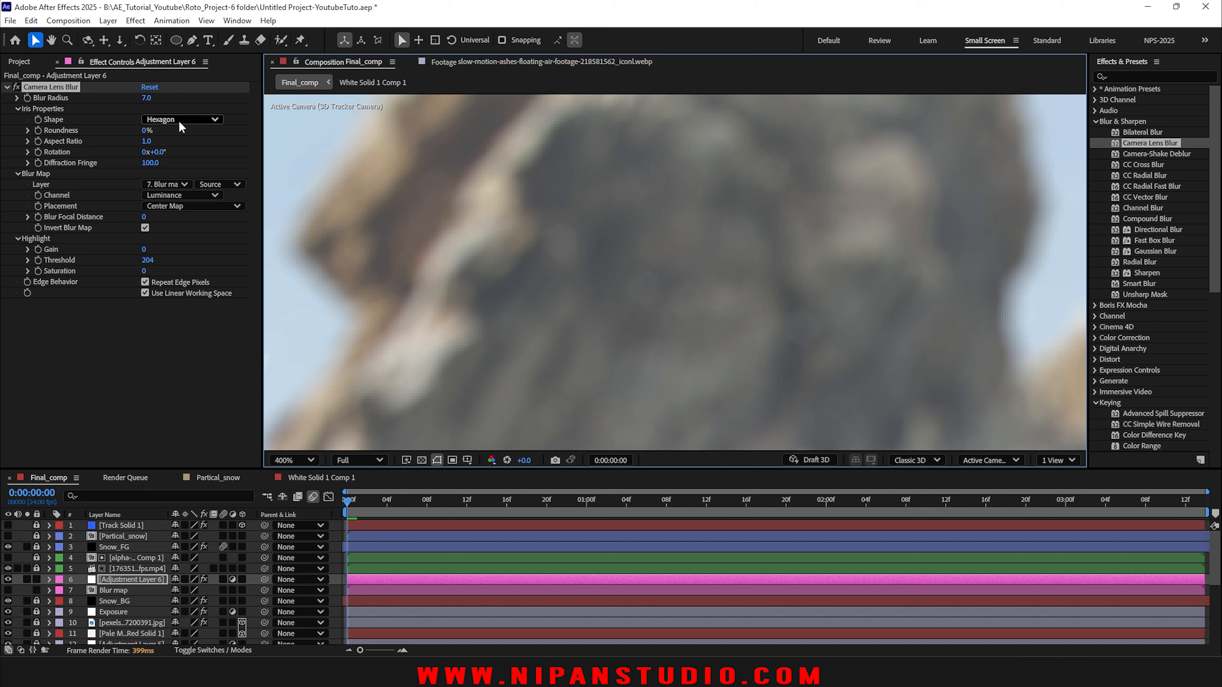
Step: Set the Camera Lens Blur's iris Roundness to 100% and Diffraction Fringe to 500, keeping the Hexagon shape
left_click(161, 120)
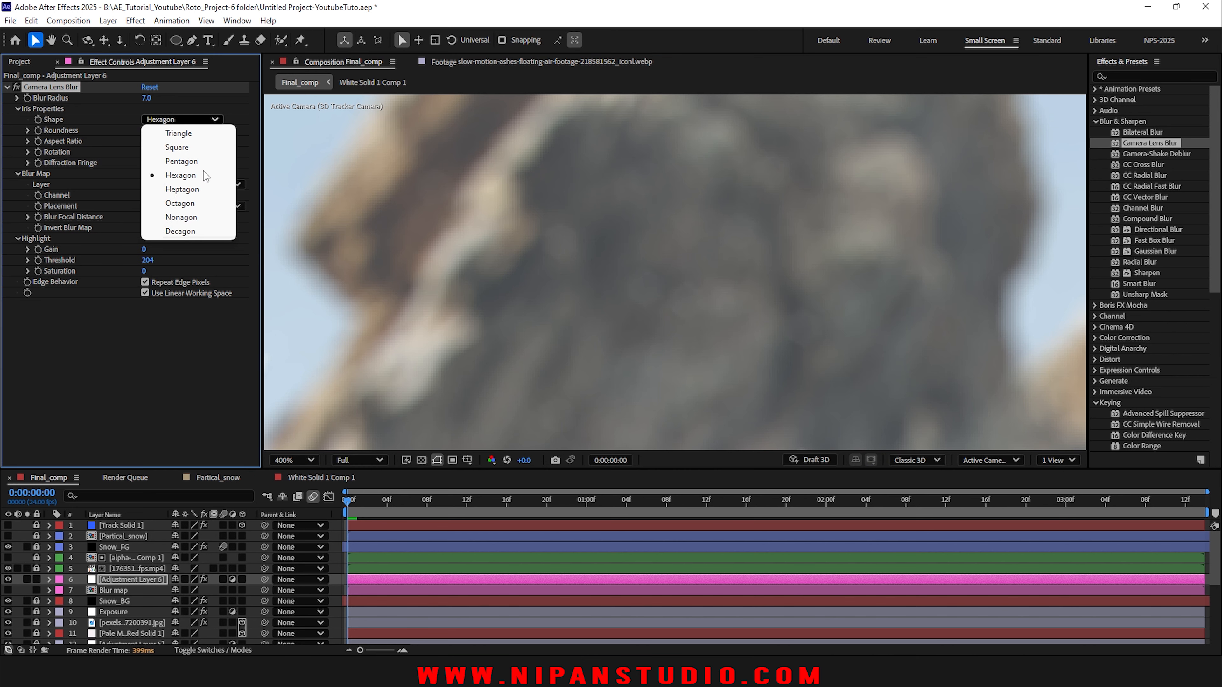
left_click(162, 387)
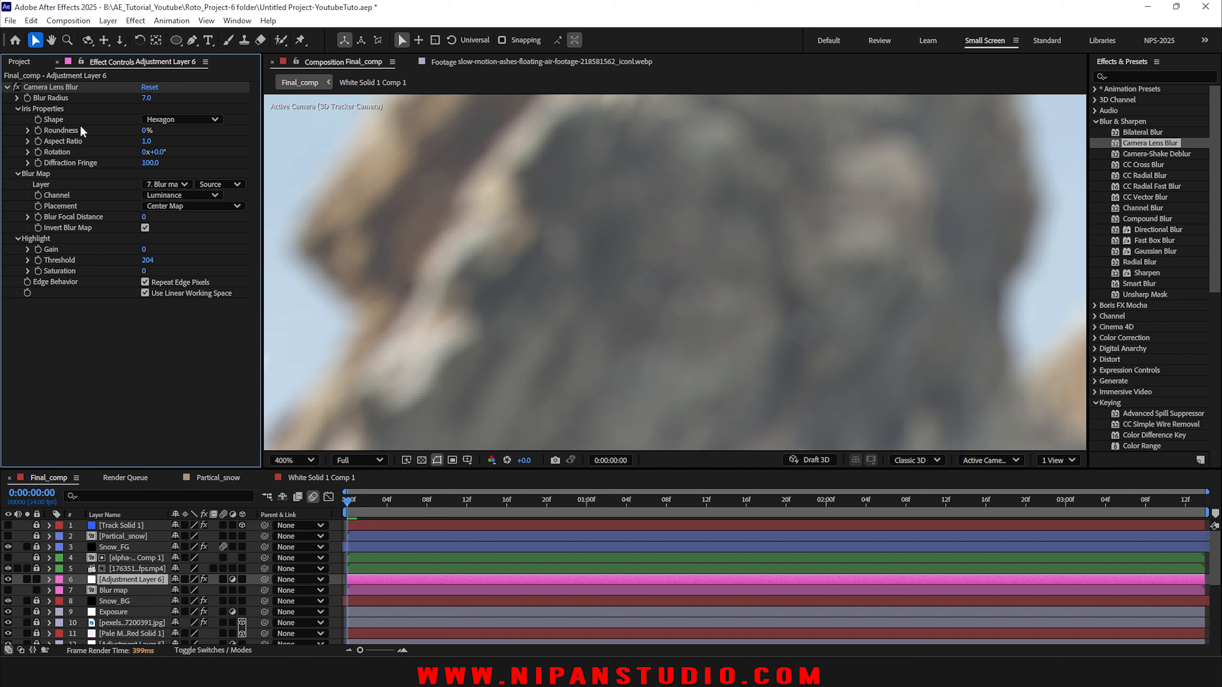
left_click(143, 131)
type("100")
key("Return")
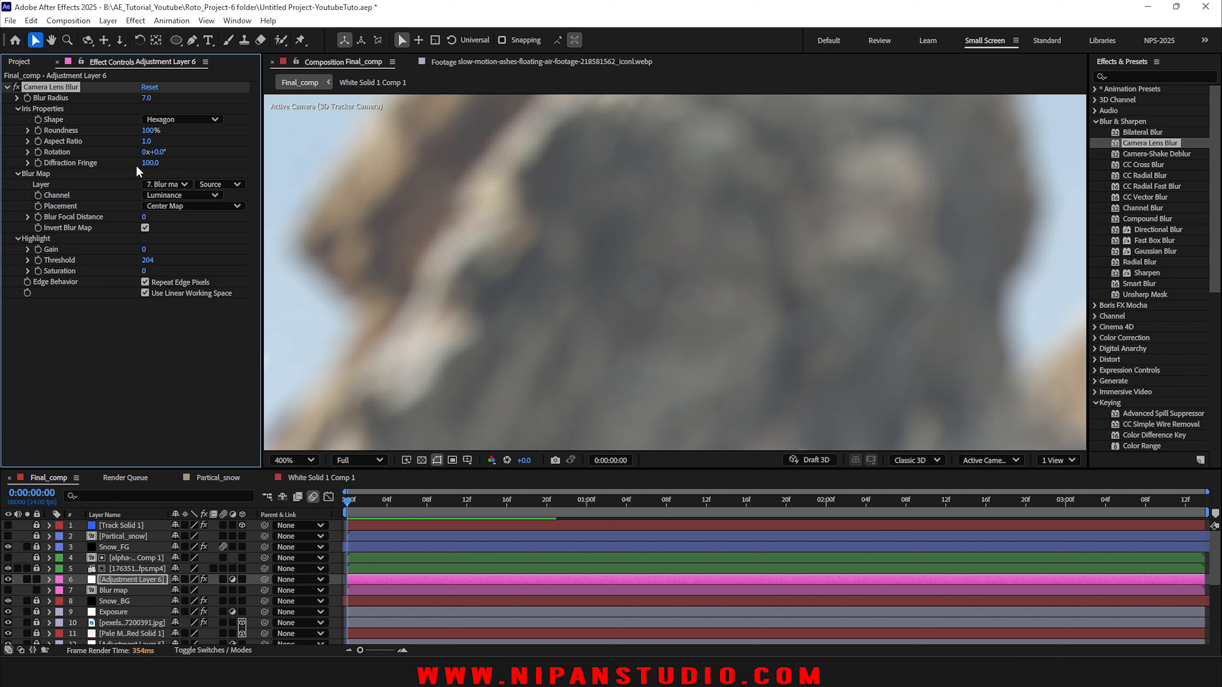
left_click(150, 164)
type("500")
key("Return")
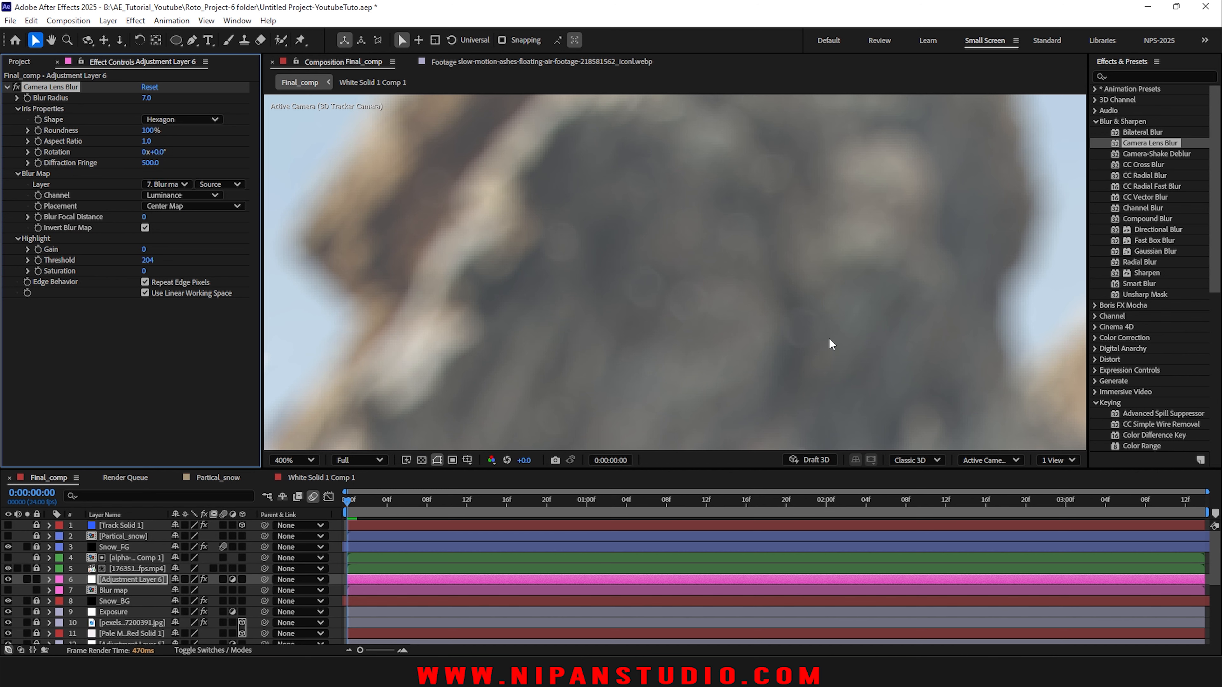
Step: Fit the whole frame in view and set the Camera Lens Blur's Blur Radius to 6
scroll(619, 308, "down", 5)
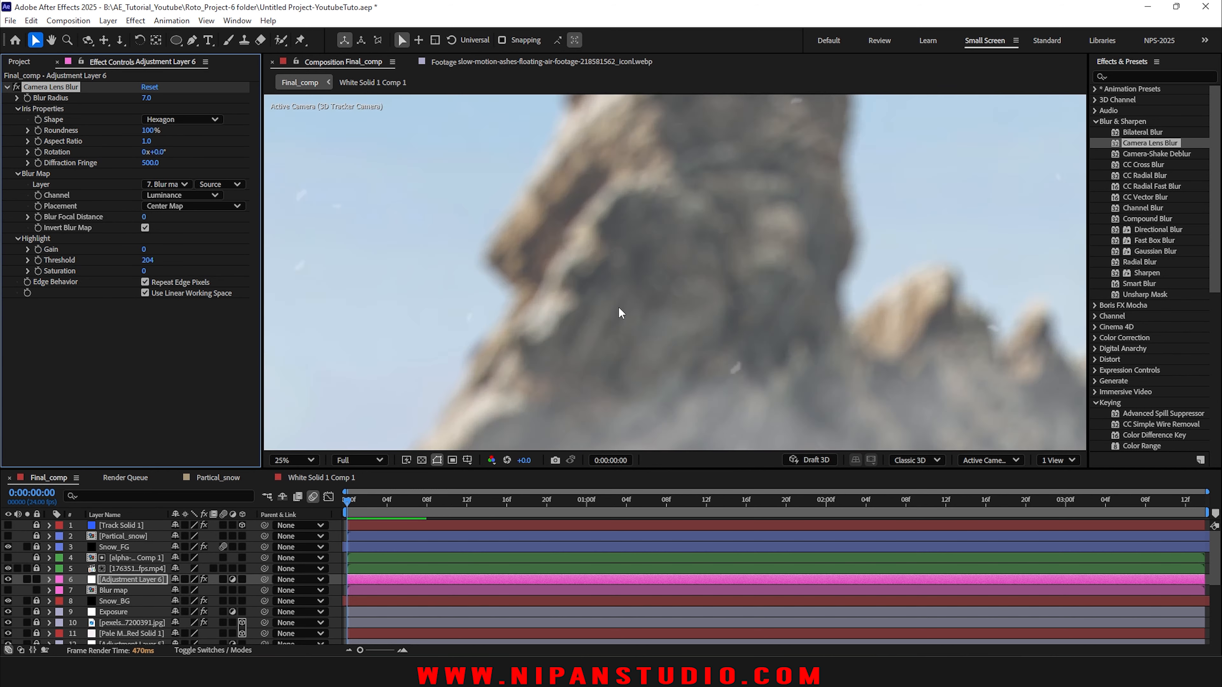
key("alt+slash")
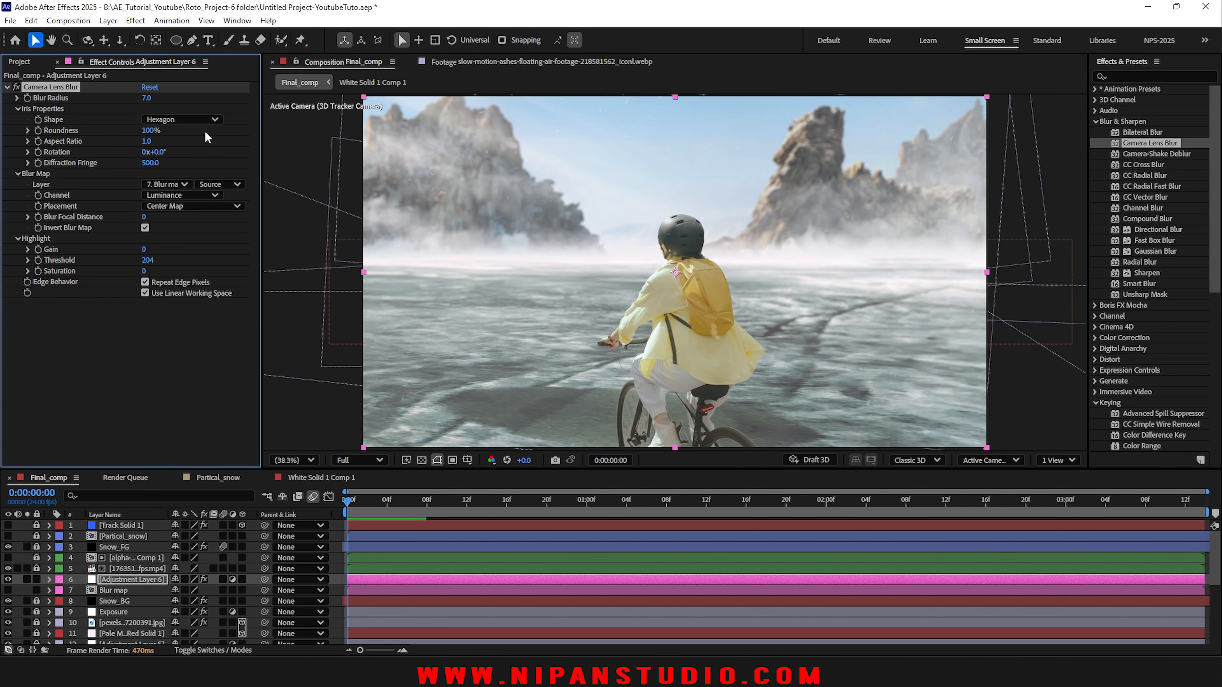
left_click(145, 98)
type("6")
key("Return")
Step: Check the blur at 0:00:03:13, save the project and preview the composite
left_click_drag(745, 502, 1194, 502)
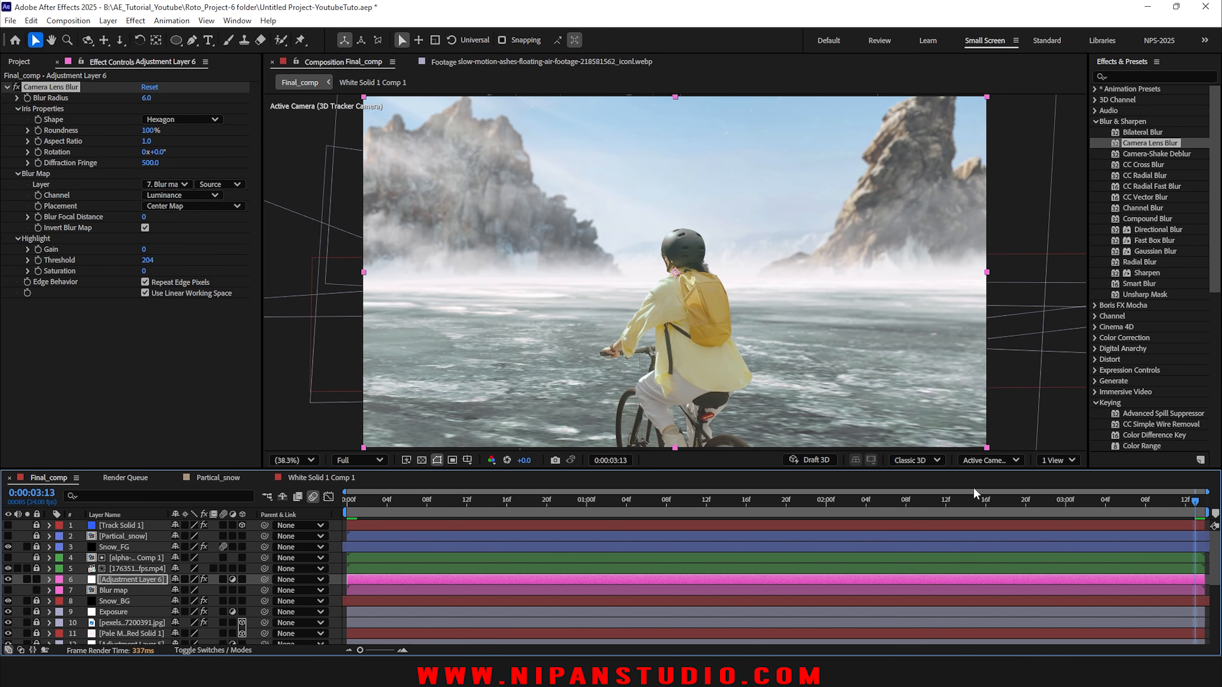
key("ctrl+s")
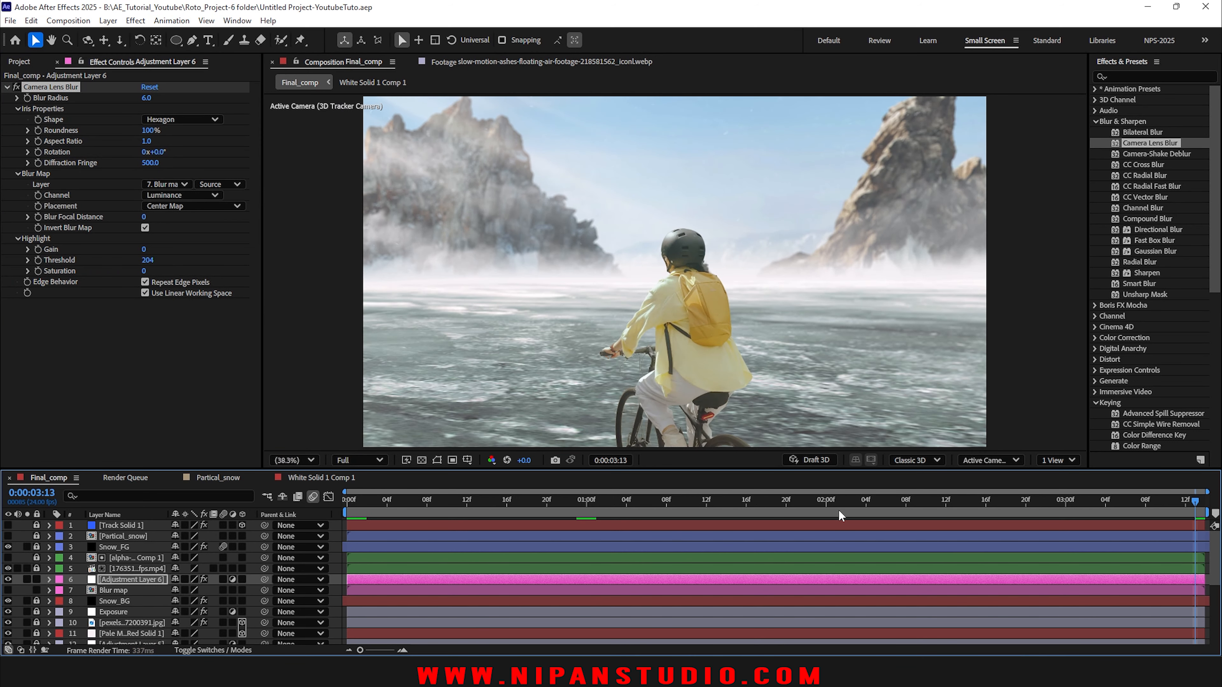
key("space")
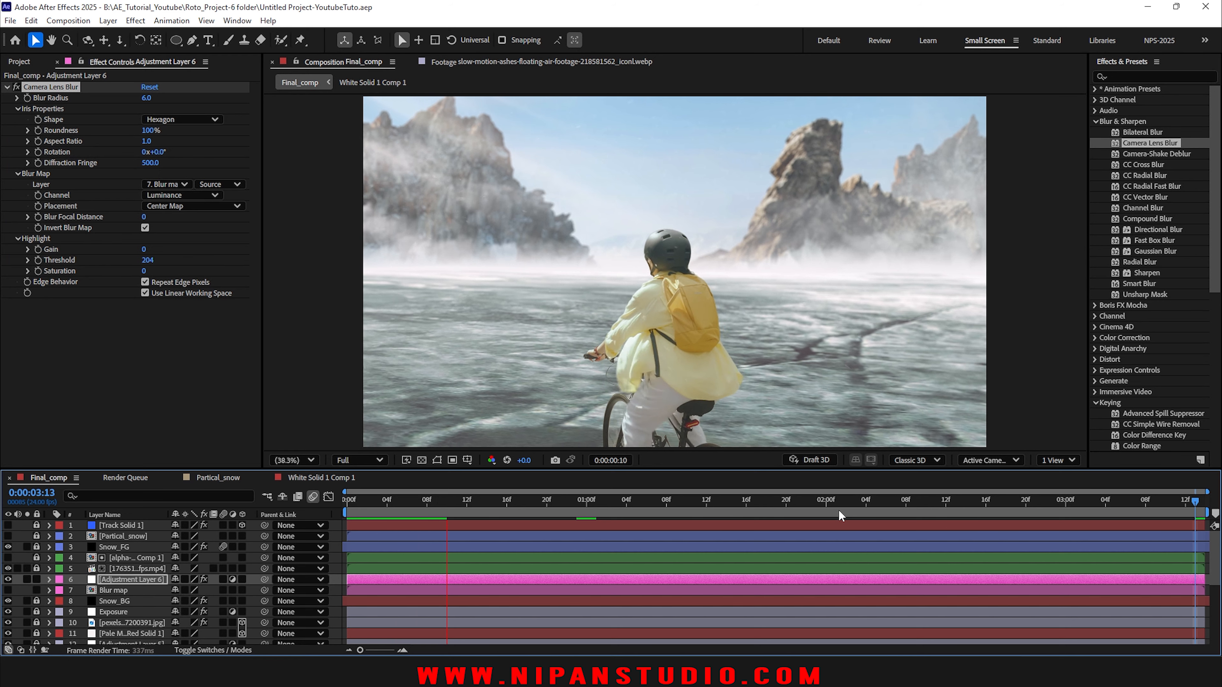
key("space")
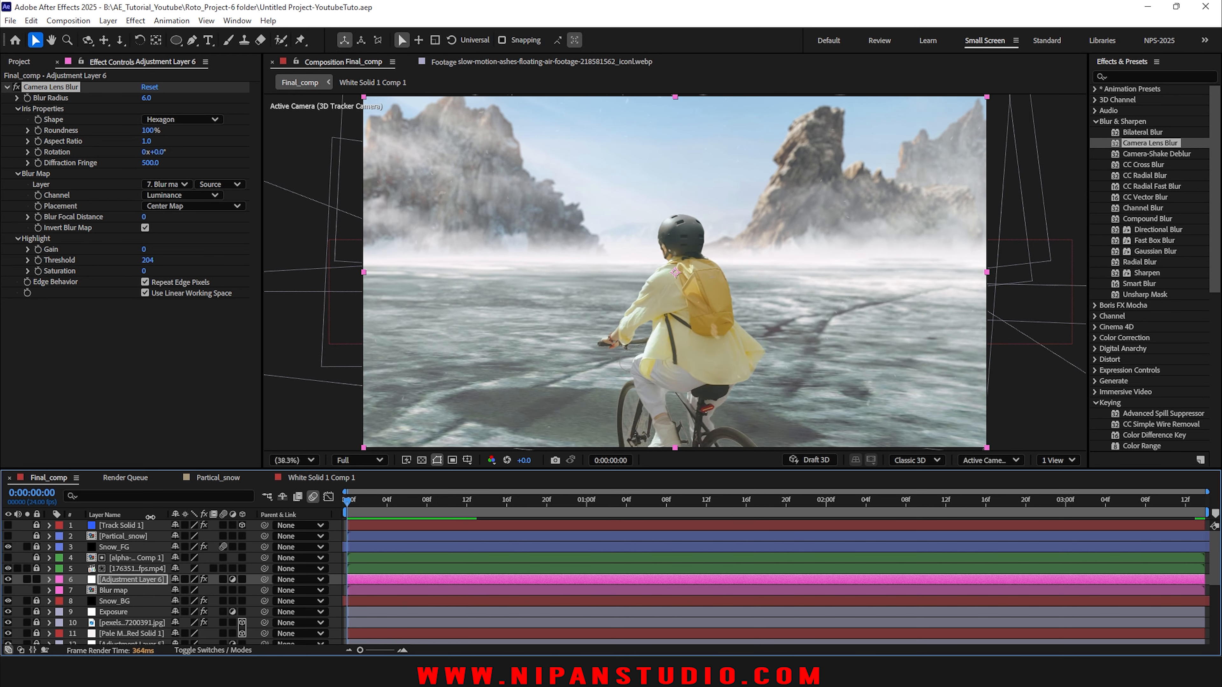
Step: Temporarily solo the original street footage to compare its full frame with the composite
scroll(26, 641, "down", 4)
left_click(27, 642)
left_click(28, 643)
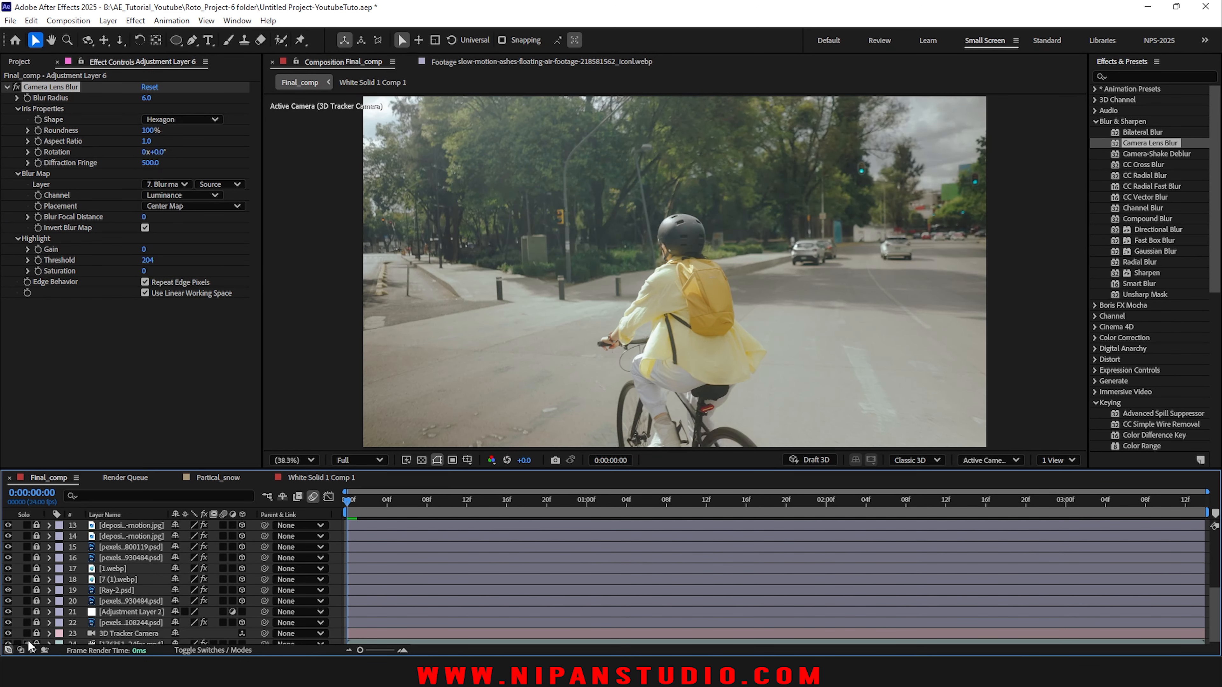
left_click(27, 642)
left_click(27, 643)
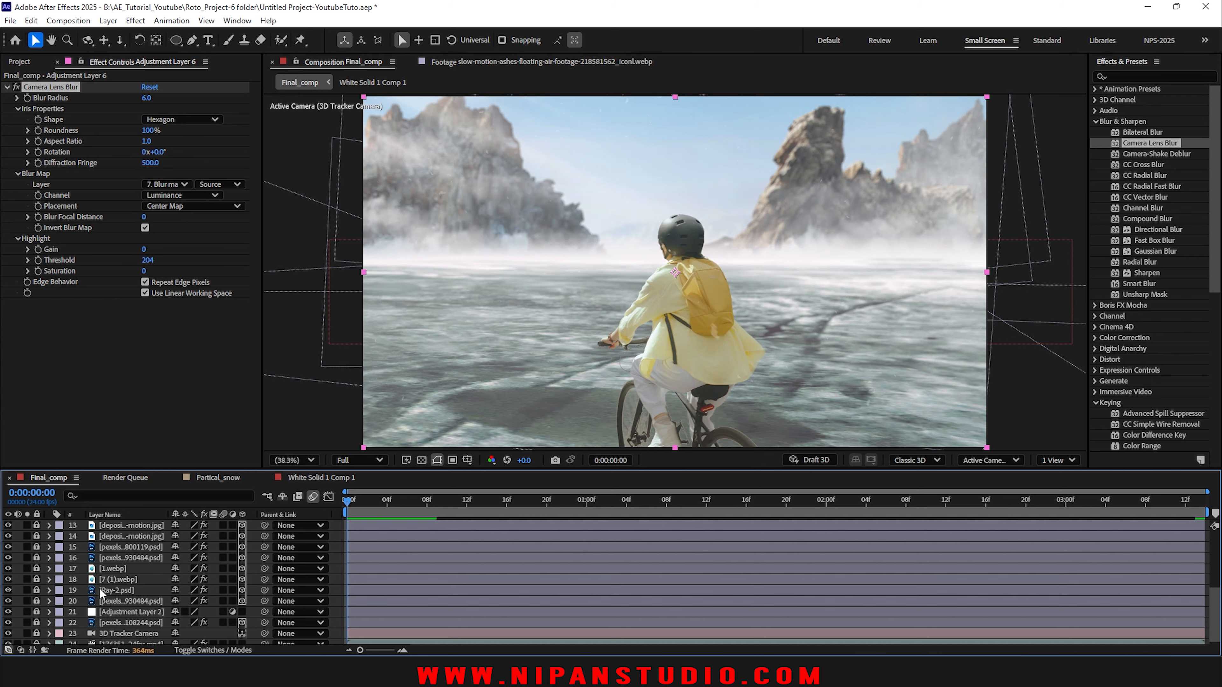
Step: Set the Camera Lens Blur's Blur Radius to 5 on Adjustment Layer 6
scroll(99, 587, "up", 4)
left_click(145, 99)
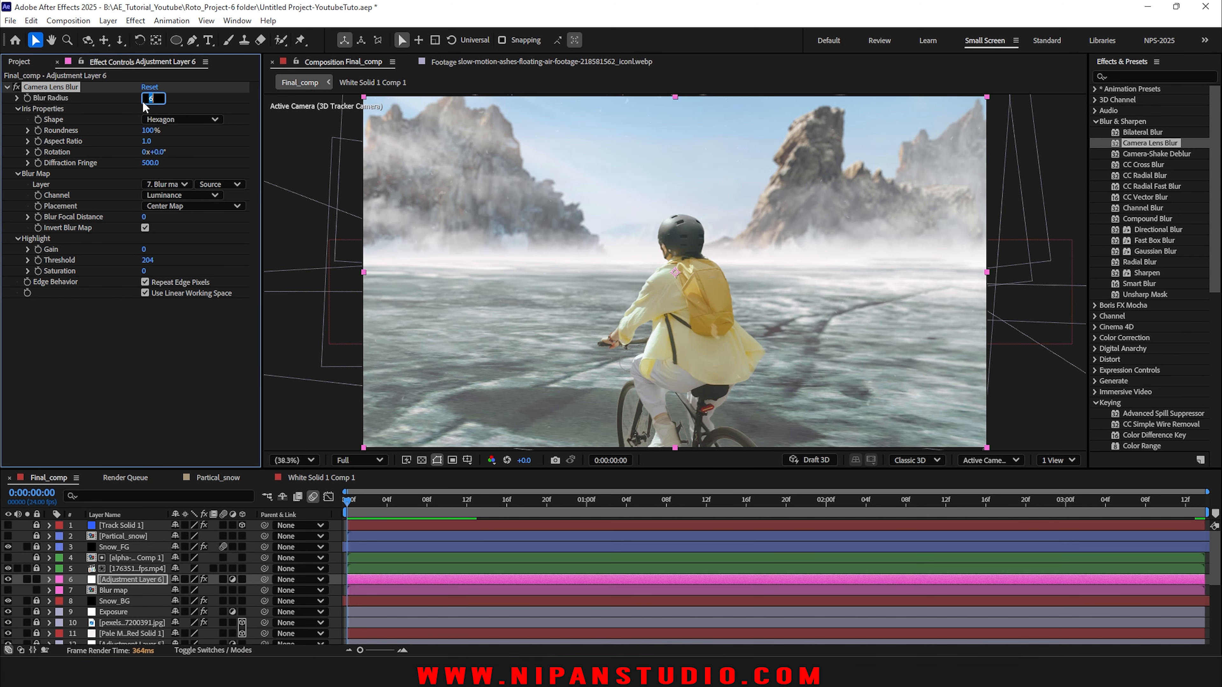
type("5")
key("Return")
Step: Rename Adjustment Layer 6 to Camera Lens Blur and lock it together with the Blur map layer
key("Return")
key("ctrl+c")
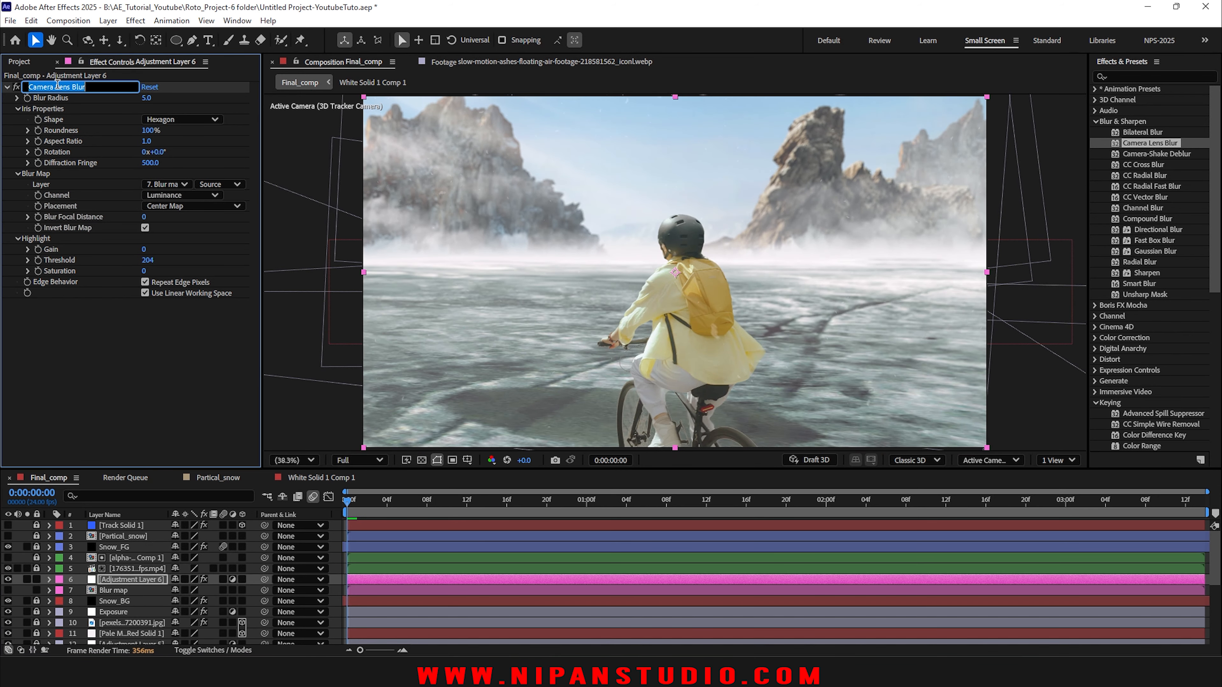
left_click(125, 579)
key("Return")
key("ctrl+v")
left_click_drag(36, 580, 37, 597)
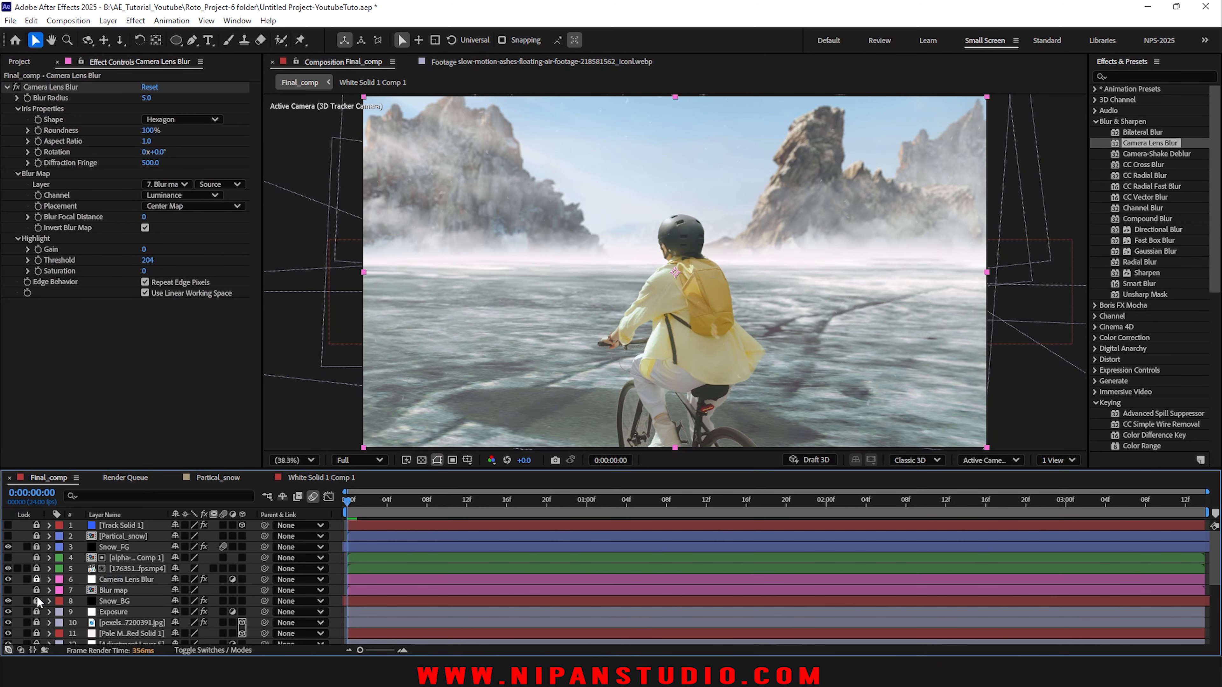
Step: Save the project, play back the composite and return to the first frame
key("ctrl+s")
left_click(124, 590)
key("ctrl+shift+h")
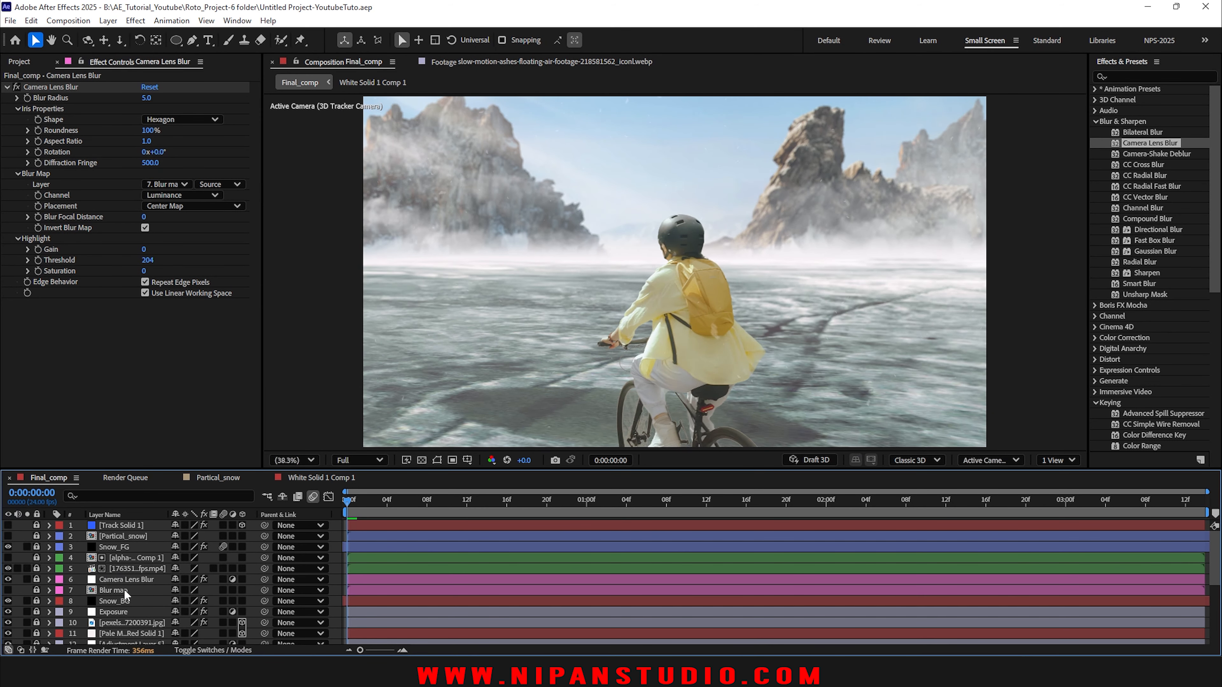
key("space")
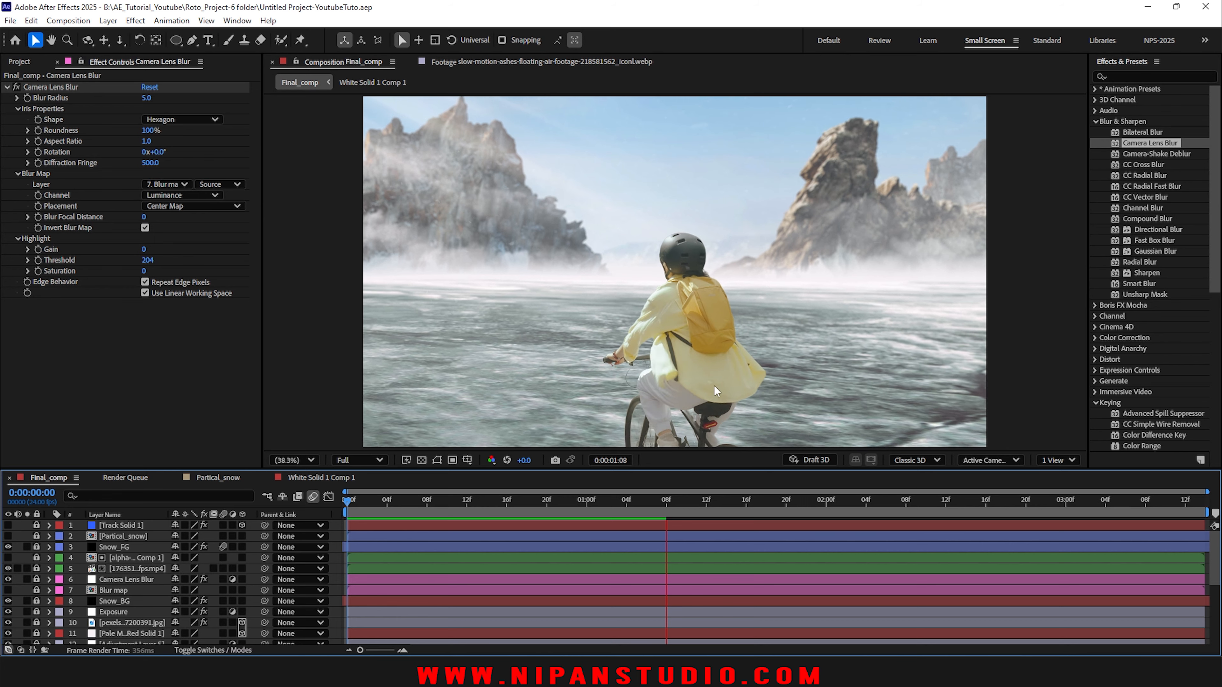
key("space")
left_click_drag(650, 508, 292, 514)
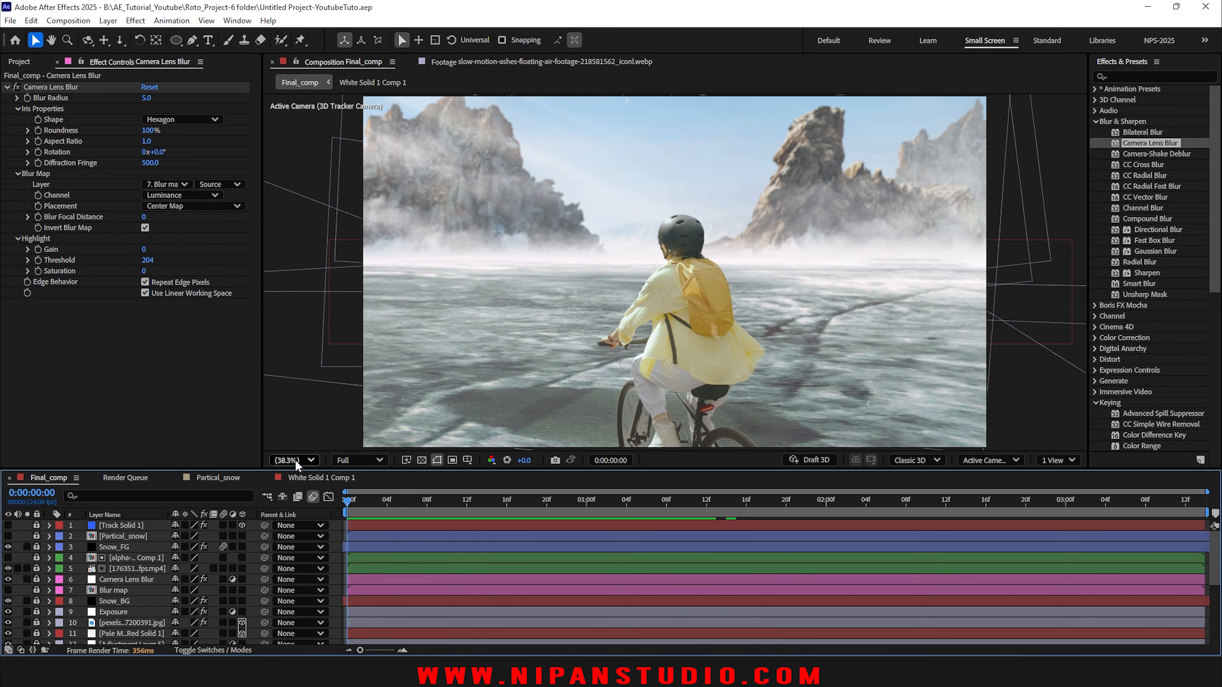
Step: Enlarge the layer list and enable motion blur on layer 10 and on image layers 13 to 20
left_click_drag(296, 469, 296, 395)
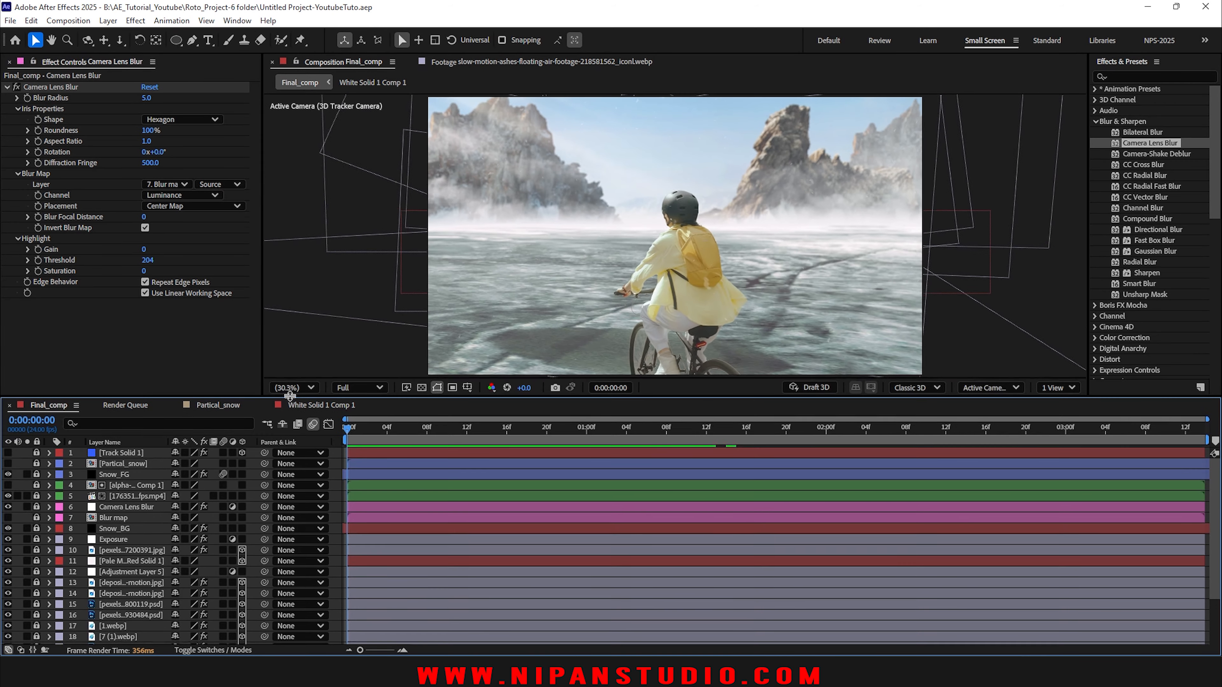
scroll(162, 551, "down", 1)
scroll(161, 551, "down", 1)
left_click(219, 487)
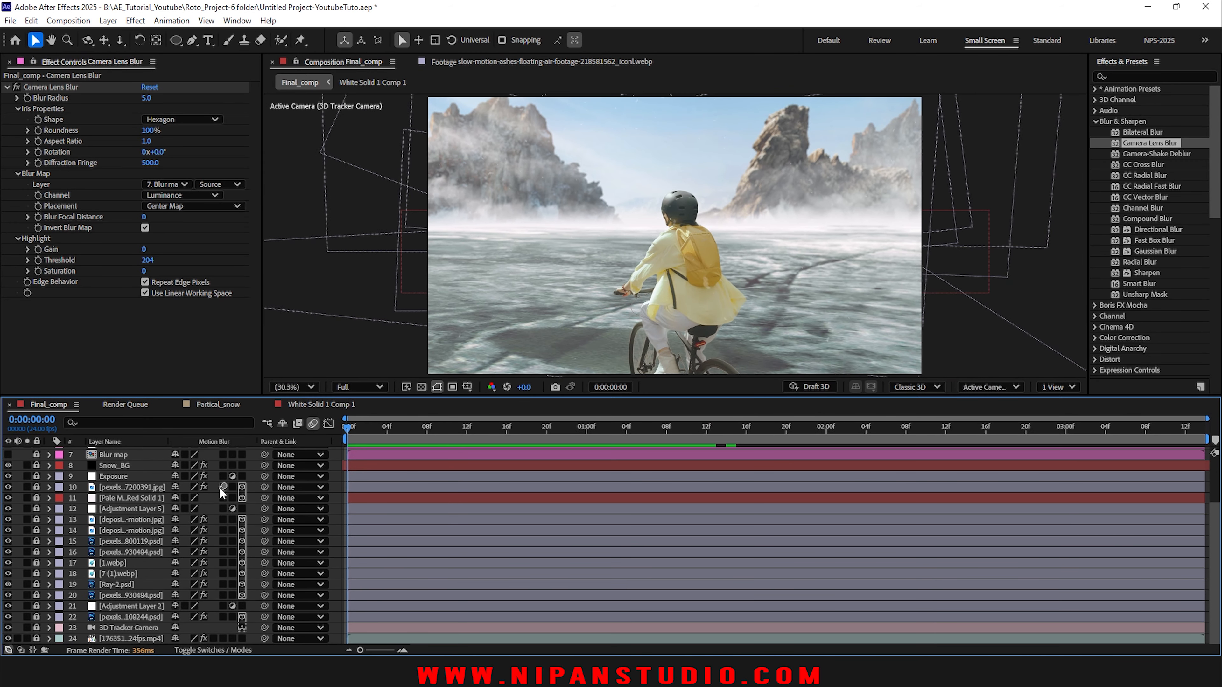
left_click(223, 519)
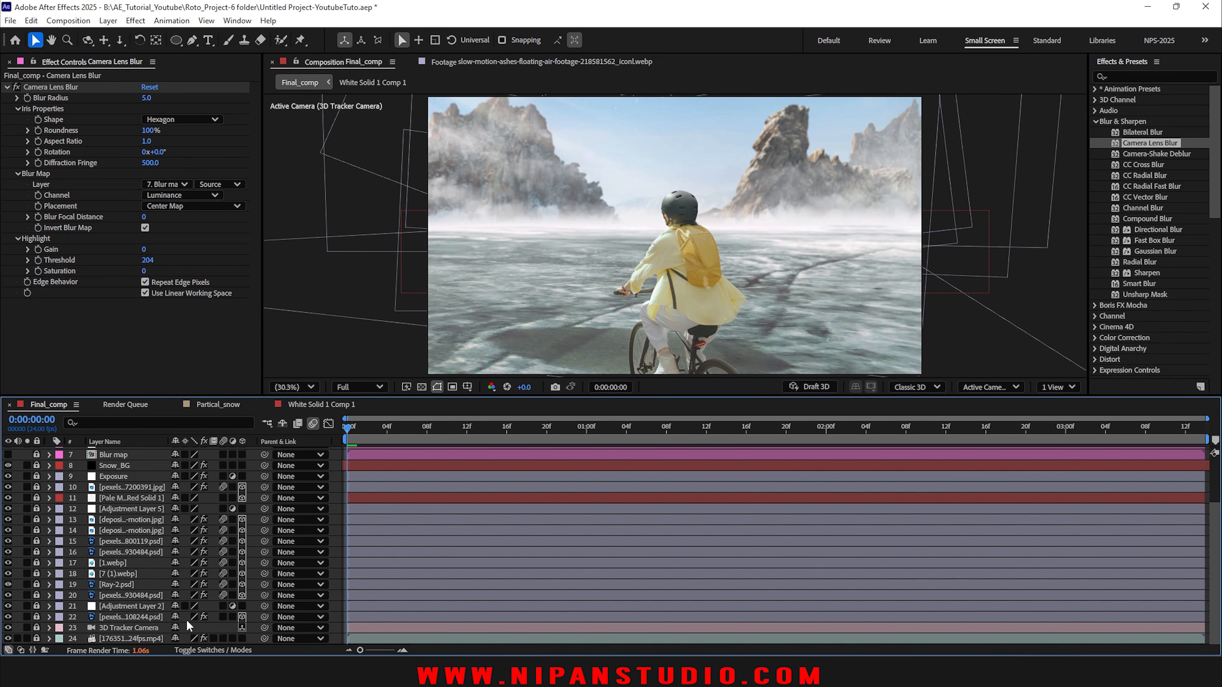
Step: Enlarge the preview and play back the composite from the first frame to check the motion blur
left_click_drag(485, 396, 479, 513)
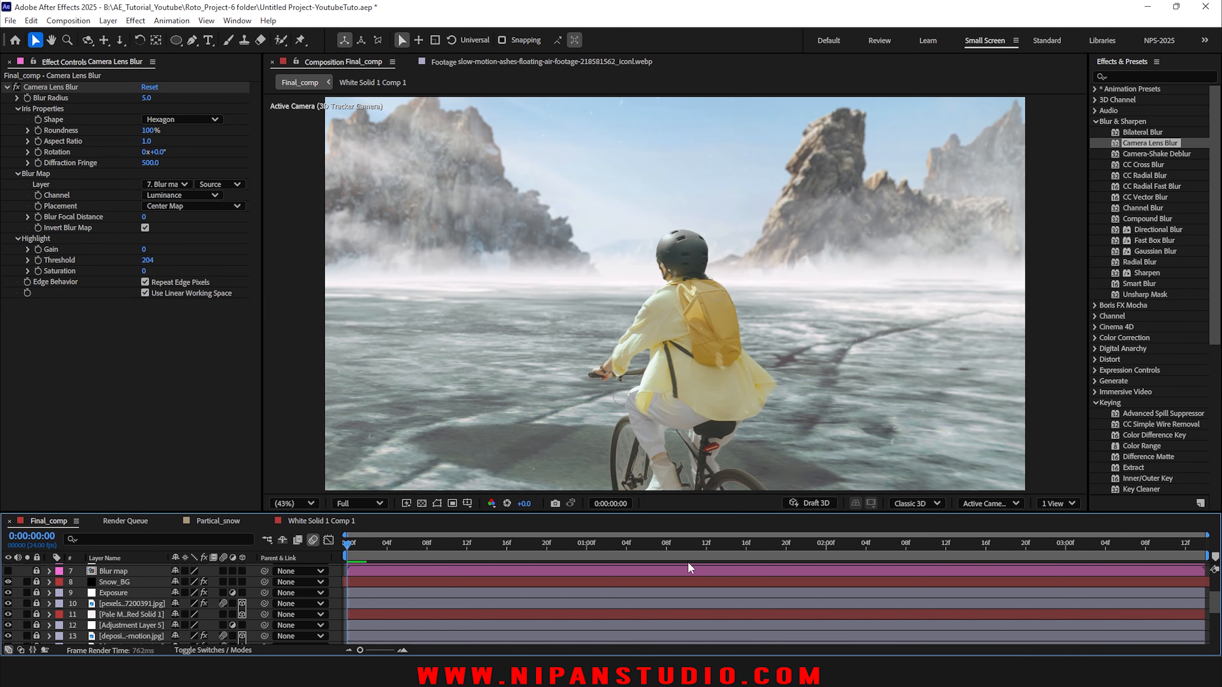
key("space")
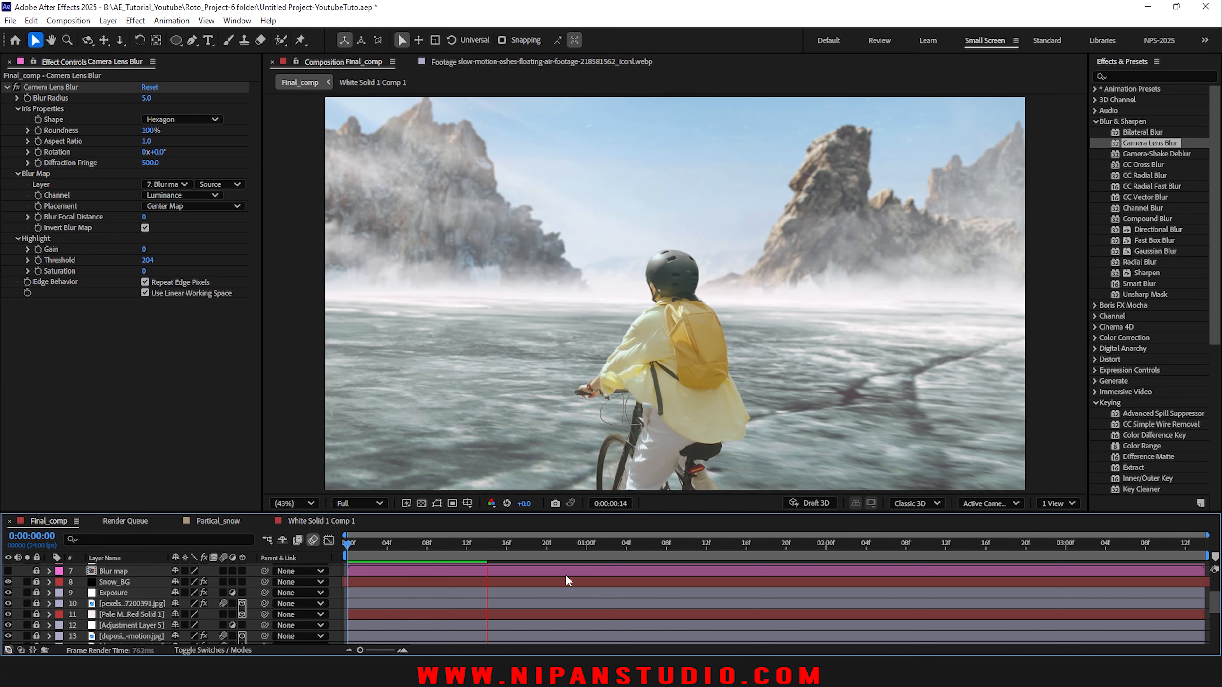
left_click_drag(475, 546, 338, 549)
key("space")
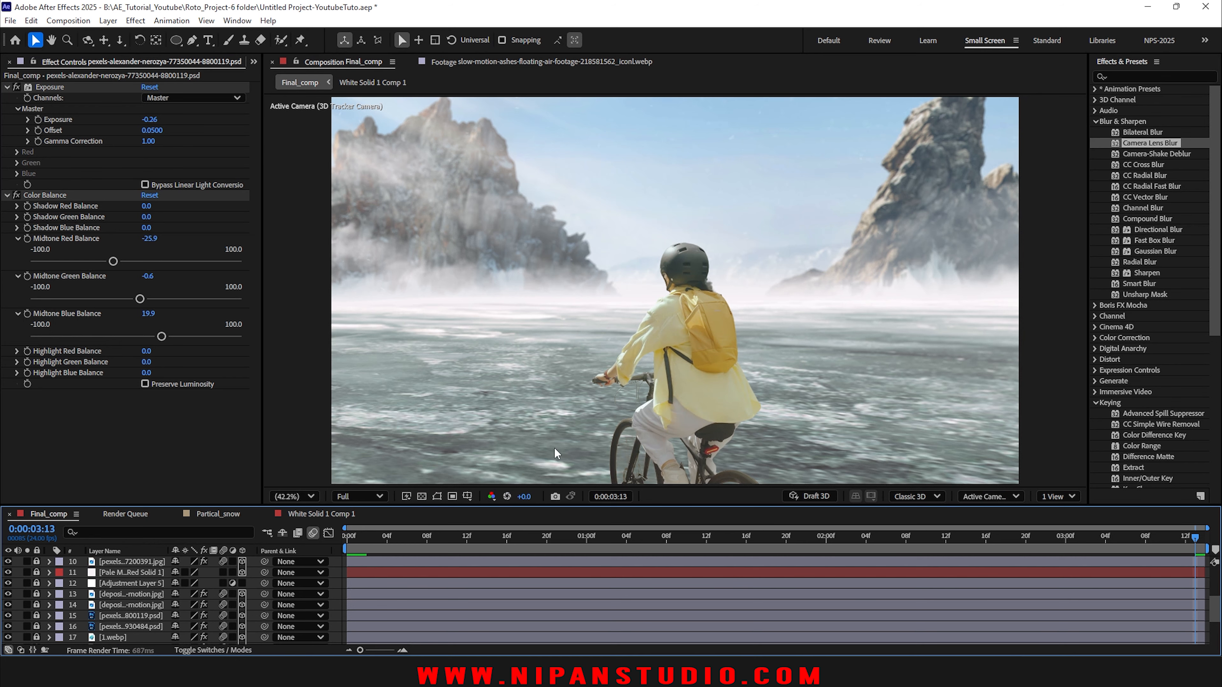
Step: Return to the first frame, save the project and give the layer list more room
left_click(346, 538)
key("ctrl+s")
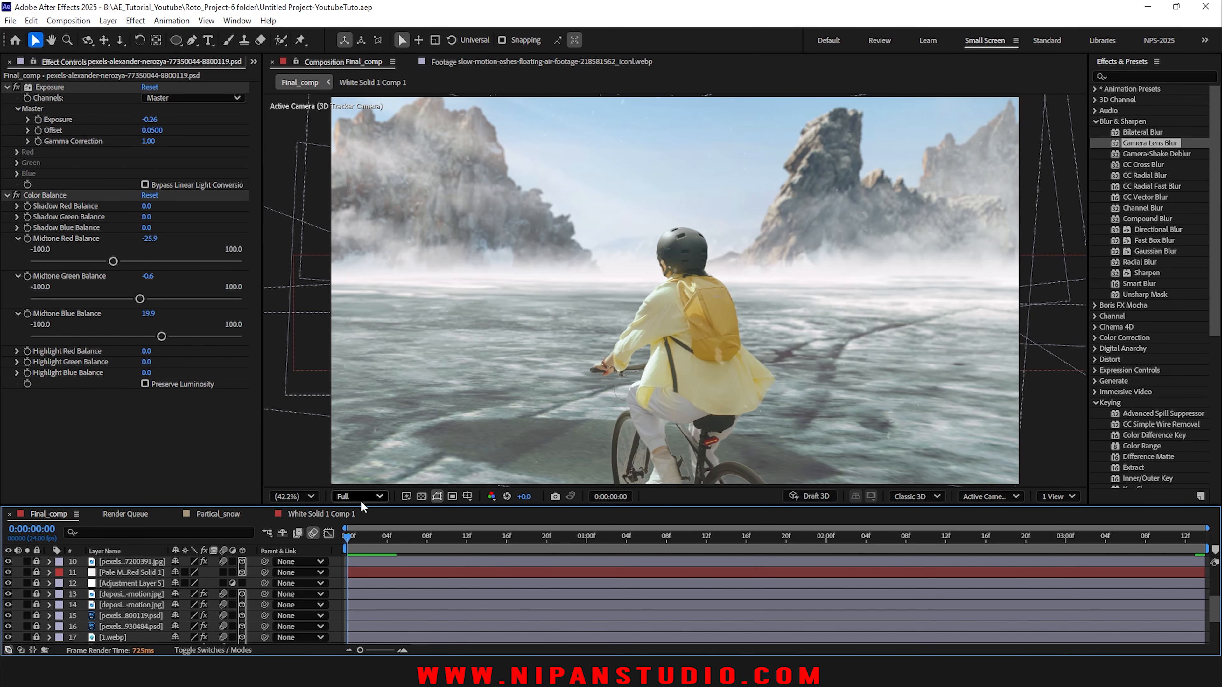
left_click_drag(359, 506, 358, 454)
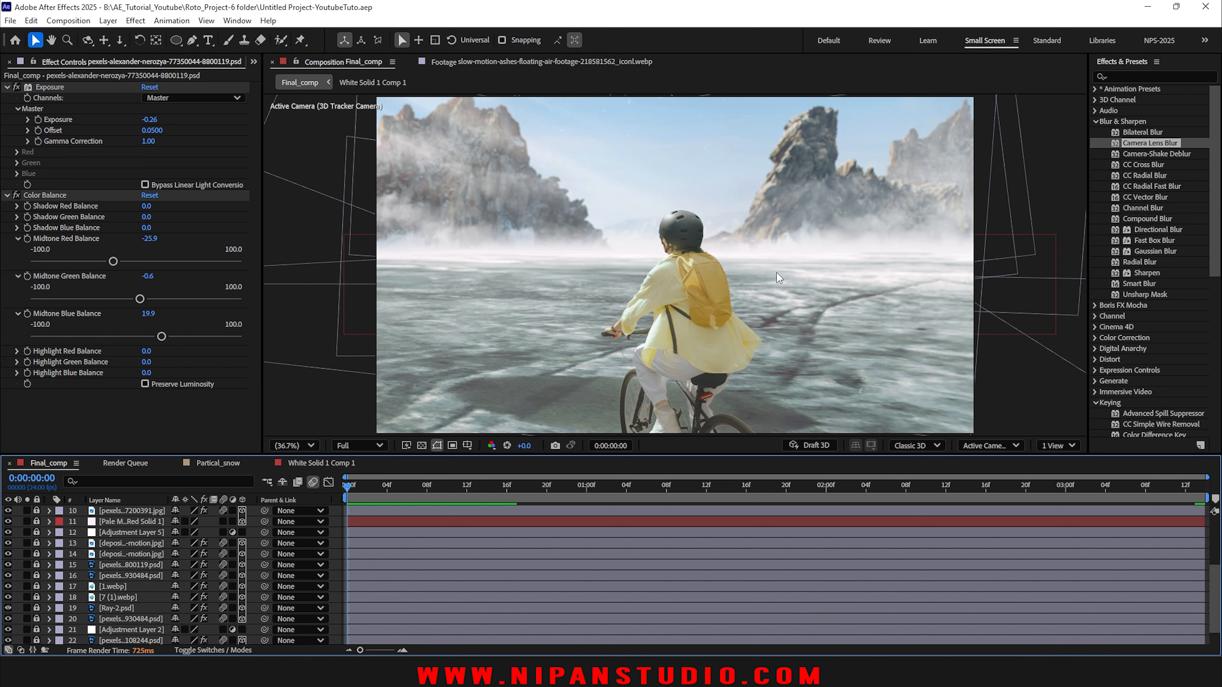
key("space")
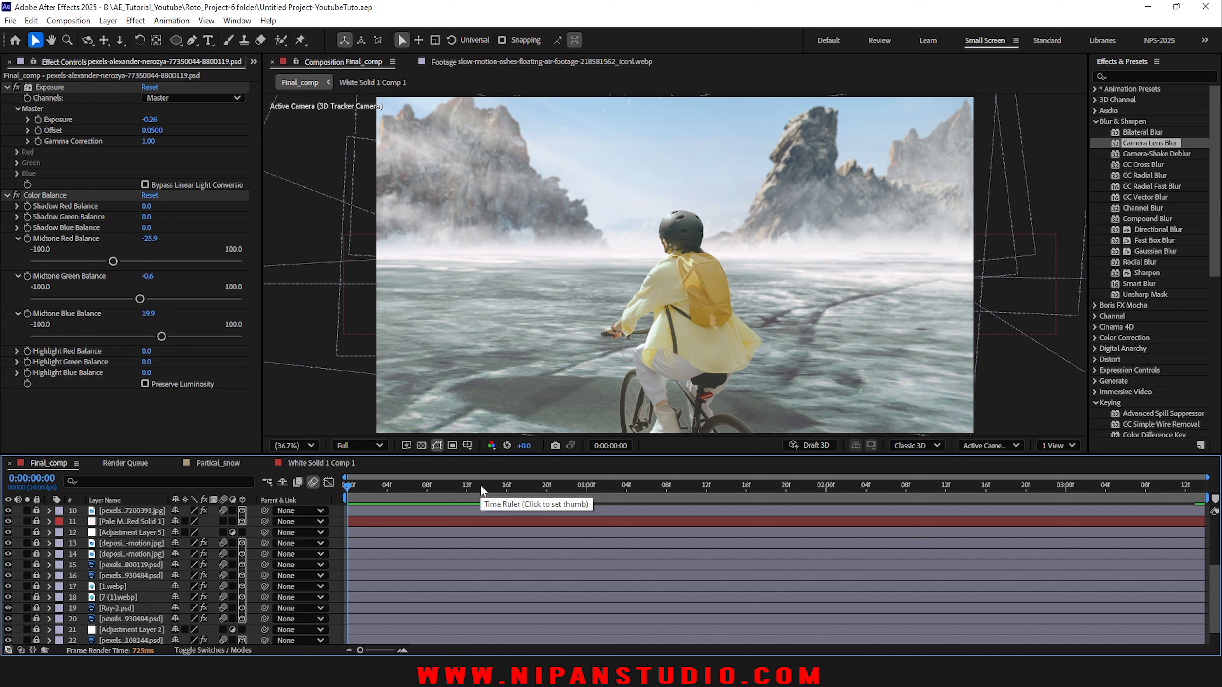
Step: Unlock the alpha-2.mov Comp 1 layer and review which background layers the light wrap needs
scroll(101, 553, "up", 3)
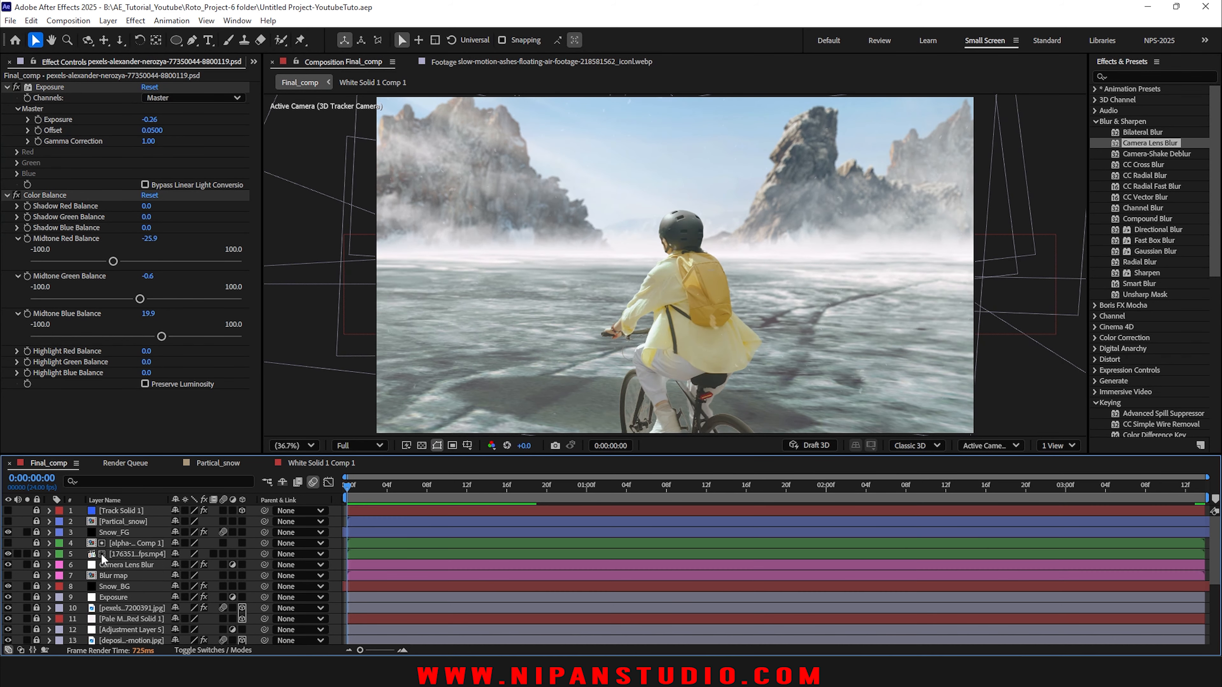
left_click_drag(126, 453, 126, 412)
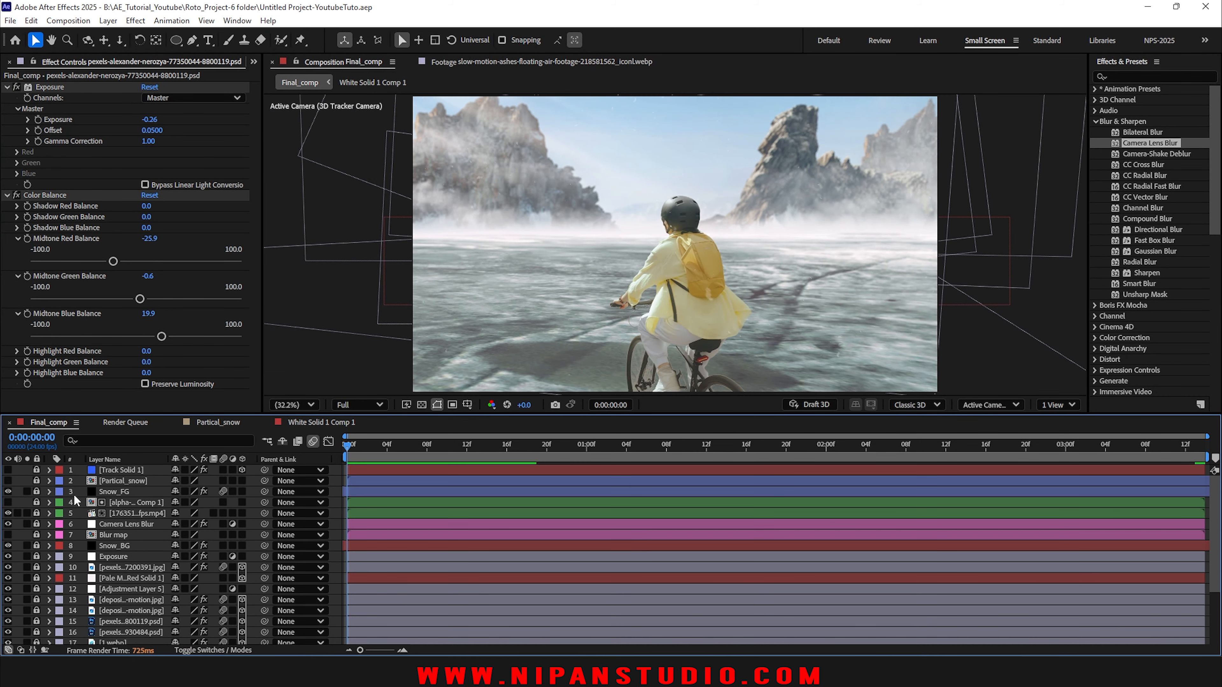
left_click(35, 501)
left_click(132, 502)
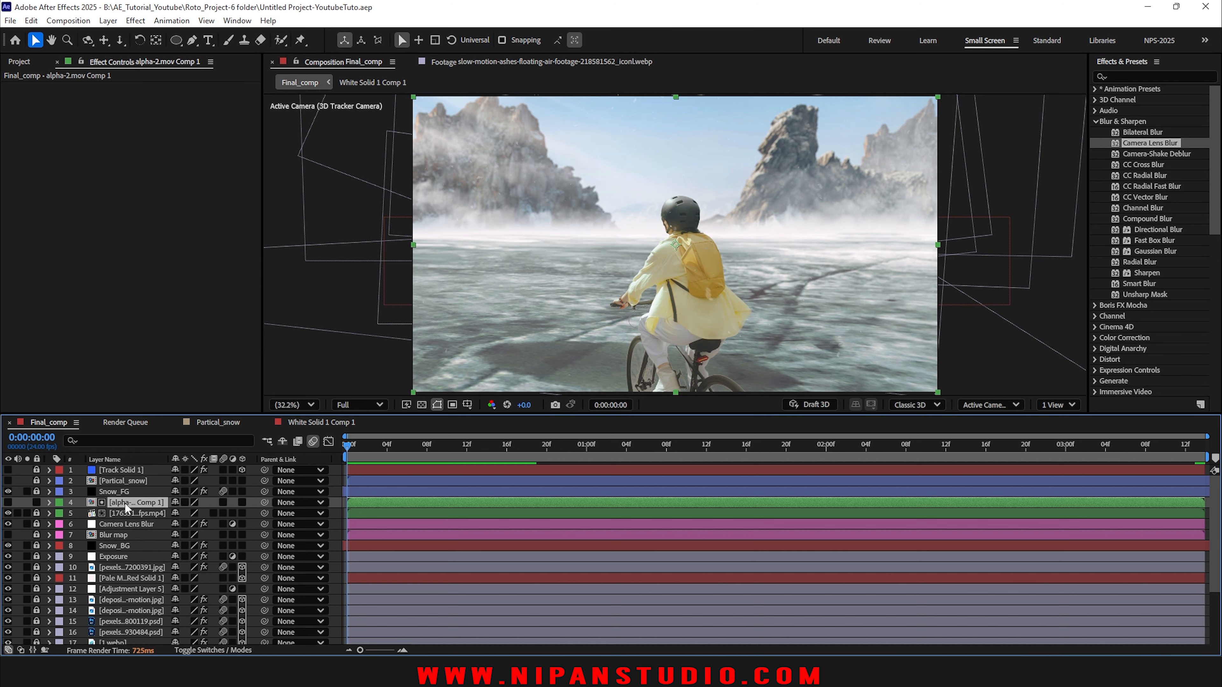
scroll(39, 485, "down", 3)
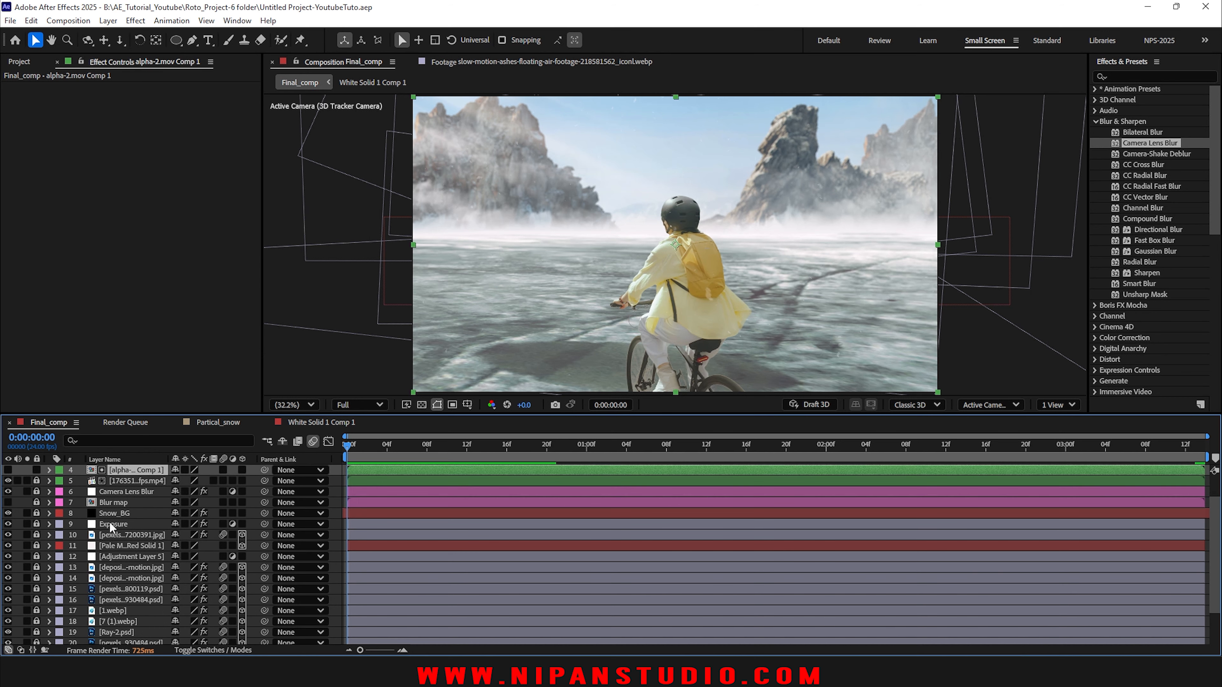
scroll(36, 551, "down", 1)
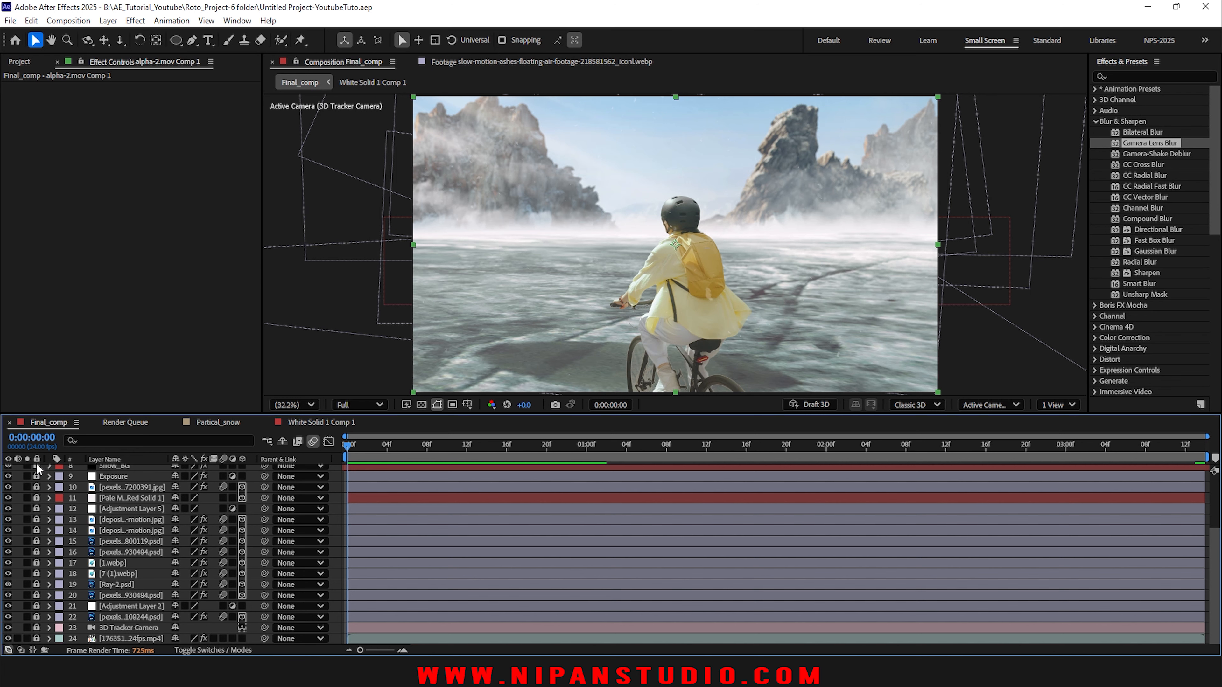
scroll(111, 546, "up", 1)
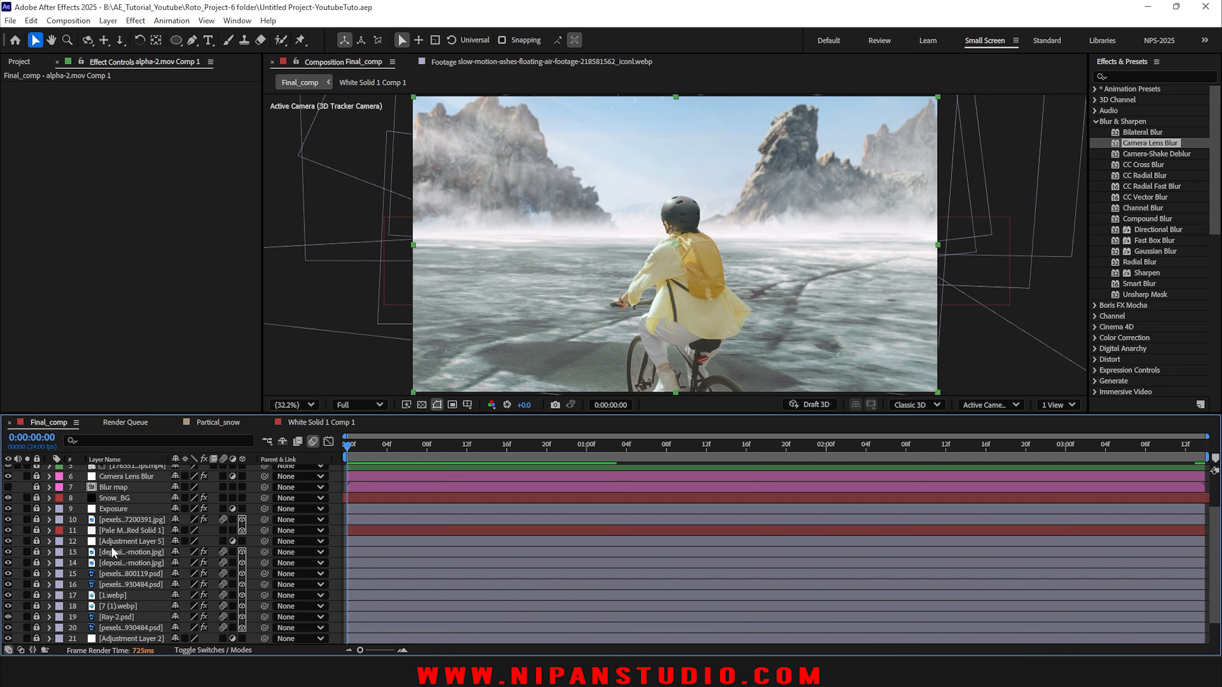
scroll(111, 546, "up", 2)
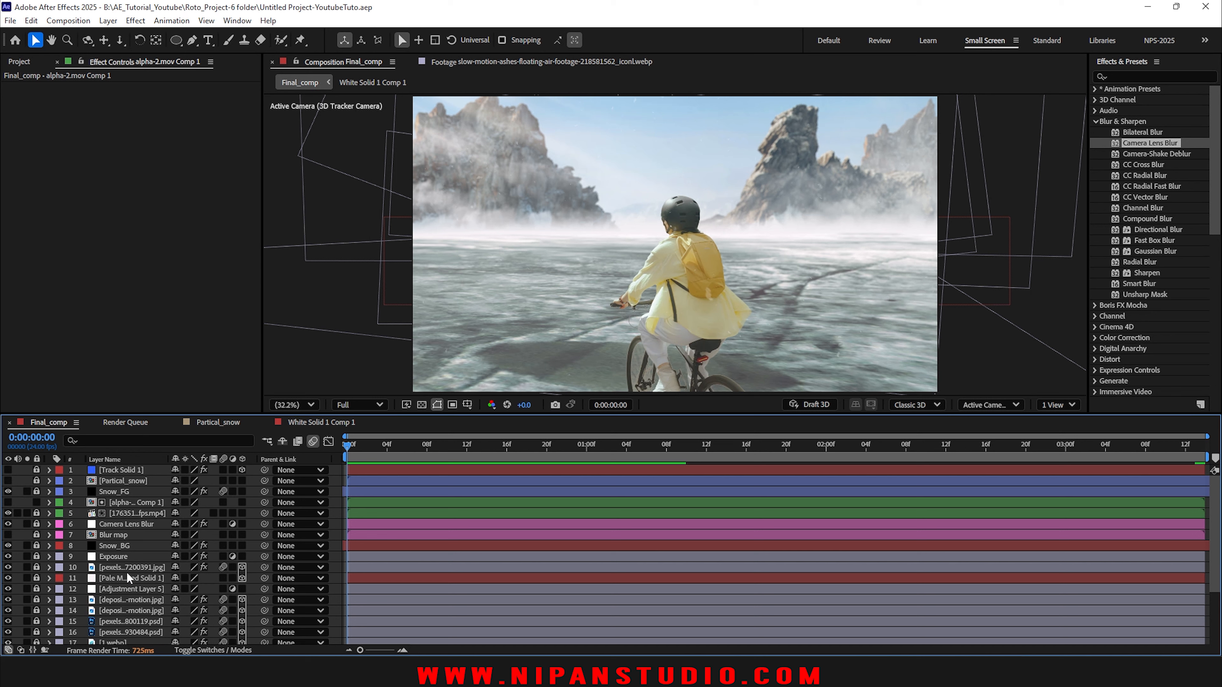
left_click(101, 503)
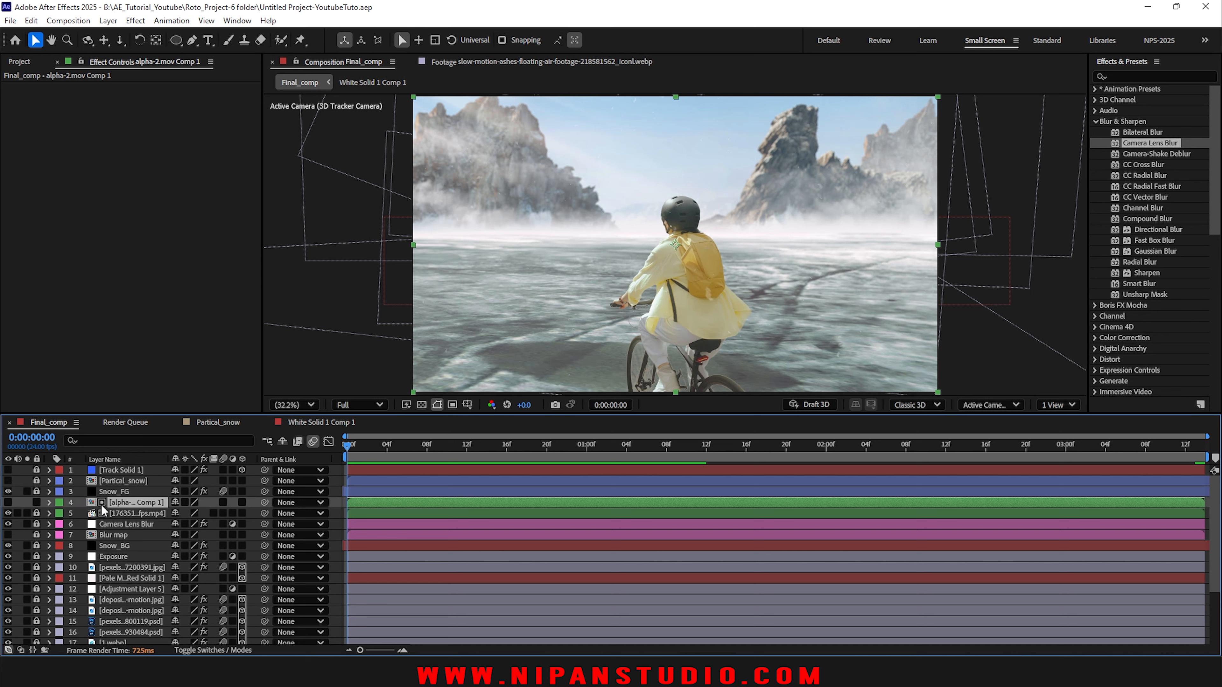
left_click(36, 502)
Step: Solo image layers 10, 13, 14 and 15 one at a time to identify them, and unlock each
left_click(27, 567)
left_click(27, 566)
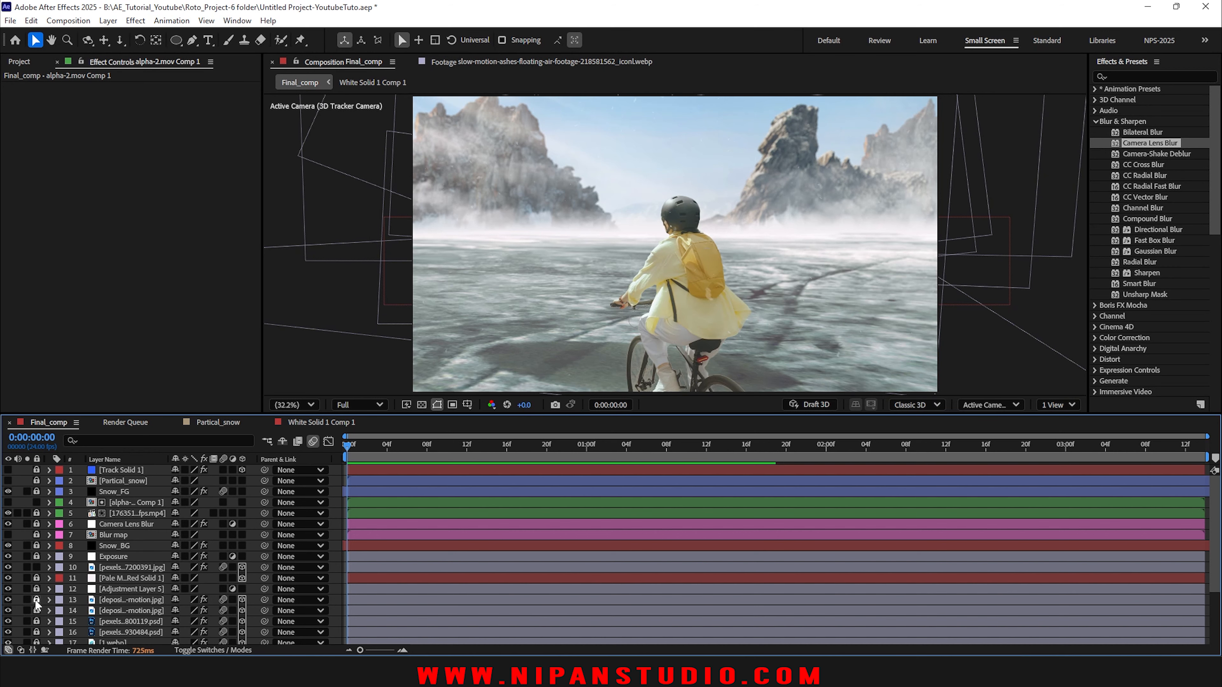
scroll(36, 597, "down", 1)
left_click(28, 567)
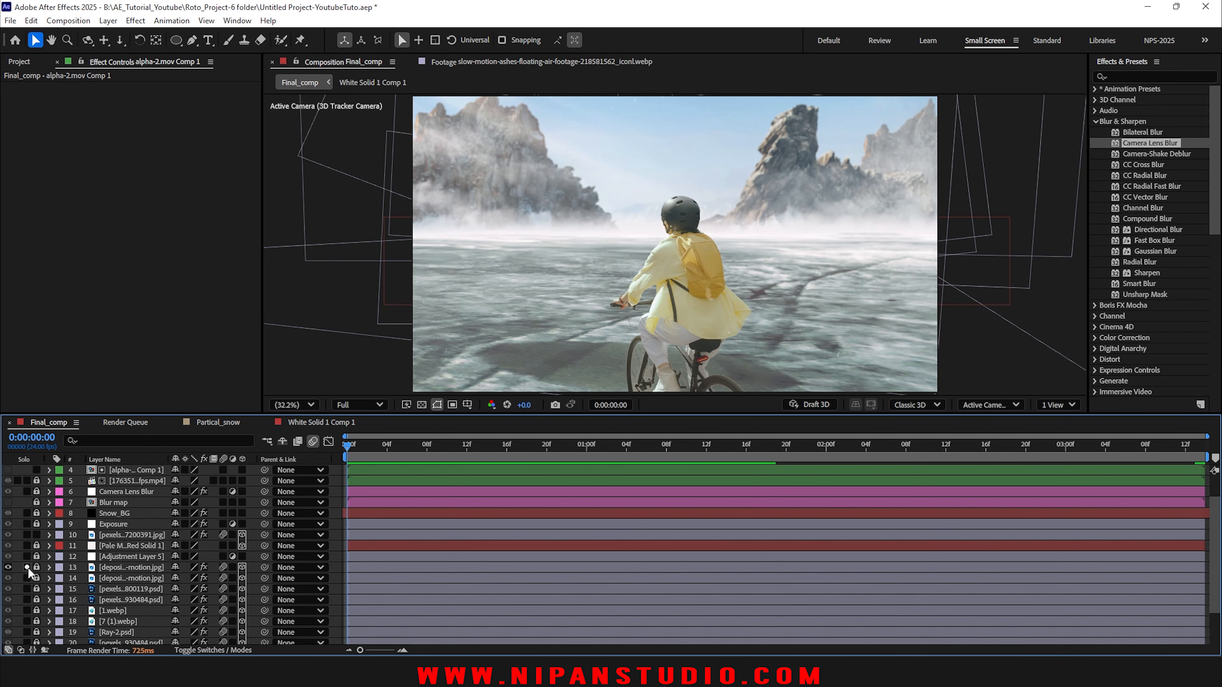
left_click(28, 568)
left_click(27, 577)
left_click(27, 577)
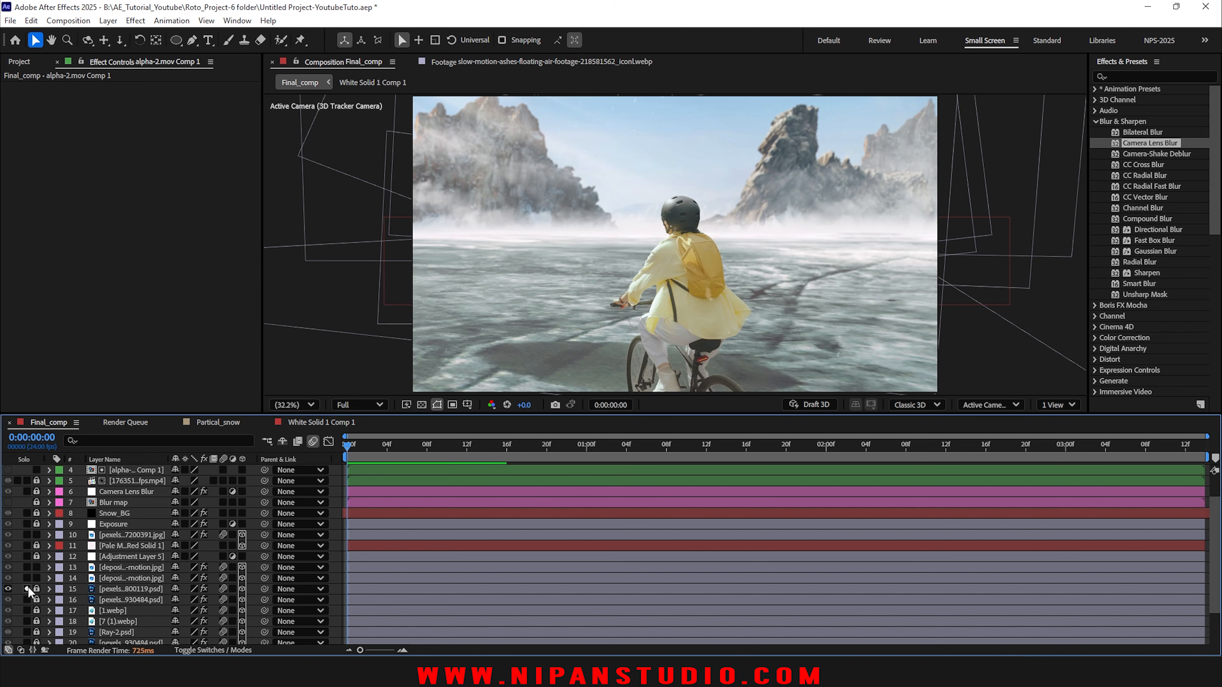
left_click(27, 588)
left_click(28, 588)
Step: Solo image layer 16 briefly to examine what it contributes, leaving it locked
left_click(28, 600)
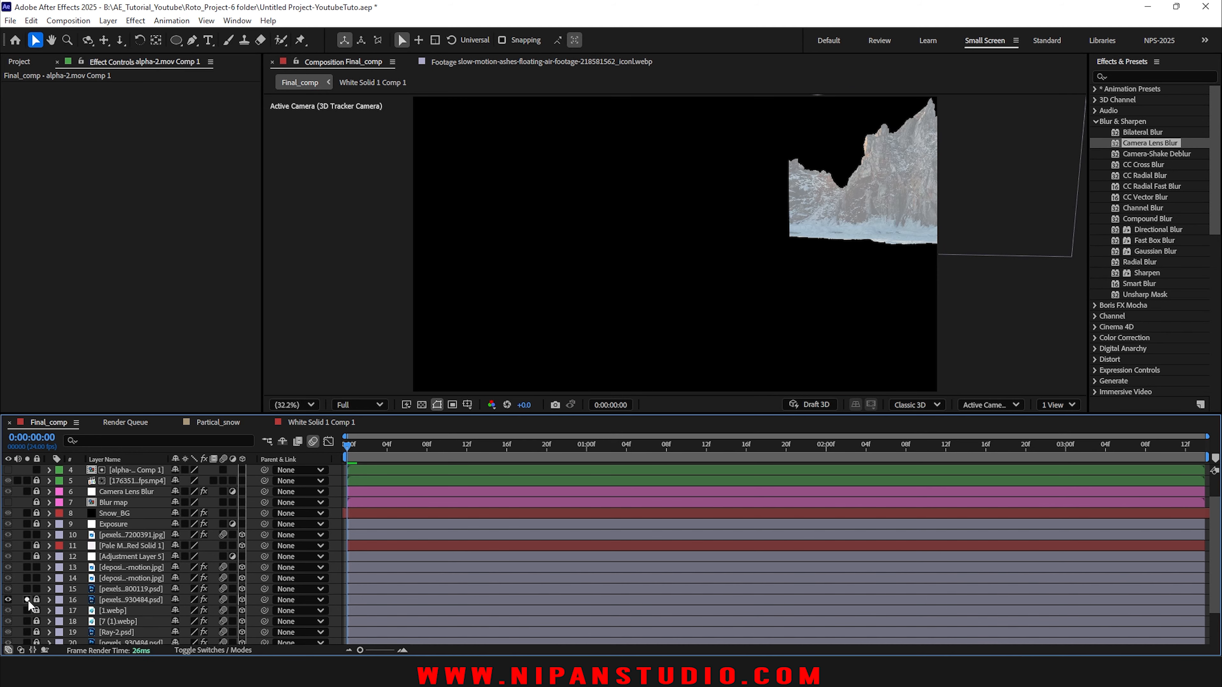
left_click(28, 600)
left_click(28, 600)
left_click(28, 600)
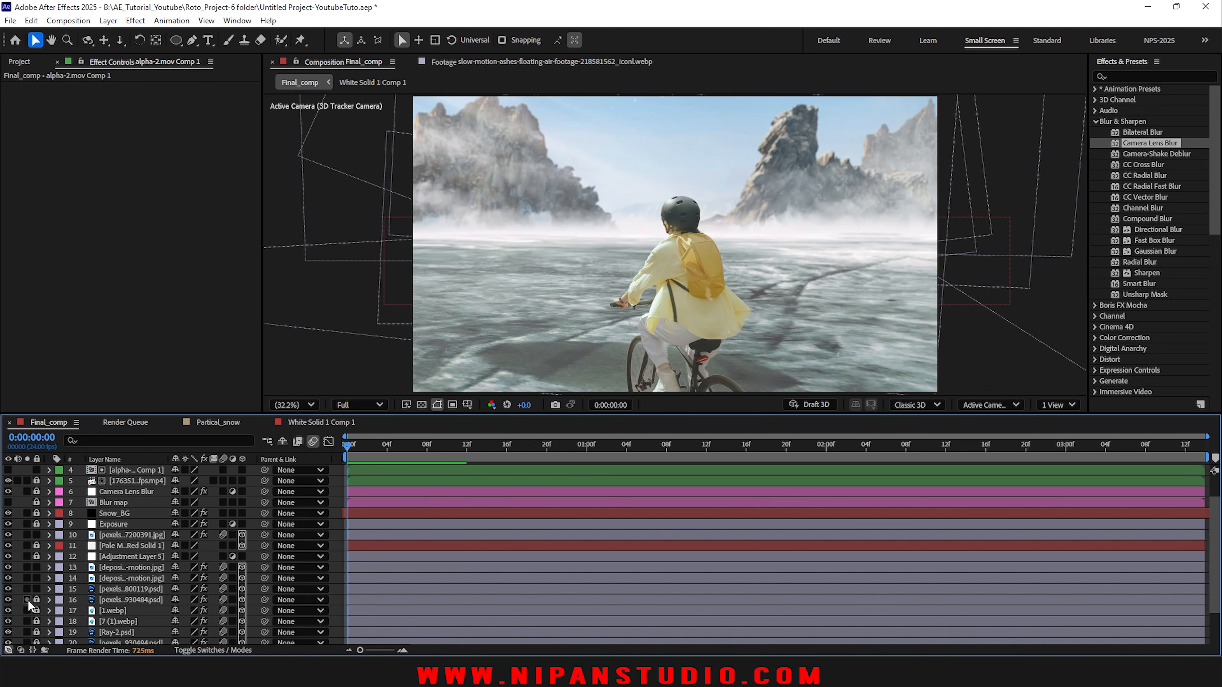
Step: Unlock the 1.webp and 7 (1).webp layers, checking layer contents, including Ray-2.psd, with solo
scroll(32, 600, "down", 1)
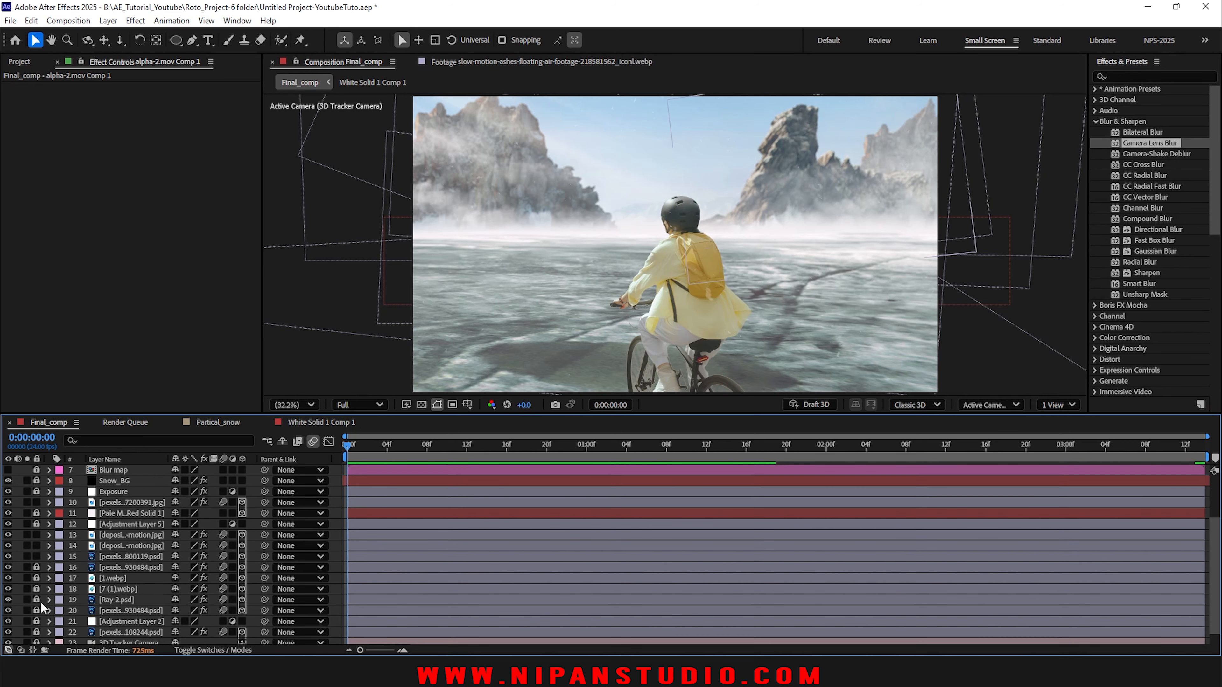
left_click(28, 579)
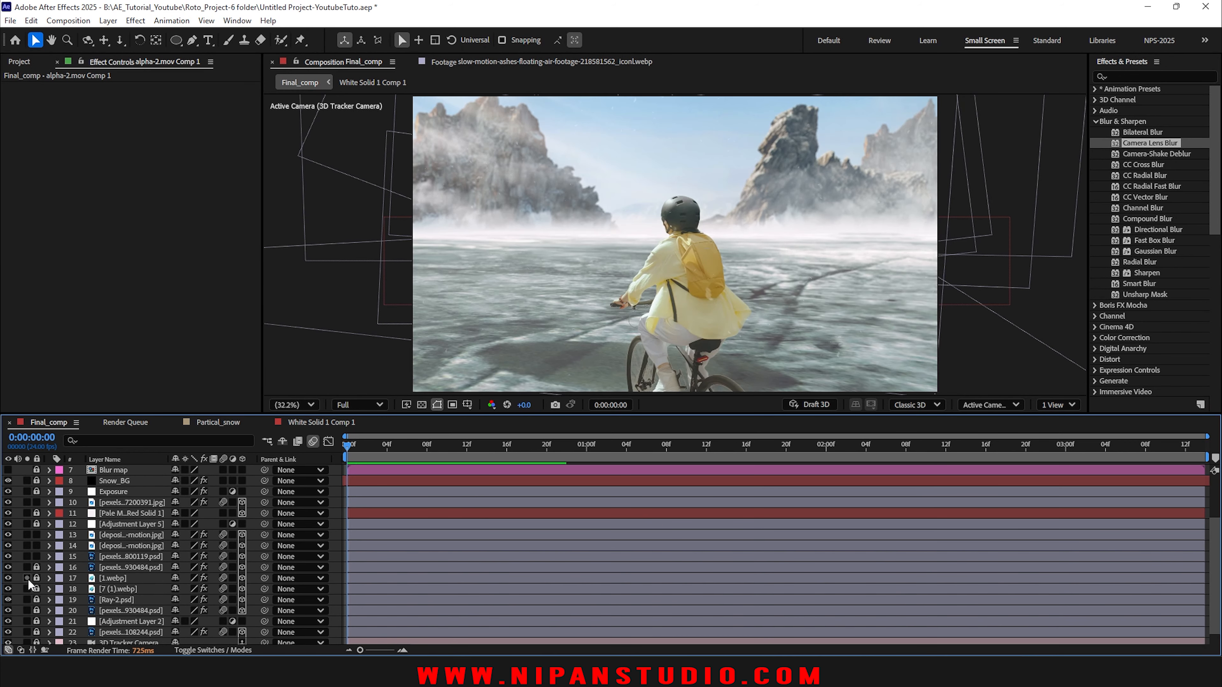
left_click(28, 580)
left_click(27, 600)
left_click(28, 600)
scroll(25, 598, "down", 1)
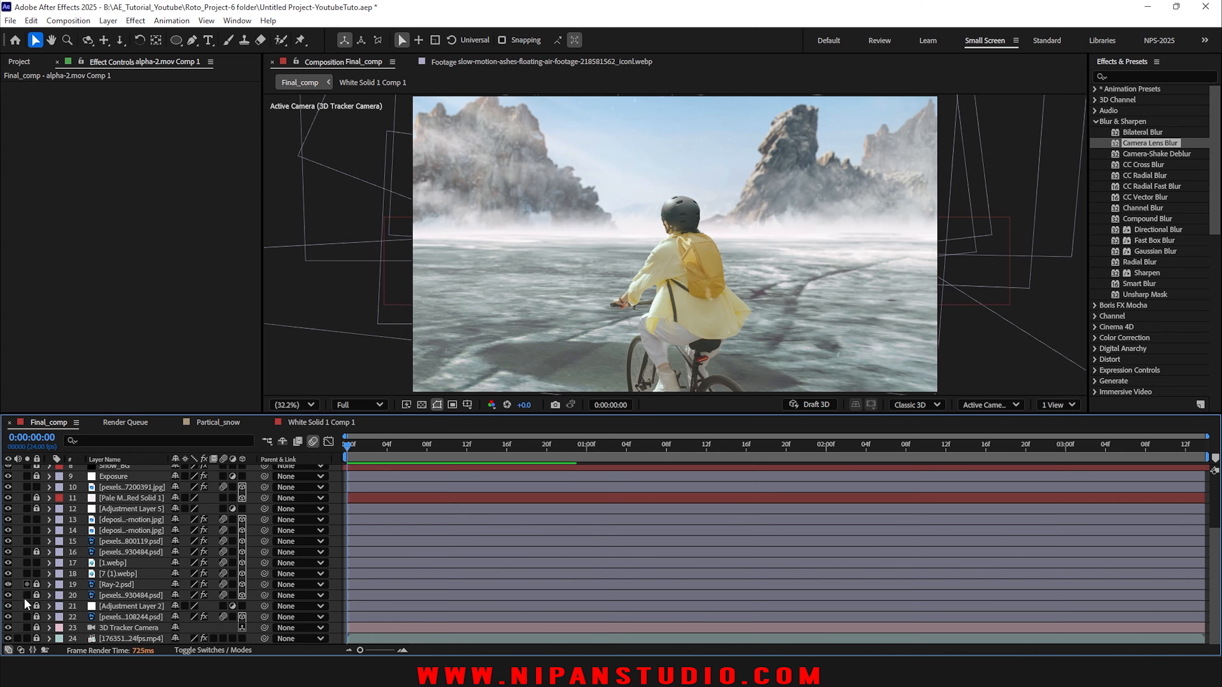
Step: Unlock image layer 20 and the 3D Tracker Camera layer, checking image layers 20 and 22 with solo
left_click(25, 595)
left_click(25, 595)
left_click(35, 595)
left_click(26, 627)
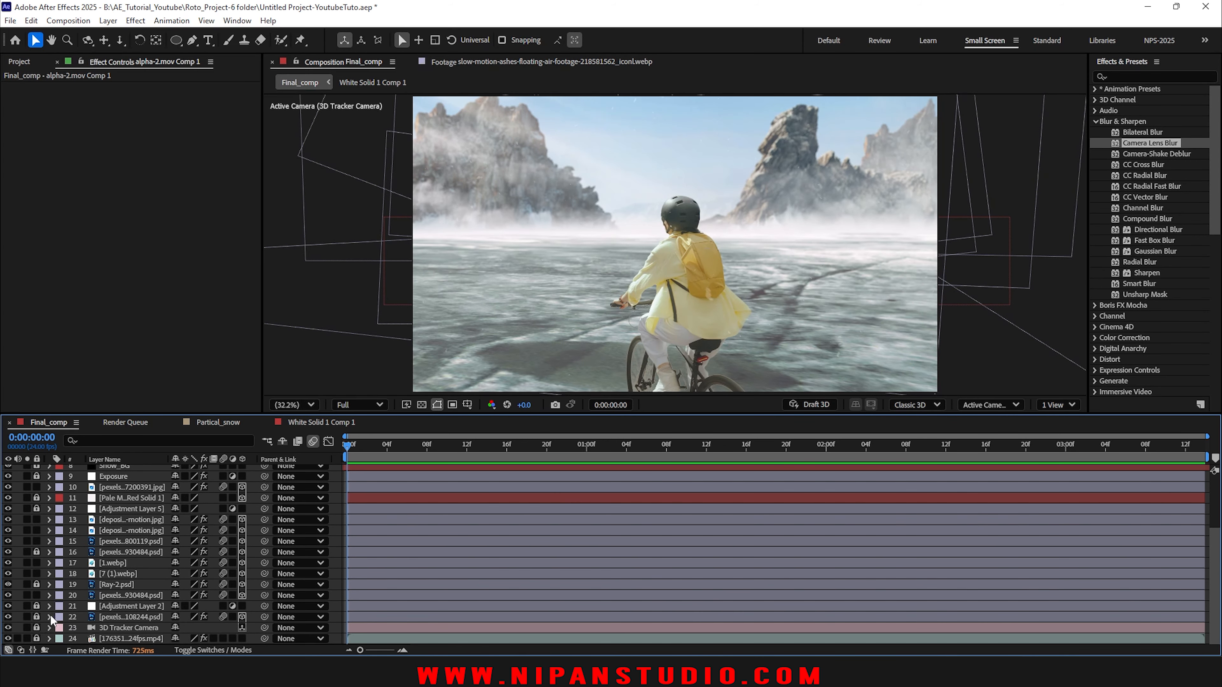
left_click(27, 616)
left_click(27, 616)
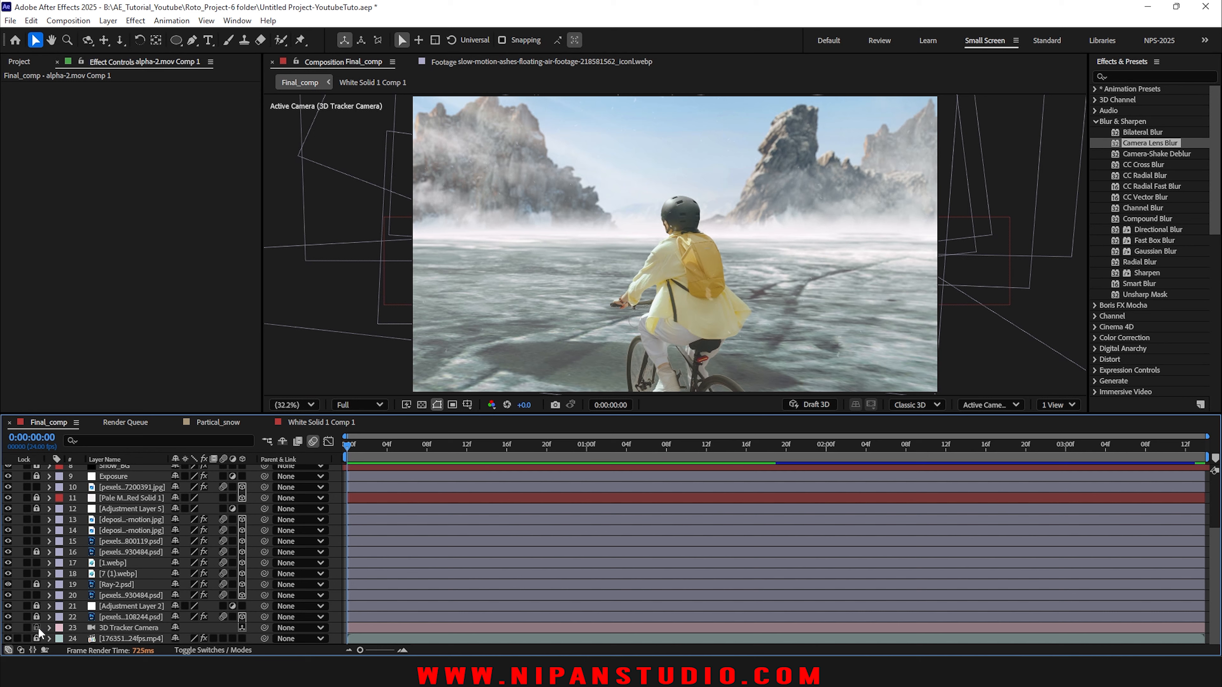
Step: Select all unlocked layers, duplicate them and pre-compose the duplicates as Light_wrap with all attributes moved into the new composition
left_click_drag(161, 414, 161, 301)
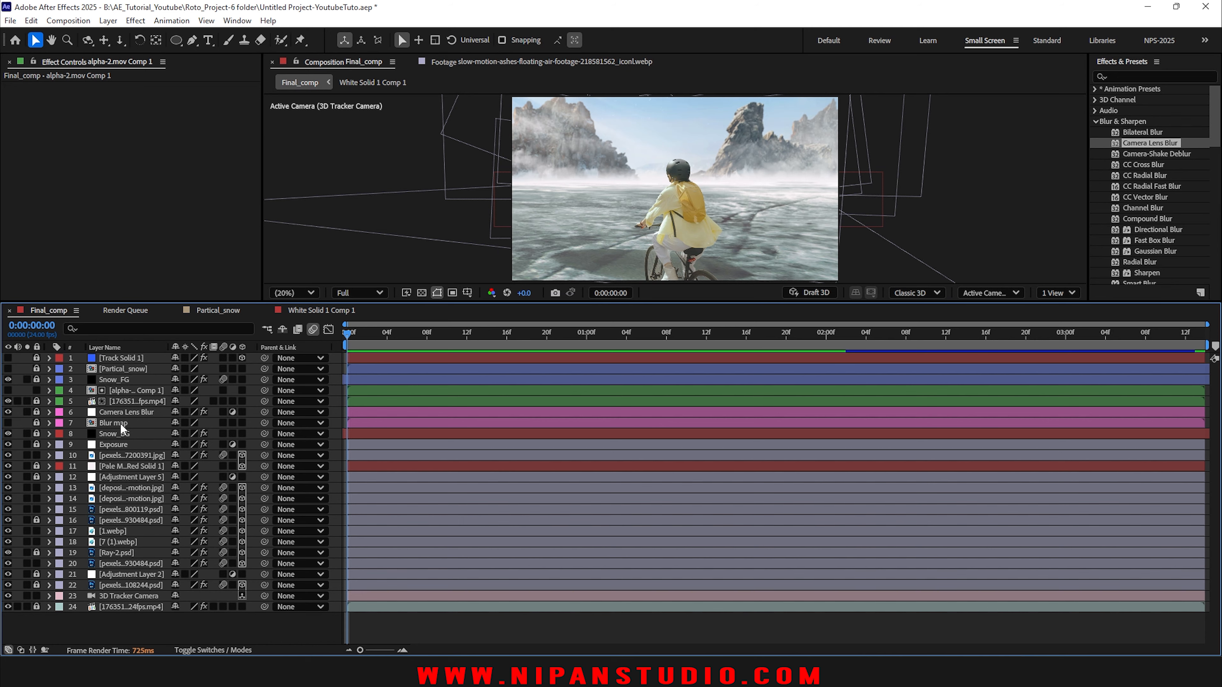
key("ctrl+a")
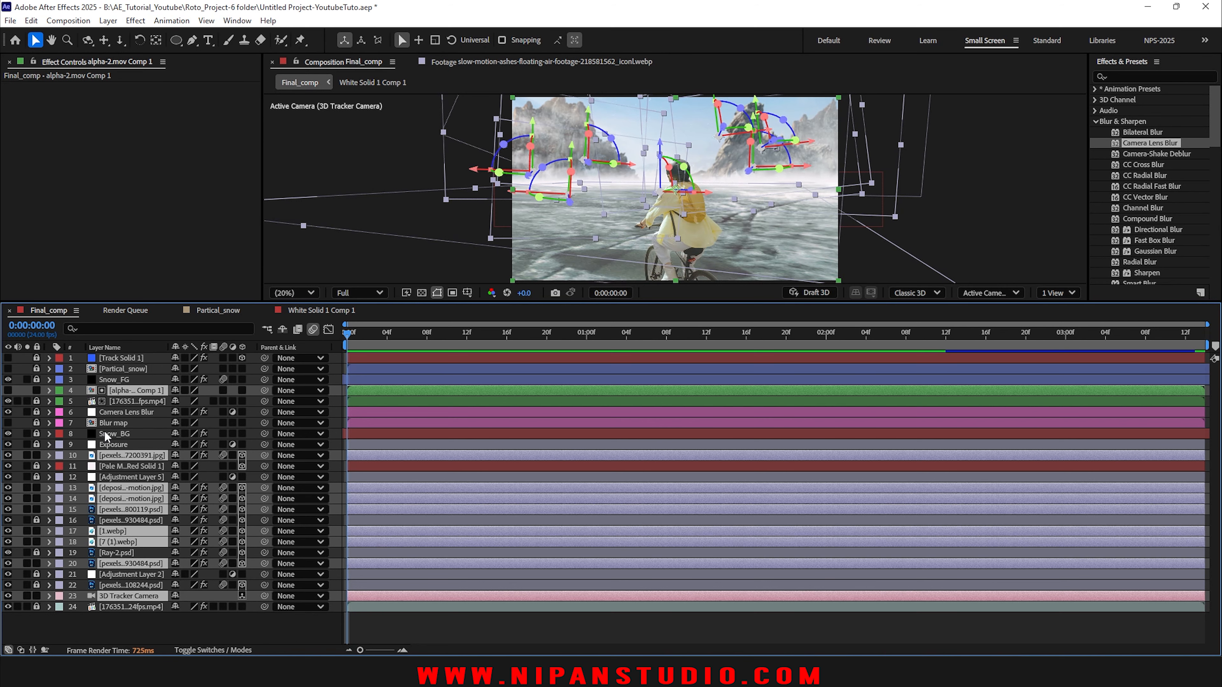
key("ctrl+d")
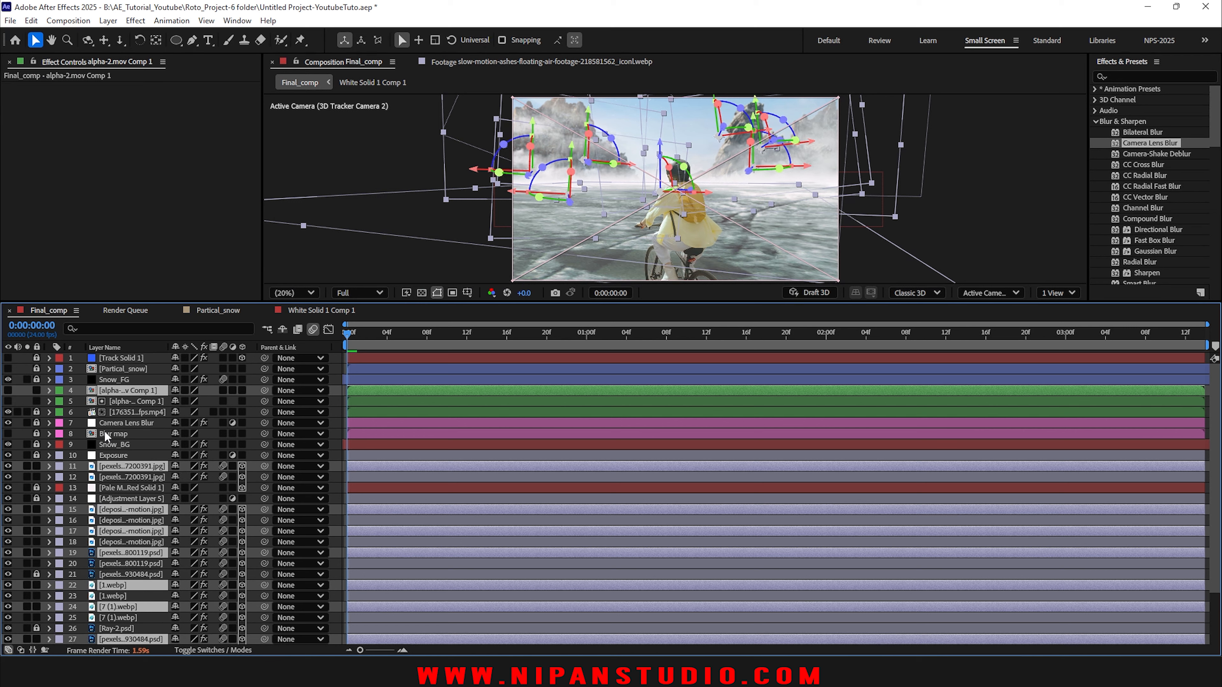
key("ctrl+shift+c")
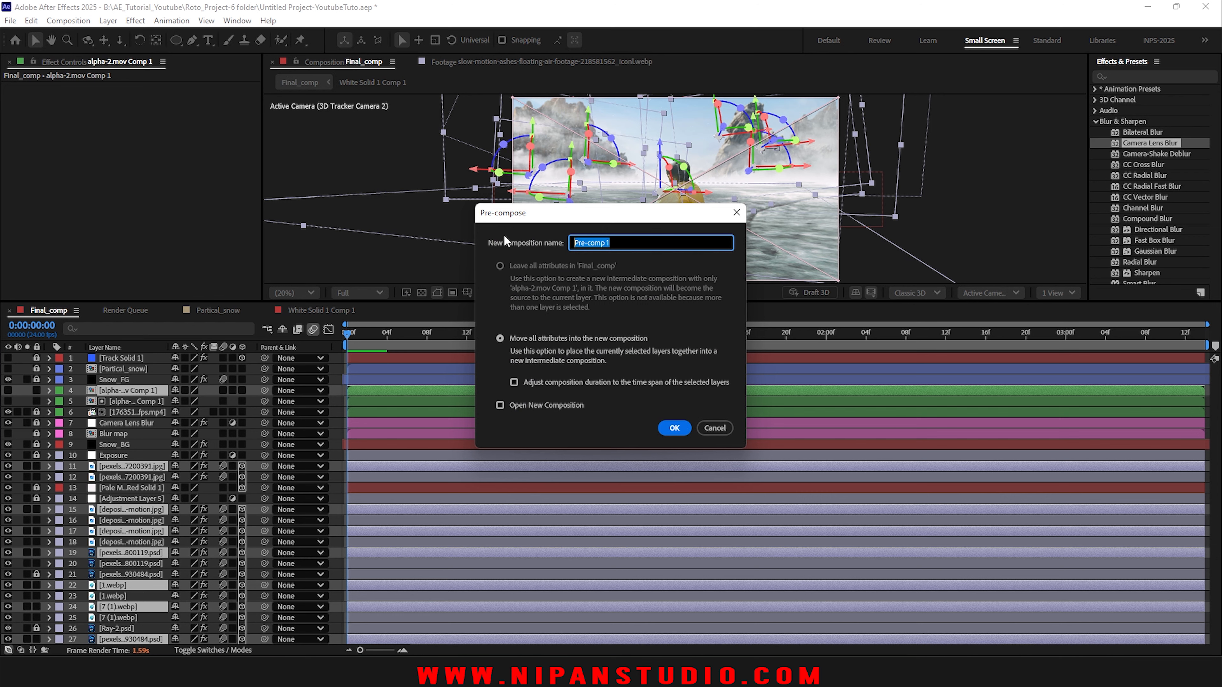
type("Light_wrap")
left_click(674, 428)
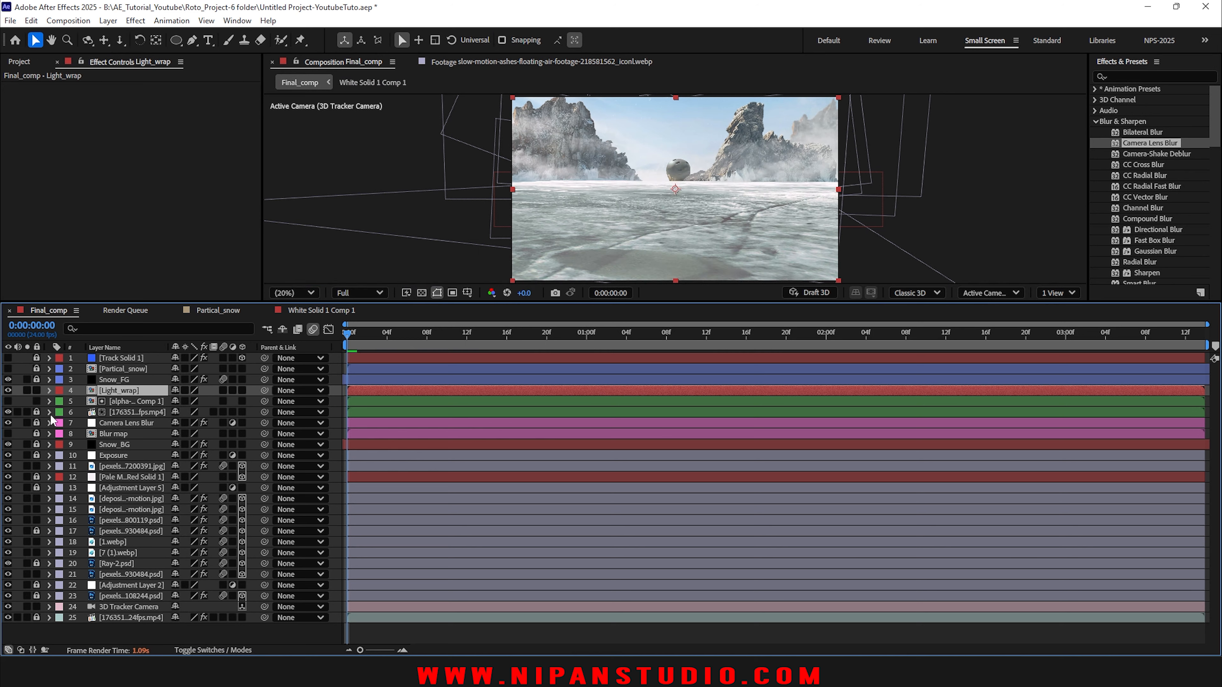
Step: Lock the original source layers again and move the Light_wrap layer directly below Track Solid 1
left_click(36, 400)
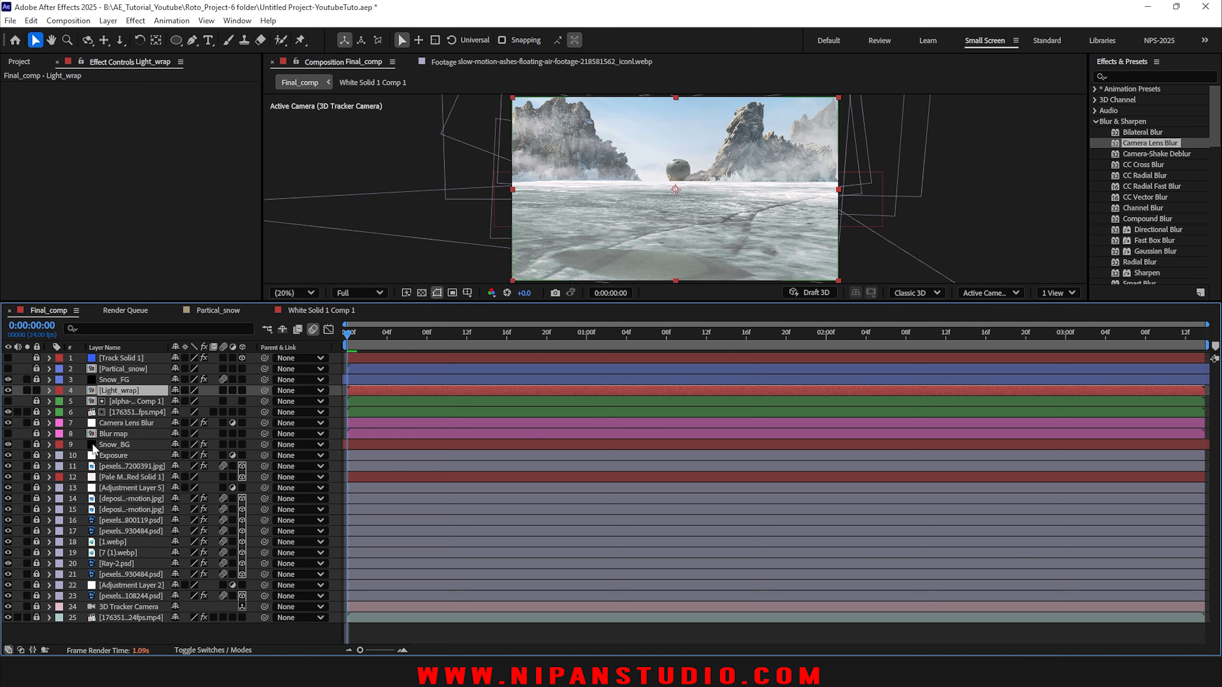
left_click_drag(107, 396, 116, 366)
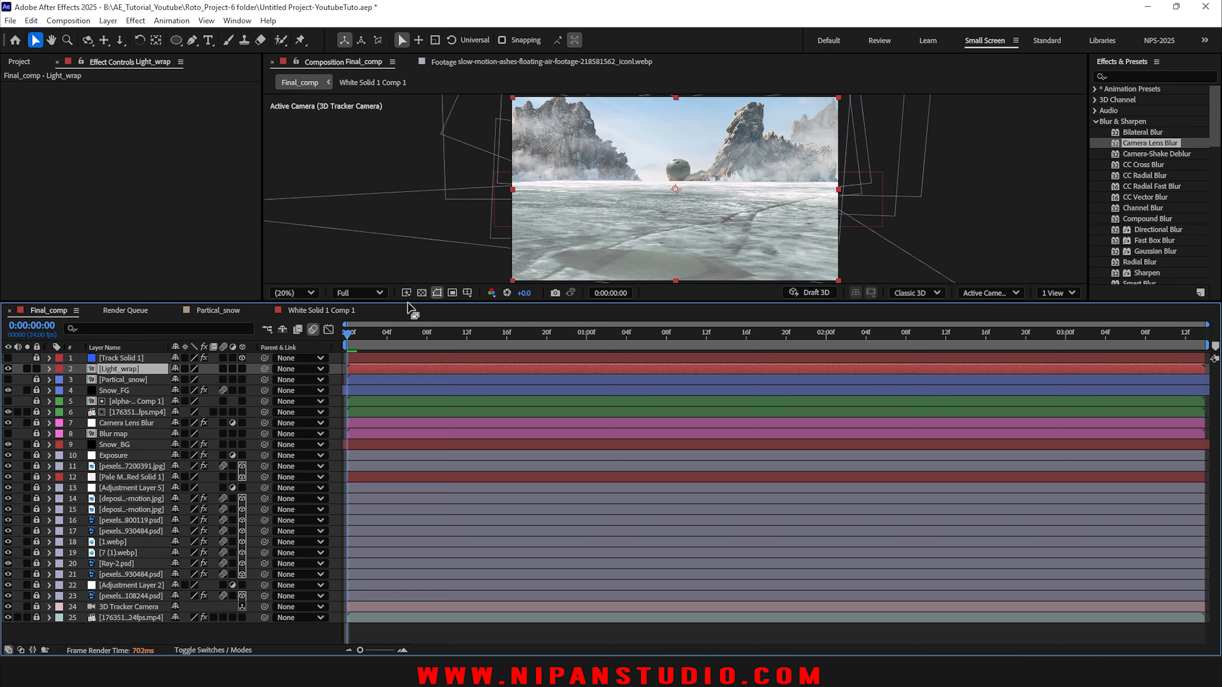
left_click_drag(404, 304, 398, 423)
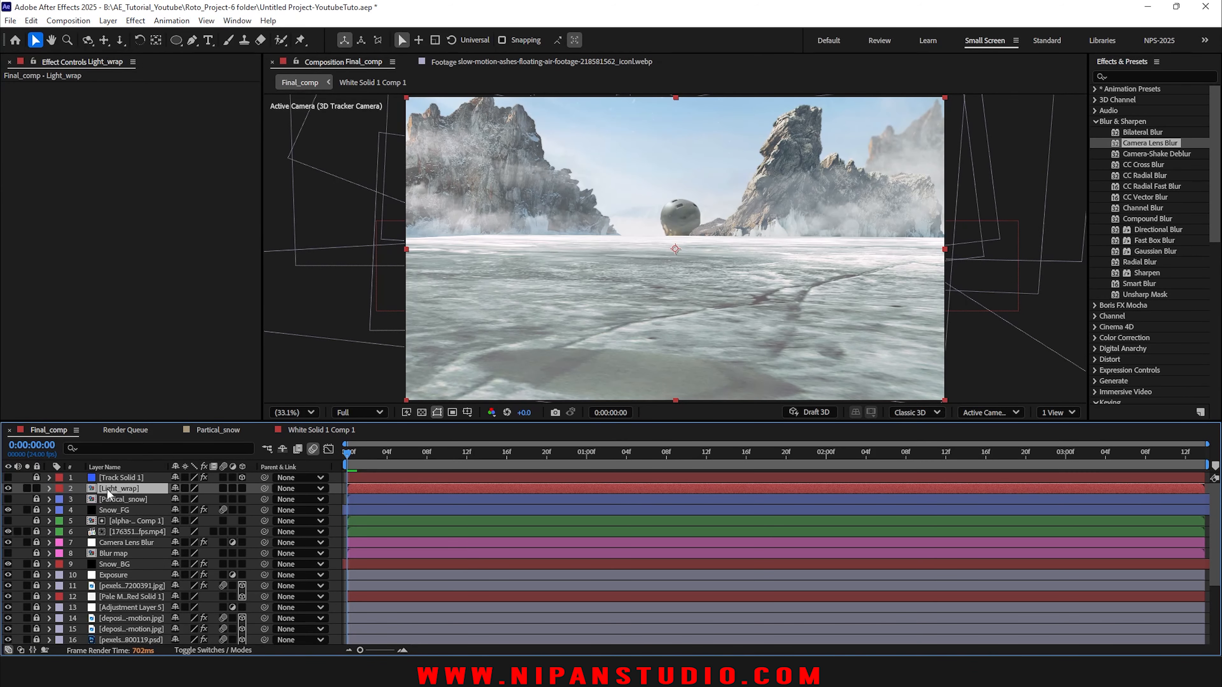
Step: Open the Light_wrap composition, select its alpha-2.mov Comp 1 layer and toggle the layer's visibility to check the matte
double_click(108, 489)
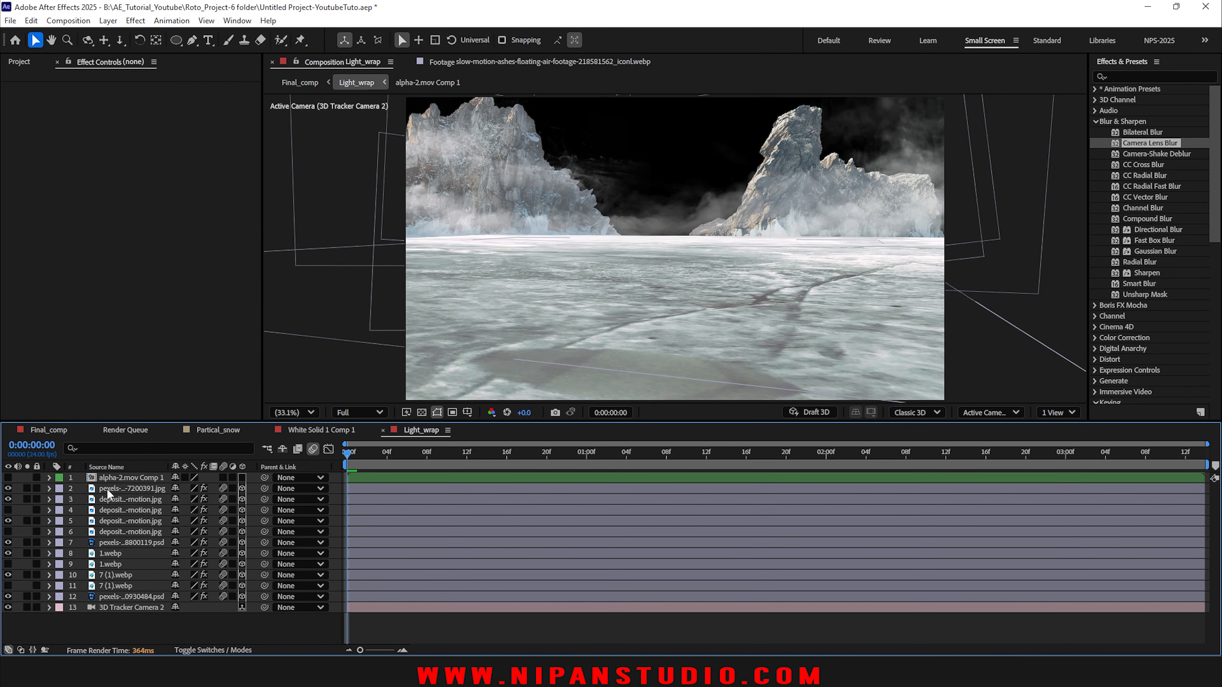
left_click(90, 478)
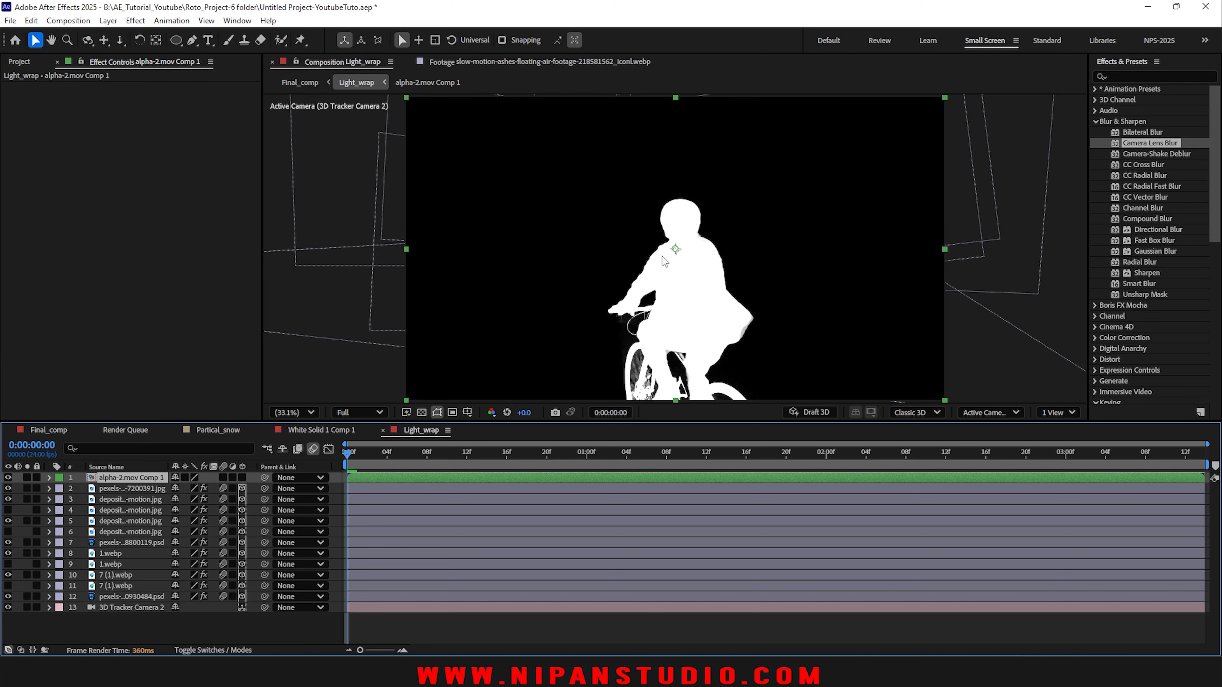
left_click(8, 478)
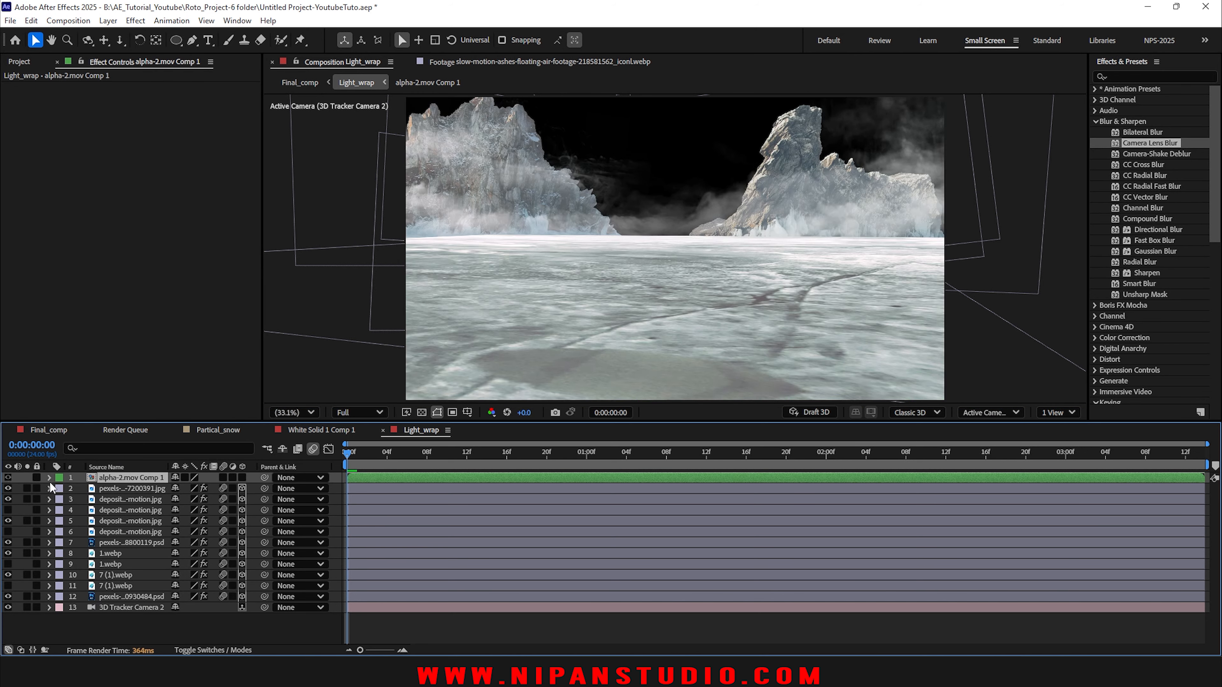
Step: Make the alpha-2.mov Comp 1 layer visible and apply Set Matte to it, using Luminance for the matte
key("space")
key("space")
left_click(8, 478)
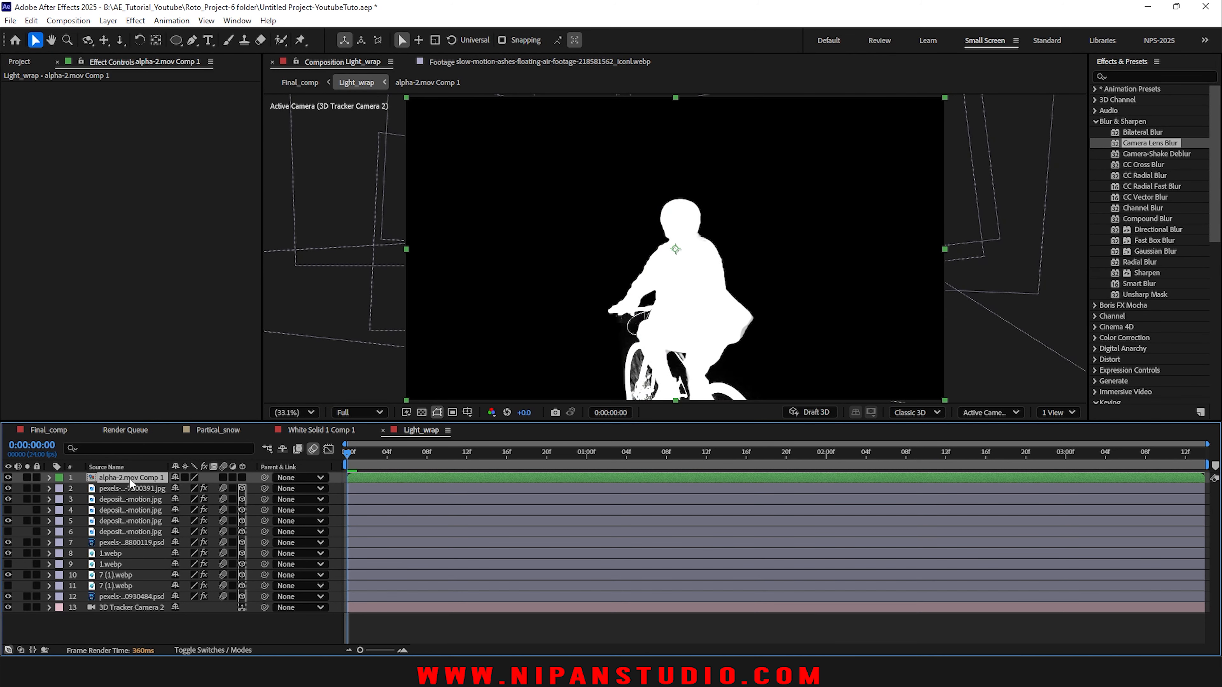
left_click(1093, 122)
scroll(1091, 133, "up", 1)
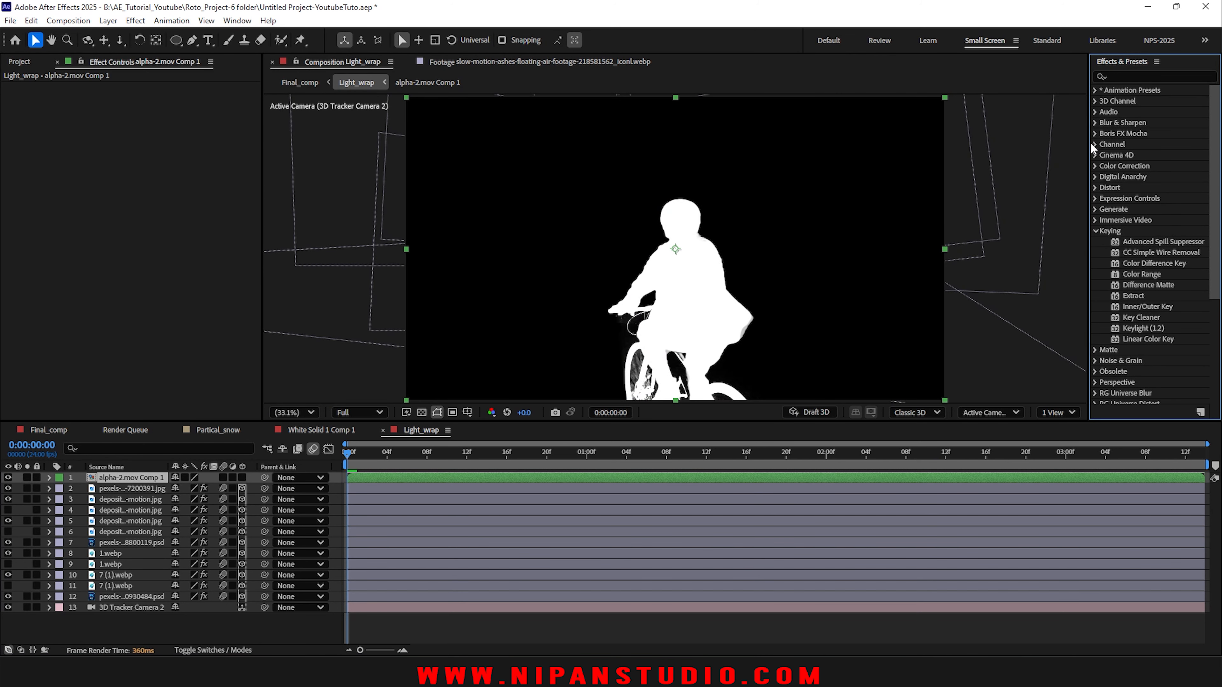
left_click(1095, 145)
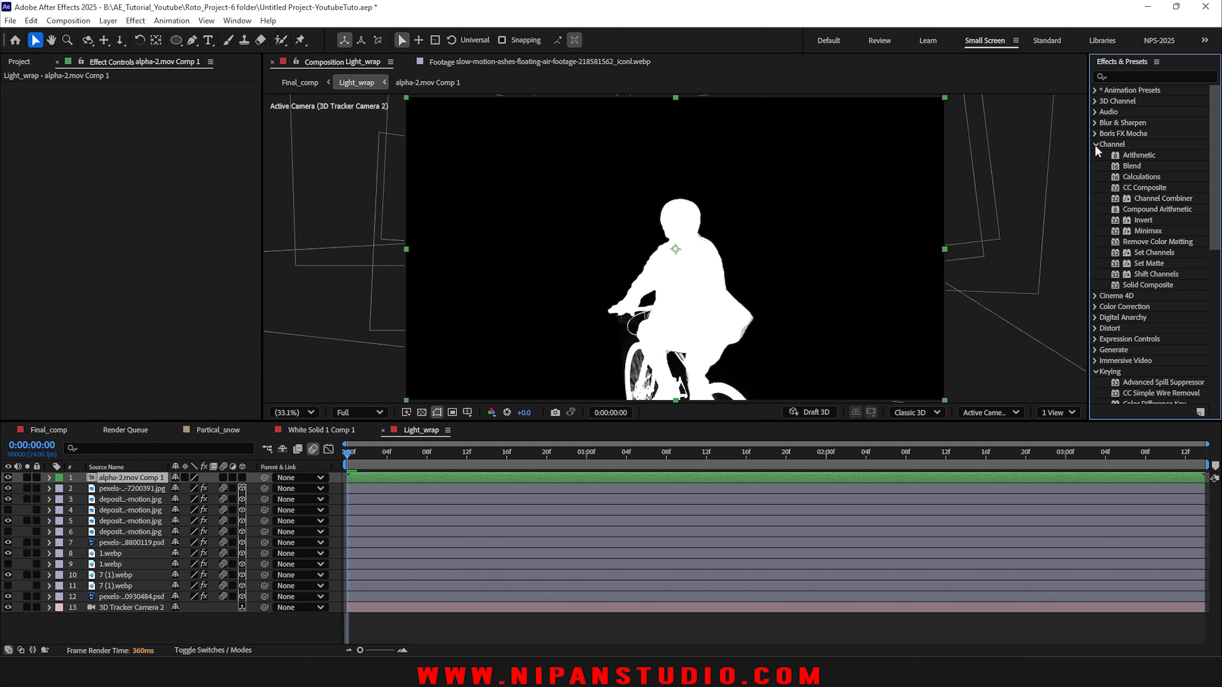
left_click_drag(1144, 264, 367, 478)
left_click(171, 109)
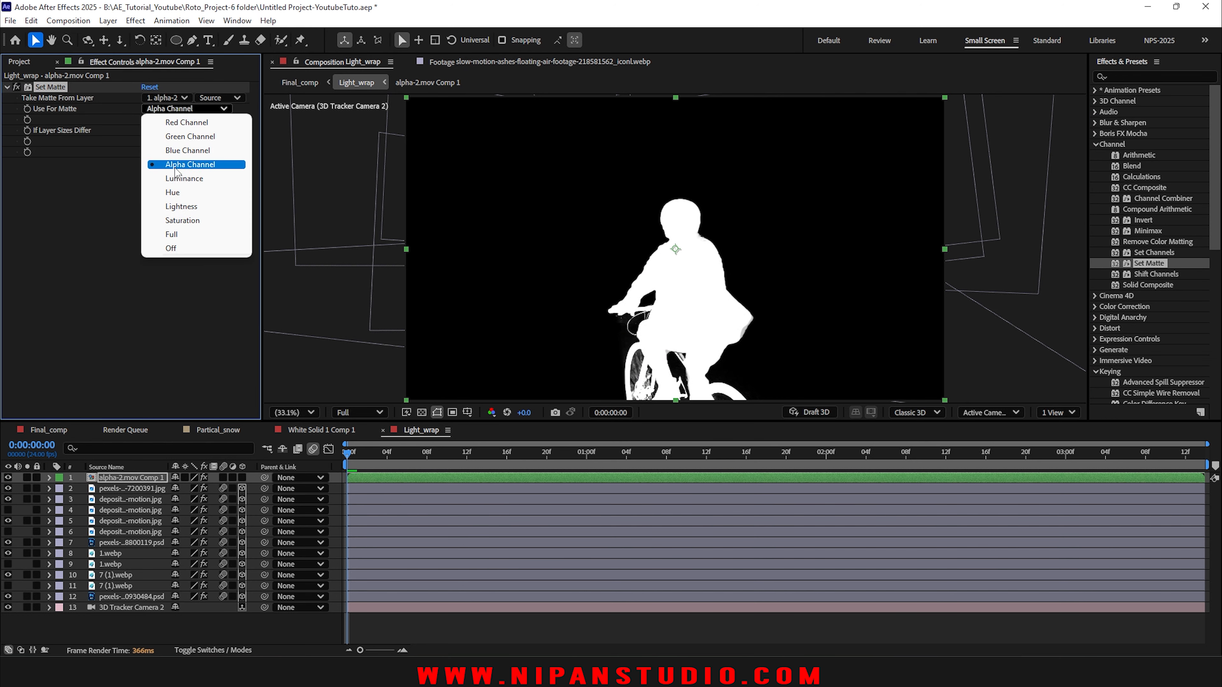
left_click(178, 180)
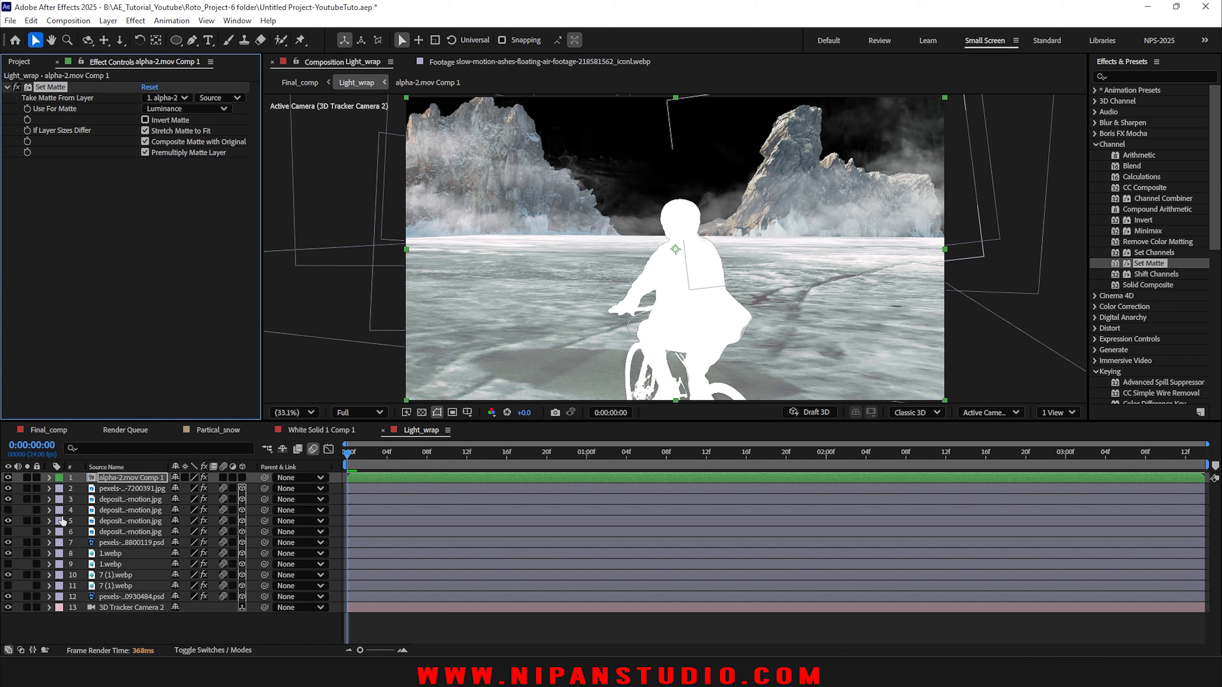
left_click(107, 479)
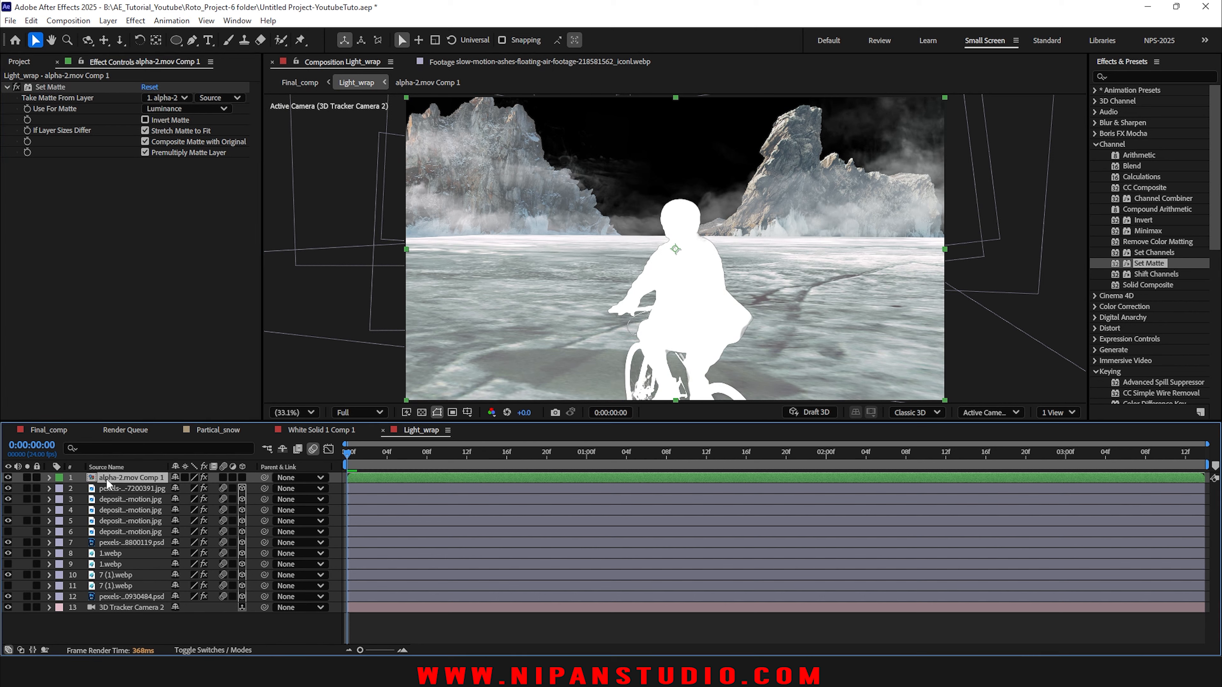
Step: Add a black solid to Light_wrap, move it below all other layers and lock it together with the 3D Tracker Camera 2 layer
left_click(1096, 144)
right_click(124, 640)
mouse_move(180, 476)
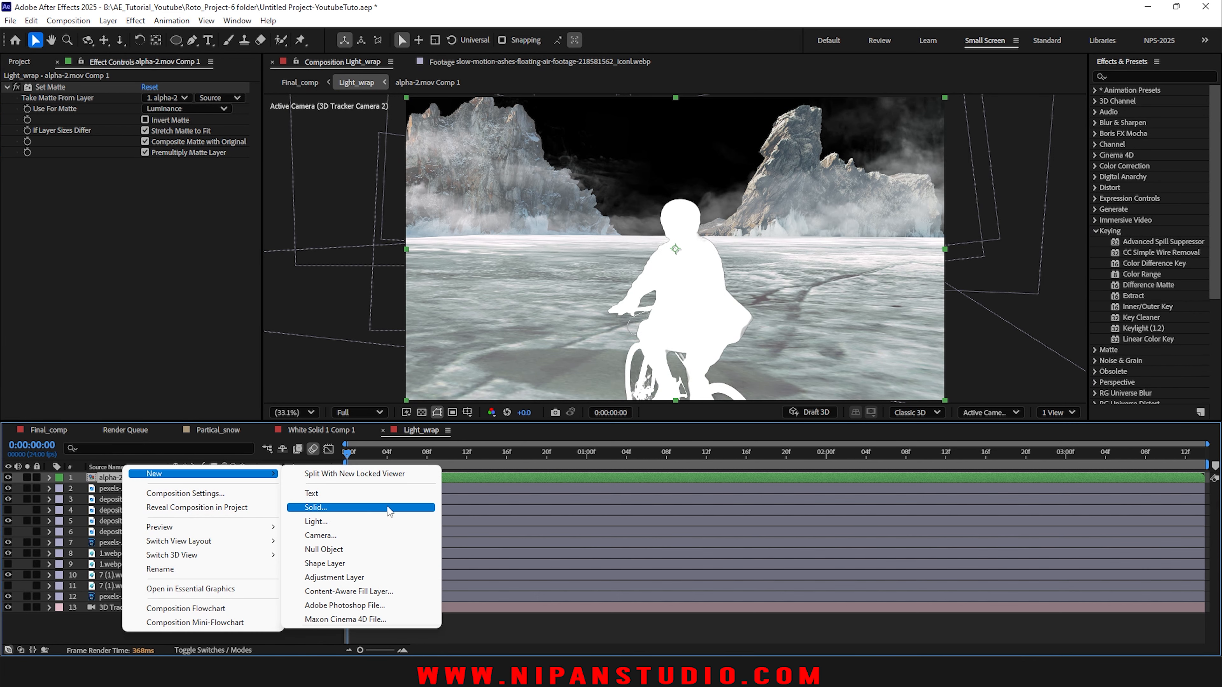
left_click(382, 504)
key("Return")
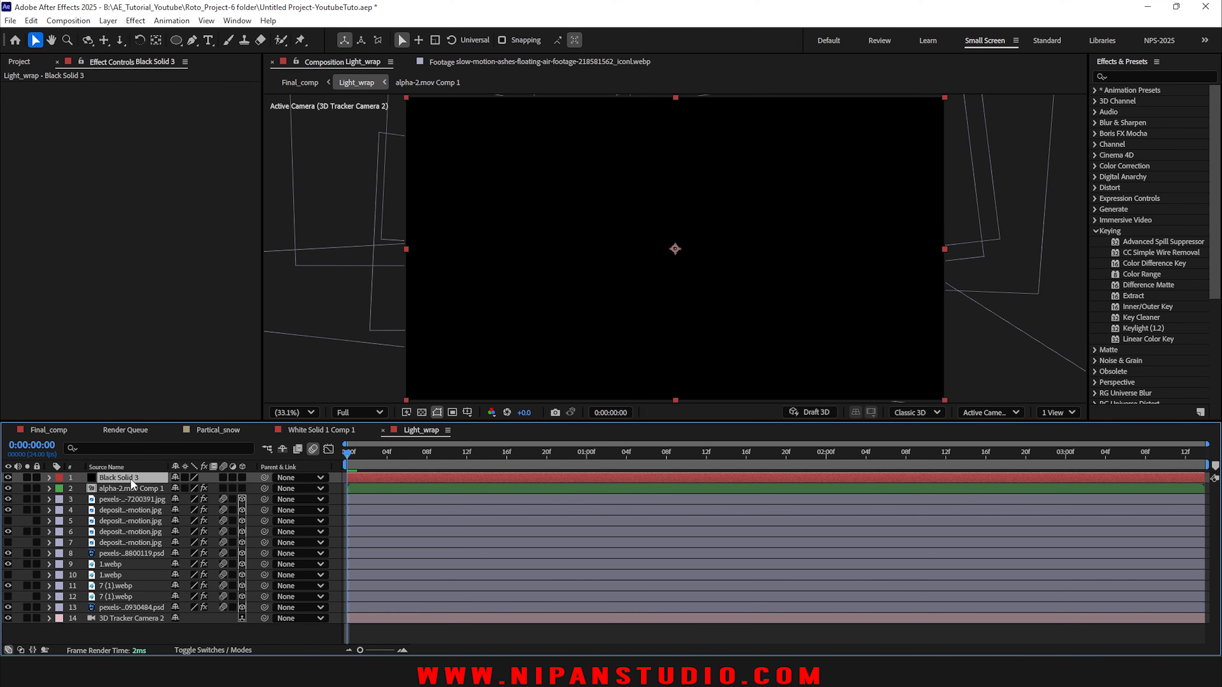
left_click_drag(130, 479, 126, 623)
left_click(37, 619)
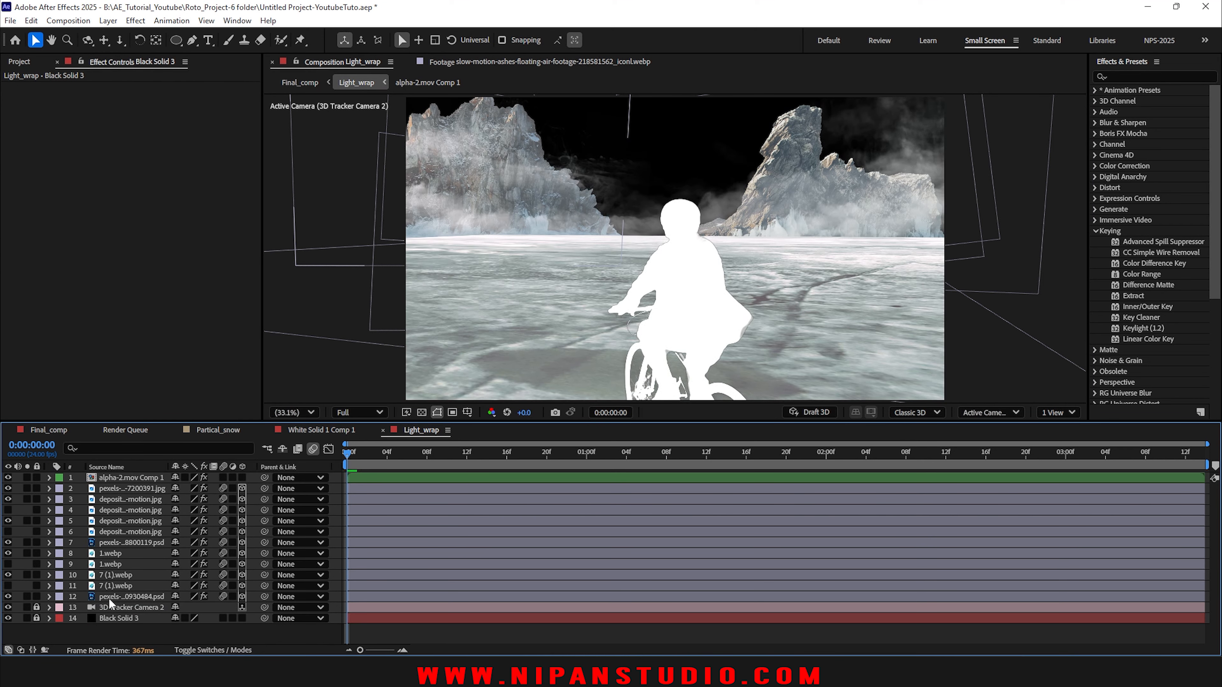
Step: Disable the Exposure effect on the pexels 10930484.psd mountain layer, checking layers 12 and 10 with solo
left_click(109, 597)
left_click(202, 447)
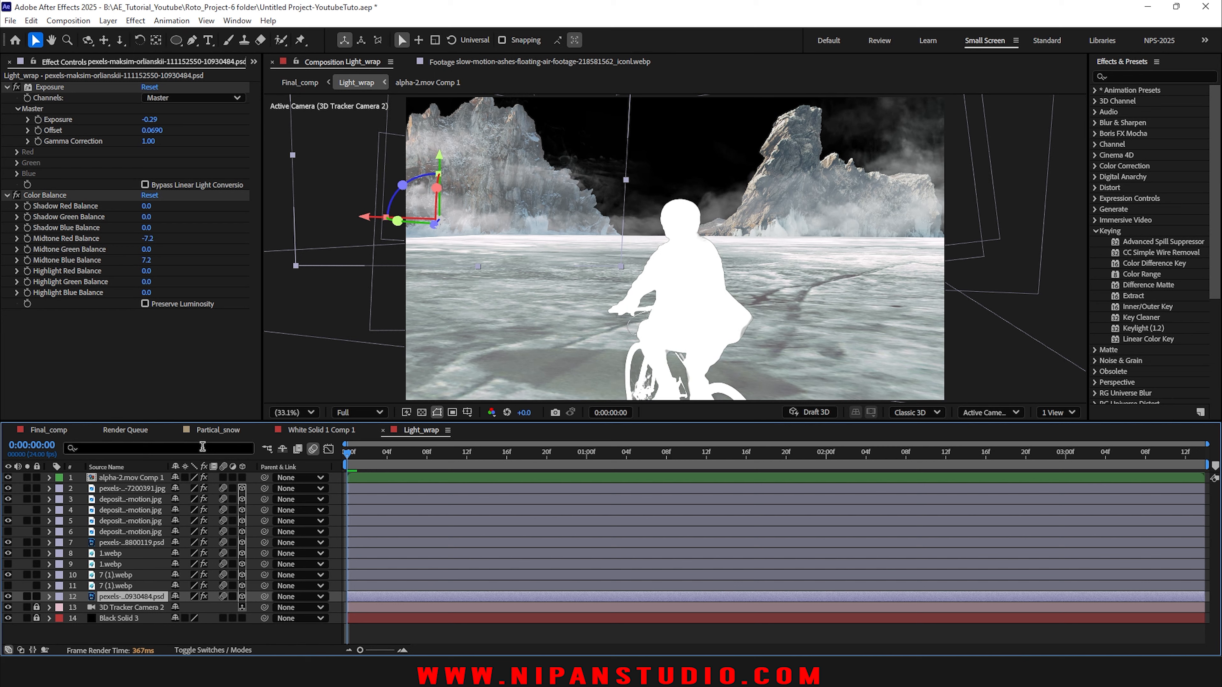
left_click(27, 597)
left_click(27, 596)
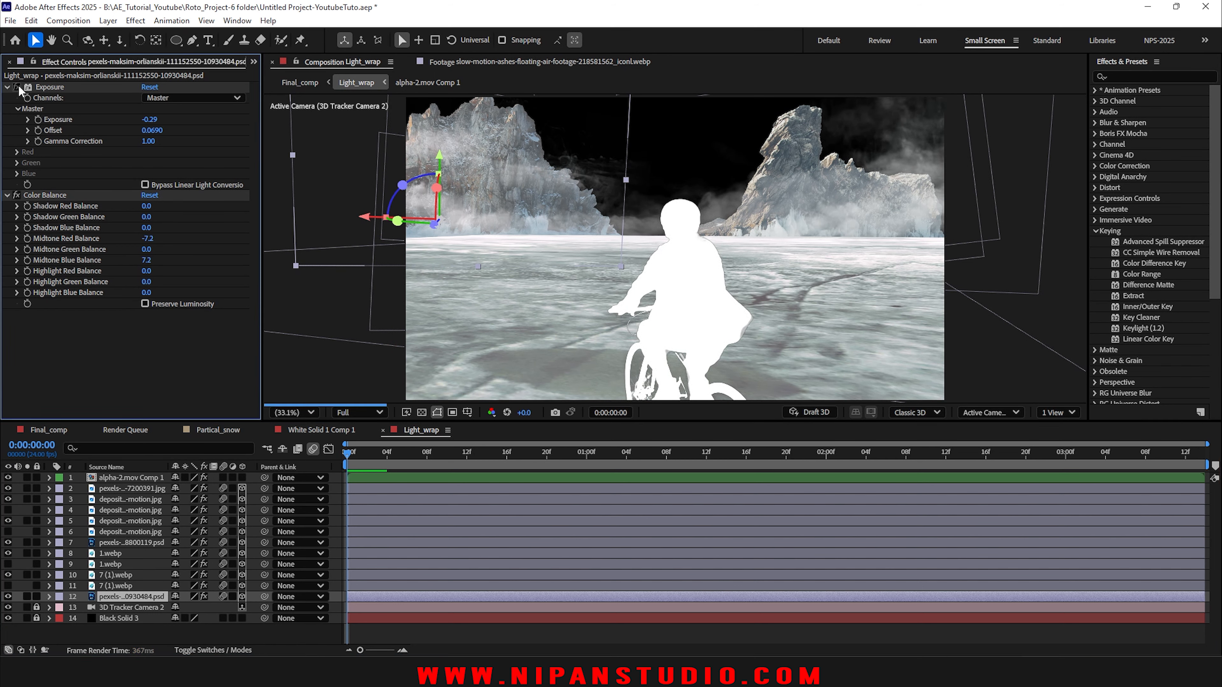
left_click(27, 575)
left_click(27, 574)
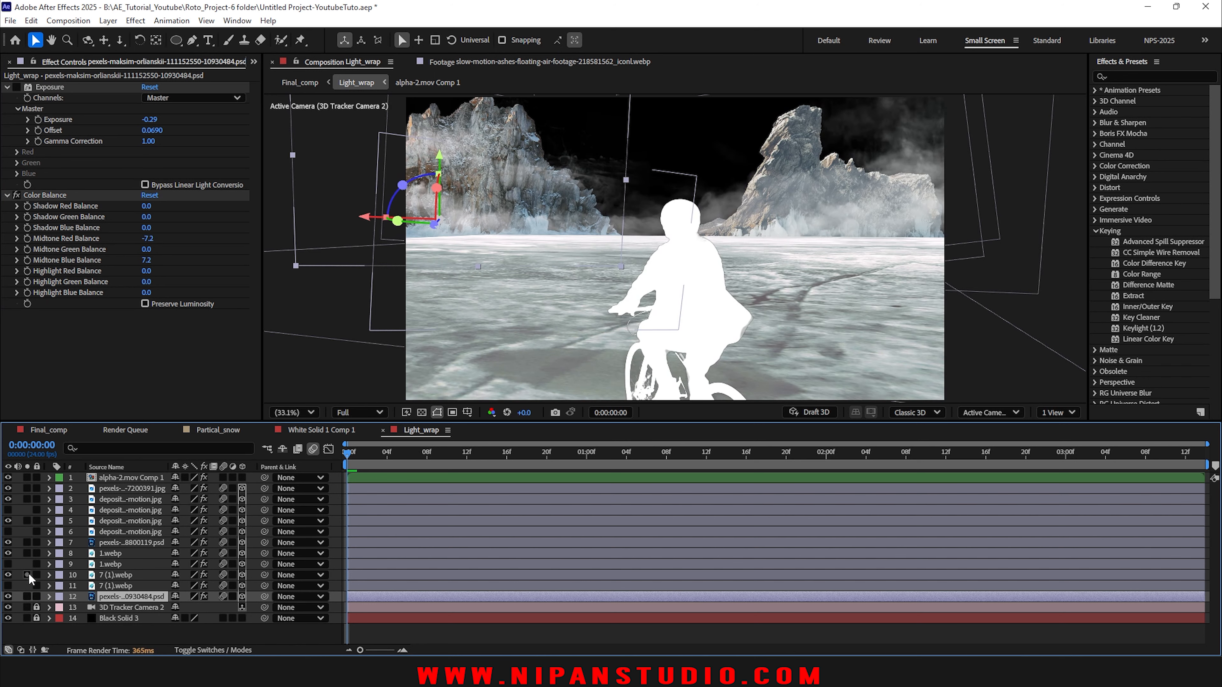
Step: Disable the Exposure effect on the pexels 8800119.psd mountain layer, checking layers 7 and 10 with solo
left_click(27, 542)
left_click(27, 542)
left_click(124, 543)
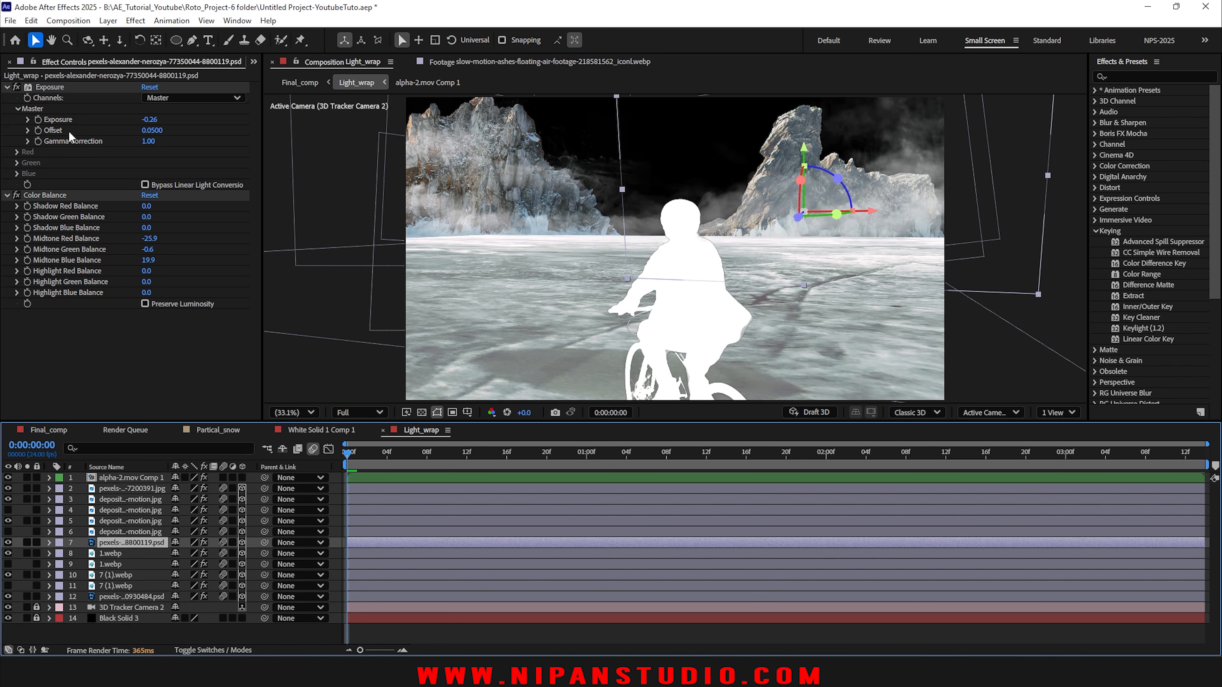
left_click(16, 87)
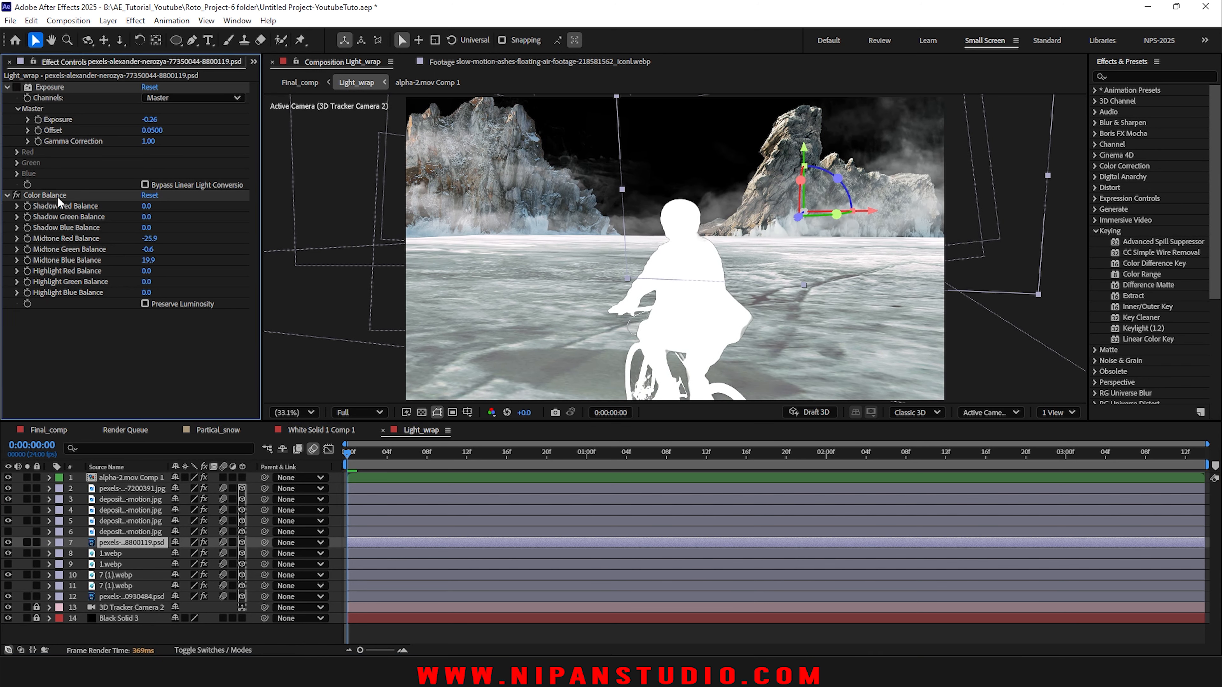
left_click(27, 574)
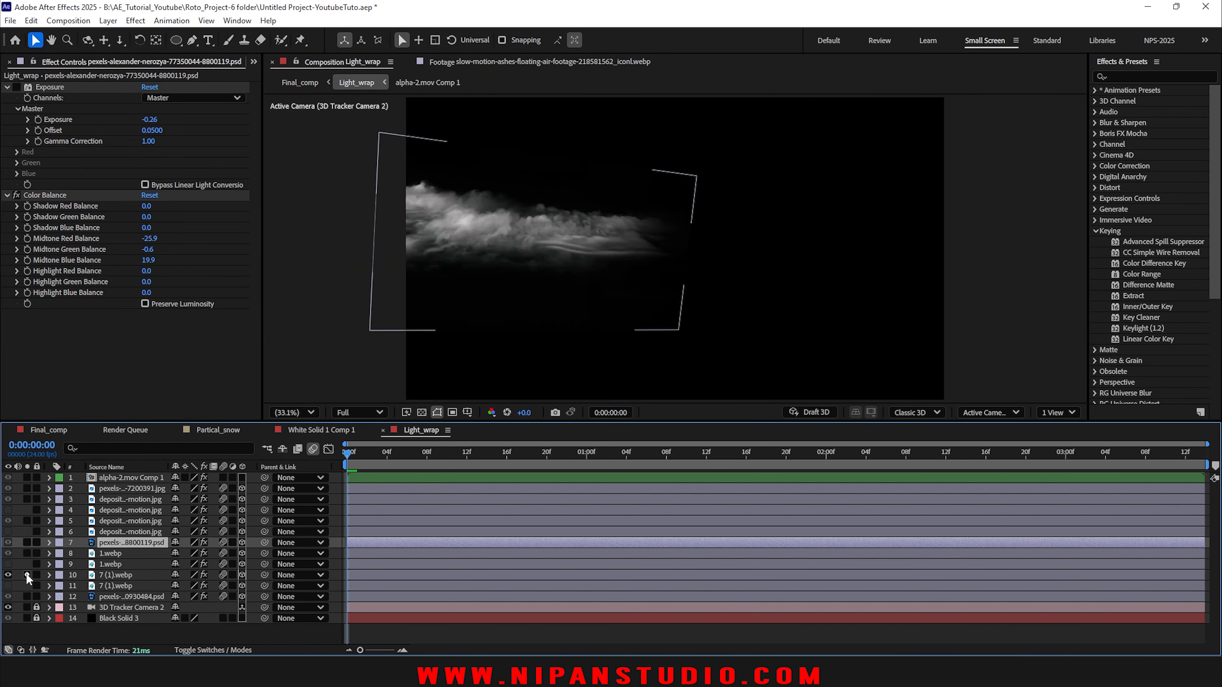
left_click(27, 575)
Step: Set the Exposure effect's Offset to 0 on the pexels 7200391.jpg ground layer, after comparing the ground with the effect off
left_click(27, 488)
left_click(27, 488)
left_click(84, 489)
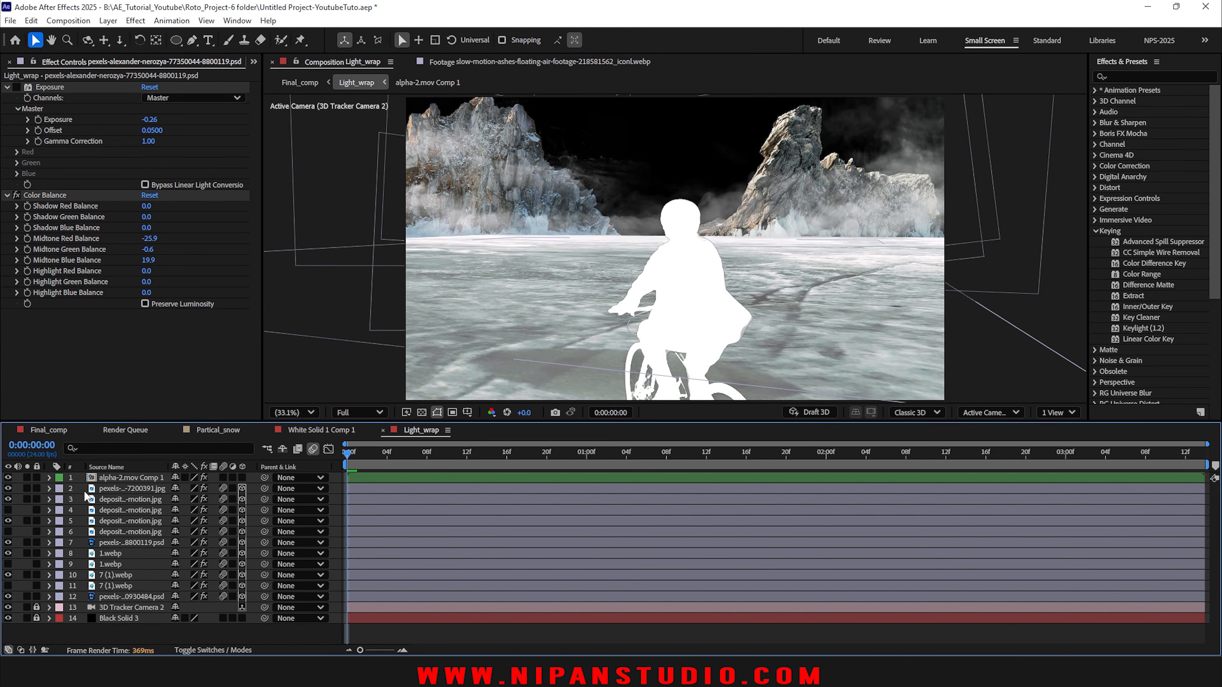
left_click(6, 86)
left_click(7, 98)
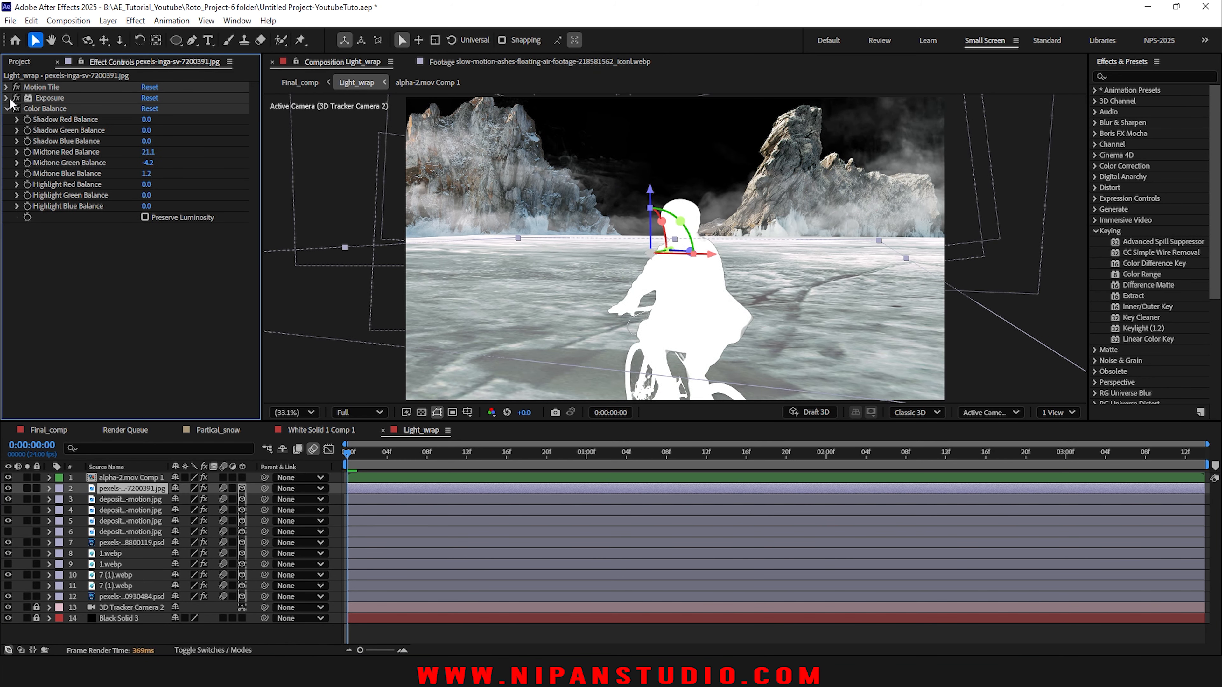
left_click(18, 98)
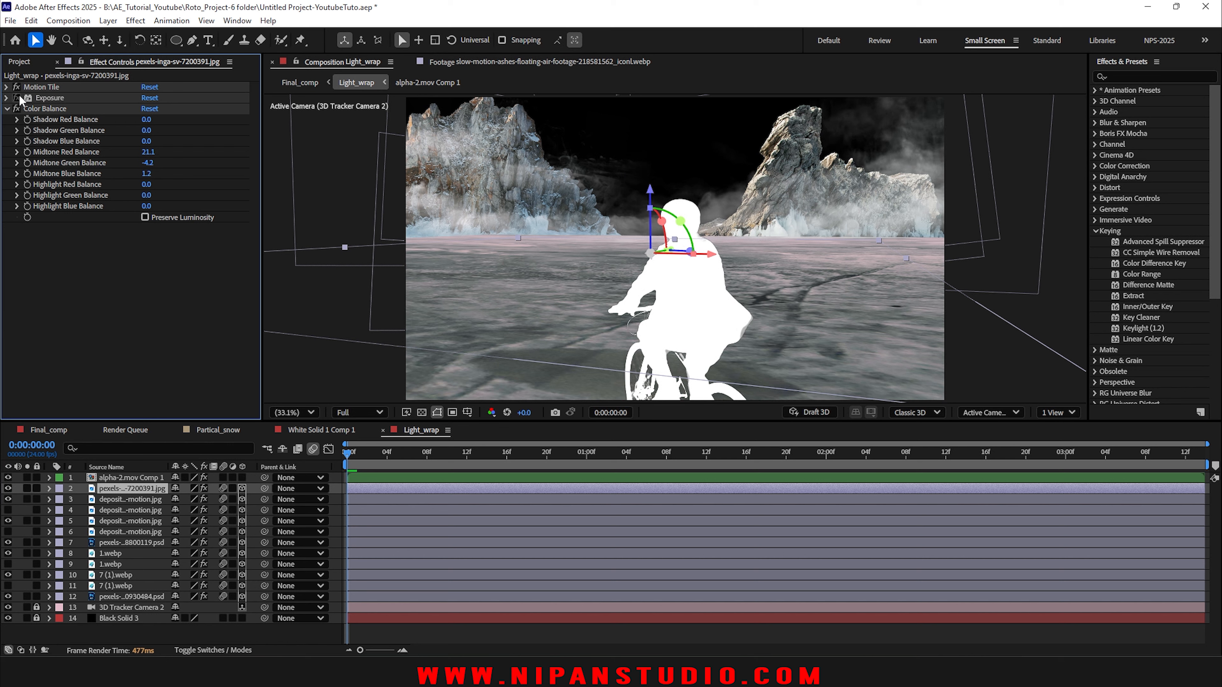
left_click(17, 97)
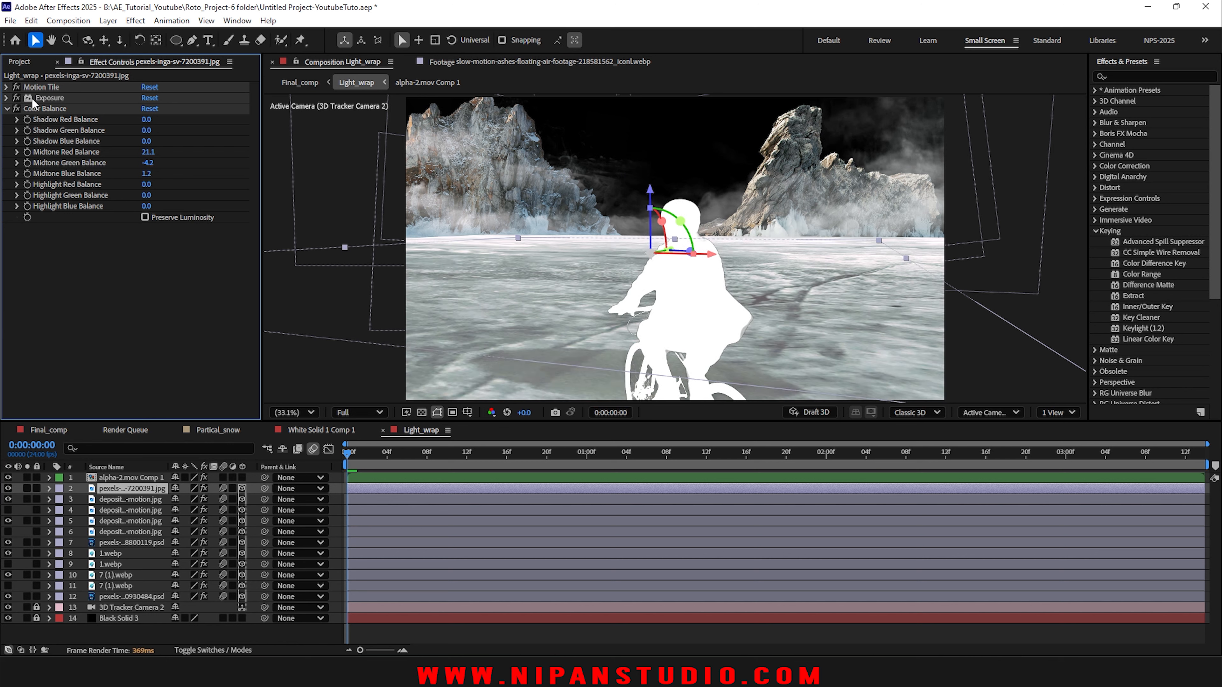
left_click(6, 98)
left_click(149, 142)
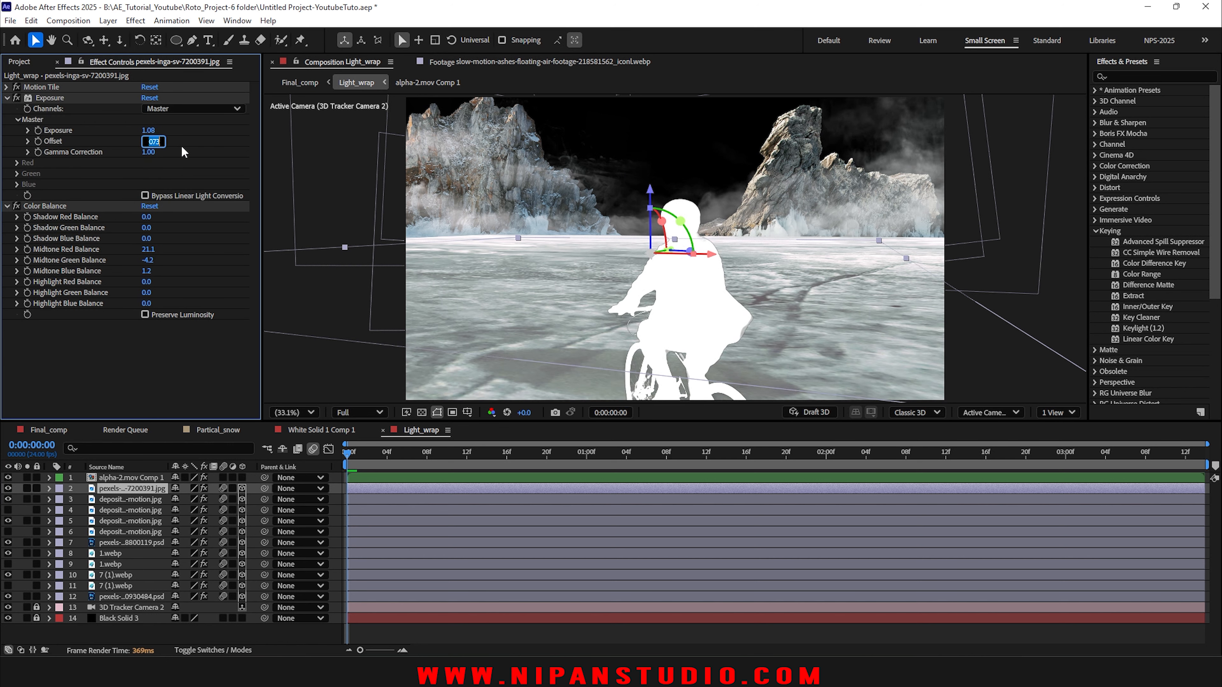
type("0")
key("Return")
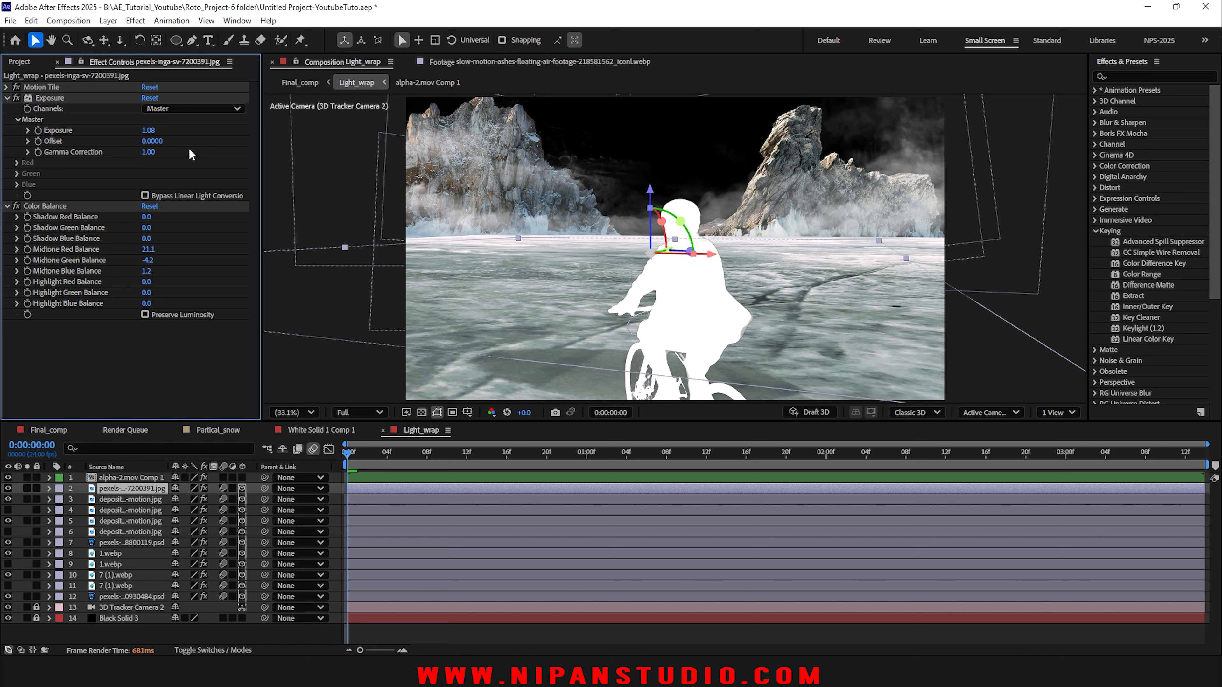
Step: Apply Tint to the alpha-2.mov Comp 1 layer with white mapped to black, and check the rider silhouette near the composition's end
left_click(122, 478)
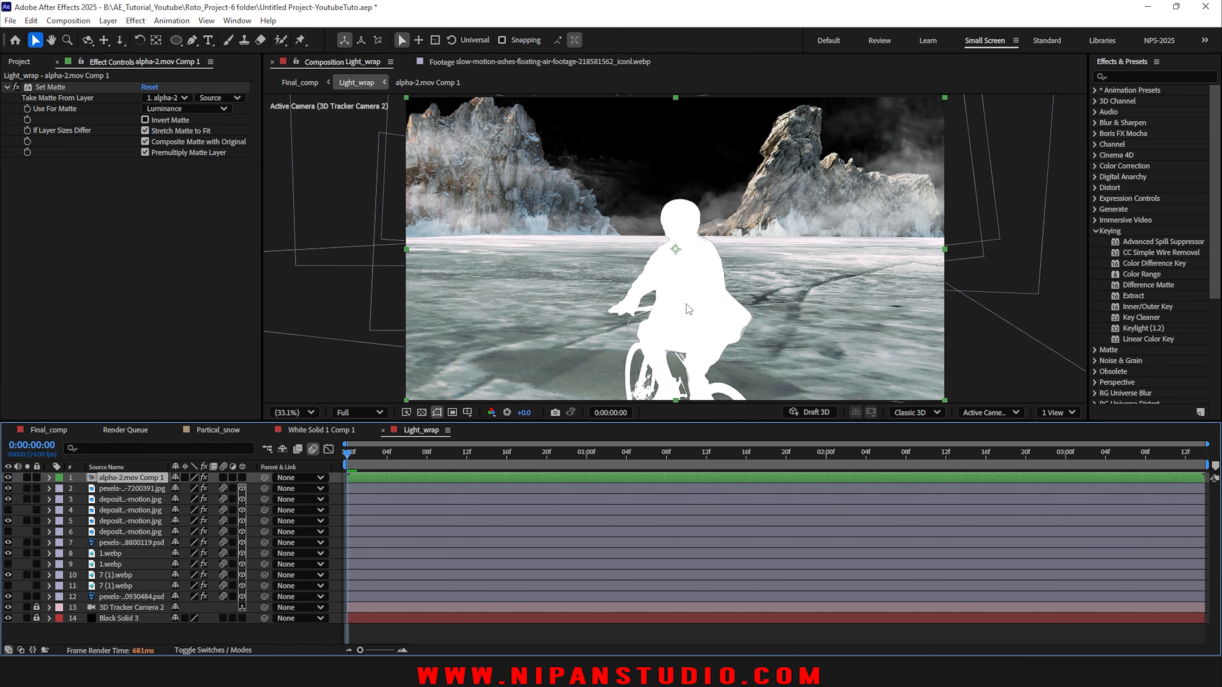
left_click(1097, 167)
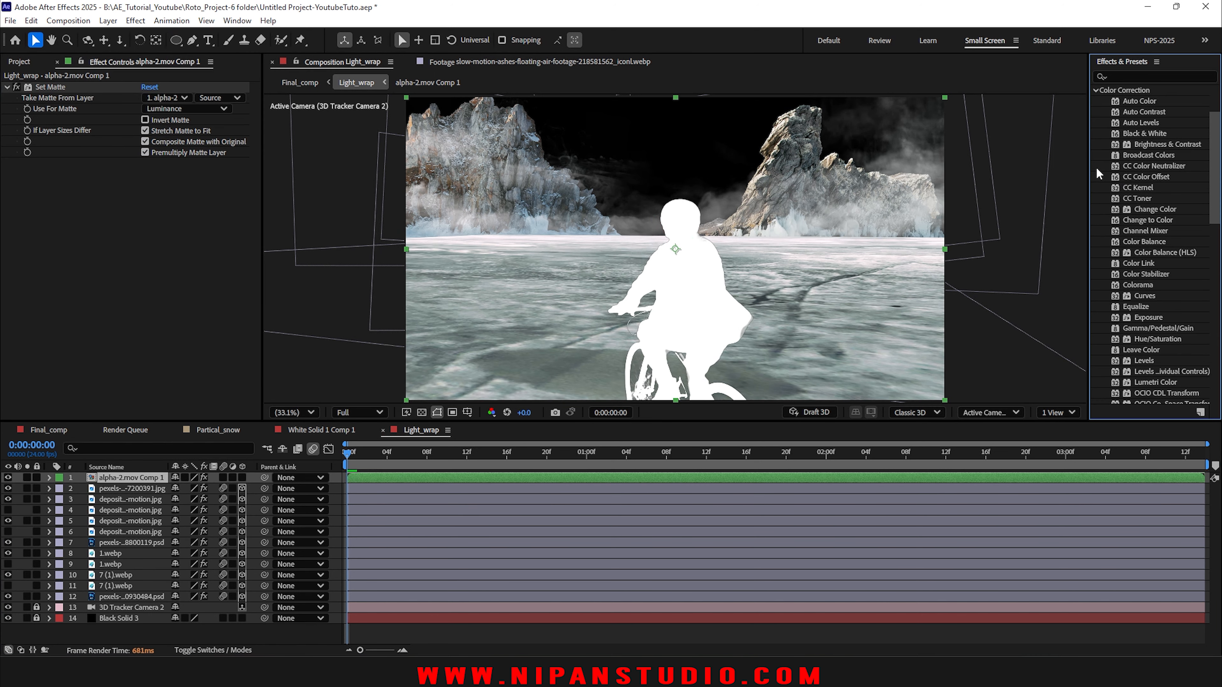
scroll(1157, 190, "down", 5)
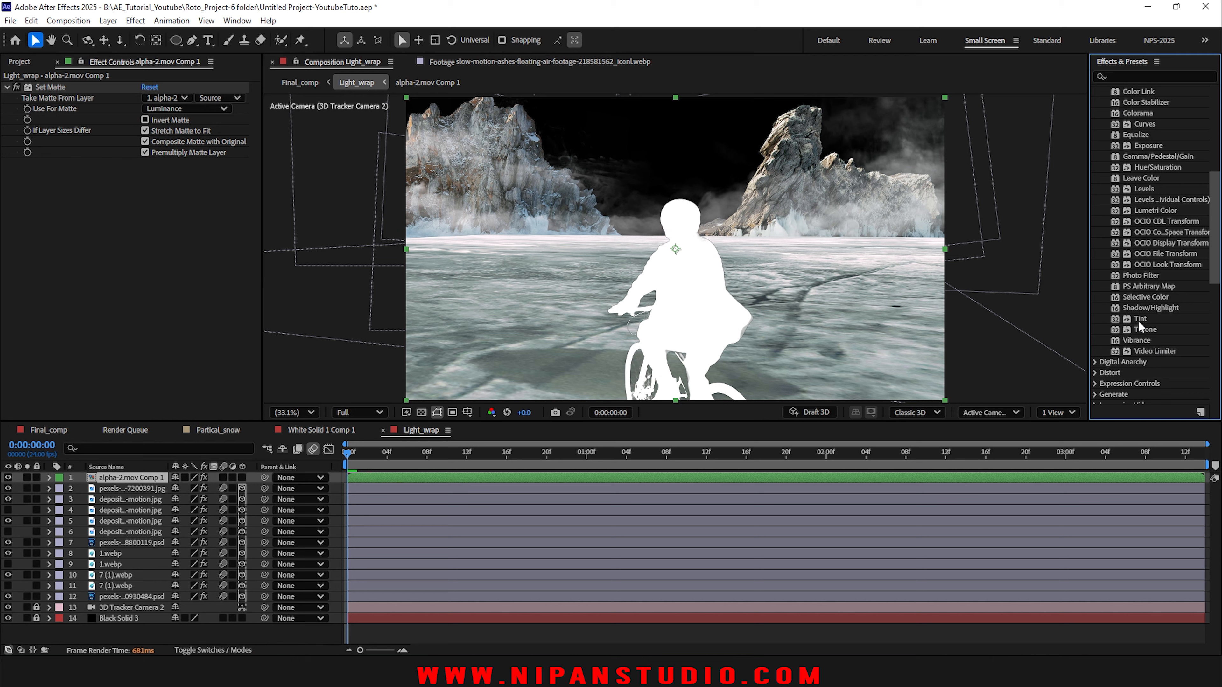
double_click(1121, 319)
left_click(165, 185)
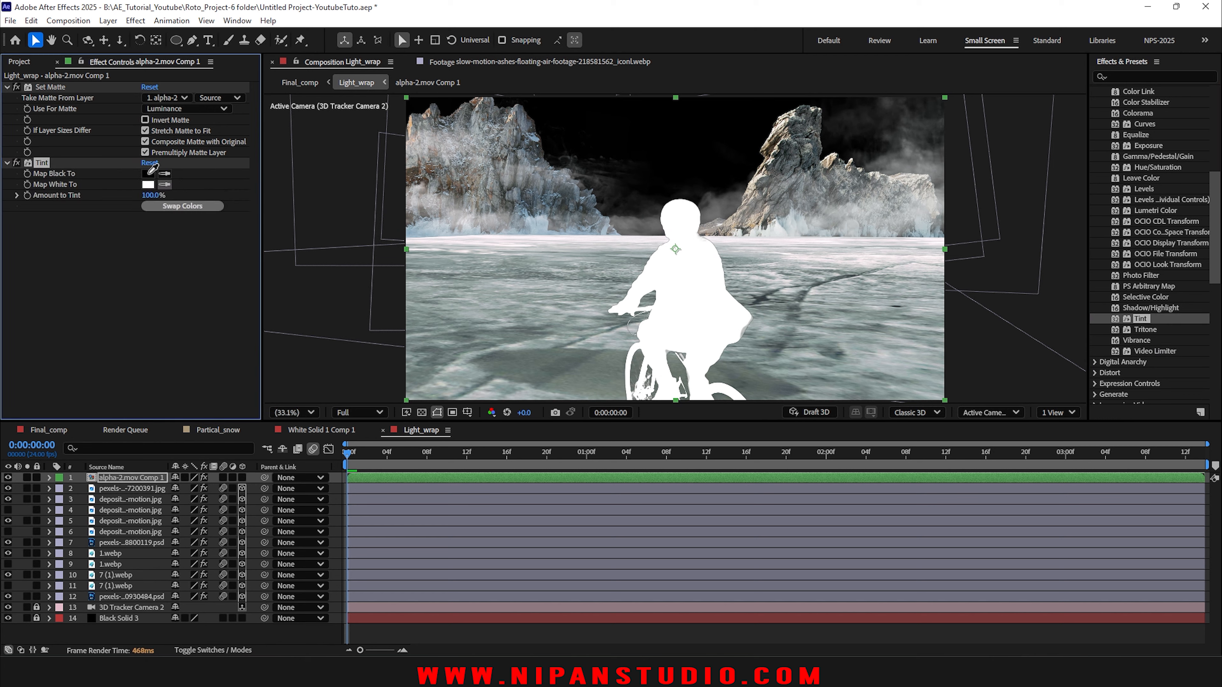
left_click(148, 174)
left_click_drag(348, 455, 1195, 454)
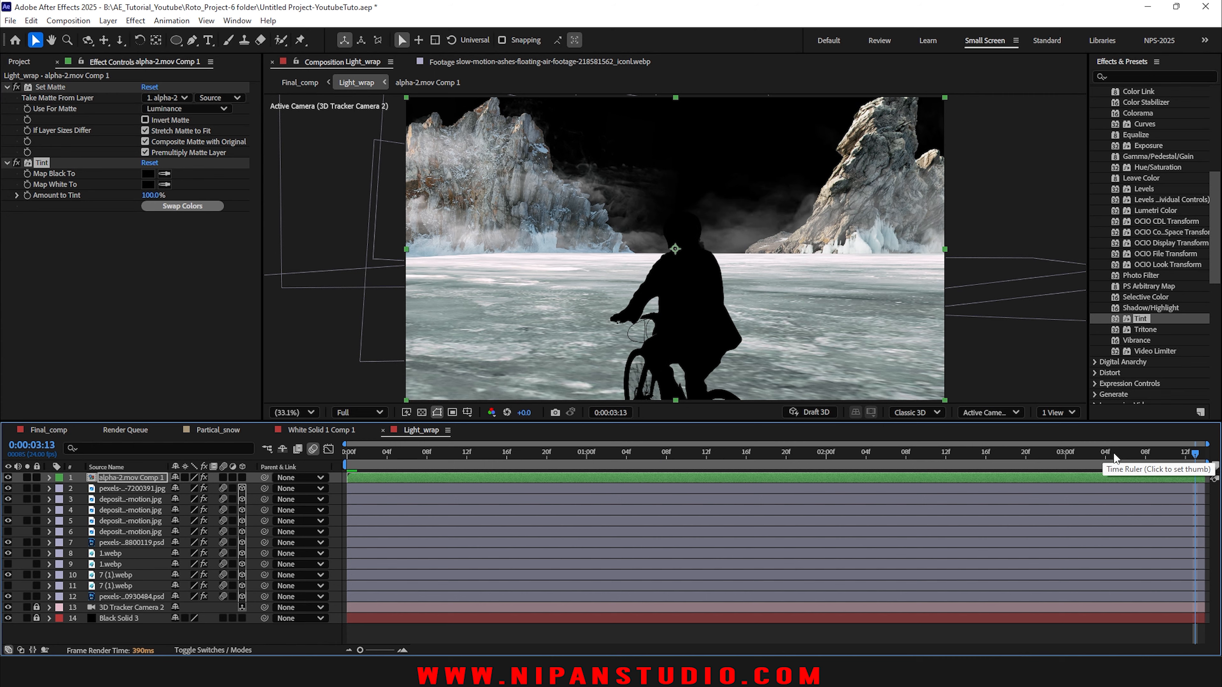
key("Home")
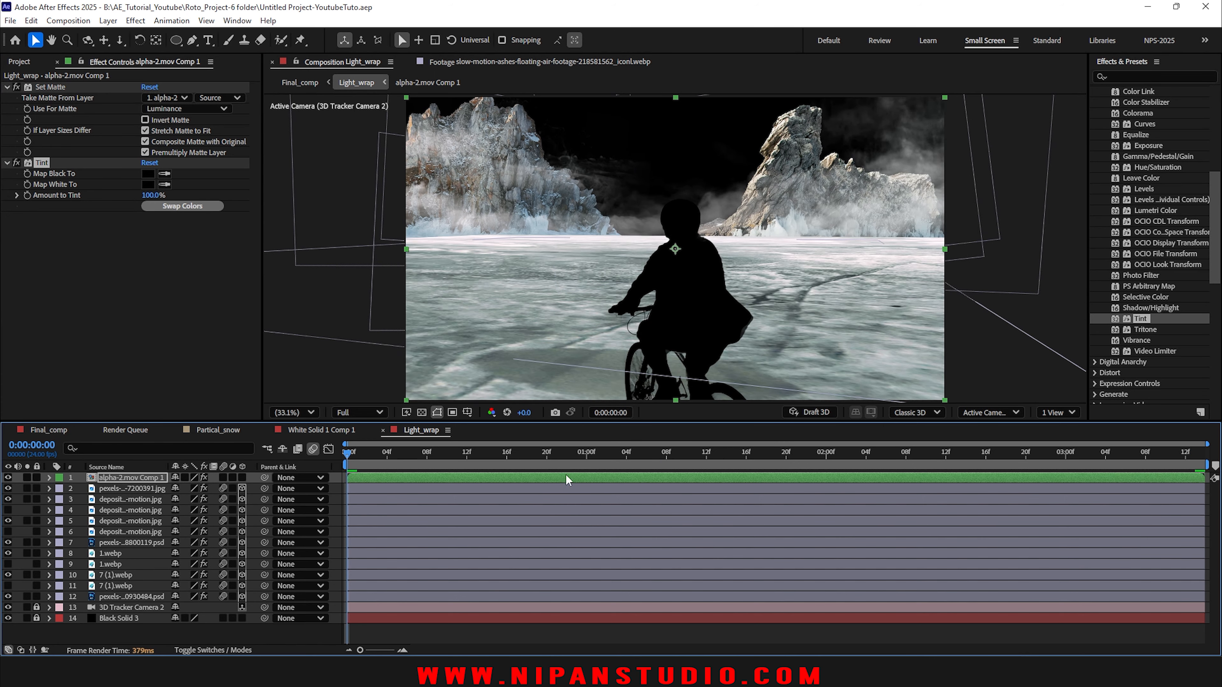
Step: In Final_comp, apply Exposure with Gamma Correction 0.29 and Hue/Saturation with Master Saturation -32 to the Light_wrap layer
left_click(48, 430)
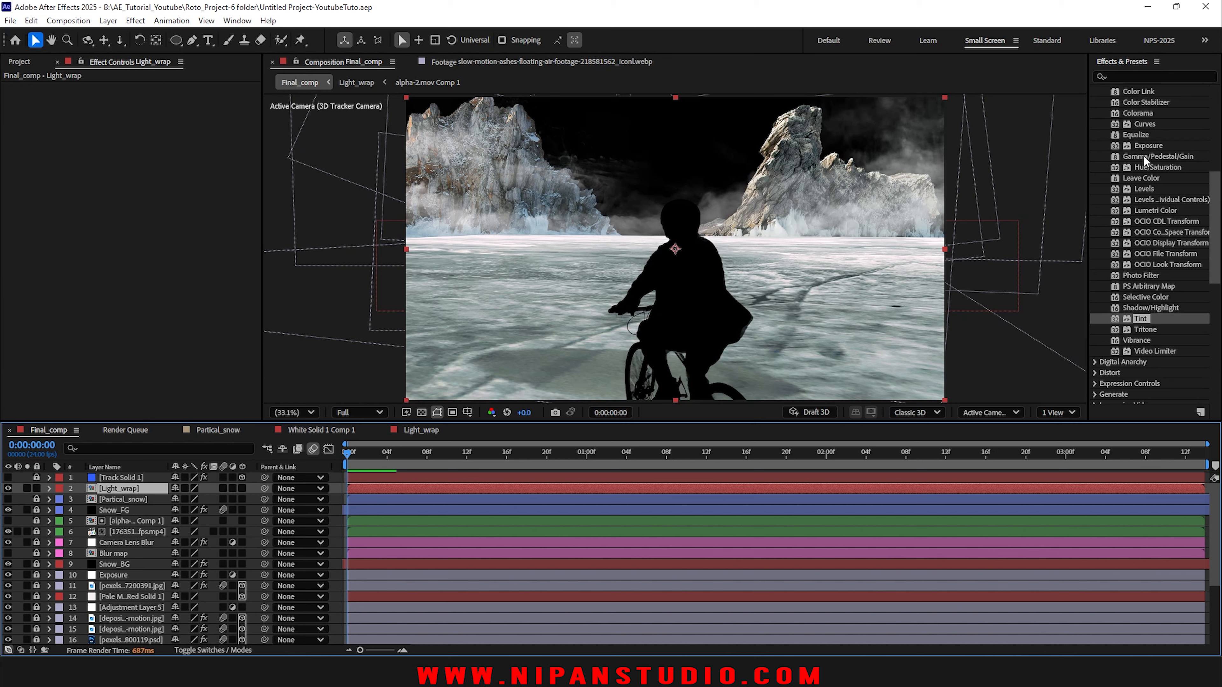
left_click_drag(1142, 146, 374, 488)
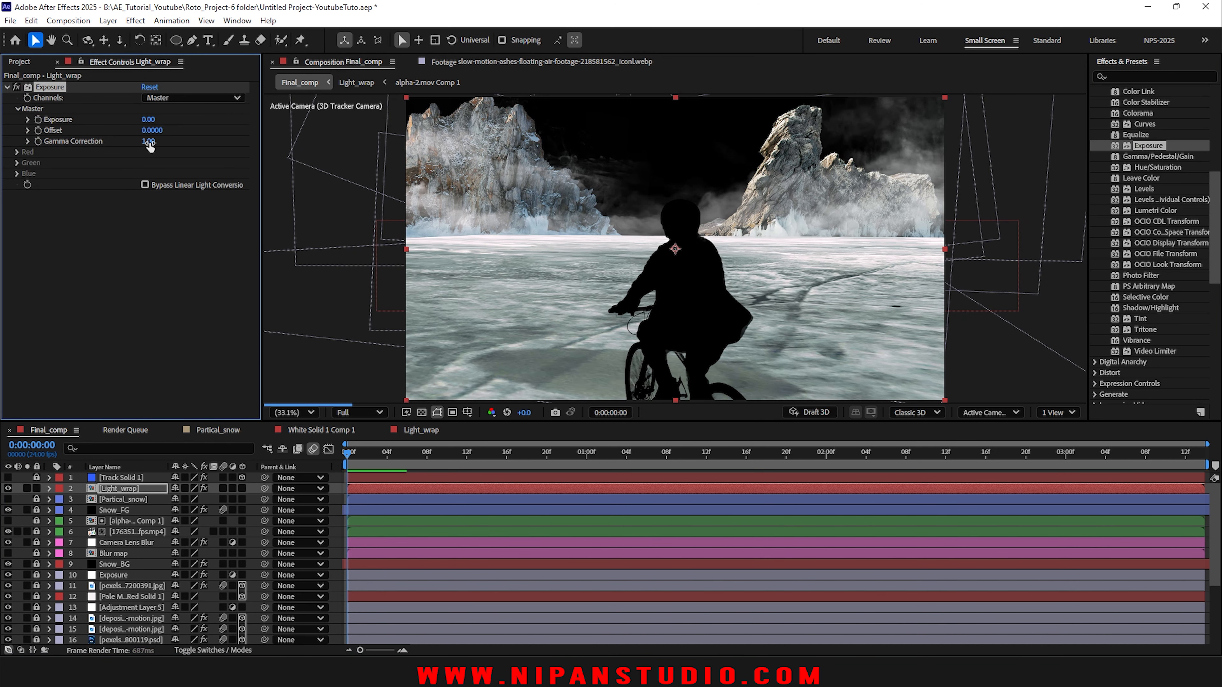
mouse_move(150, 143)
left_mouse_down()
mouse_move(117, 143)
mouse_move(140, 149)
left_mouse_up()
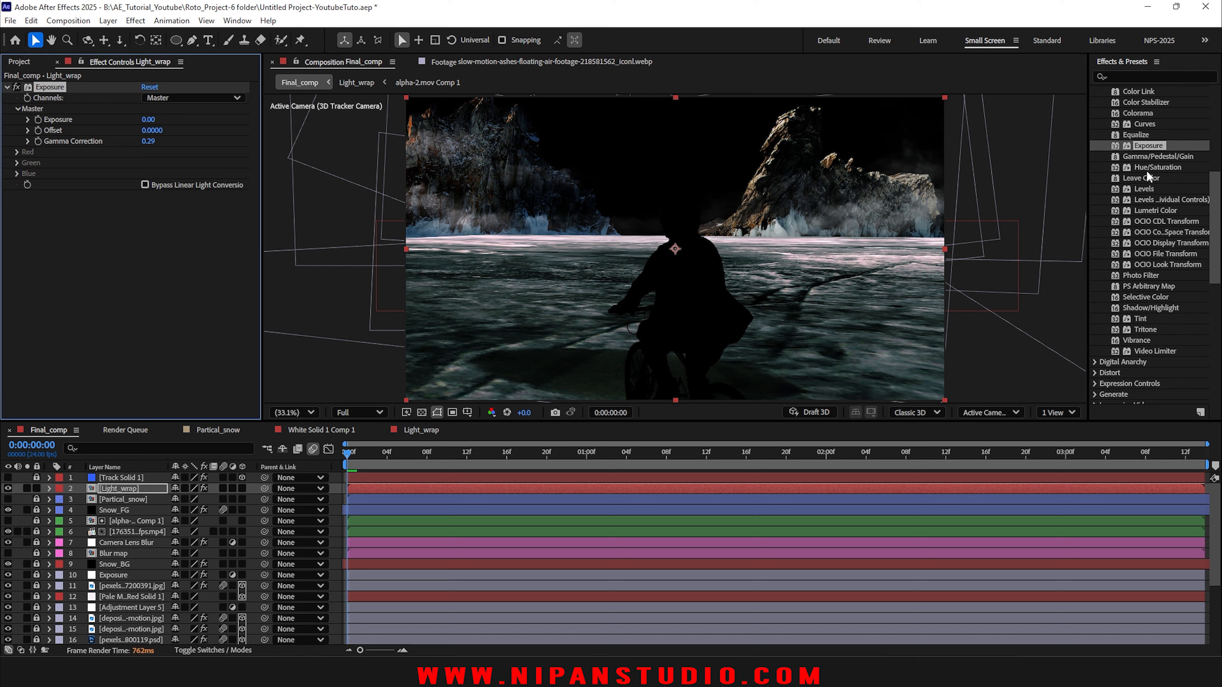
left_click_drag(1152, 171, 405, 495)
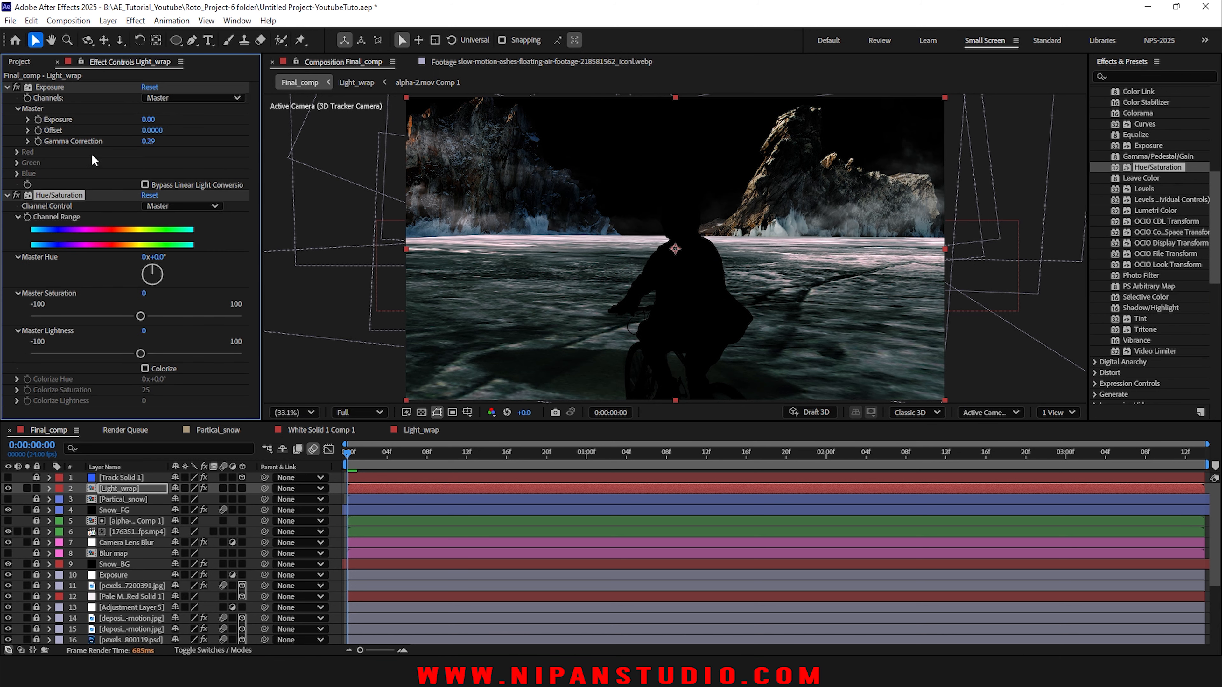
left_click_drag(141, 315, 105, 320)
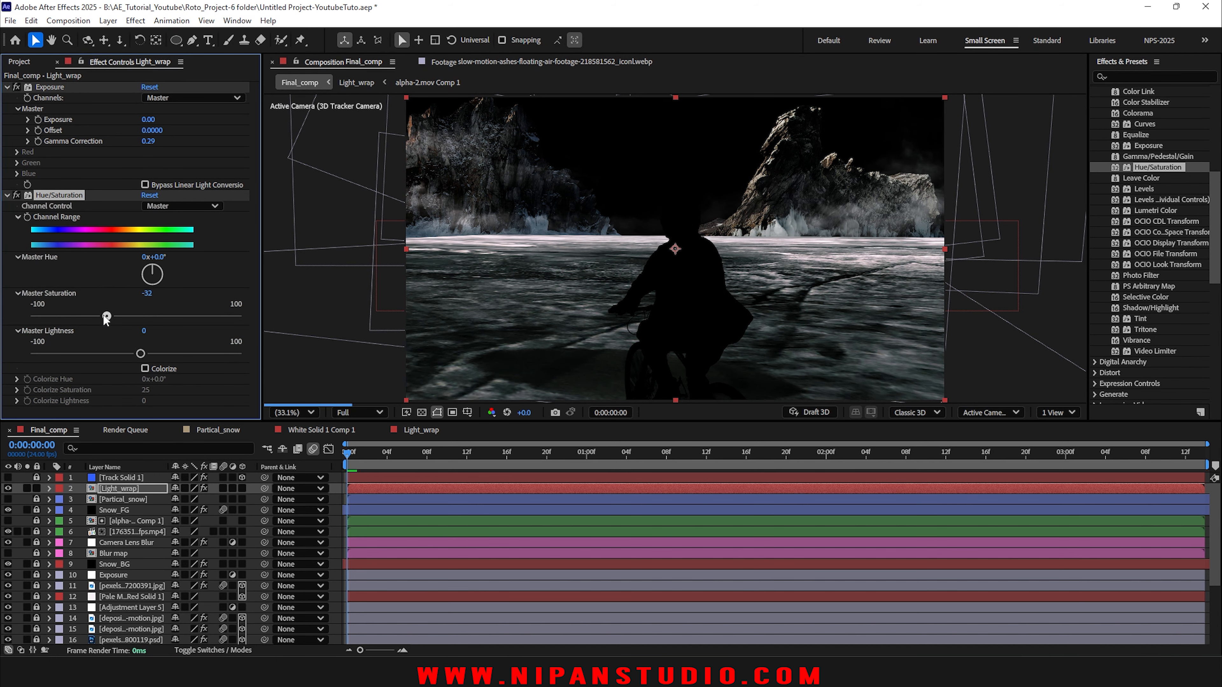
Step: Apply Fast Box Blur to the Light_wrap layer and set the layer's blending mode to Screen
scroll(1098, 173, "up", 8)
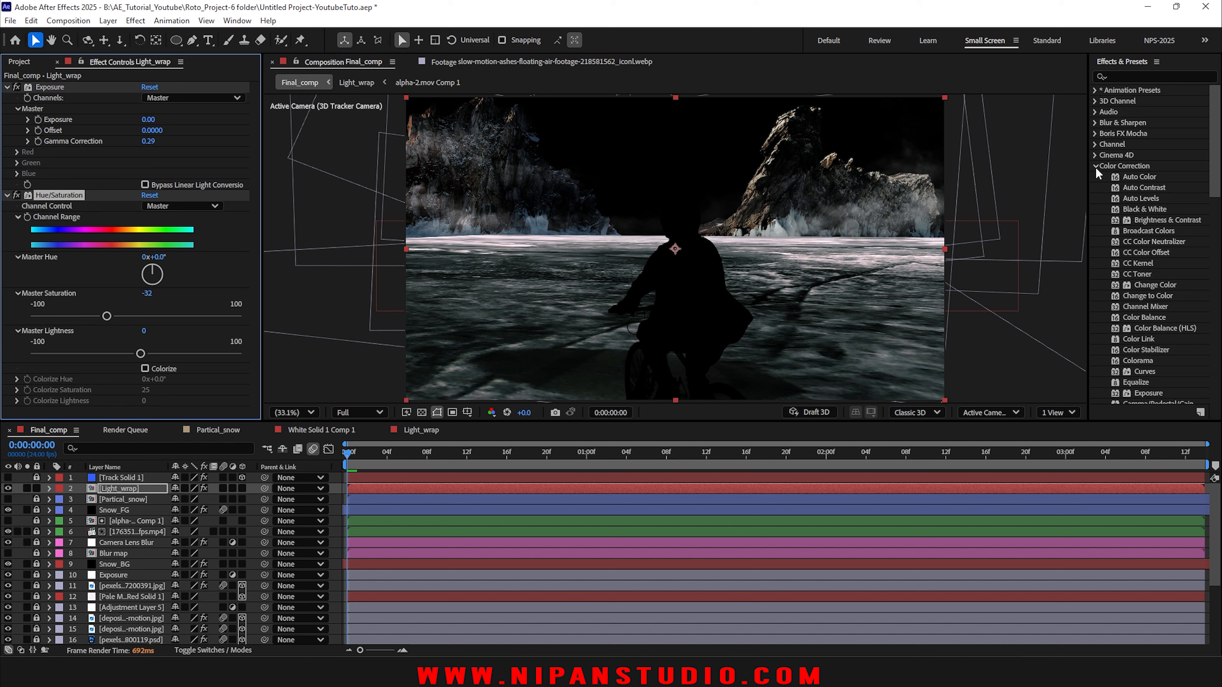
left_click(1096, 166)
left_click(1095, 123)
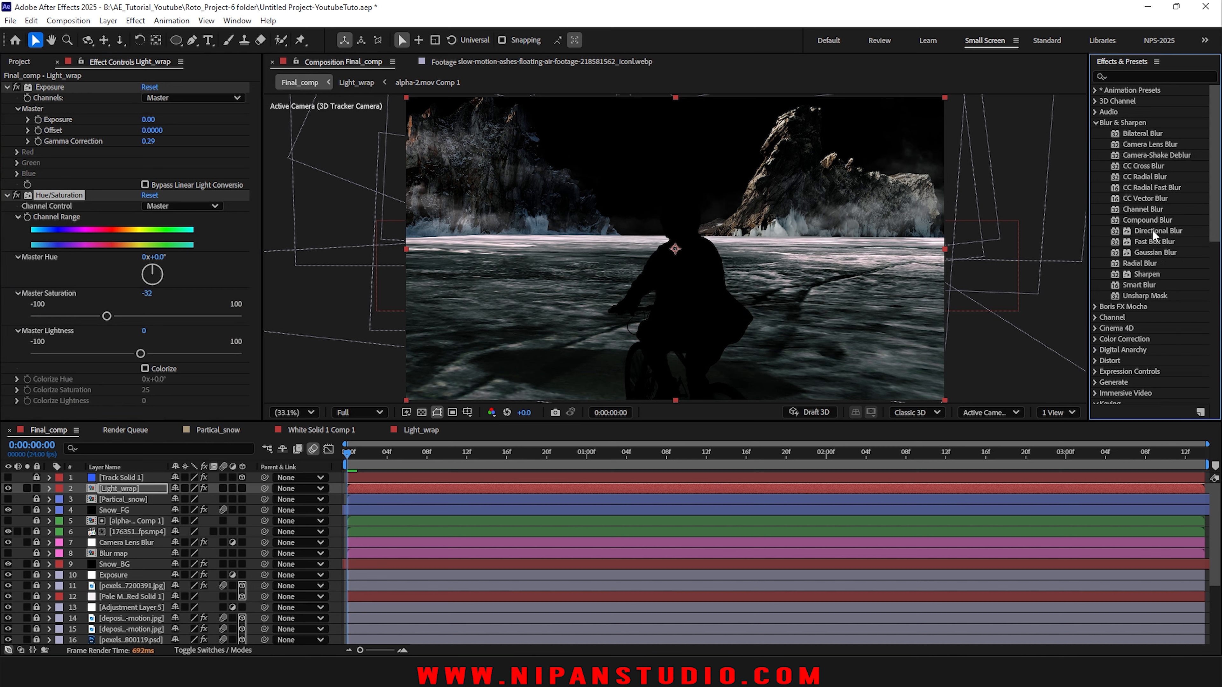
left_click_drag(1152, 245, 409, 489)
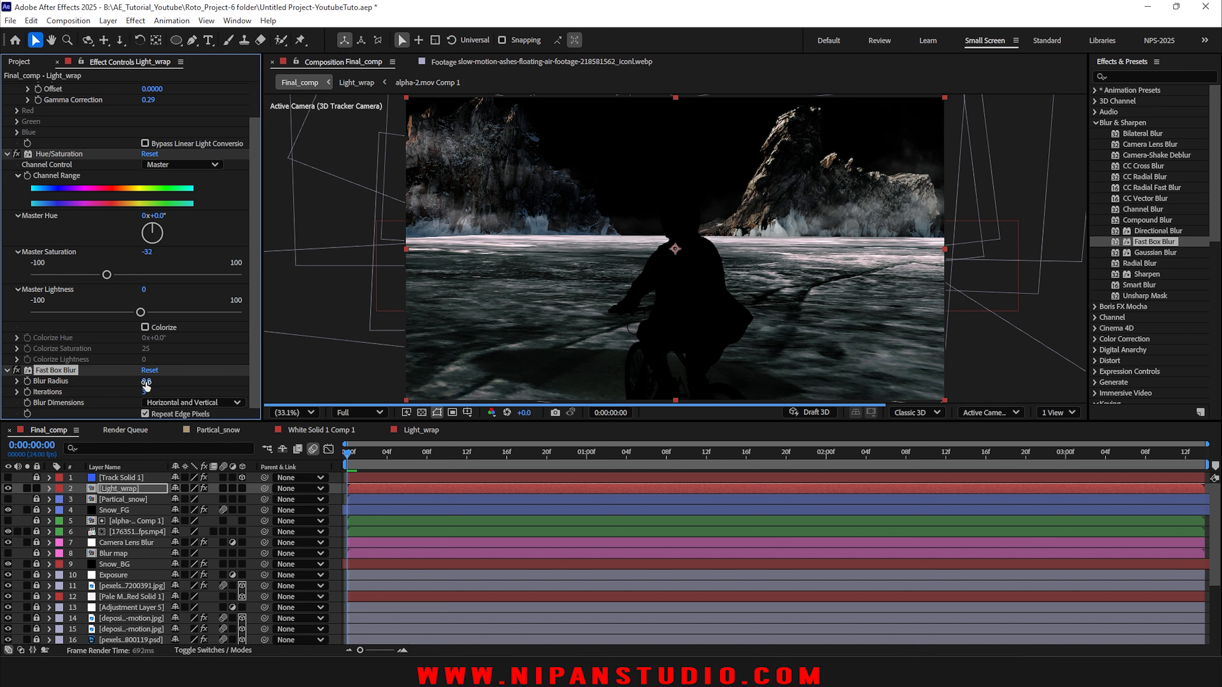
right_click(110, 494)
mouse_move(171, 268)
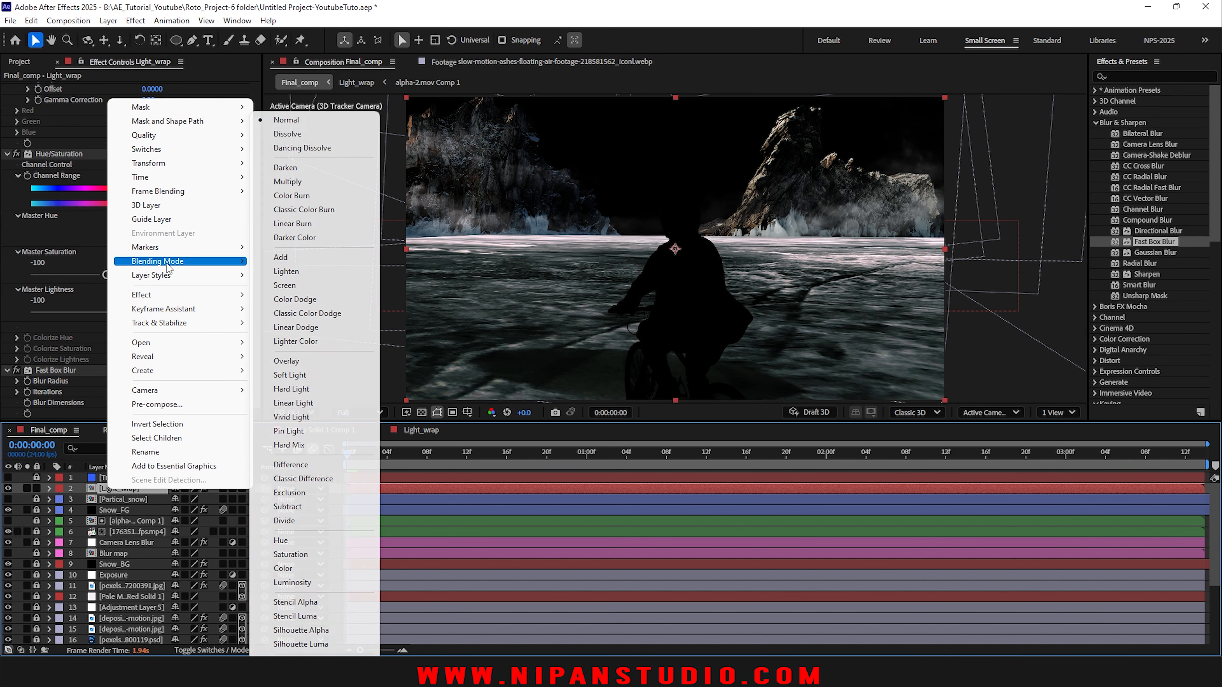
left_click(336, 284)
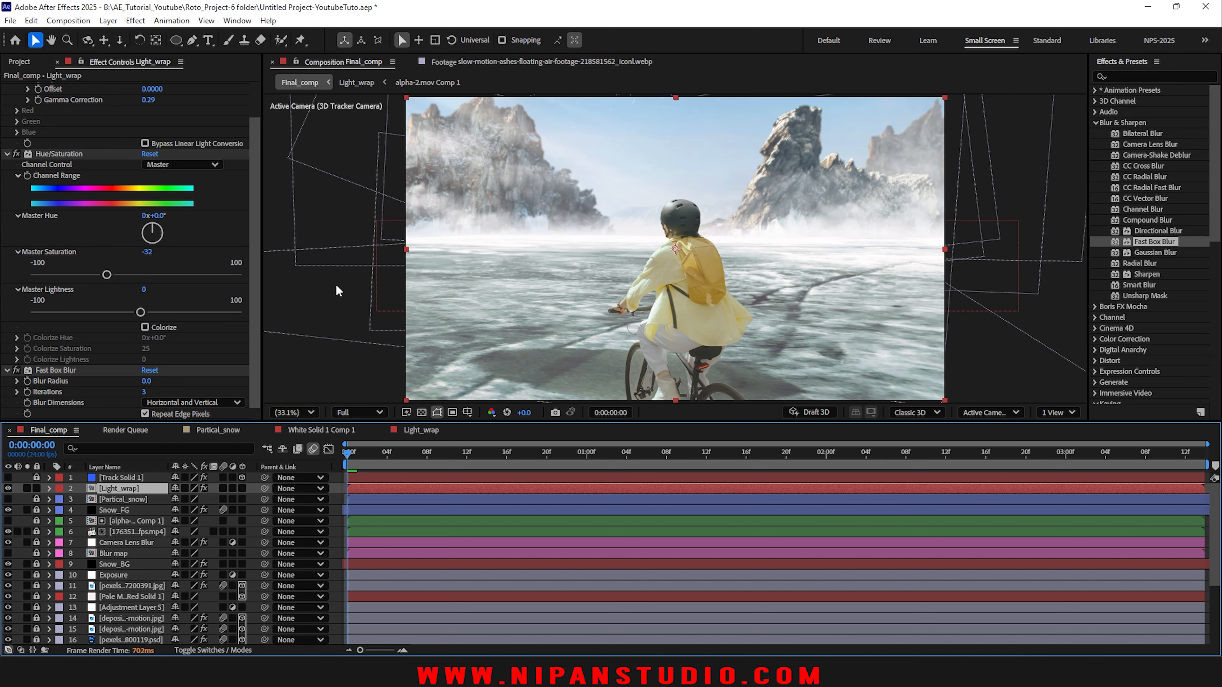
Step: Compare the frame with Light_wrap hidden and shown, and set its Fast Box Blur's Blur Radius to 30
left_click(8, 489)
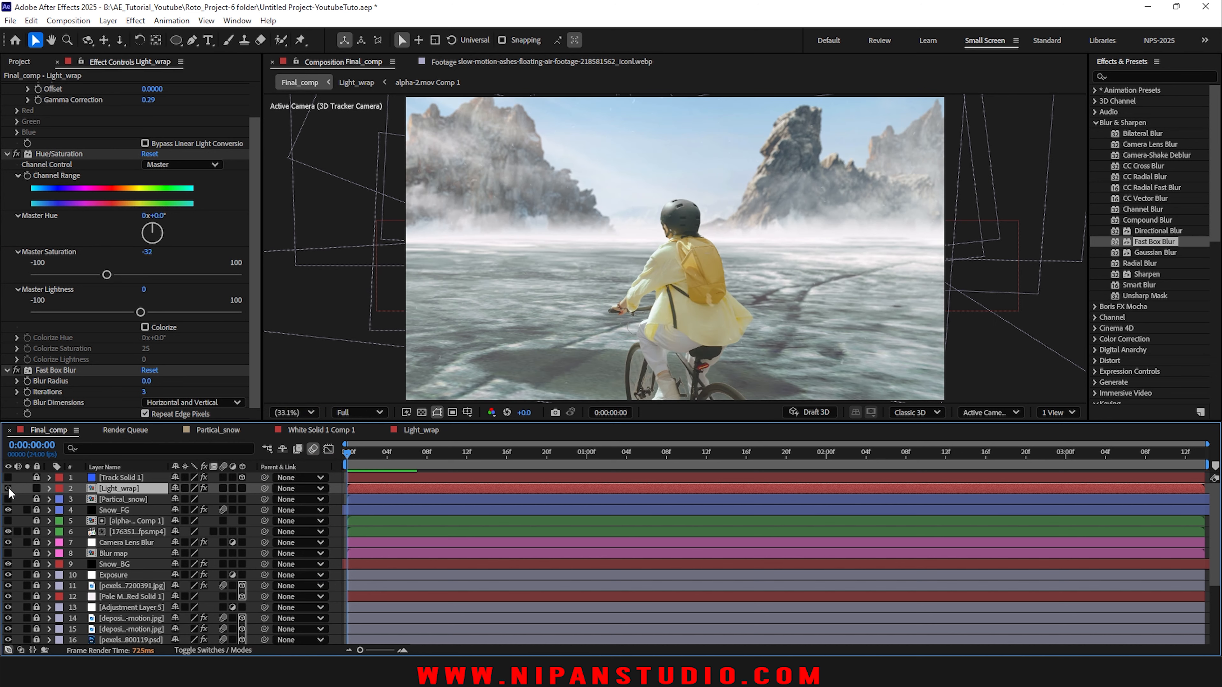
left_click(8, 488)
left_click(8, 488)
left_click(9, 489)
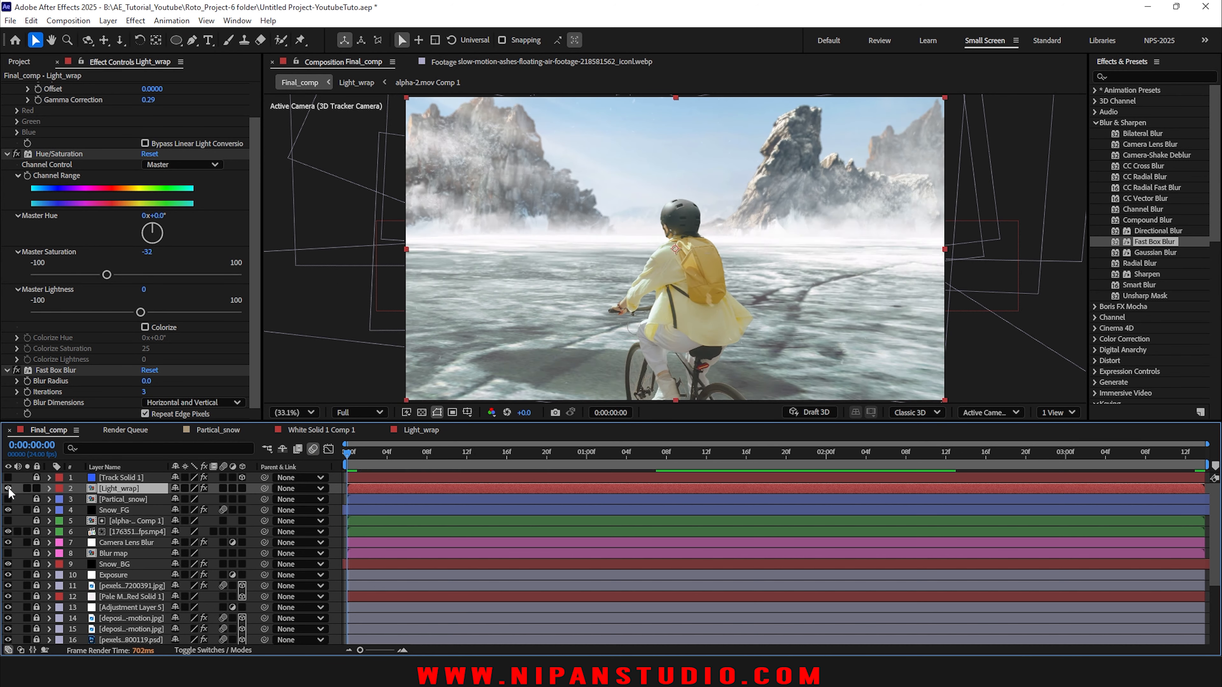
left_click(50, 371)
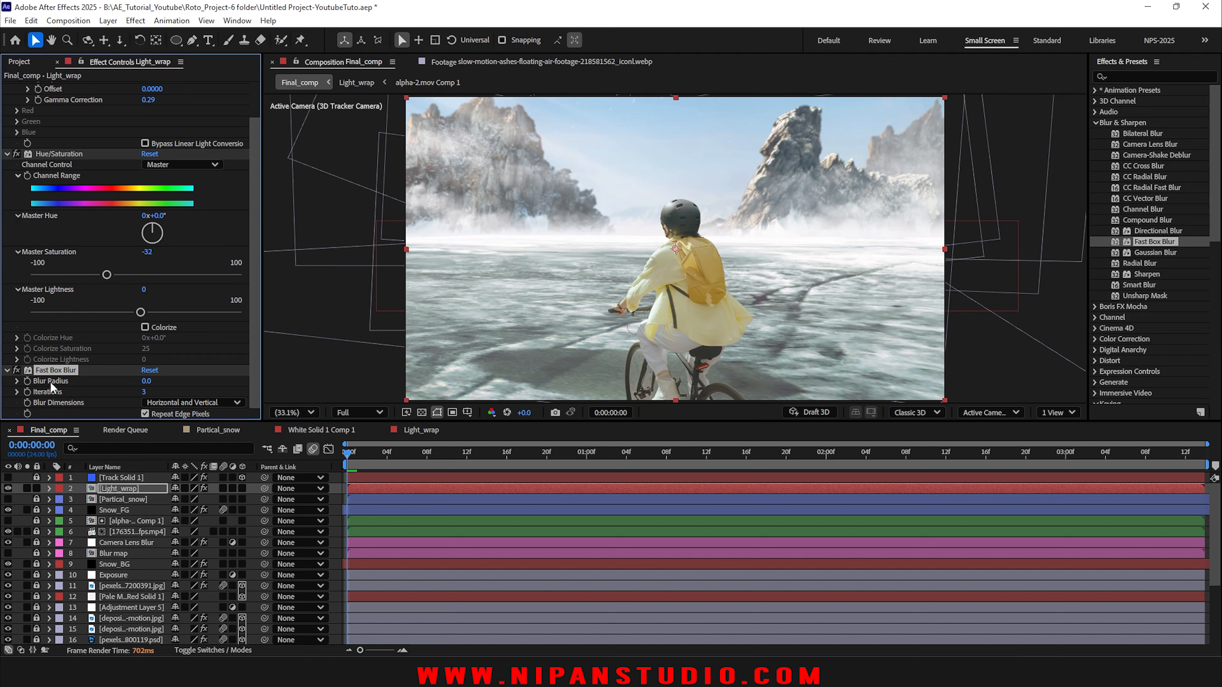
left_click(146, 381)
type("10")
key("Return")
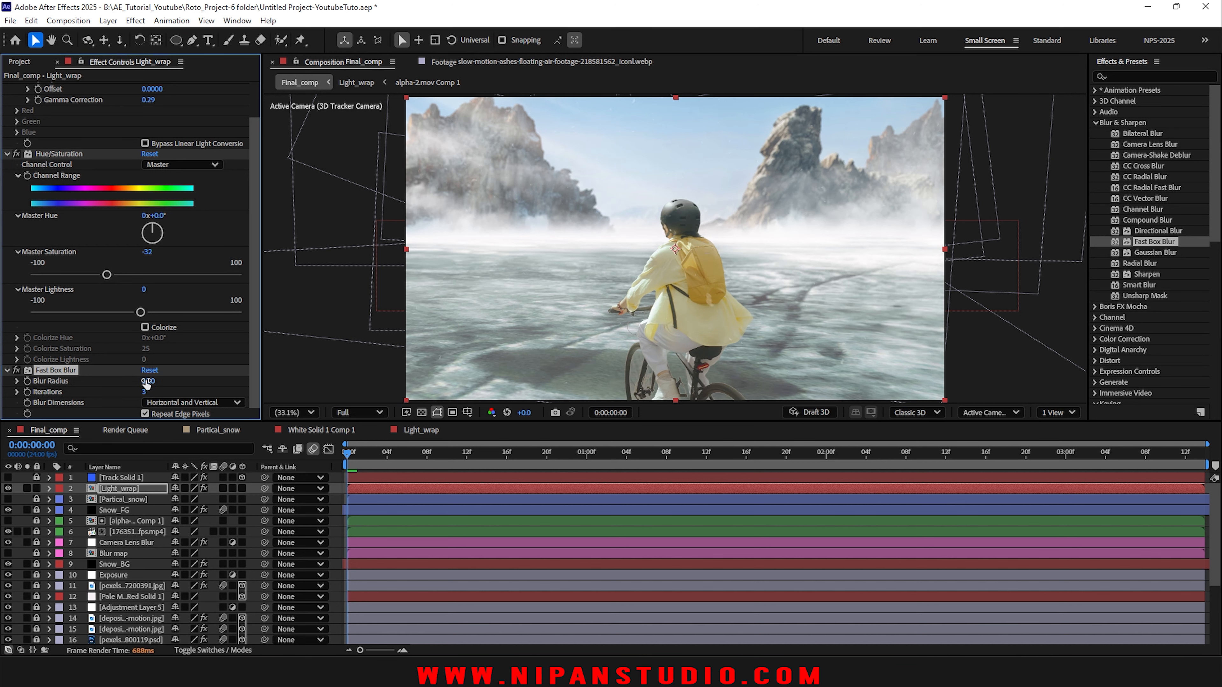
Step: Compare the composite with Light_wrap hidden and shown, including a close view of the rider's helmet and shoulders at 0:00:01:17
left_click(9, 490)
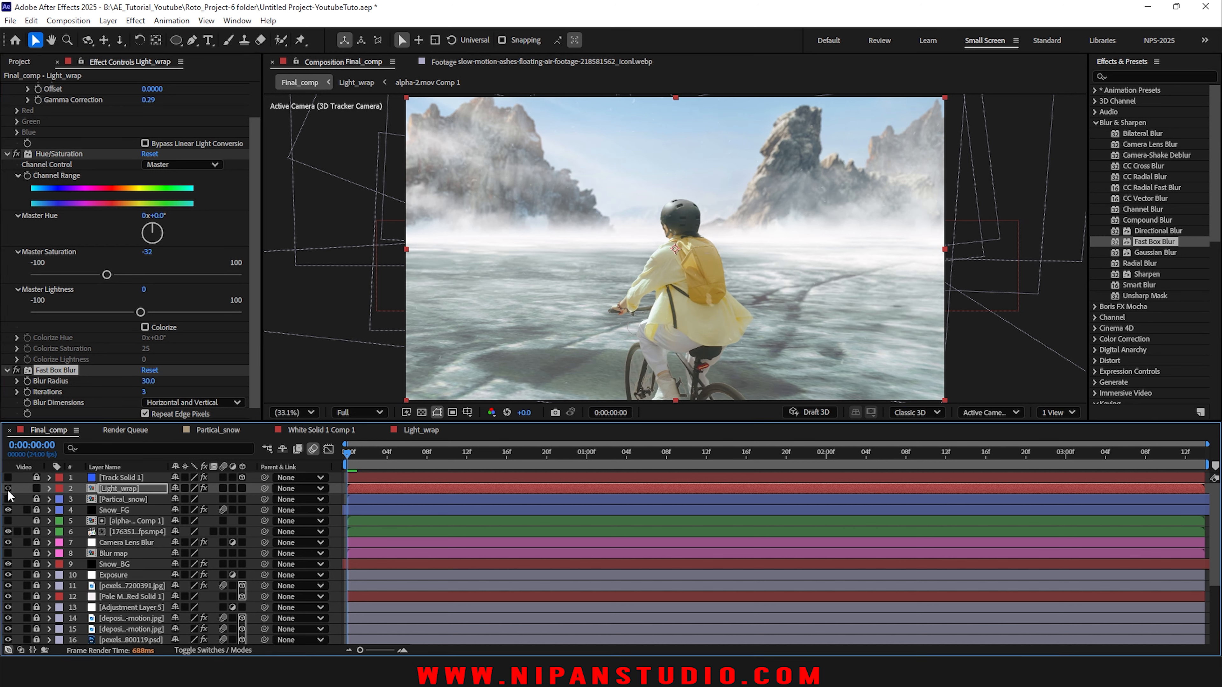
left_click(8, 490)
left_click(9, 490)
left_click(8, 488)
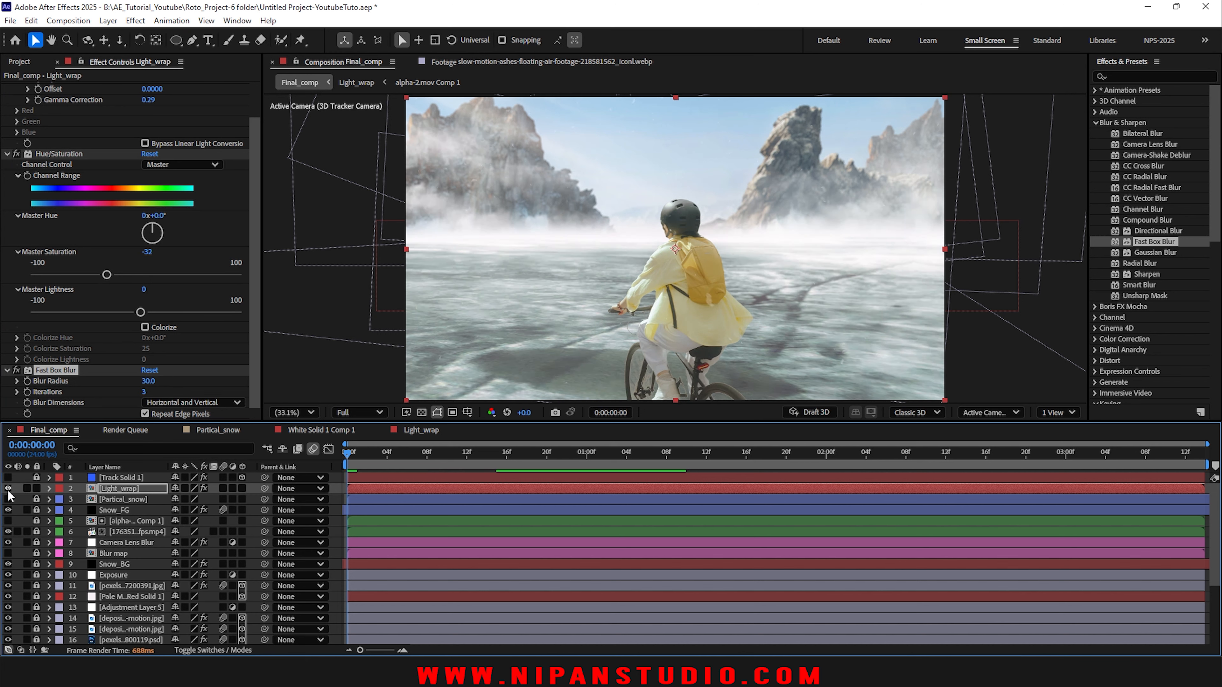
left_click(9, 488)
left_click(8, 488)
key("/")
scroll(788, 213, "up", 1)
left_click_drag(720, 178, 589, 269)
left_click(757, 454)
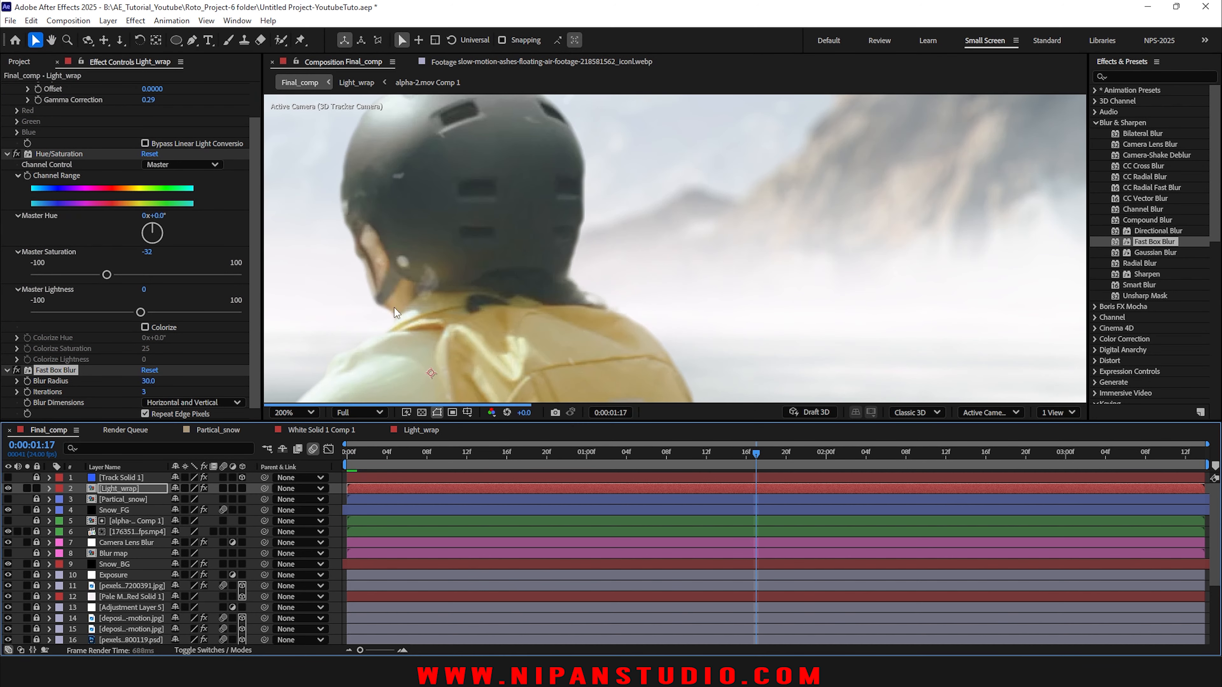
left_click(8, 488)
left_click(8, 489)
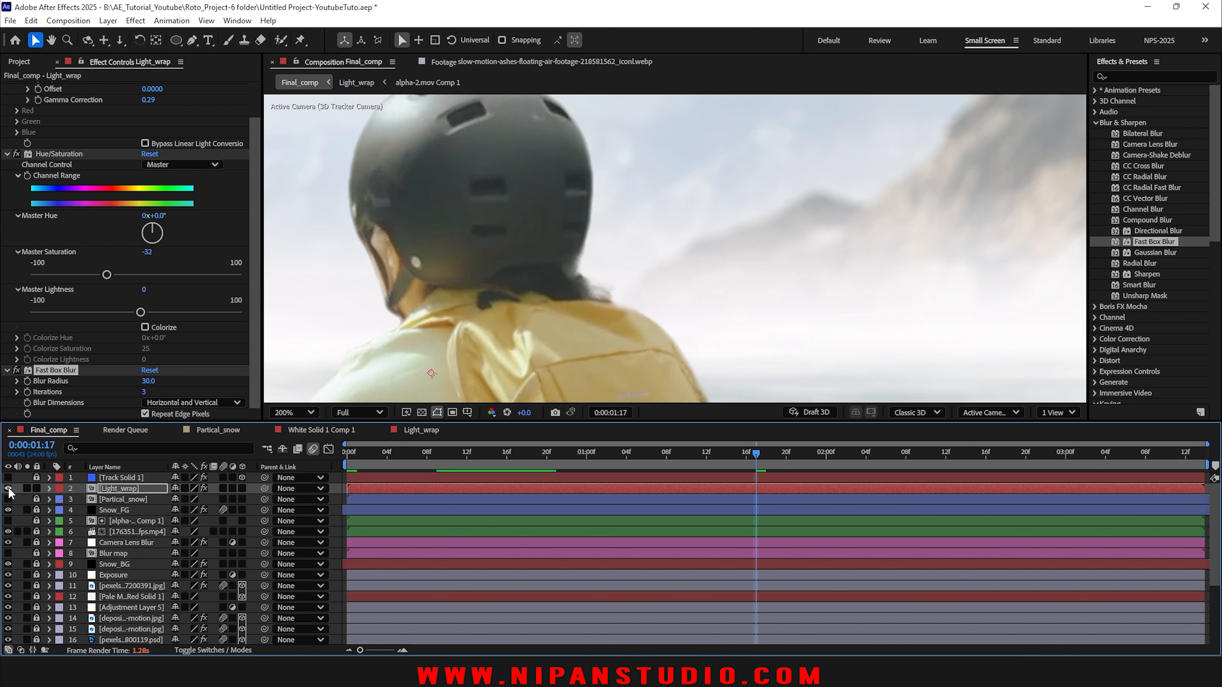
Step: Check the whole frame at 0:00:03:13 and save the project
key("shift+slash")
left_click(1195, 452)
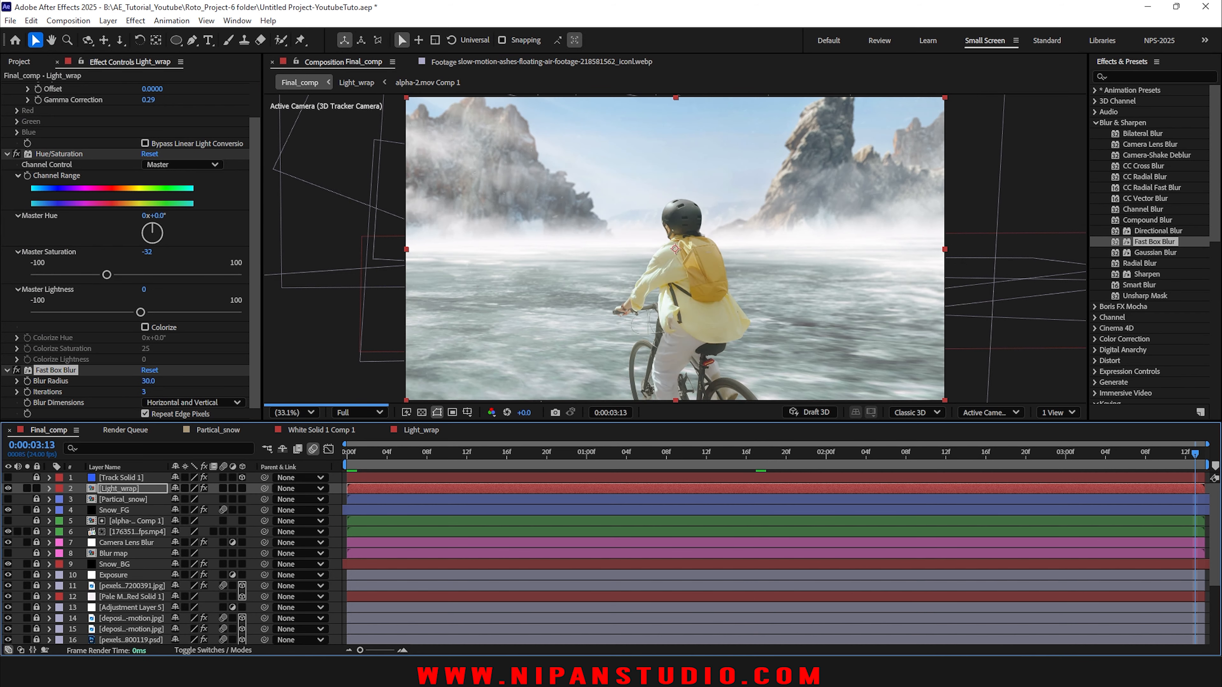
key("ctrl+s")
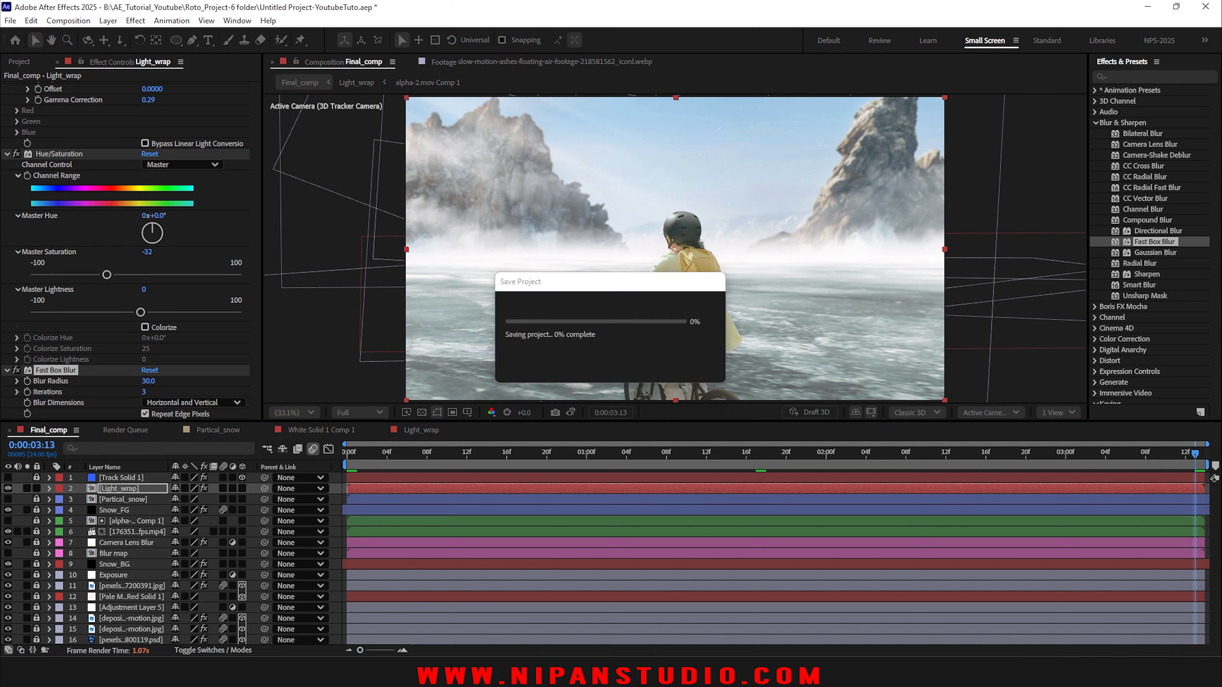
Step: Change the Light_wrap layer's label color to Orange
left_click(111, 487)
left_click(58, 489)
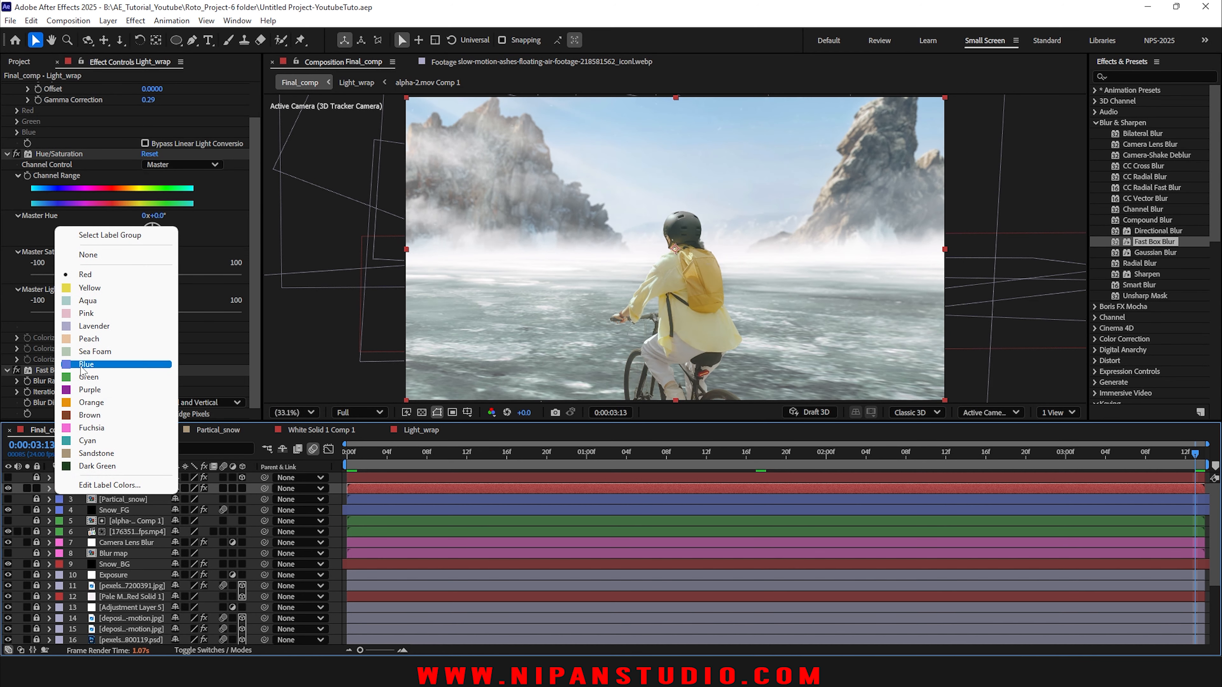
left_click(110, 365)
left_click(61, 488)
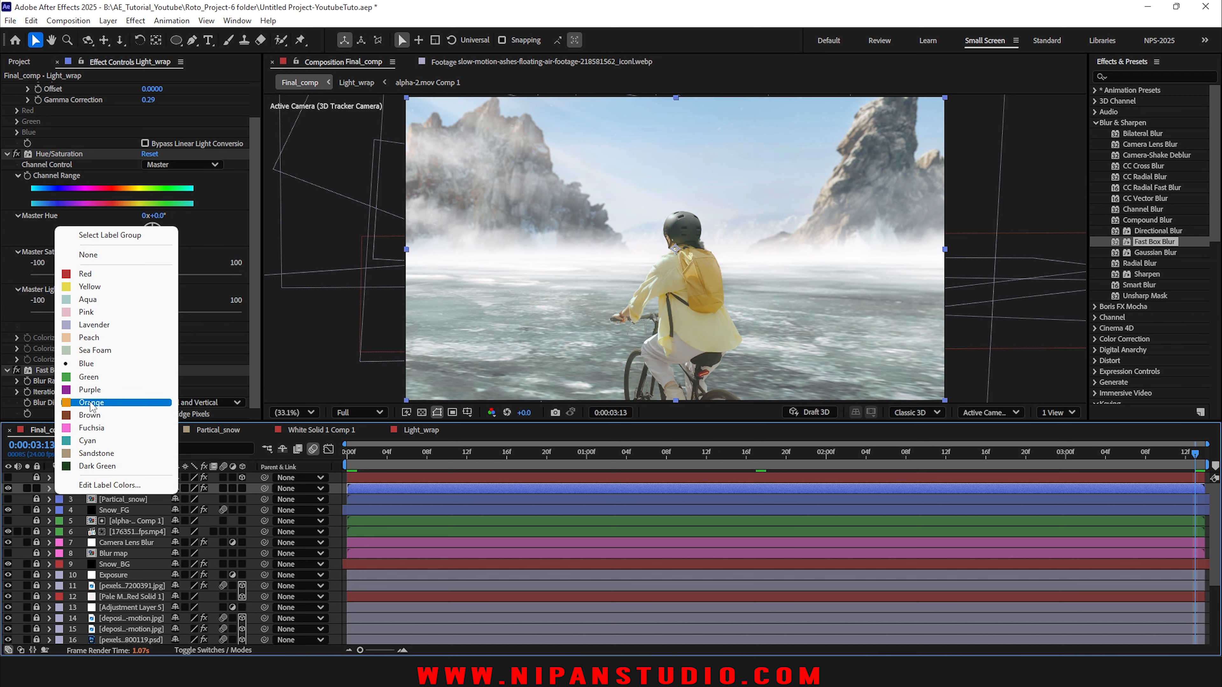
left_click(111, 398)
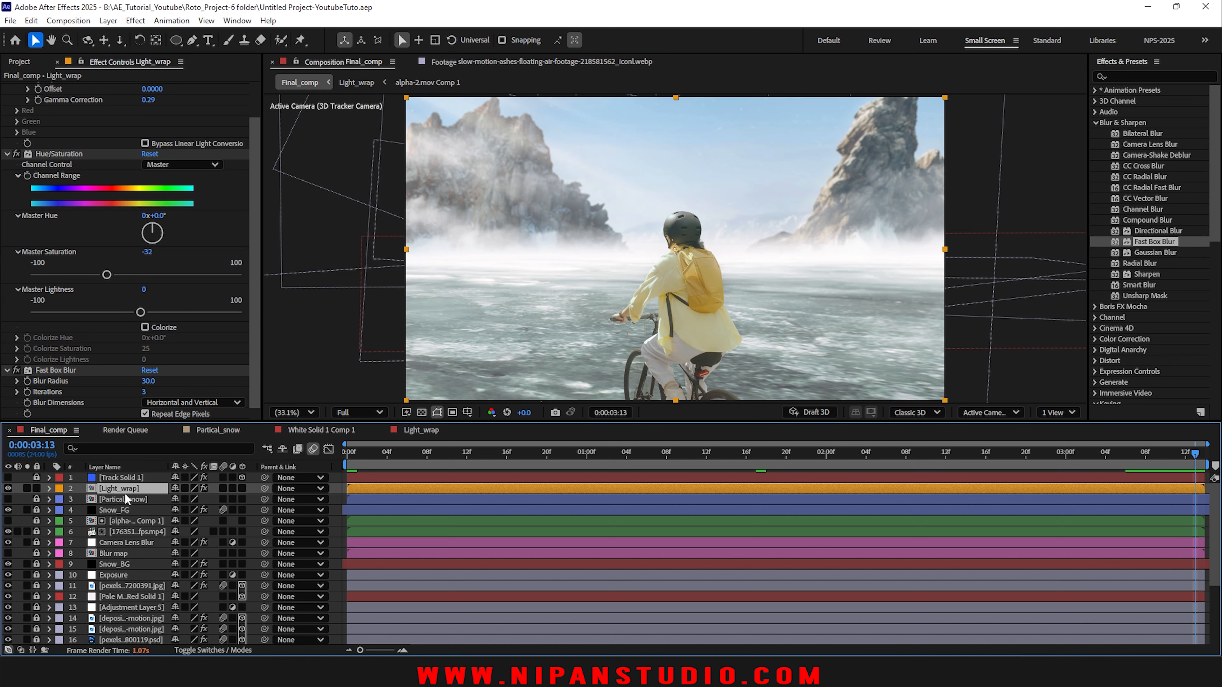
Step: Duplicate the Light_wrap layer and set the upper copy's Fast Box Blur Blur Radius to 90
key("ctrl+d")
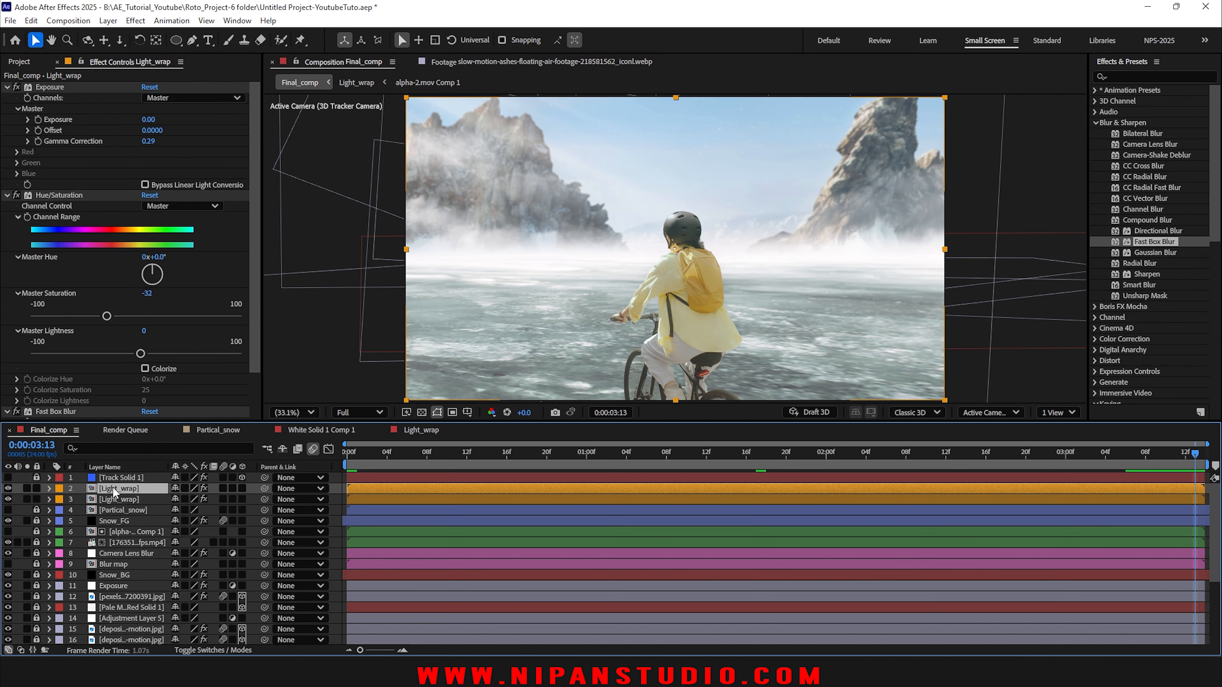
left_click(153, 382)
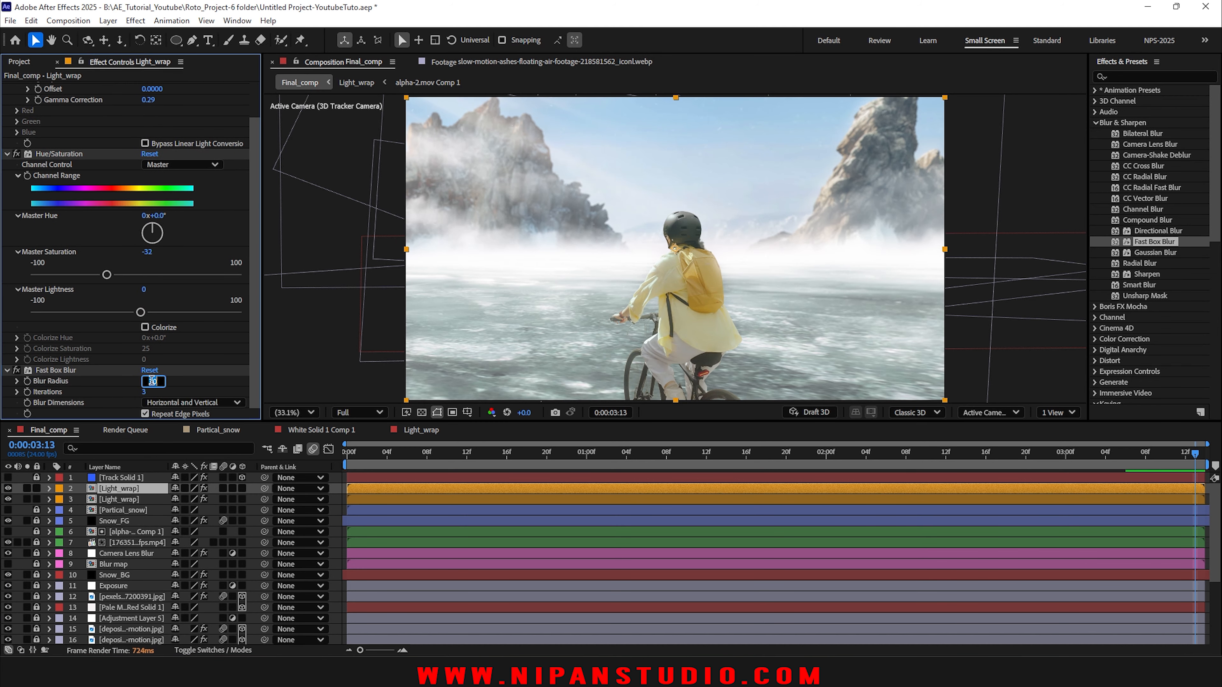
type("50")
key("Return")
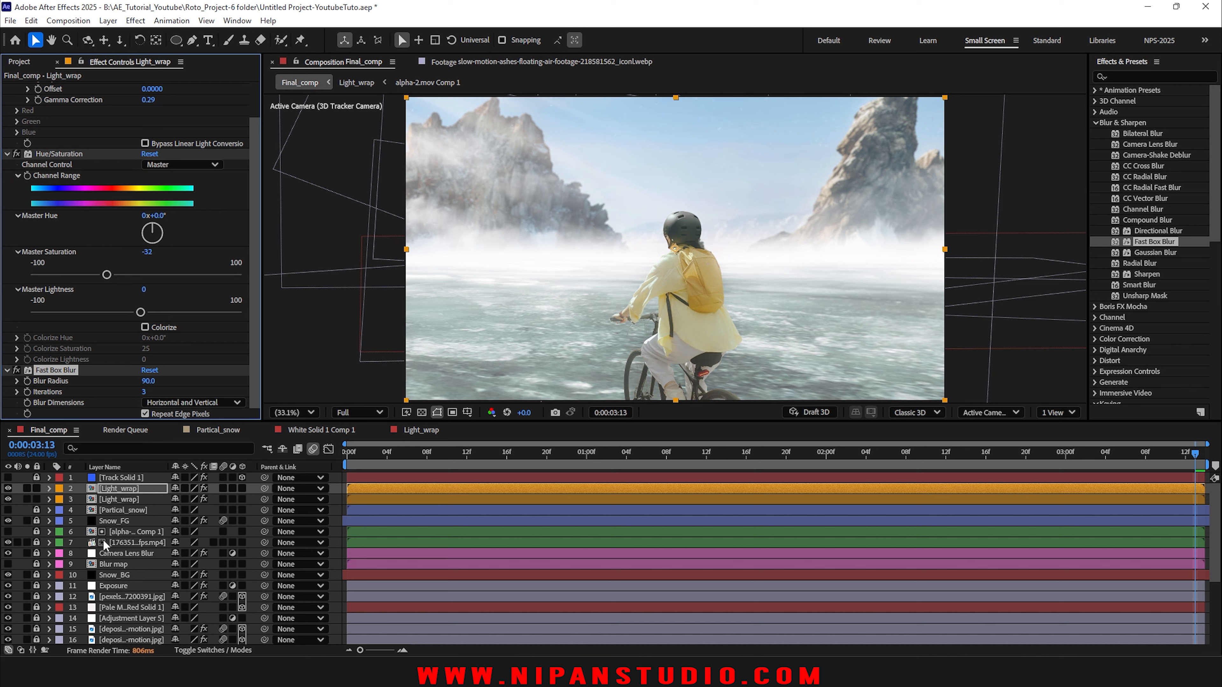
Step: Set the opacity of the lower Light_wrap layer to 50% and the upper one to 70%
left_click(117, 502, "ctrl")
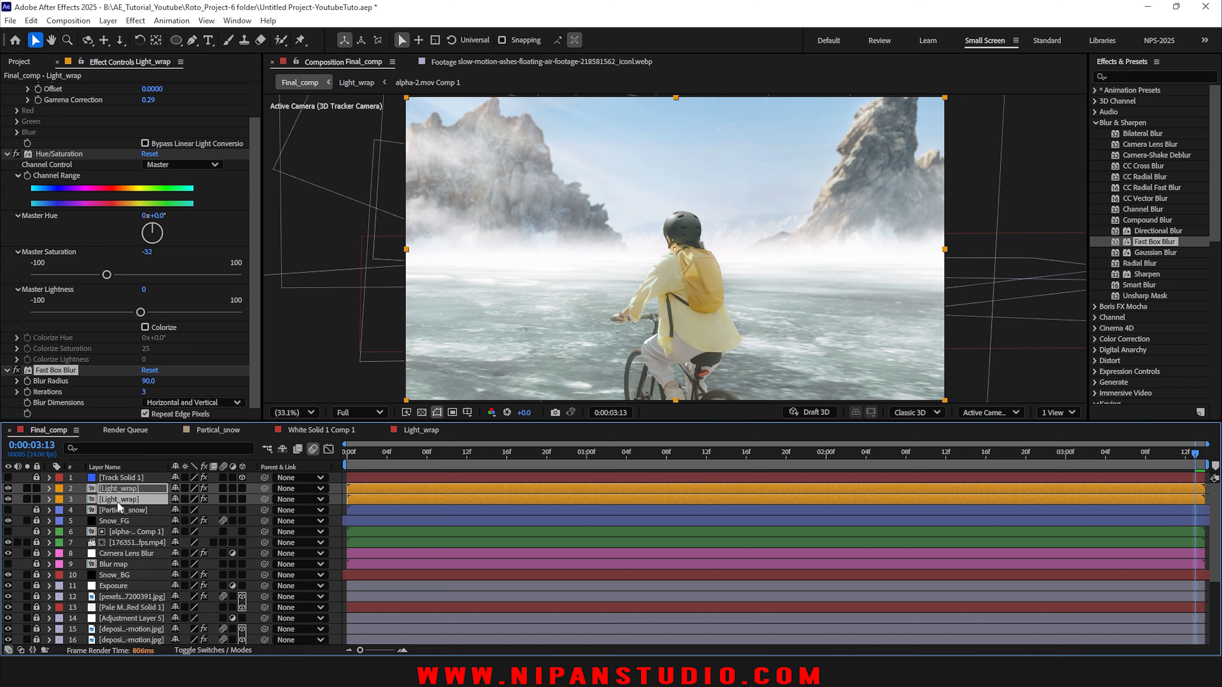
key("t")
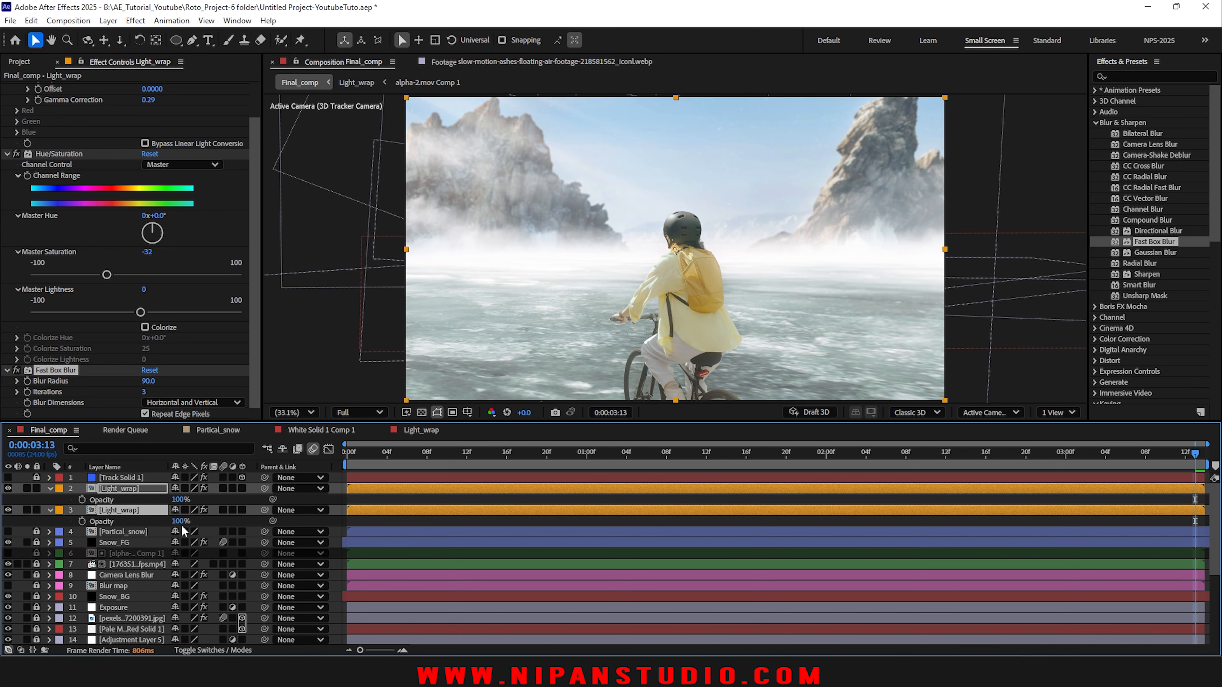
left_click(177, 521)
type("50")
key("Return")
left_click(178, 500)
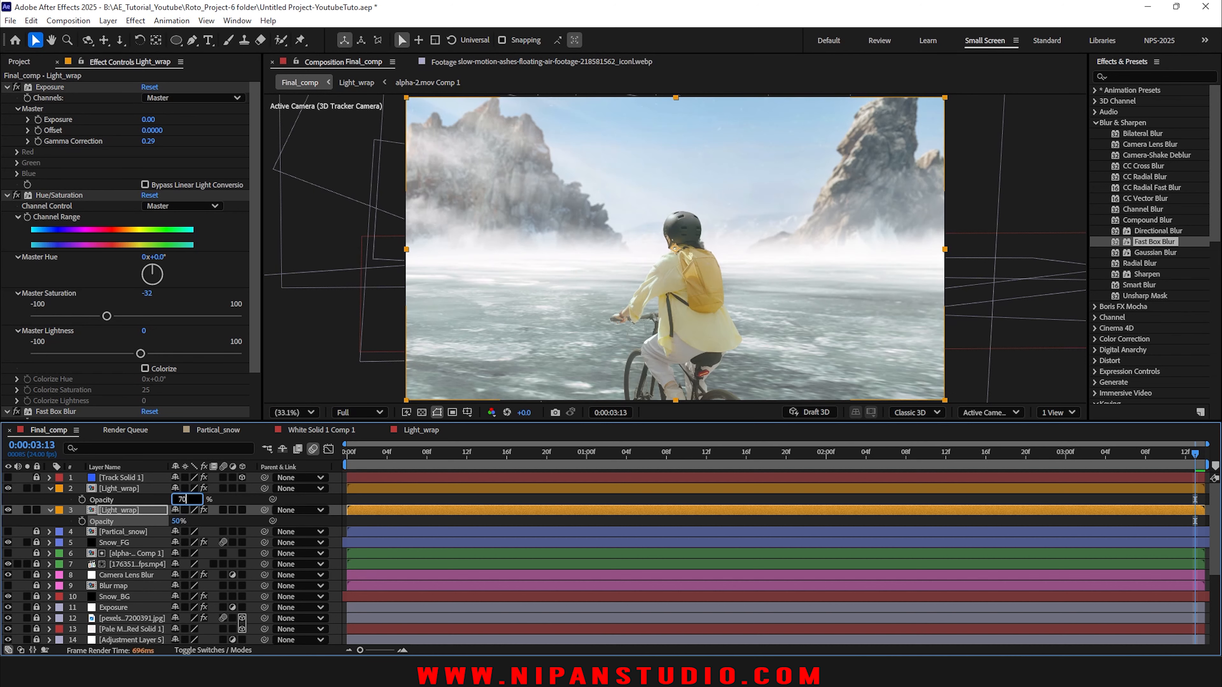
type("70")
key("Return")
left_click(386, 521)
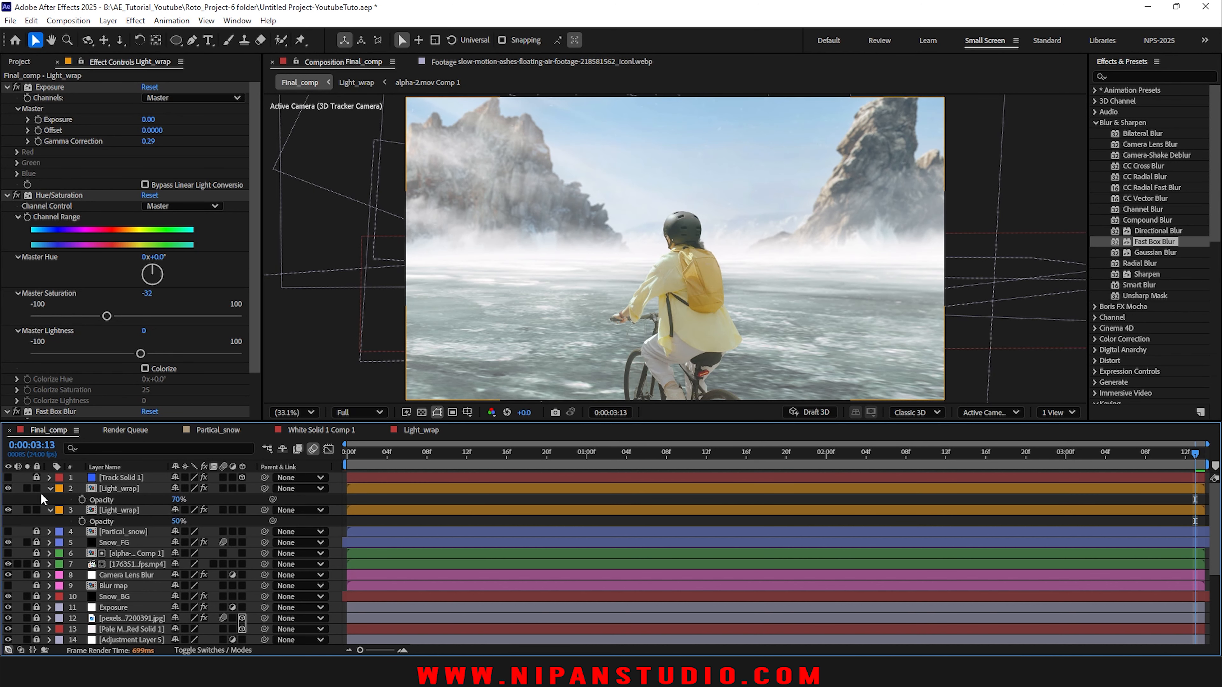
Step: Collapse and lock both Light_wrap layers, and save the project with the playhead at the composition's start
left_click(49, 488)
left_click(50, 499)
left_click_drag(36, 488, 9, 489)
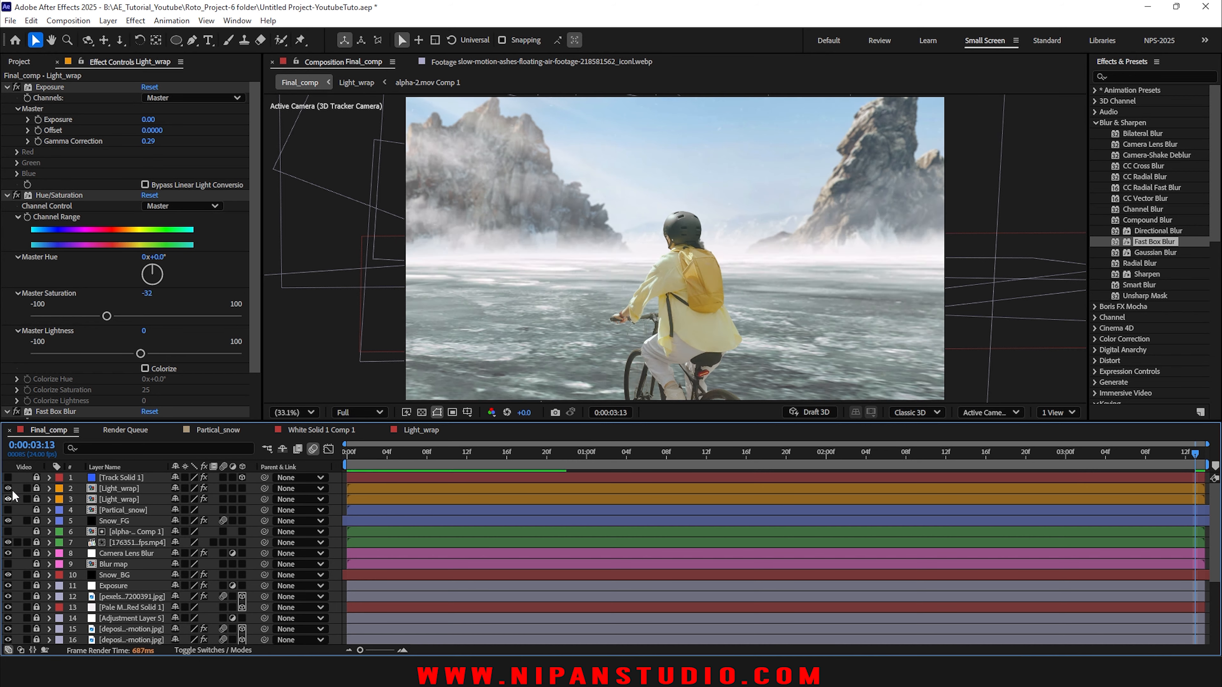
key("Home")
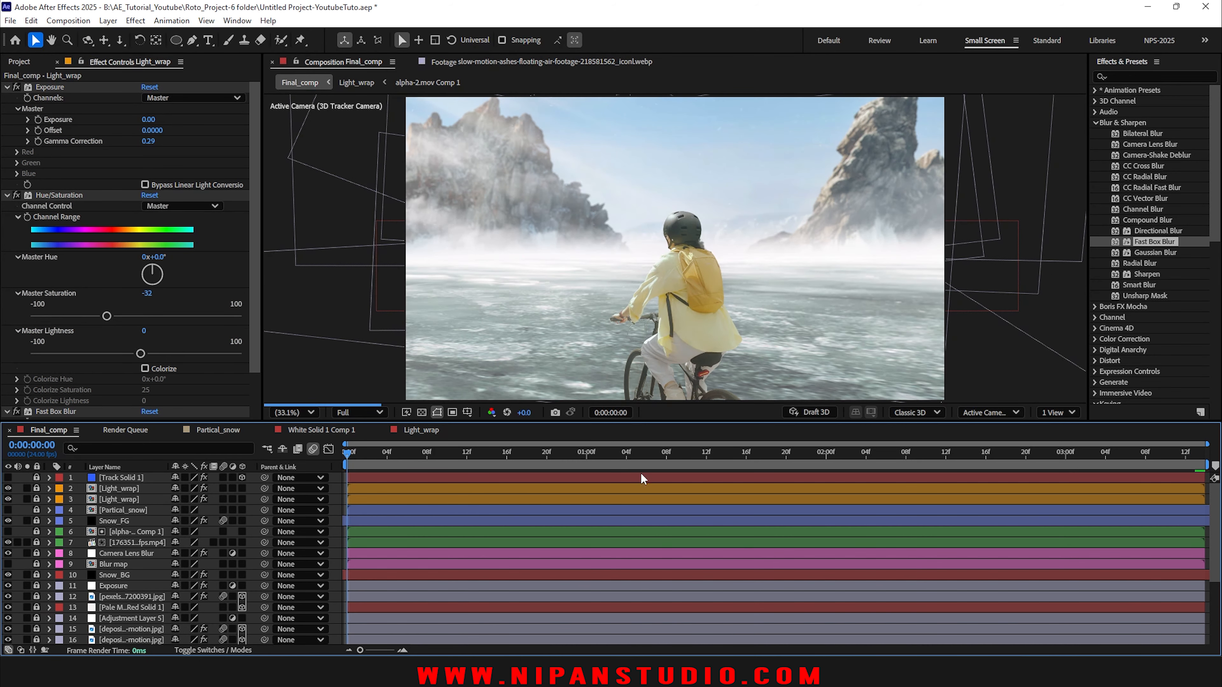
key("ctrl+s")
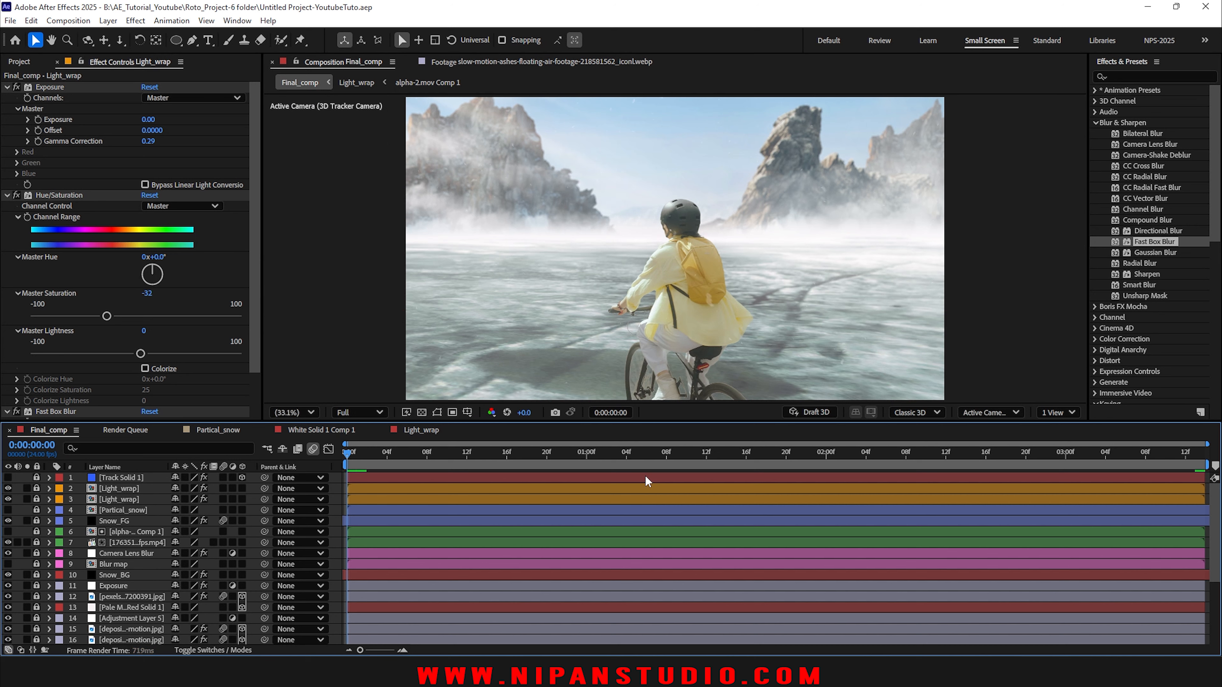
Step: Preview the composition's opening frames and inspect the rider's shoulder and backpack edges up close in an enlarged viewer
key("space")
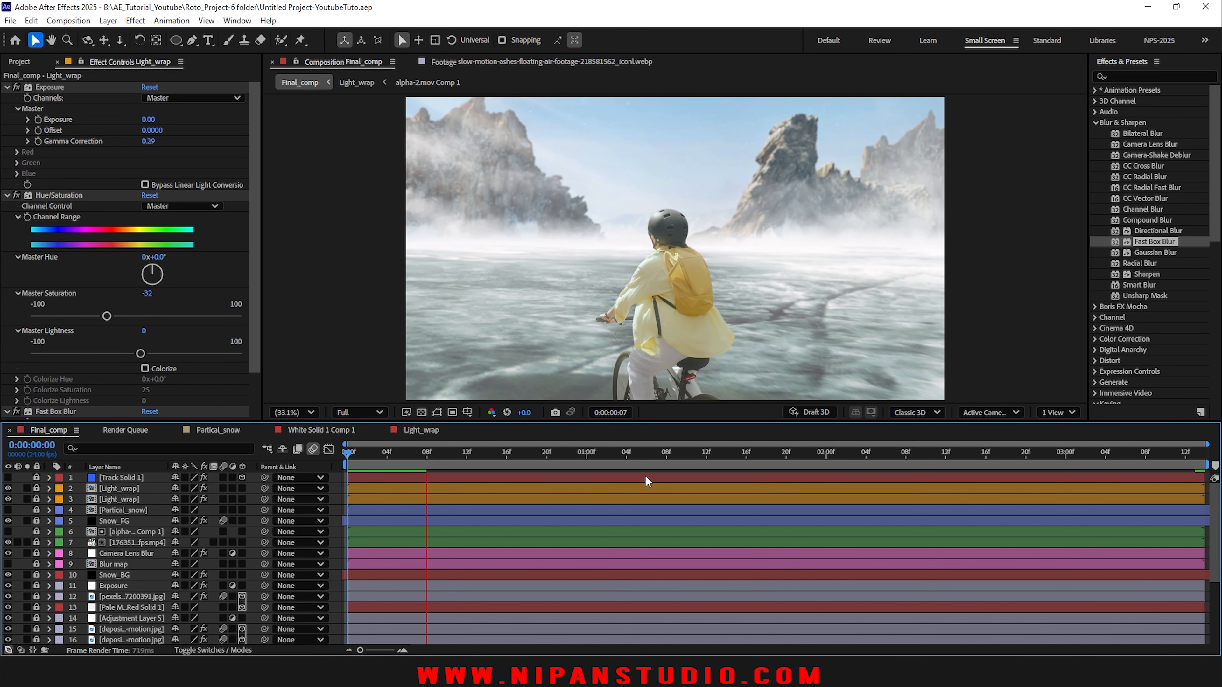
key("space")
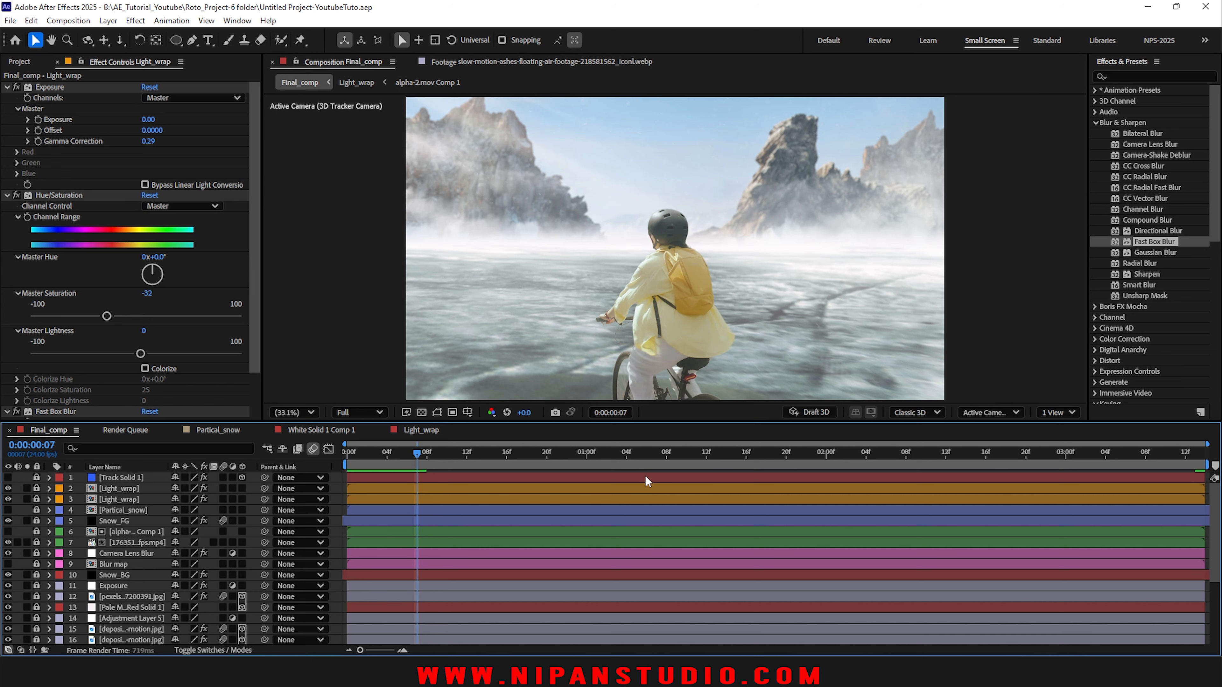
left_click_drag(378, 459, 346, 469)
key("space")
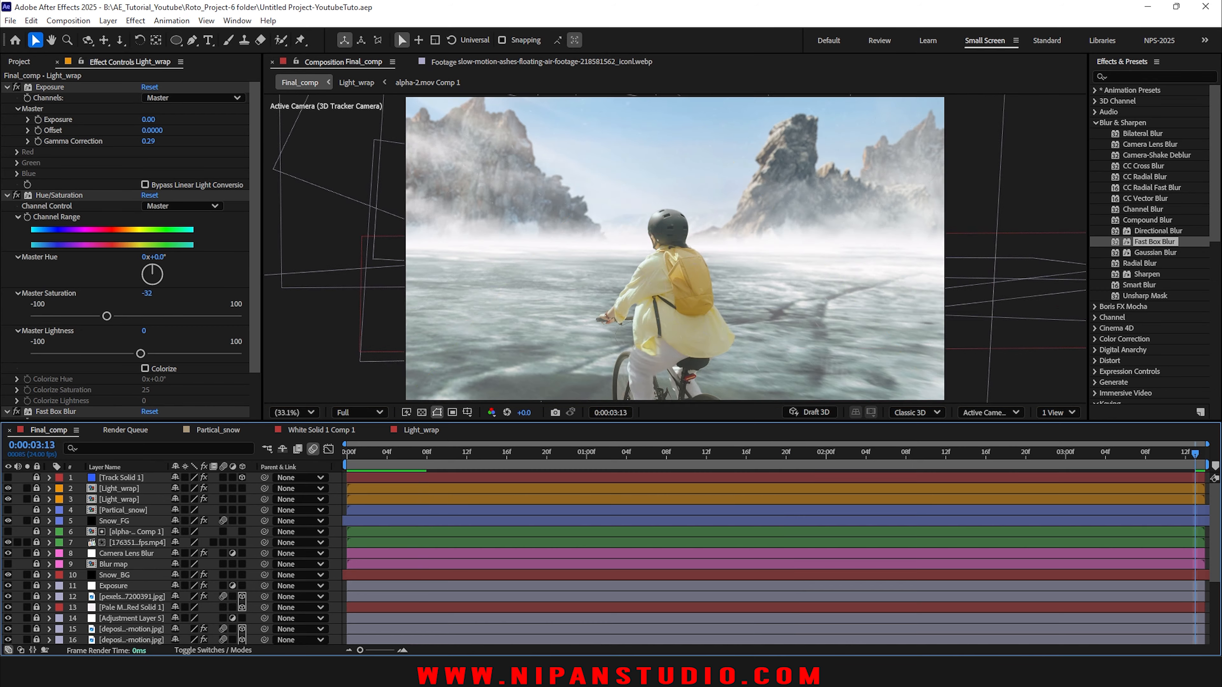
left_click_drag(854, 422, 854, 493)
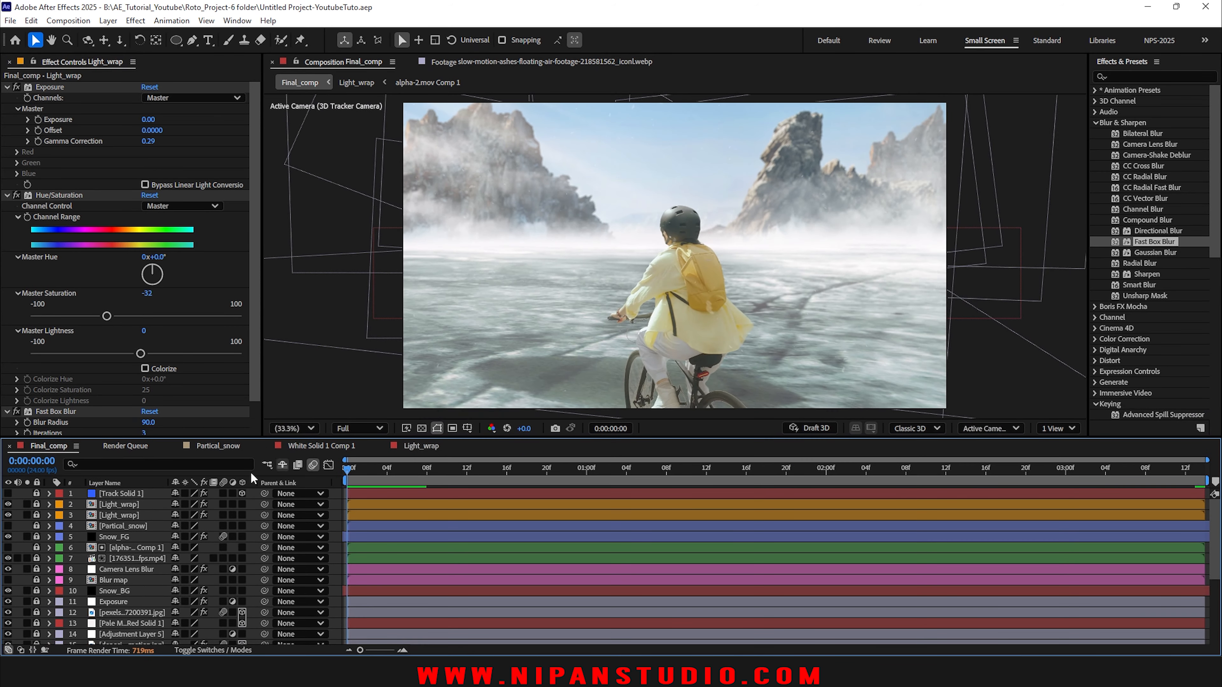
scroll(723, 245, "up", 5)
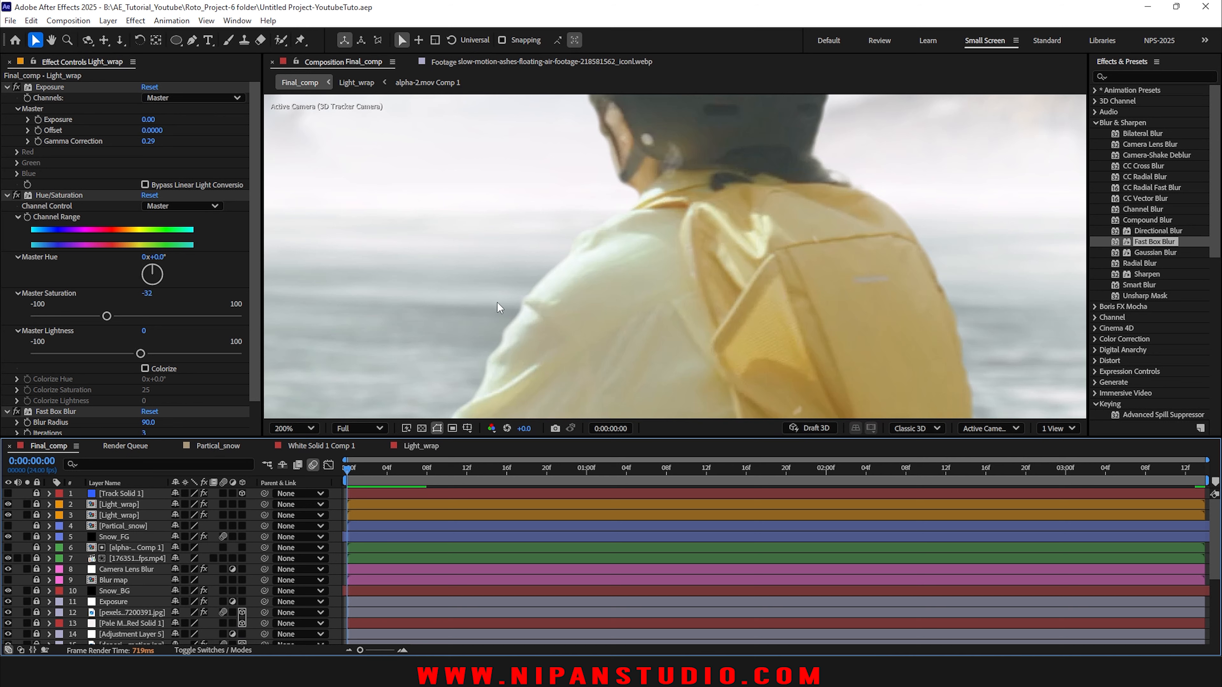
key("shift+slash")
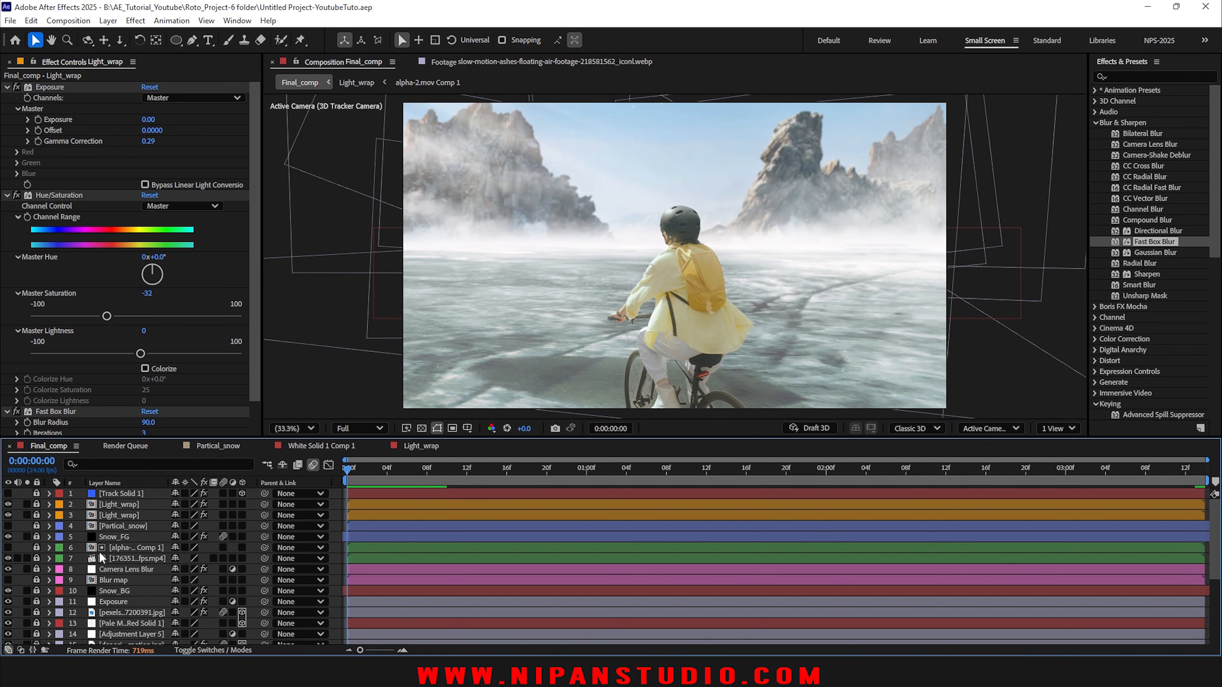
Step: Add an adjustment layer at the top of Final_comp and apply the Glow effect to it
right_click(99, 551)
mouse_move(145, 394)
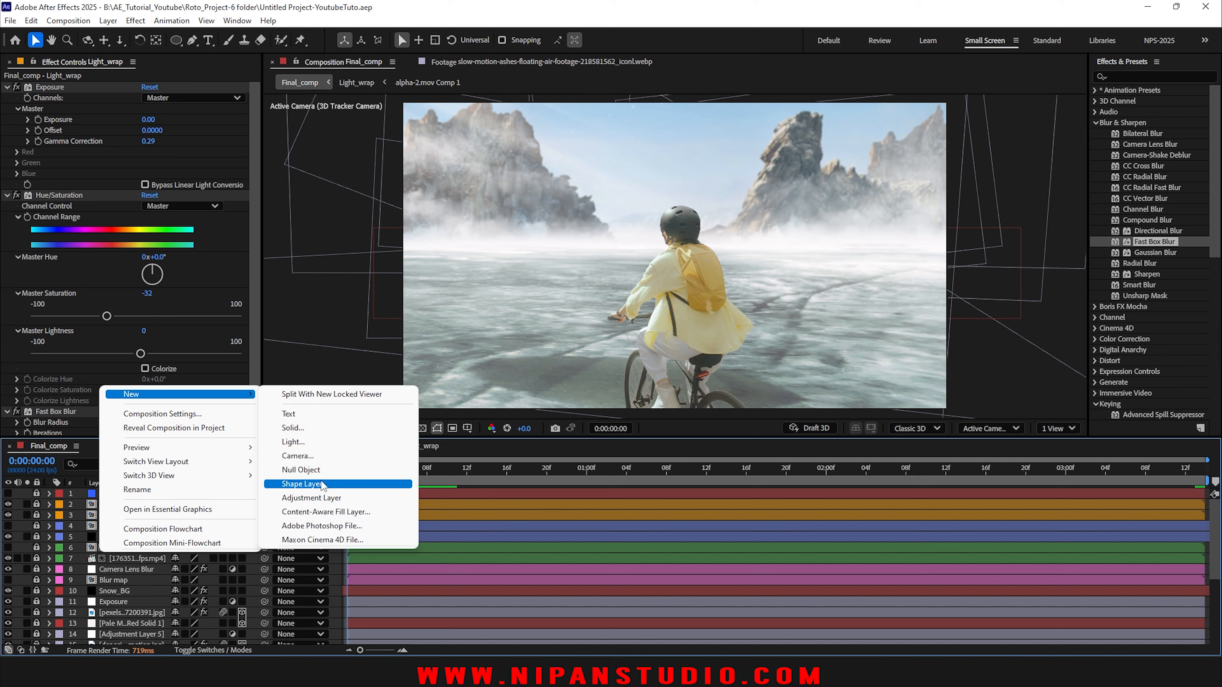
left_click(318, 498)
left_click(1128, 73)
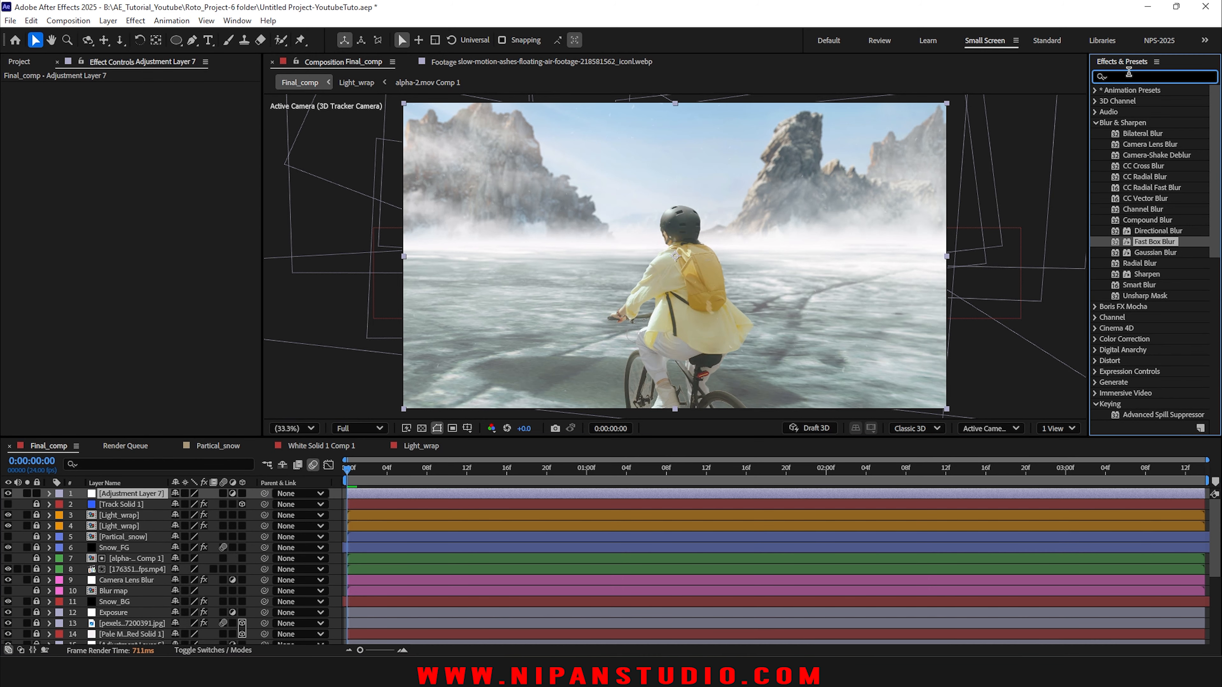
type("glow")
left_click(1143, 211)
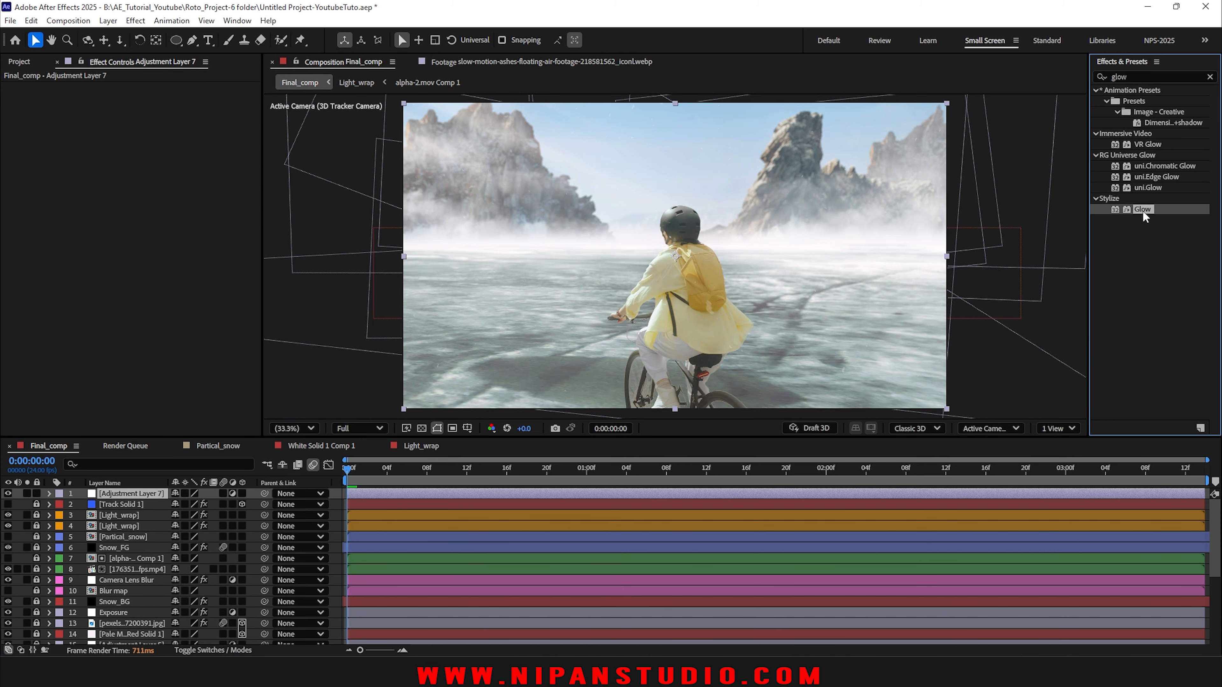
left_click_drag(1144, 217, 600, 496)
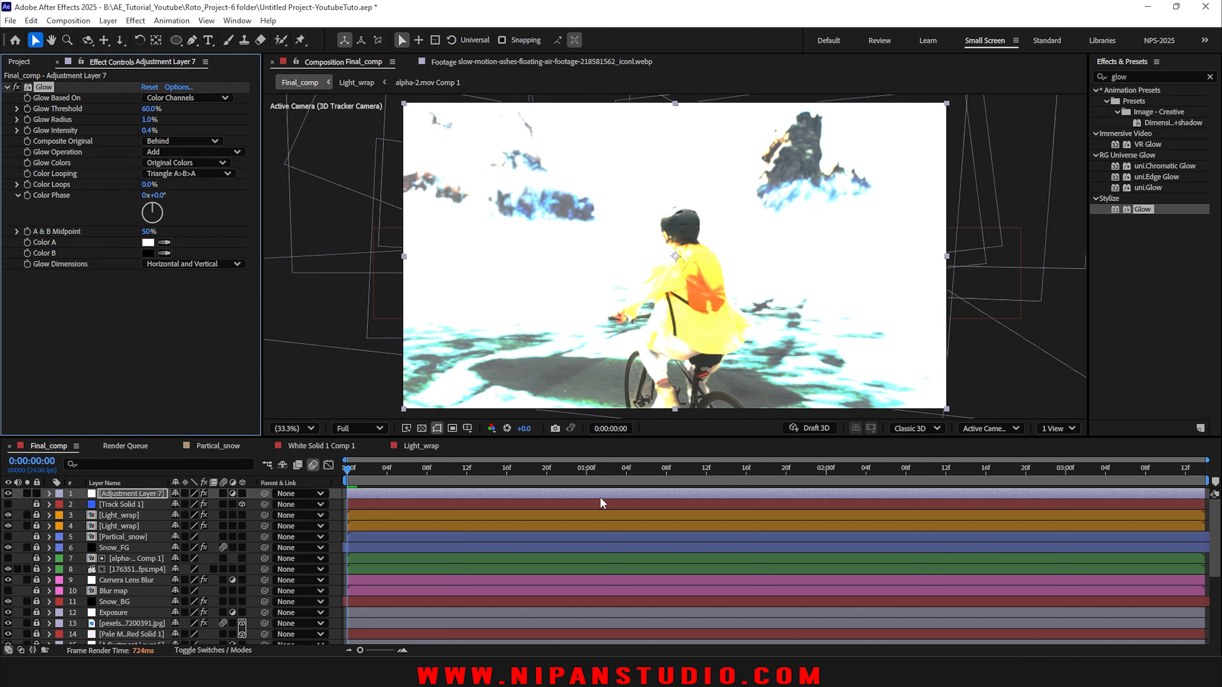
Step: Check the glow across the composition's timeline and delete the adjustment layer carrying it
key("End")
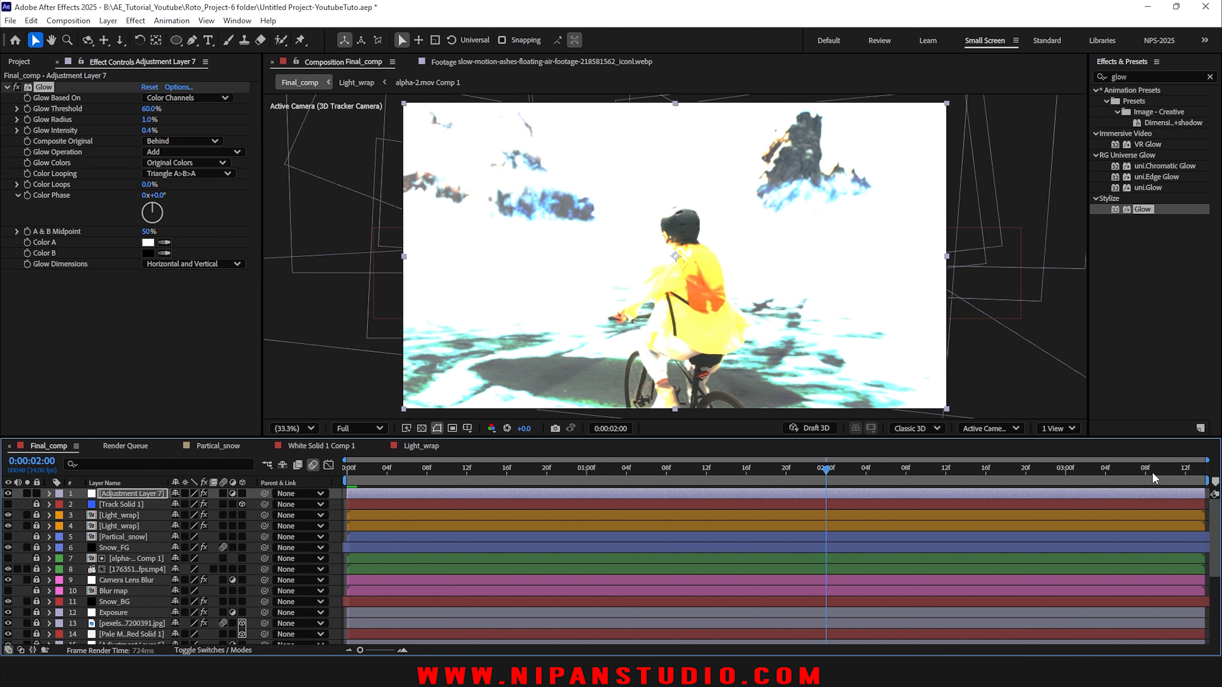
key("Home")
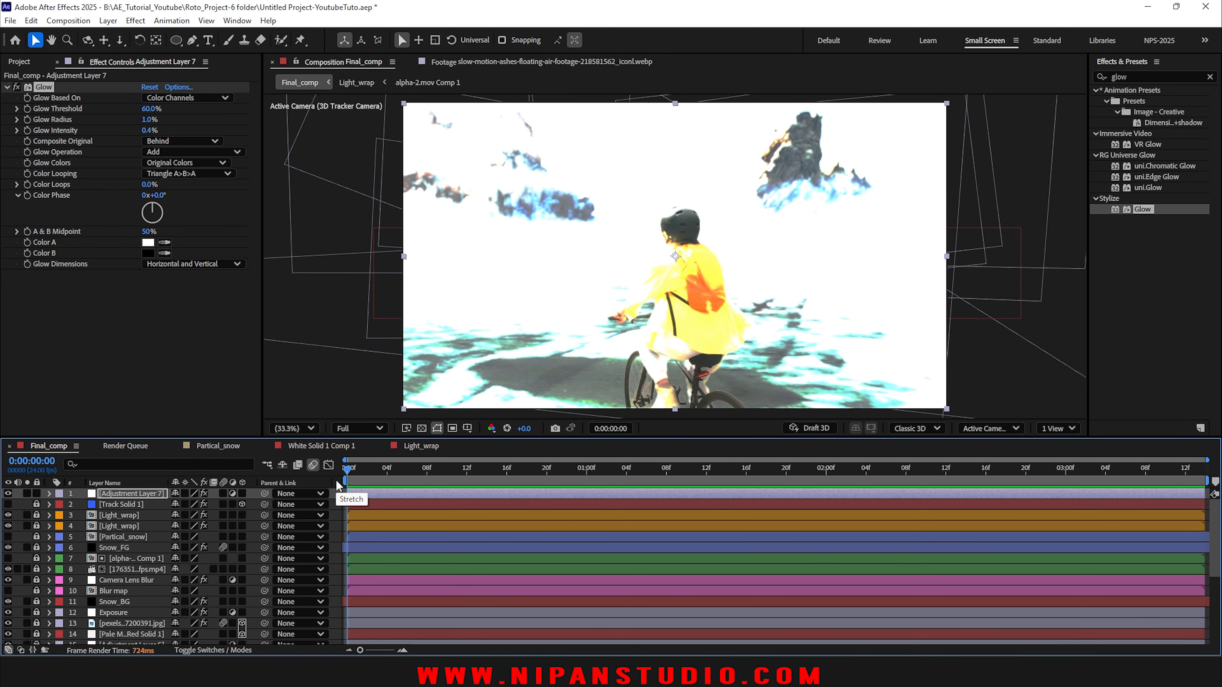
left_click_drag(406, 475, 1185, 485)
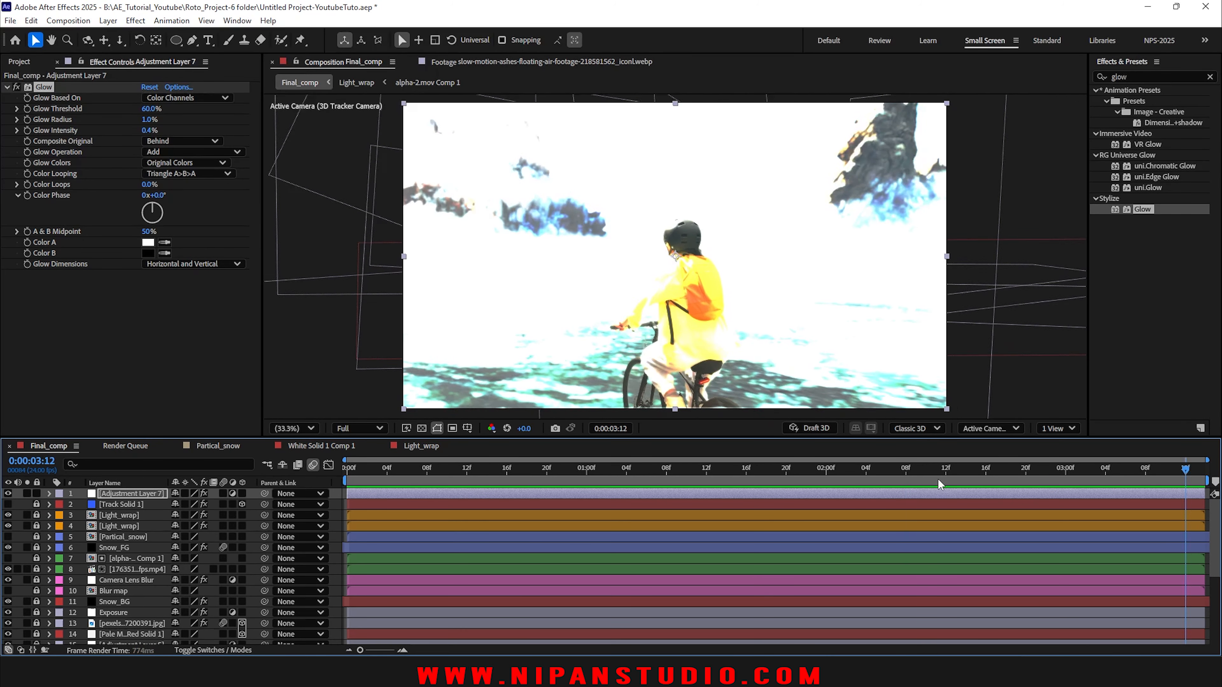
key("Home")
left_click(119, 495)
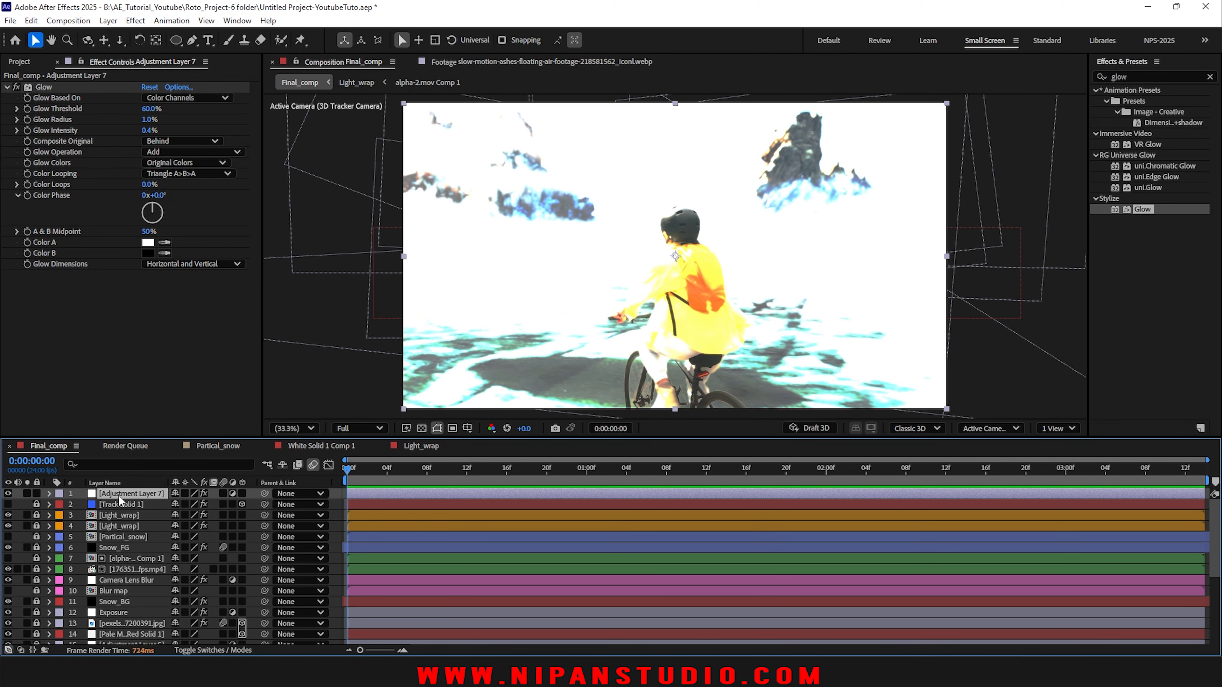
key("Delete")
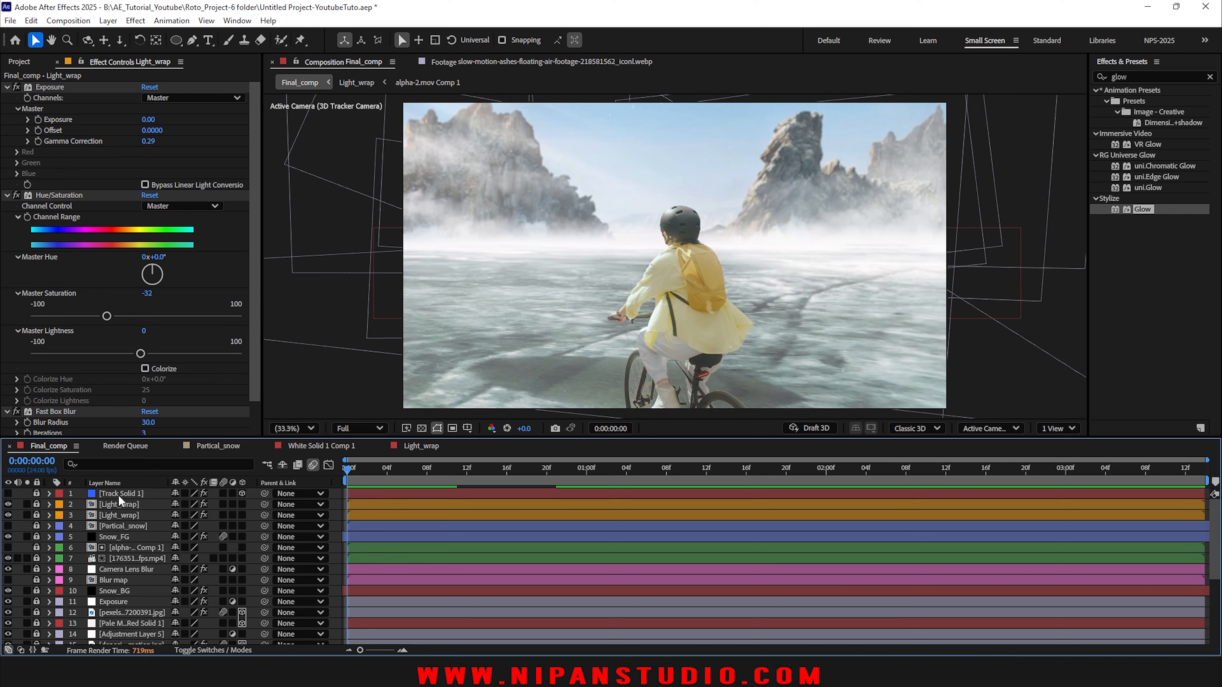
Step: Check the rider footage in isolation, unlock it and its alpha matte layer, and duplicate both layers together
left_click(27, 558)
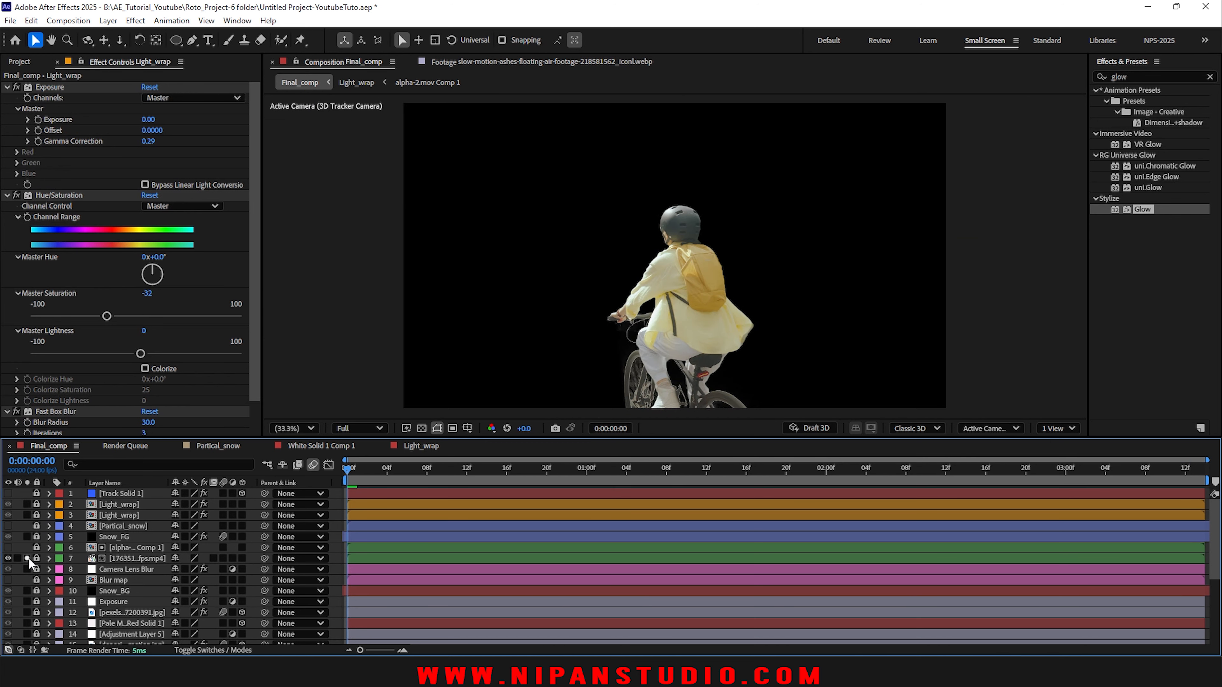
left_click(27, 559)
left_click_drag(37, 559, 37, 548)
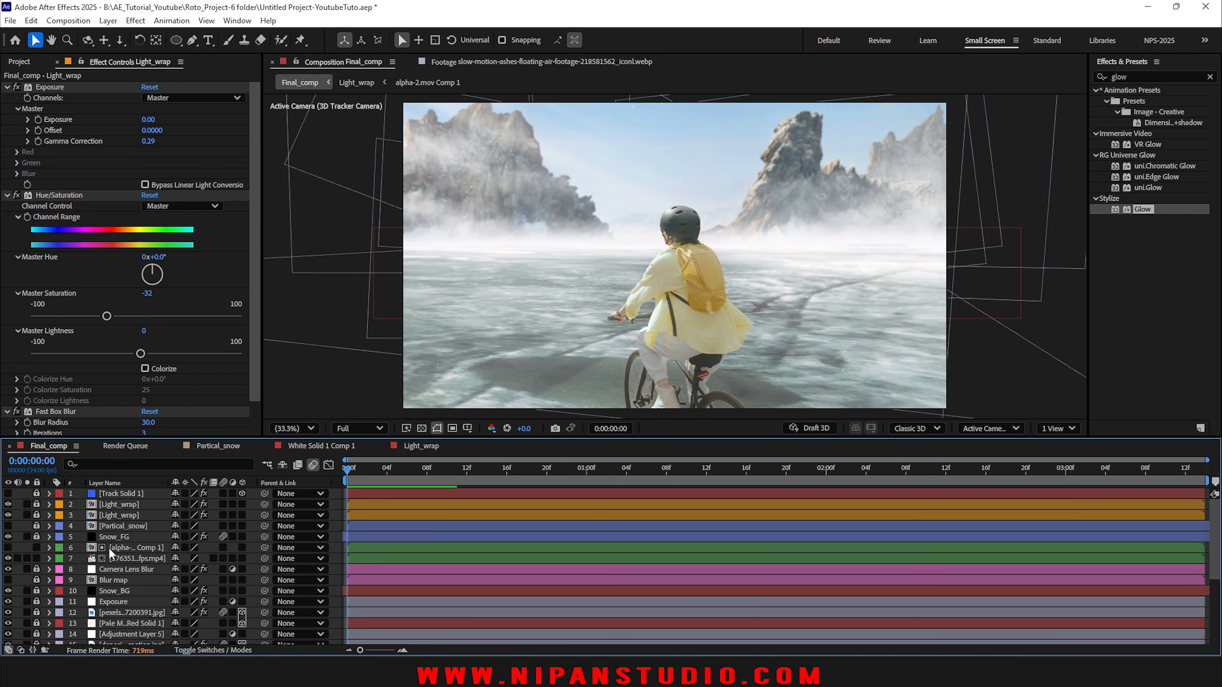
left_click(130, 548)
left_click(127, 556, "shift")
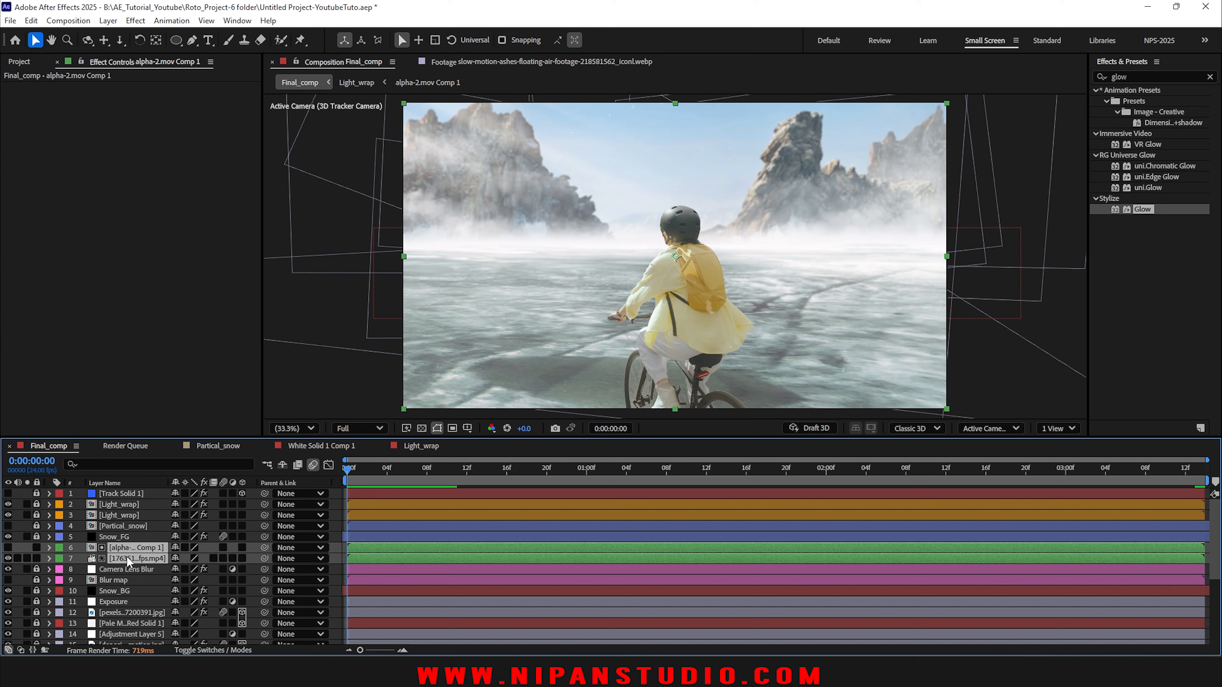
key("ctrl+d")
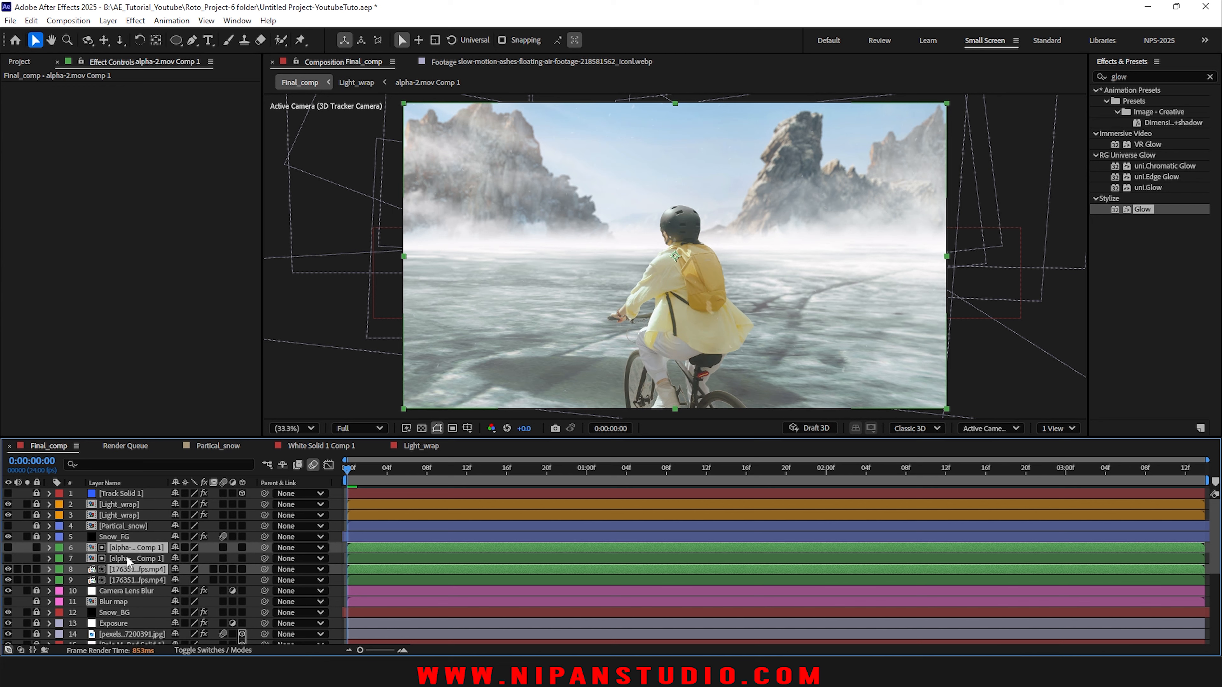
Step: Pre-compose the duplicated rider footage and matte as Glow_main, moving all attributes into the new composition
key("ctrl+shift+c")
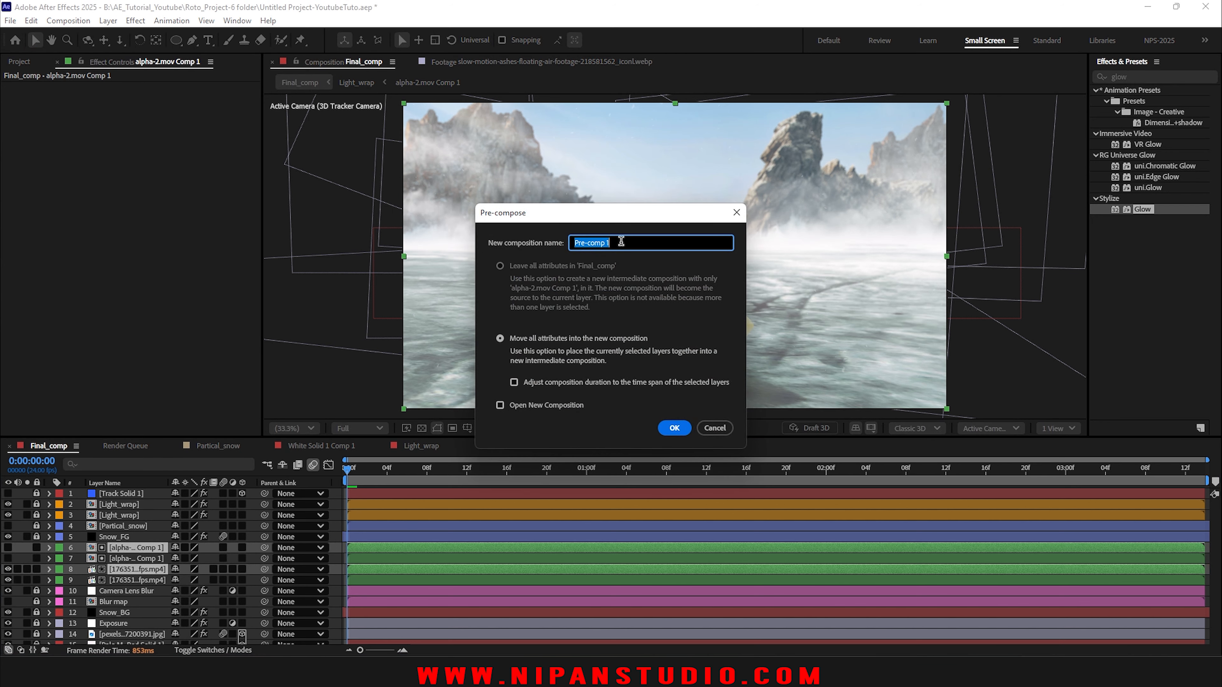
type("Glow_main")
key("Return")
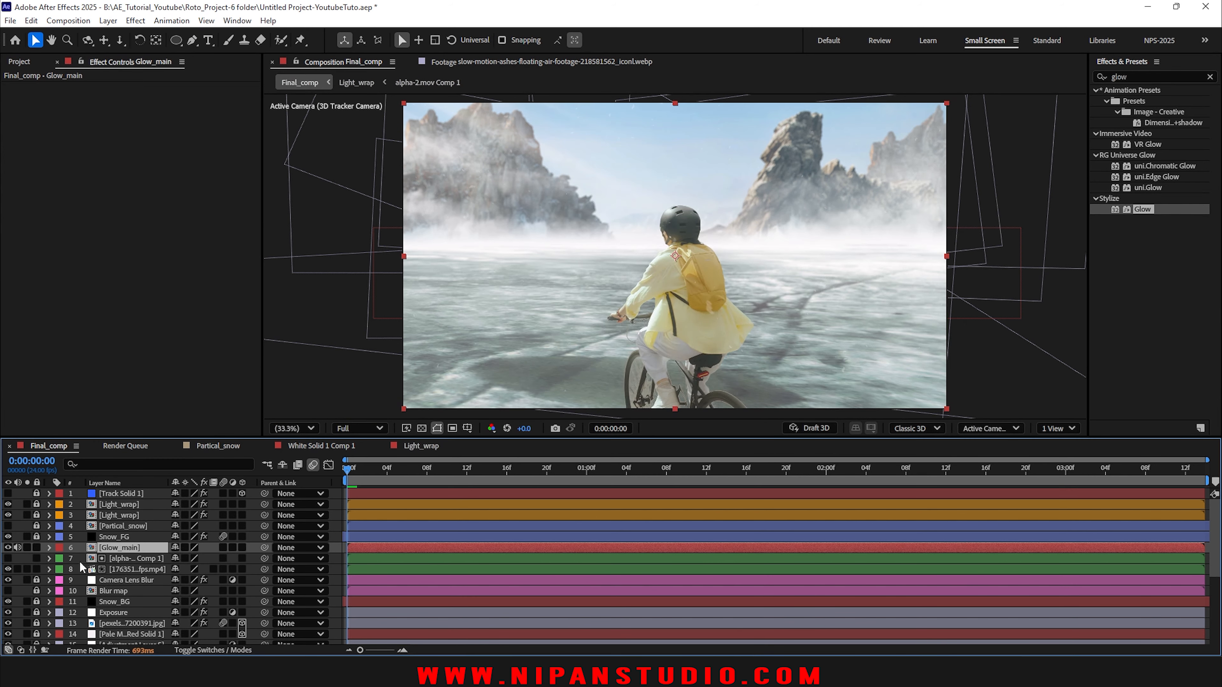
Step: Open the Glow_main composition and check the rider cutout against the transparency grid
left_click(27, 548)
double_click(113, 549)
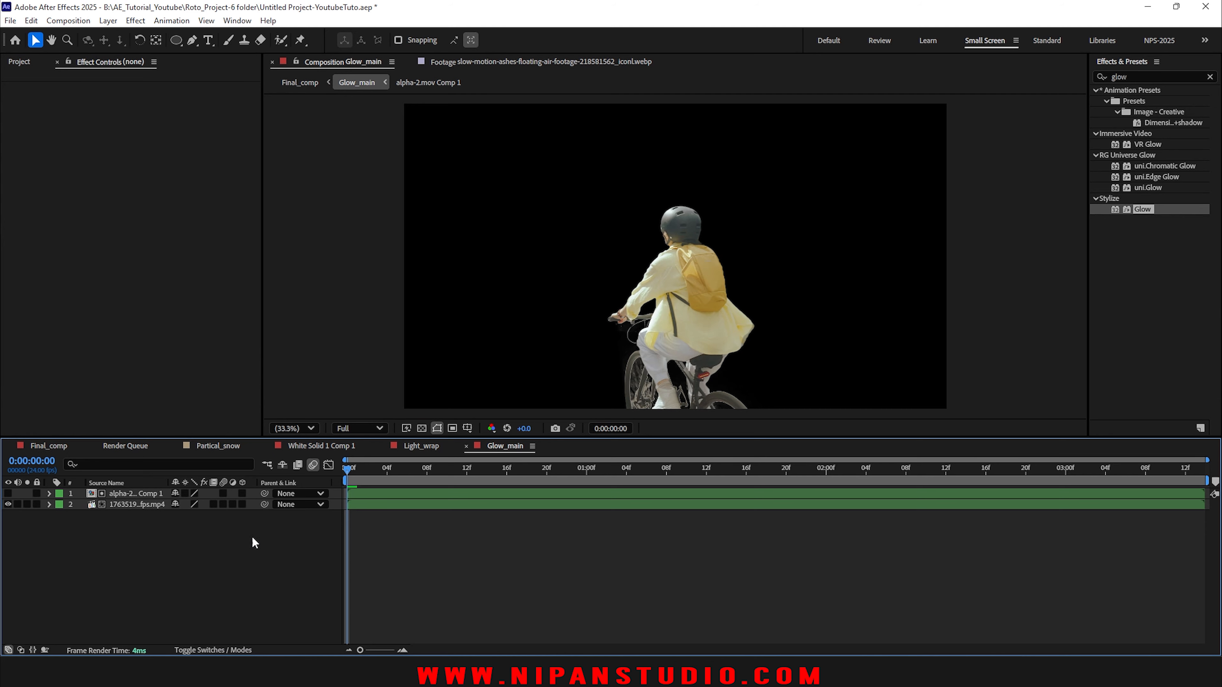
left_click(422, 428)
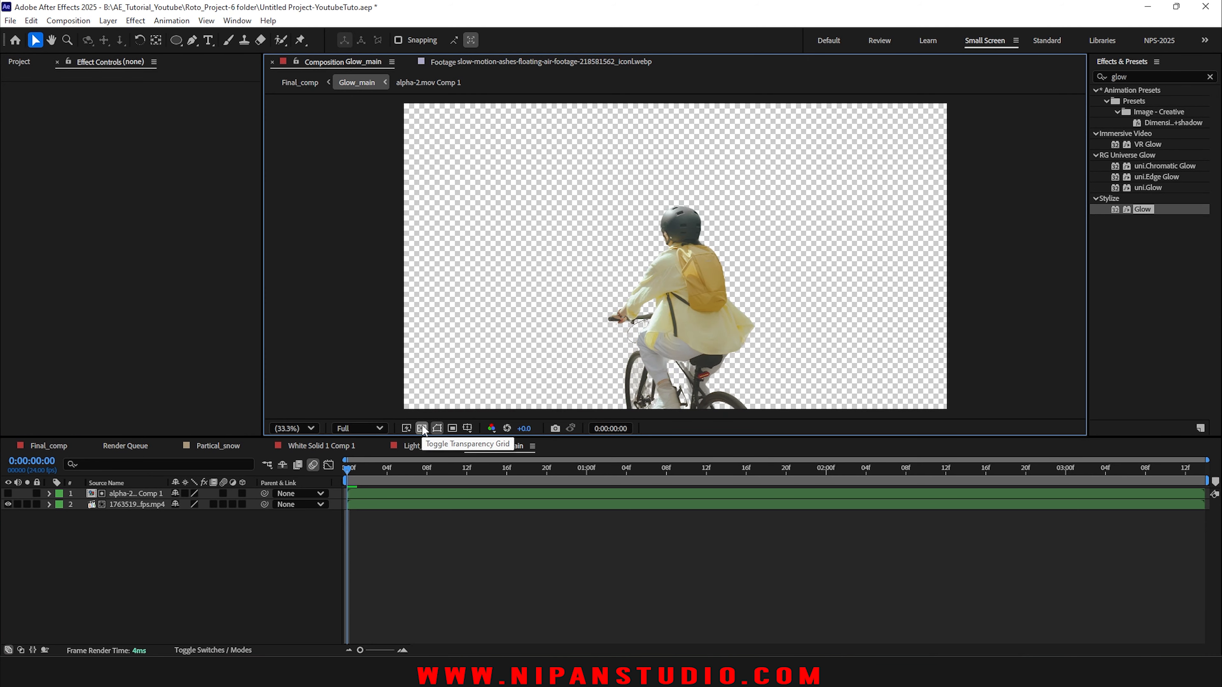
left_click(422, 427)
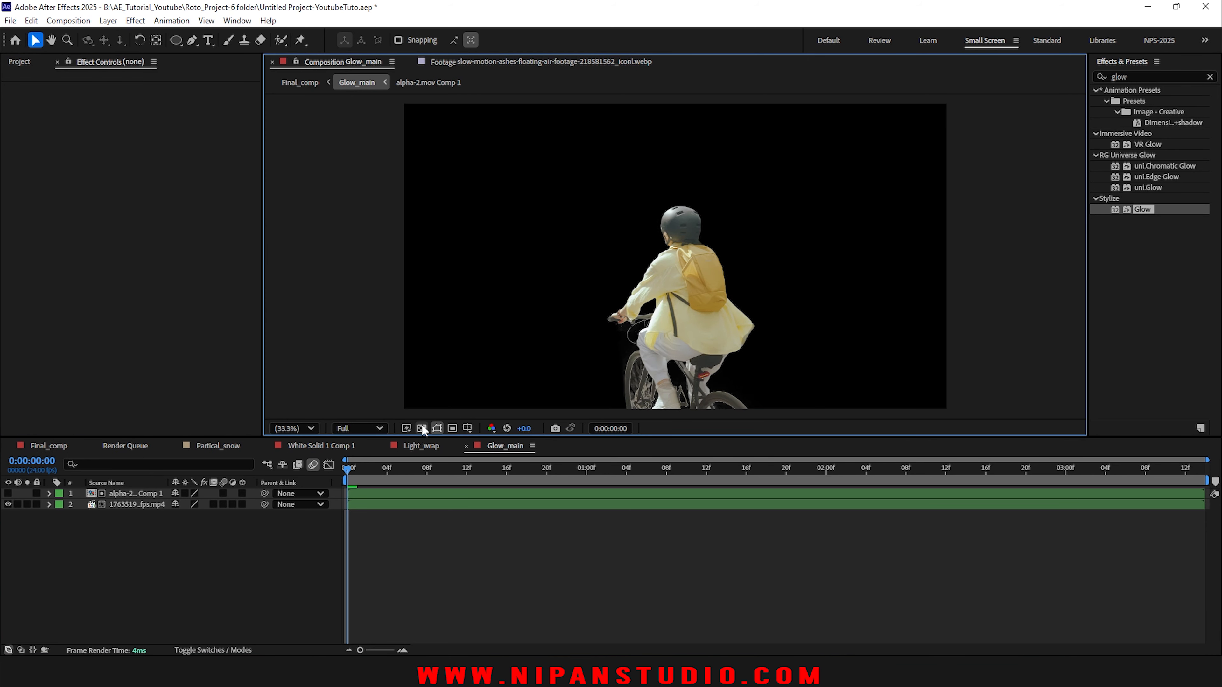
Step: Start adding a new layer to the Glow_main composition
right_click(143, 547)
mouse_move(288, 391)
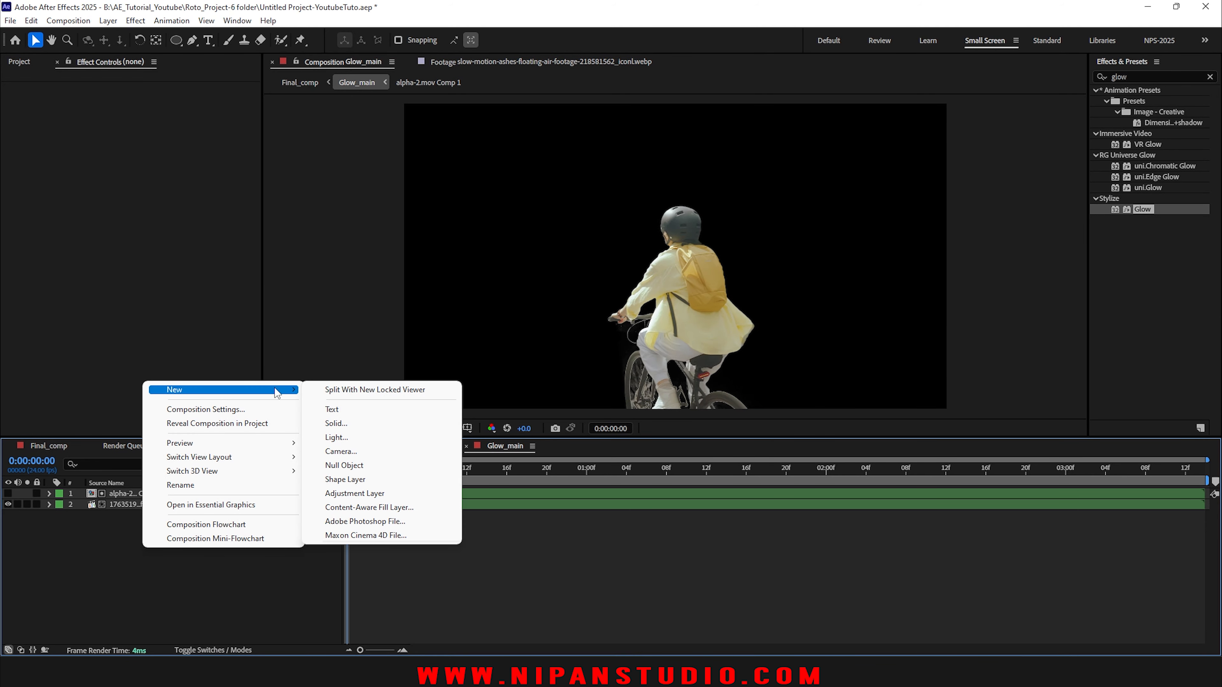
Step: Add a black solid beneath the other layers in the Glow_main composition and return to the Final_comp timeline
left_click(384, 426)
key("Return")
key("ctrl+shift+bracketleft")
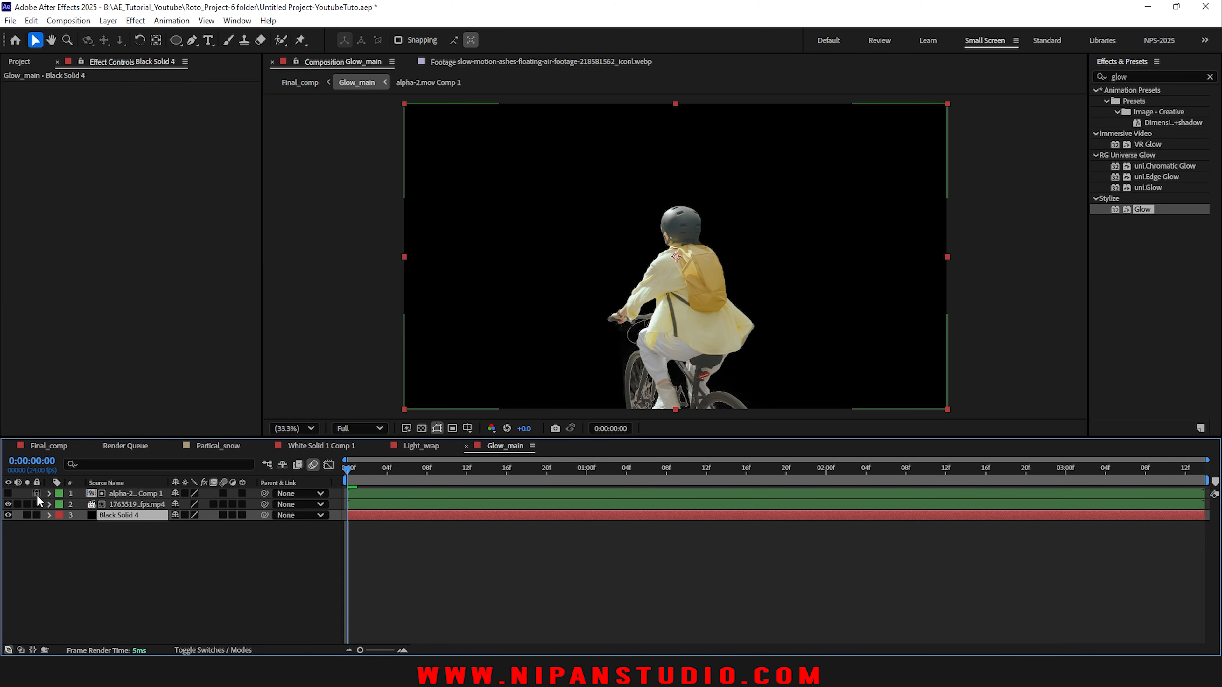
left_click(57, 446)
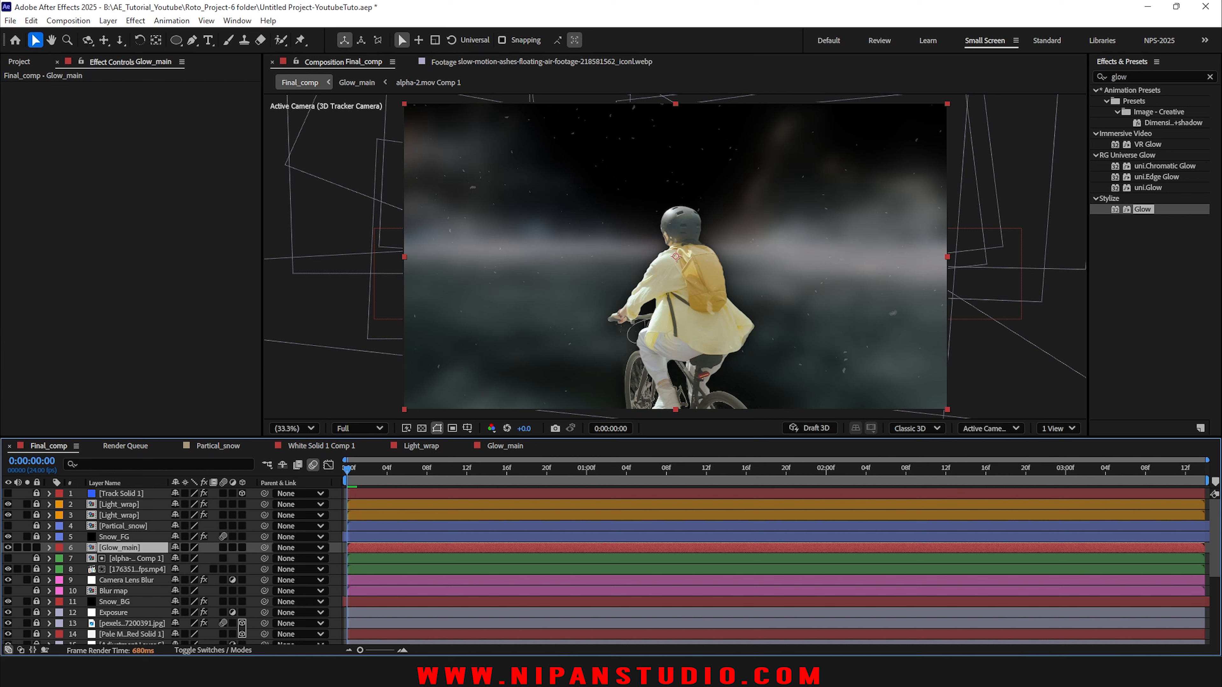
Step: Apply the Exposure effect to the Glow_main layer and set its Gamma Correction to 0.10
left_click(1210, 76)
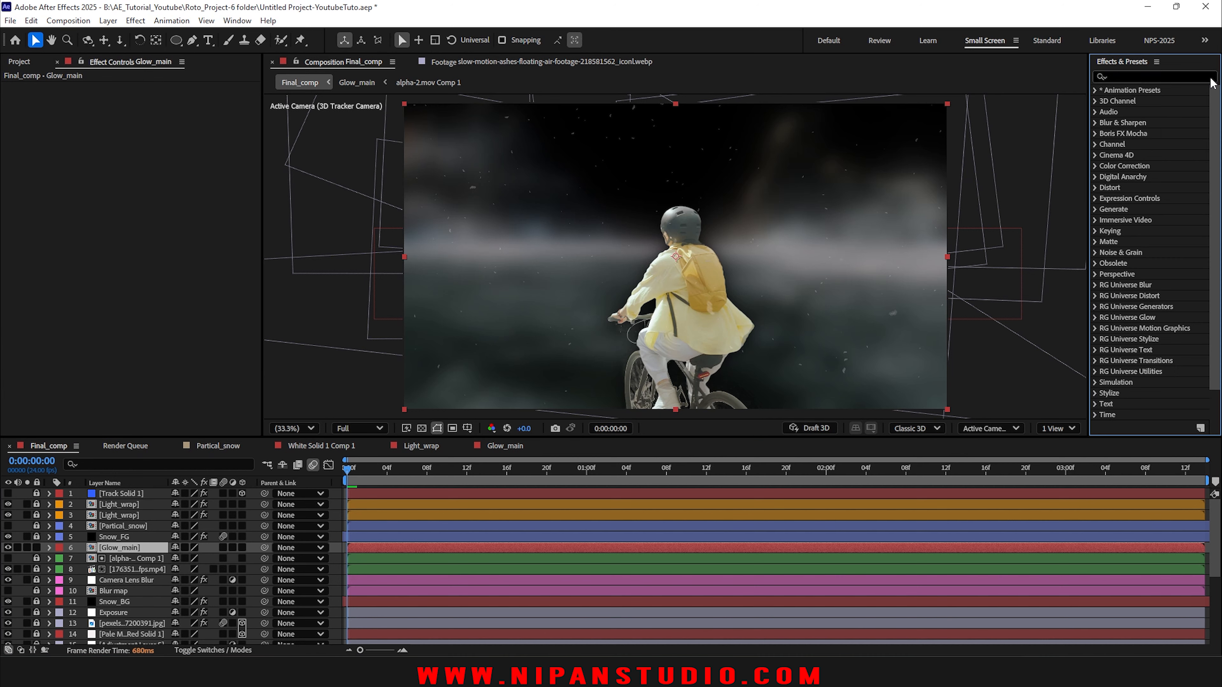
left_click(1095, 164)
left_click_drag(1148, 316, 385, 547)
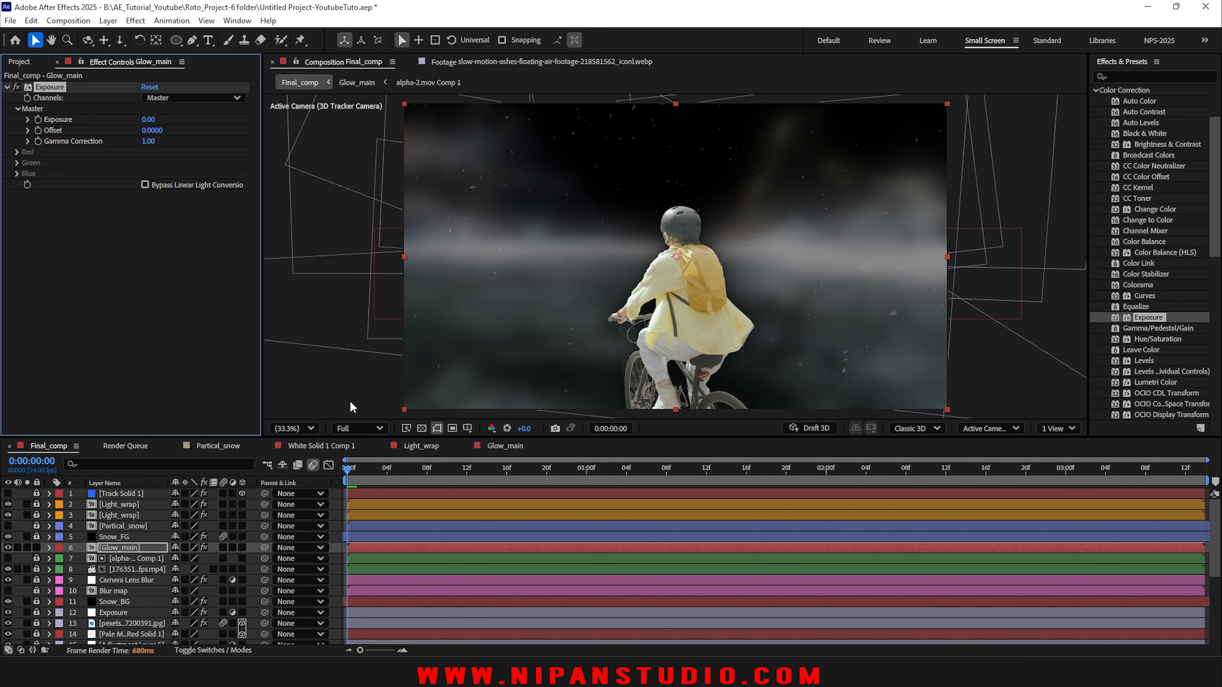
mouse_move(149, 142)
left_mouse_down()
mouse_move(92, 149)
mouse_move(141, 143)
left_mouse_up()
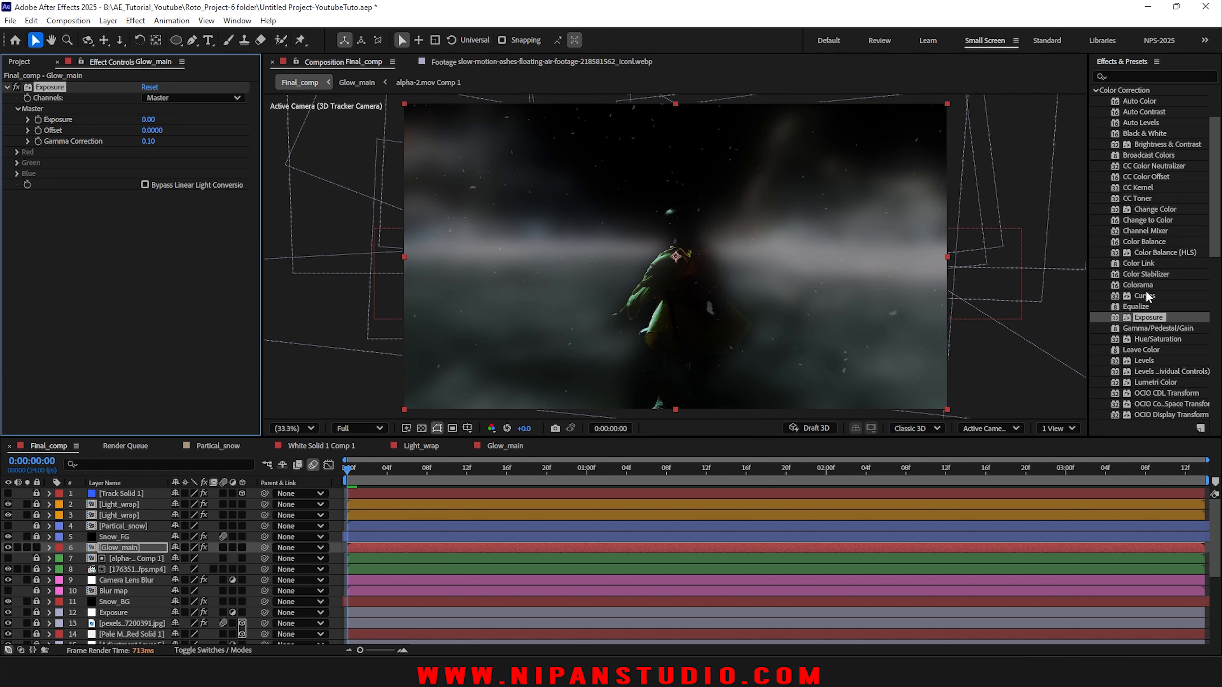
Step: Apply the Hue/Saturation effect to the Glow_main layer and lower Master Saturation to -46
scroll(1170, 203, "down", 3)
left_click_drag(1157, 282, 364, 553)
left_click(88, 317)
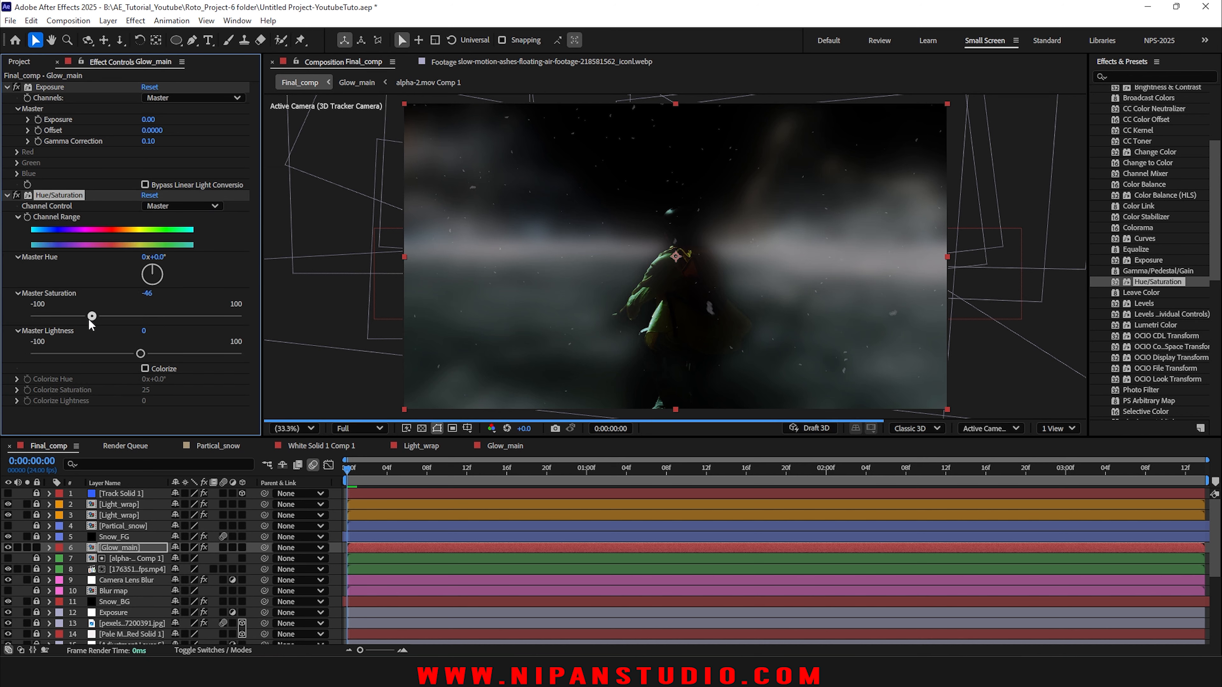
Step: Apply the Fast Box Blur effect to the Glow_main layer
scroll(1148, 242, "up", 10)
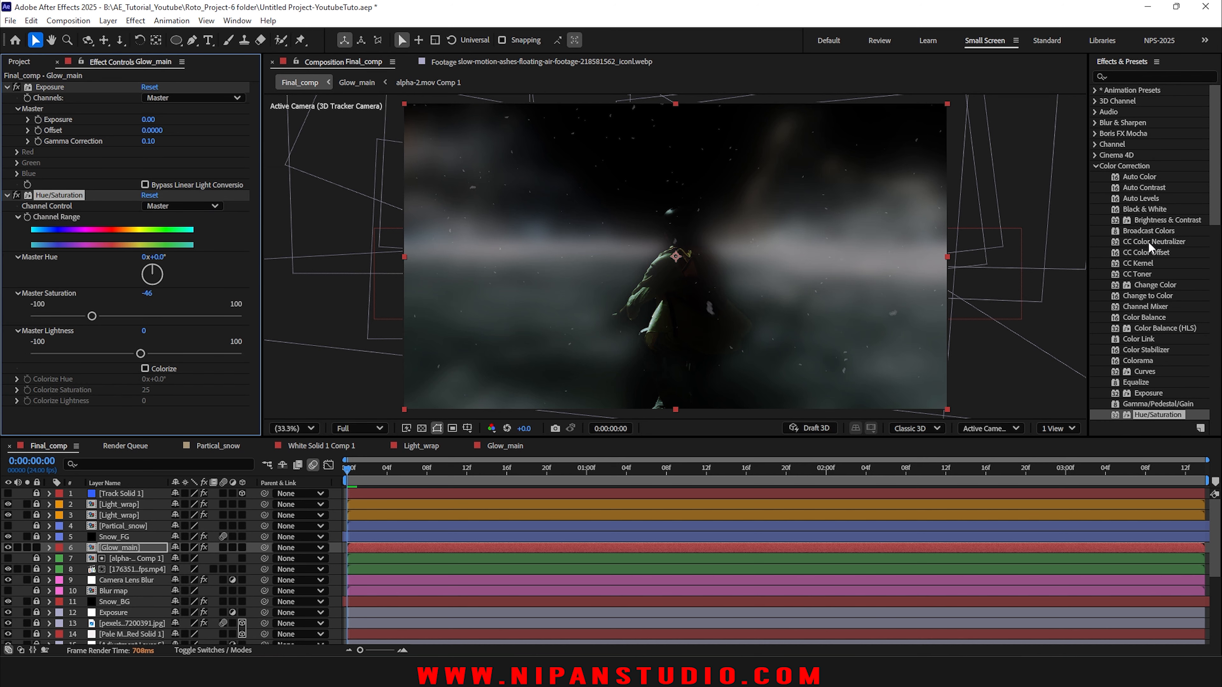
left_click(1095, 123)
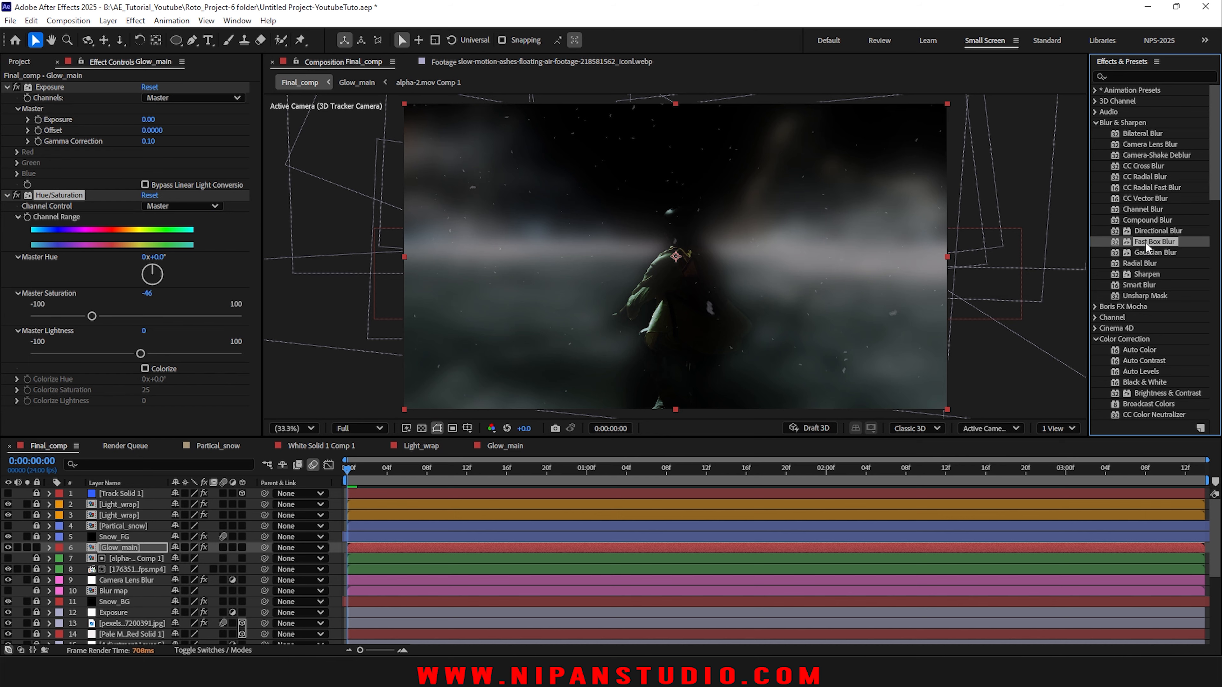
left_click_drag(1144, 242, 366, 549)
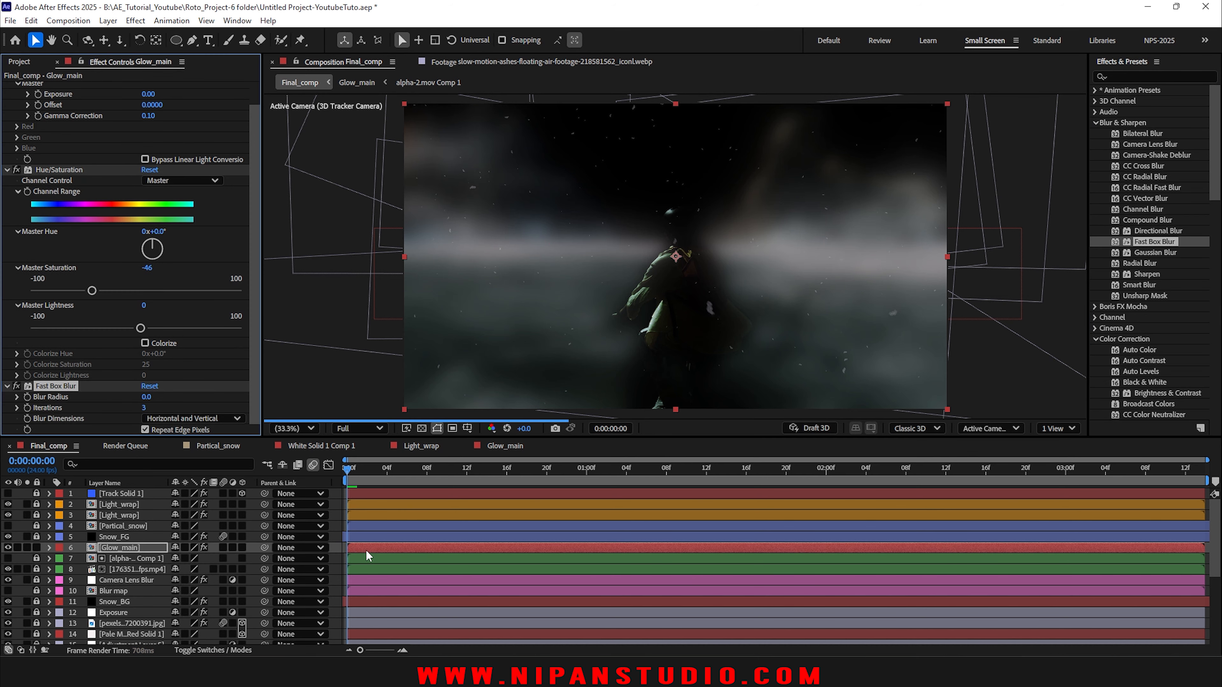
Step: Set the Glow_main layer's blending mode to Screen and its Fast Box Blur radius to 10
right_click(138, 545)
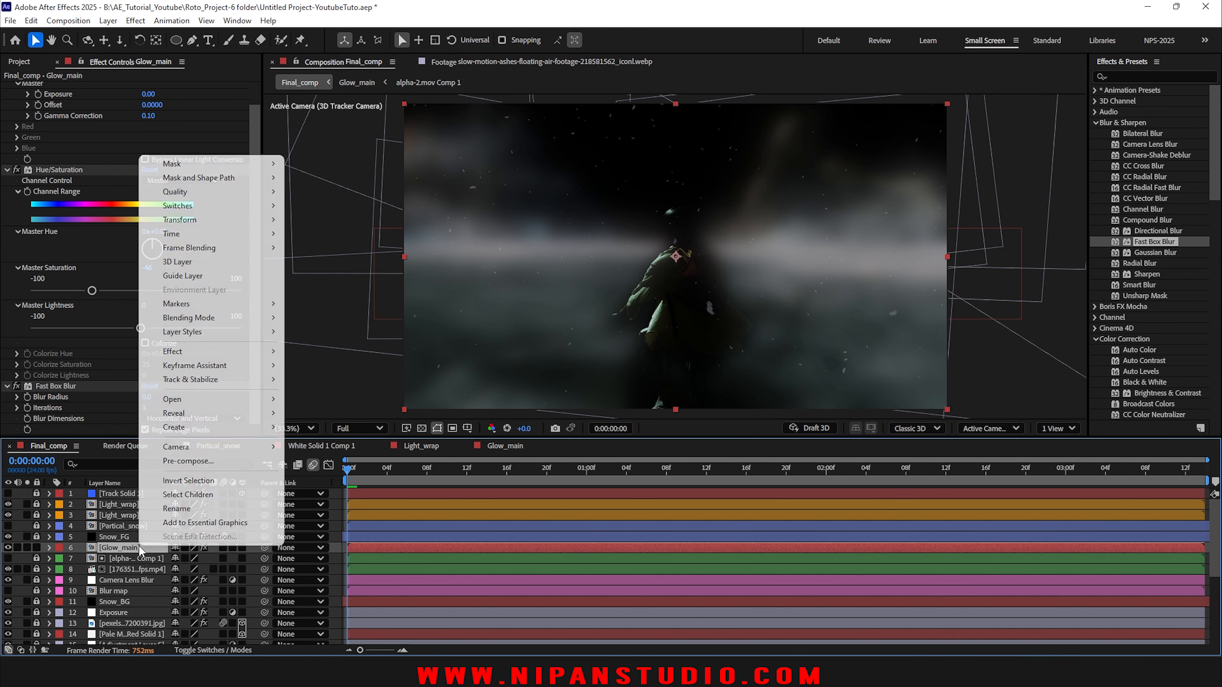
mouse_move(224, 318)
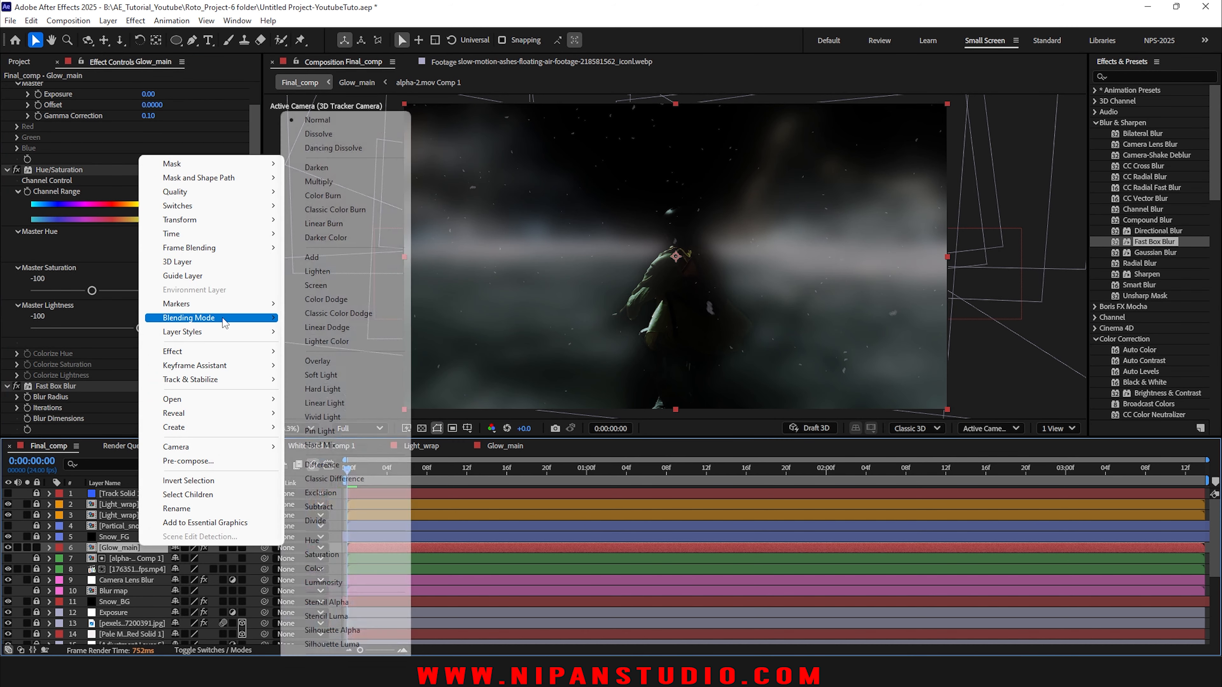
left_click(331, 283)
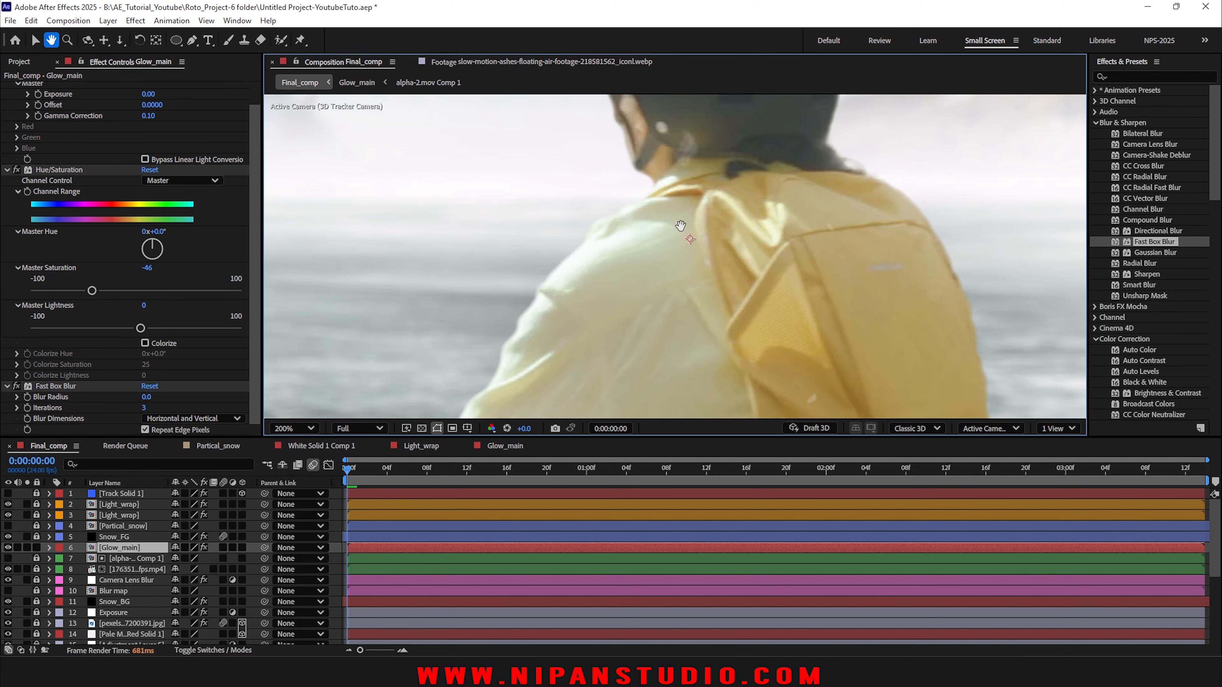
left_click_drag(145, 398, 185, 396)
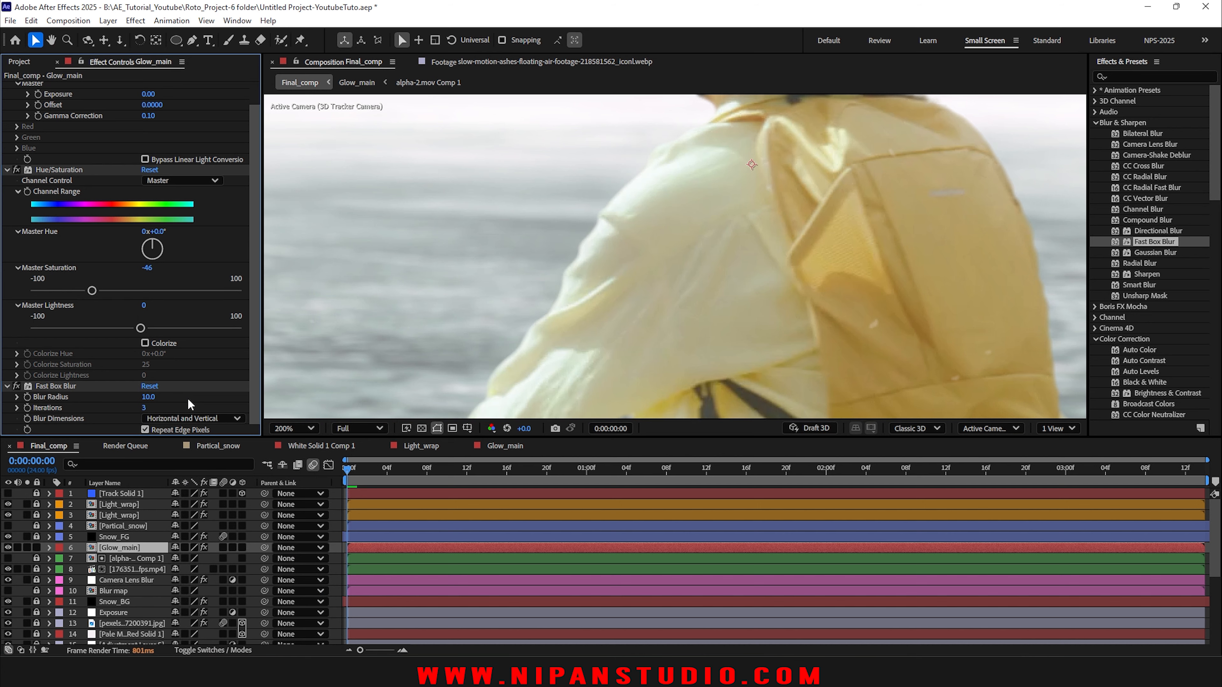
Step: Solo the Glow_main layer to judge its color, reduce Master Saturation to -67, and turn solo off
left_click(26, 548)
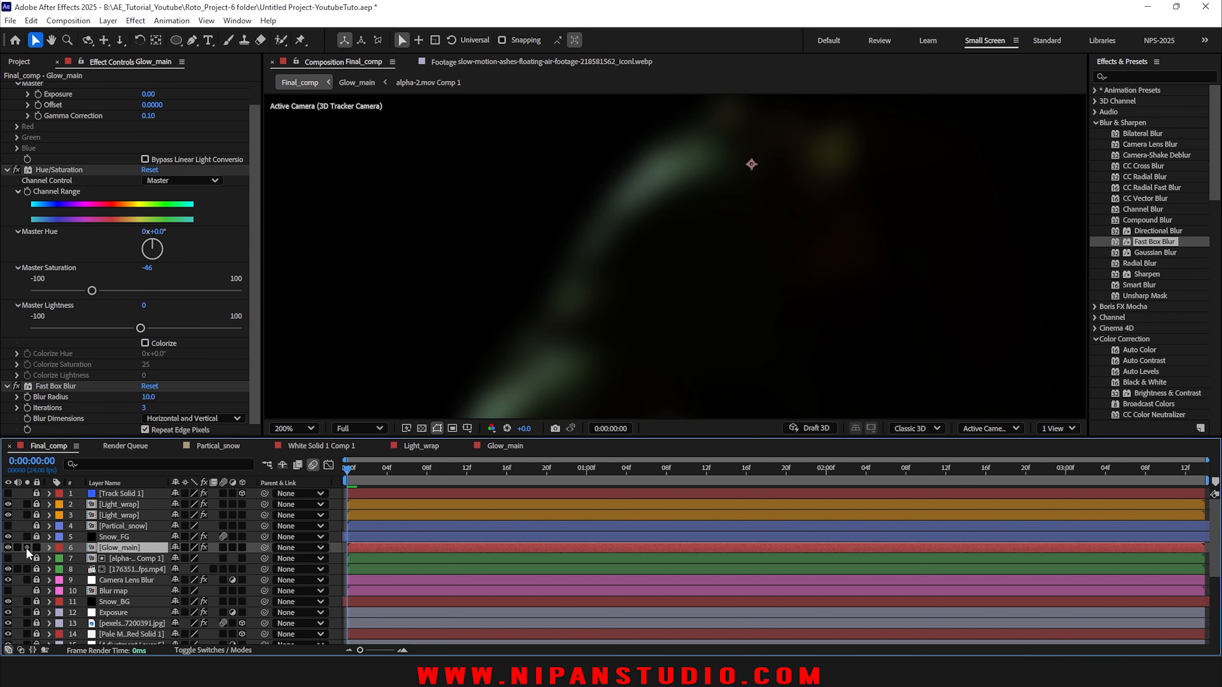
left_click(26, 548)
left_click(26, 547)
left_click(66, 291)
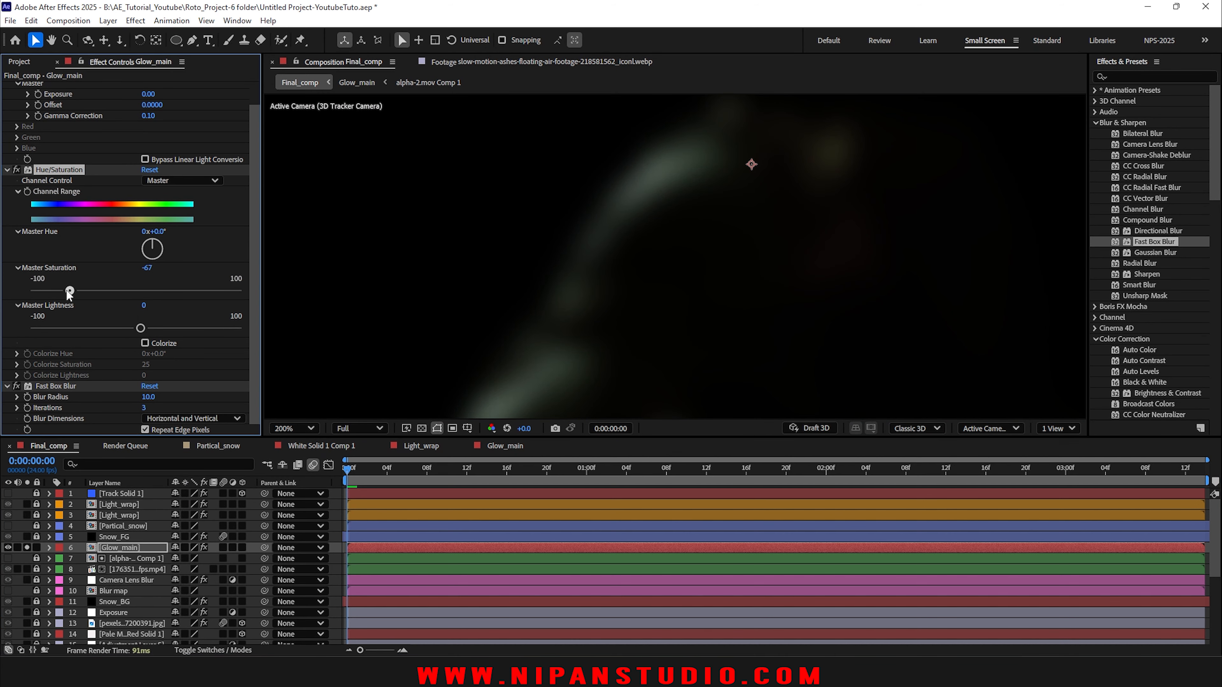
left_click(27, 547)
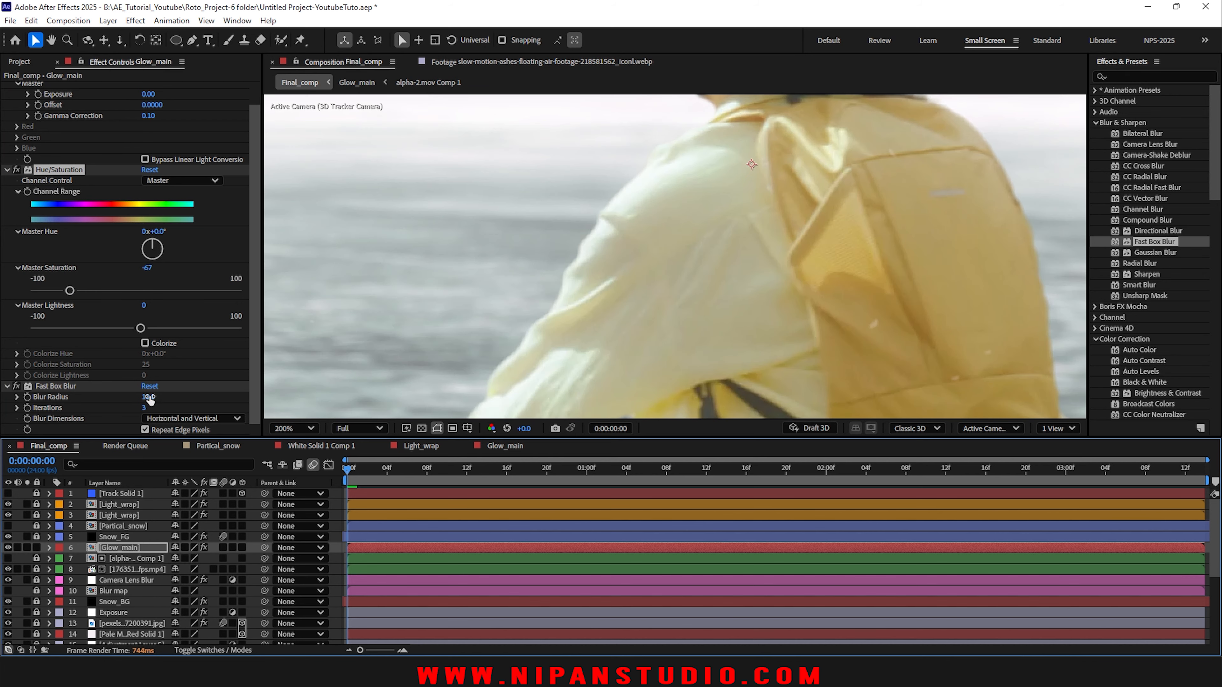
Step: Set the Glow_main layer's Fast Box Blur radius to 5
left_click(149, 397)
type("5")
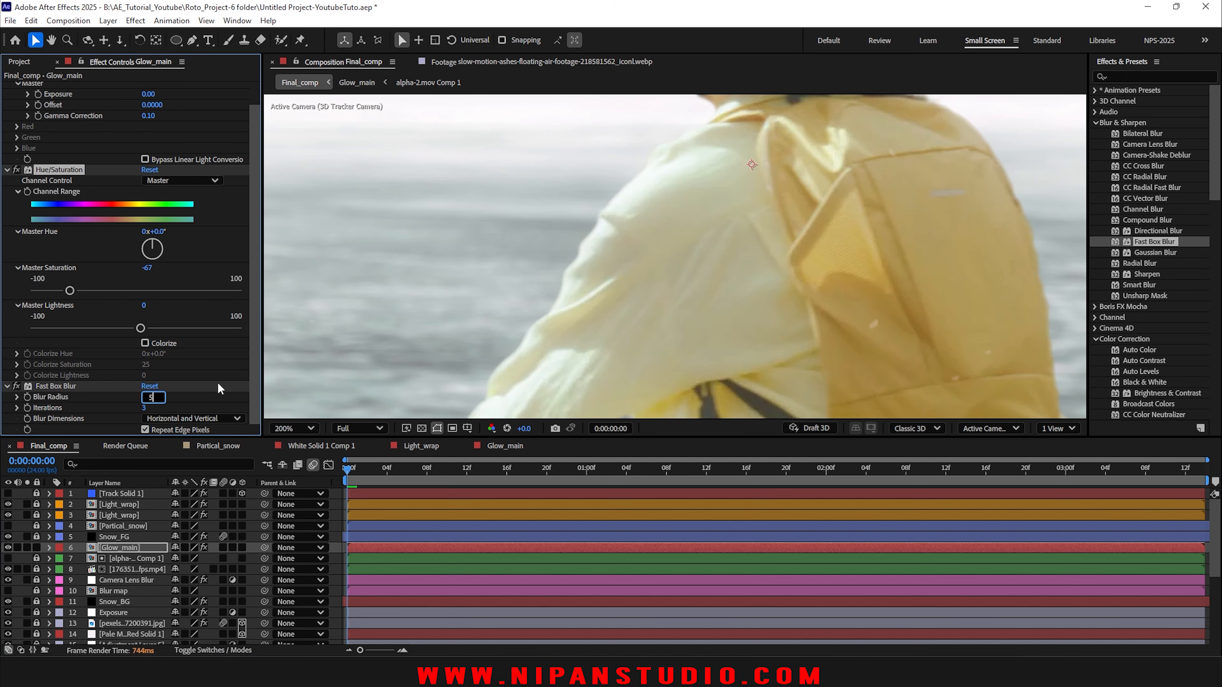
key("Return")
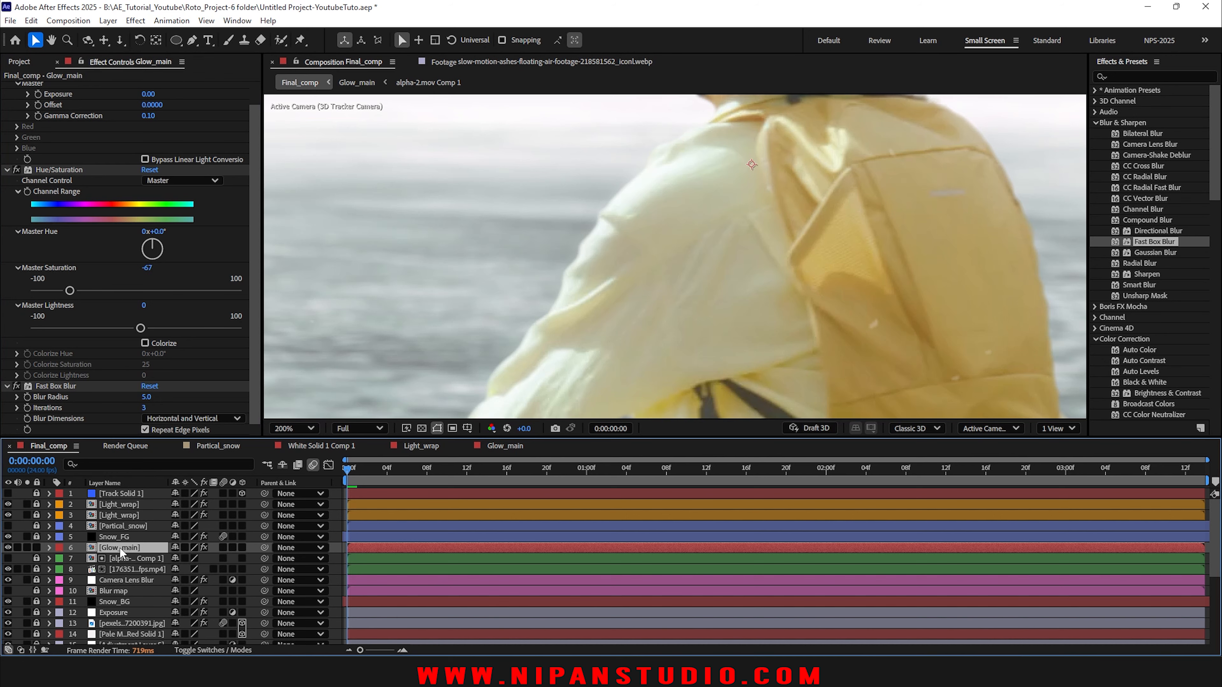
Step: Duplicate the Glow_main layer and set the copy's Fast Box Blur radius to 15
key("ctrl+d")
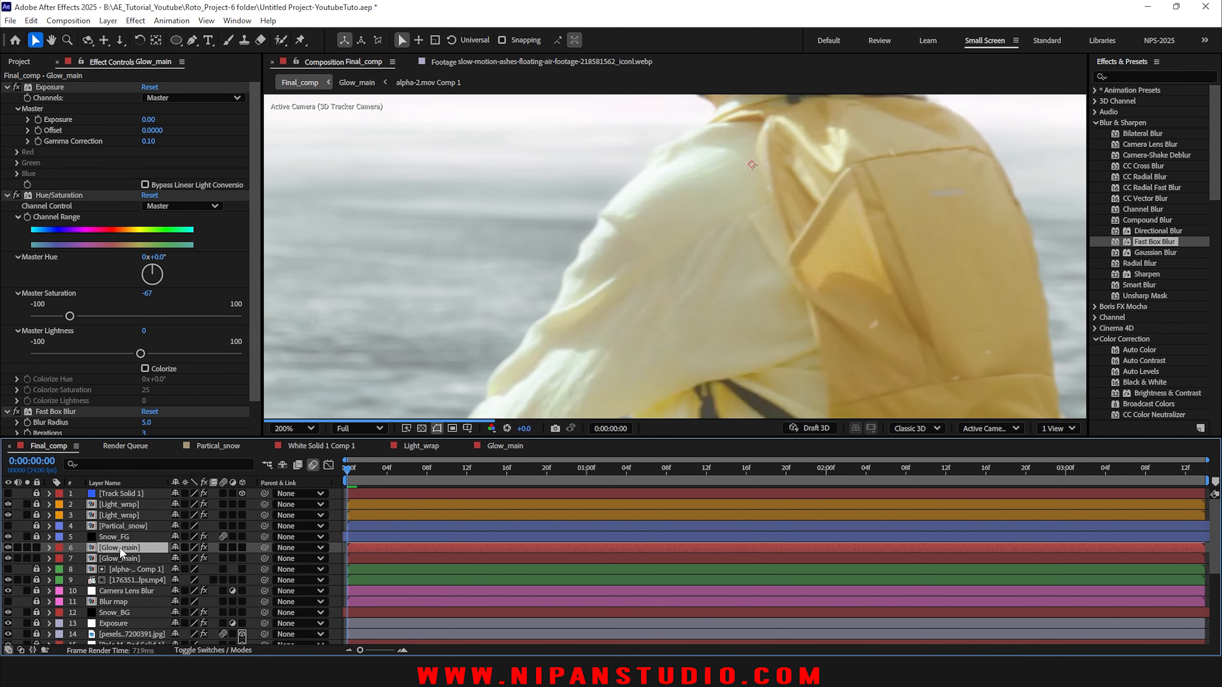
left_click(146, 422)
type("15")
key("Return")
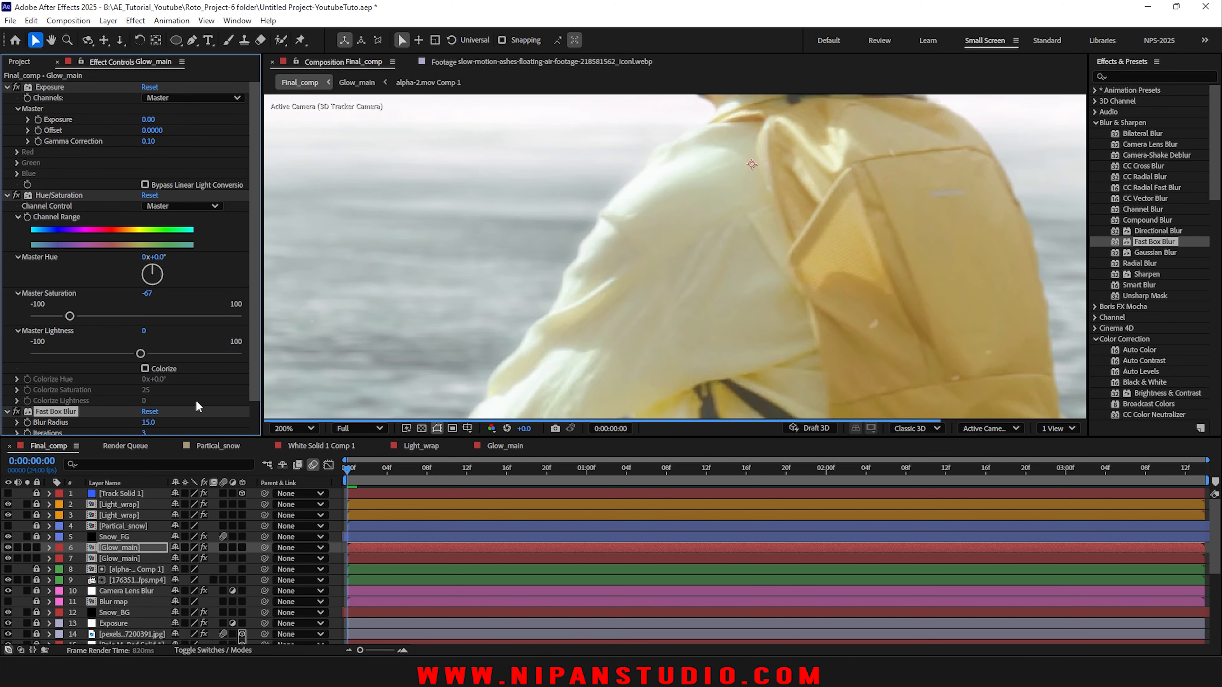
Step: Fit the whole composition in the viewer, go to the last frame at 0:00:03:13, and save the project
key("shift+slash")
key("End")
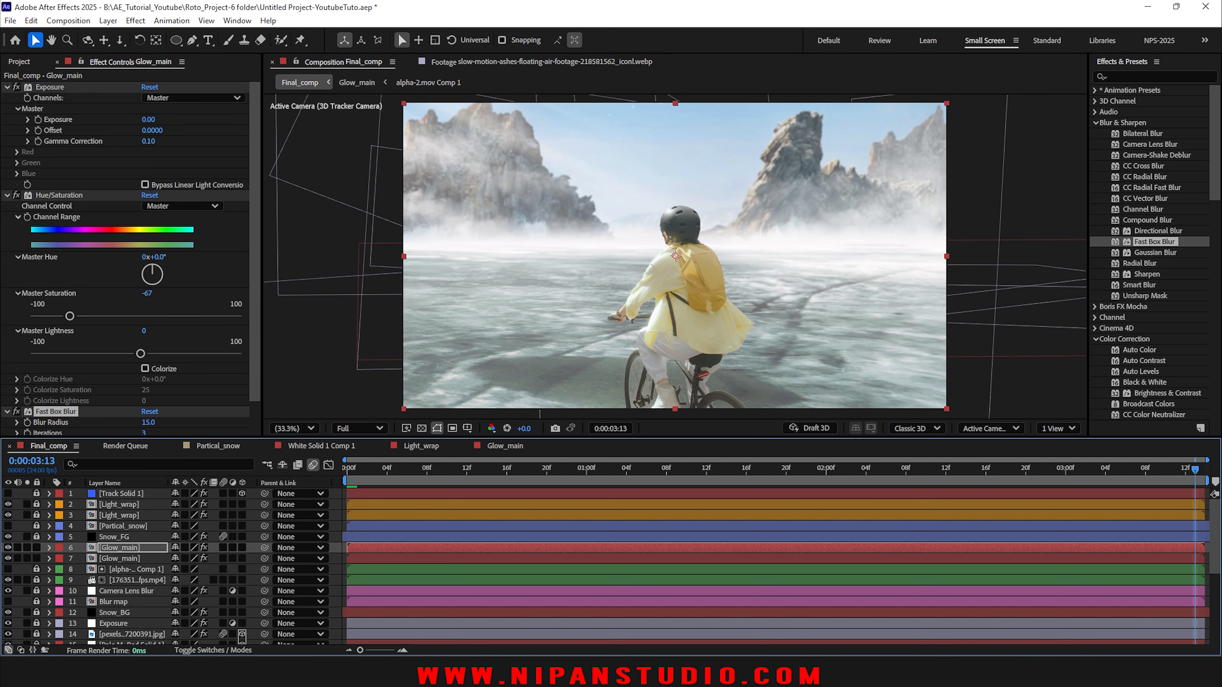
key("ctrl+s")
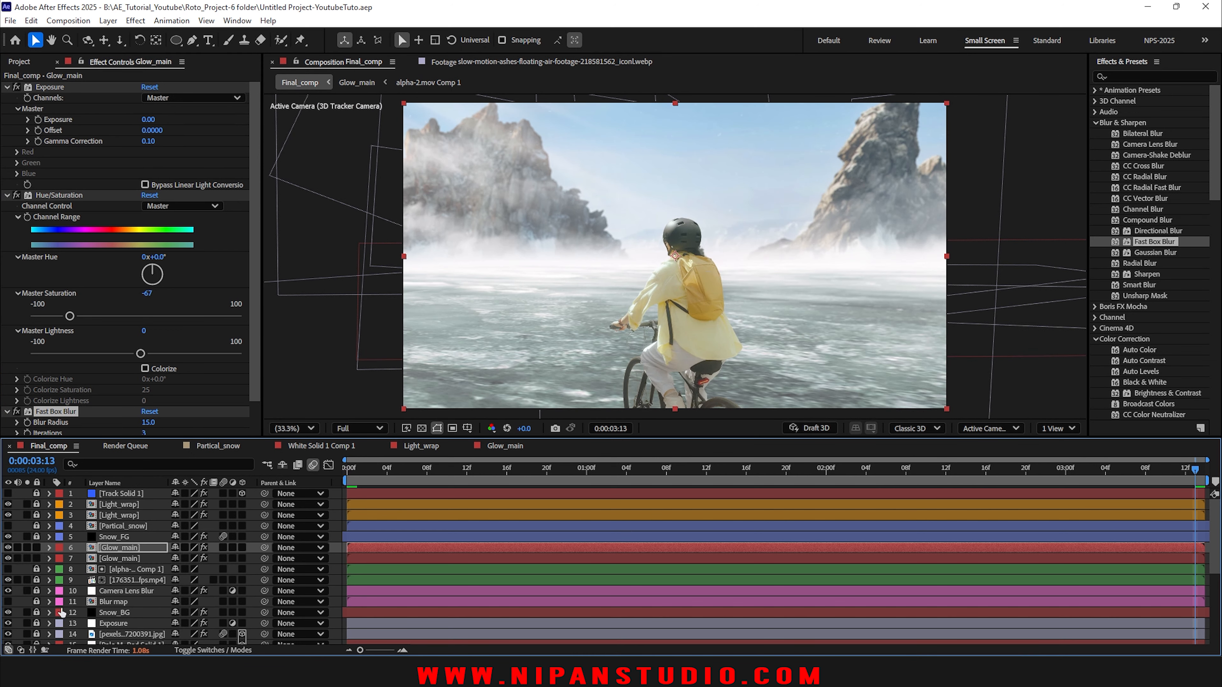
Step: Set the opacity of the lower Glow_main layer to 50% and of the upper Glow_main layer to 70%
left_click(119, 559, "ctrl")
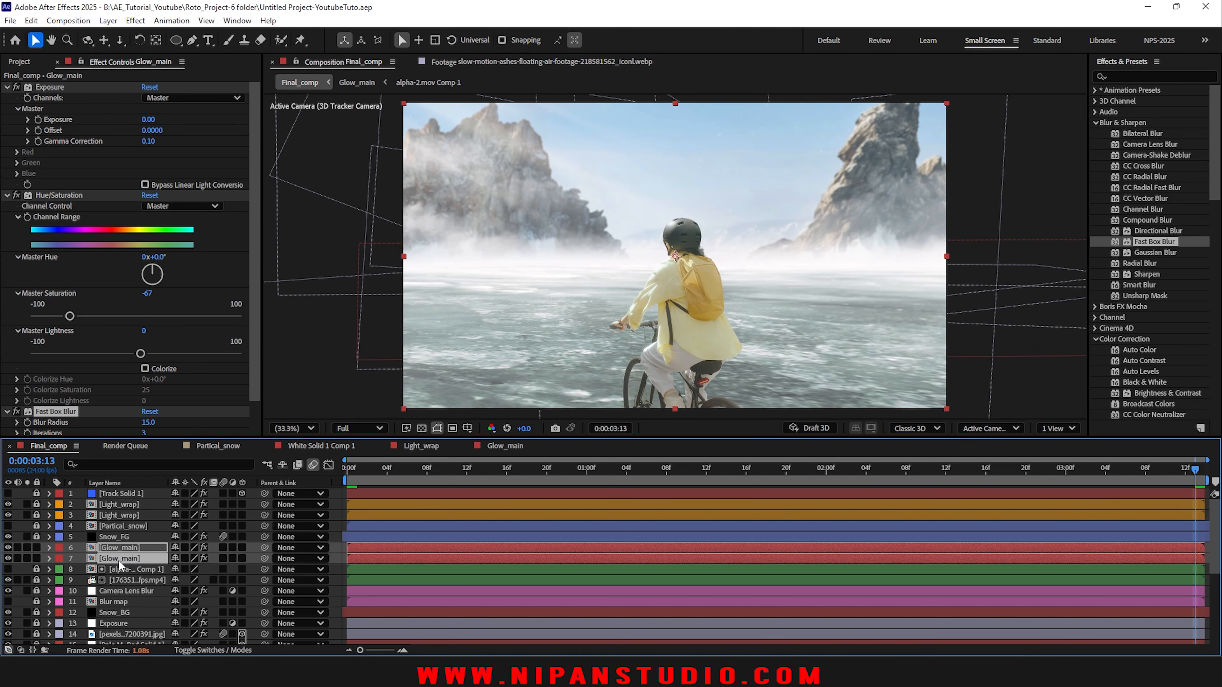
key("t")
left_click(168, 584)
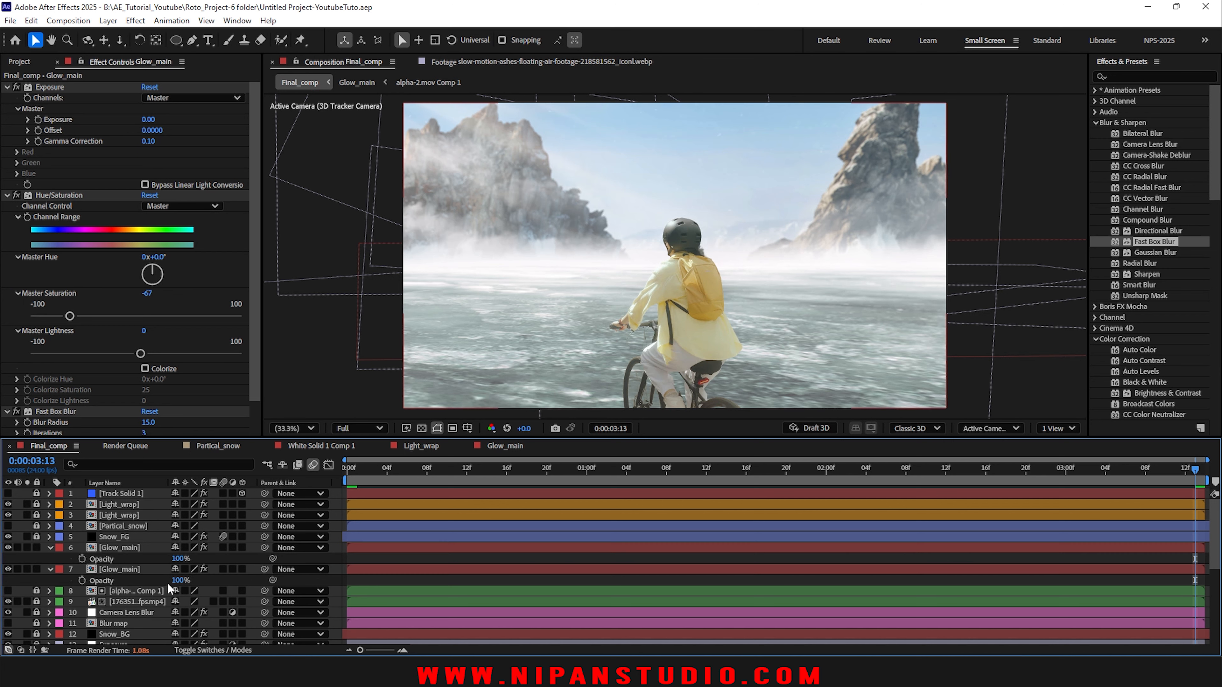
left_click(178, 581)
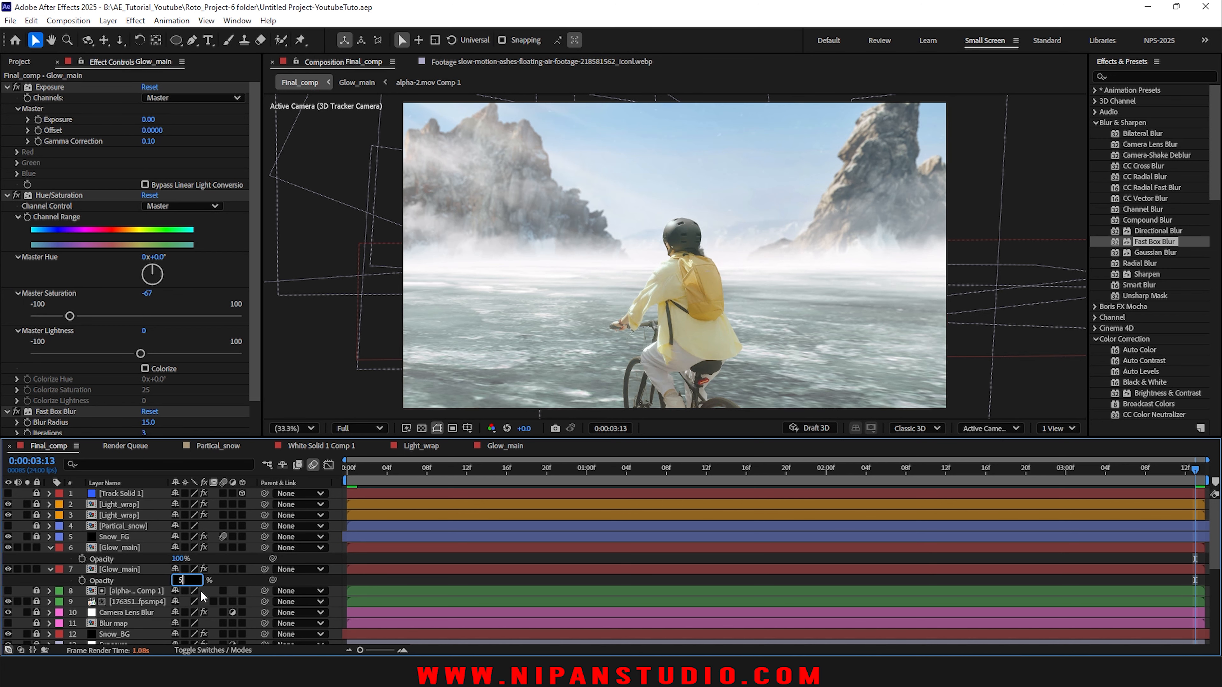
type("50")
key("Return")
left_click(180, 559)
type("70")
key("Return")
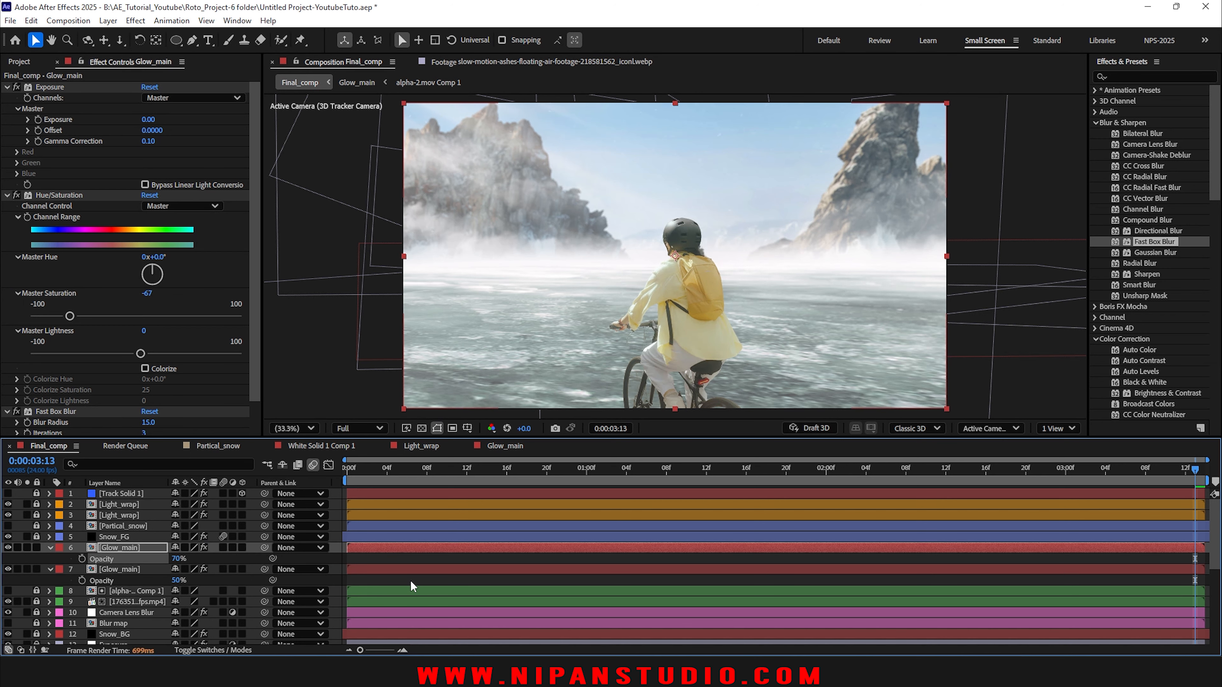
Step: Collapse the properties of both Glow_main layers and save the project
left_click(411, 580)
left_click(50, 548)
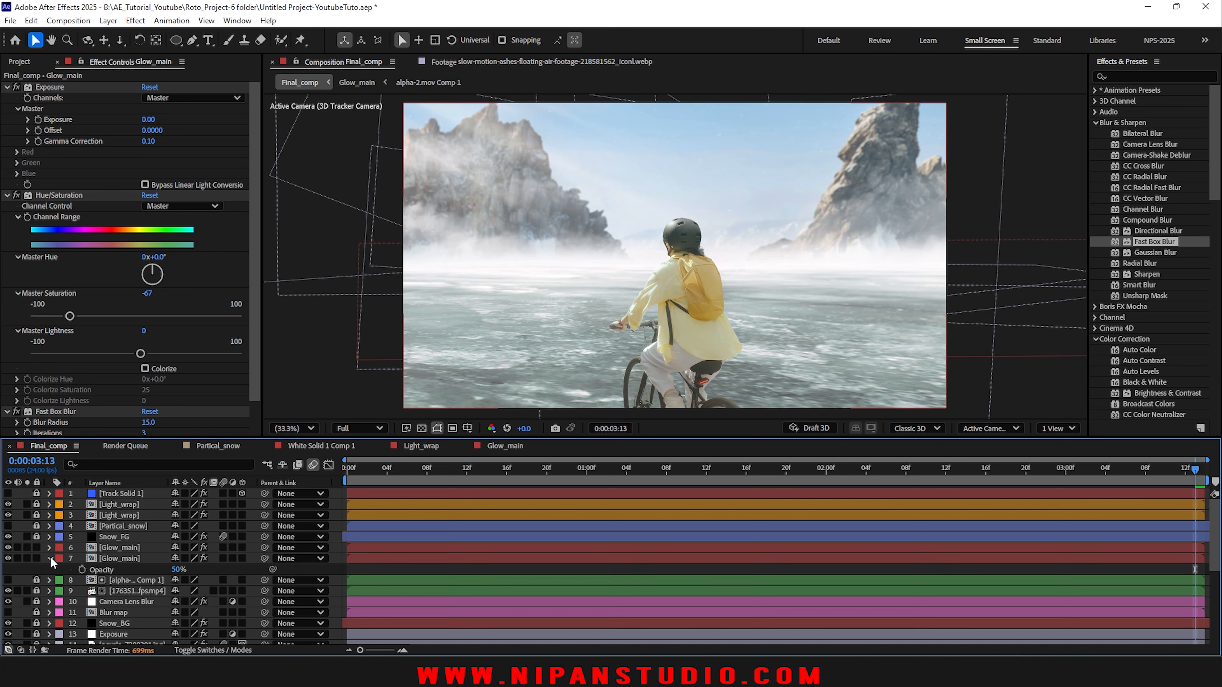
left_click(50, 557)
key("ctrl+s")
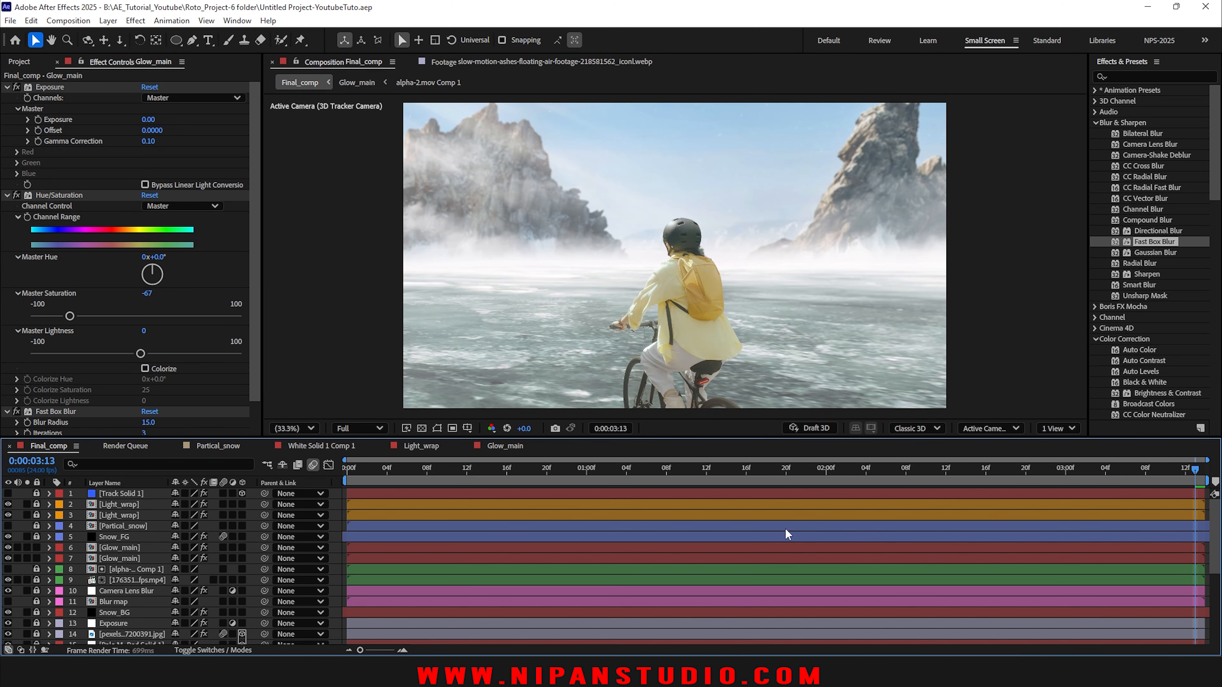
Step: Play back the composition to check the glow, and return the playhead to the first frame
key("space")
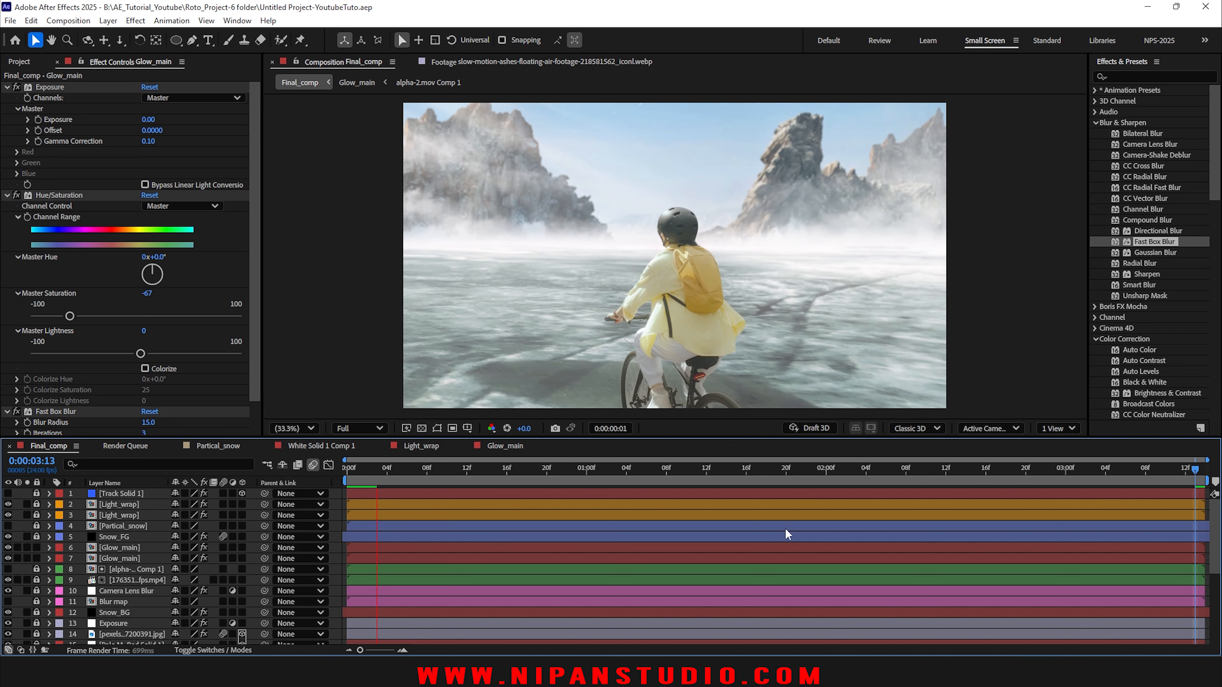
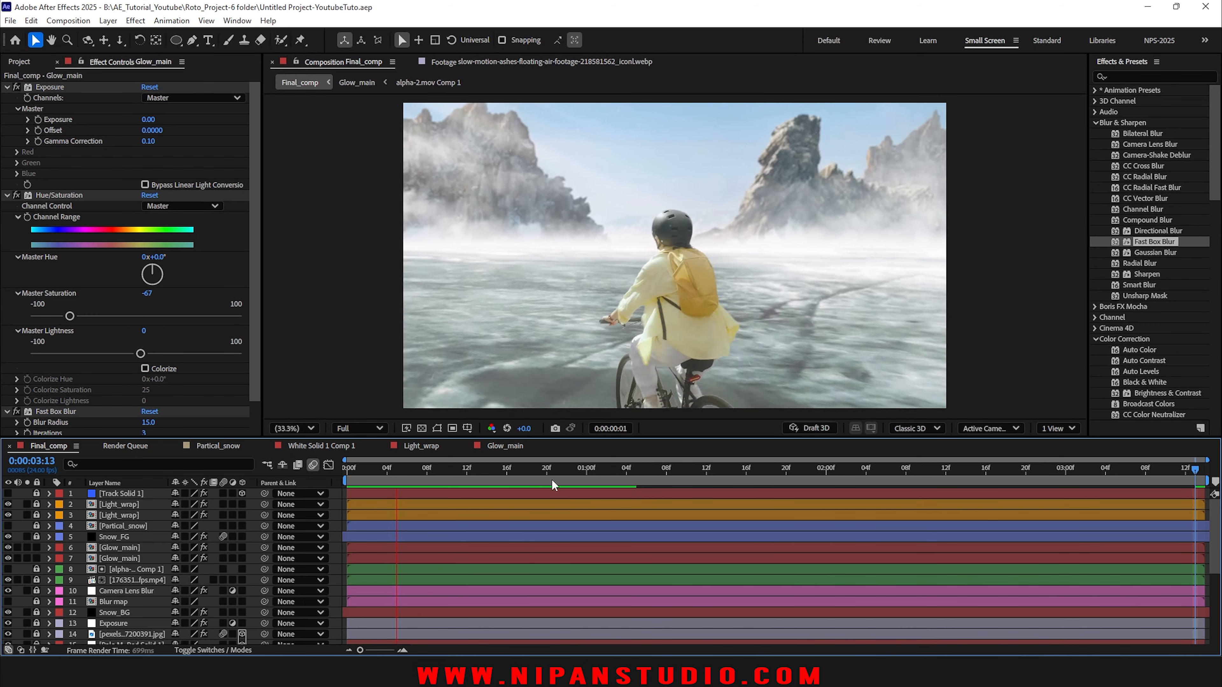
key("space")
left_click_drag(548, 473, 125, 465)
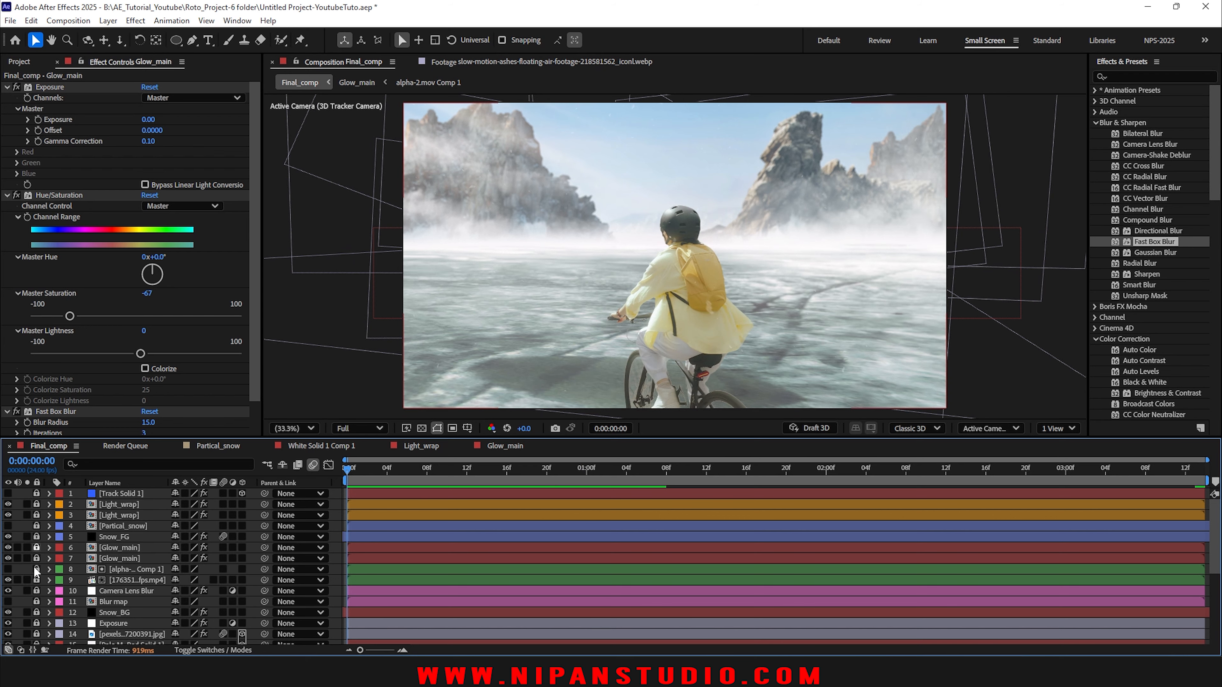
Step: Set Snow_FG's CC Particle World producer to Position Z 0.15, Radius X 5.275 and Radius Z 0.590, and preview the full composite
left_click(28, 537)
left_click(116, 537)
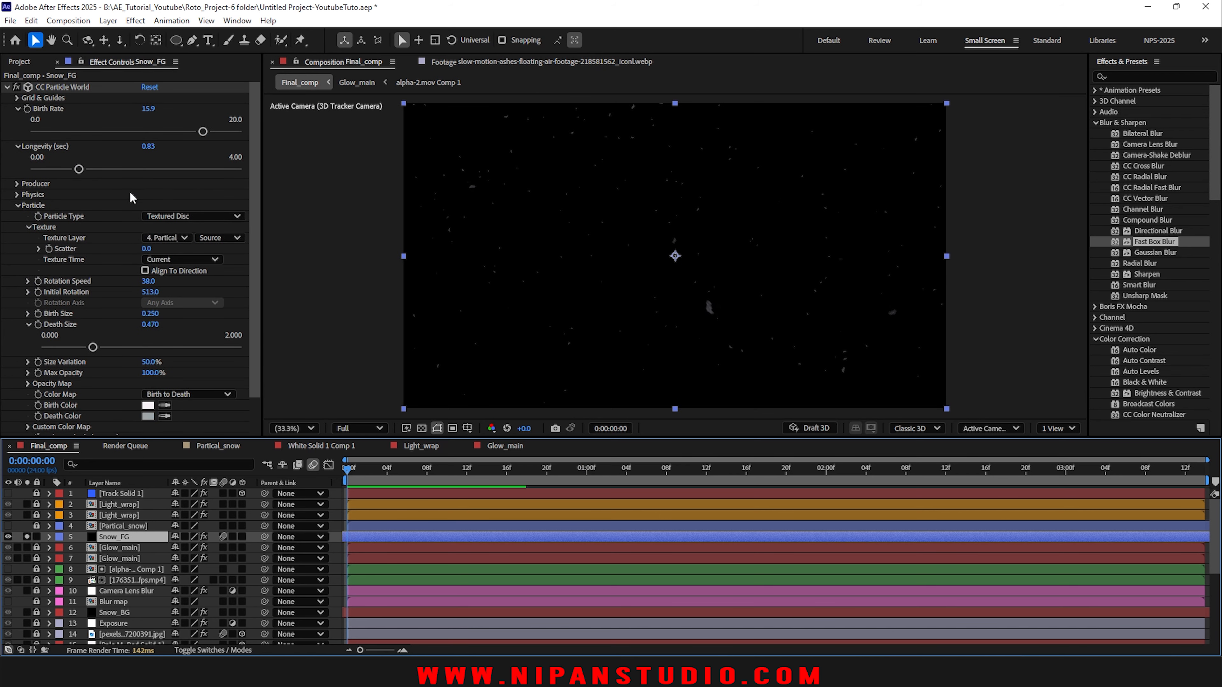
left_click(18, 205)
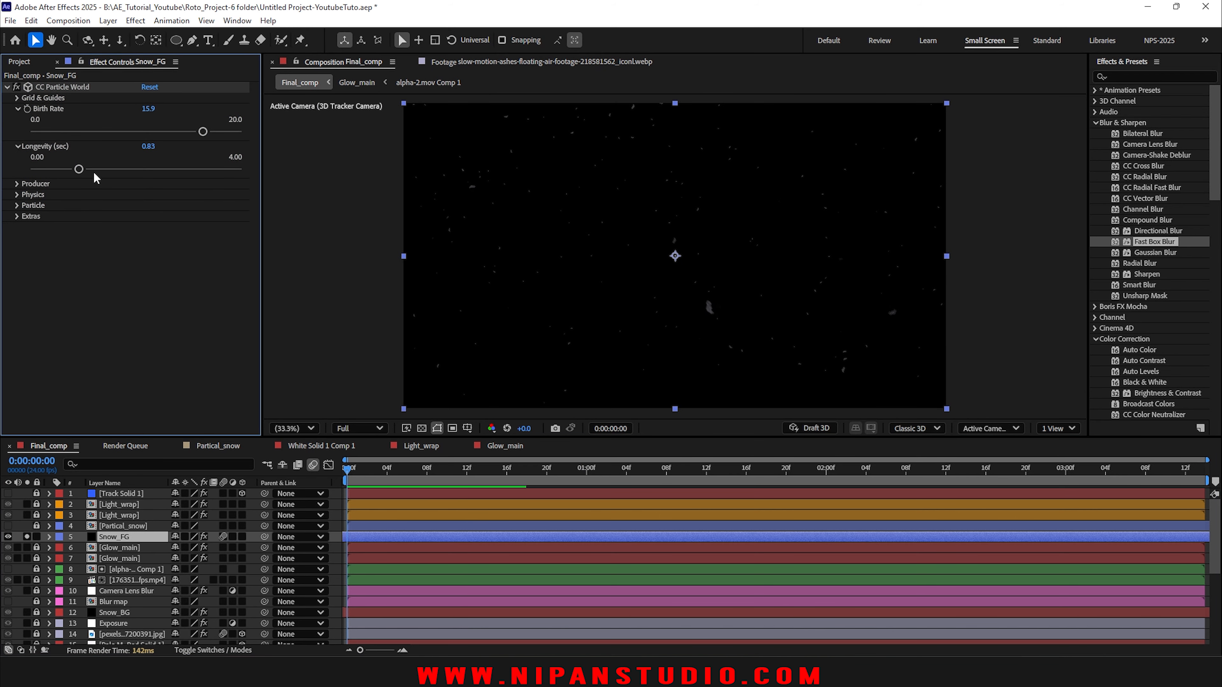
left_click(17, 184)
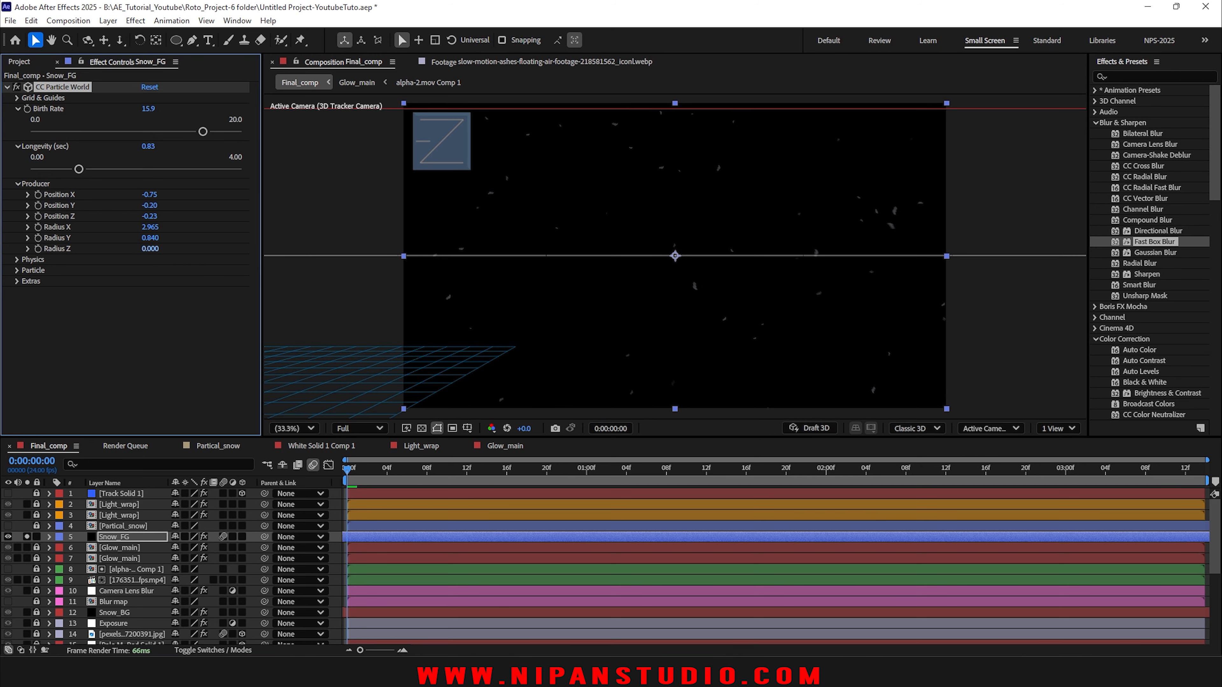
key("space")
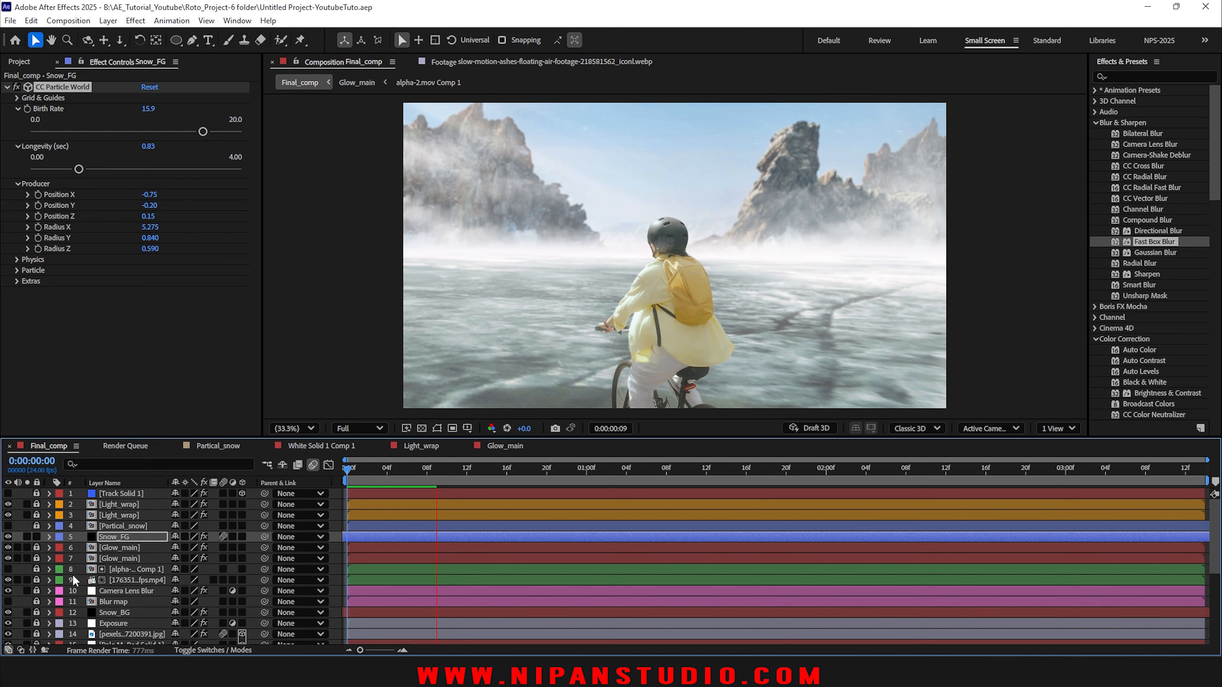
Step: Play back Snow_FG in isolation to inspect its particles, and bring the other layers back into view
key("space")
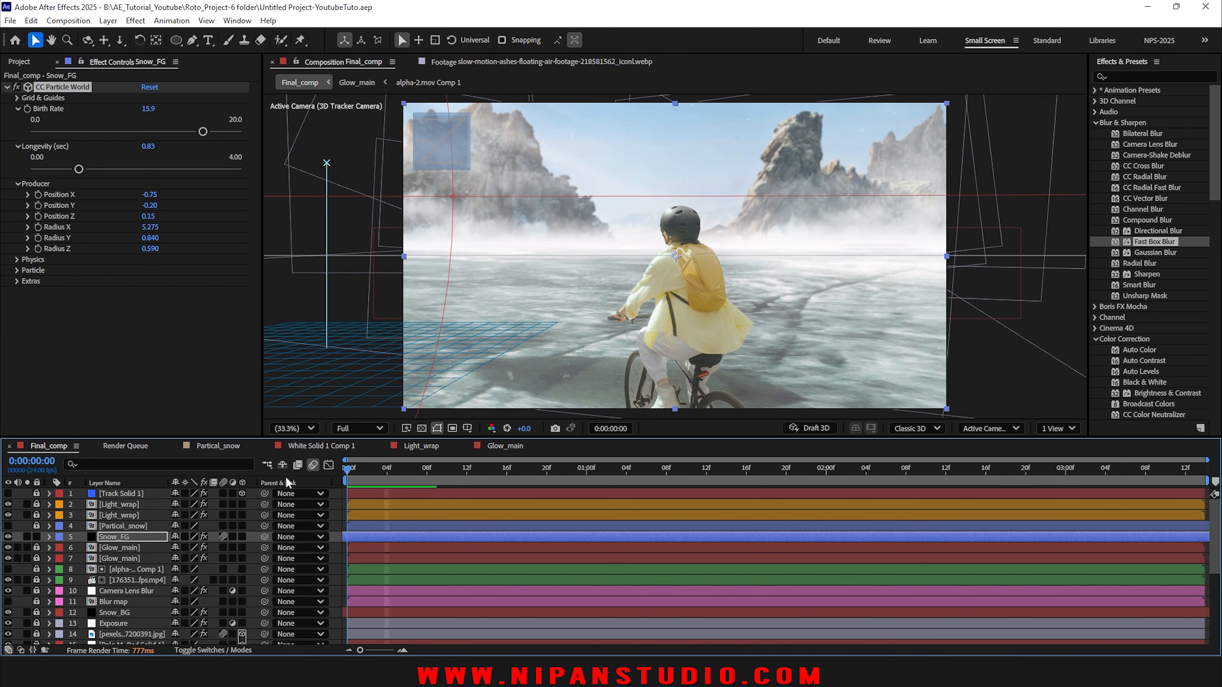
left_click(27, 536)
key("space")
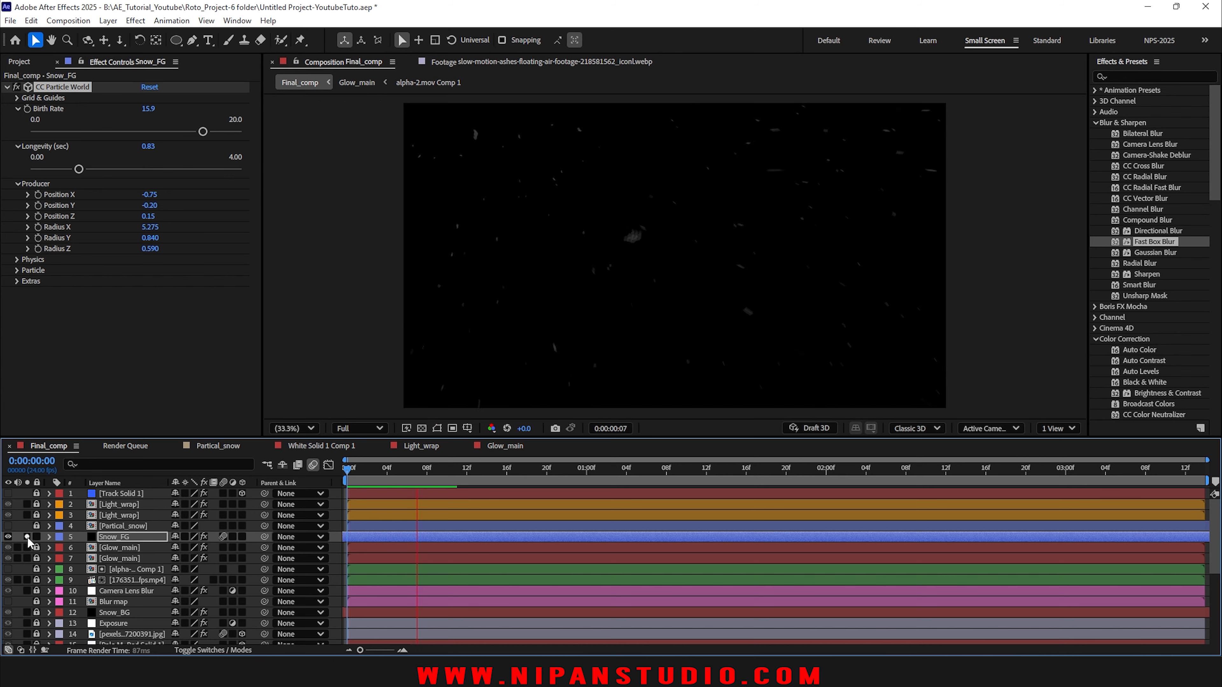
left_click(27, 537)
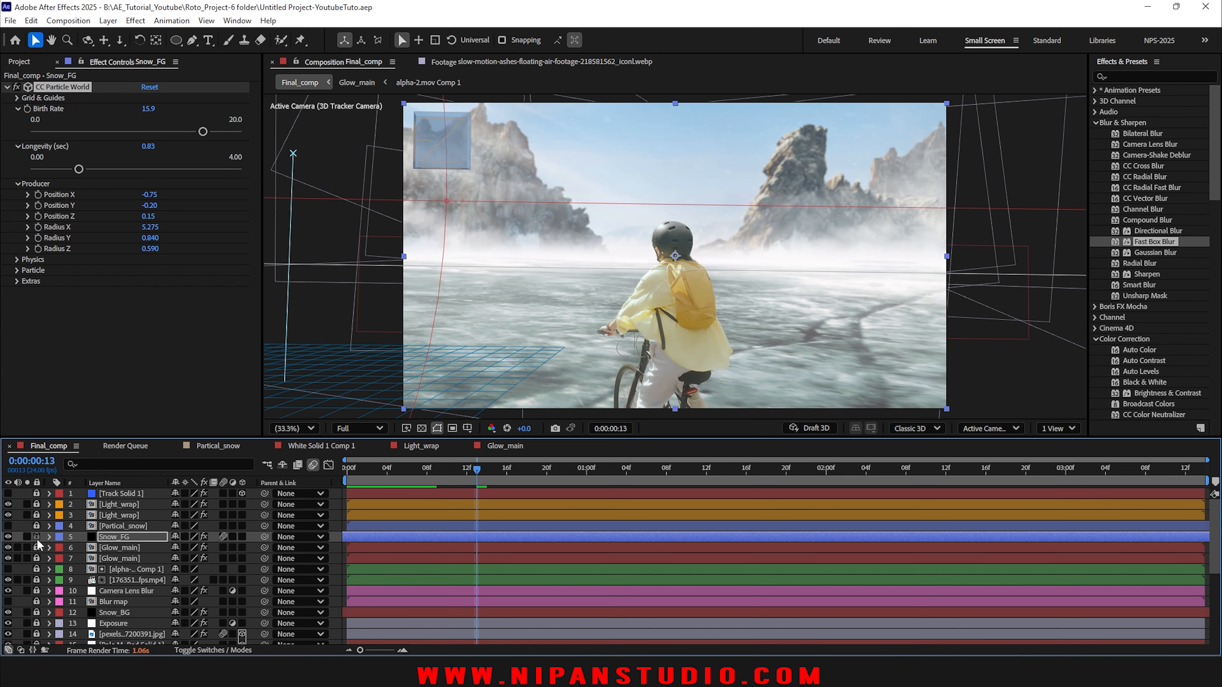
Step: Create a full-frame 2560 x 1440 solid in pale yellow EBE6D6, using a colour sampled from the background as the starting point
right_click(98, 570)
mouse_move(149, 409)
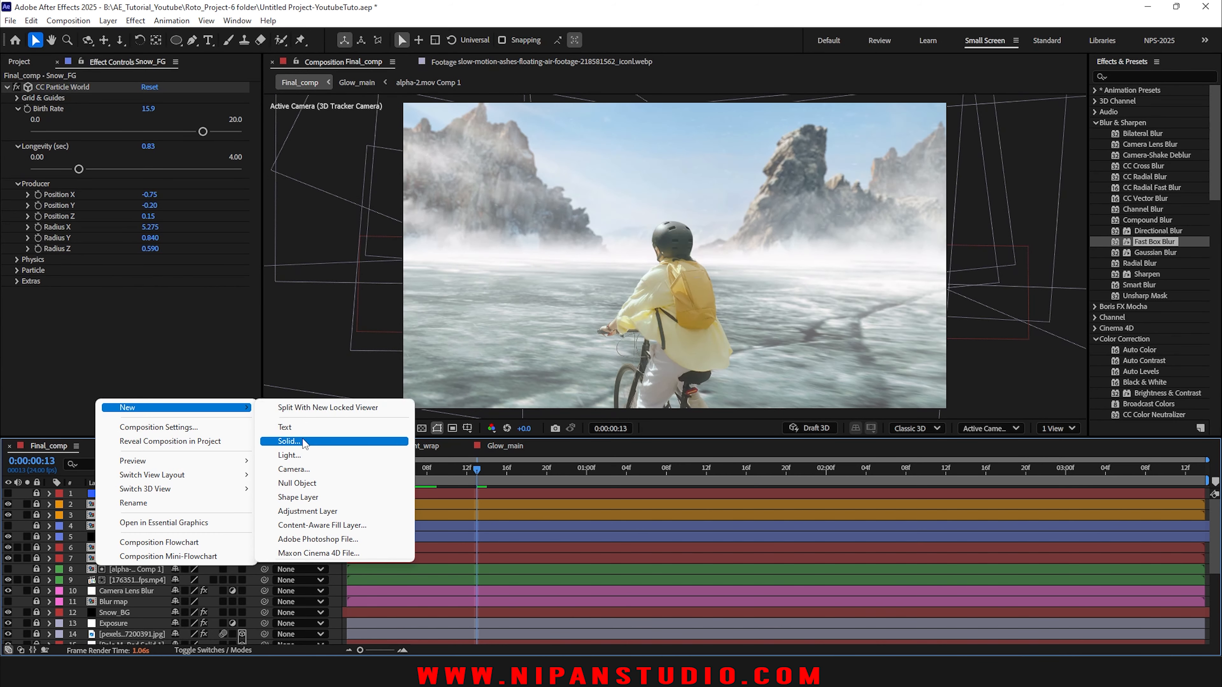
left_click(289, 441)
left_click(629, 427)
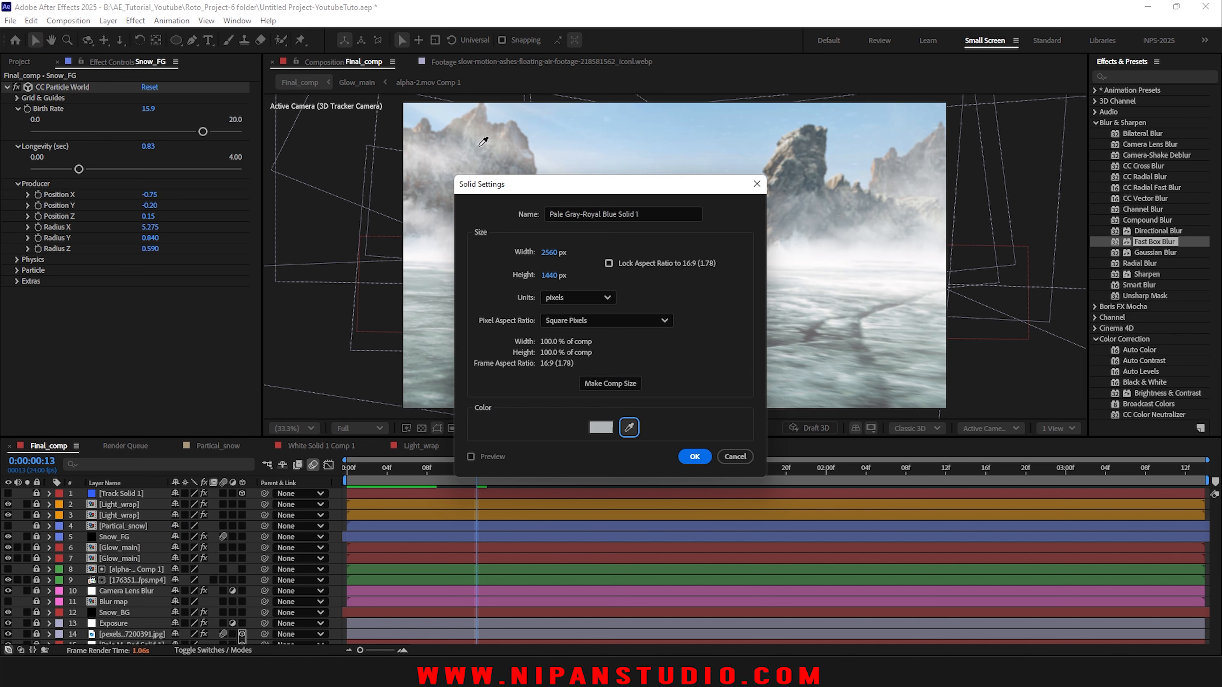
left_click(469, 121)
left_click(601, 427)
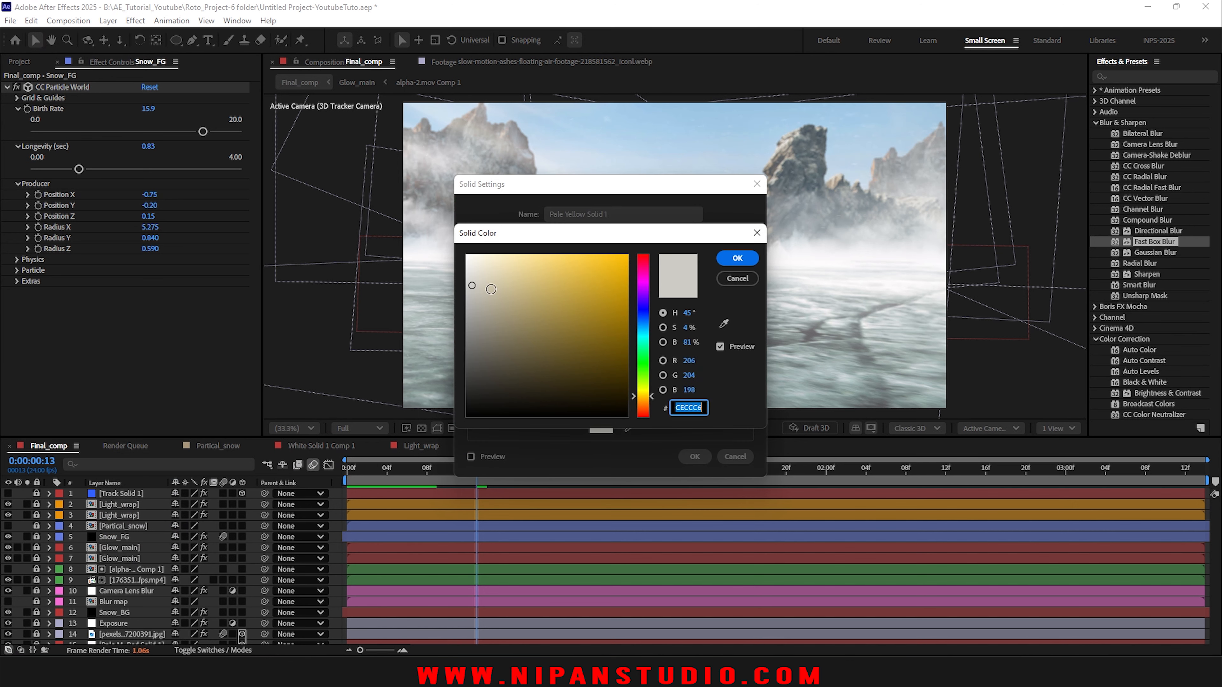
left_click(482, 275)
left_click_drag(482, 275, 480, 267)
key("Return")
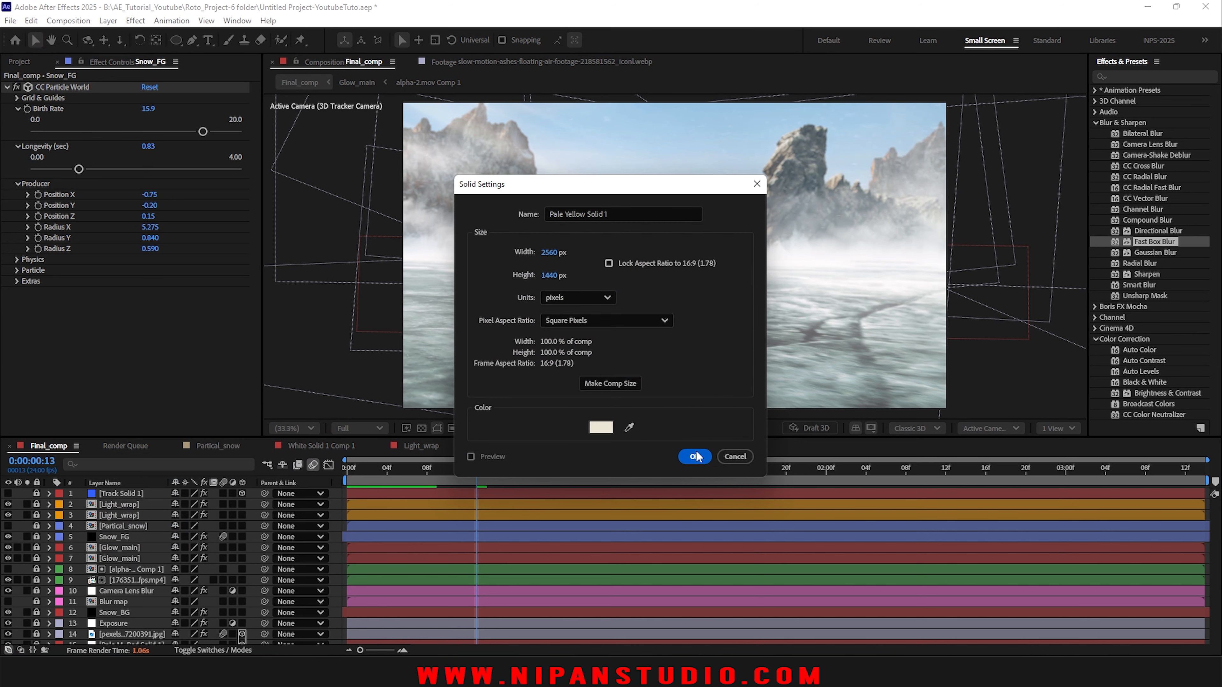
left_click(695, 457)
Step: Isolate the pale yellow solid and give it a centred circular mask with a 484-pixel feather
key("q")
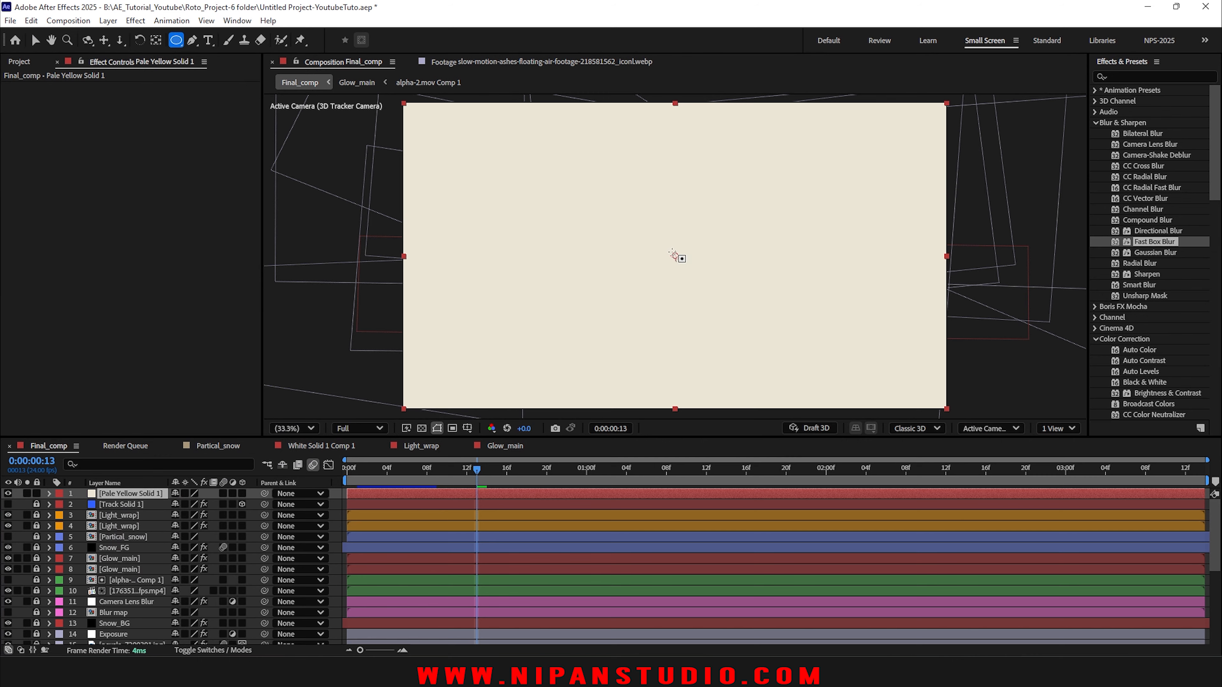
left_click_drag(676, 255, 757, 337)
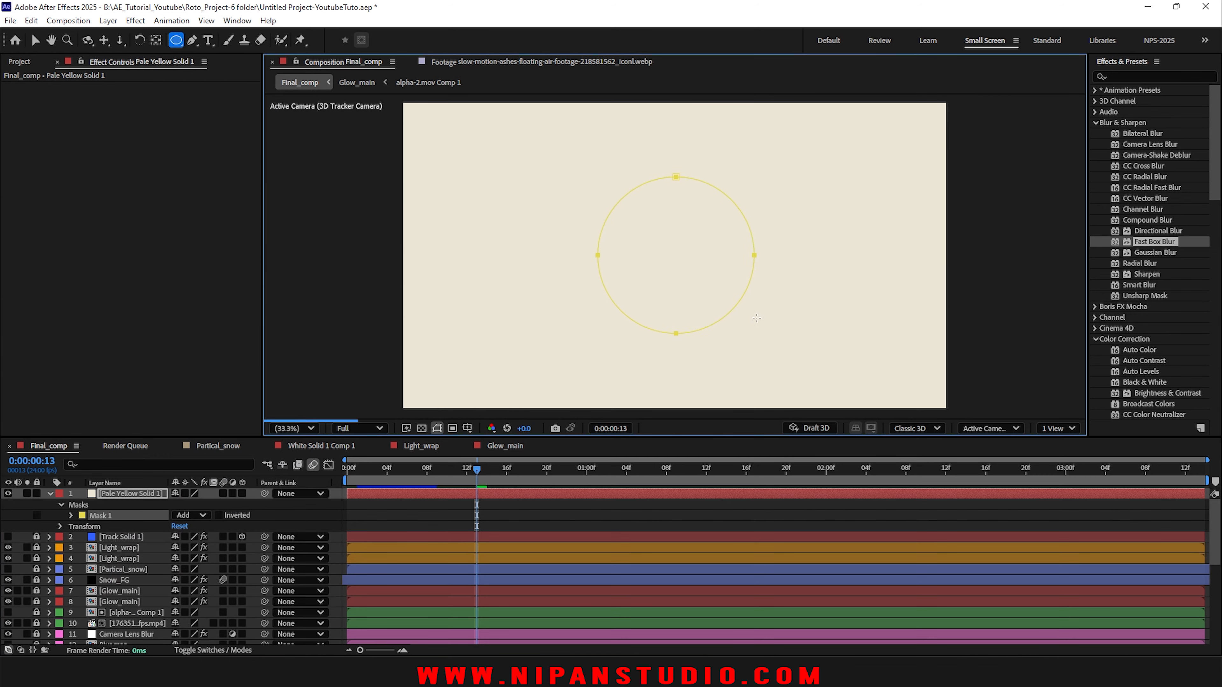
left_click(27, 493)
key("v")
left_click_drag(195, 520, 507, 524)
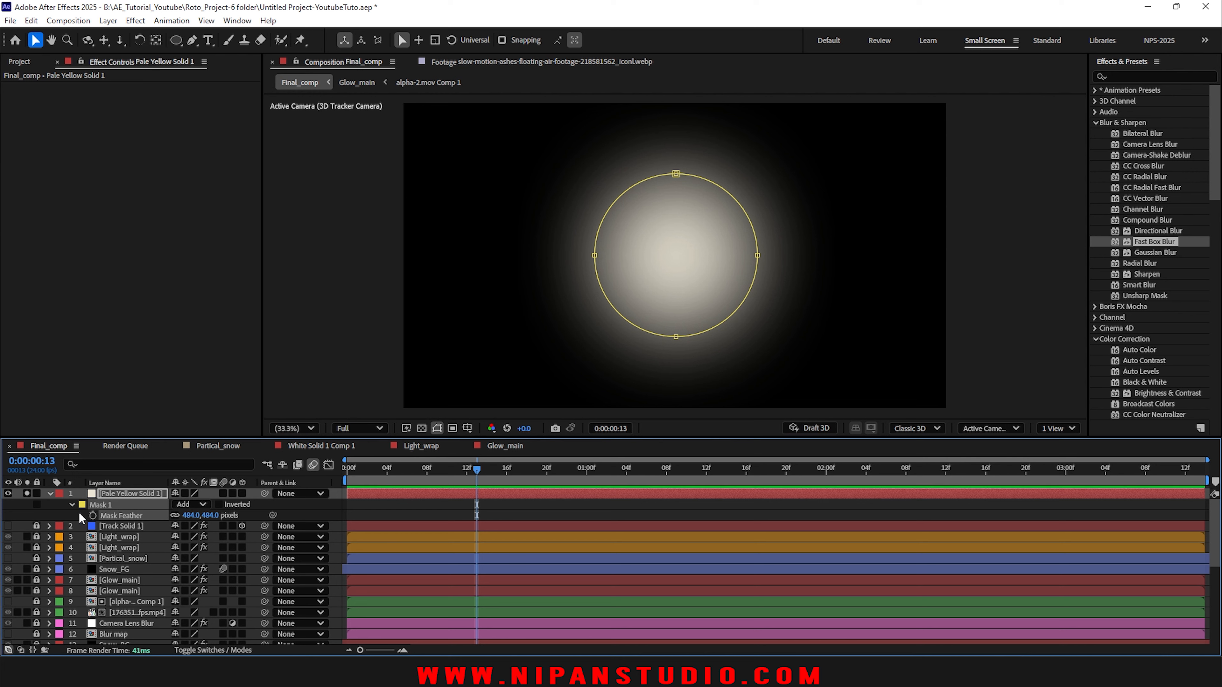
Step: Shrink the circular mask evenly around its centre and lock it
double_click(677, 337)
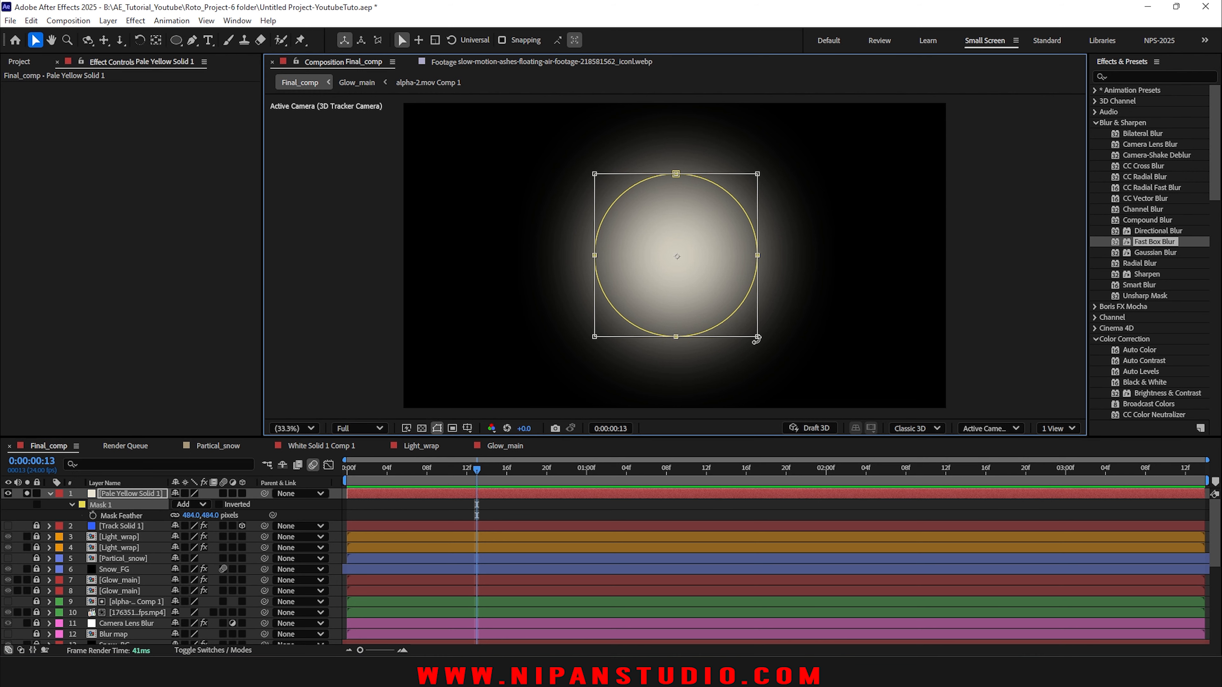
left_click_drag(753, 335, 729, 313)
left_click(36, 504)
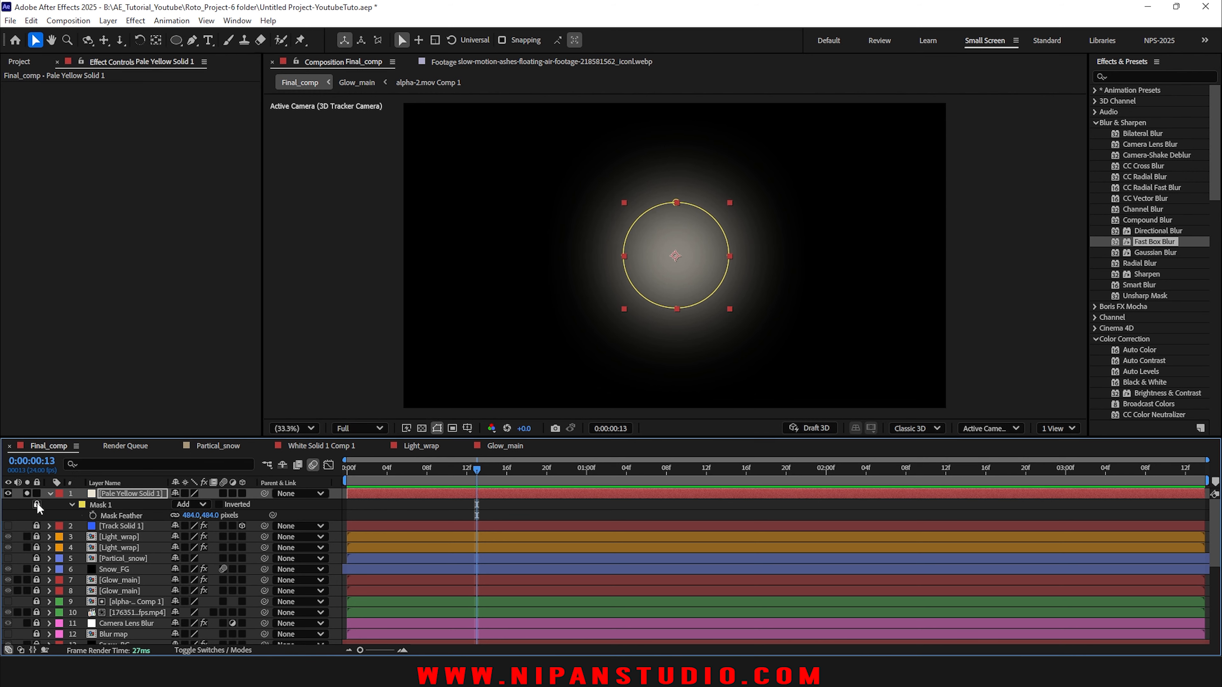
Step: Change the pale yellow solid's blending mode, and enlarge it and move it over the upper-left sky as a broad glow
right_click(111, 493)
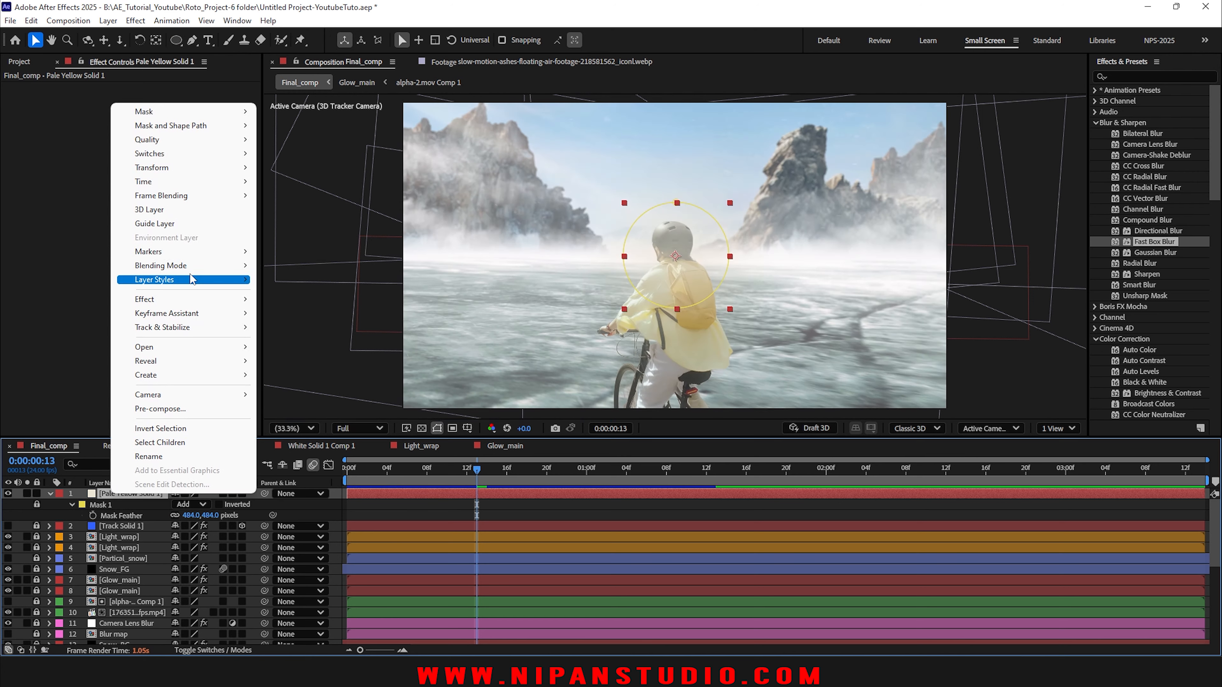
mouse_move(192, 265)
left_click(339, 287)
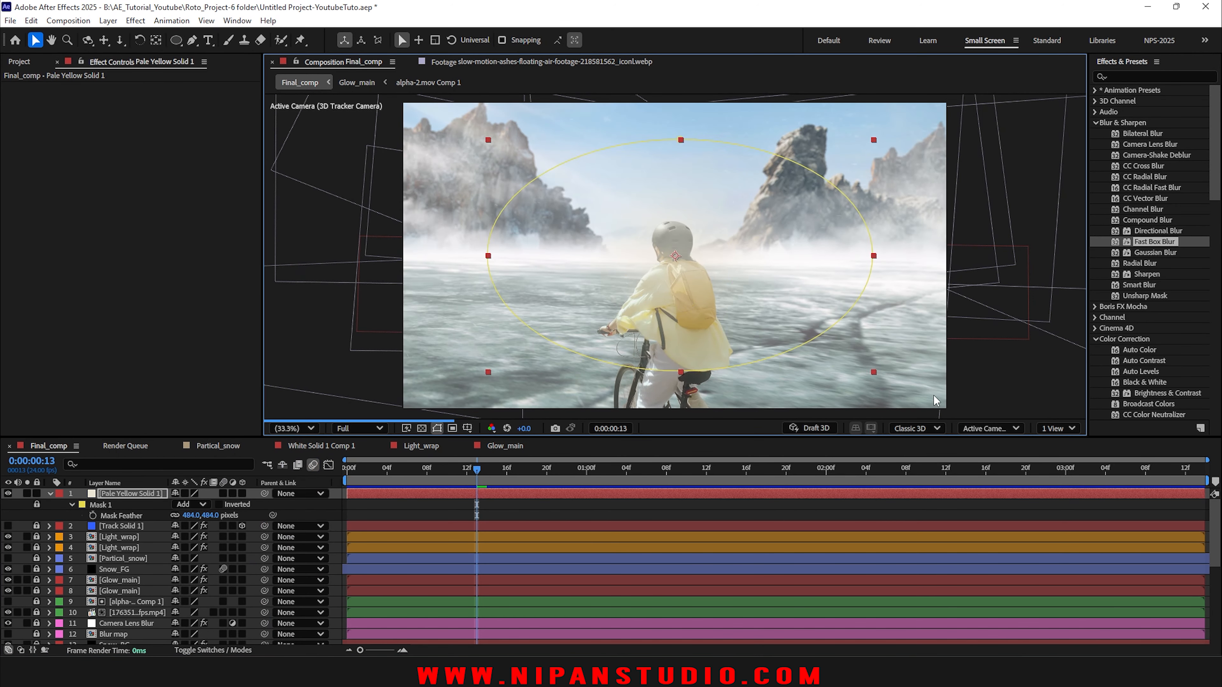
left_click_drag(933, 396, 944, 410)
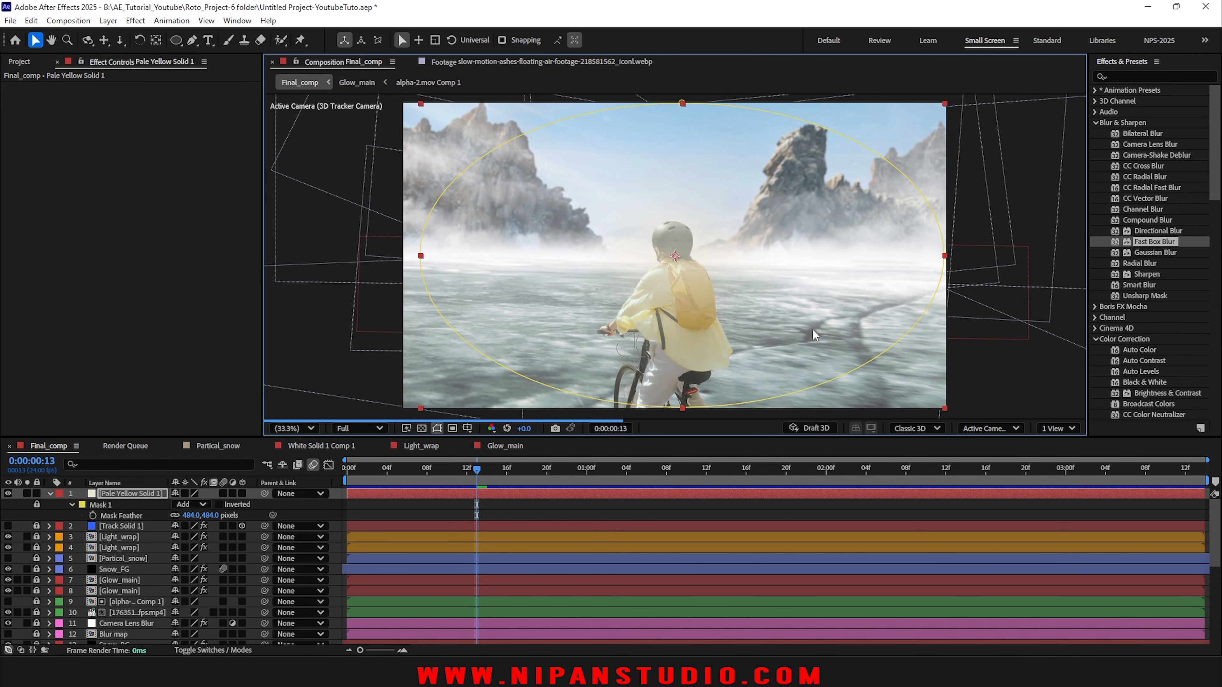
left_click_drag(811, 334, 541, 156)
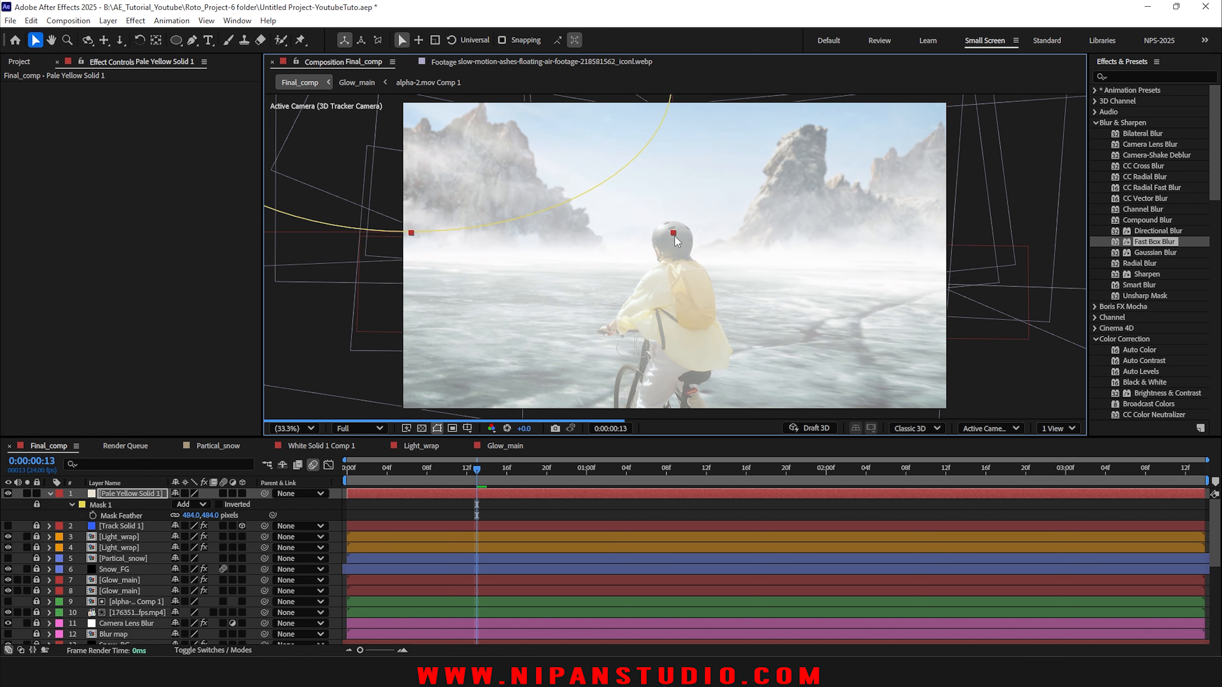
left_click_drag(673, 234, 788, 240)
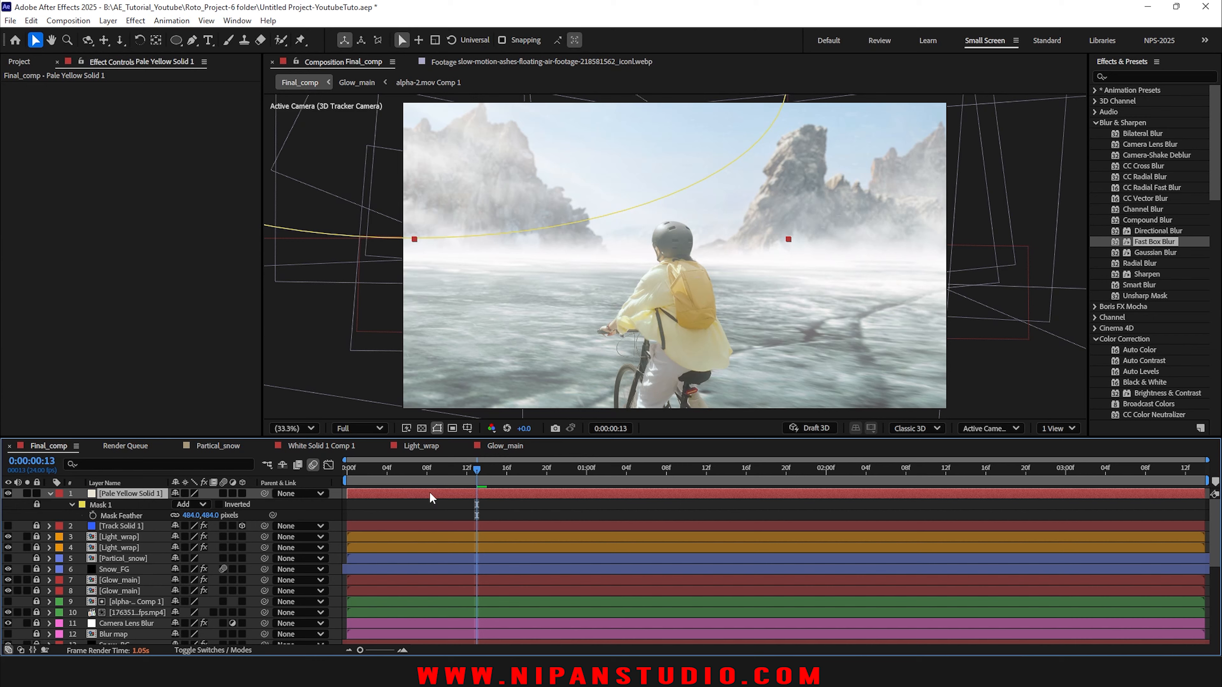
Step: Recolour the glow solid to a warmer, more saturated pale orange
key("ctrl+shift+y")
left_click(602, 413)
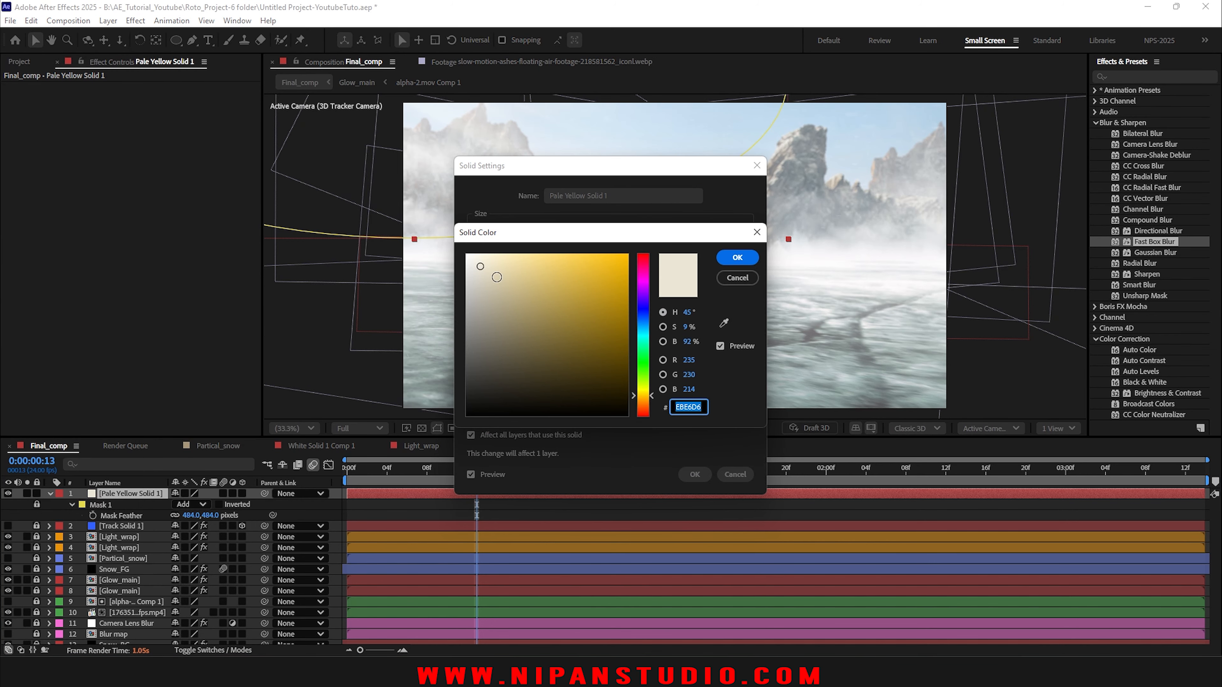
left_click_drag(496, 277, 504, 268)
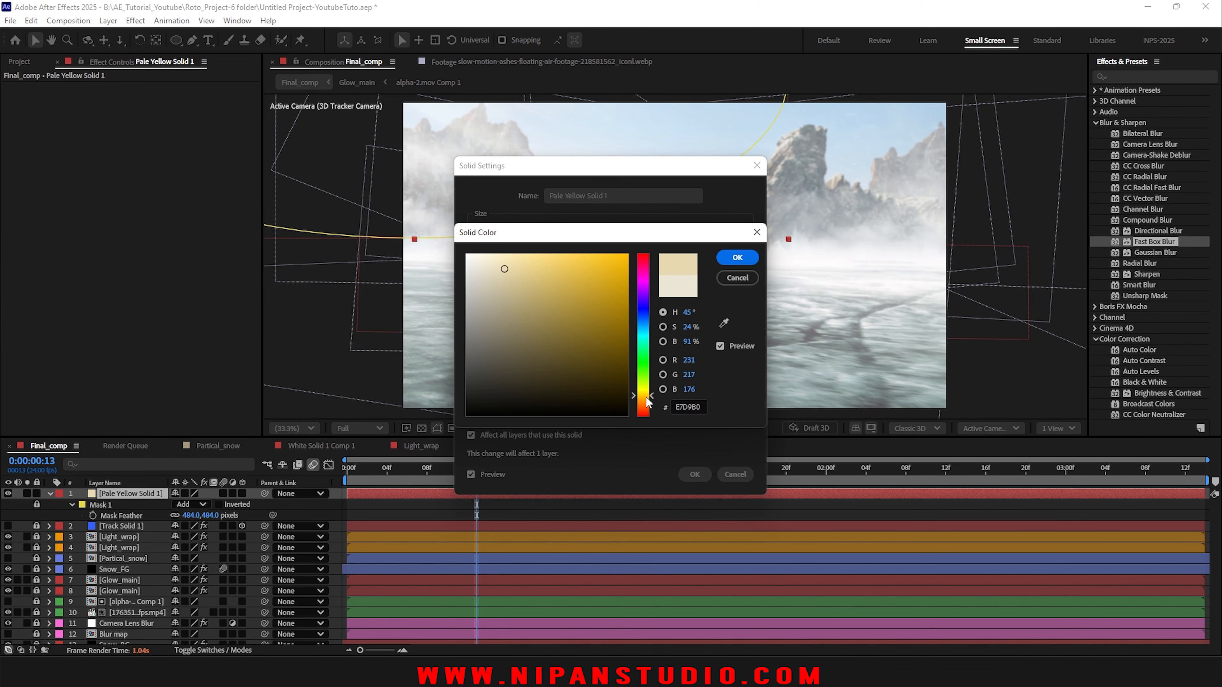
left_click_drag(643, 404, 643, 399)
left_click(737, 258)
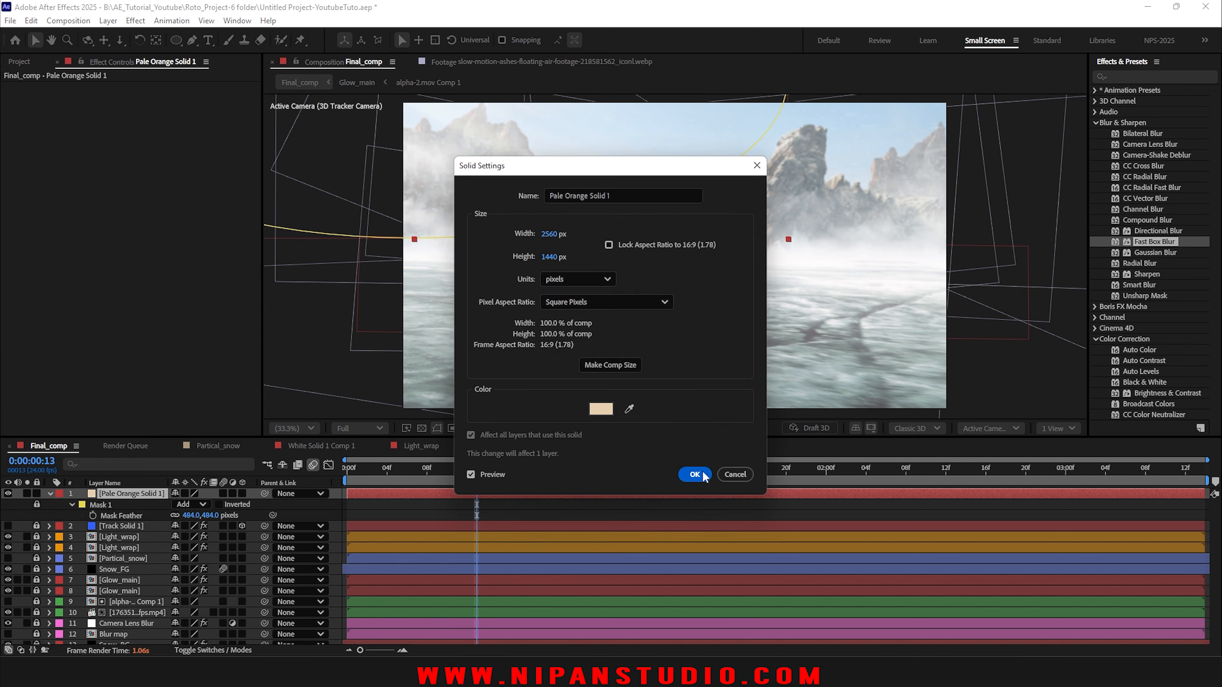
left_click(695, 475)
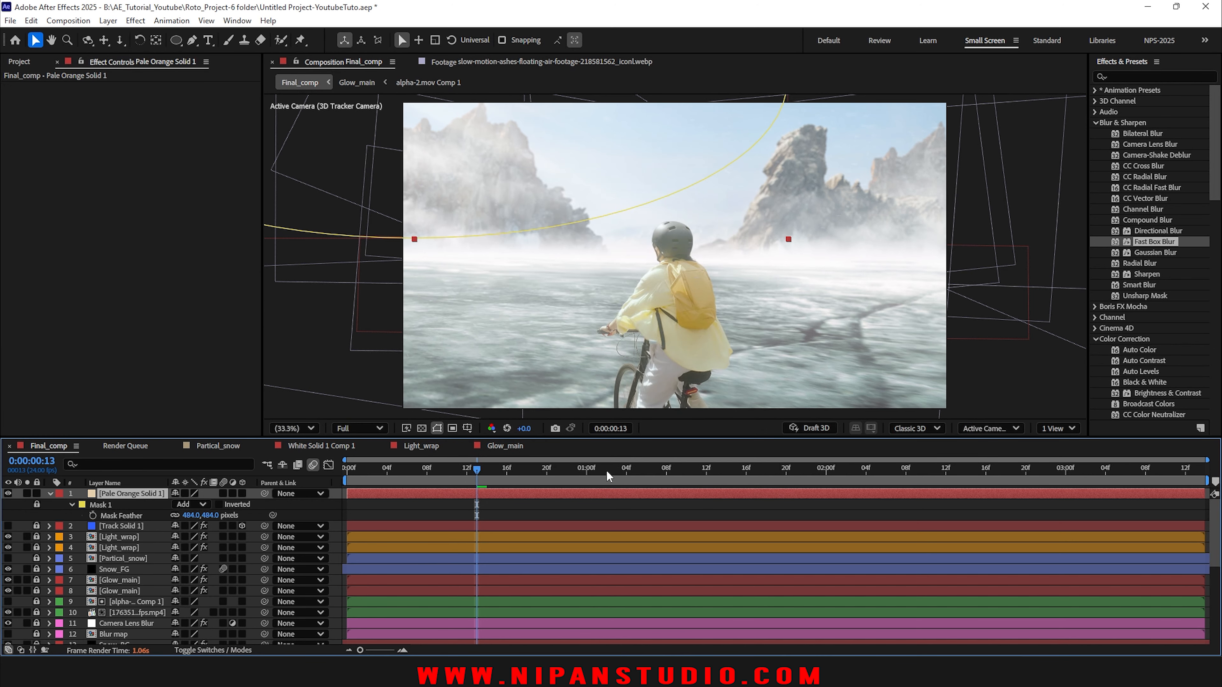
Step: Compare the frame at 0:00:03:13 with and without the pale orange solid, and set the solid's opacity to 40%
left_click_drag(605, 472, 1195, 472)
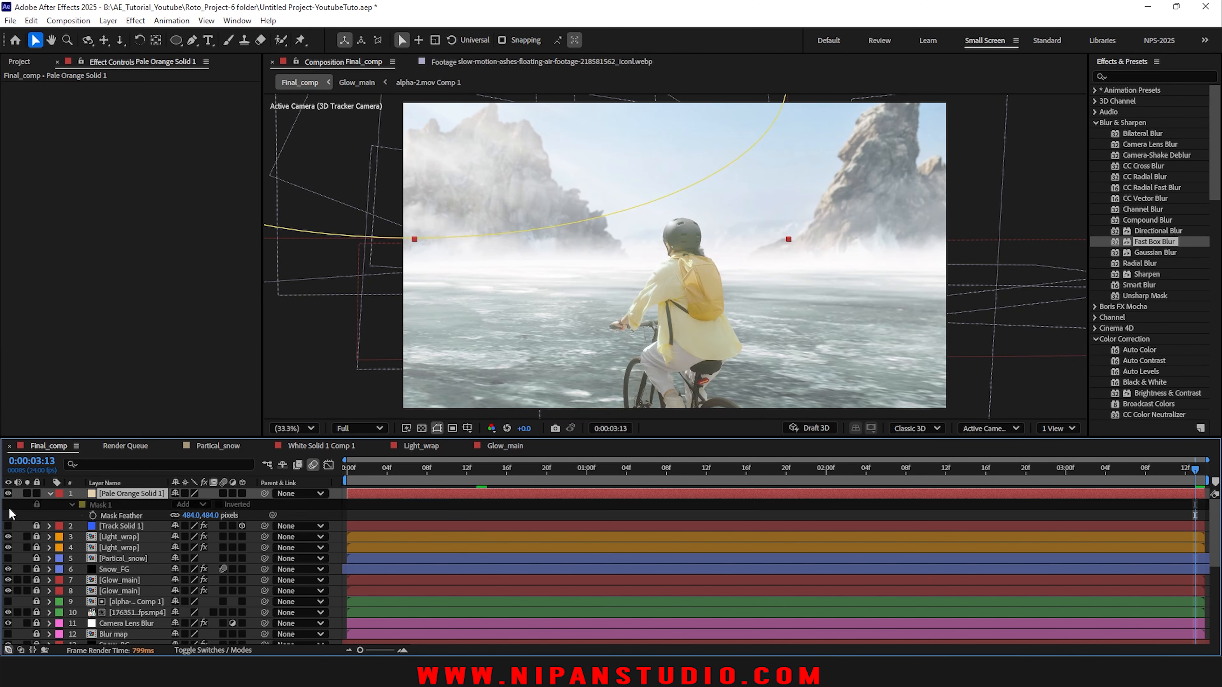
left_click(9, 493)
left_click(8, 494)
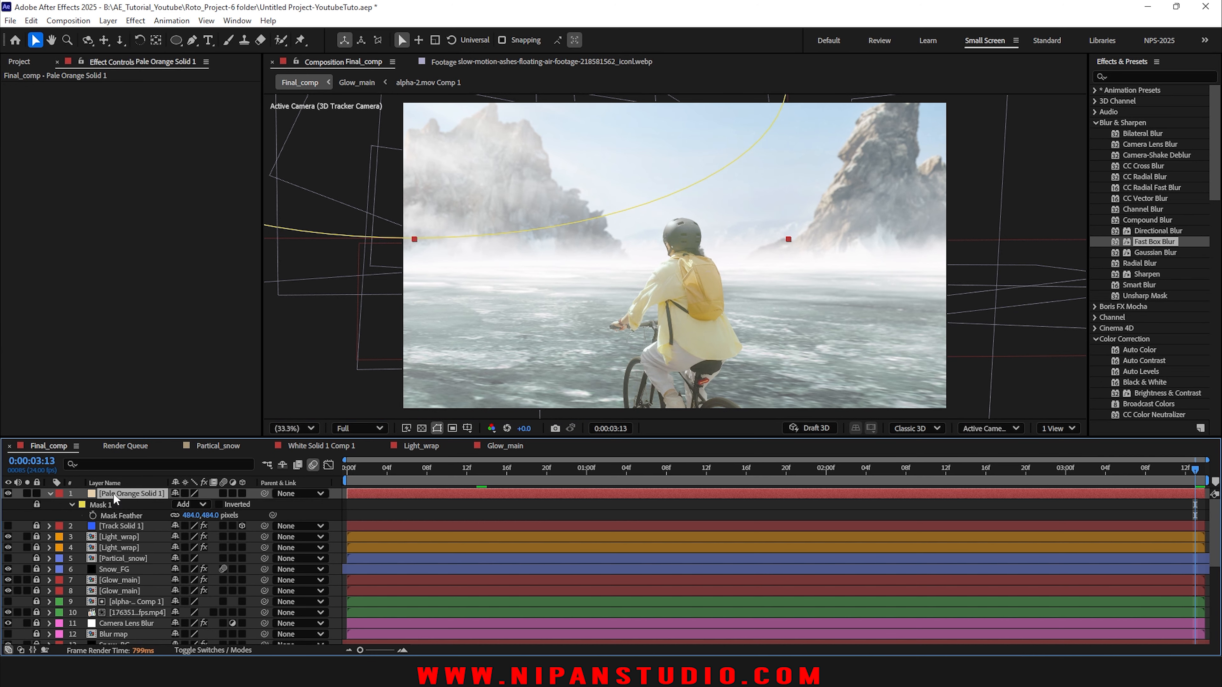
key("t")
left_click(178, 505)
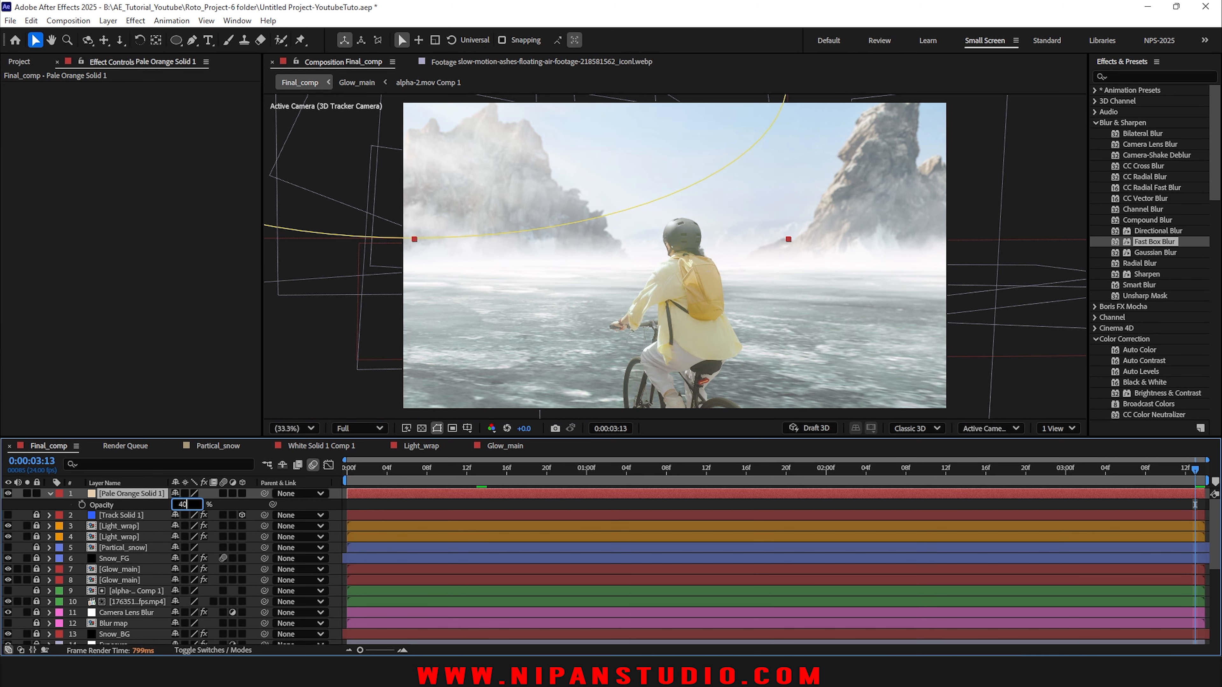
type("40")
key("Return")
Step: Hide the layer controls and play back the composition to check the warm glow
key("ctrl+shift+h")
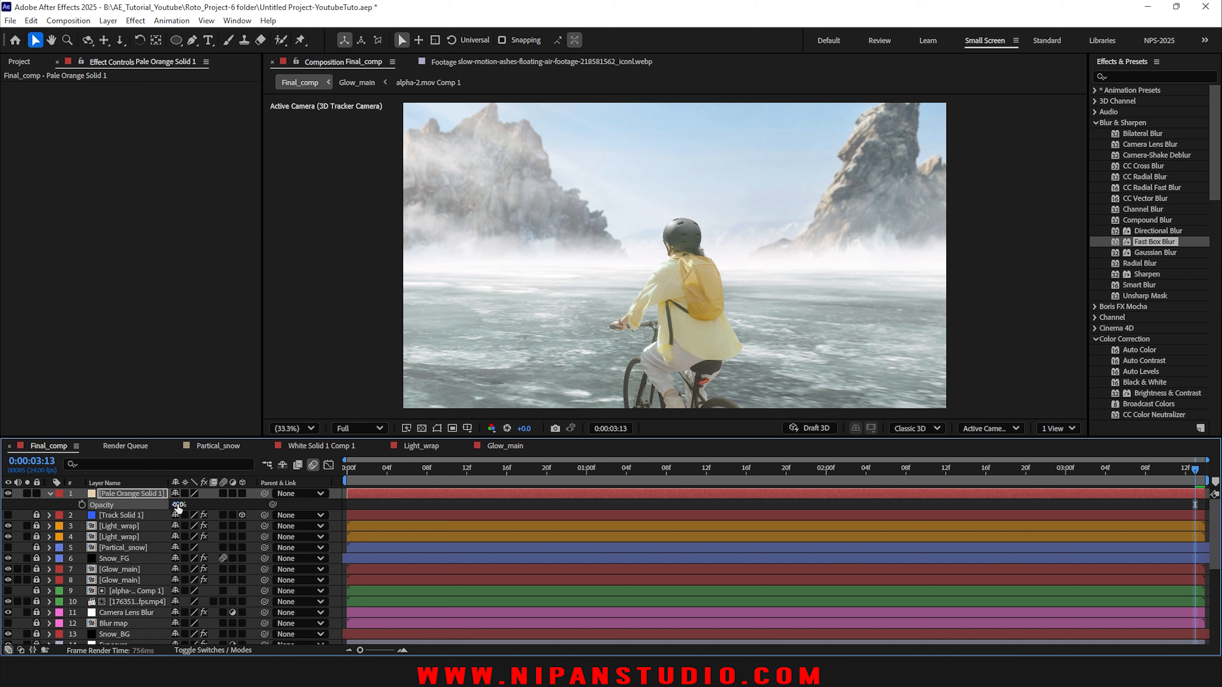
key("space")
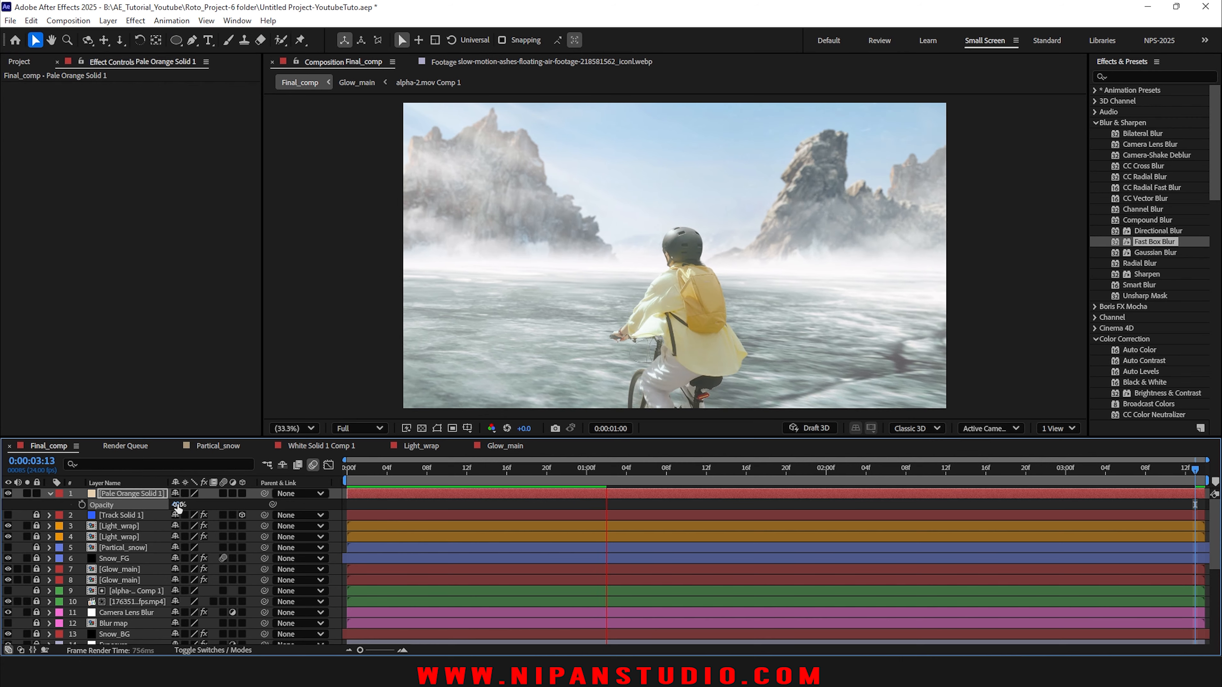
key("space")
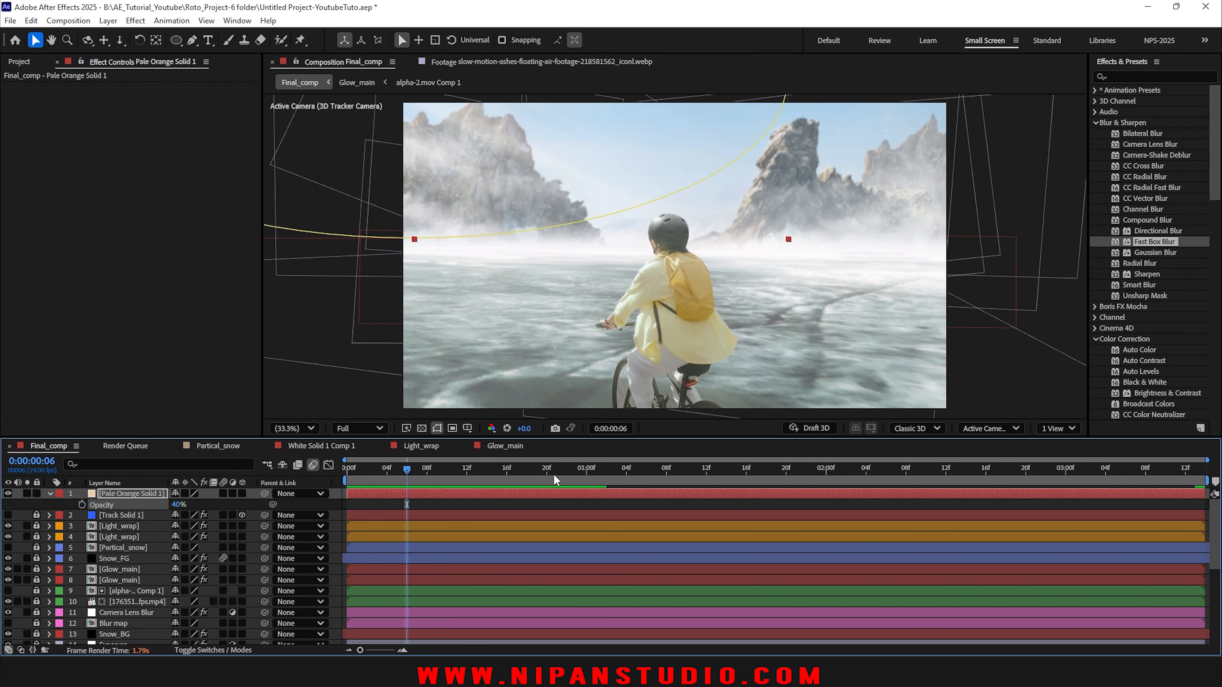
Step: Lock and collapse the pale orange solid's layer and save the project
left_click(35, 493)
left_click(49, 493)
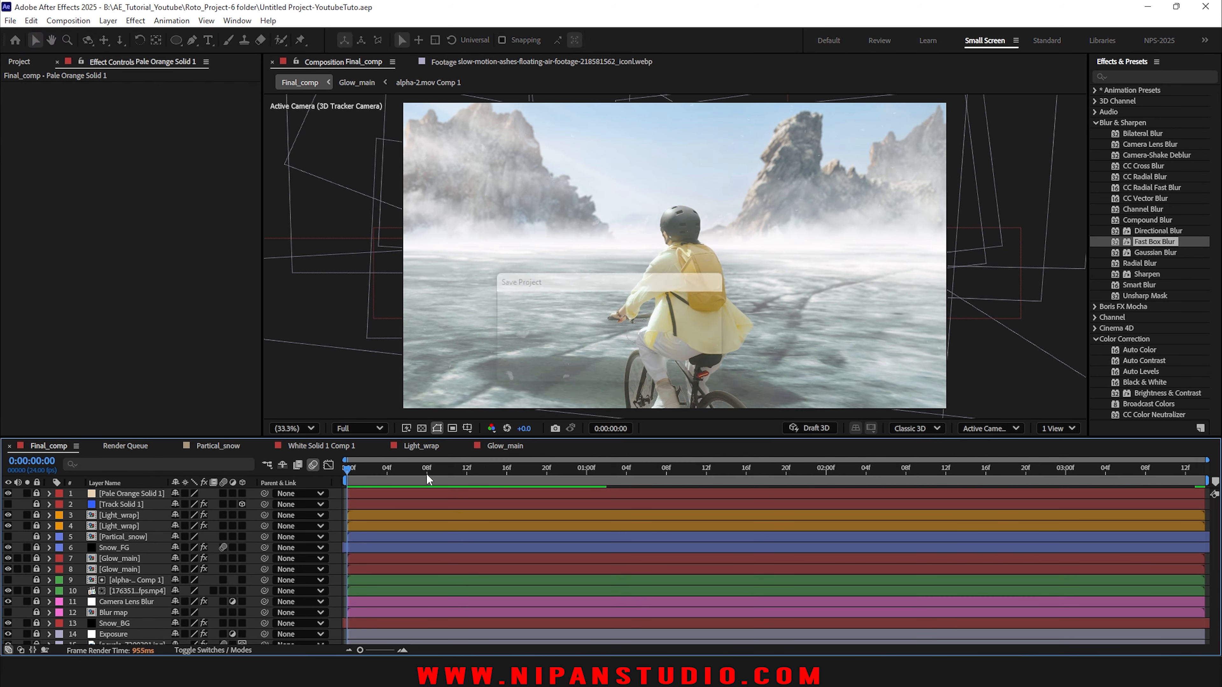
Step: Import Smoke_01.mov and Smoke_02.mov into the project and preview the Smoke_02.mov footage
left_click(20, 62)
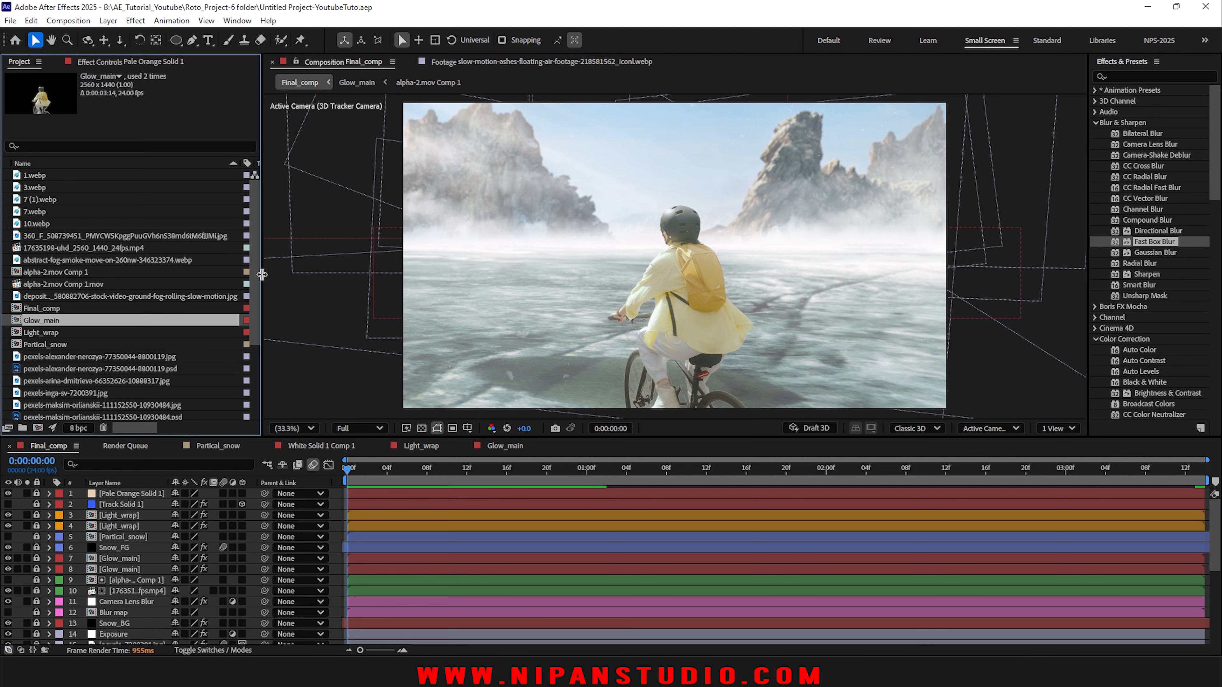
scroll(115, 288, "down", 3)
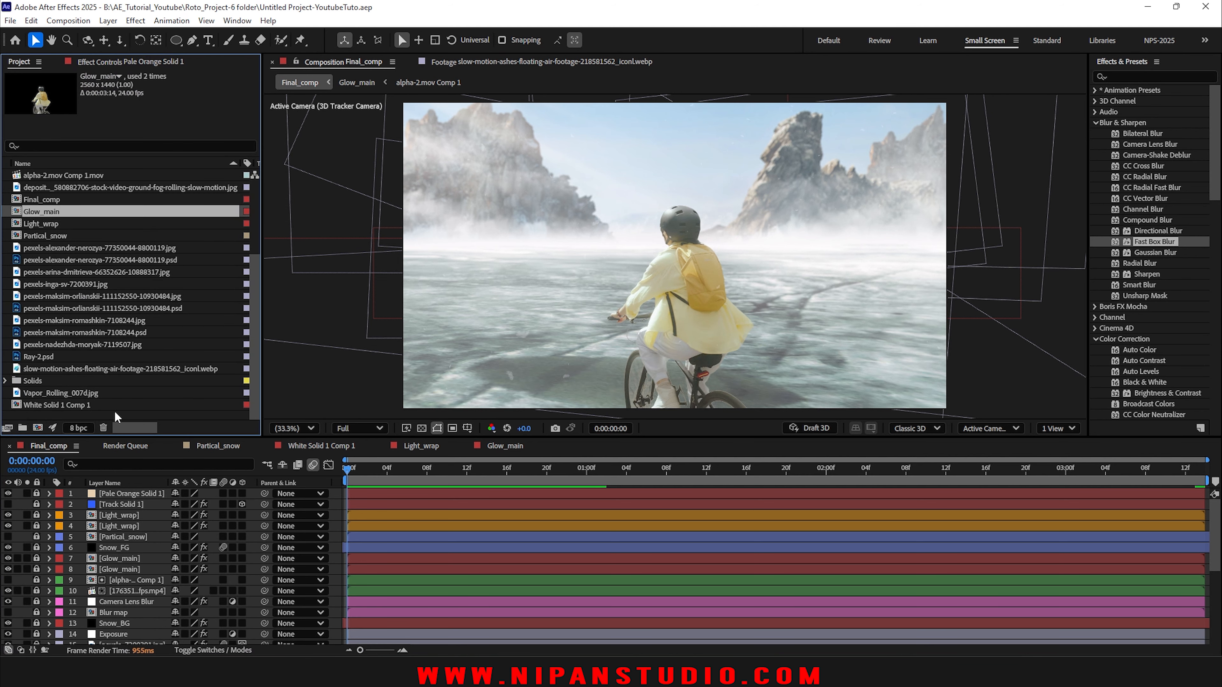
double_click(84, 414)
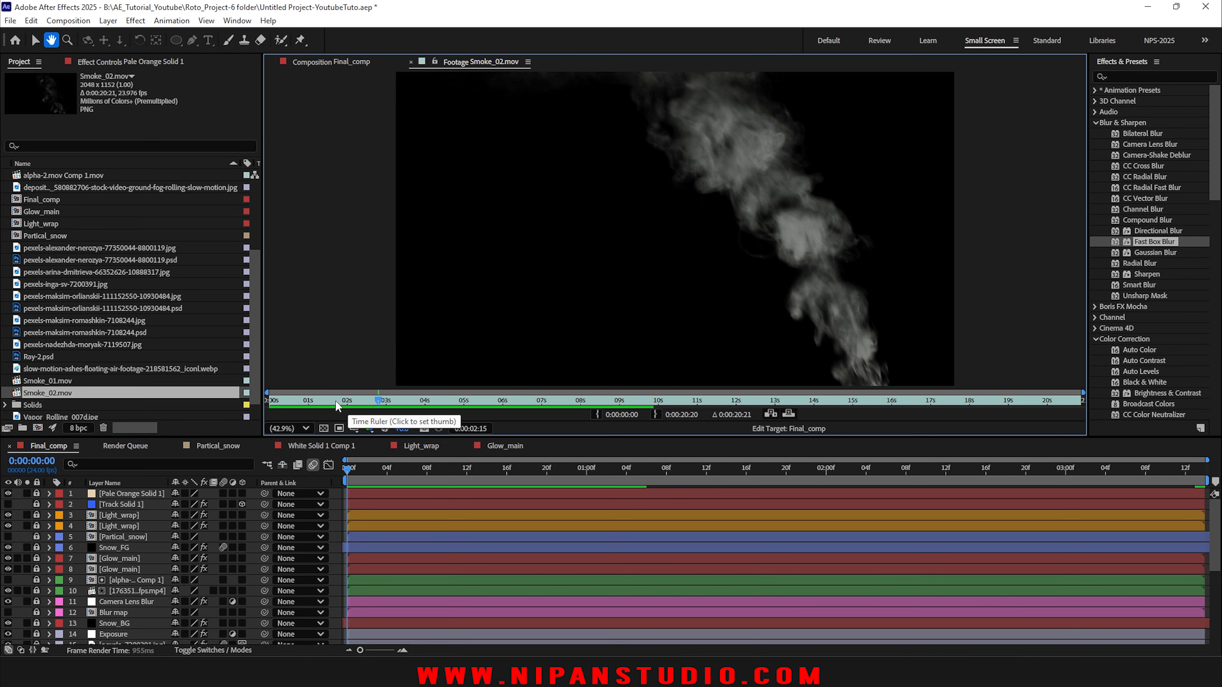
left_click(497, 403)
left_click_drag(497, 402, 235, 405)
key("space")
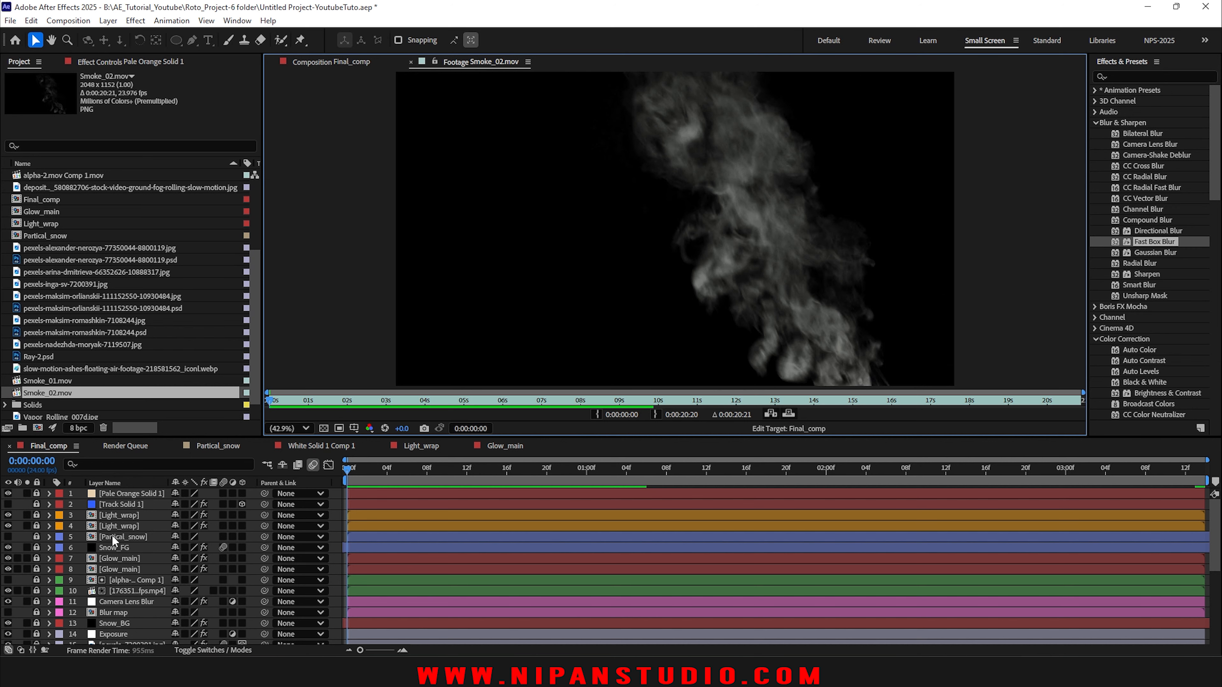
Step: Add Smoke_02.mov to Final_comp just below the pale orange solid, isolate it, and play it back
left_click_drag(56, 392, 67, 498)
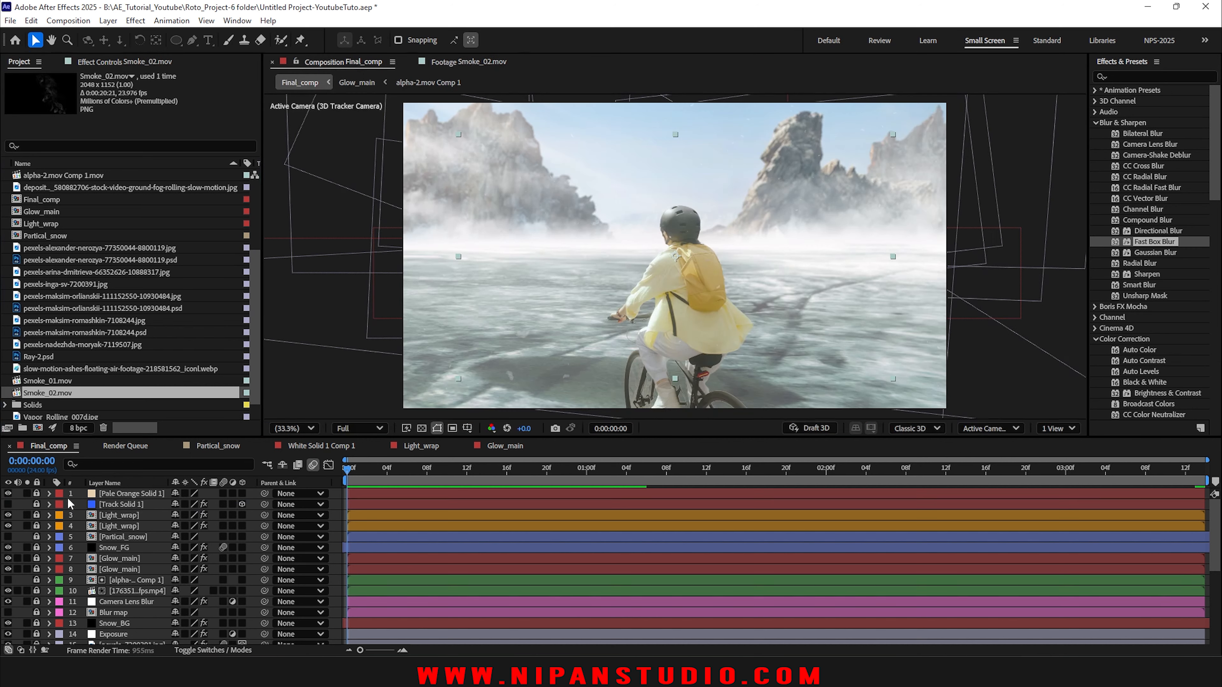
left_click(26, 504)
key("space")
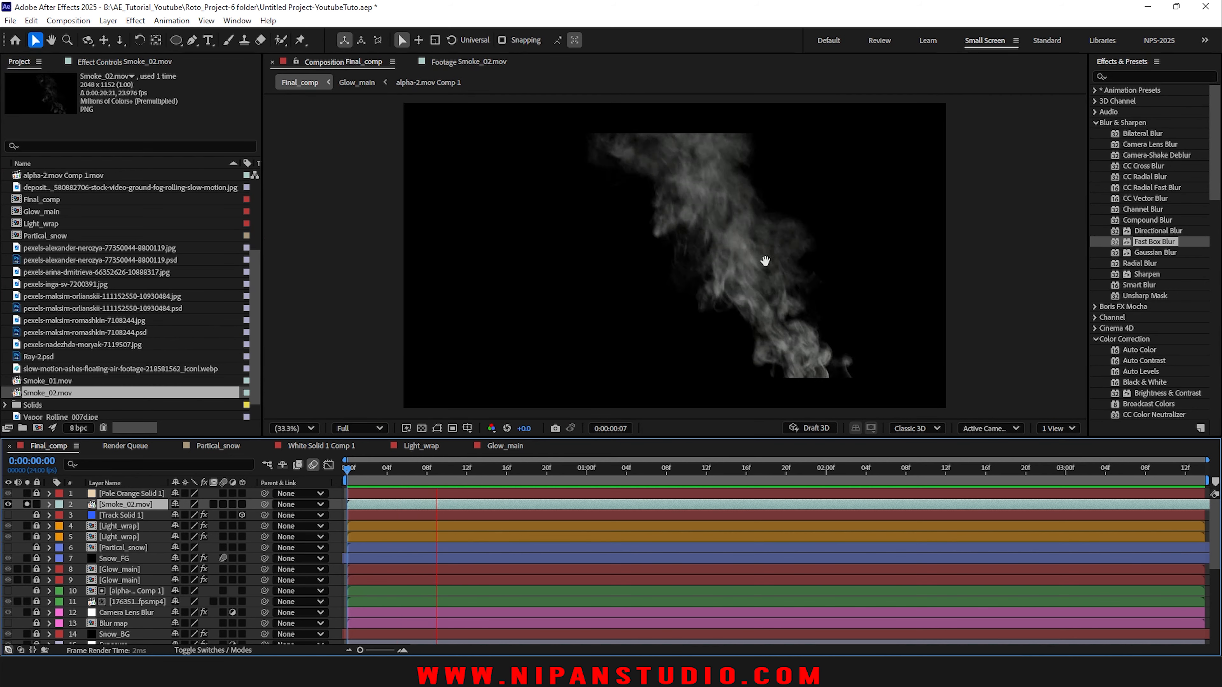
Step: Rotate the Smoke_02.mov layer and enlarge it until the smoke fills the whole frame
key("w")
scroll(817, 257, "down", 2)
left_click_drag(818, 256, 731, 356)
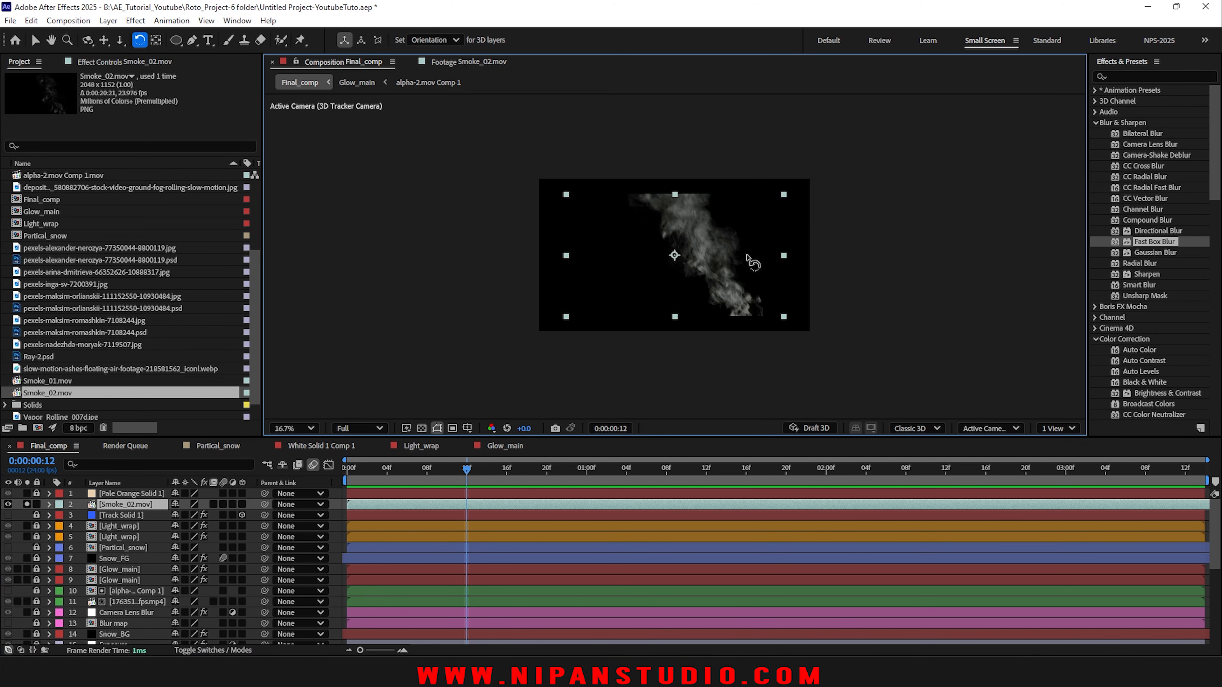
left_click_drag(746, 256, 812, 360)
key("v")
key("space")
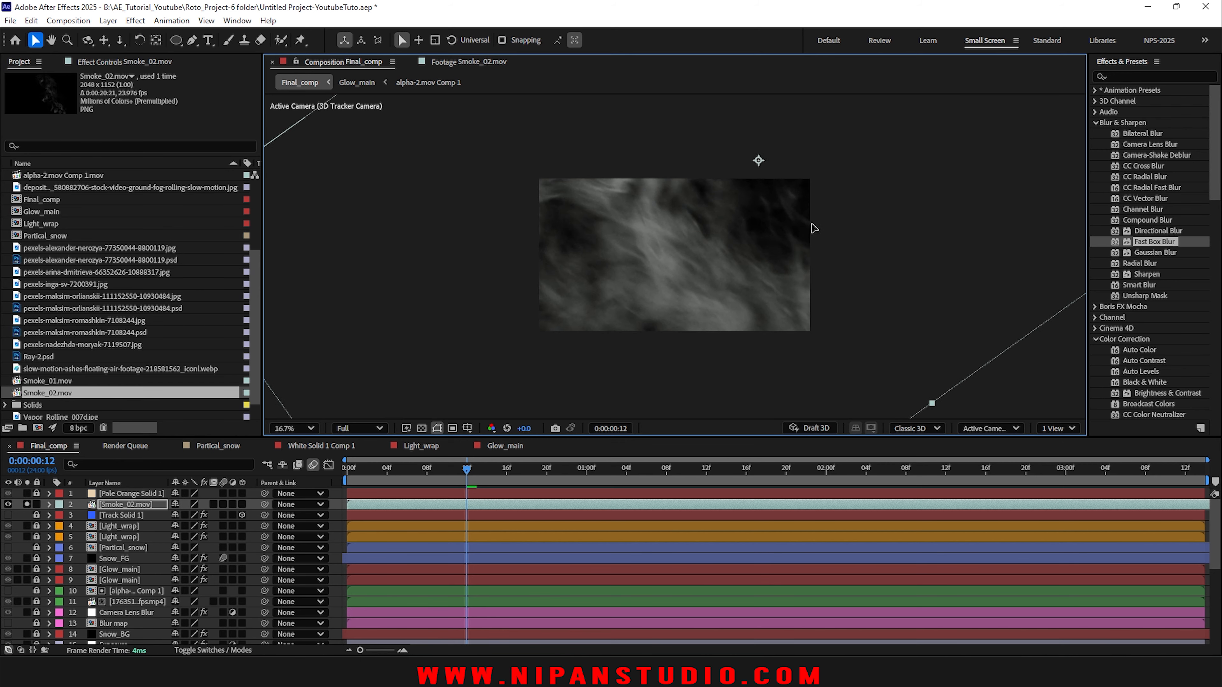
Step: Rotate the enlarged smoke layer further counterclockwise and shift it slightly up and to the right
key("space")
key("w")
left_click_drag(907, 322, 929, 264)
key("v")
left_click_drag(790, 290, 796, 283)
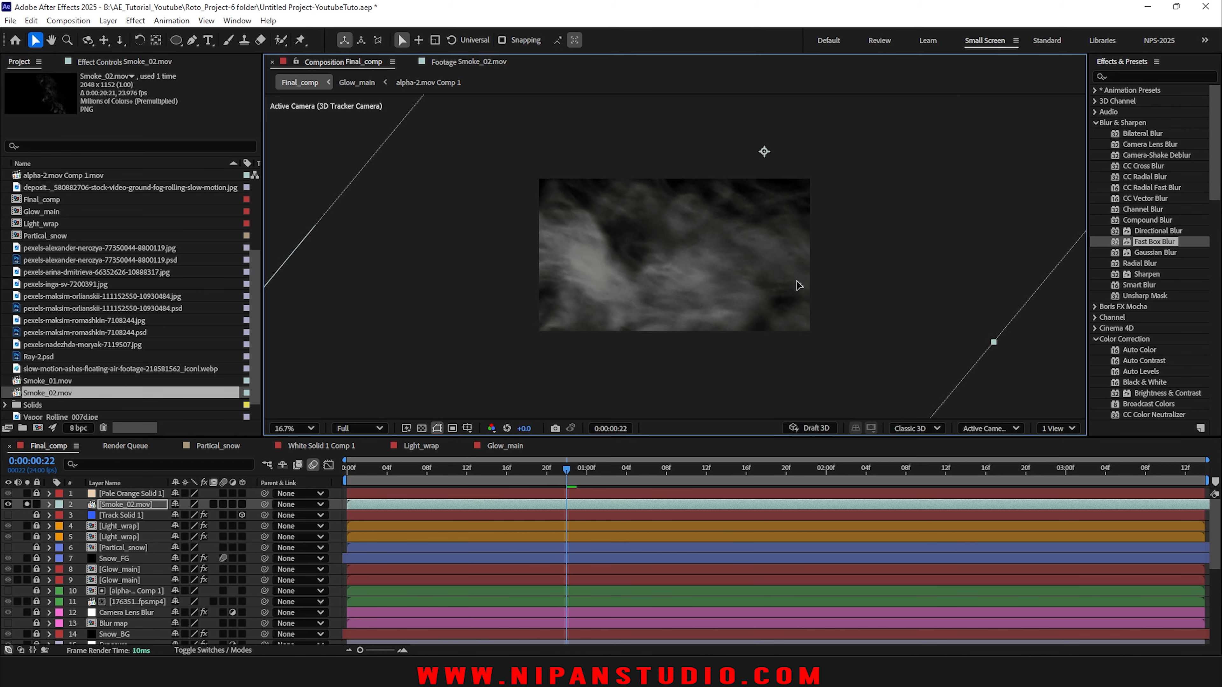
Step: Play back the isolated smoke to check its frame coverage and return to the first frame
key("space")
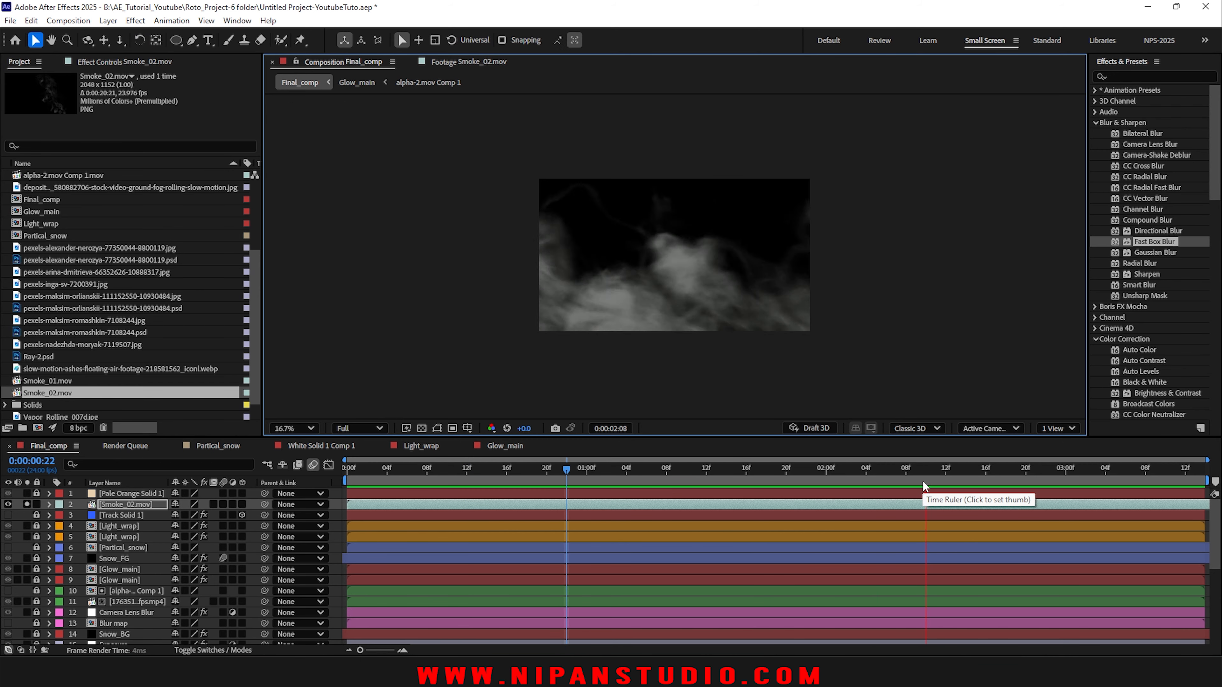
key("space")
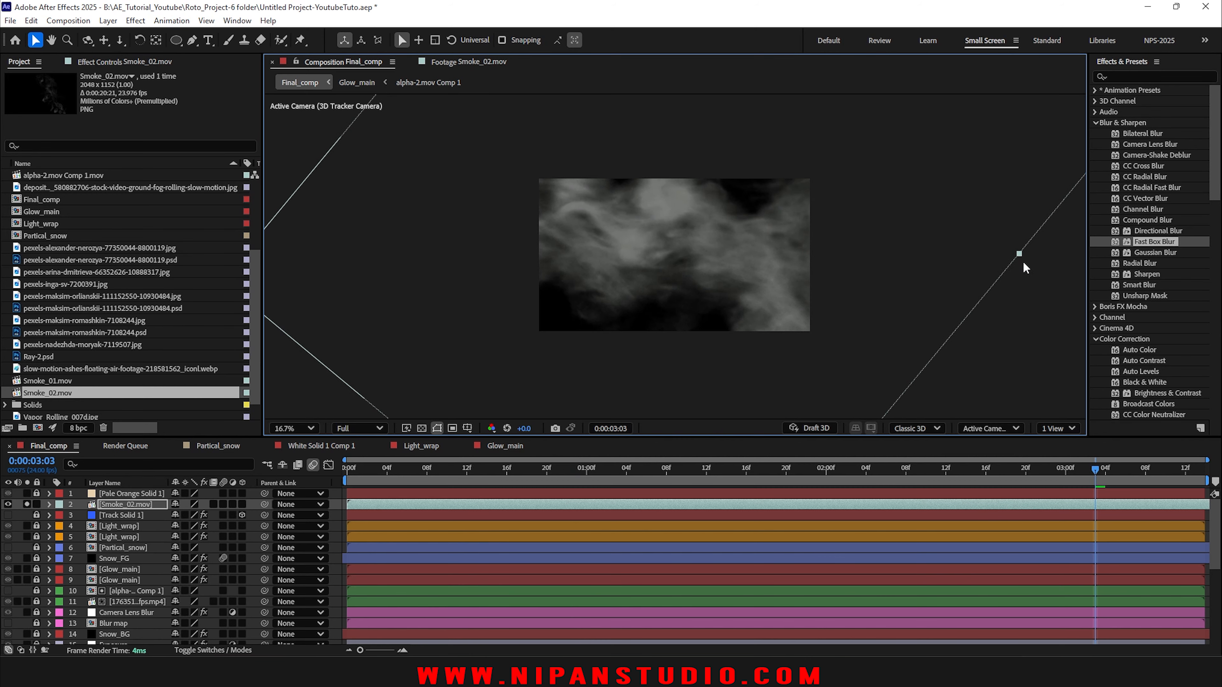
key("space")
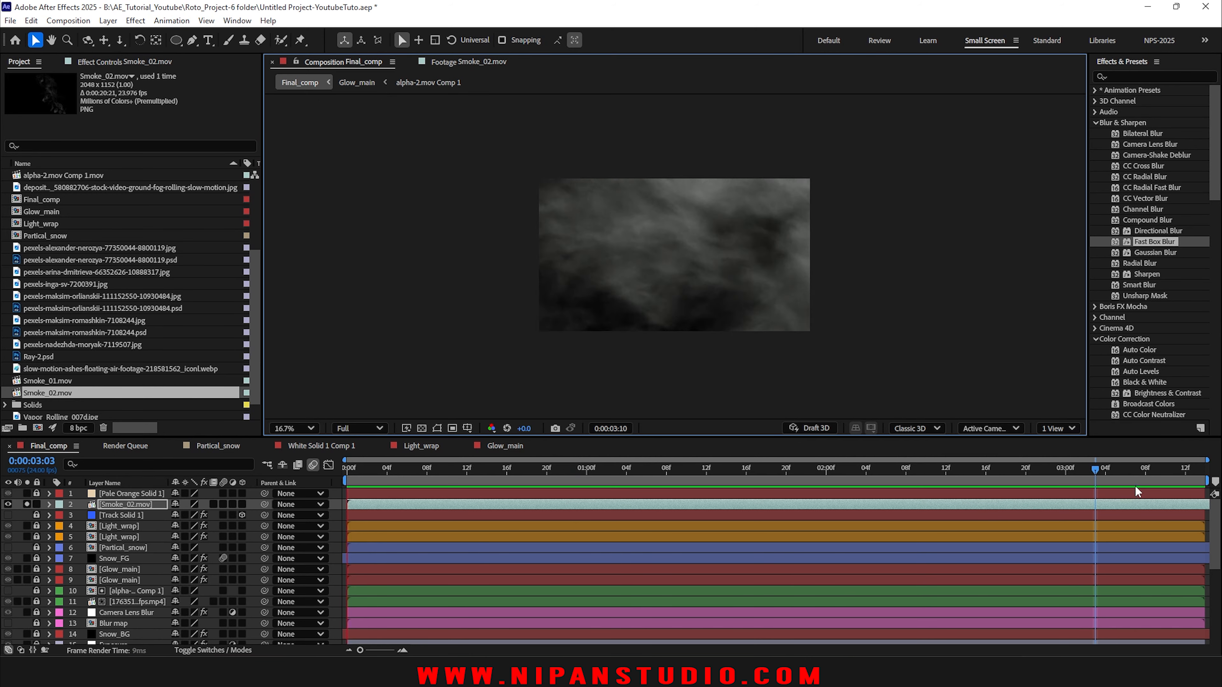
left_click_drag(458, 472, 336, 474)
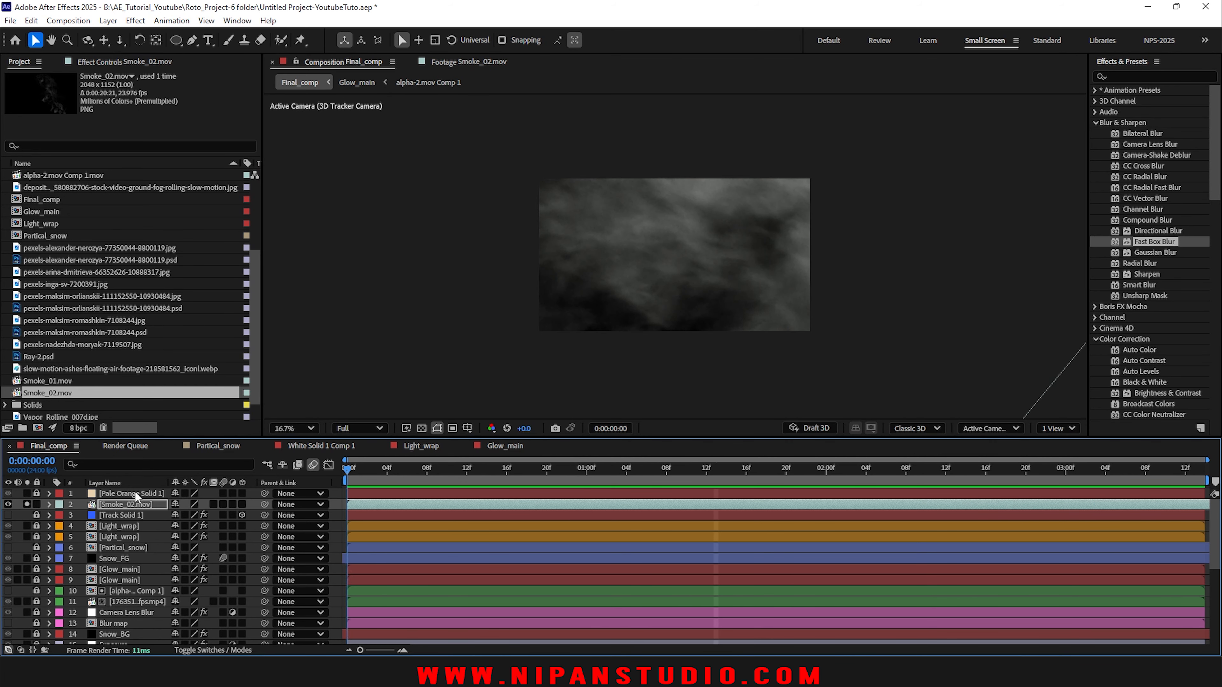
Step: Turn off isolation for Smoke_02.mov and move it below both Light_wrap layers
left_click(27, 504)
key("shift+/")
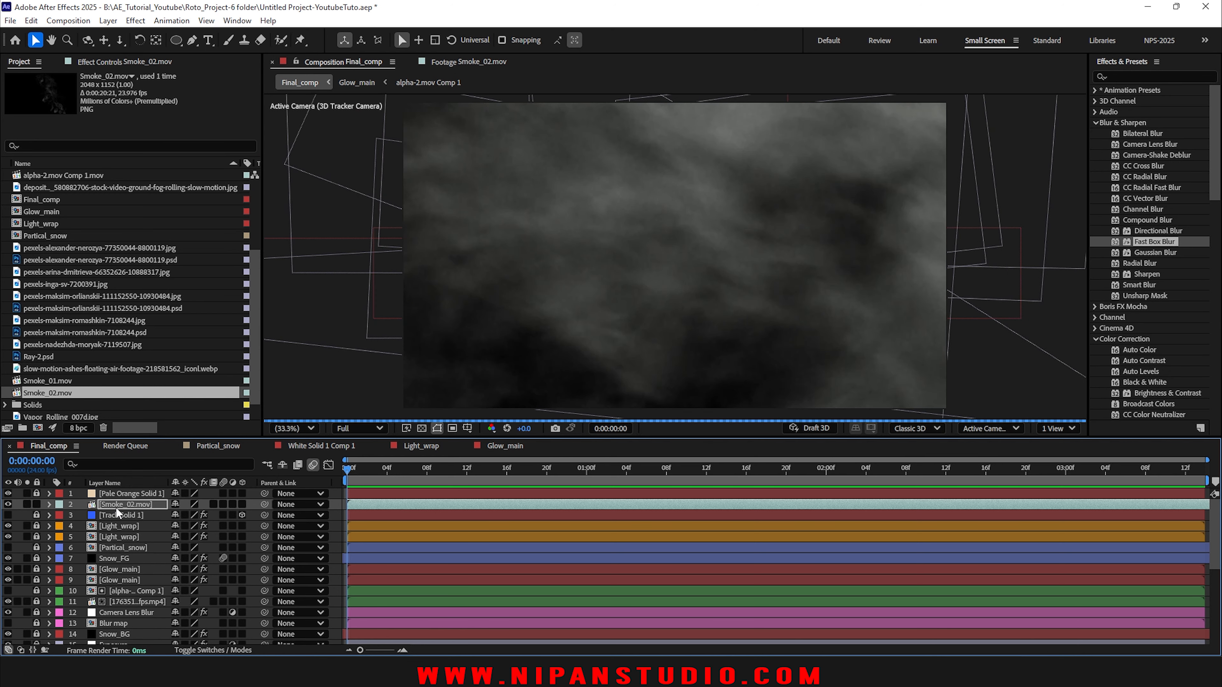
left_click_drag(118, 510, 118, 538)
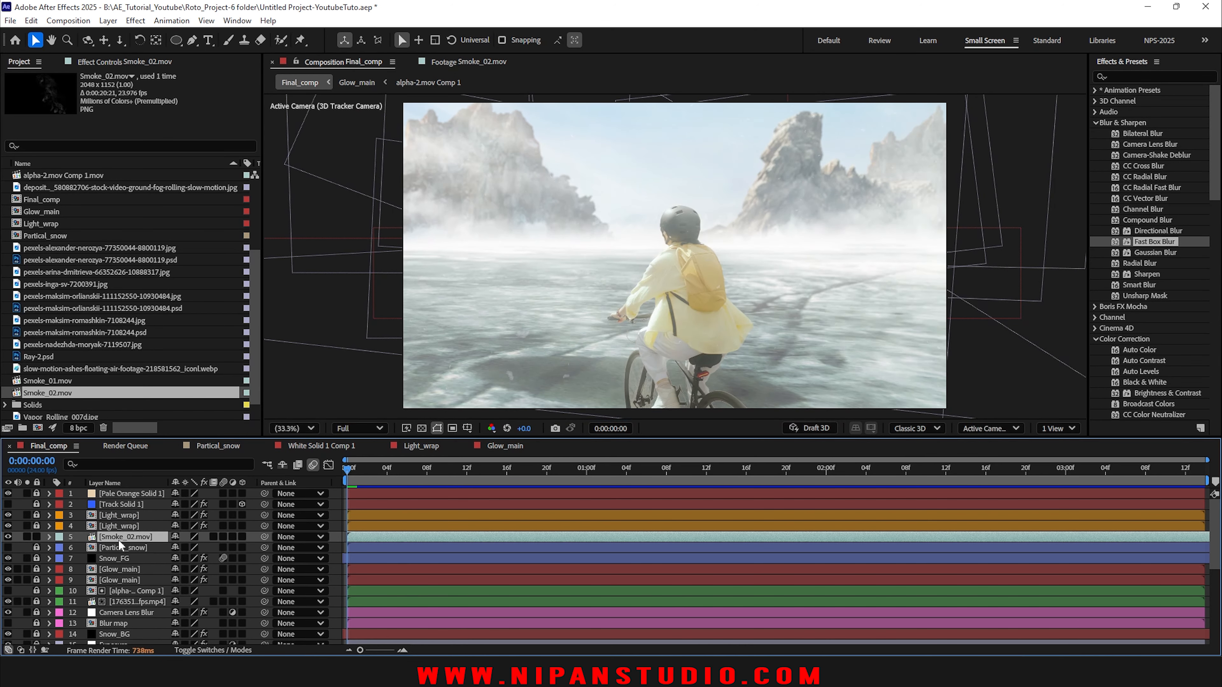
Step: Move both Glow_main layers above Smoke_02.mov and lock them again
left_click(116, 569)
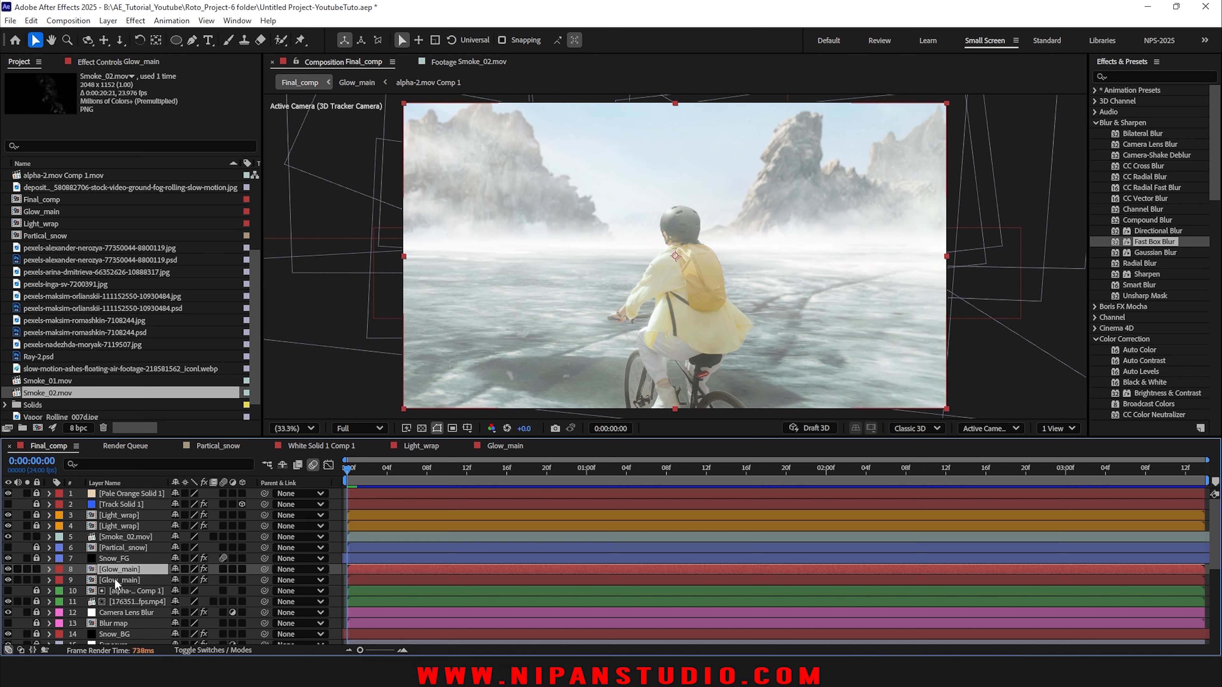
left_click(115, 579, "shift")
left_click_drag(114, 542, 114, 532)
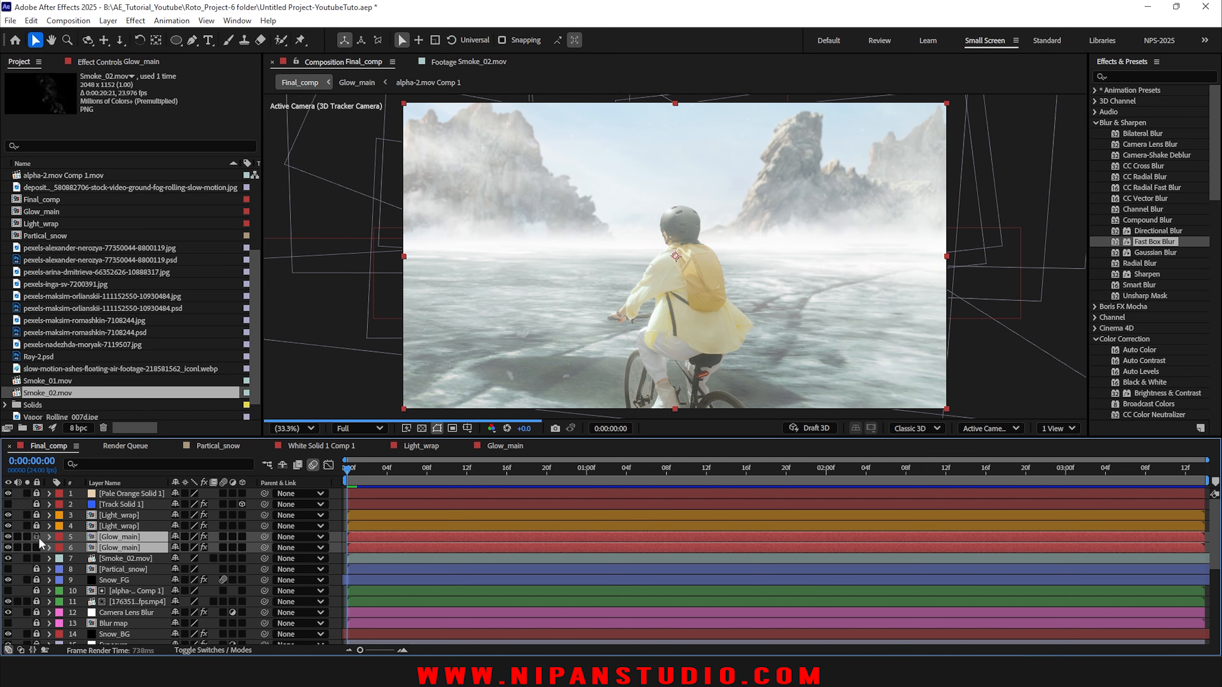
left_click_drag(36, 537, 37, 549)
left_click(124, 559)
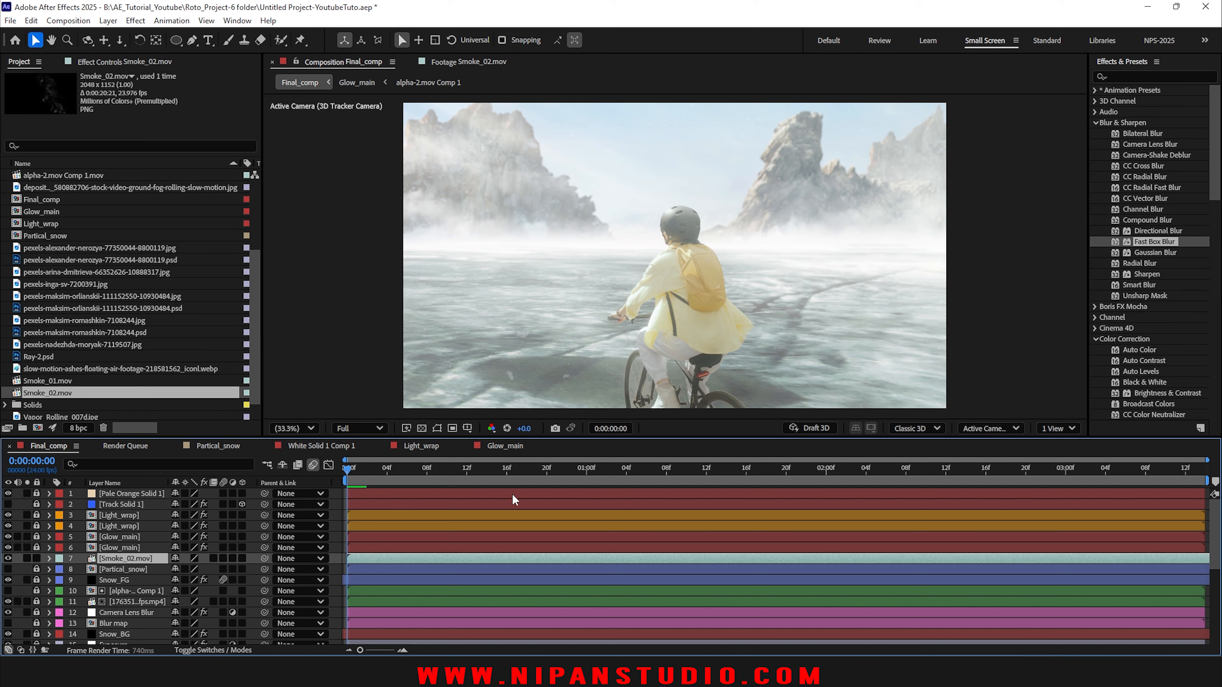
Step: Play back Final_comp to check how the smoke drifts over the scene
key("space")
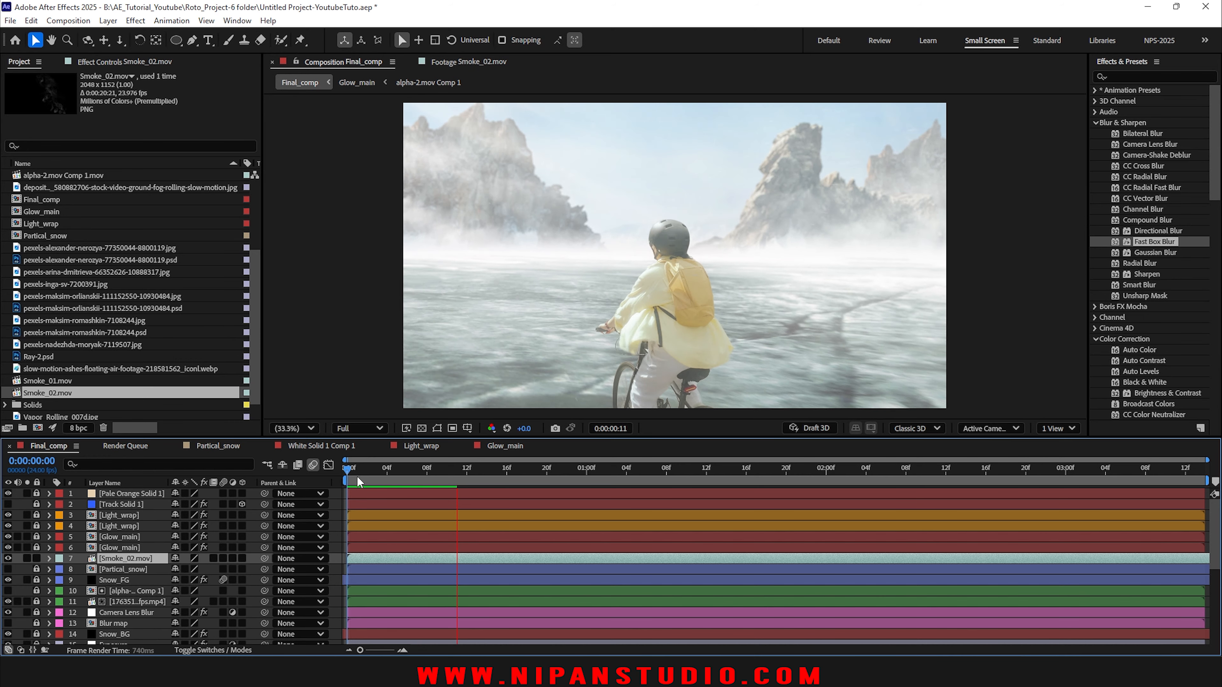
key("space")
key("space")
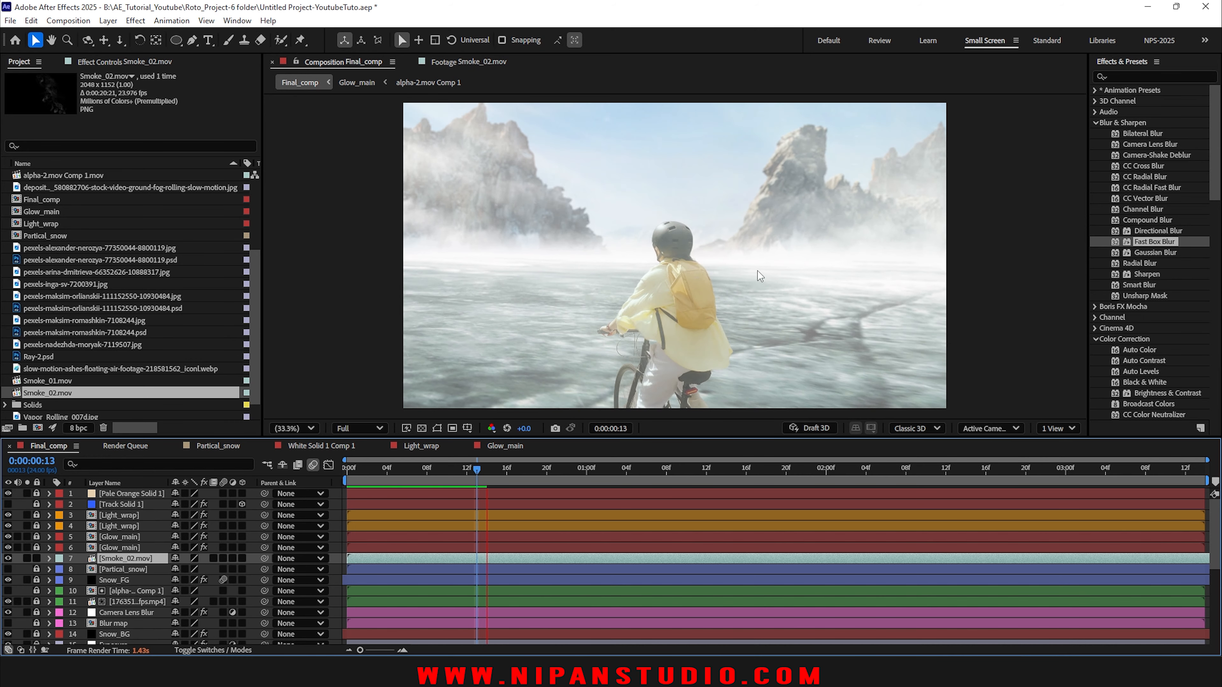
key("space")
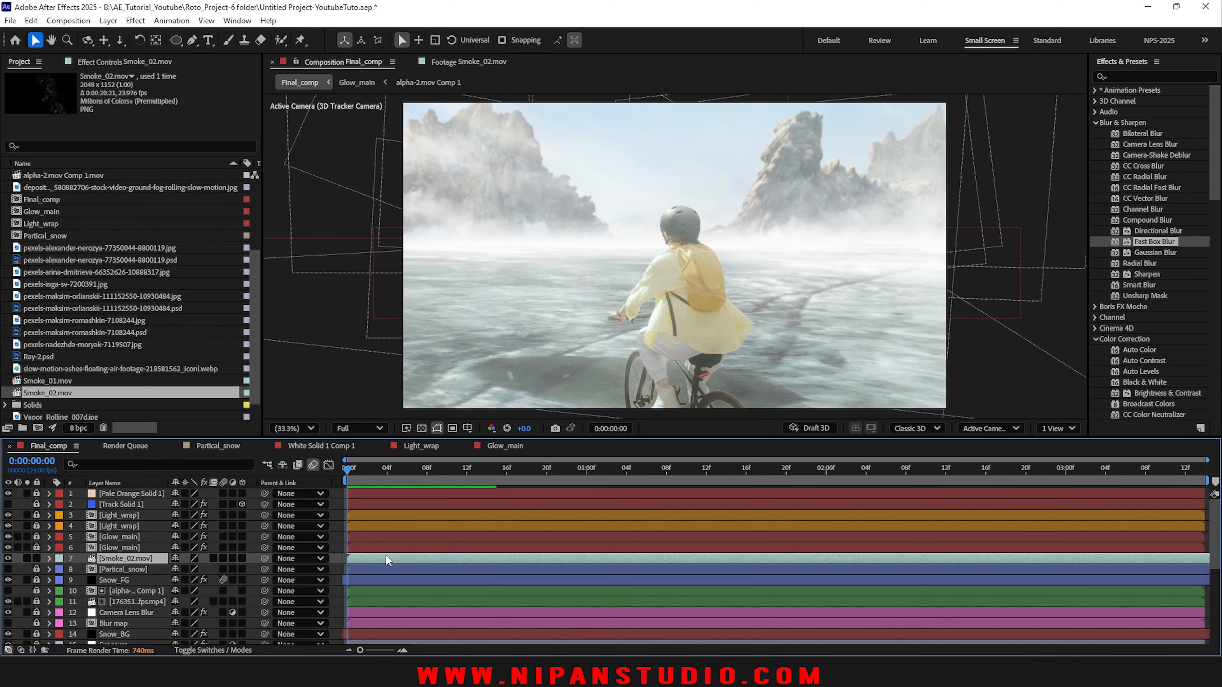
Step: Set the opacity of the Smoke_02.mov layer to 20%
key("t")
left_click(181, 570)
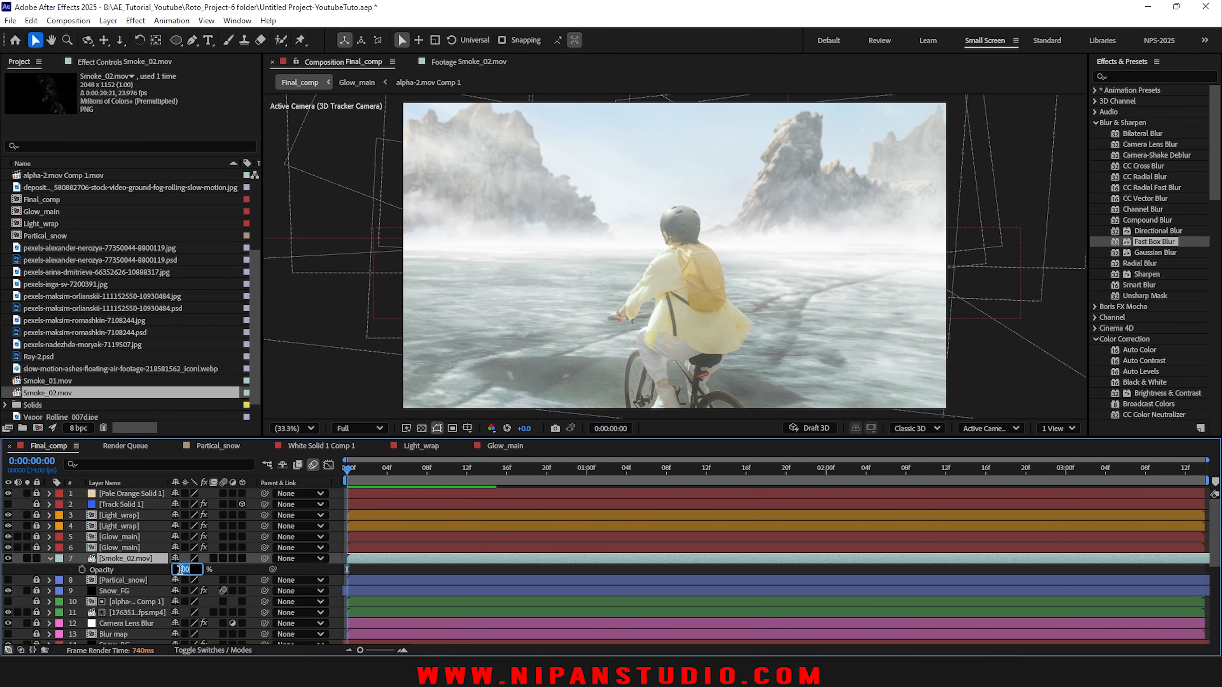
key("Return")
left_click(363, 570)
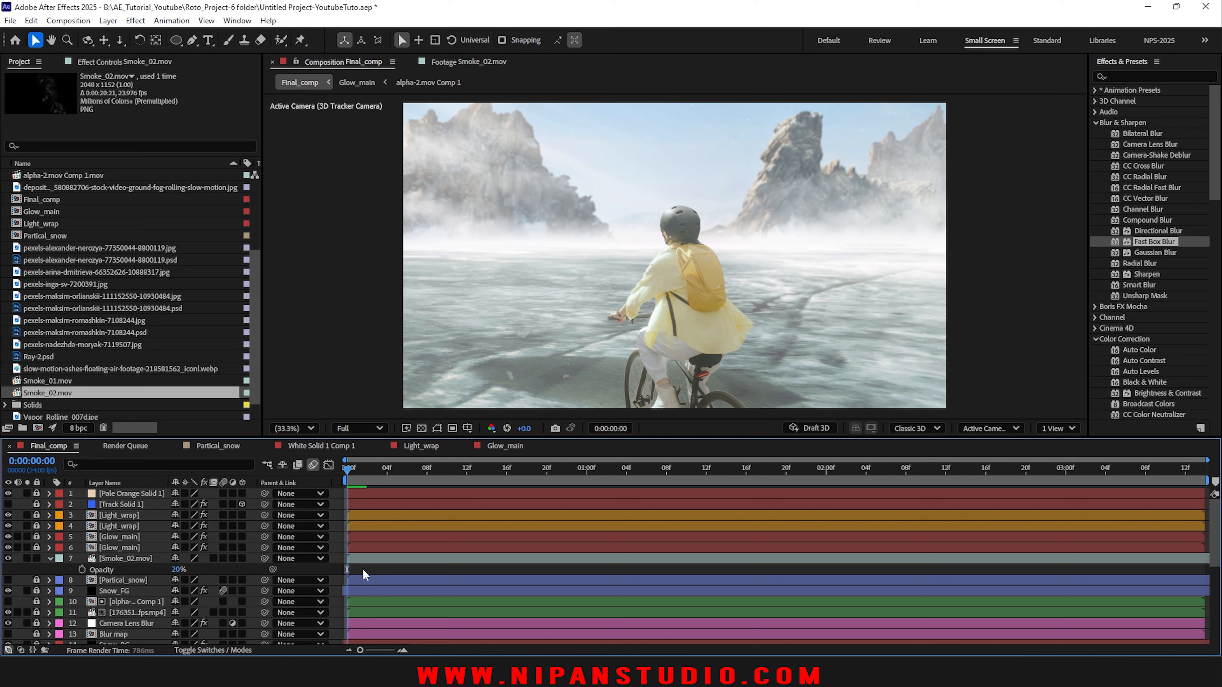
Step: Play back the fainter smoke, collapse and lock the Smoke_02.mov layer, and save the project
key("space")
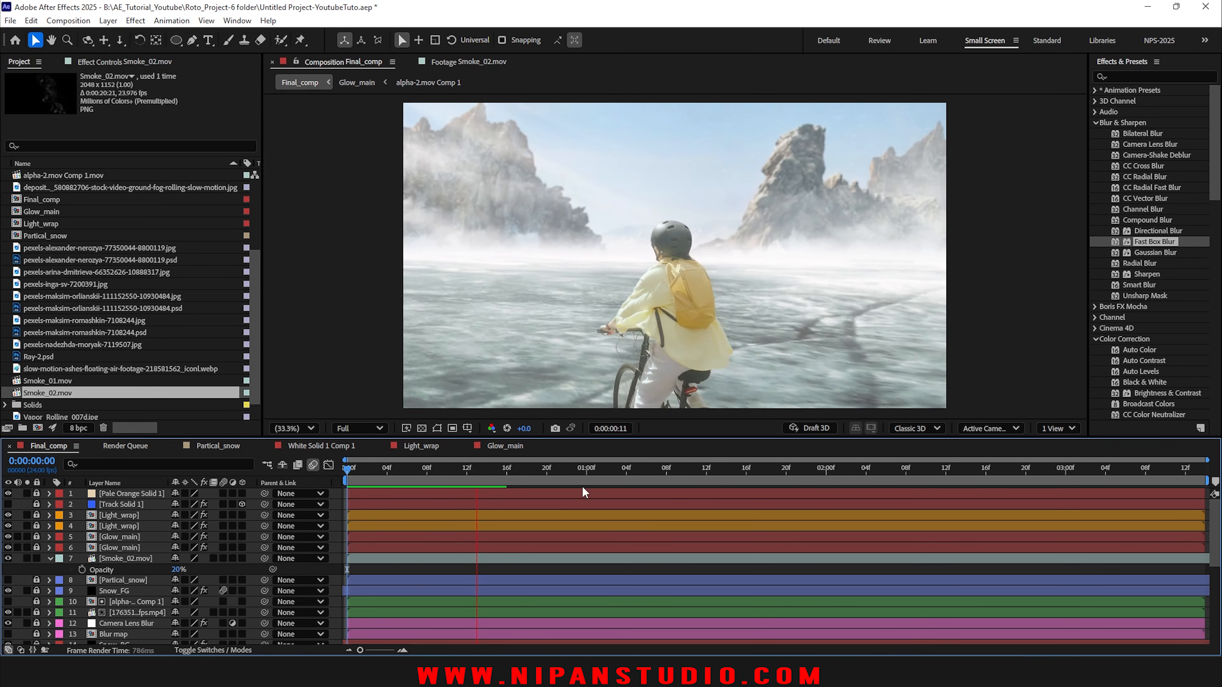
key("space")
left_click(48, 558)
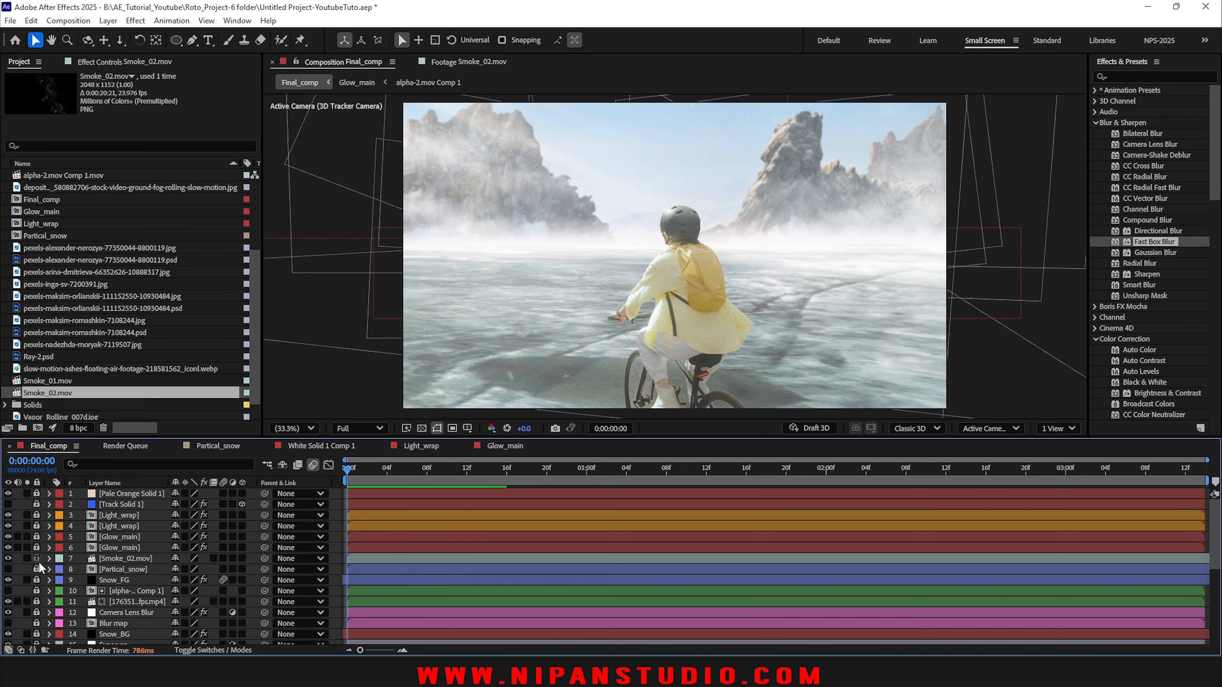
left_click_drag(368, 476, 75, 494)
Step: Browse the project footage and select the fog image 7.webp
left_click(41, 236)
scroll(37, 217, "up", 3)
left_click(40, 202)
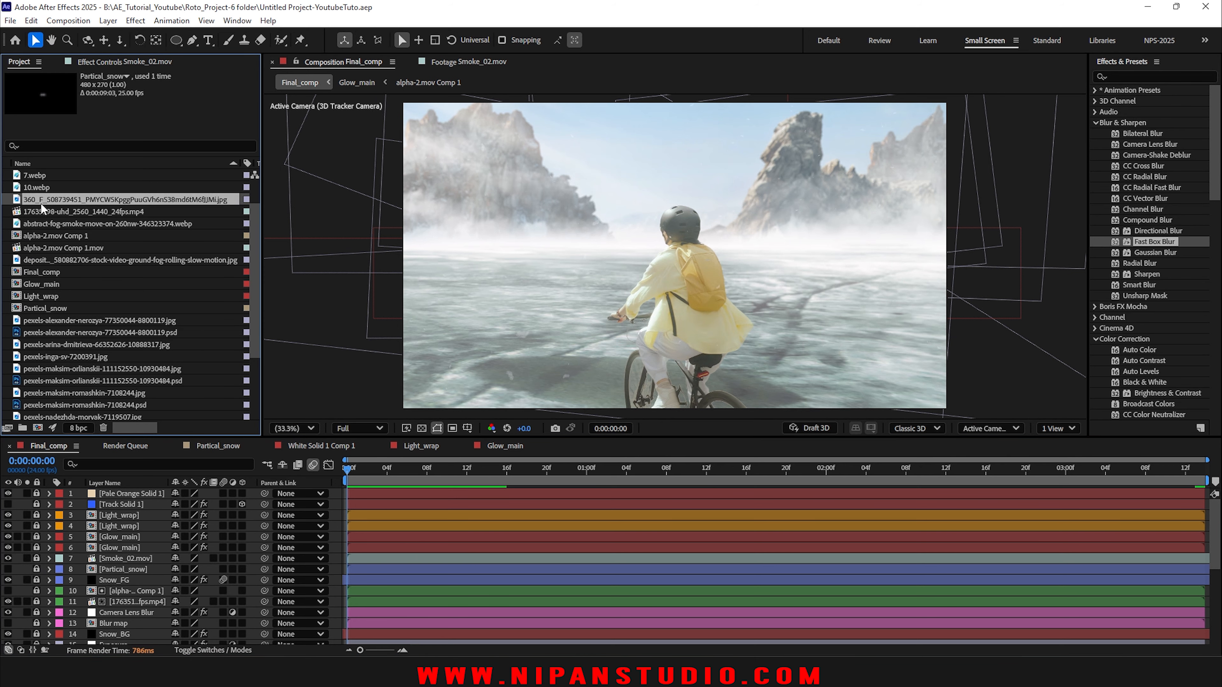
key("Up")
key("Up")
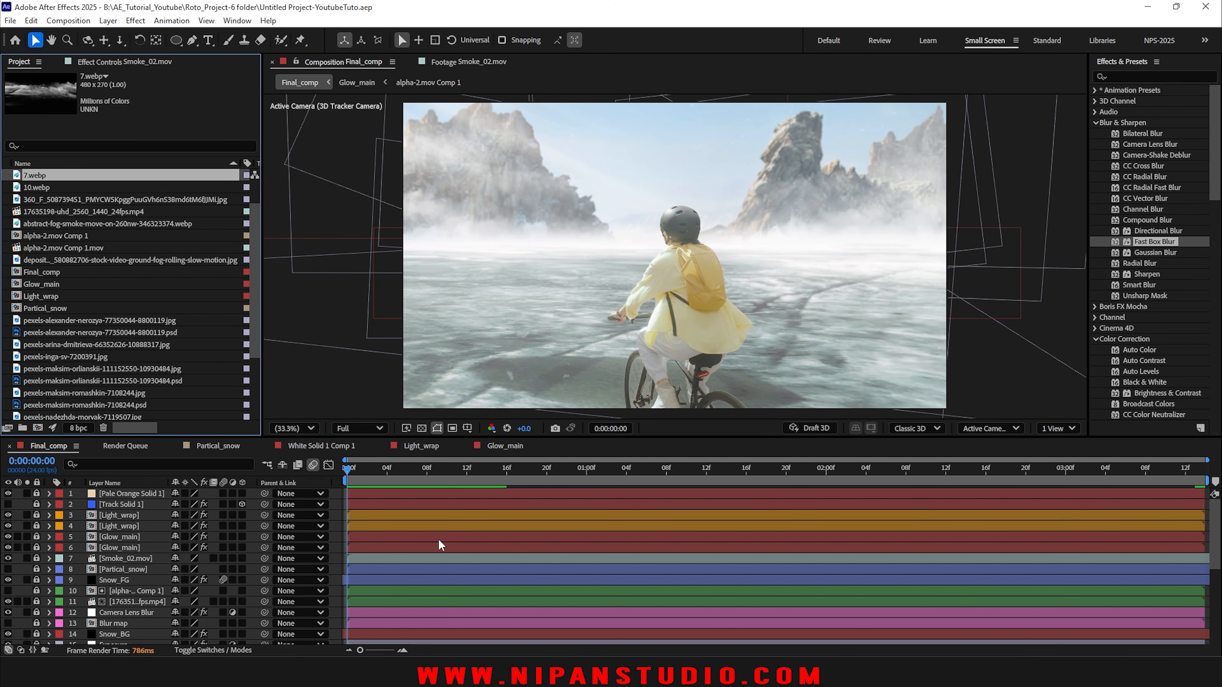
Step: Isolate the 108244.psd and 7200391.jpg layers one at a time to identify what each contributes
scroll(439, 540, "down", 5)
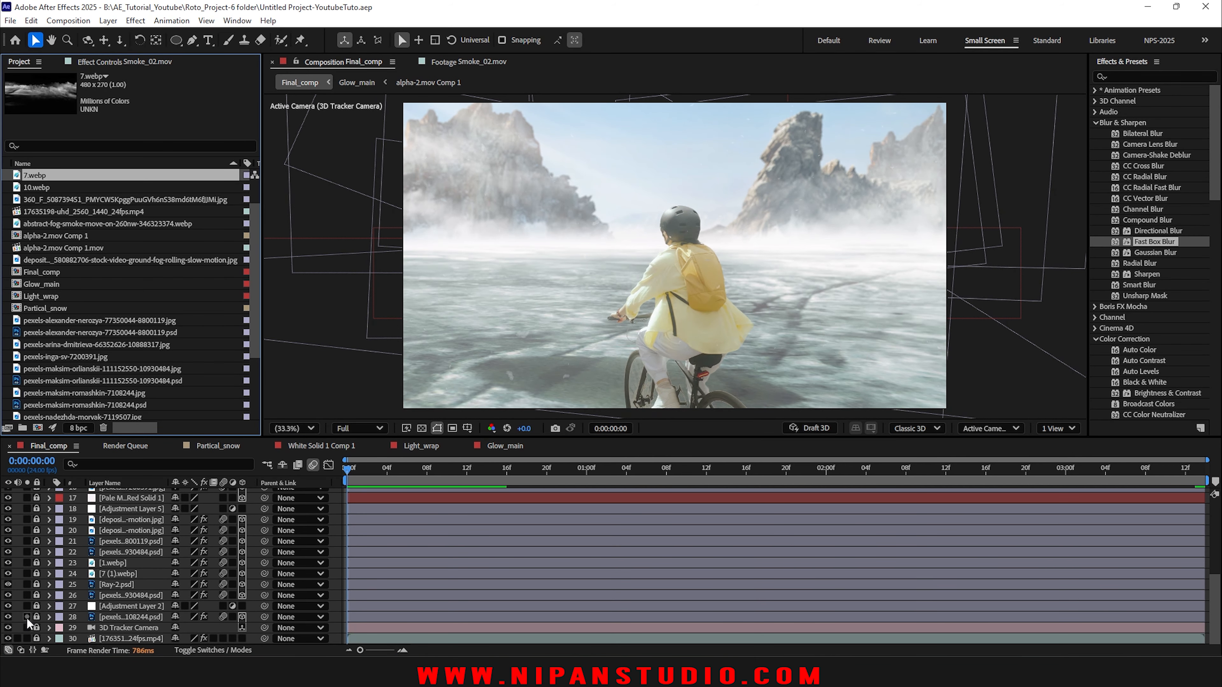
left_click(27, 618)
left_click(27, 617)
scroll(32, 549, "up", 2)
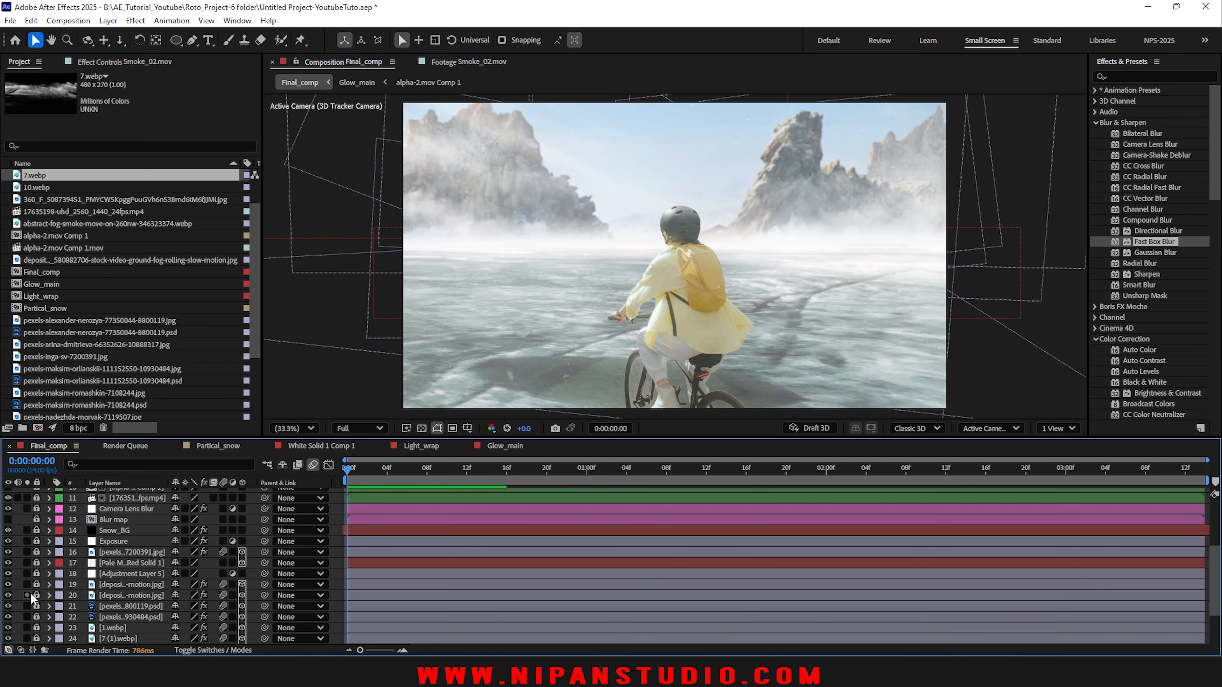
left_click(29, 553)
left_click(29, 554)
Step: Duplicate the 7200391.jpg ground layer and replace the copy's source with 7.webp
left_click(134, 552)
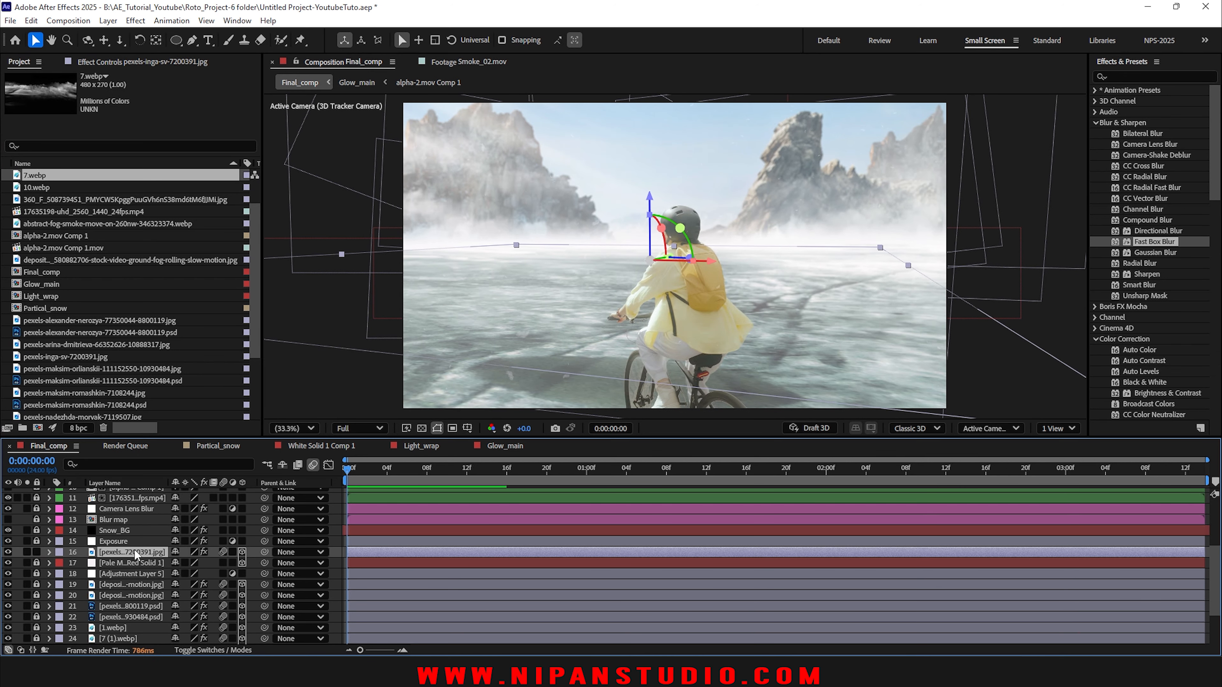
key("ctrl+d")
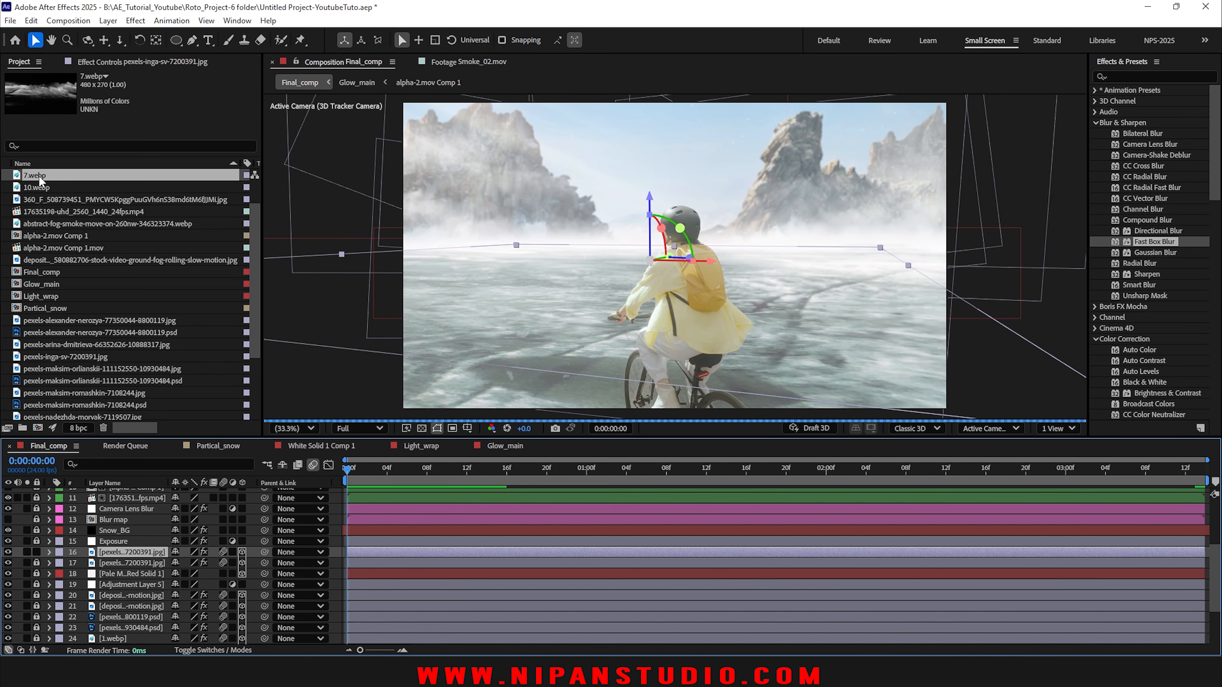
left_click_drag(41, 180, 33, 551)
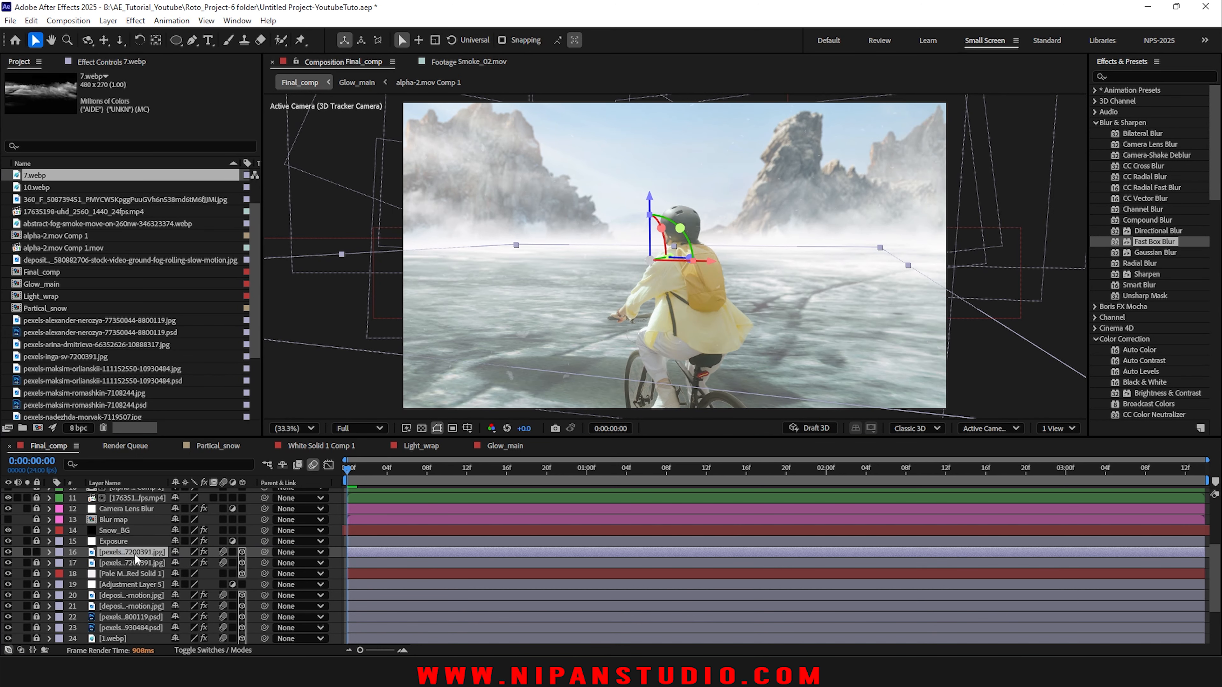
Step: Isolate the 7.webp layer and delete its Motion Tile, Exposure and Color Balance effects
left_click(27, 553)
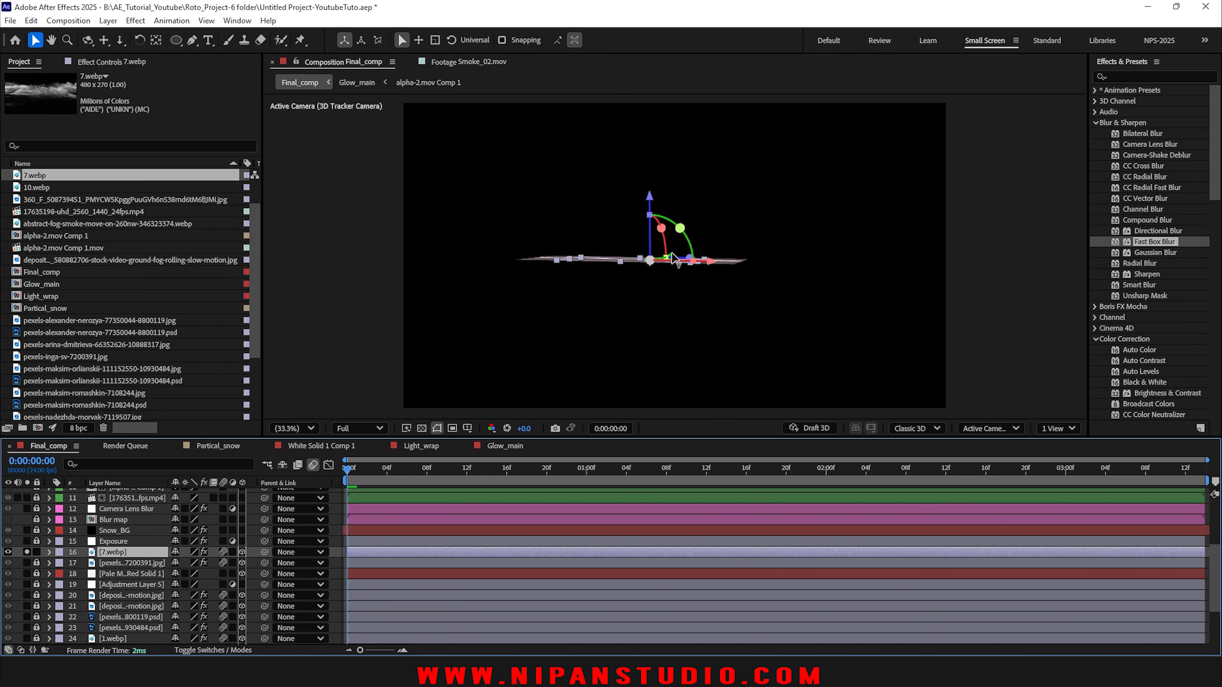
left_click(102, 62)
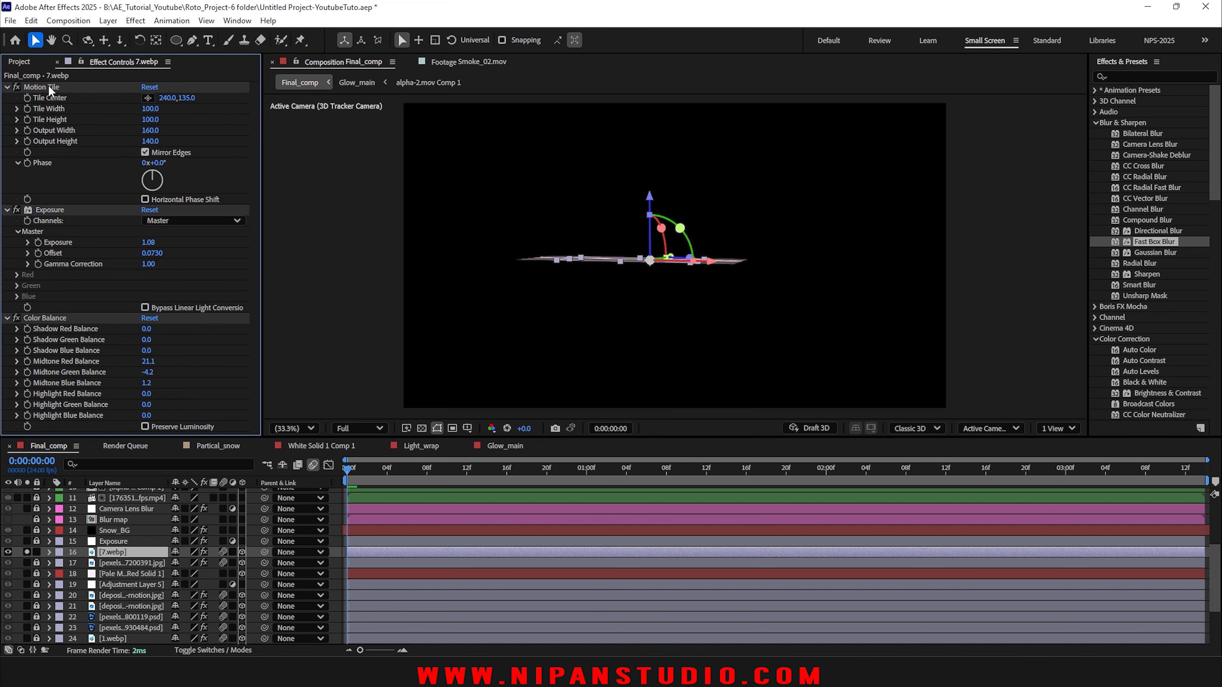
left_click(43, 87)
key("Delete")
left_click(48, 88)
key("Delete")
key("Delete")
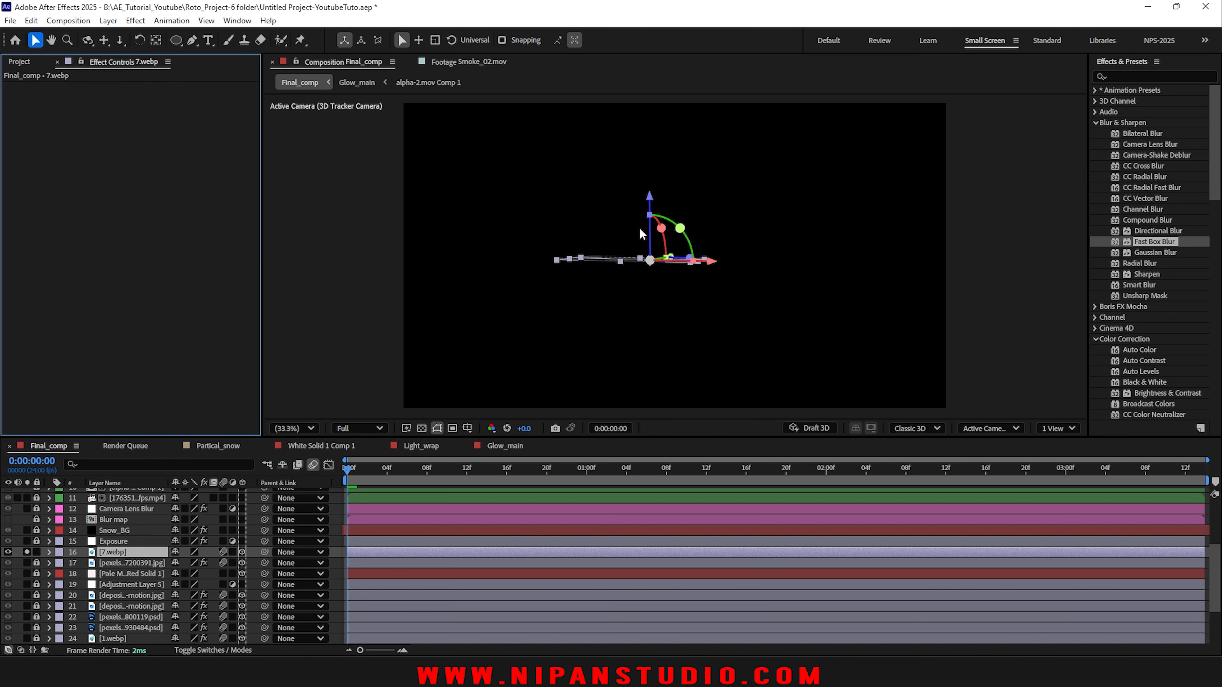
key("a")
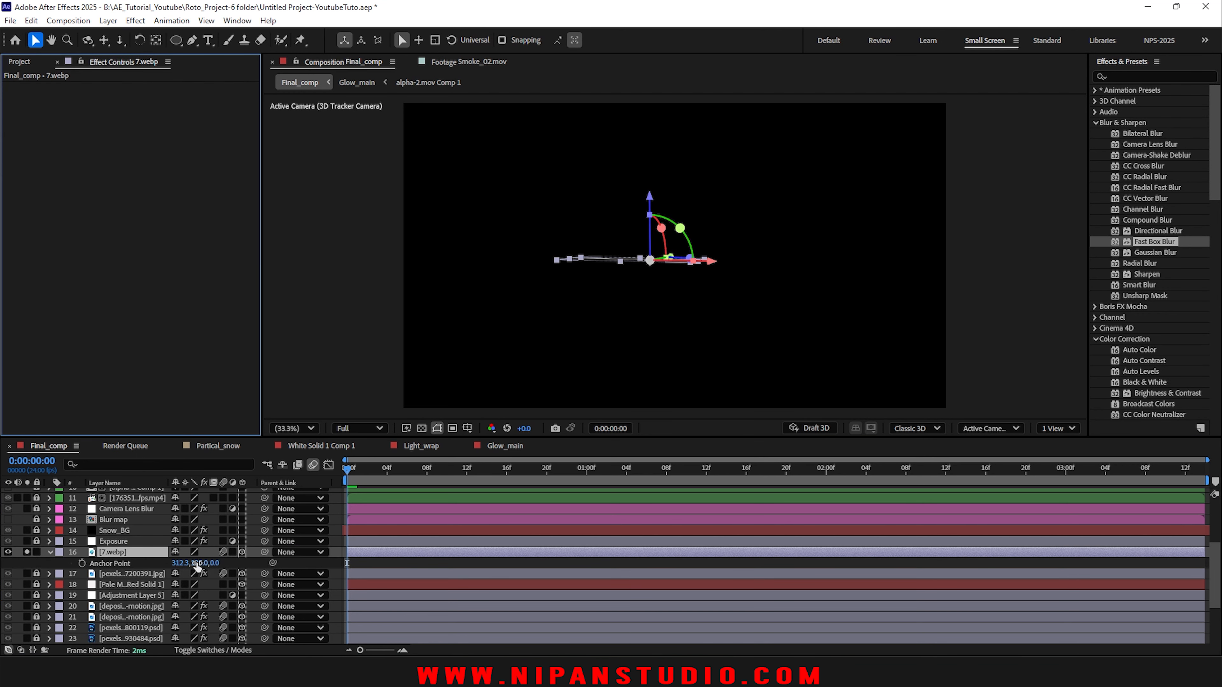
left_click_drag(197, 564, 264, 568)
key("ctrl+z")
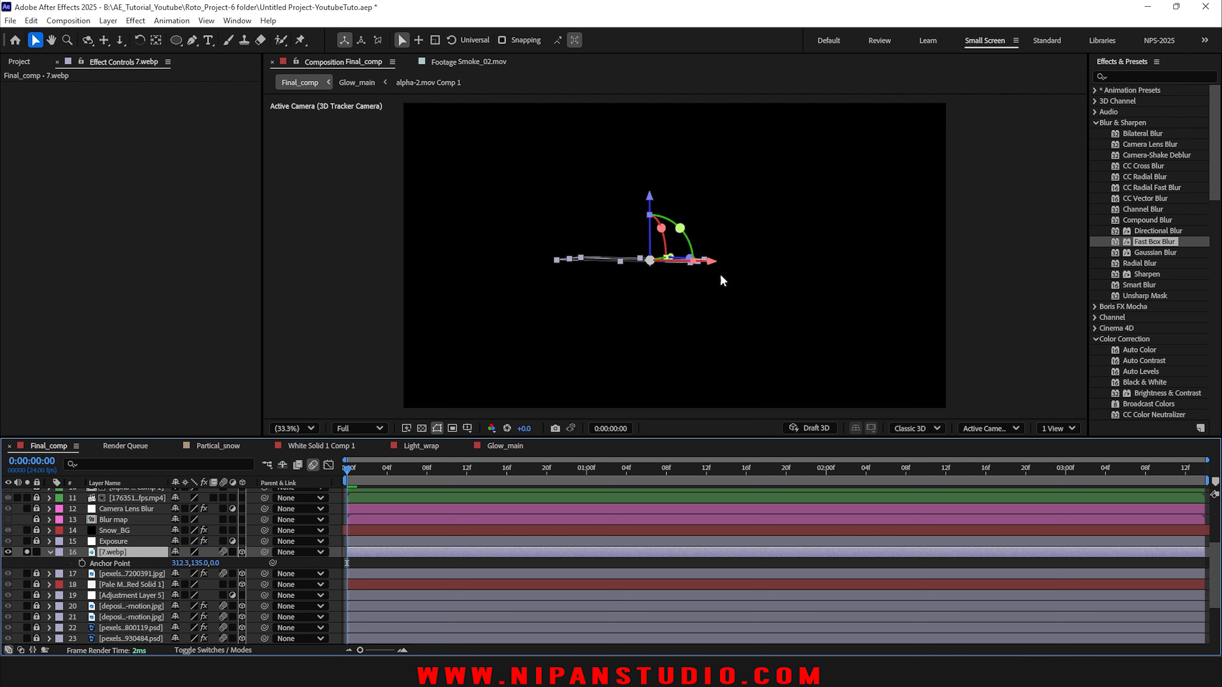
left_click(51, 552)
Step: Move the 7.webp fog plane toward the camera on the left, and tilt it slightly about its X axis at 0:00:01:13
left_click_drag(670, 257, 515, 322)
left_click_drag(575, 276, 606, 265)
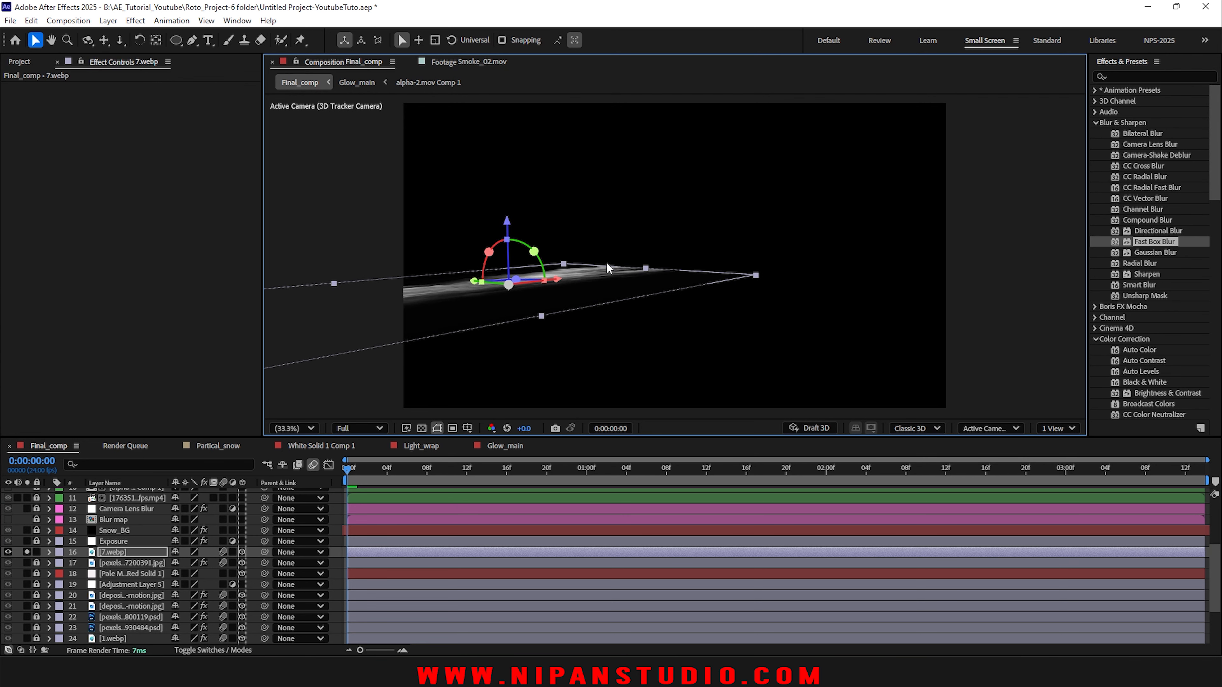
left_click_drag(428, 468, 716, 470)
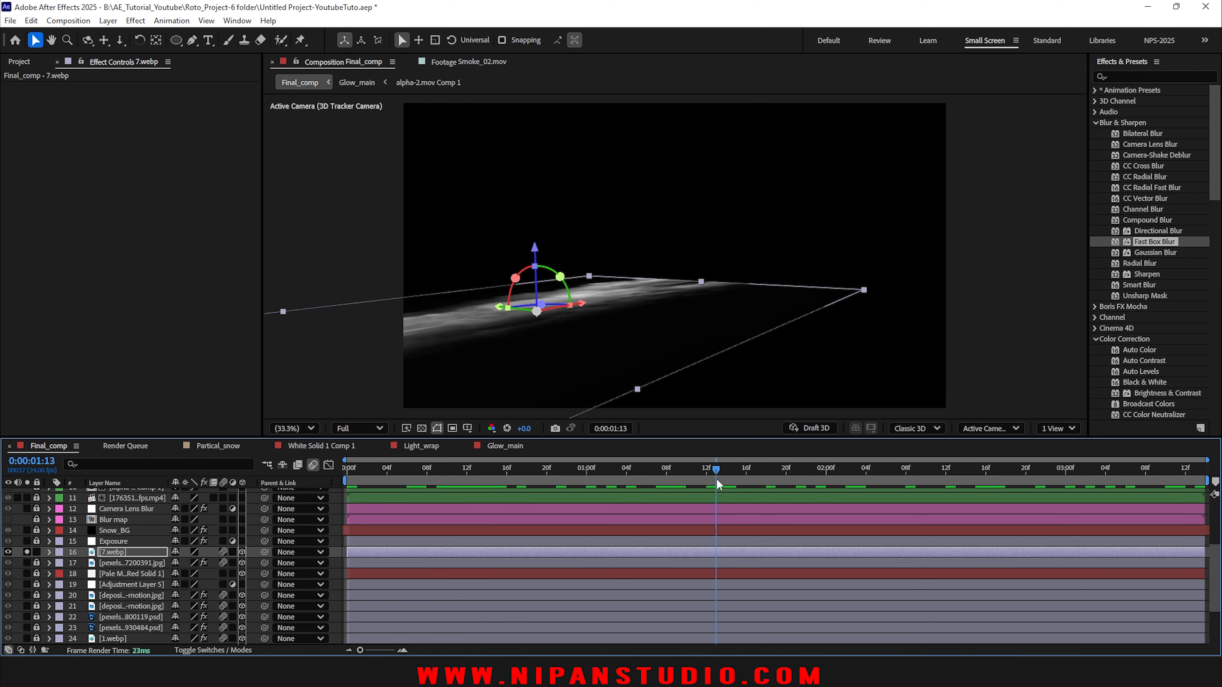
mouse_move(515, 279)
left_mouse_down()
mouse_move(528, 266)
mouse_move(522, 279)
left_mouse_up()
Step: Apply the Set Matte effect to the 7.webp layer and use Luminance for the matte
scroll(1107, 164, "down", 5)
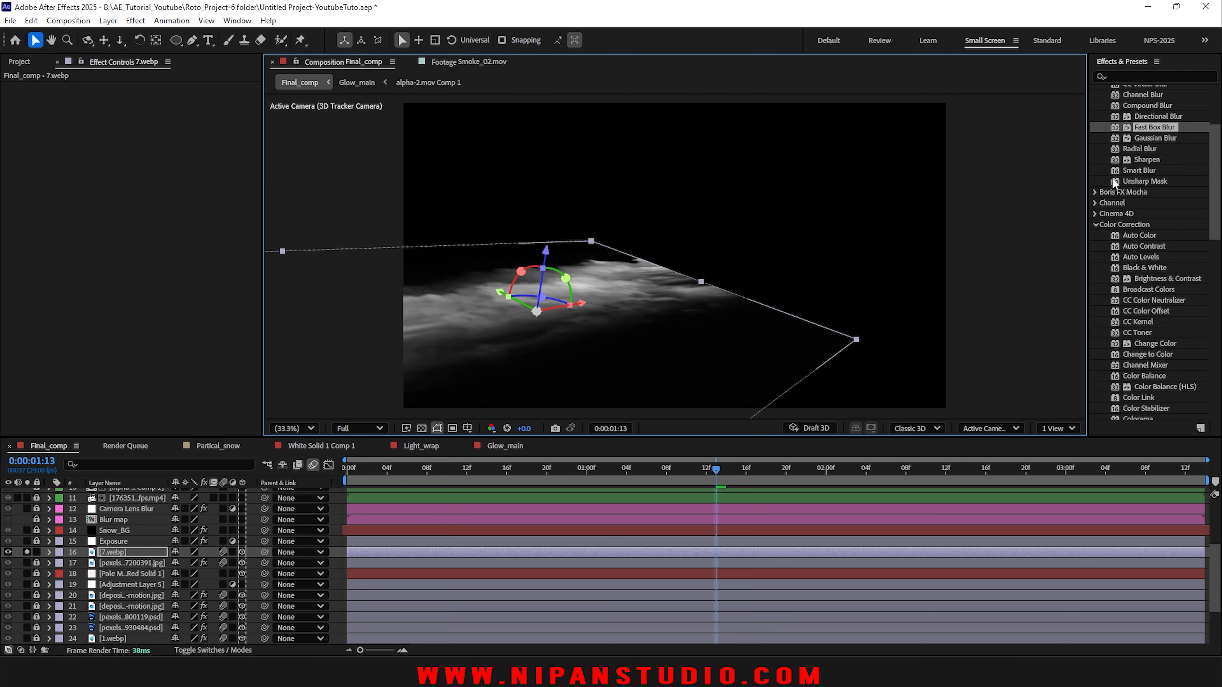
left_click(1095, 203)
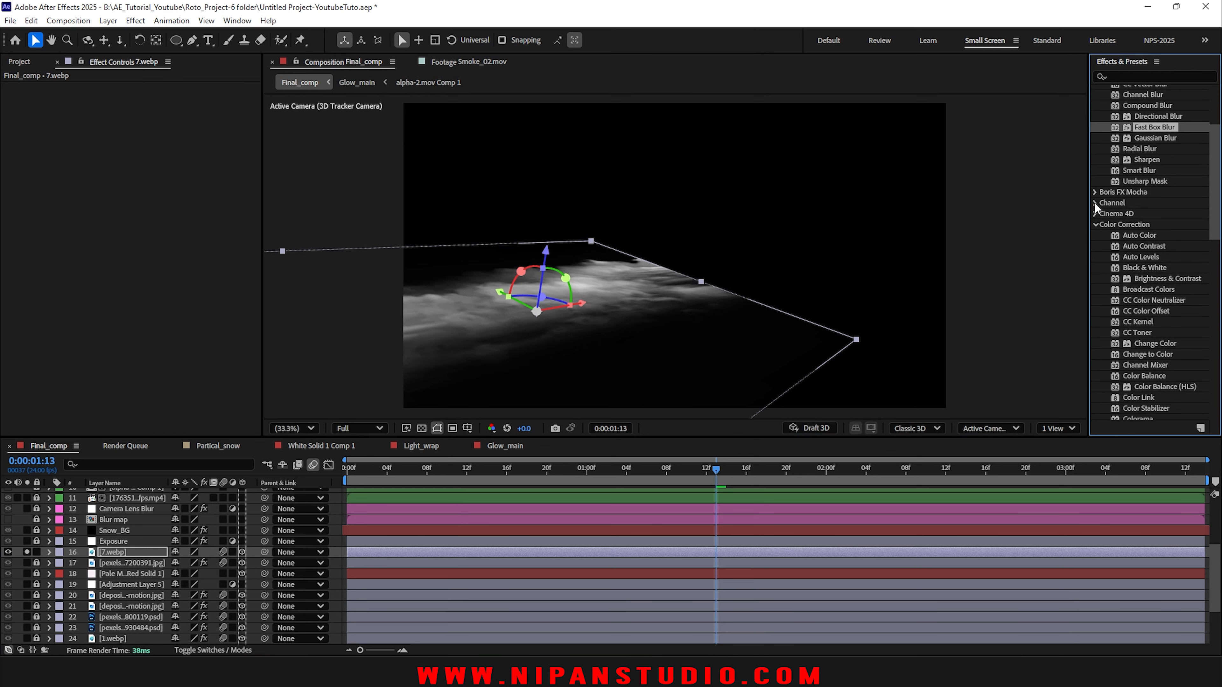
left_click_drag(1151, 319, 680, 554)
left_click(187, 109)
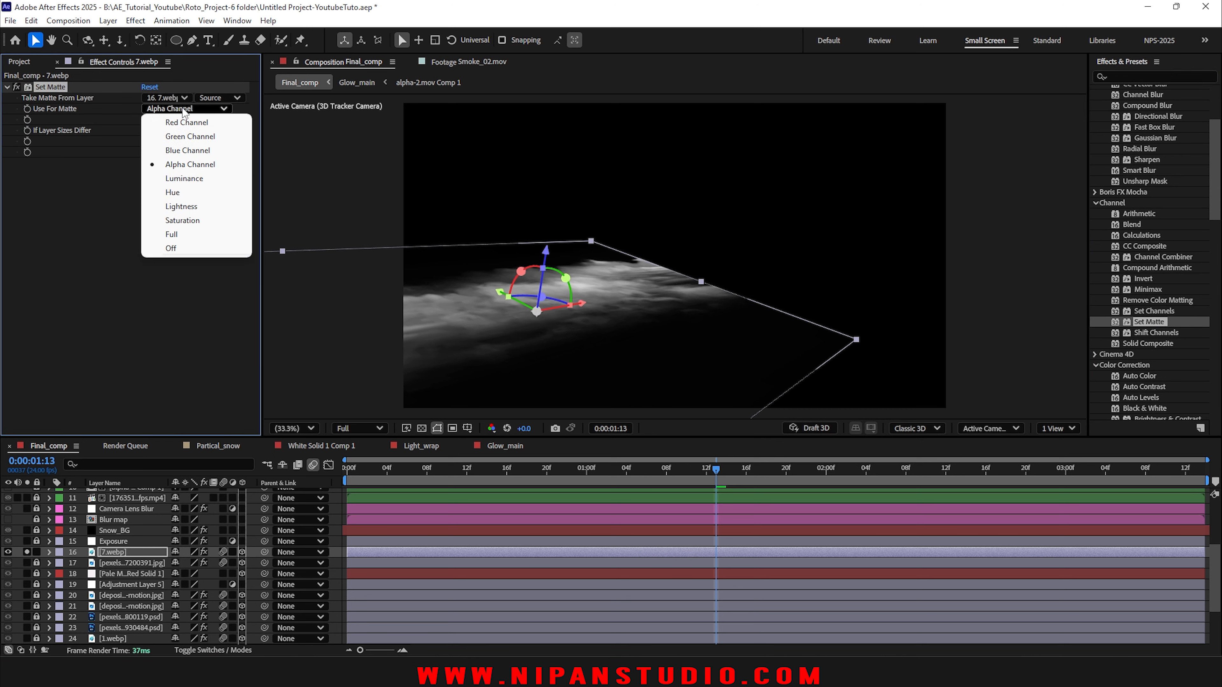
left_click(183, 179)
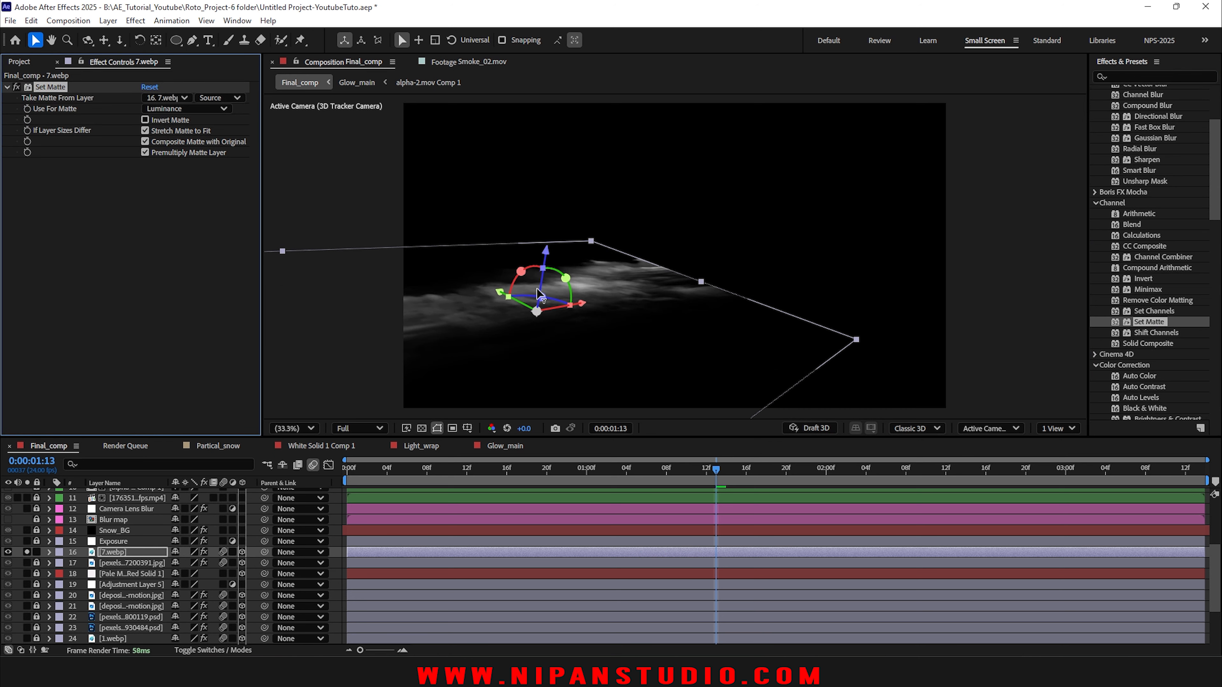
Step: Add a full-layer elliptical mask to 7.webp with 105-pixel feather and -64-pixel expansion, and lock the mask
left_click(185, 42)
left_click(216, 71)
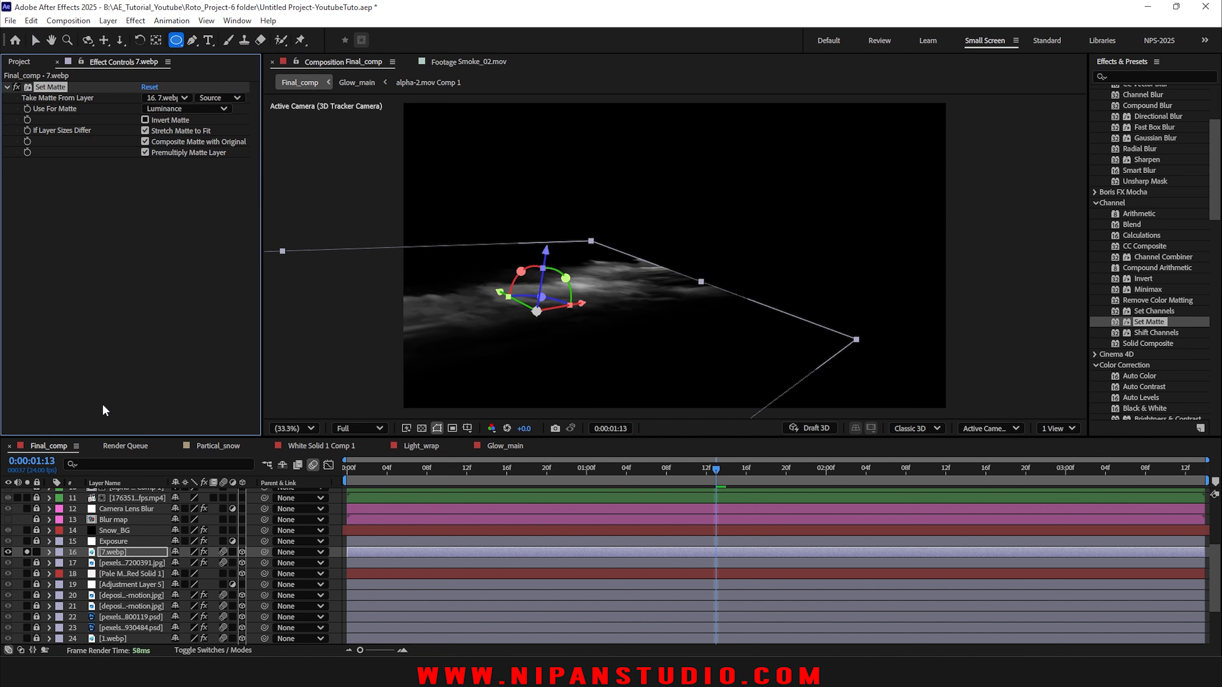
double_click(176, 40)
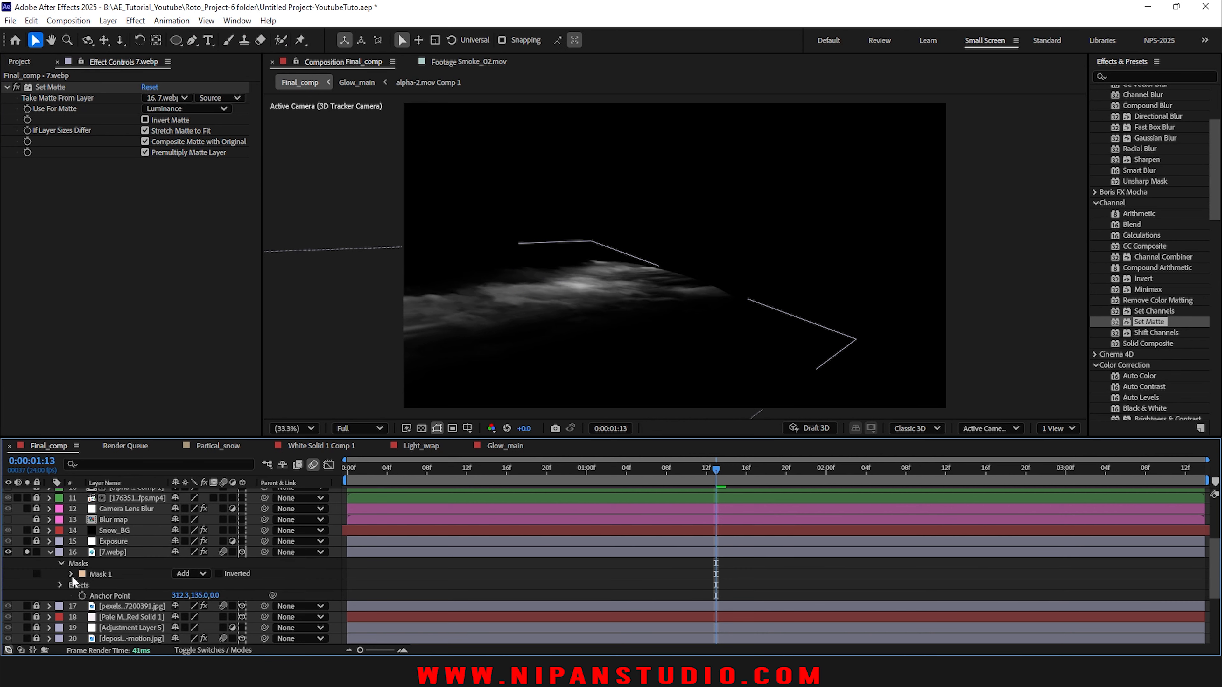
left_click(71, 574)
left_click_drag(190, 595, 137, 618)
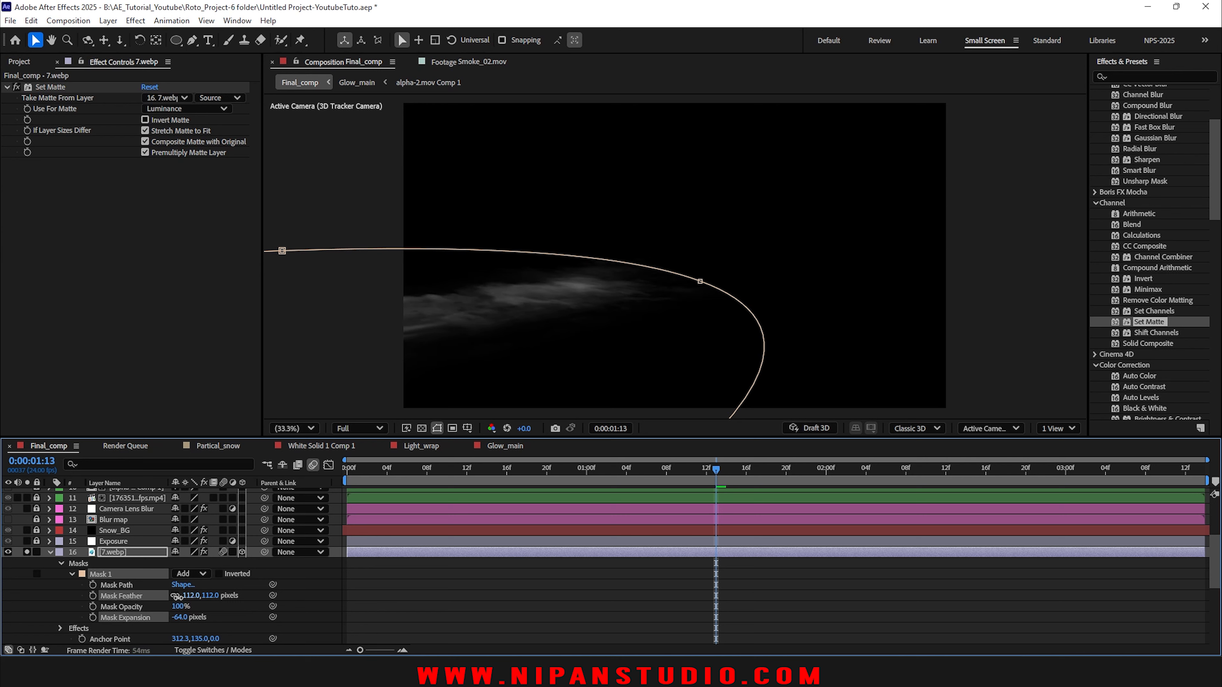
left_click(37, 573)
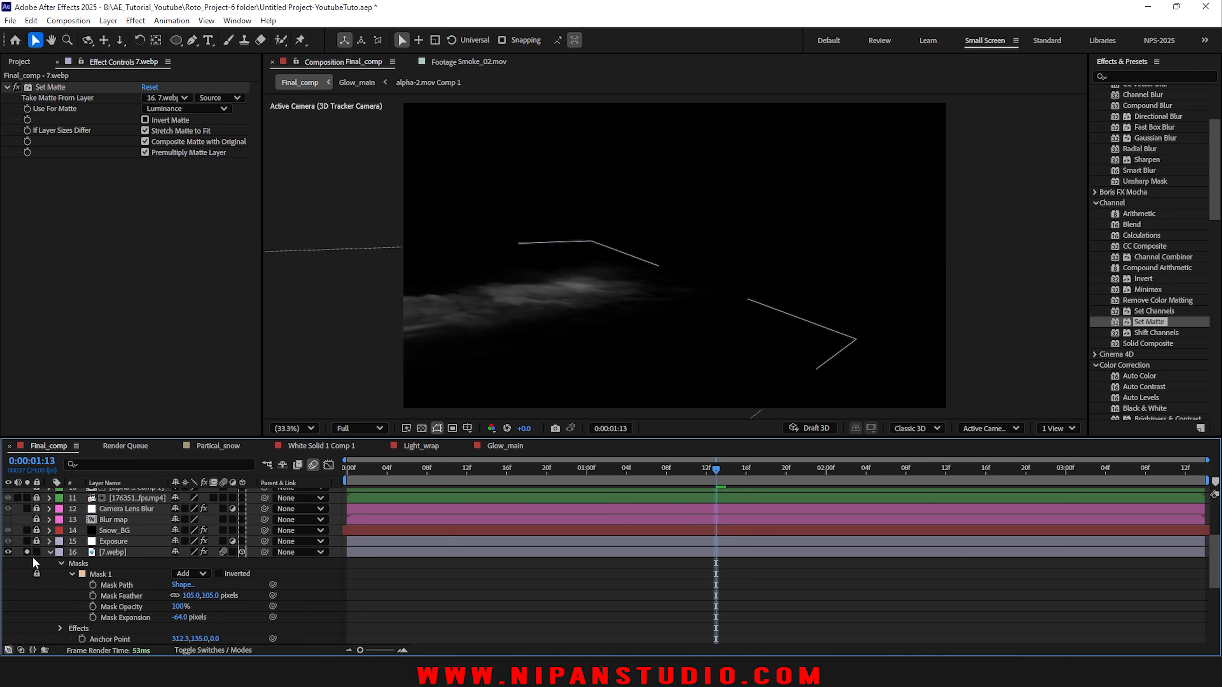
left_click(50, 552)
Step: Apply Tritone to the 7.webp layer with white highlights and pale grey midtones and shadows
left_click(115, 554)
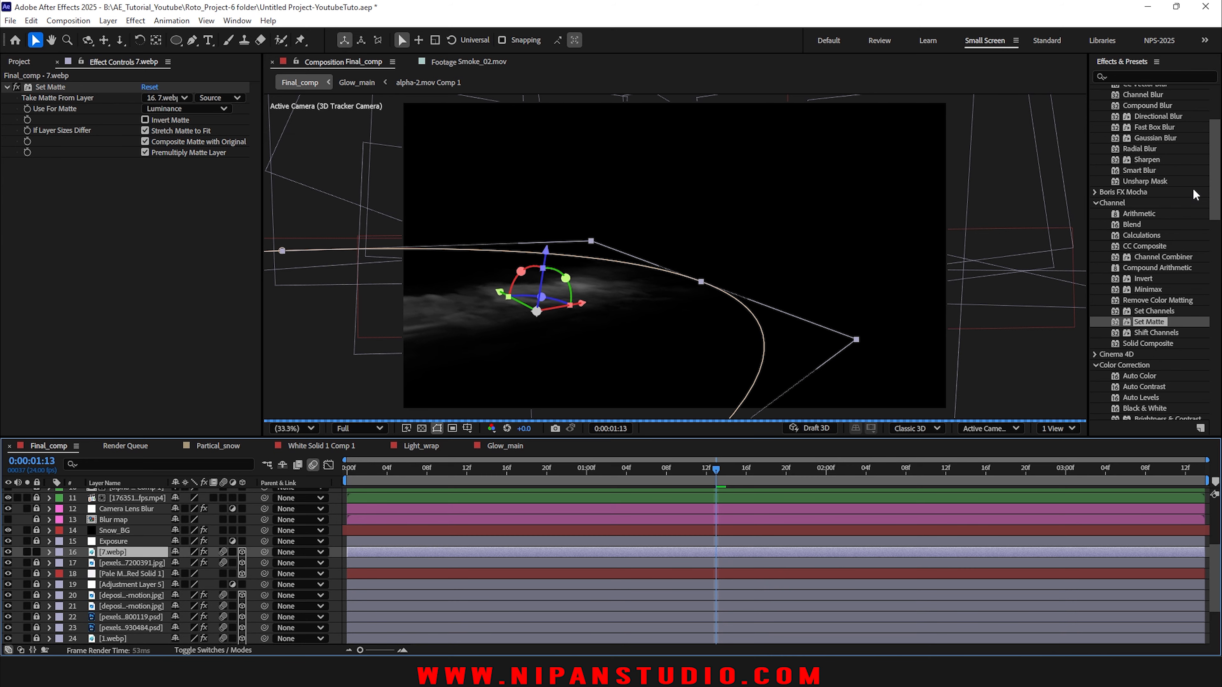
scroll(1163, 163, "up", 5)
left_click(1095, 122)
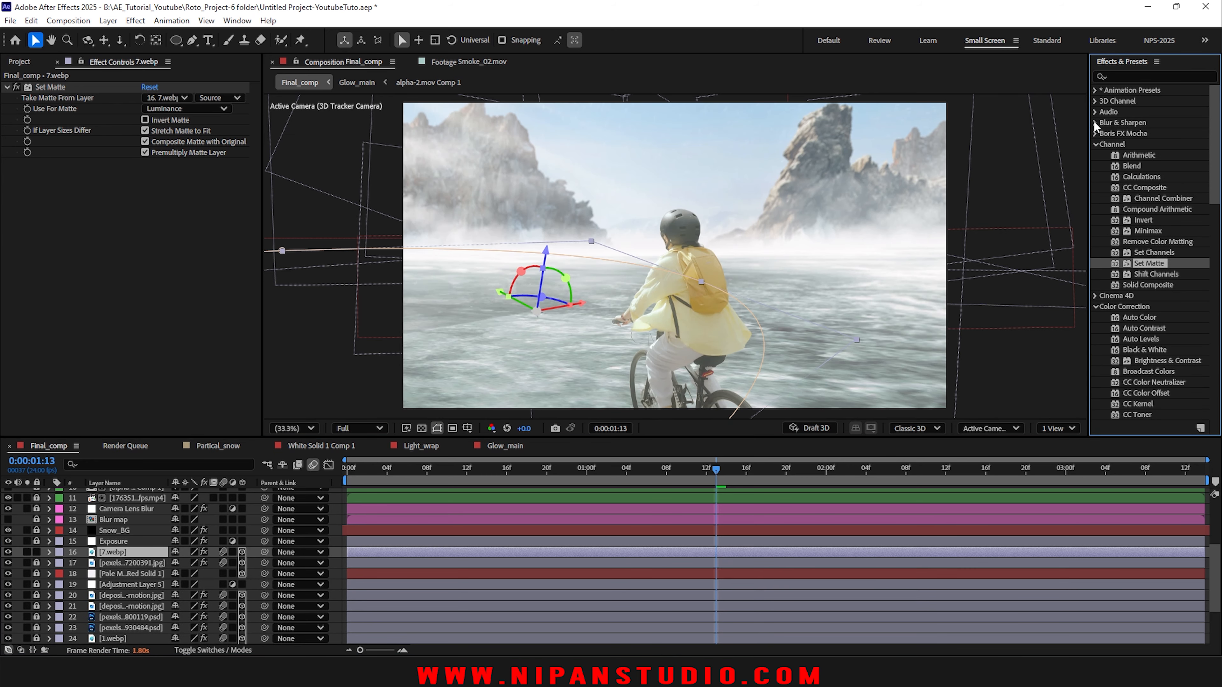
left_click(1096, 145)
scroll(1140, 196, "down", 4)
scroll(1141, 200, "down", 2)
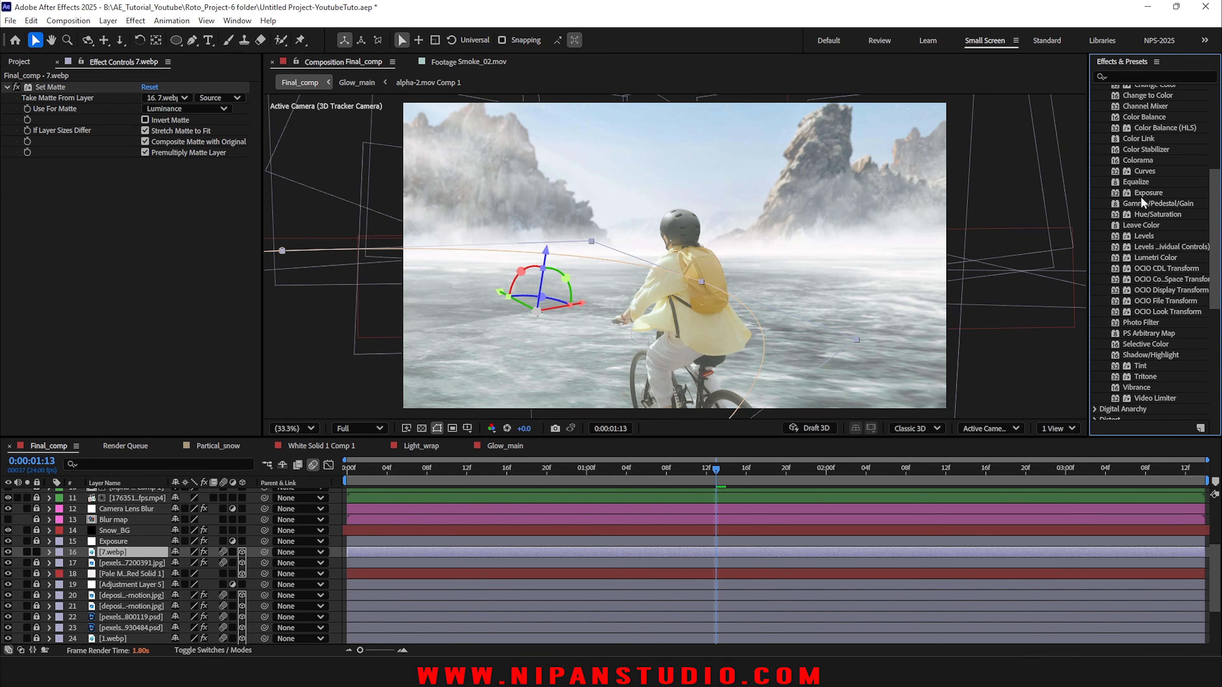
left_click_drag(1143, 374, 710, 550)
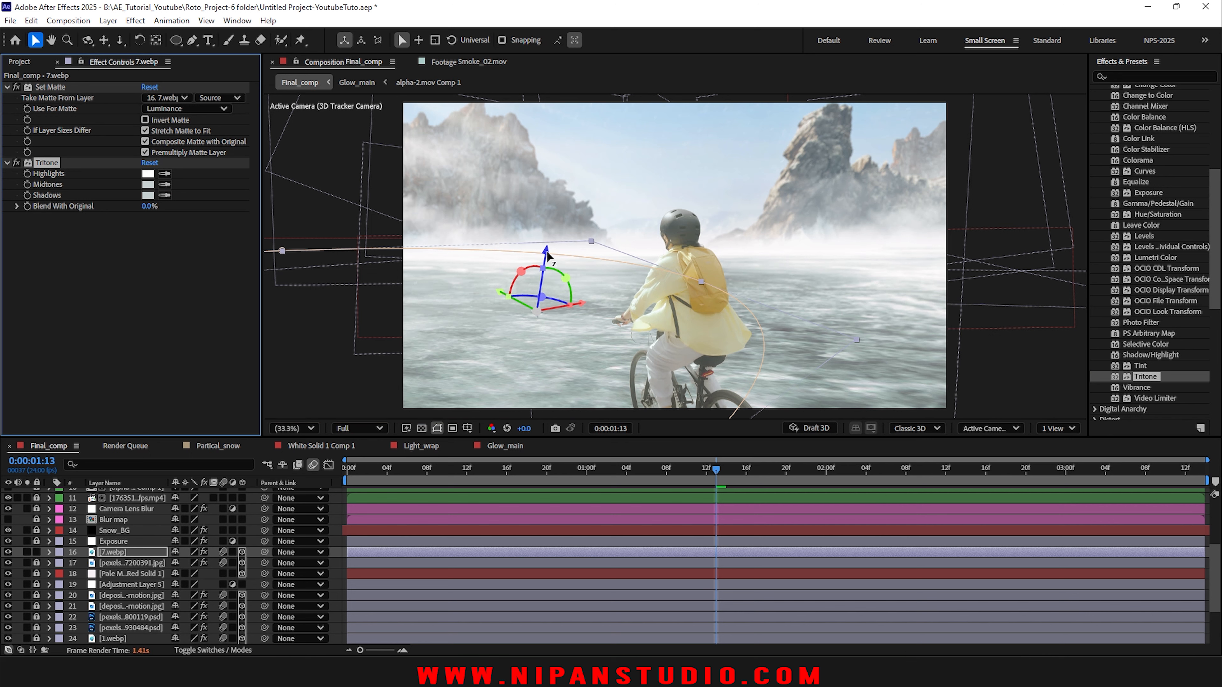
Step: Raise the 7.webp fog plane slightly along Z, soloing it with the 7200391.jpg ground and the 176351 rider footage
left_click_drag(547, 251, 550, 242)
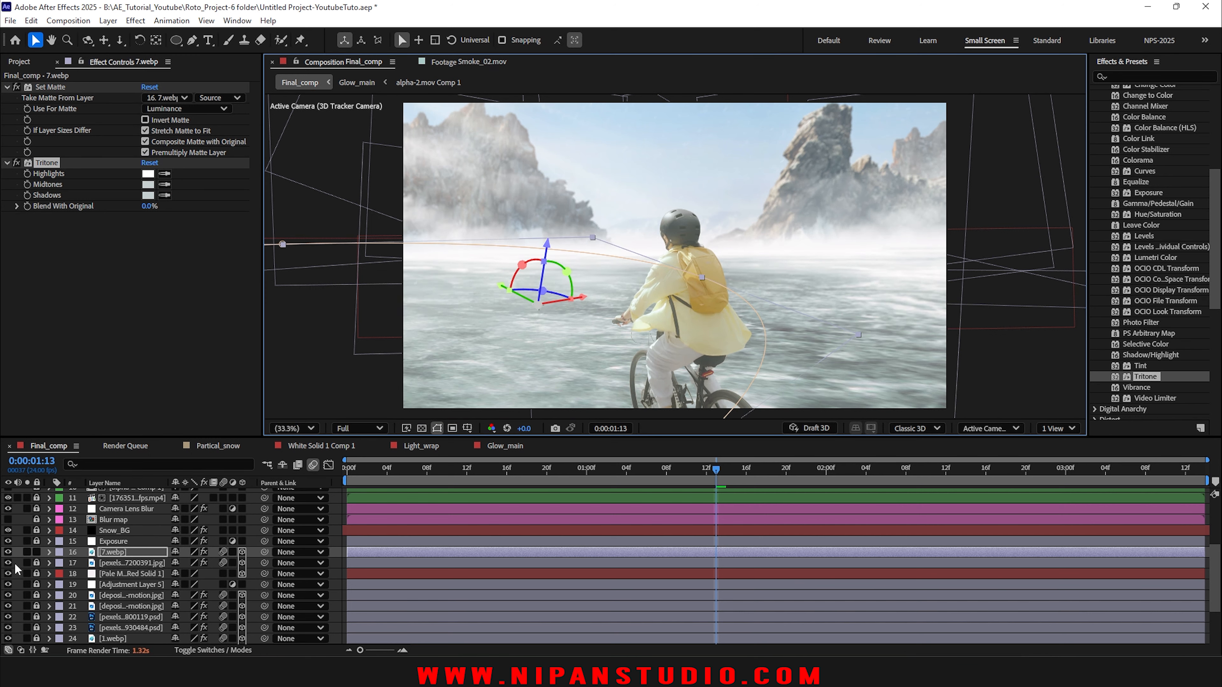
left_click_drag(28, 563, 27, 551)
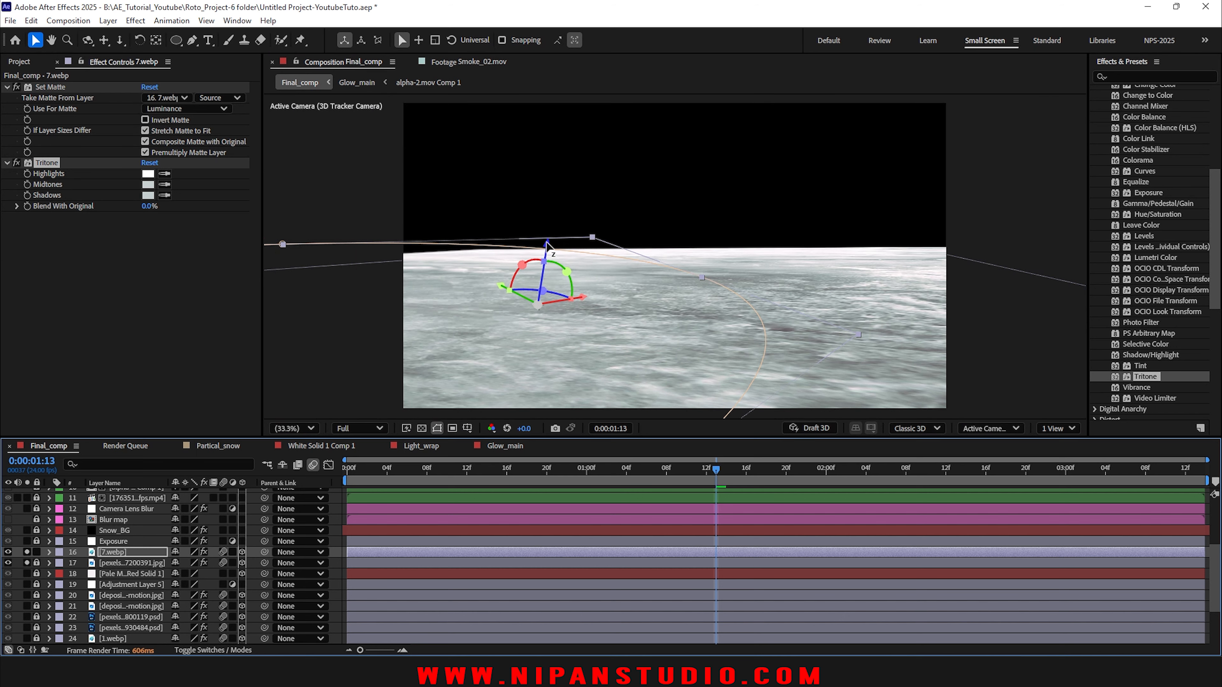
left_click_drag(547, 245, 549, 240)
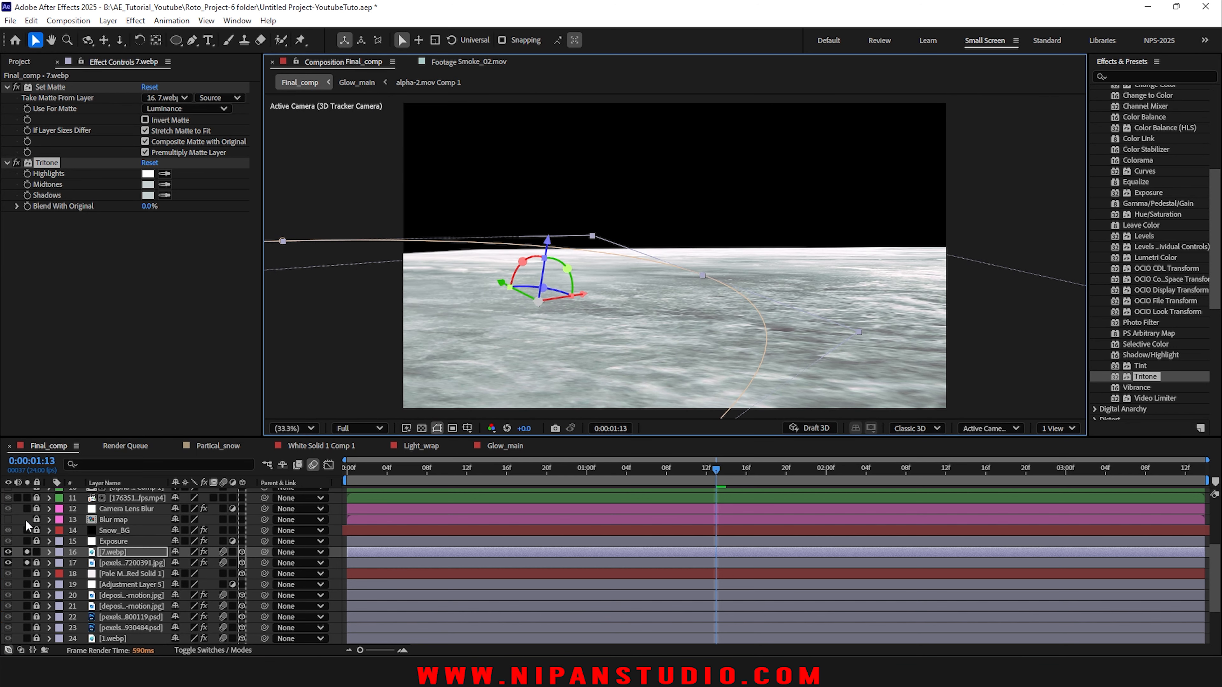
scroll(29, 534, "up", 2)
left_click(27, 541)
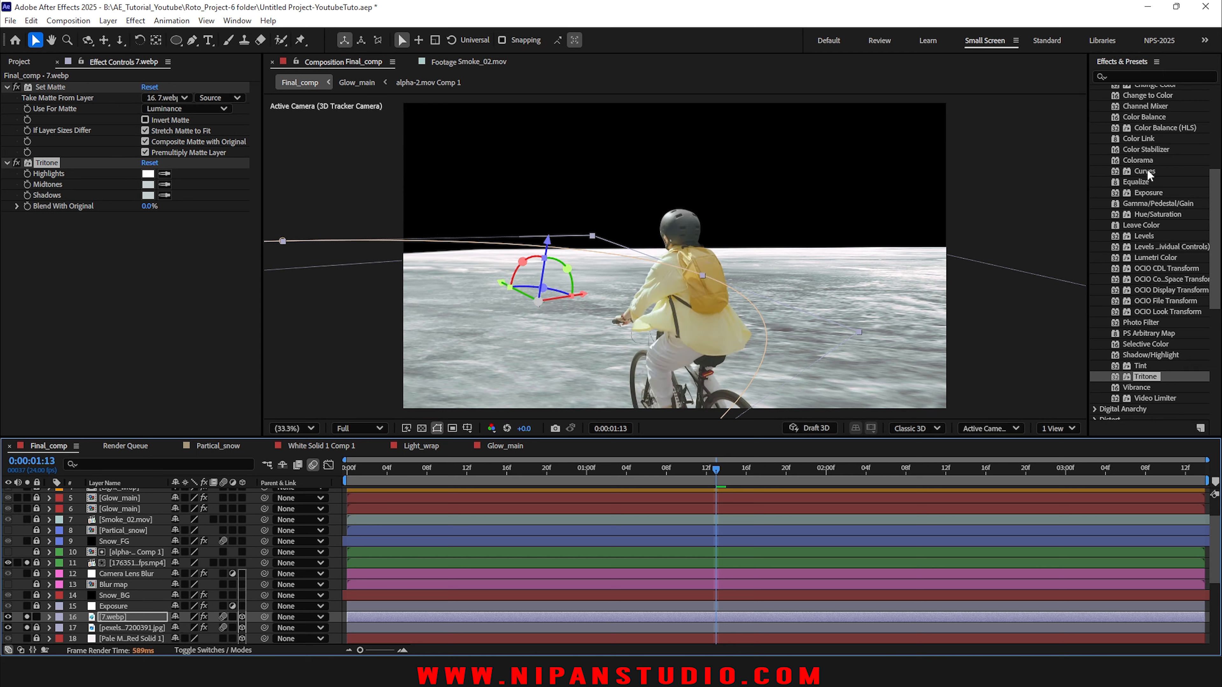
Step: Add Curves above Tritone on 7.webp and bend the Alpha channel curve strongly upward to thicken the fog
left_click_drag(1147, 173, 129, 617)
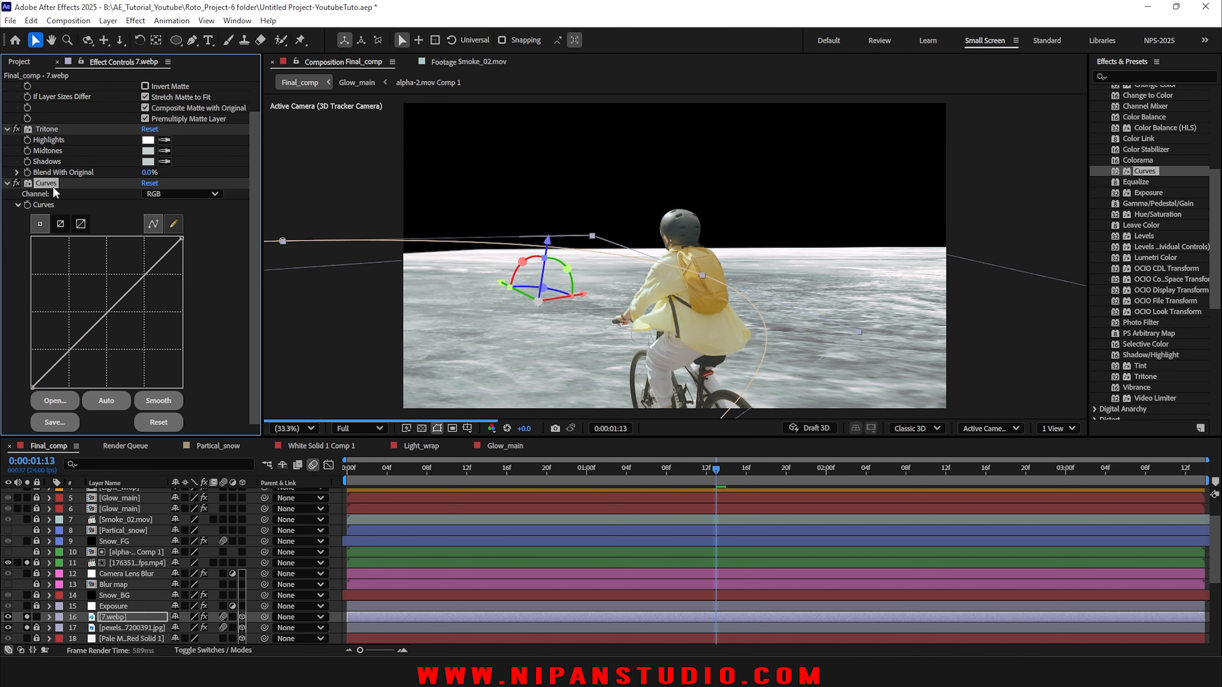
left_click_drag(54, 188, 49, 127)
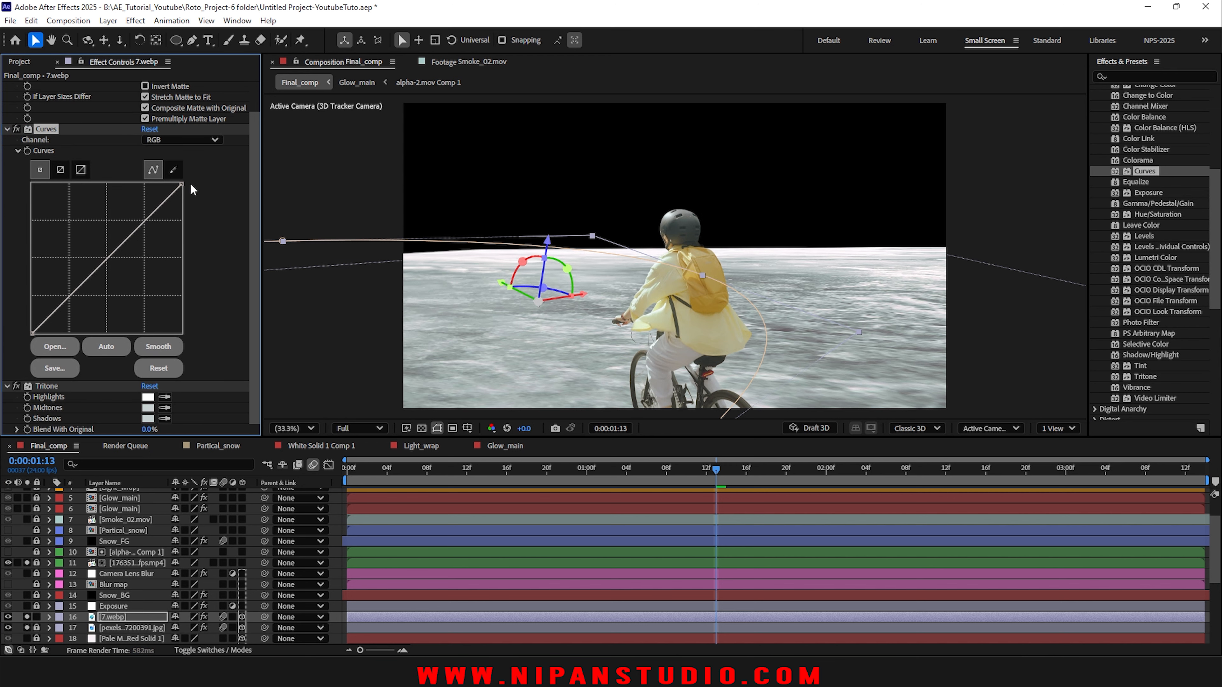
left_click(185, 143)
left_click(180, 210)
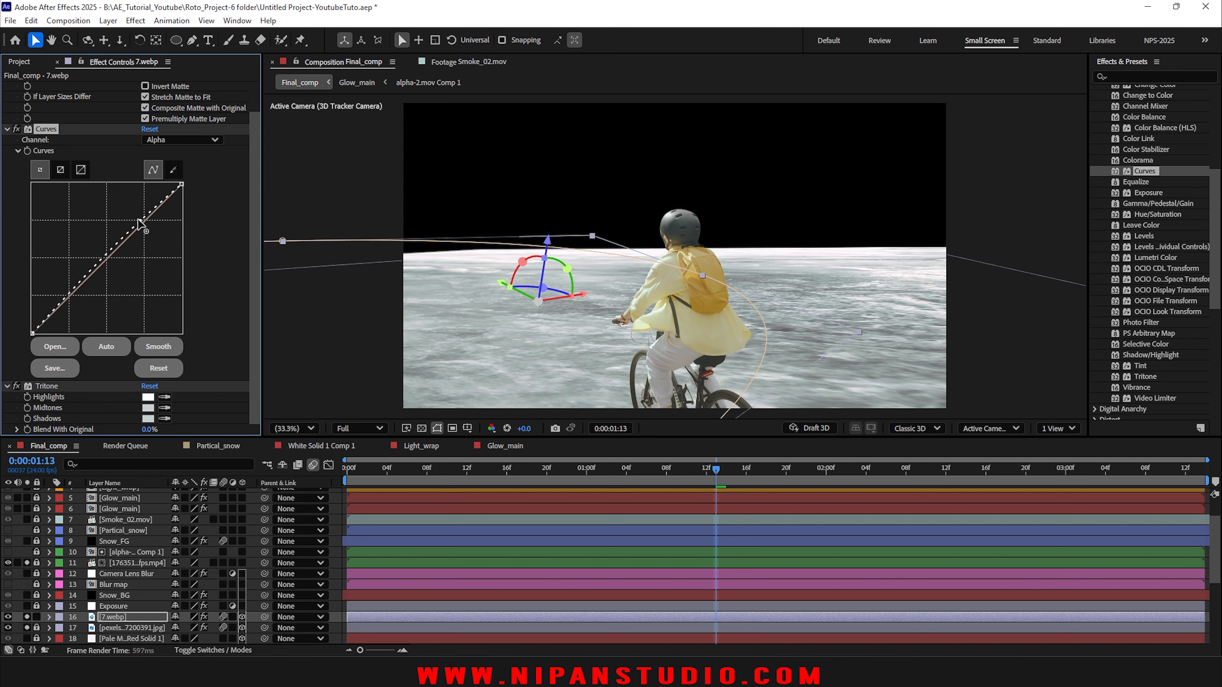
left_click_drag(139, 222, 103, 200)
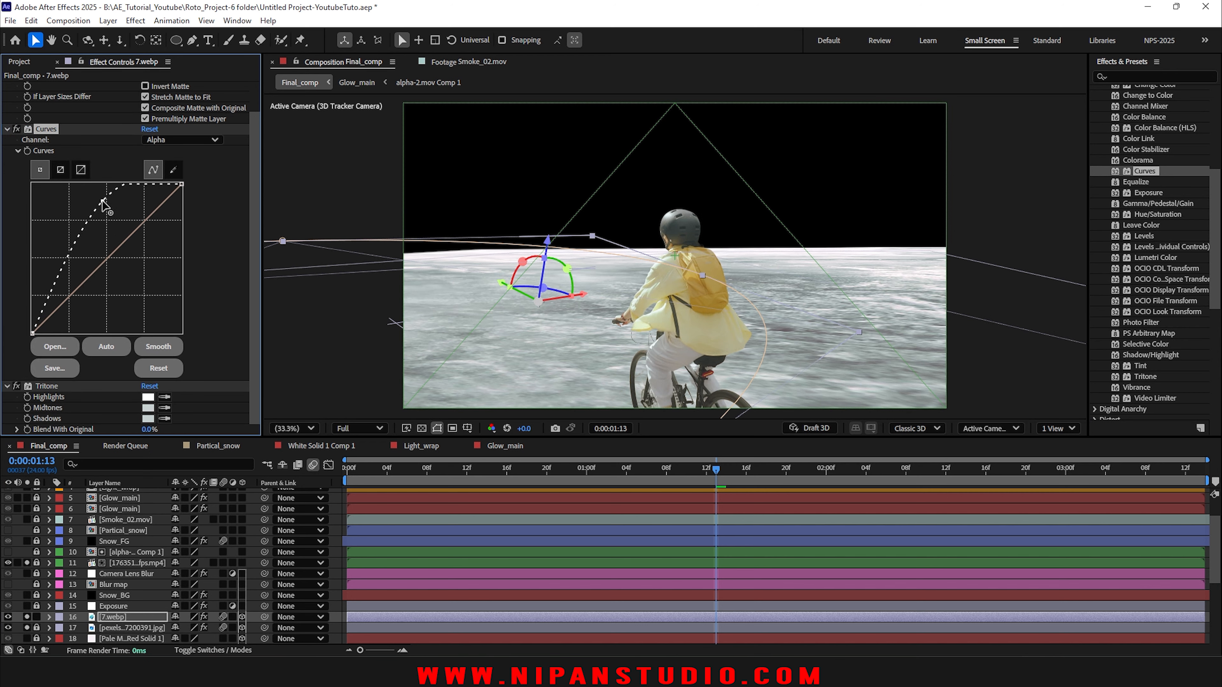
key("t")
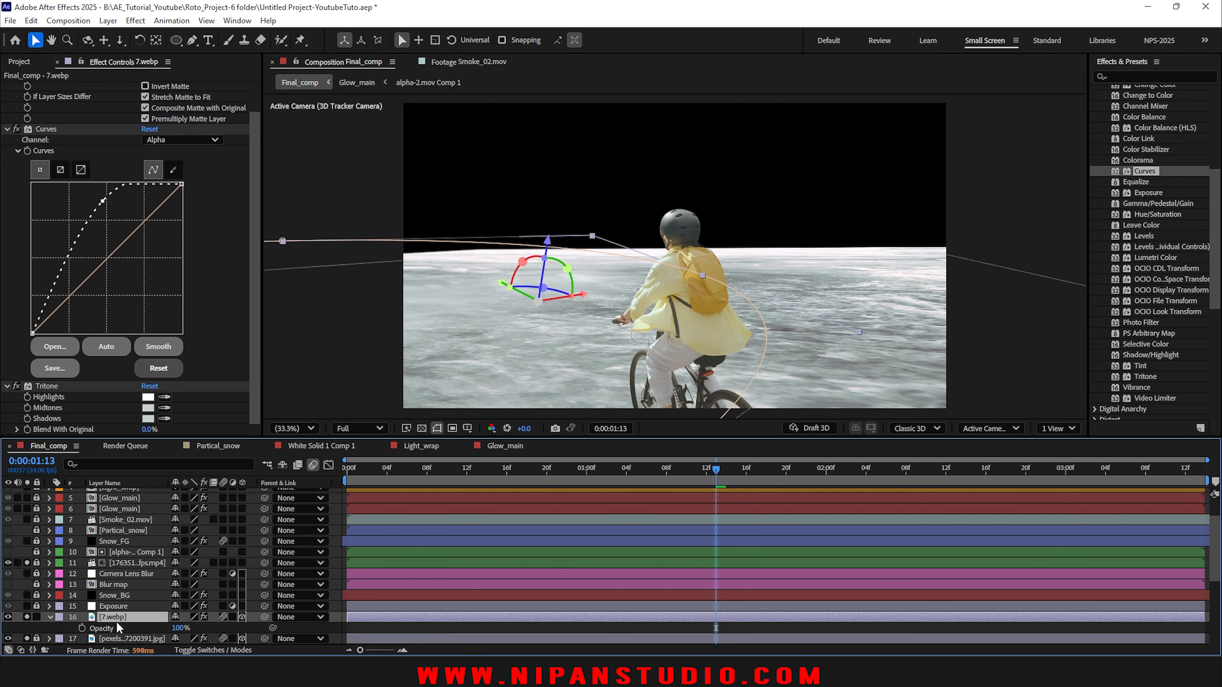
key("t")
Step: Preview the fog over the ground and check its placement late in the shot and at the first frame
key("space")
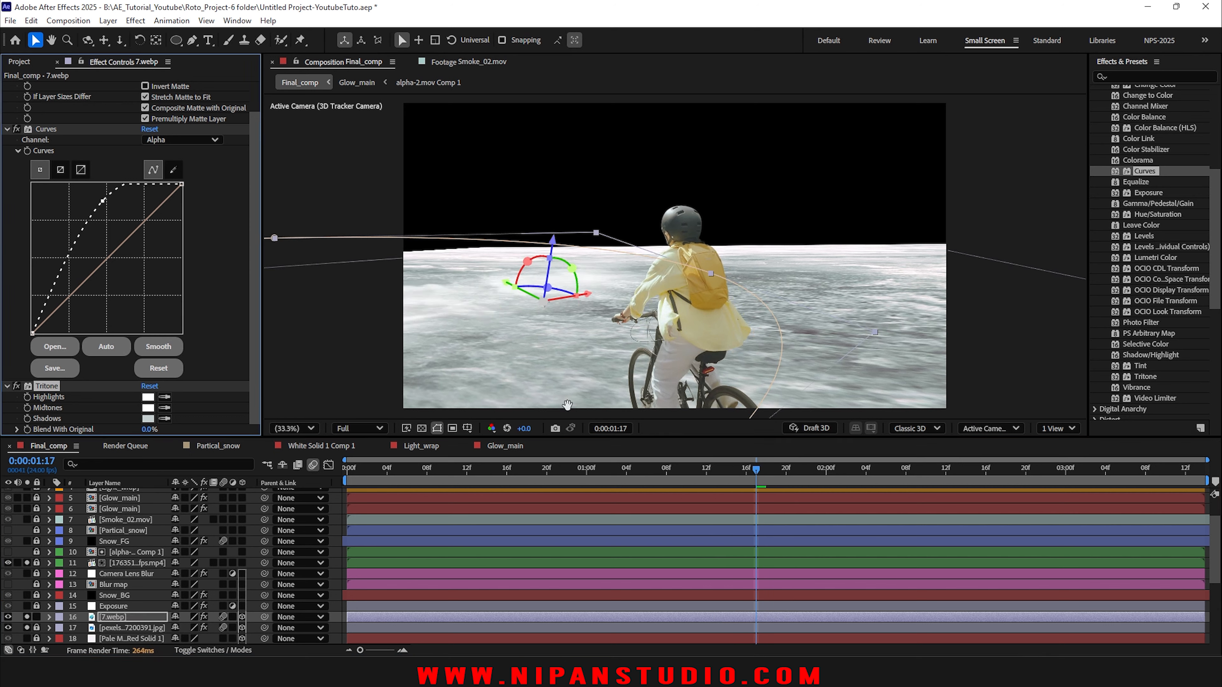
key("space")
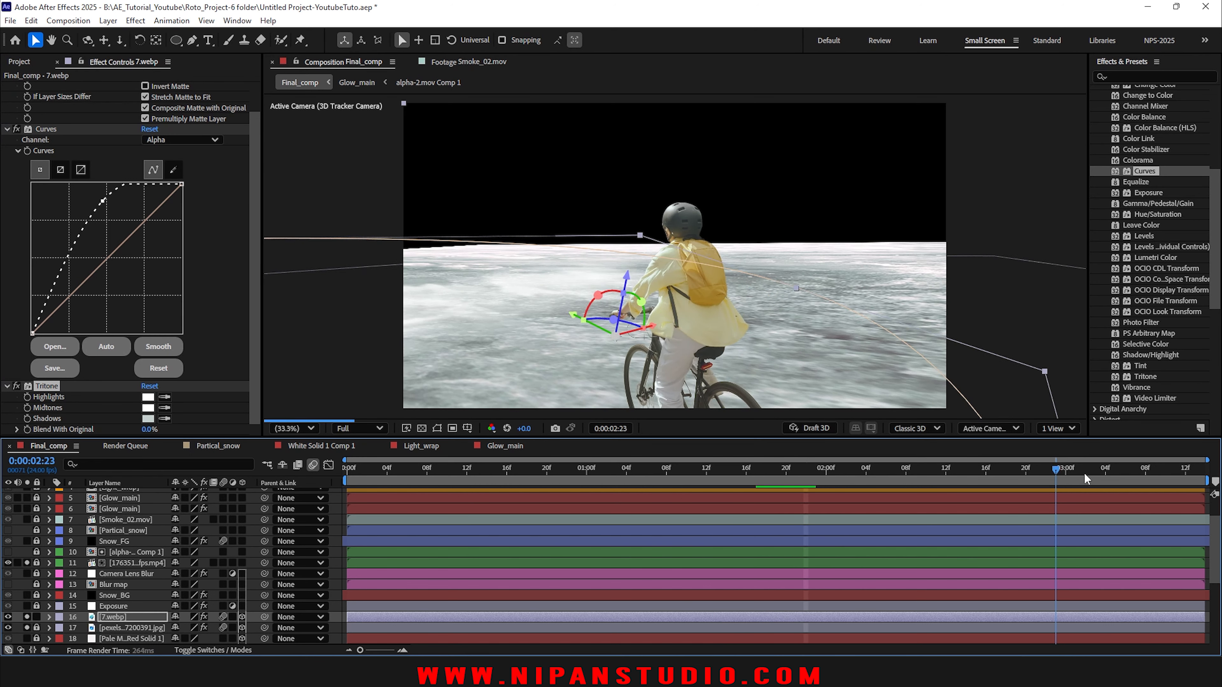
key("space")
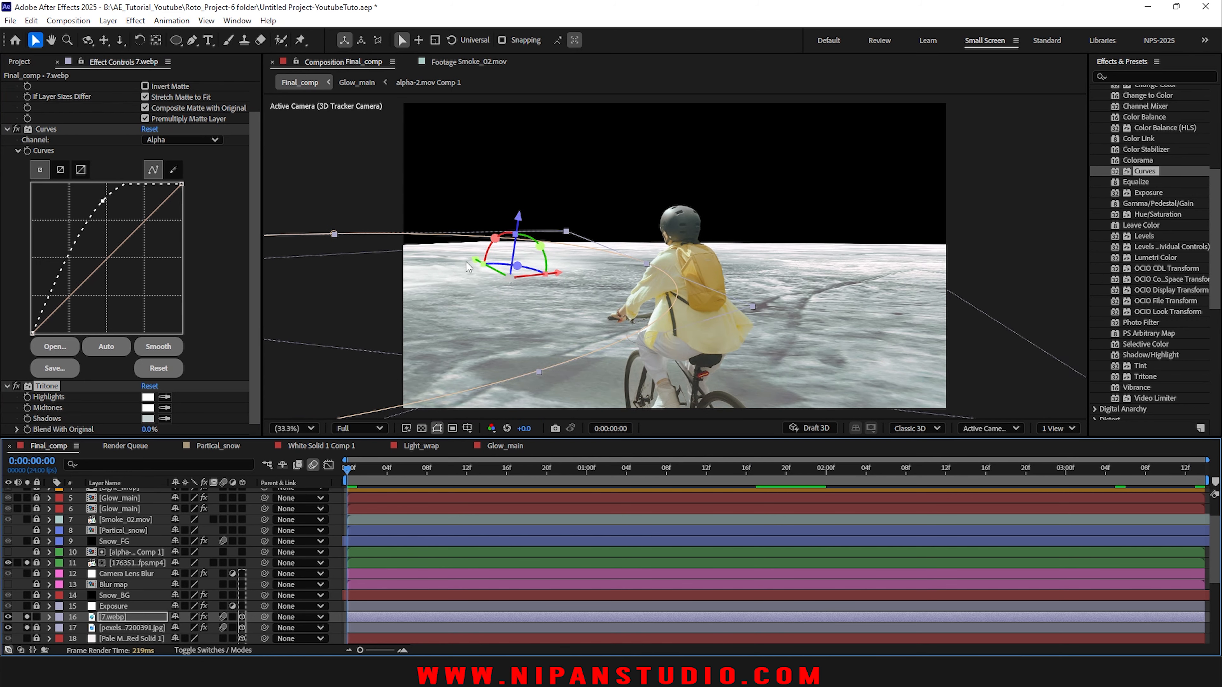
Step: At 0:00:00:00, move the 7.webp fog plane toward the camera along Y and raise it along Z
left_click_drag(466, 262, 555, 321)
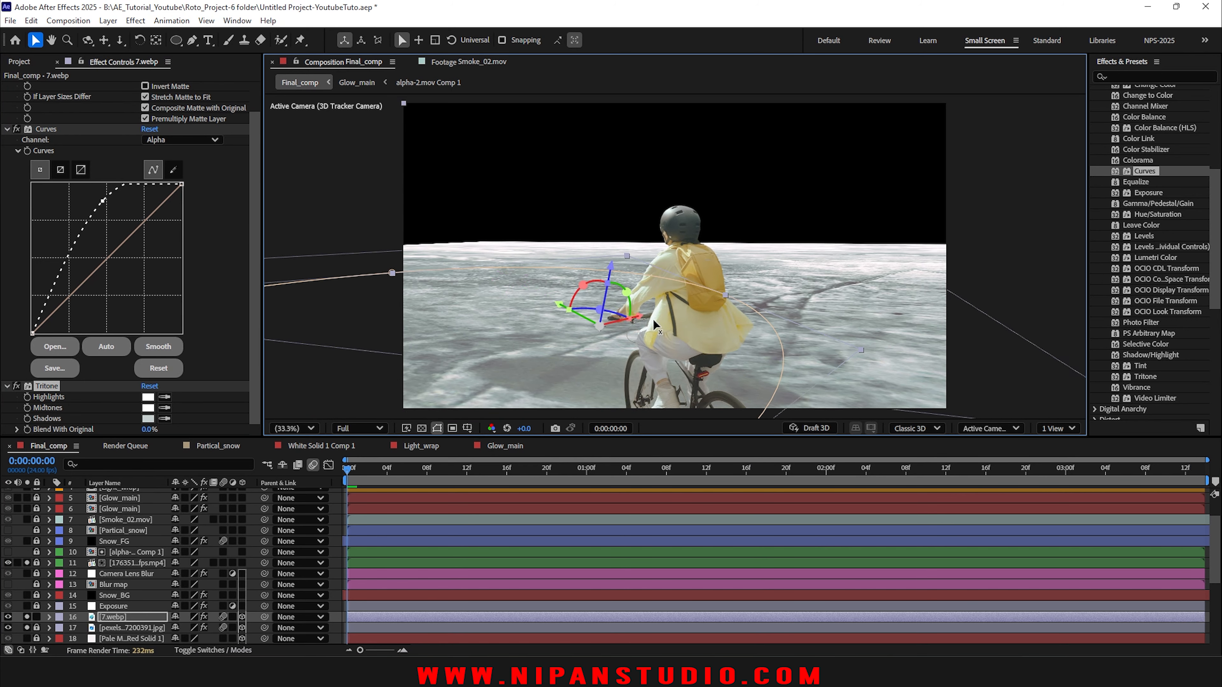
key("ctrl+z")
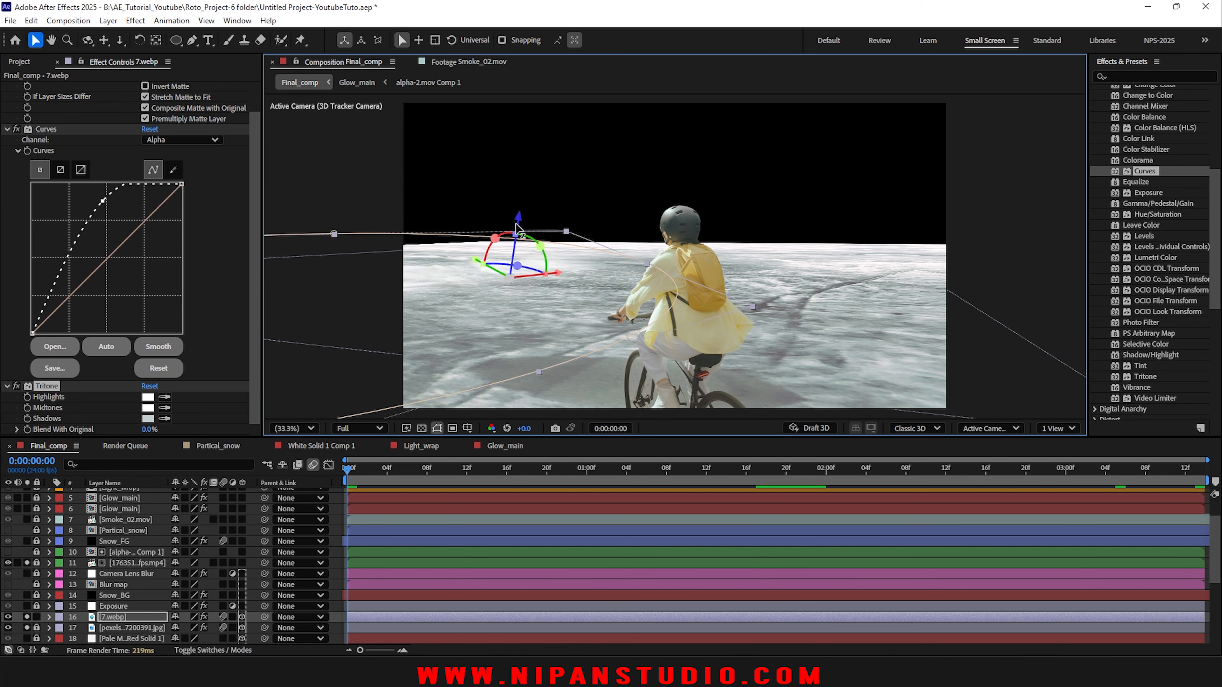
left_click_drag(520, 223, 521, 212)
left_click_drag(484, 257, 554, 310)
left_click_drag(628, 247, 630, 222)
key("space")
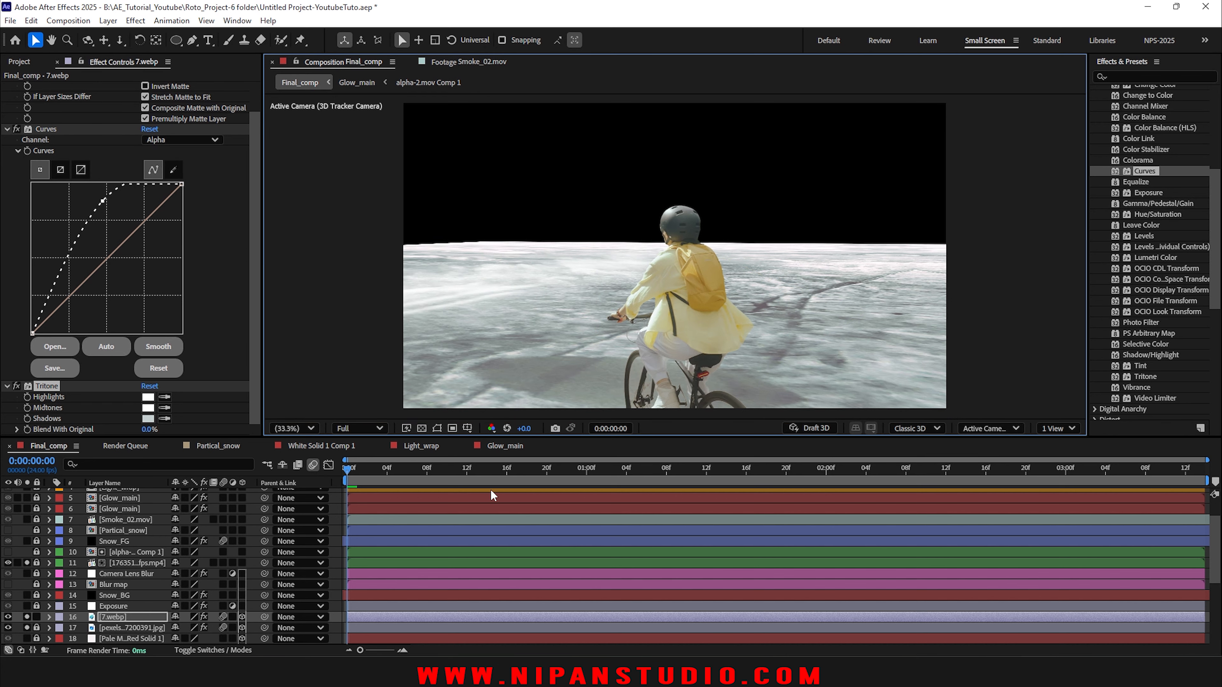
Step: At 0:00:01:14, bring the 7.webp fog plane closer to the camera, shift it left, and preview the motion
left_click_drag(519, 477, 1195, 475)
left_click(726, 475)
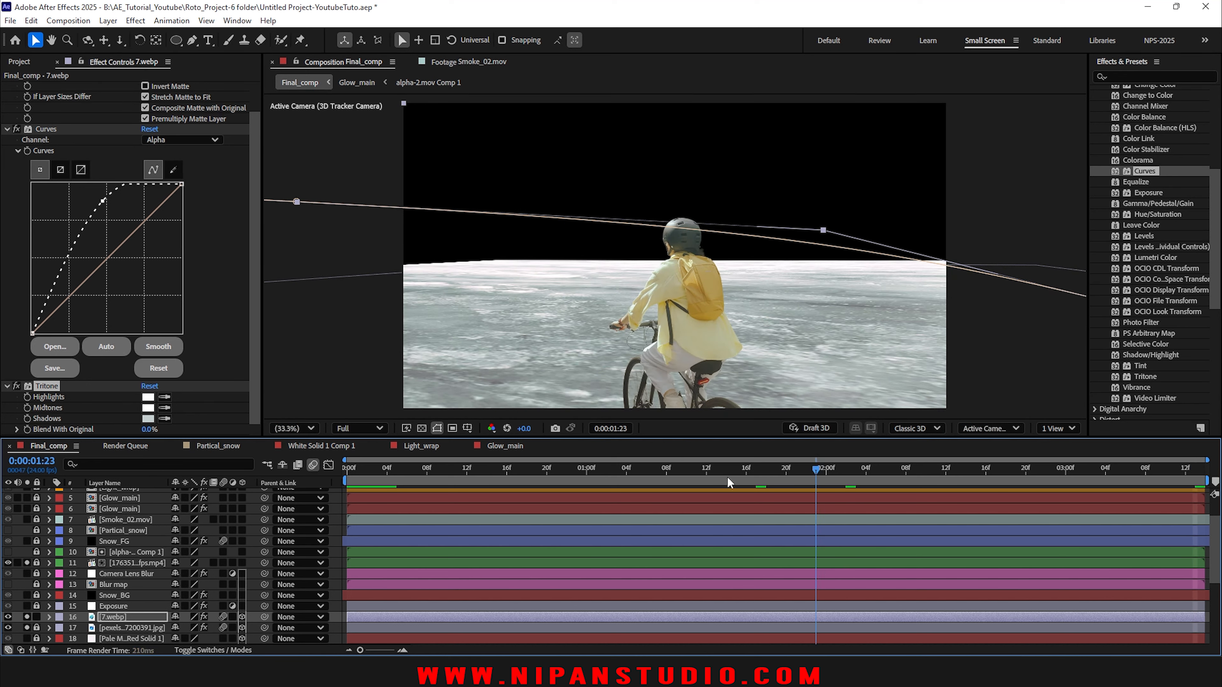
left_click_drag(367, 225, 391, 251)
left_click_drag(841, 273, 801, 292)
key("space")
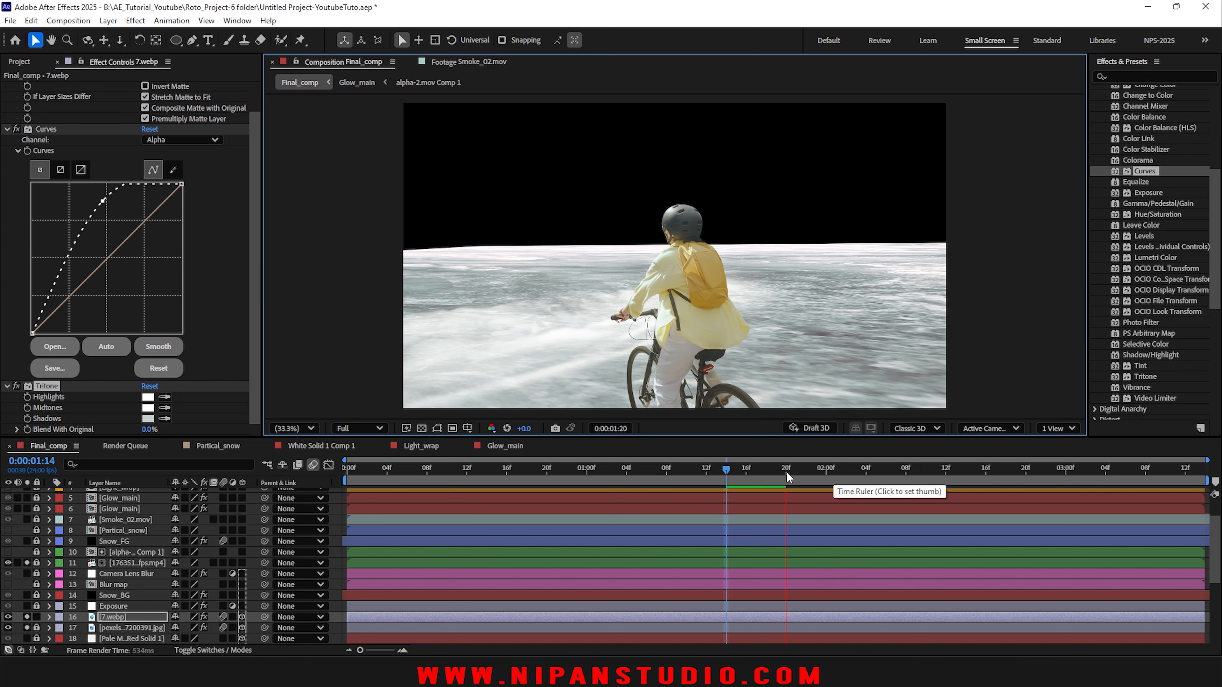
Step: At 0:00:01:03, move the 7.webp fog plane further toward the camera and raise it slightly
left_click_drag(877, 473, 616, 474)
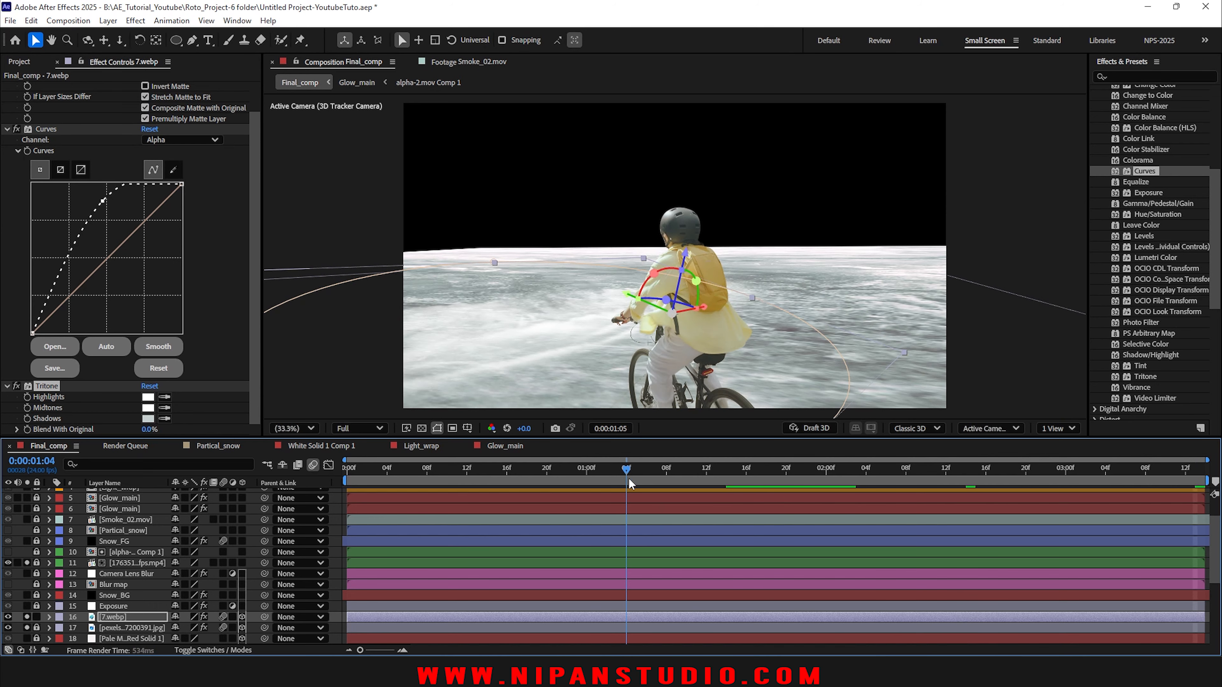
left_click_drag(620, 293, 660, 331)
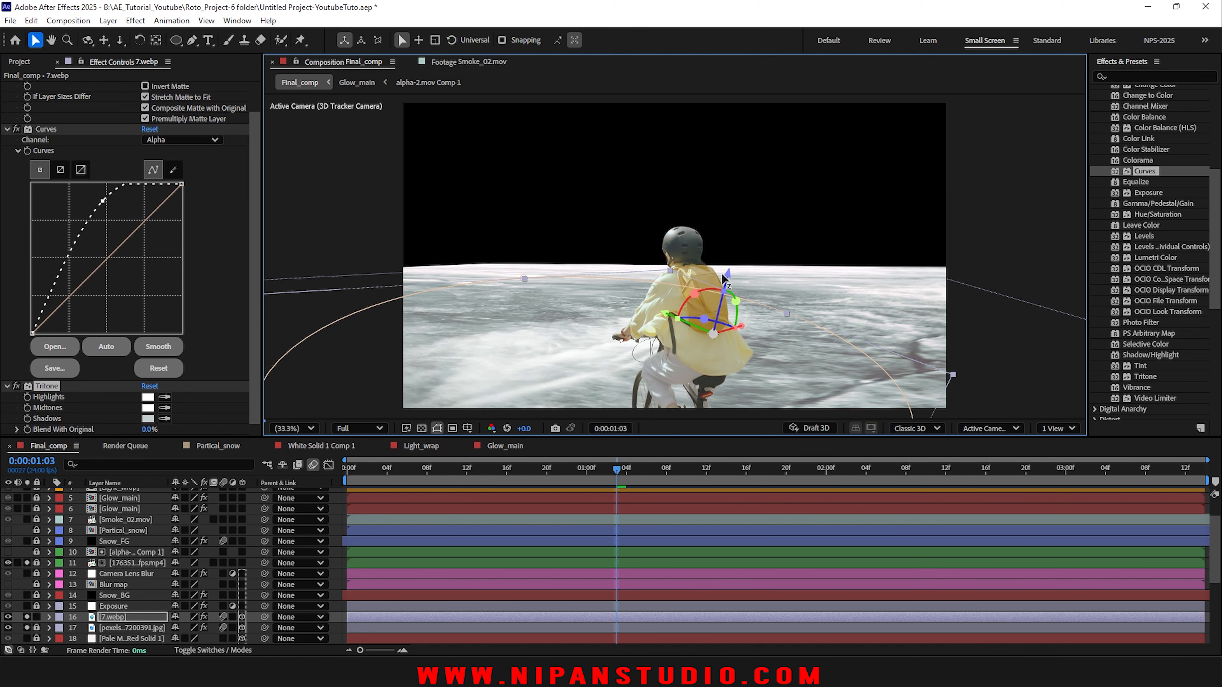
left_click_drag(728, 273, 732, 258)
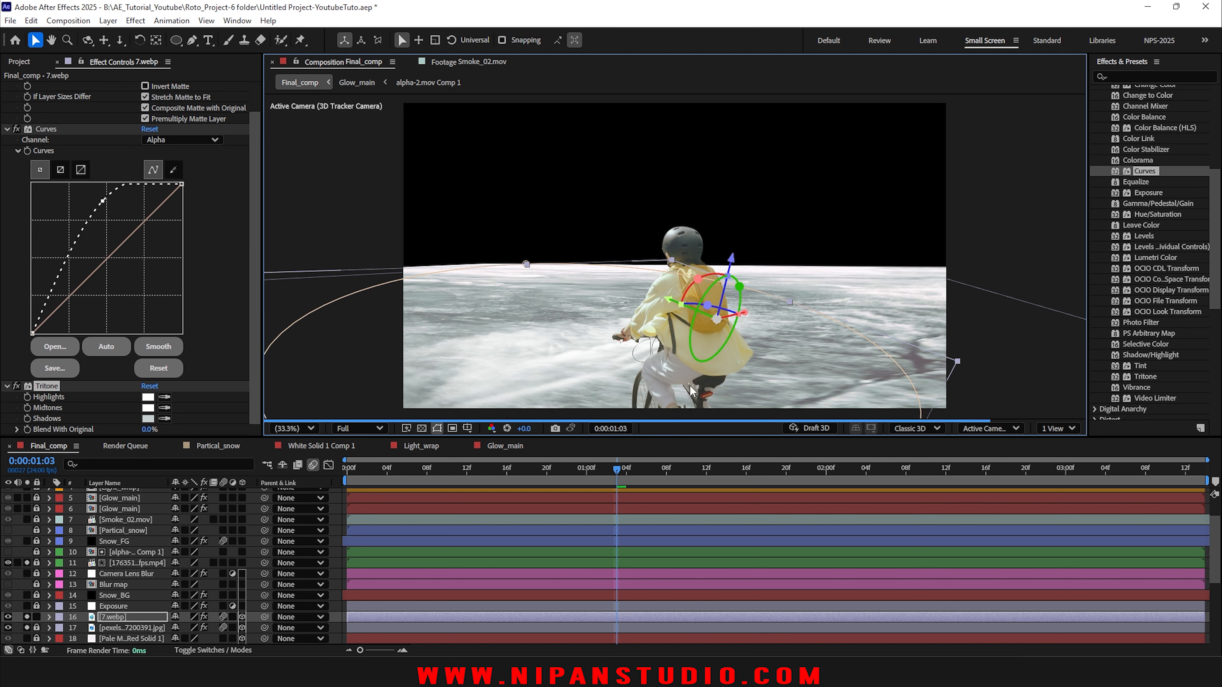
Step: Preview the fog without layer controls, and recolour Tritone's midtones and shadows with greys sampled from the ground
key("ctrl+shift+h")
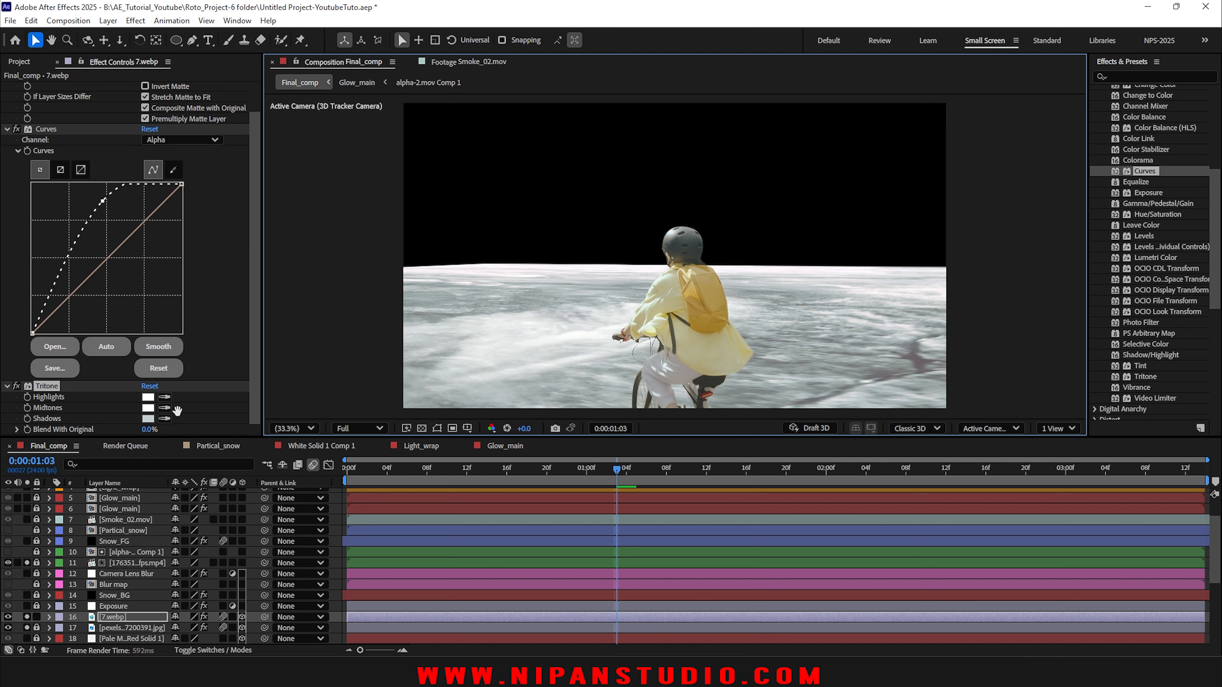
key("space")
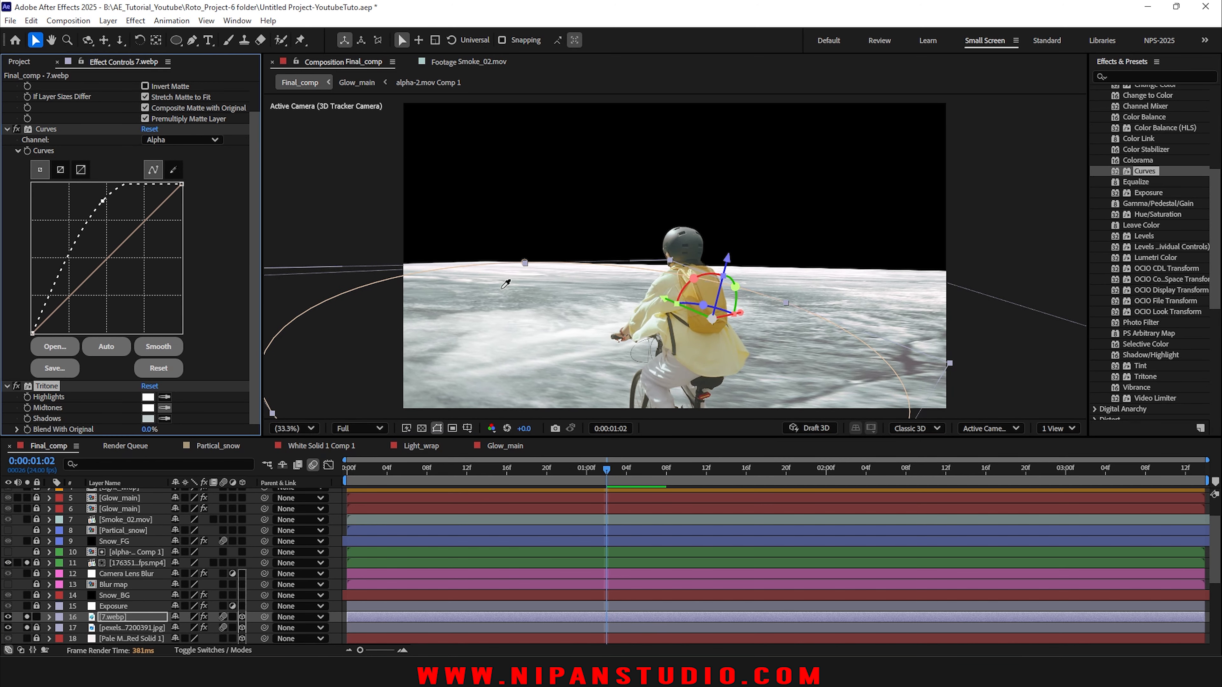
left_click(532, 281)
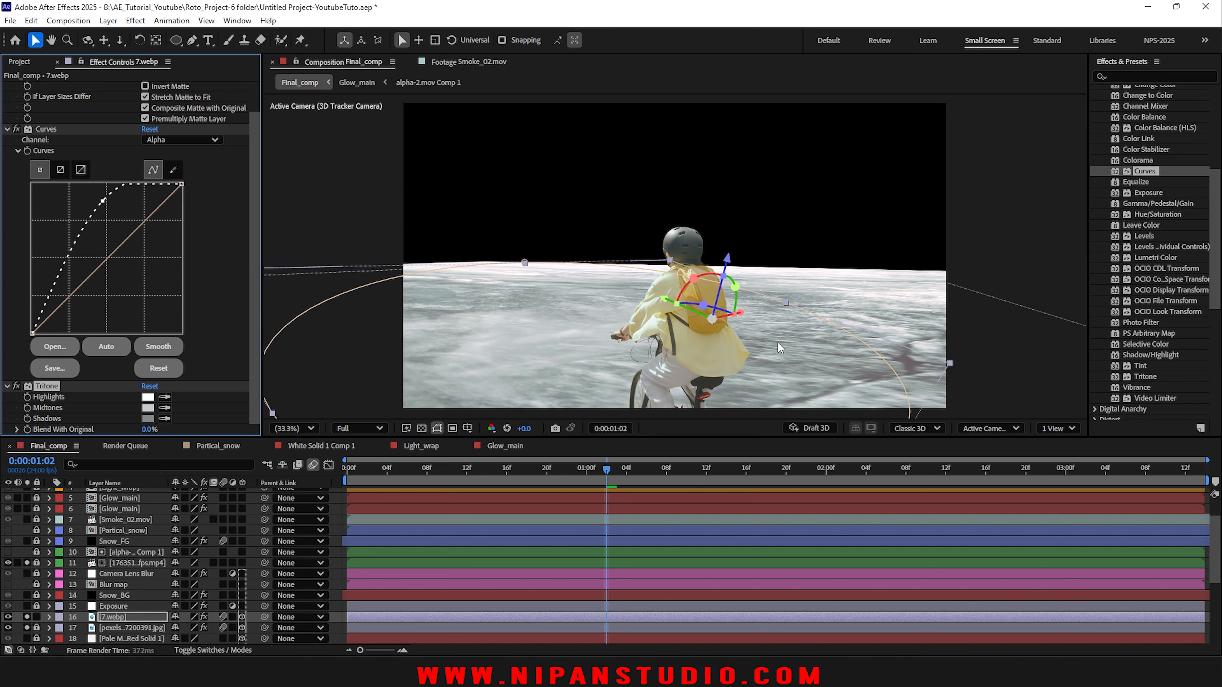
Step: Lighten Tritone's midtones on 7.webp to D8DFE1 and preview the fog motion from 0:00:01:06
key("ctrl+shift+h")
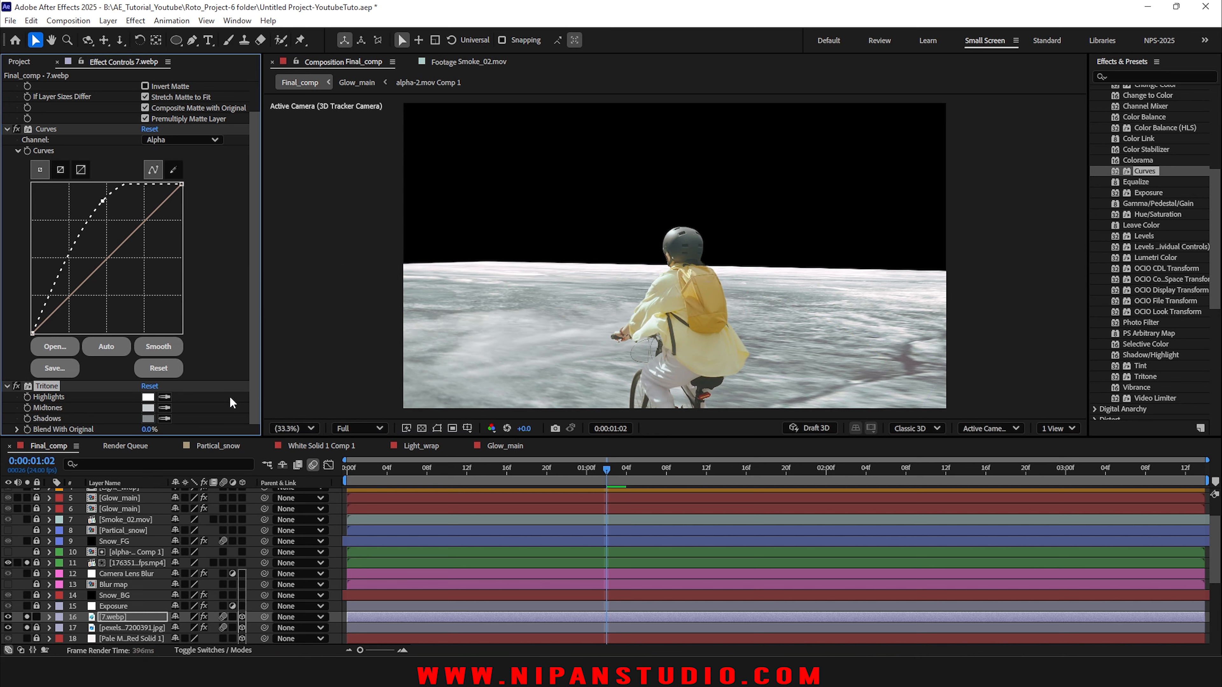
left_click(147, 408)
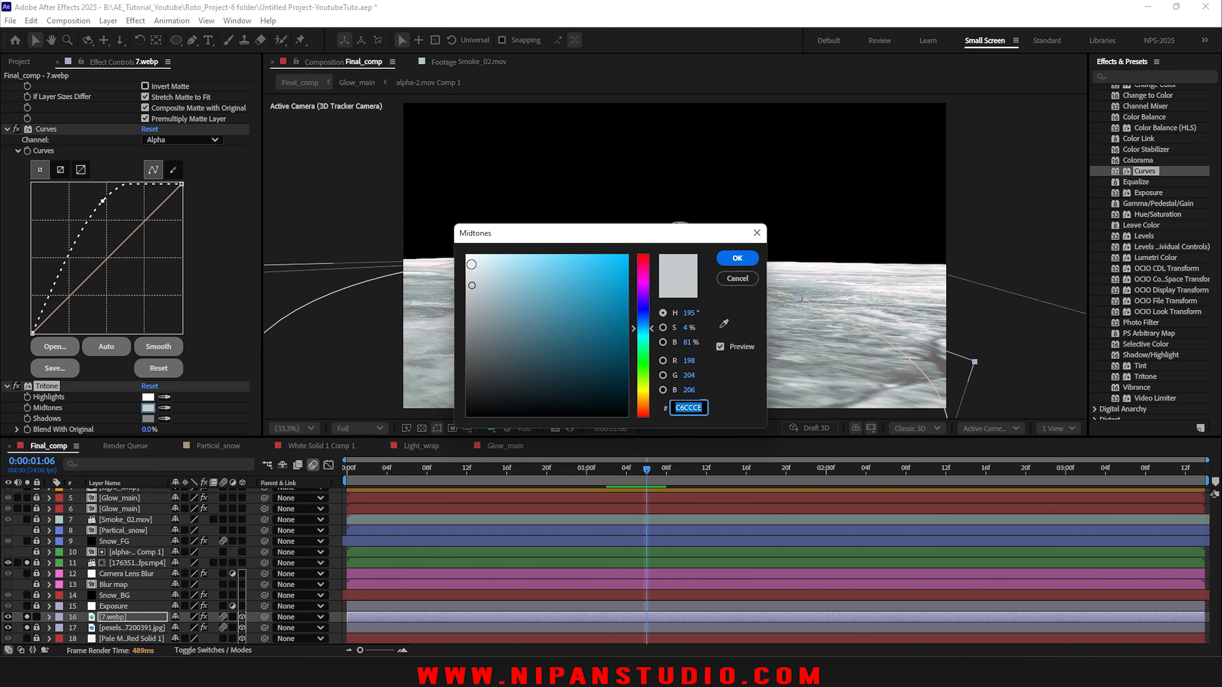
left_click_drag(575, 237, 870, 217)
left_click_drag(768, 258, 768, 252)
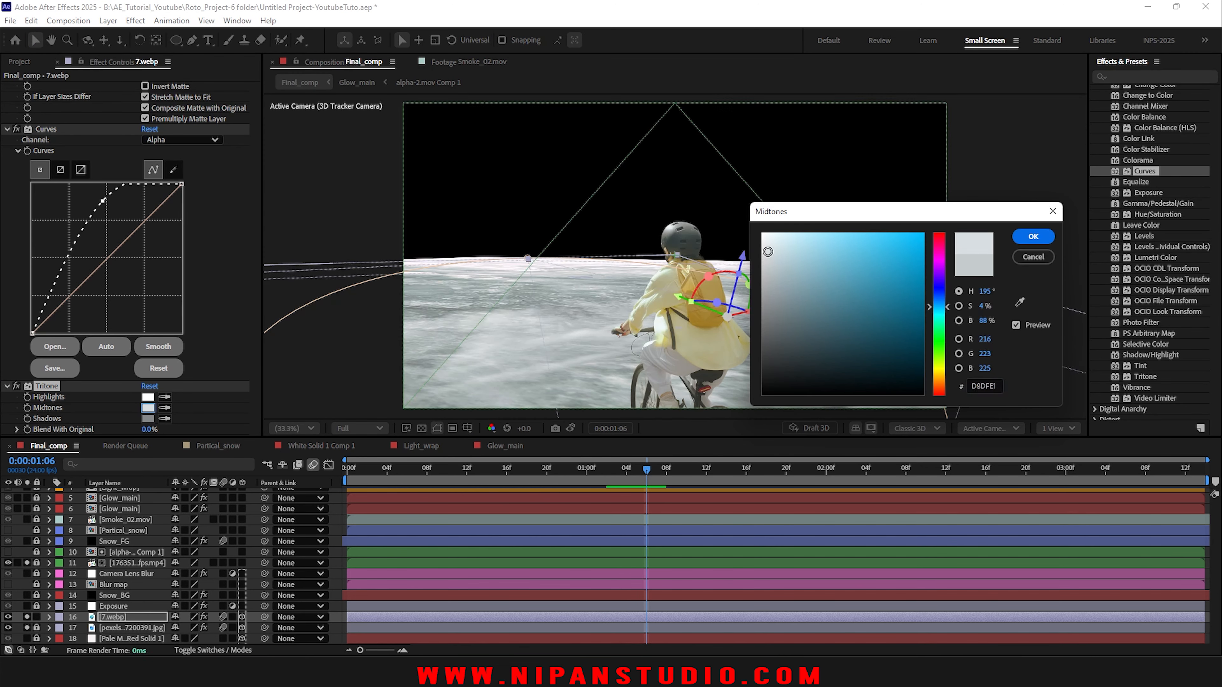
key("Return")
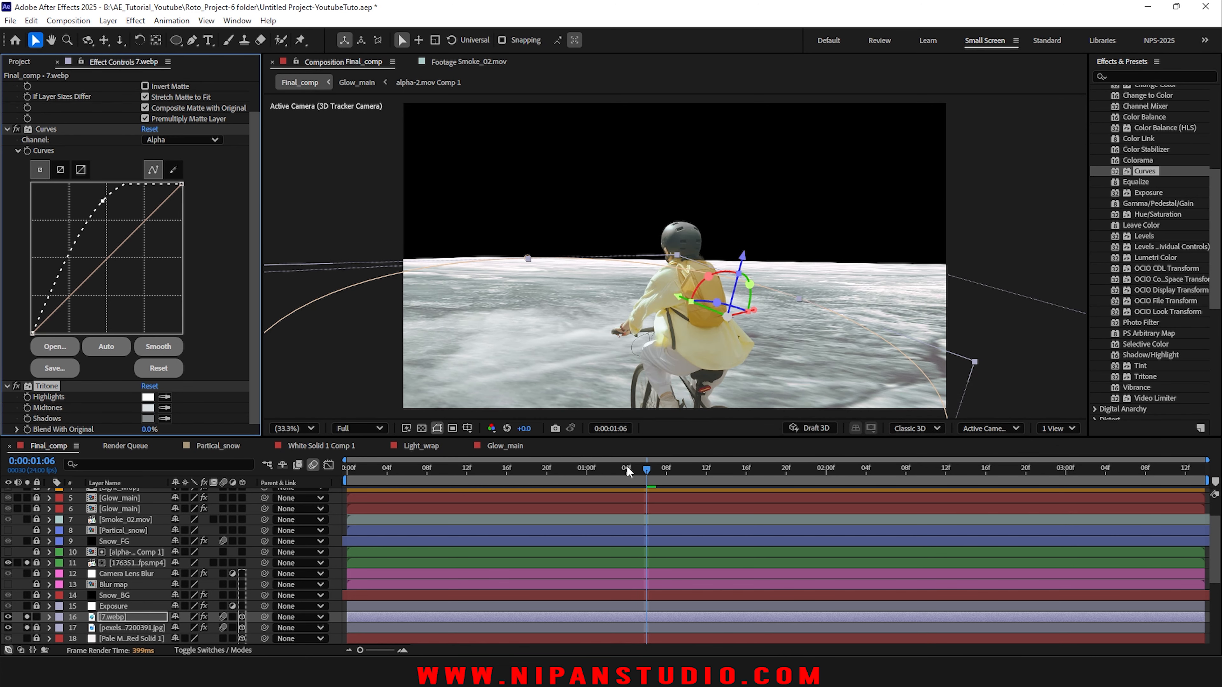
key("space")
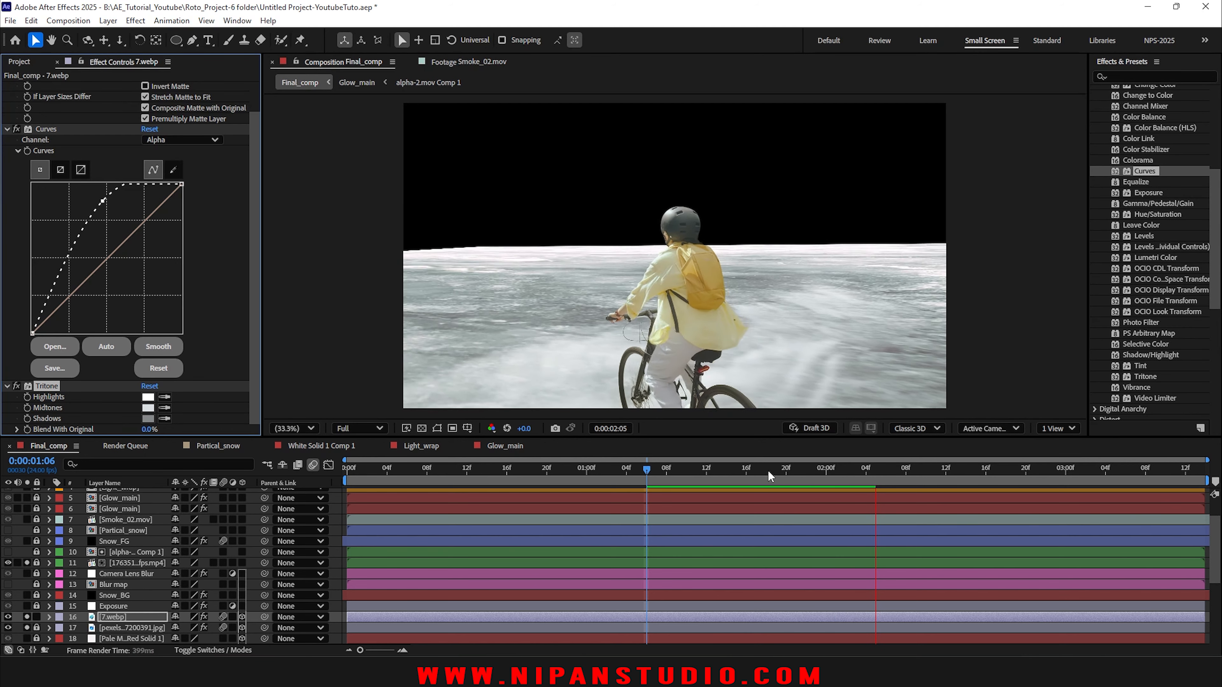
left_click(656, 475)
key("space")
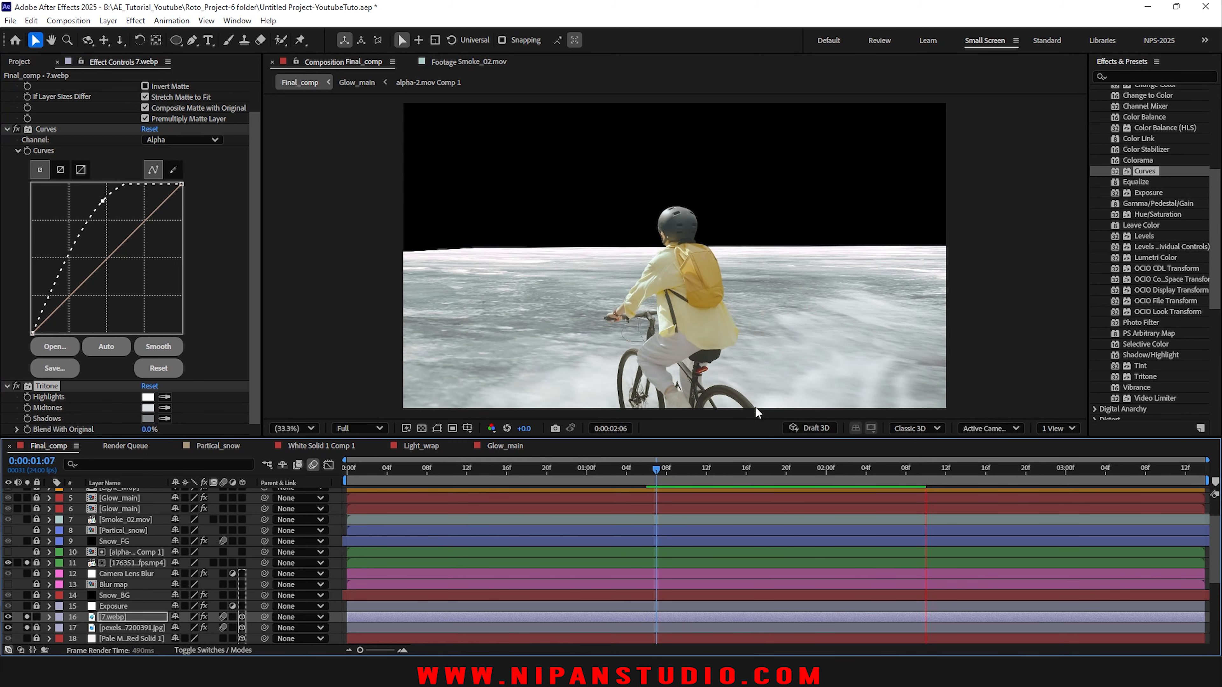
key("space")
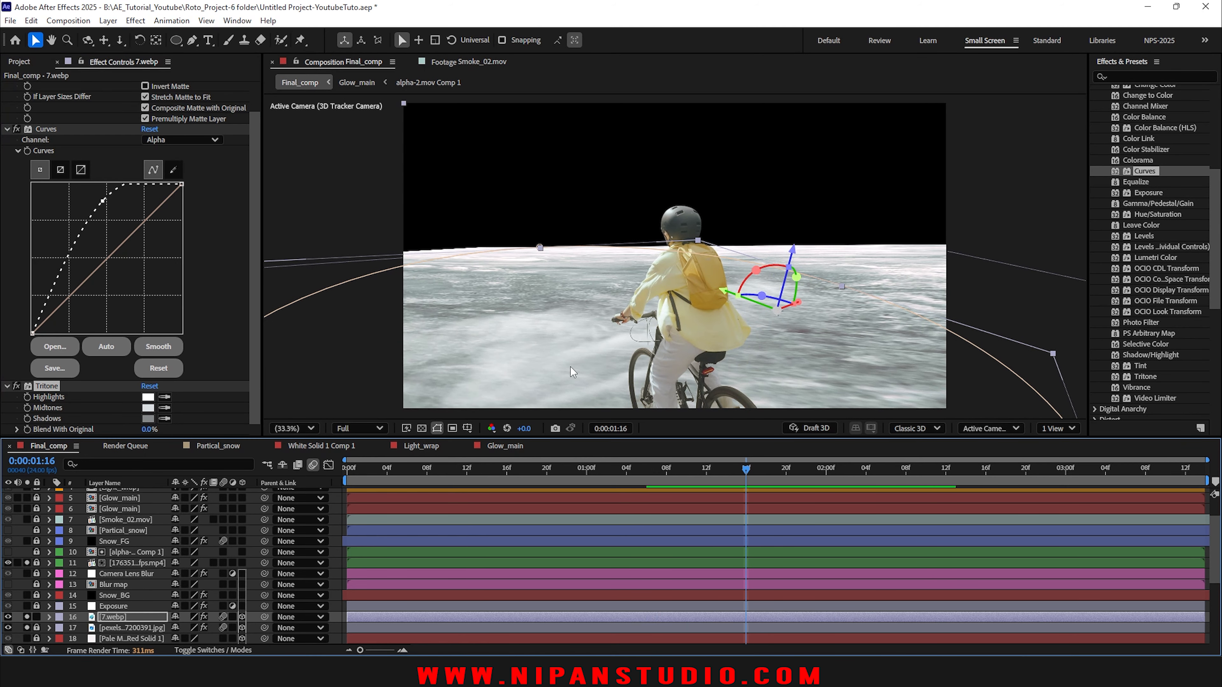
key("space")
key("space")
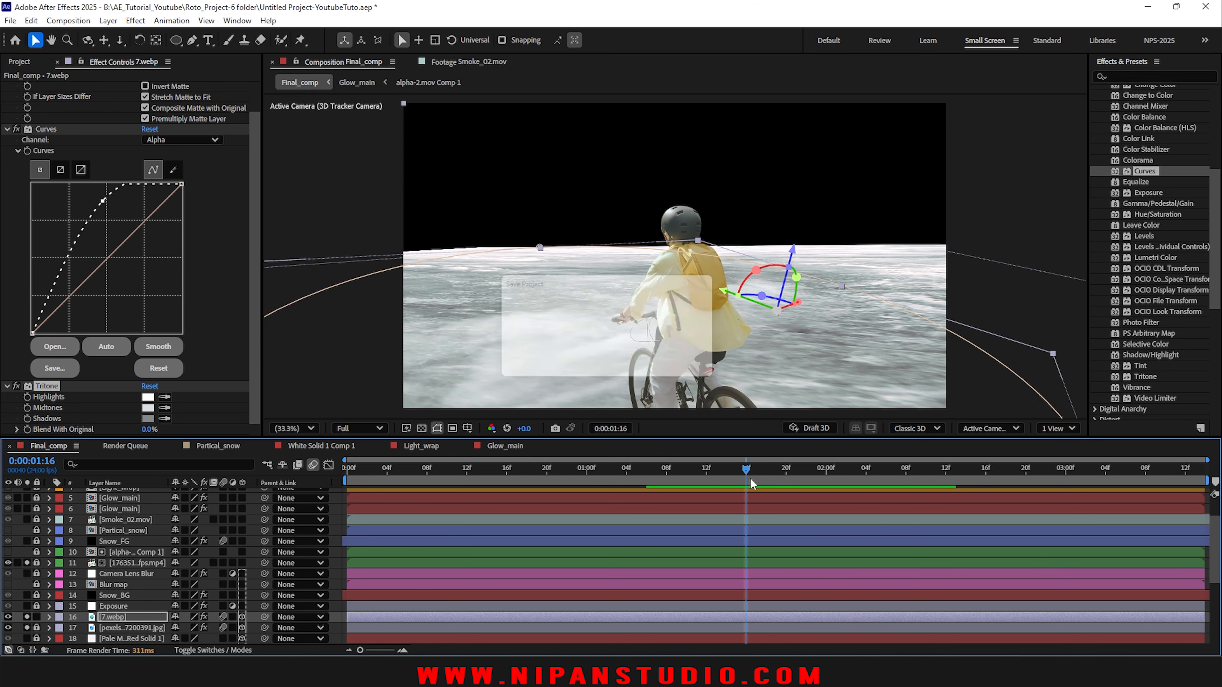
Step: At 0:00:01:16, draw a closed curved mask with the Pen tool on 7.webp around the bicycle wheels, extending below the frame
key("g")
left_click_drag(783, 346, 779, 276)
left_click_drag(826, 338, 786, 315)
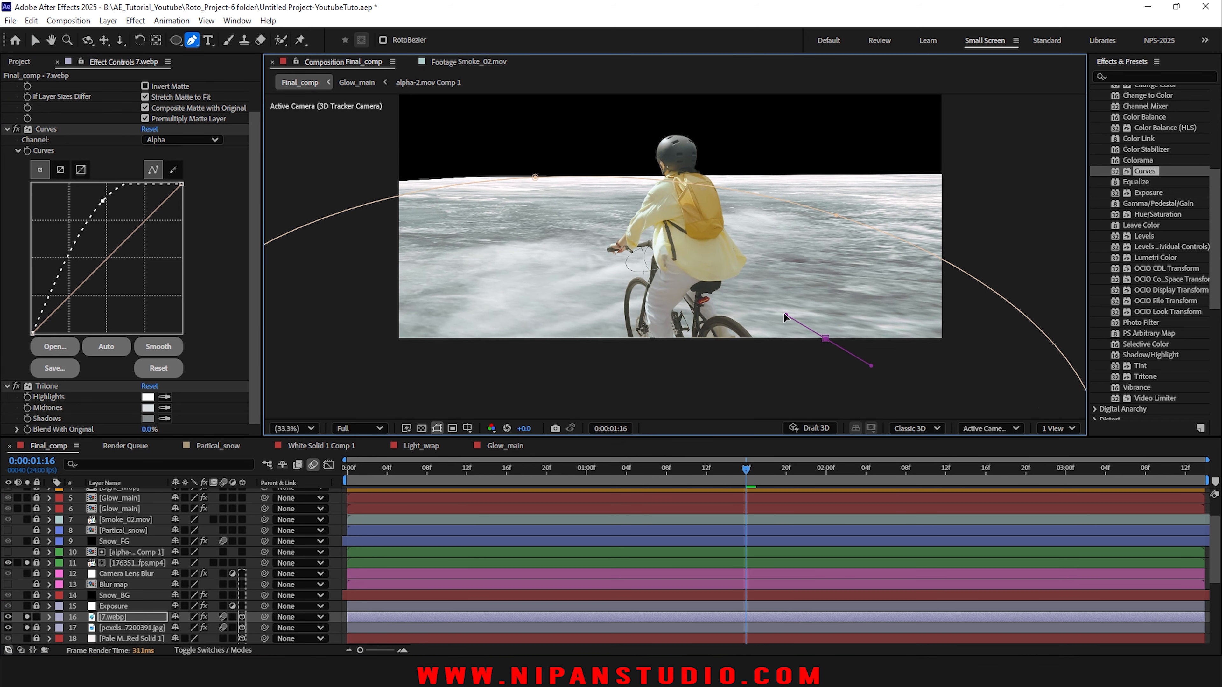
left_click_drag(680, 286, 564, 281)
left_click_drag(566, 312, 599, 355)
left_click(638, 371)
left_click_drag(708, 392, 813, 407)
left_click(825, 339)
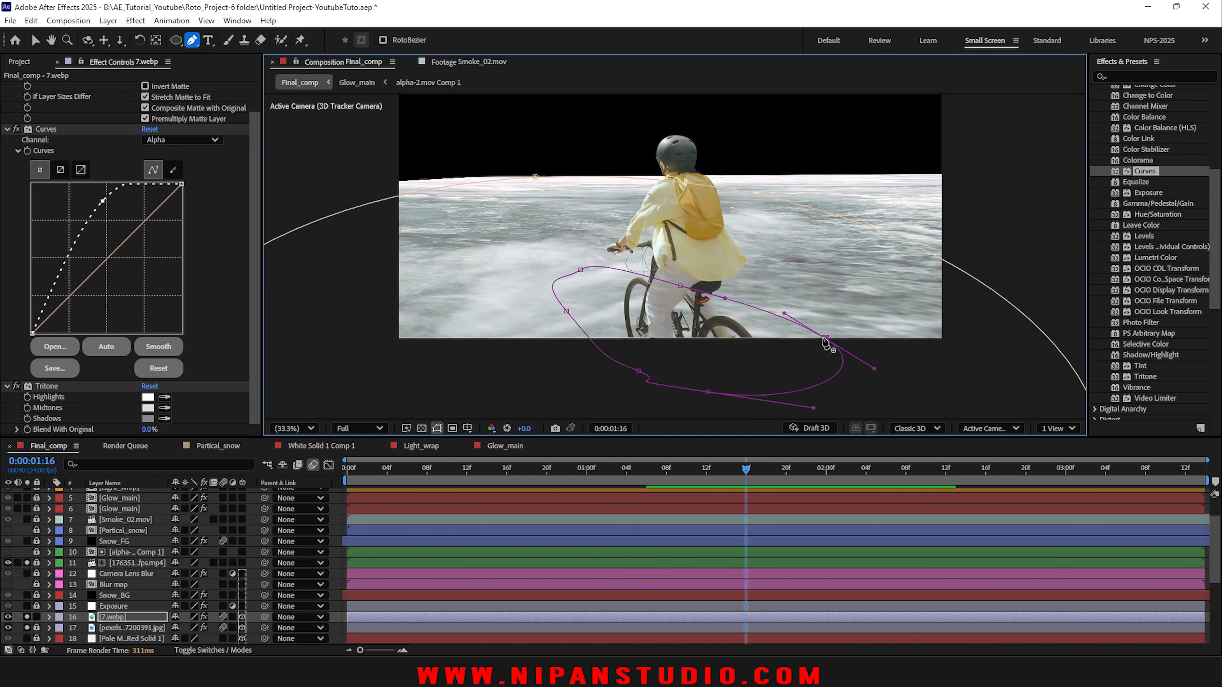
Step: Reveal Mask 2's properties on the 7.webp layer and set its mode to Subtract
left_click(49, 617)
left_click(60, 532)
left_click(71, 552)
left_click(190, 552)
left_click(57, 585)
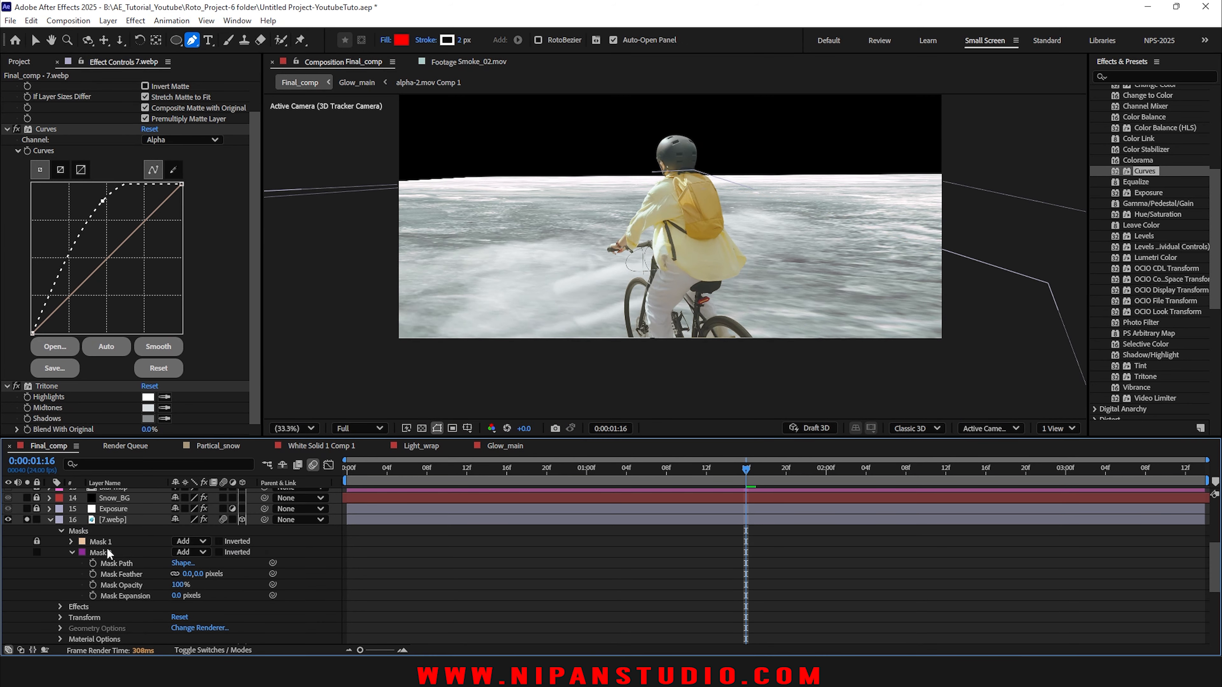
left_click(107, 552)
left_click(196, 552)
left_click(222, 483)
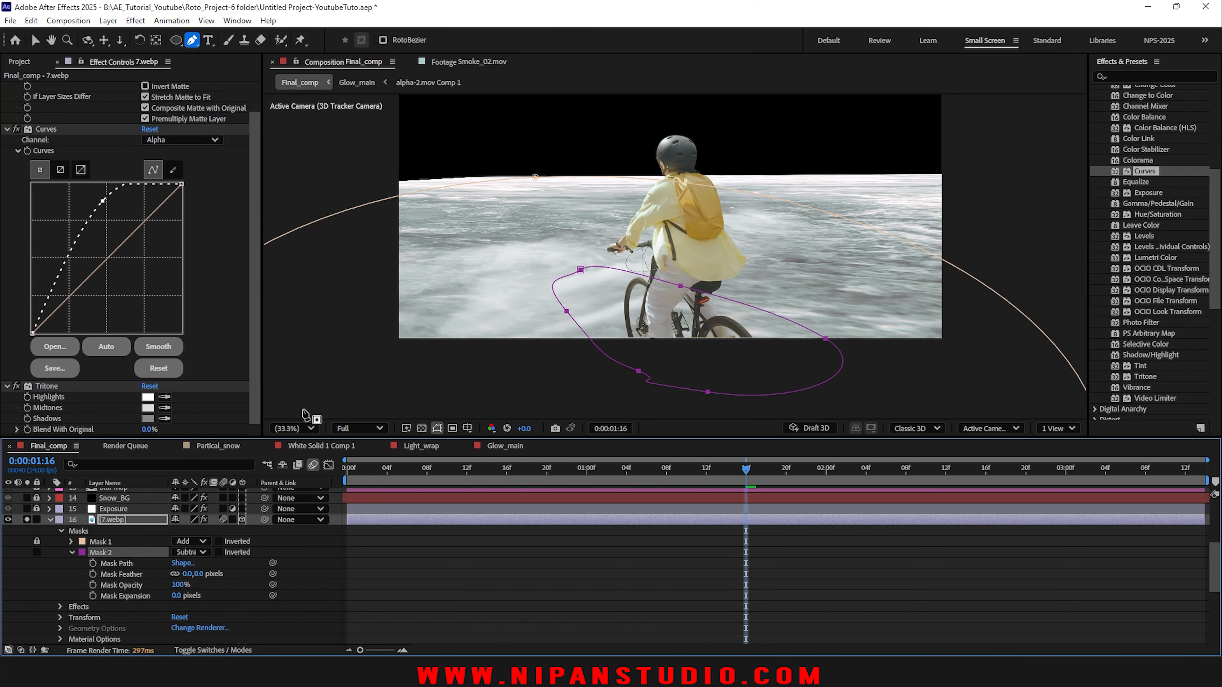
Step: Move Mask 2 down onto the wheels, widen its upper edge, and start keyframing its Mask Path at 0:00:01:16
key("v")
left_click_drag(580, 270, 605, 296)
left_click(613, 290)
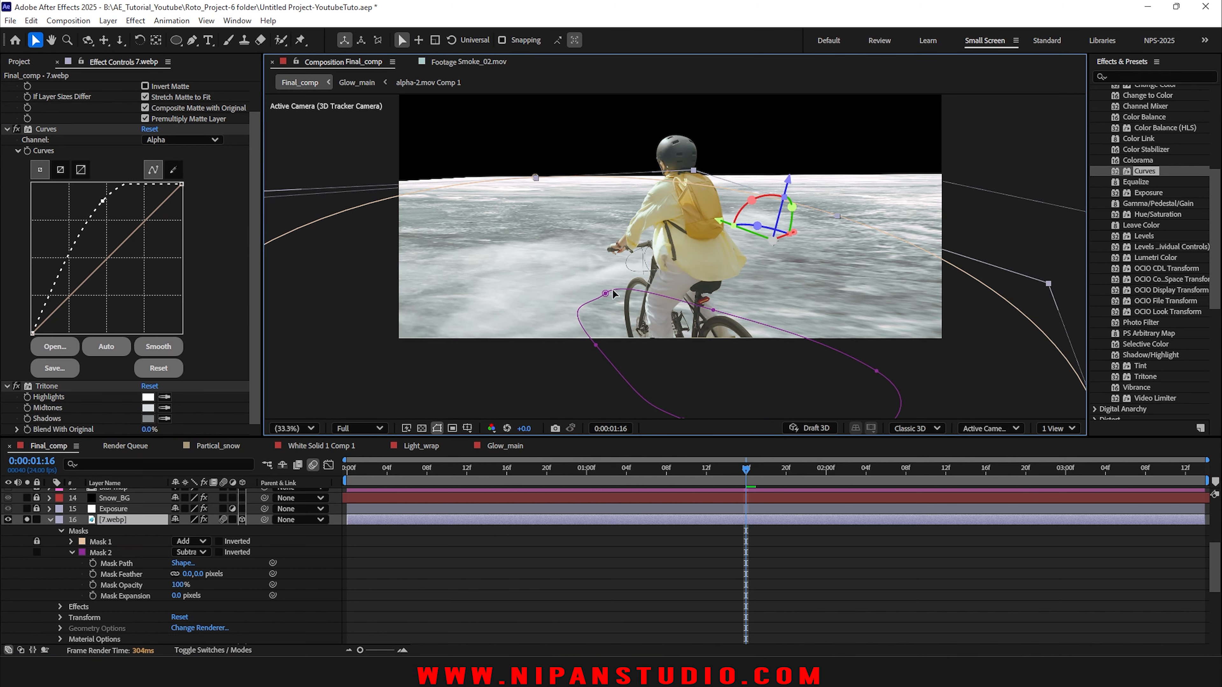
left_click(606, 294)
left_click_drag(714, 310, 771, 314)
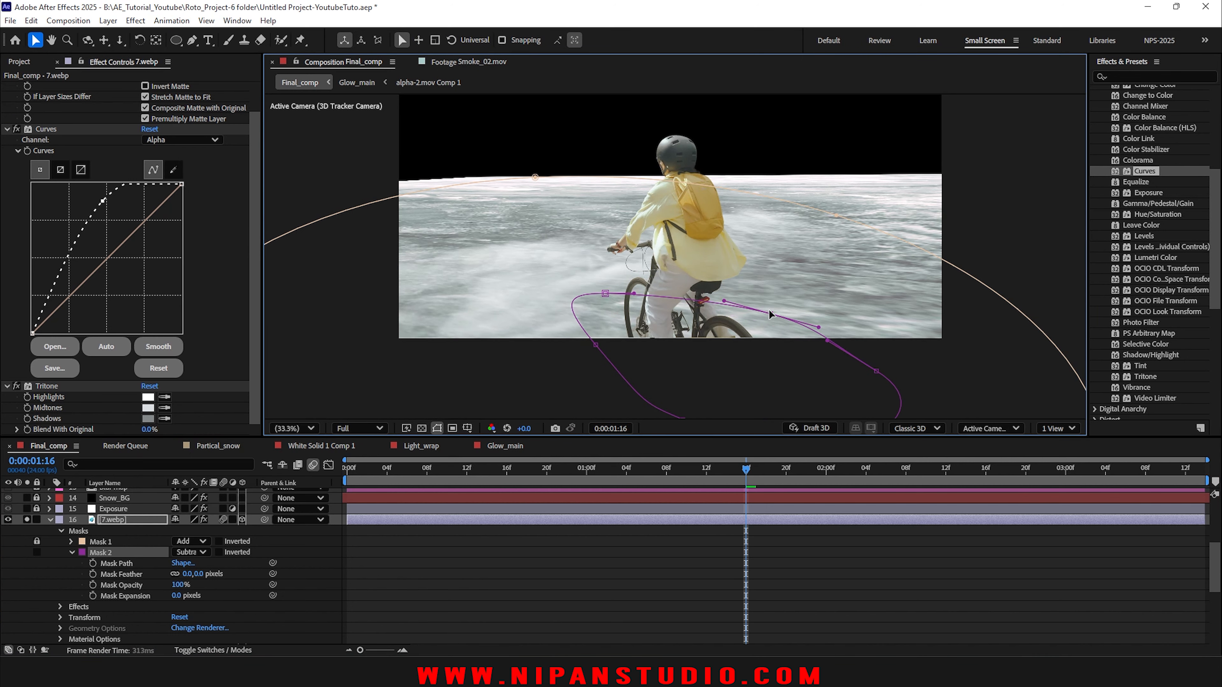
left_click(93, 564)
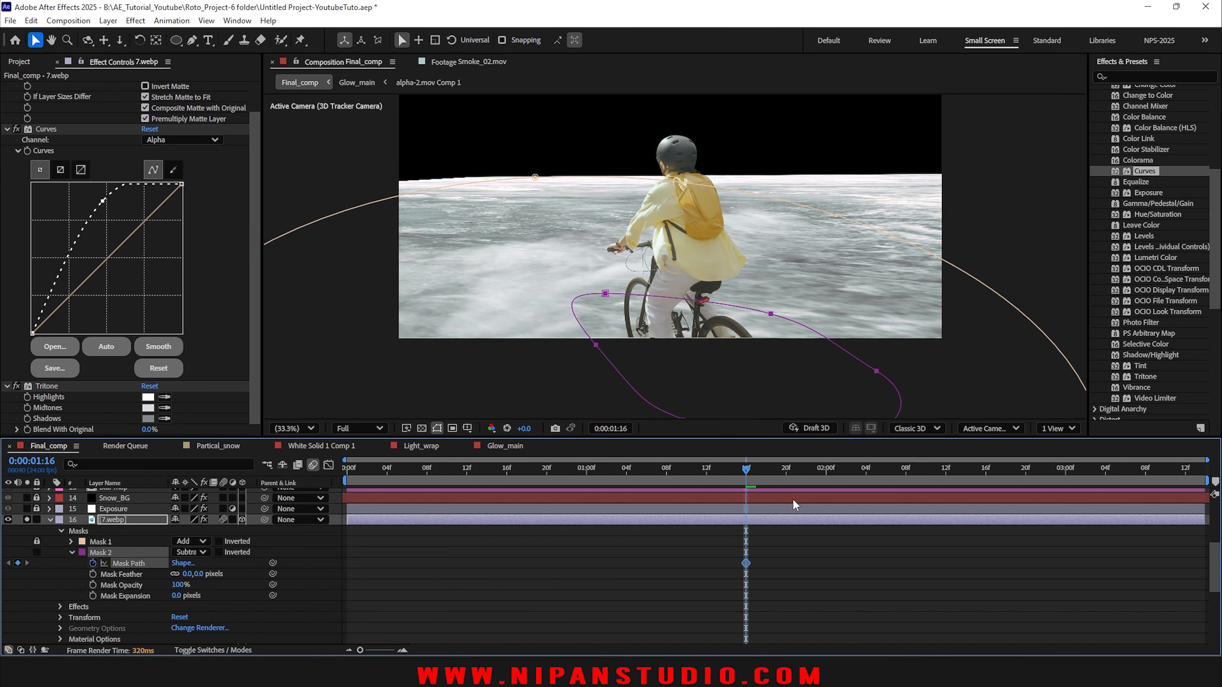
Step: Keyframe Mask 2's path, shifting it below the frame edge at 0:00:01:08 and back over the wheels at 0:00:02:00
left_click_drag(688, 470, 666, 470)
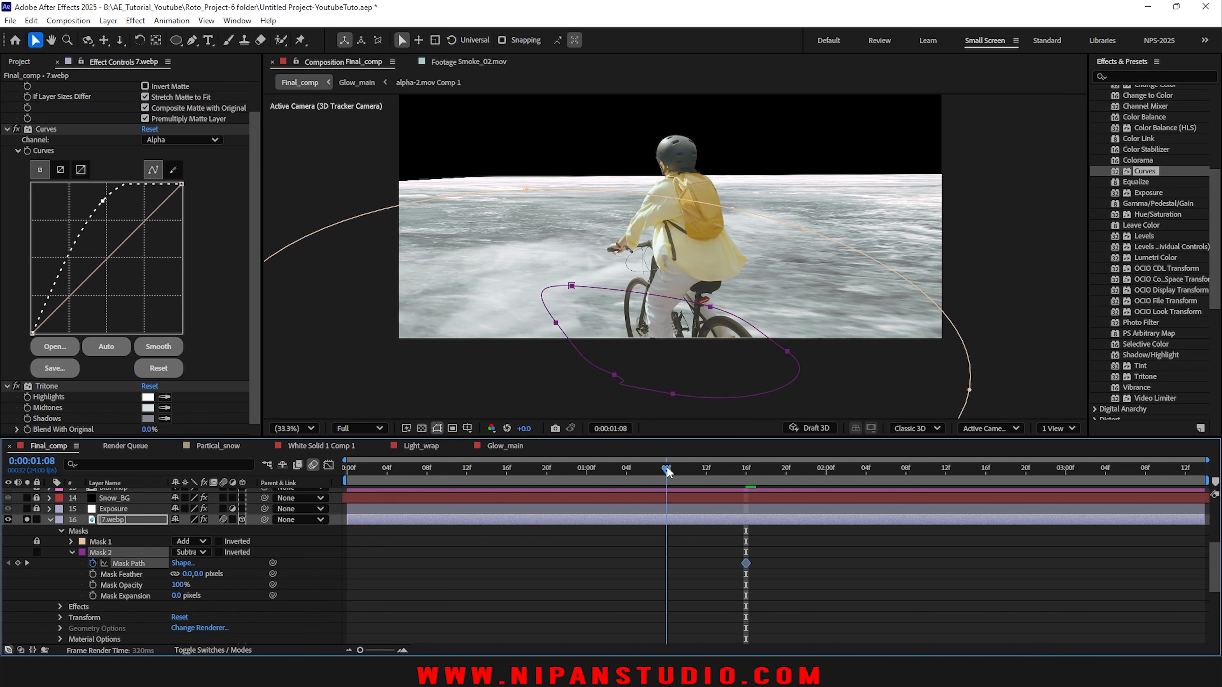
left_click_drag(570, 284, 686, 344)
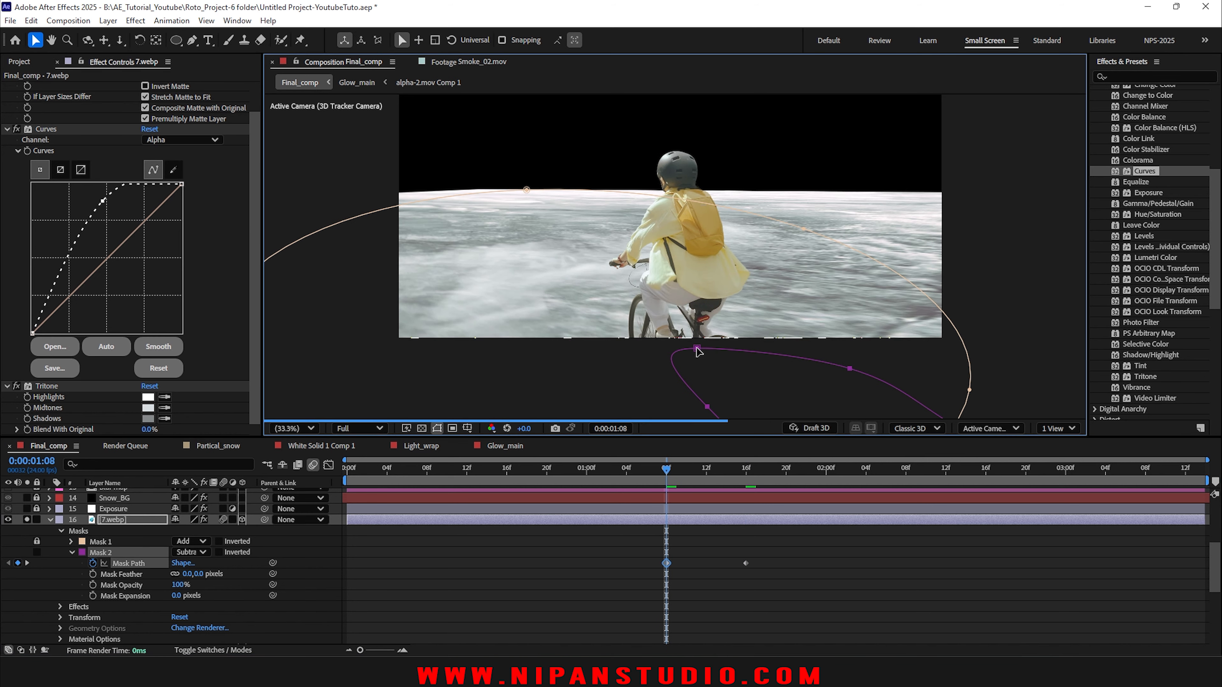
left_click(745, 478)
left_click_drag(813, 478, 825, 479)
left_click_drag(659, 337, 609, 297)
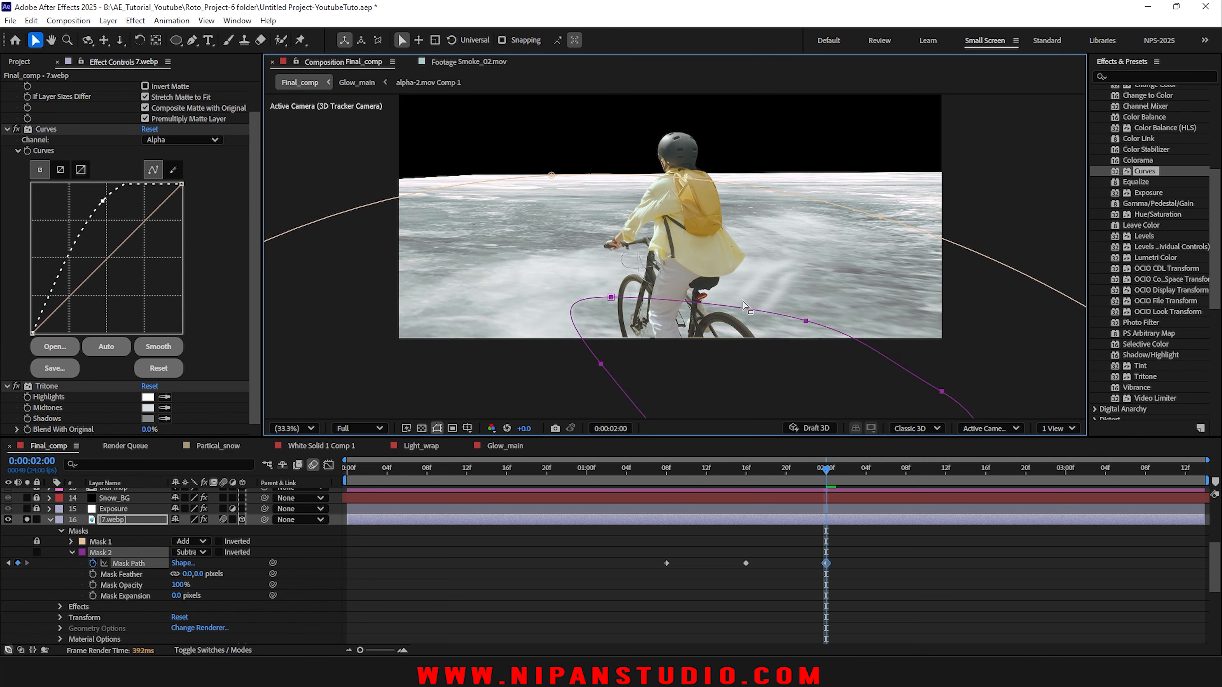
Step: Reposition Mask 2 over the wheels with path keyframes at 0:00:02:08 and 0:00:02:16, and save the project
left_click(906, 470)
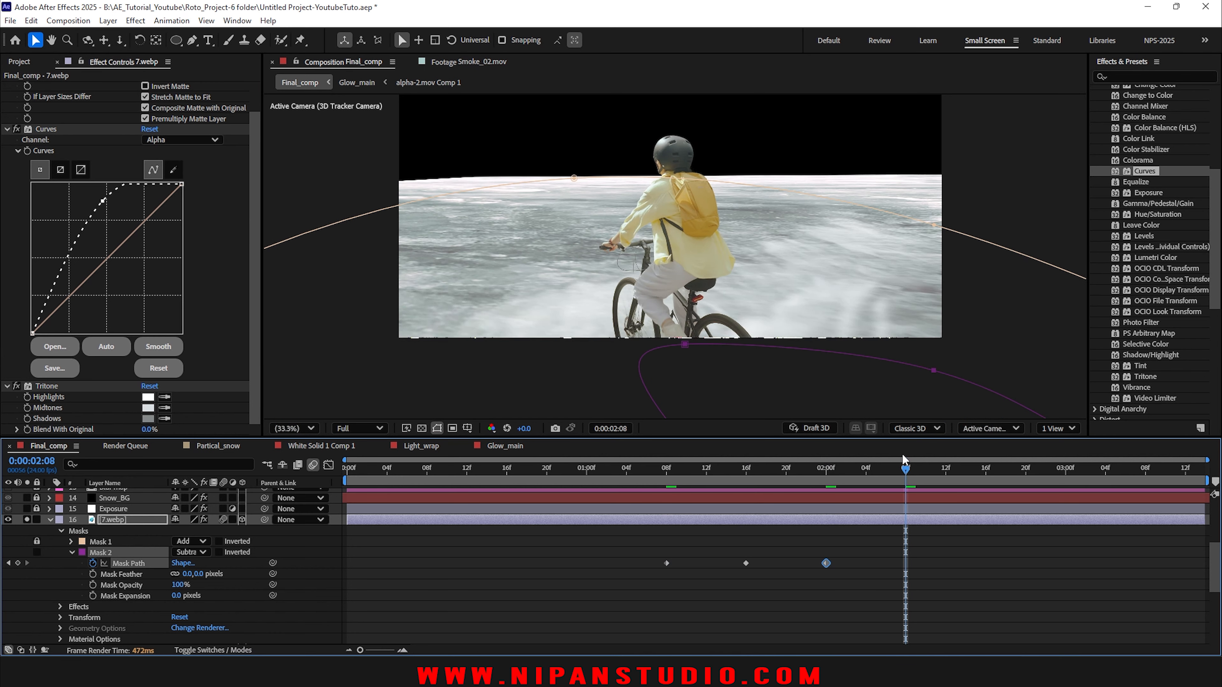
left_click_drag(682, 343, 597, 302)
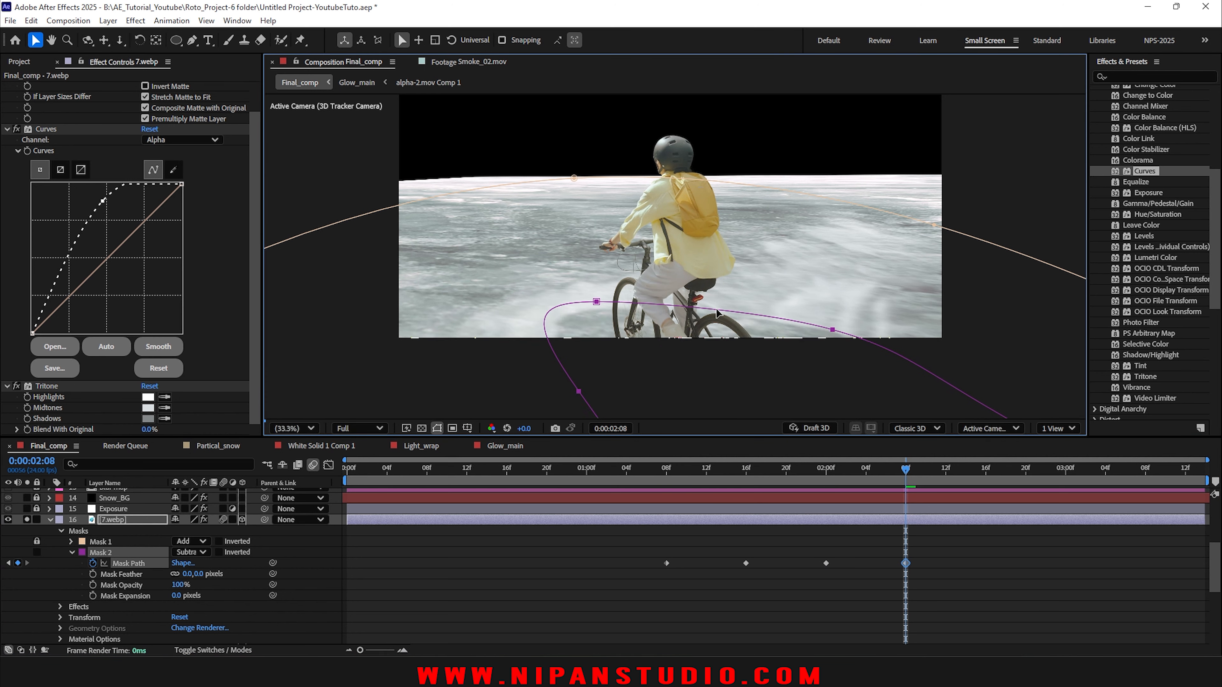
left_click(828, 330)
left_click_drag(836, 329, 851, 330)
left_click(986, 470)
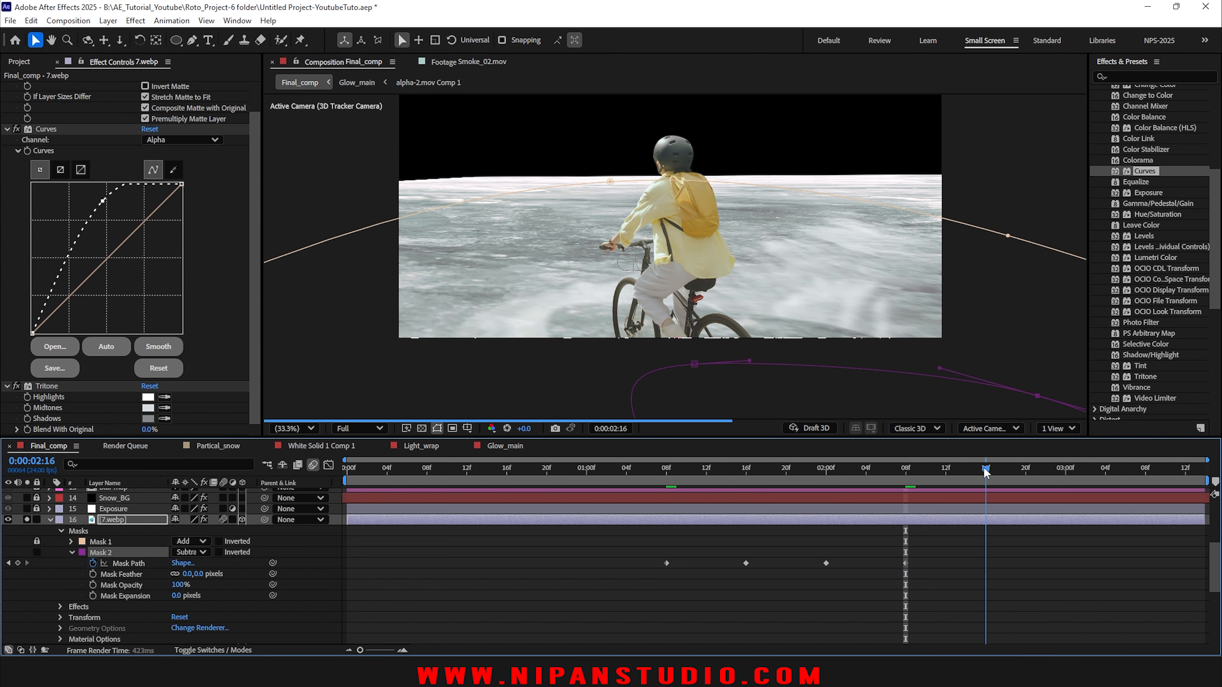
left_click_drag(695, 364, 590, 311)
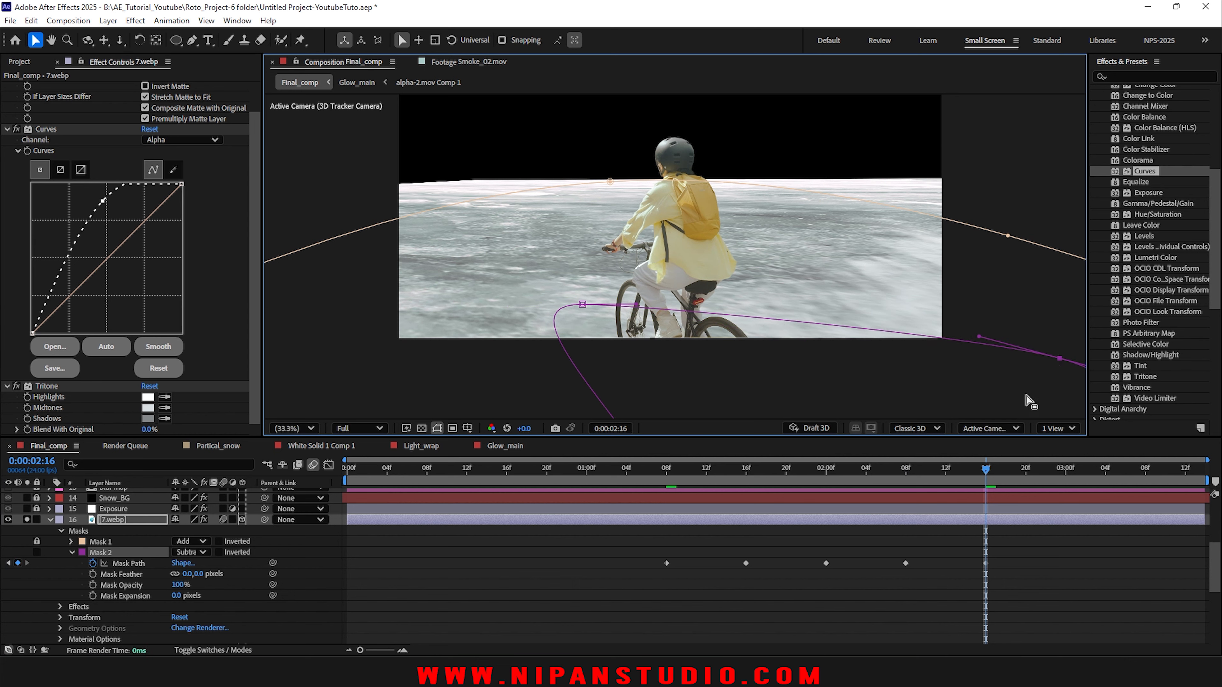
left_click(896, 481)
left_click_drag(878, 479, 749, 477)
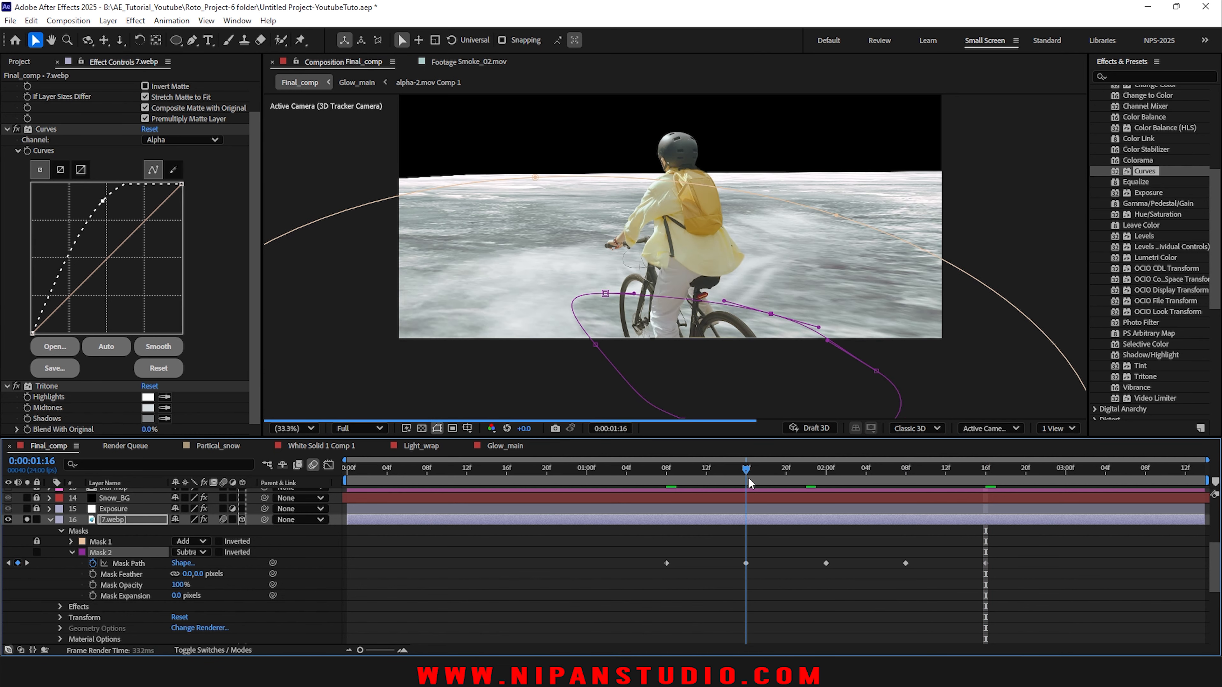
key("ctrl+s")
Step: Set Mask 2's feather to 54 pixels and preview the fog from 0:00:01:16 and 0:00:01:08
left_click_drag(188, 574, 222, 574)
left_click(520, 584)
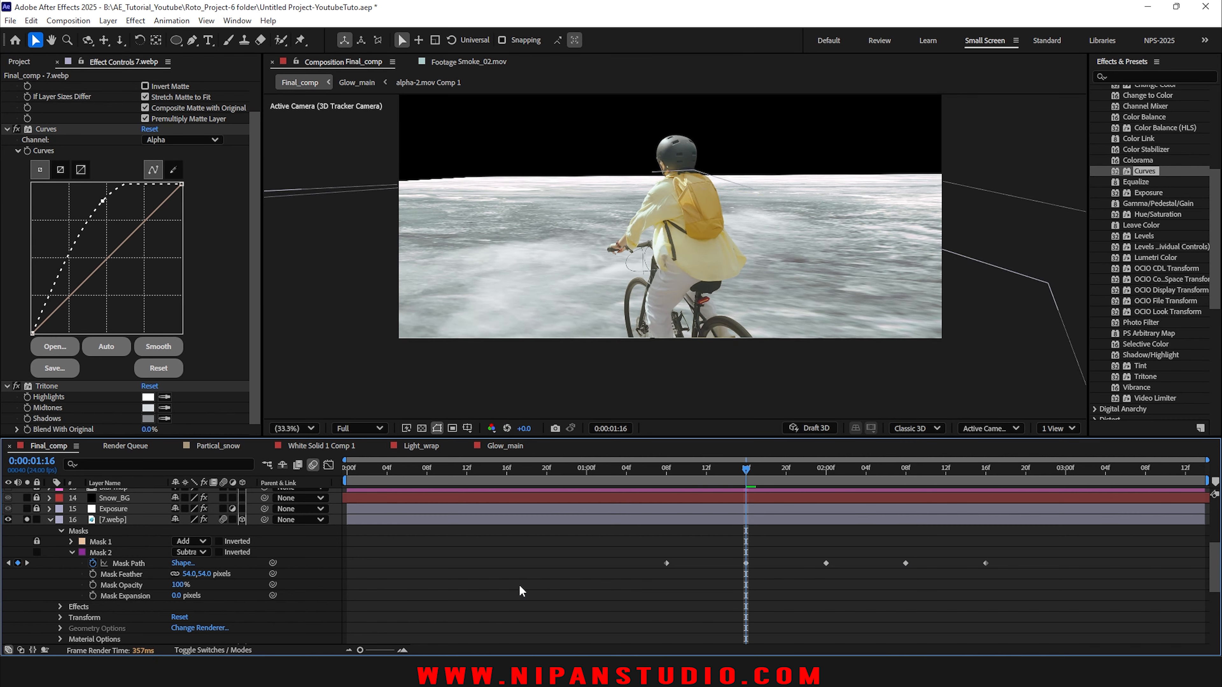
key("space")
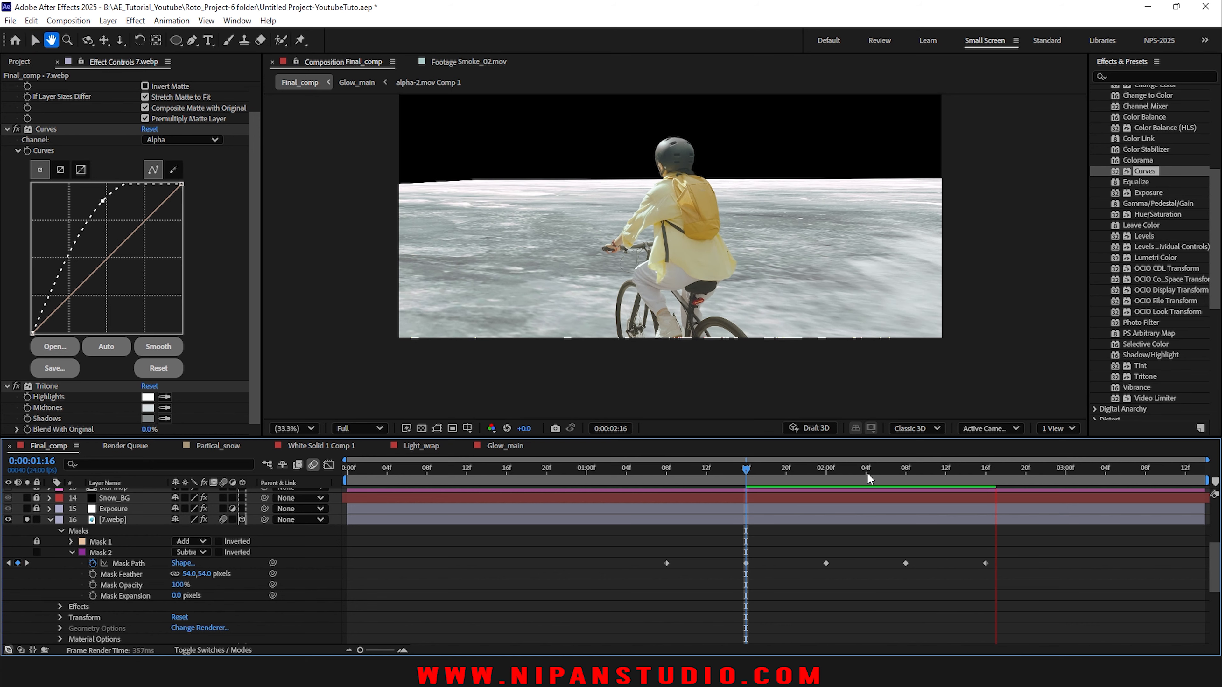
left_click_drag(867, 472, 667, 481)
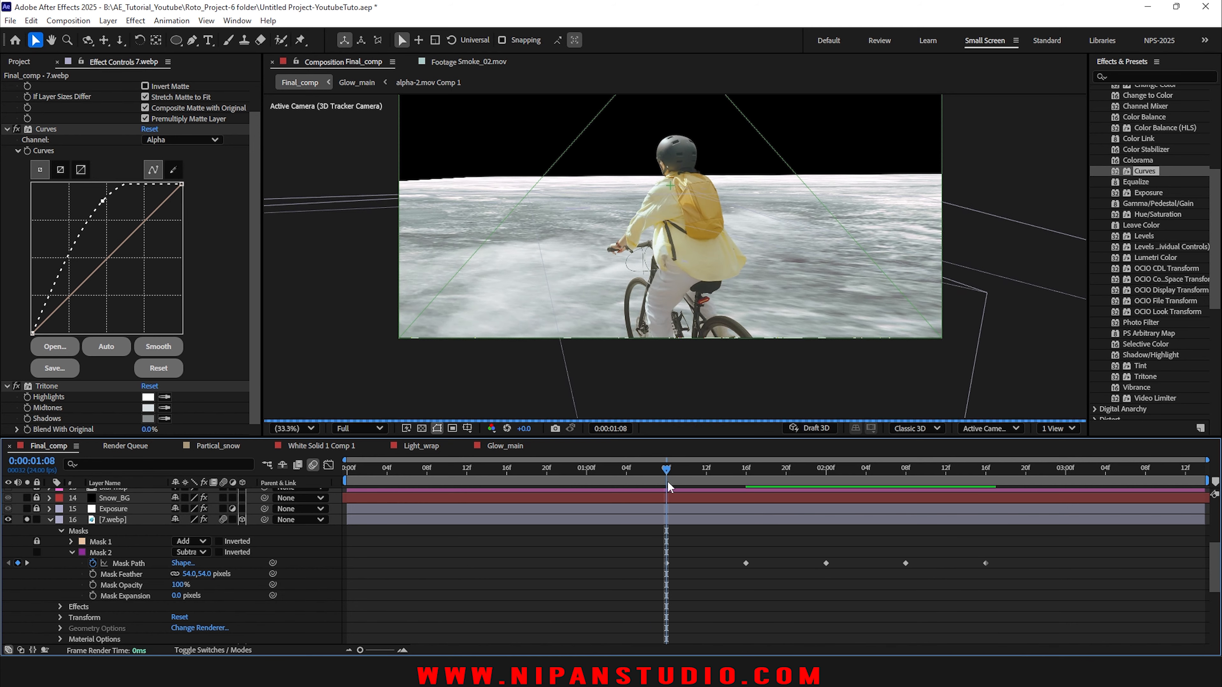
key("space")
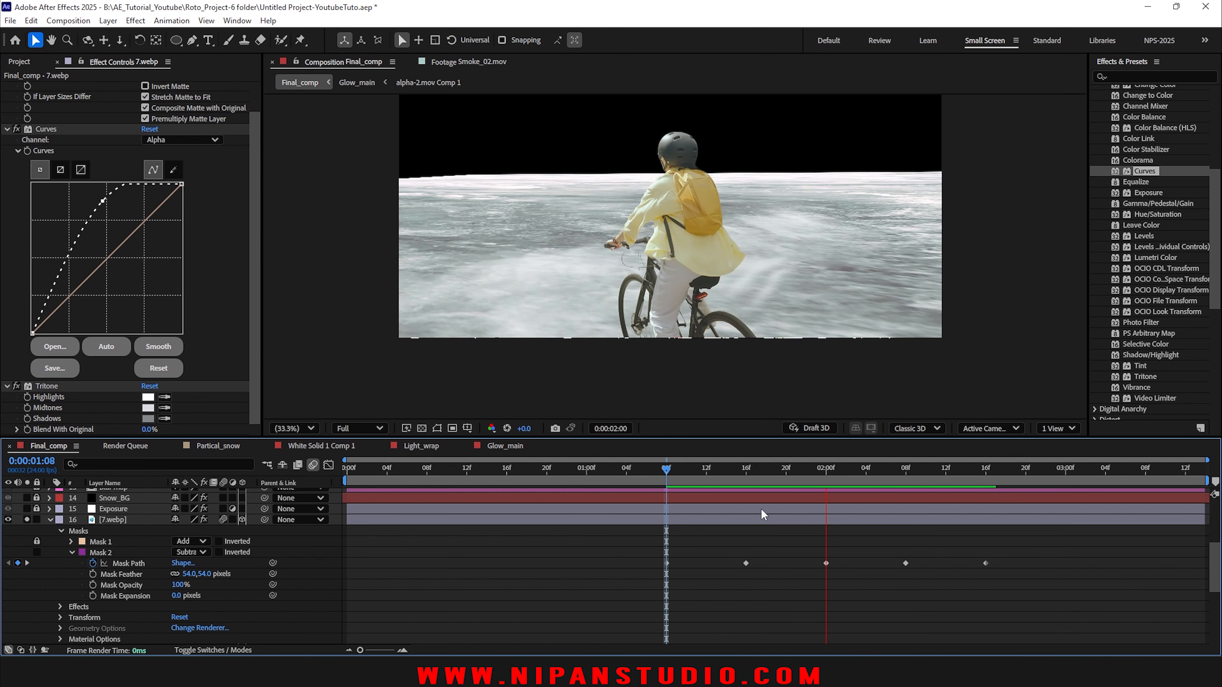
key("space")
Step: Set Mask 2's feather to 24 pixels and its expansion to 10 pixels while viewing 0:00:02:08
left_click(928, 468)
left_click(936, 520)
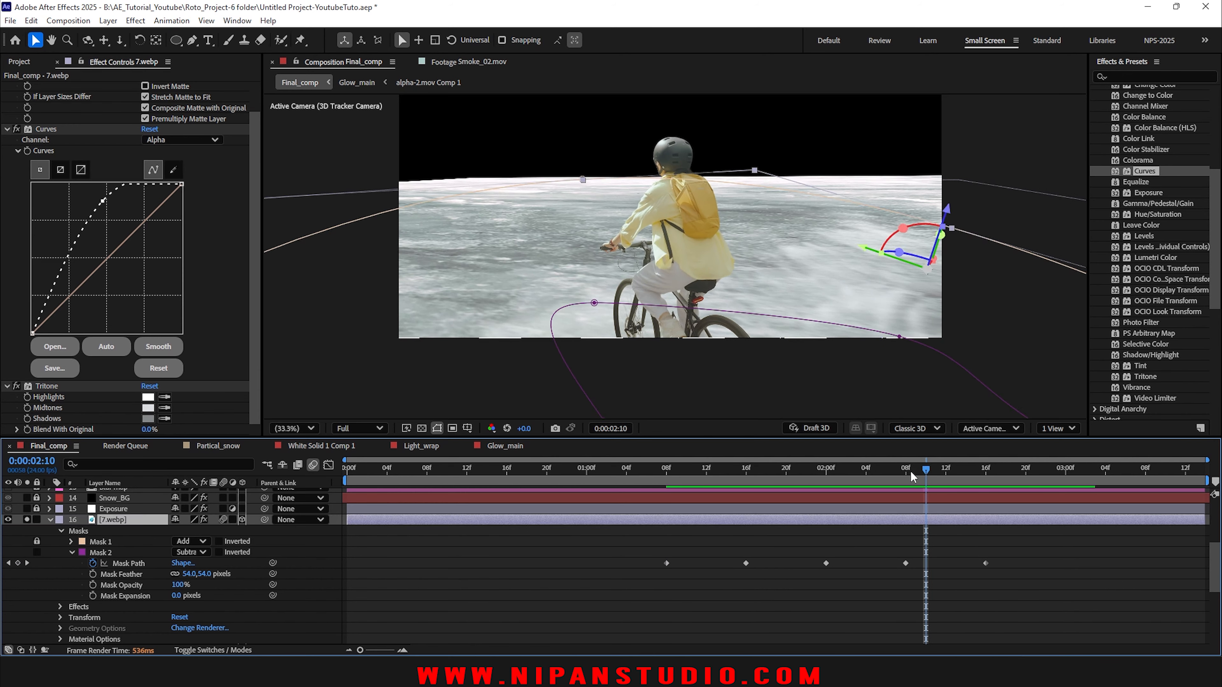
left_click(901, 479)
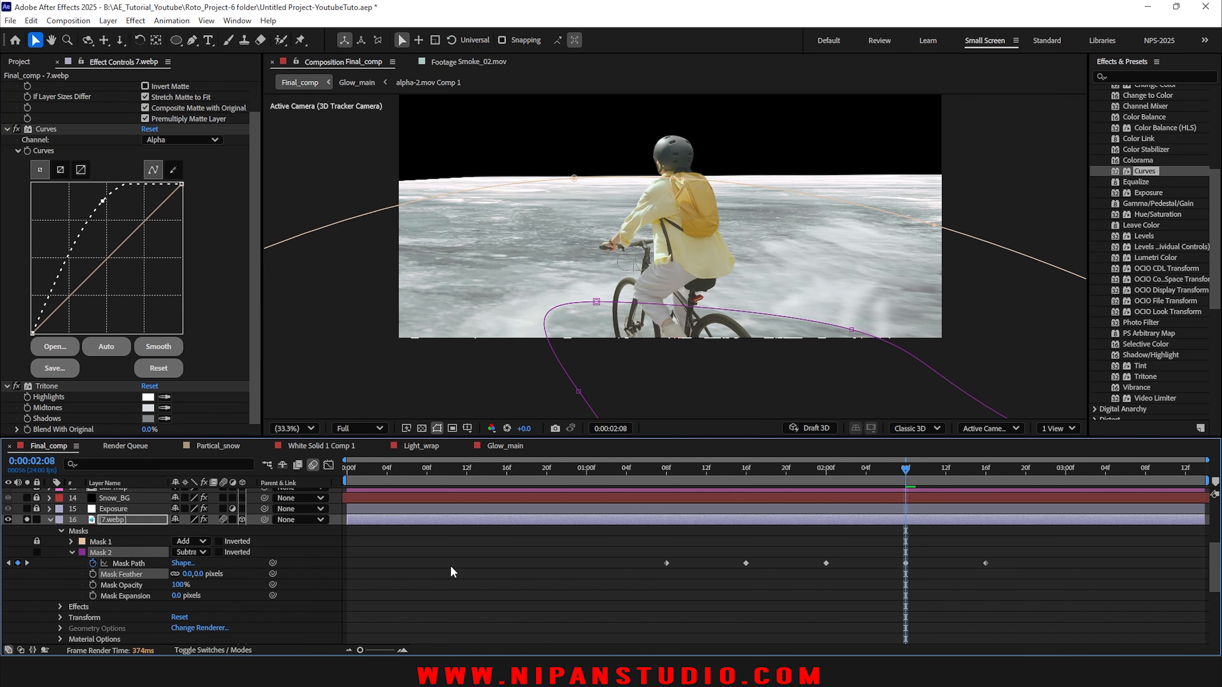
left_click(496, 579)
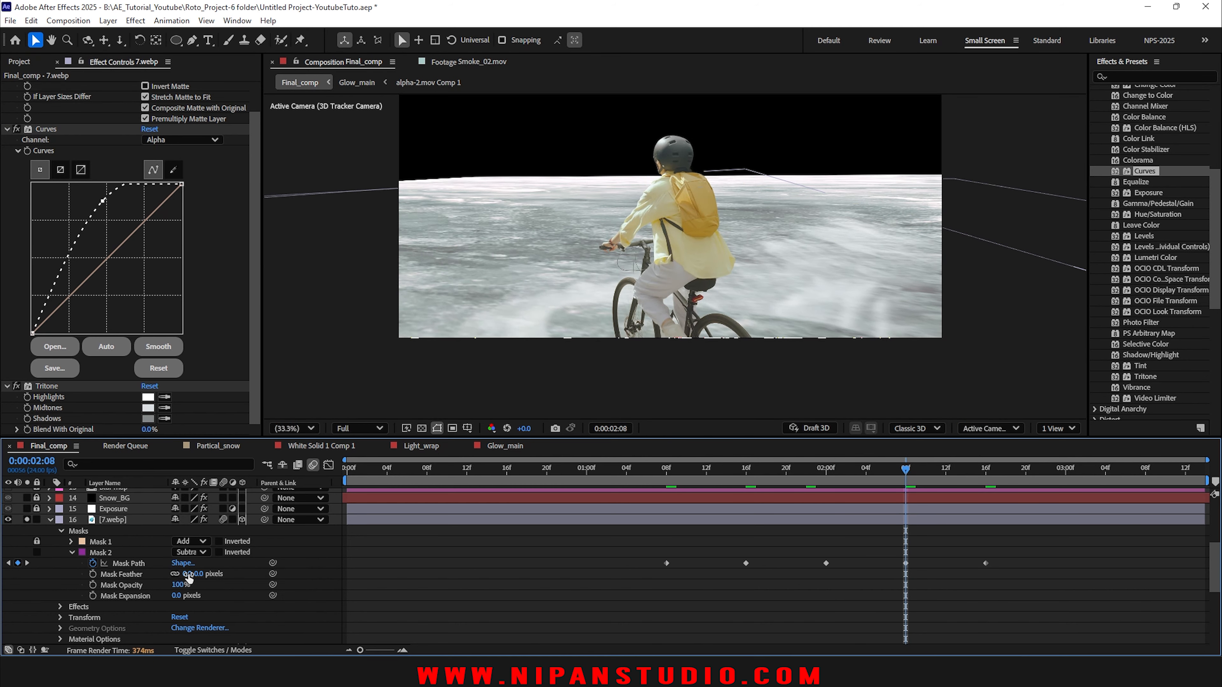
left_click_drag(189, 577, 202, 574)
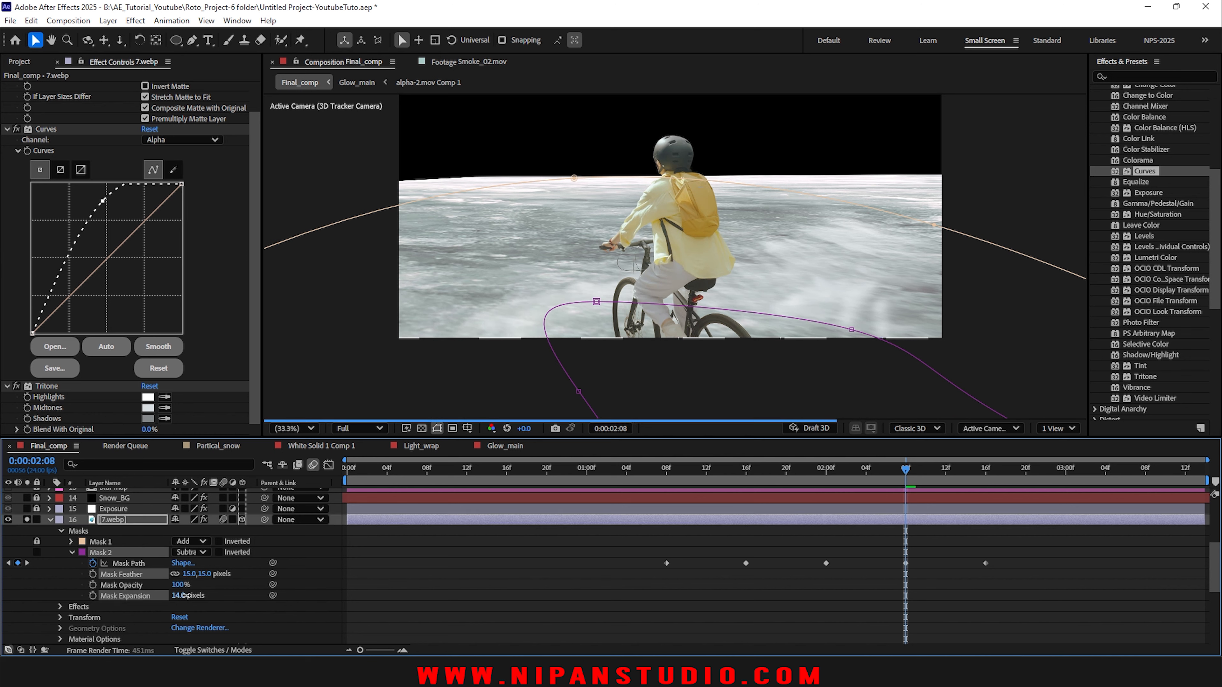
left_click_drag(186, 595, 199, 574)
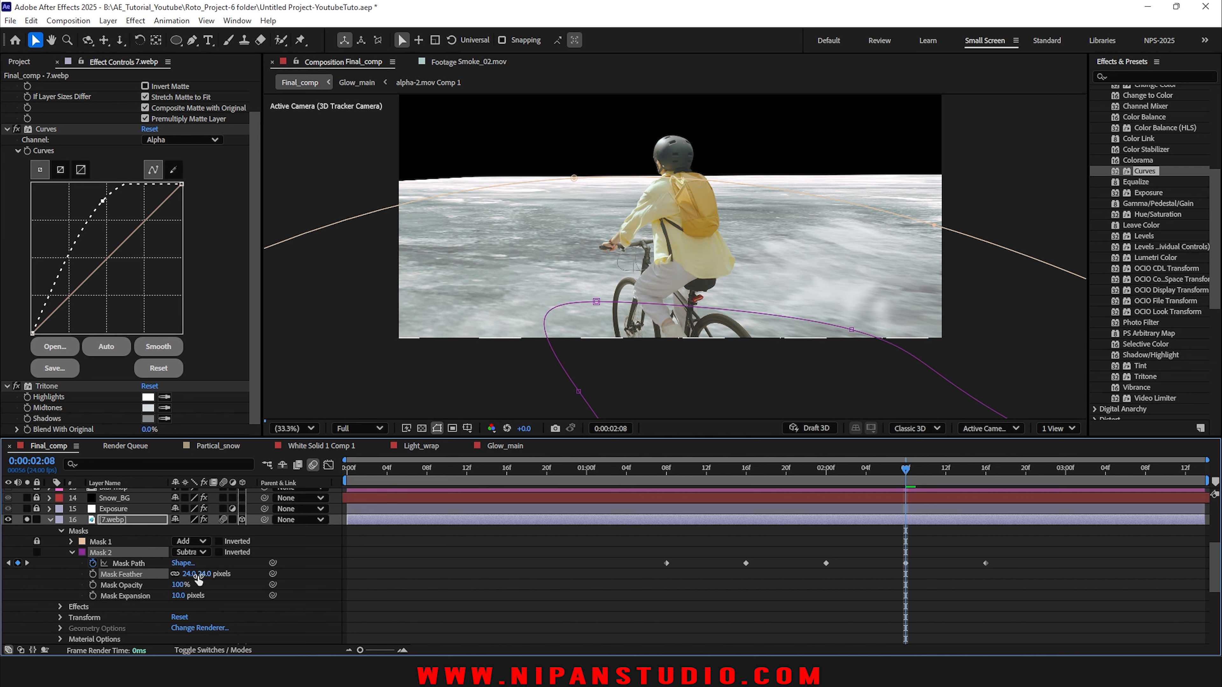
Step: Lighten Tritone's shadows on 7.webp to the grey 9FA4A5
left_click(148, 418)
left_click_drag(474, 324, 470, 314)
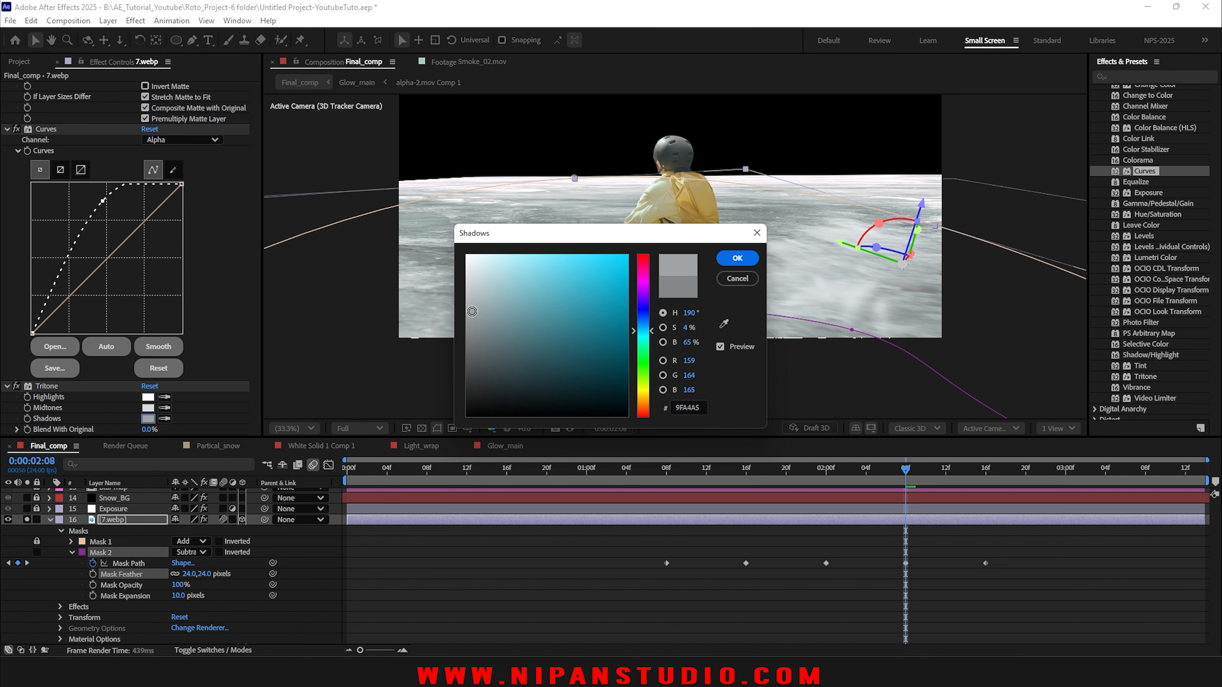
left_click(738, 258)
left_click(527, 558)
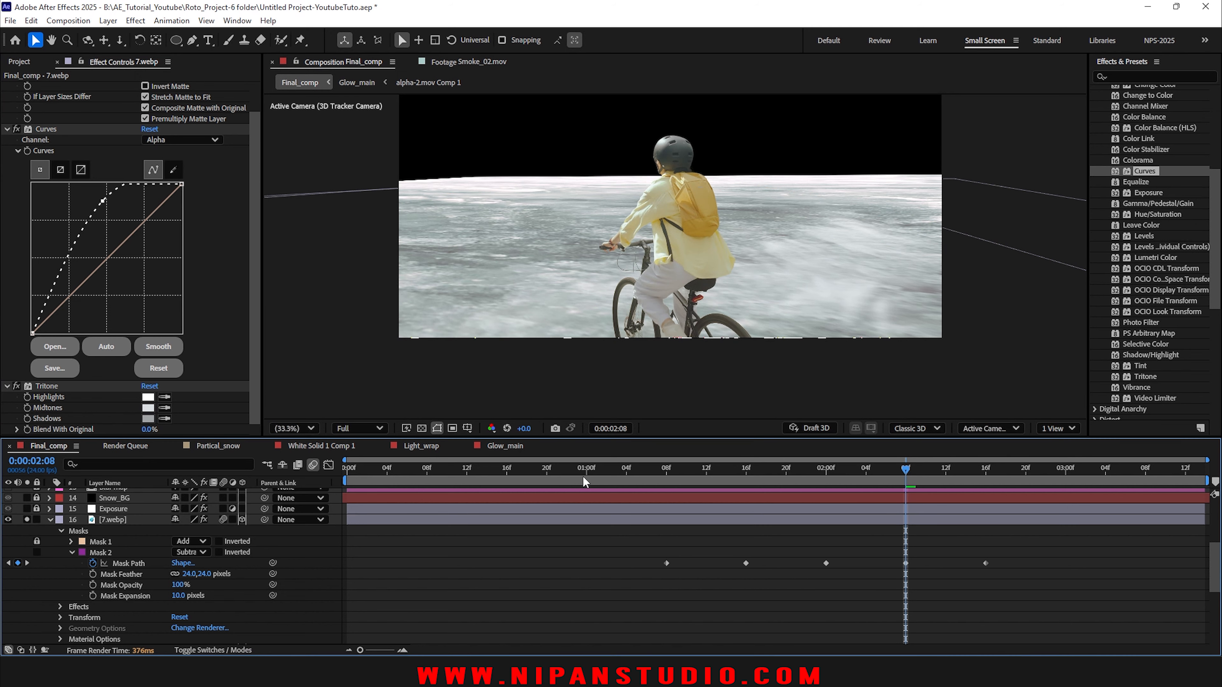
Step: Preview the fog over the whole shot at Third resolution, scrub to 0:00:02:08 and select the 7.webp layer
key("space")
left_click(359, 428)
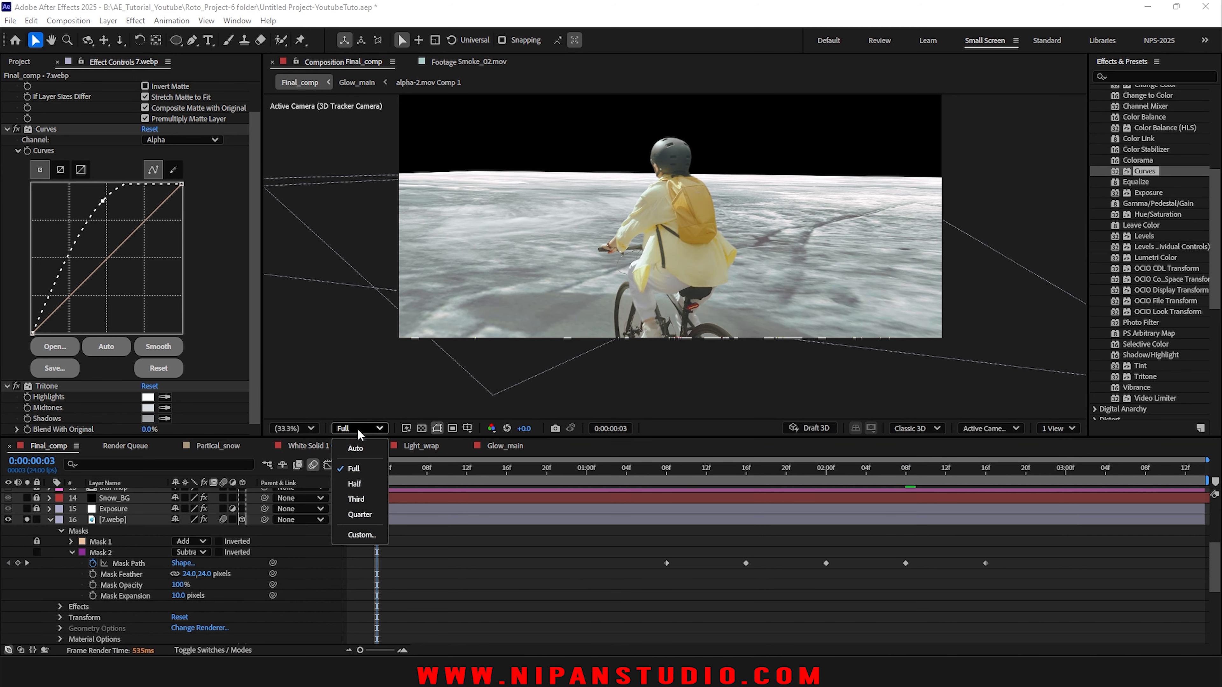
left_click(362, 503)
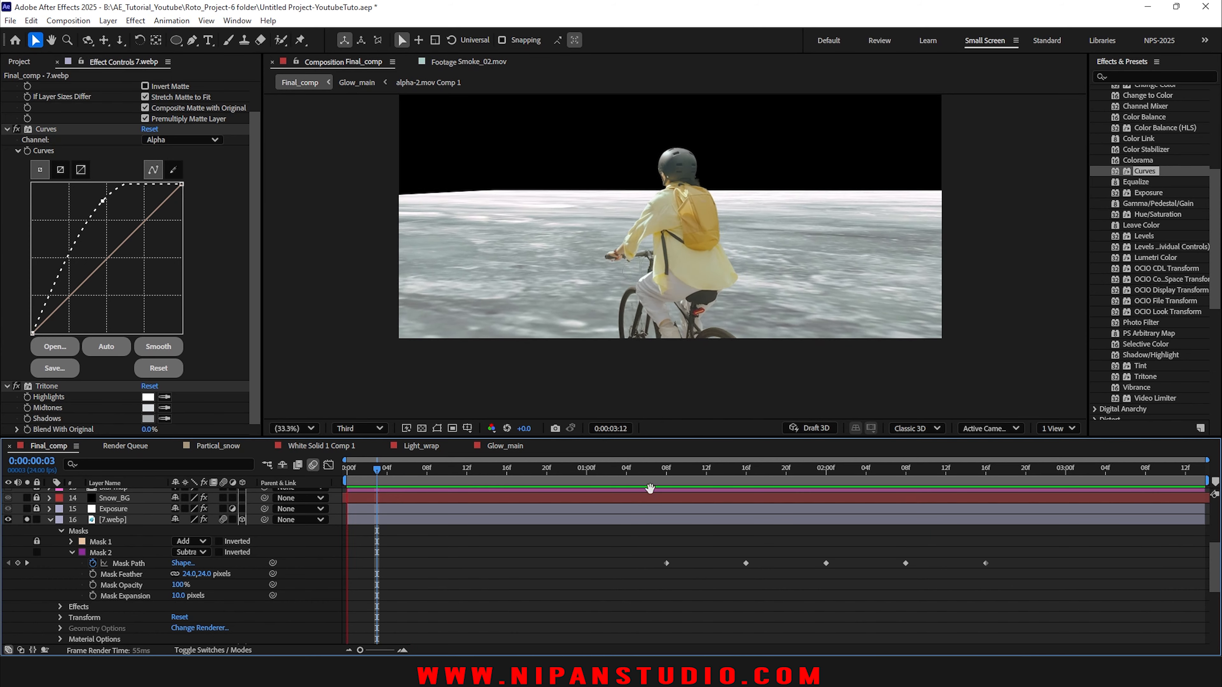
left_click(689, 473)
left_click_drag(691, 475, 907, 484)
left_click(885, 520)
key("space")
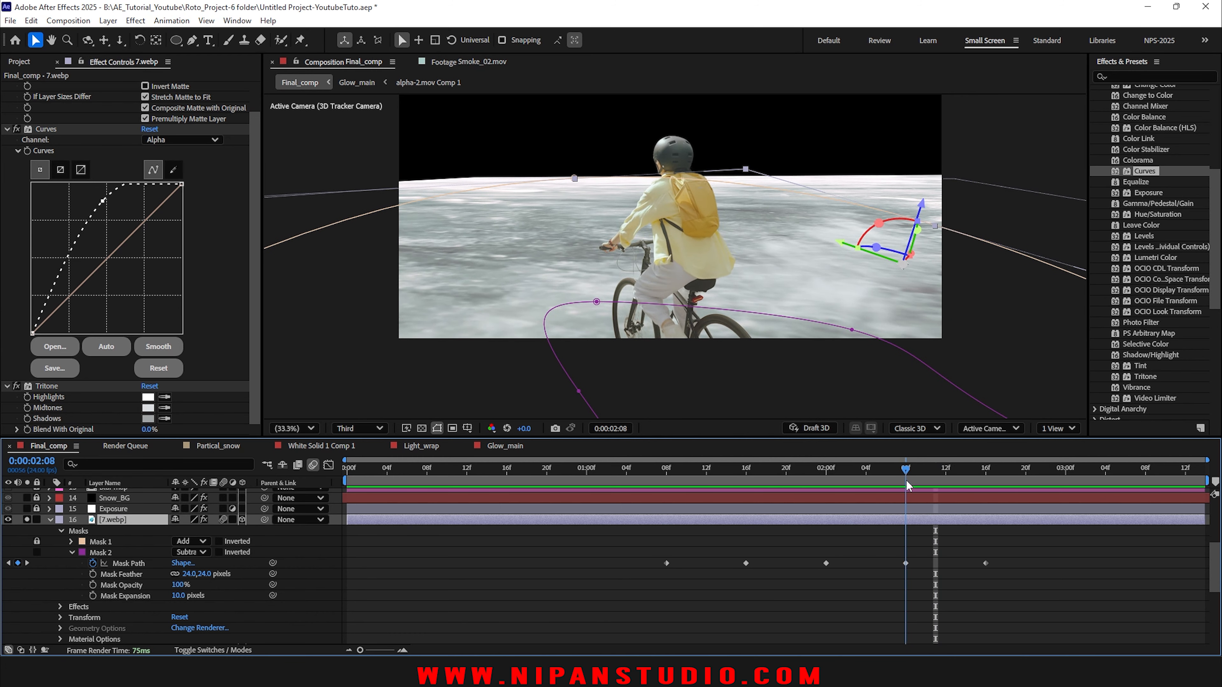
Step: Set Mask 2's feather to 16 pixels, restore Full resolution and preview the fog from 0:00:01:15
left_click_drag(191, 577, 158, 572)
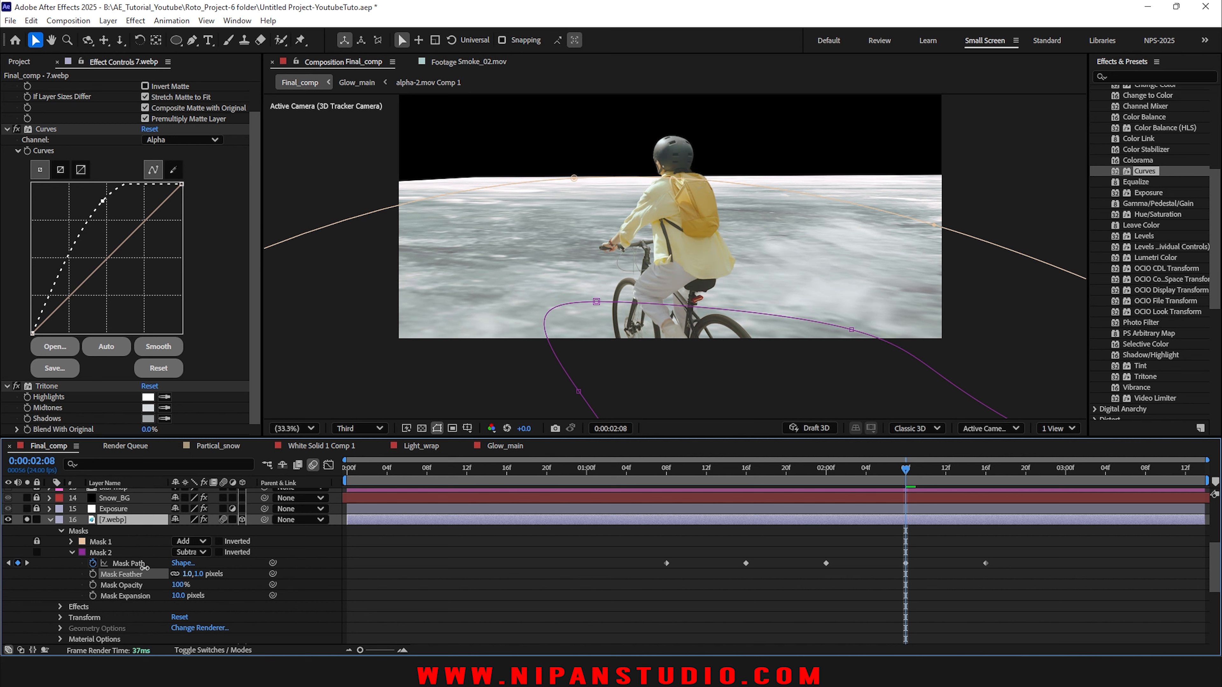
left_click(361, 429)
left_click(353, 458)
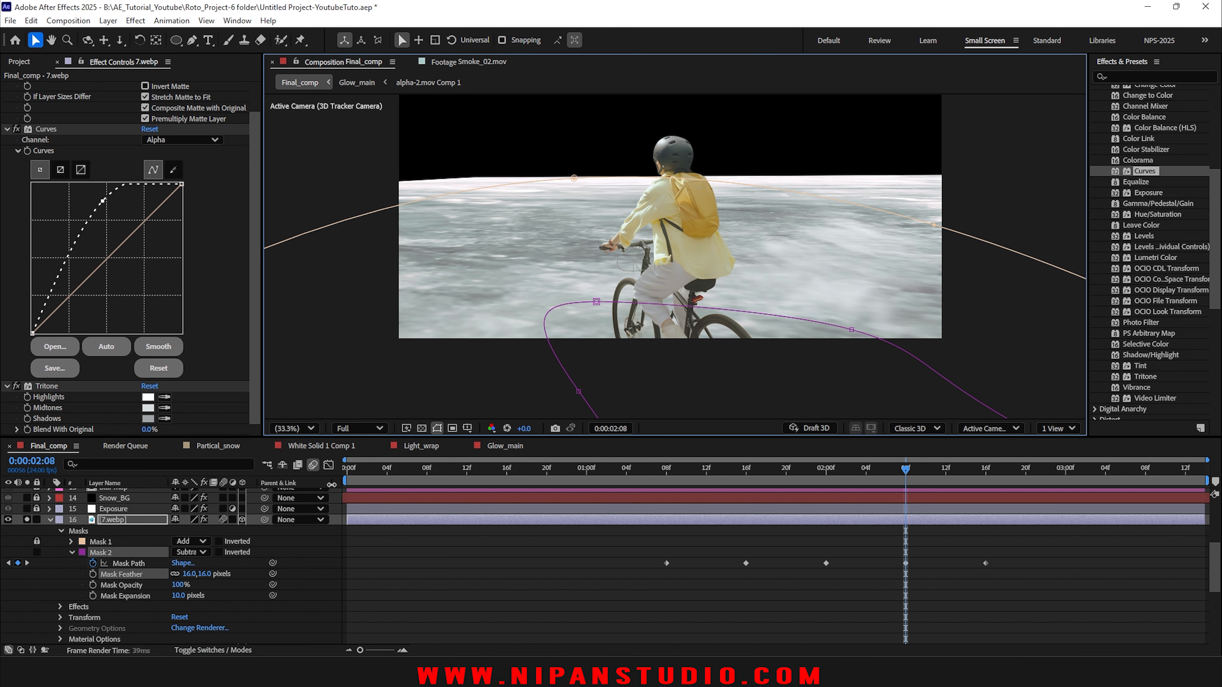
left_click(564, 577)
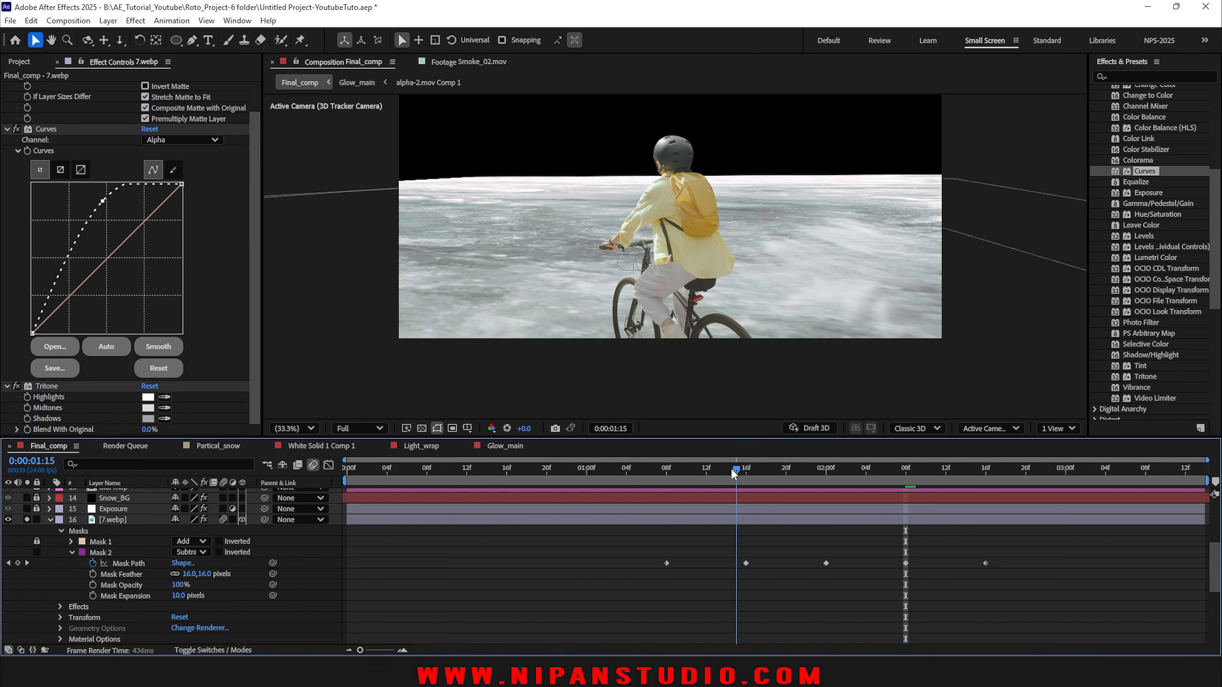
key("space")
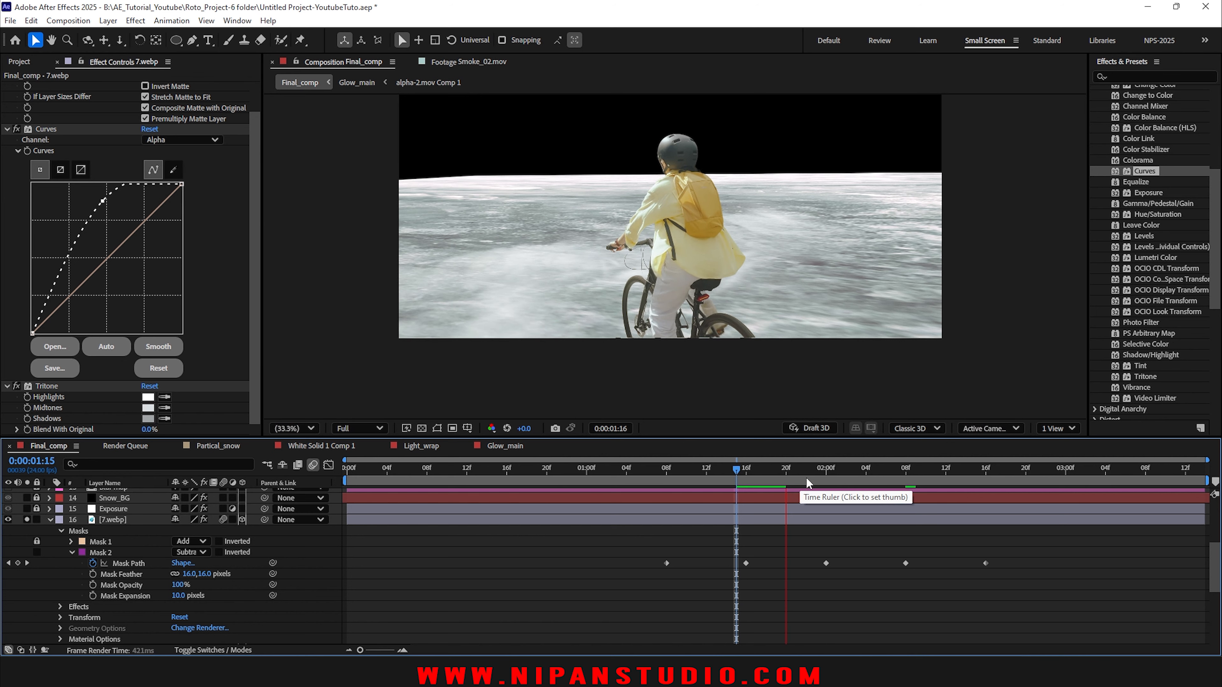
key("space")
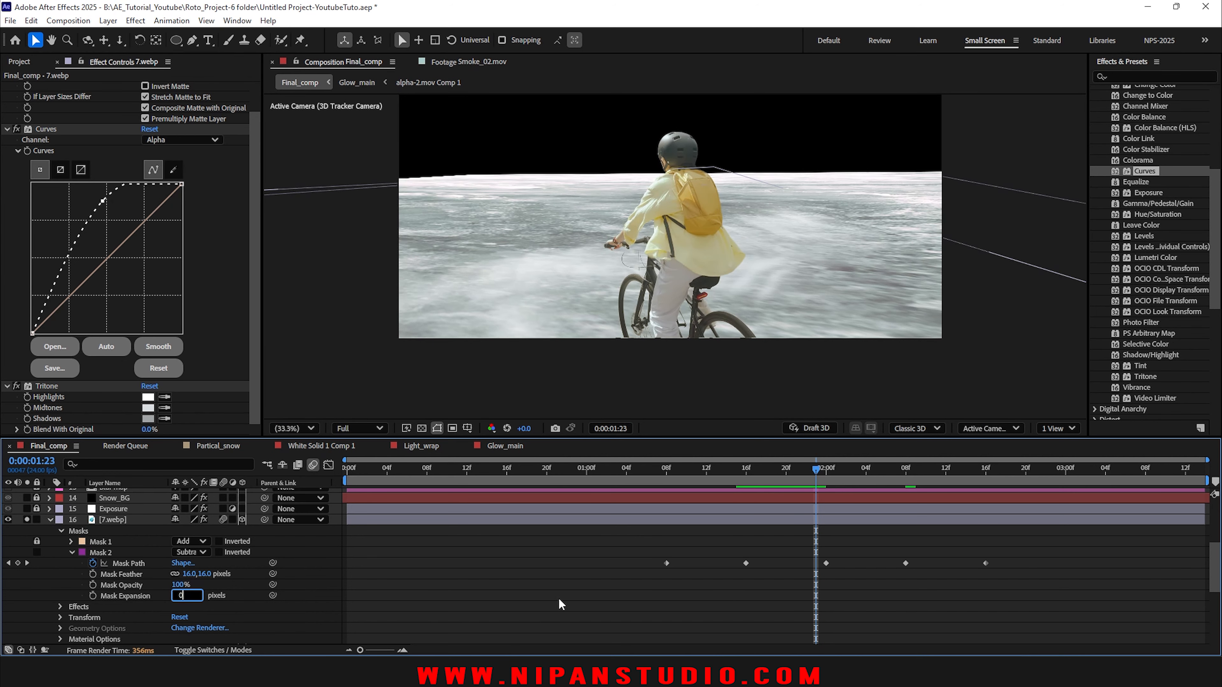
Step: Try a Mask 2 expansion of 0 pixels and preview it from 0:00:01:23
key("Return")
key("space")
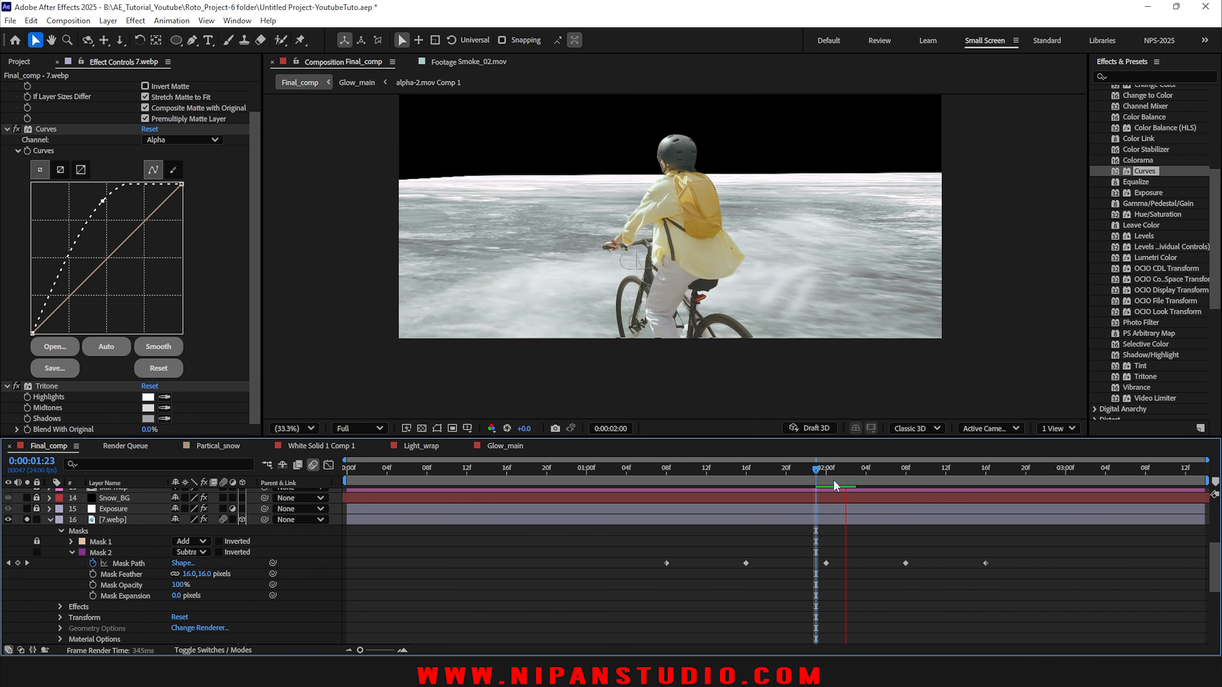
key("space")
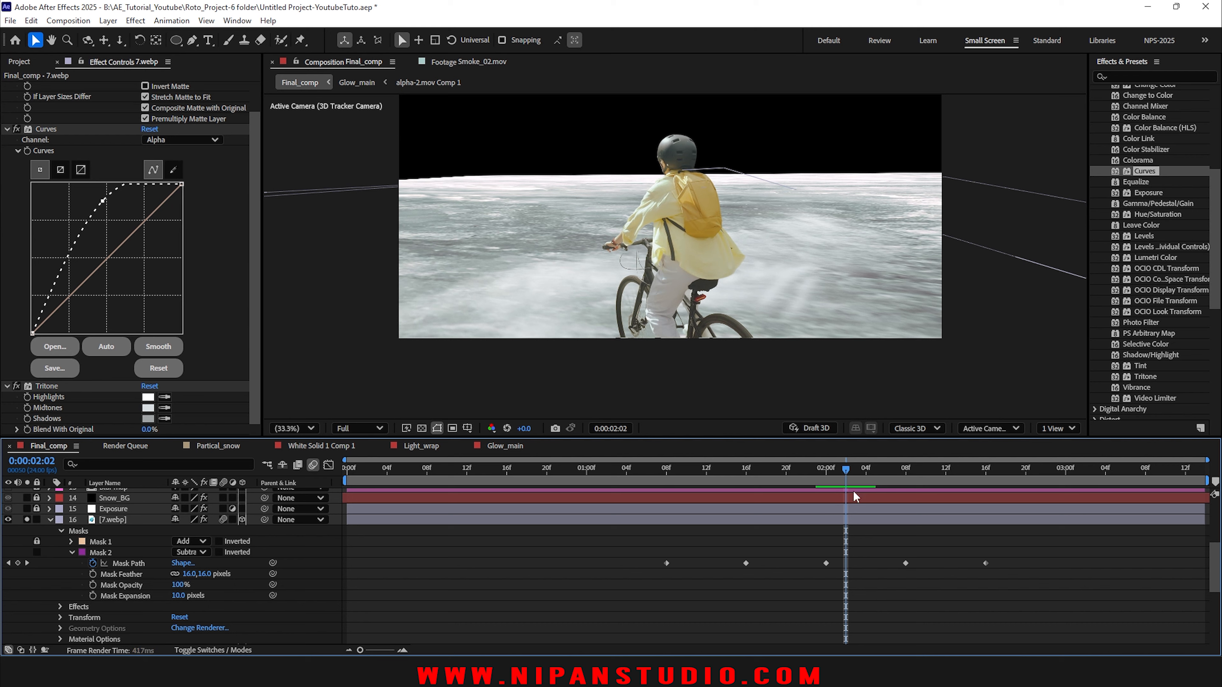
Step: Preview the masked fog from 0:00:01:15, scrub to 0:00:02:00 and save the project
left_click(734, 475)
key("space")
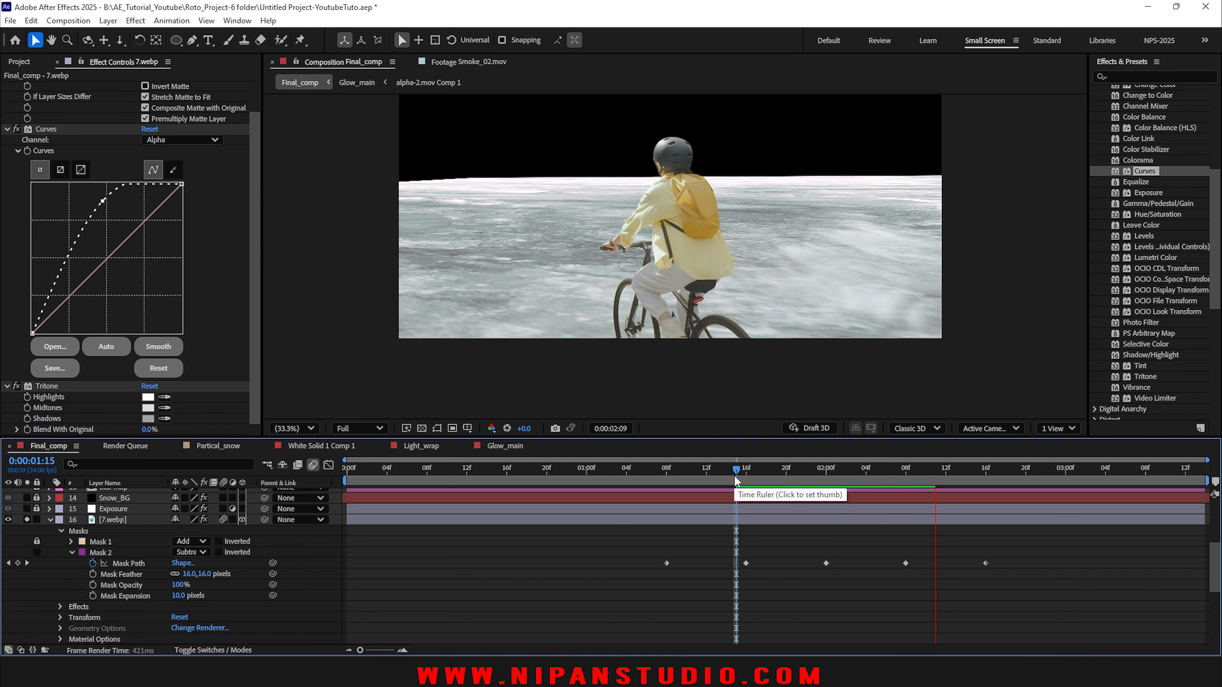
left_click_drag(744, 475, 827, 481)
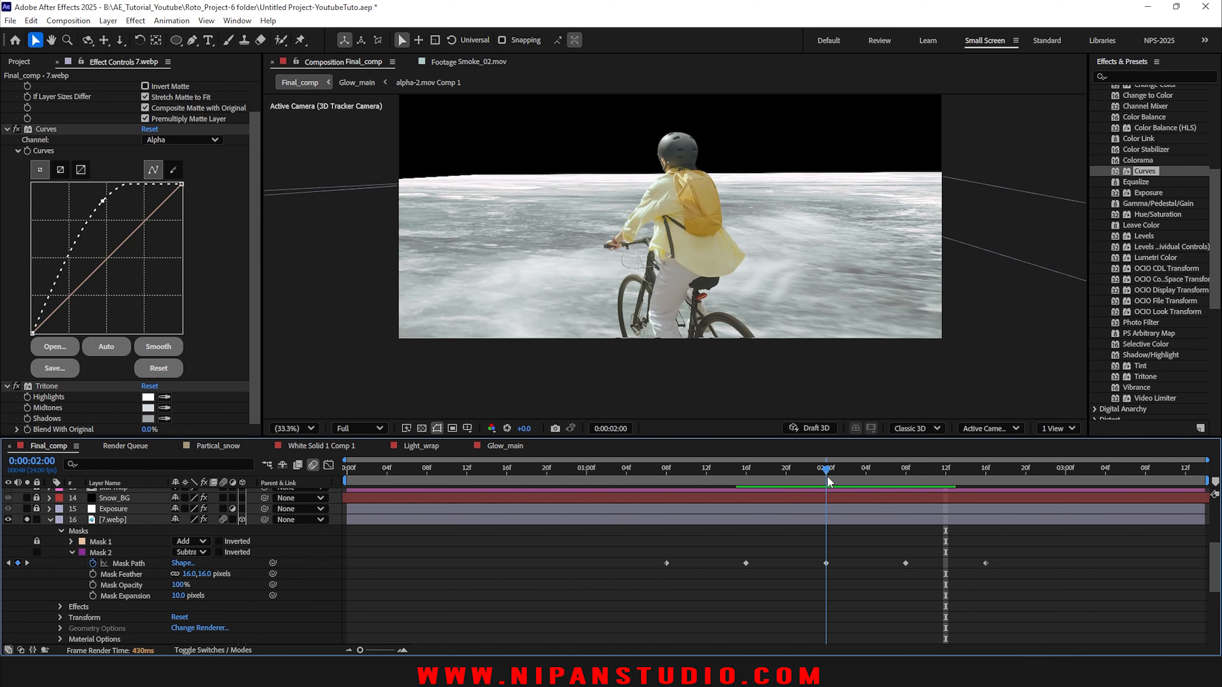
key("ctrl+s")
Step: Duplicate the 7.webp fog layer and make the copy's Set Matte take its matte from layer 16, 7.webp
left_click(115, 520)
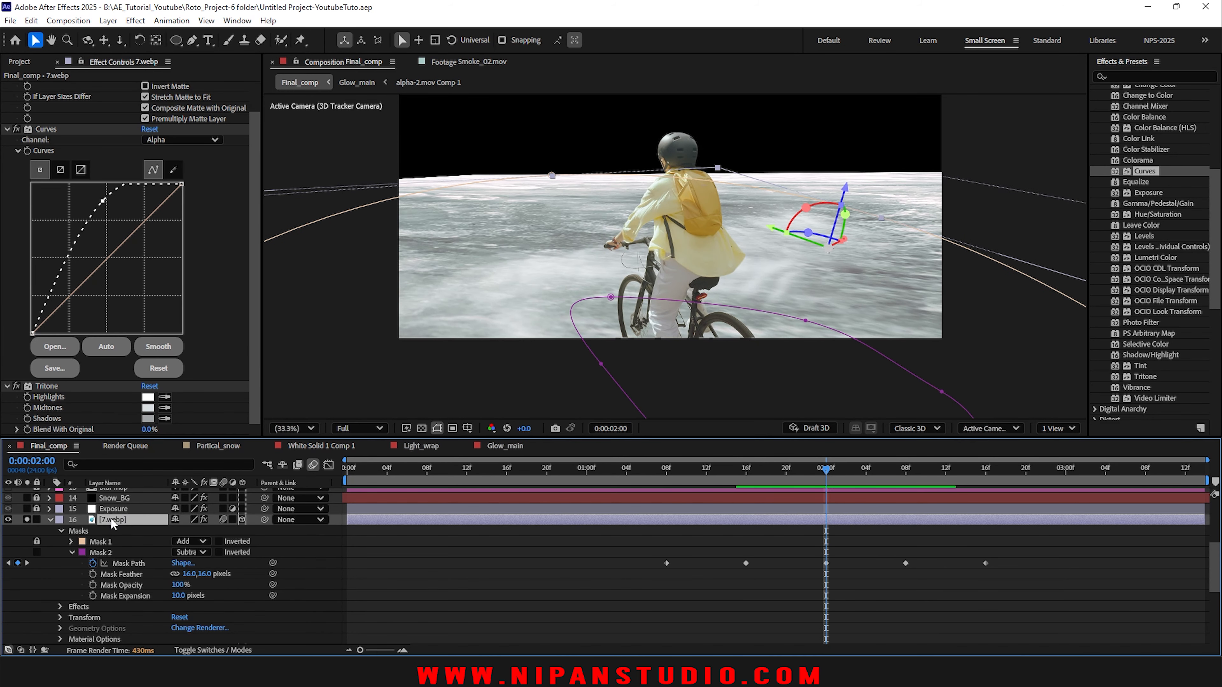
key("ctrl+d")
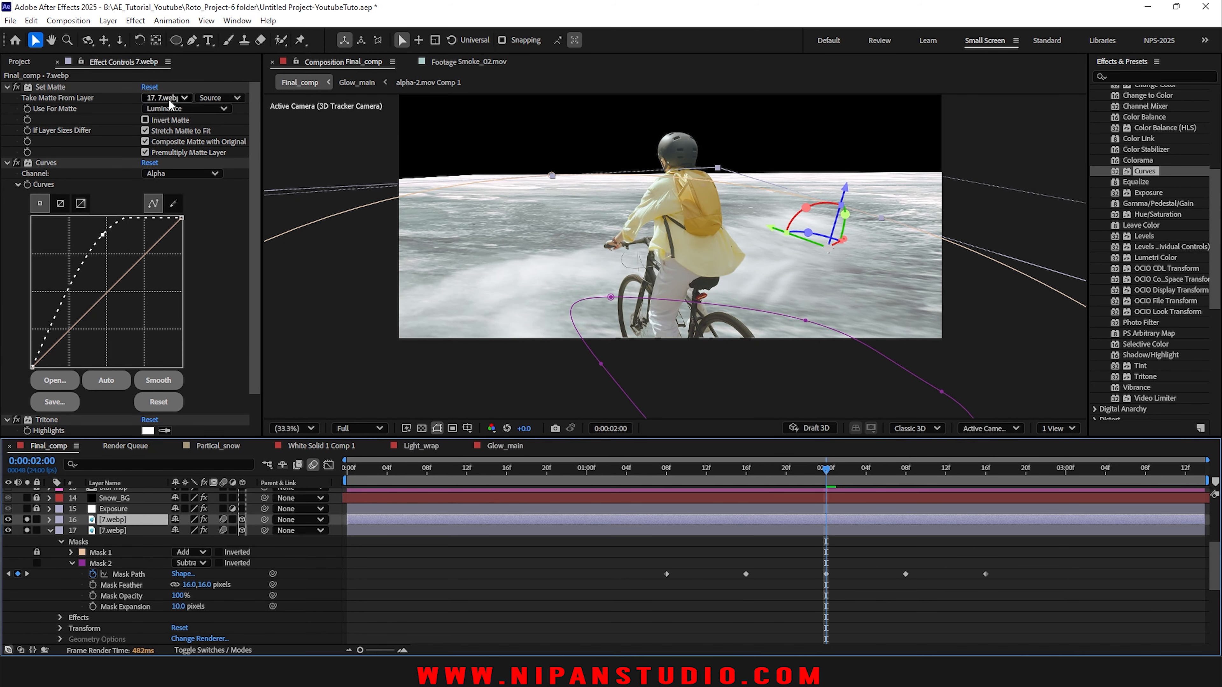
left_click(169, 98)
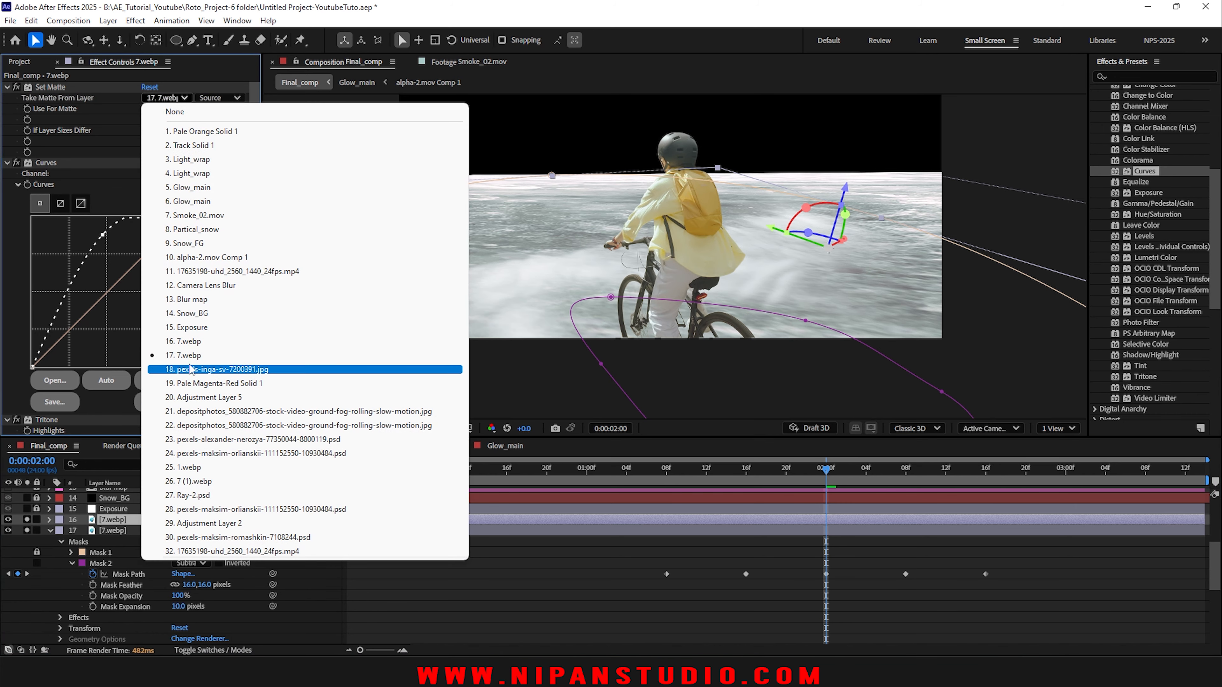
left_click(187, 343)
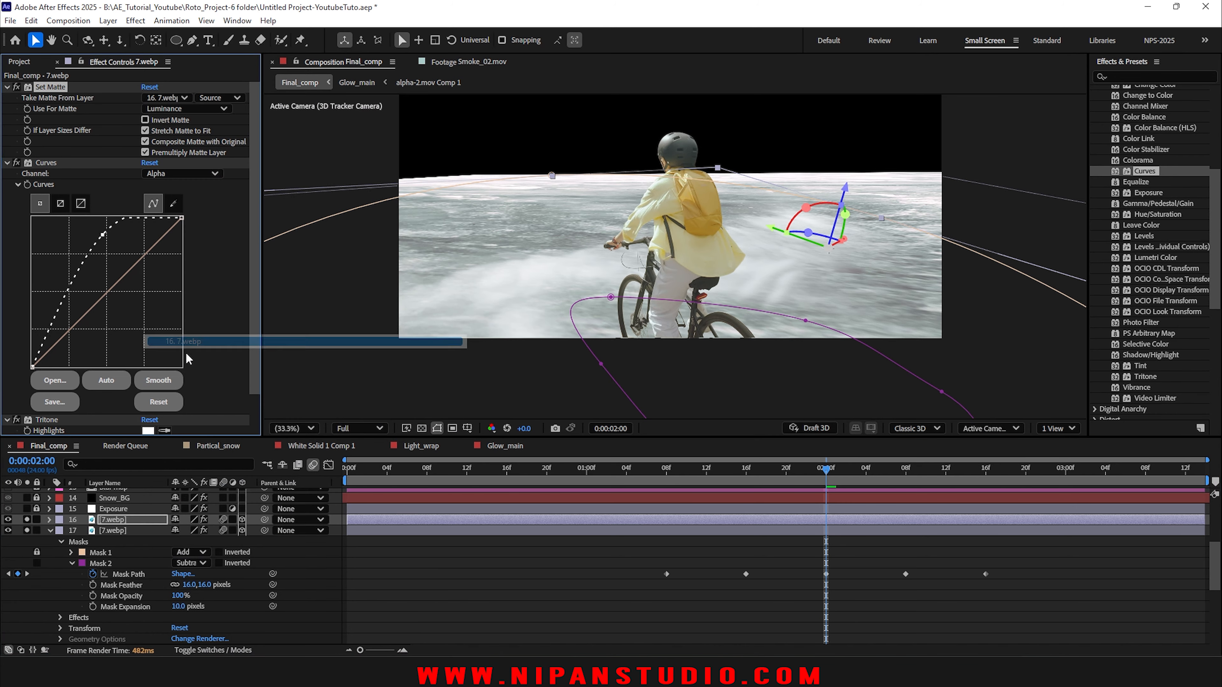
Step: Delete Mask 2 from the duplicated 7.webp and move the layer directly below Snow_FG, above the cyclist layers
left_click(49, 530)
left_click(49, 520)
left_click(61, 531)
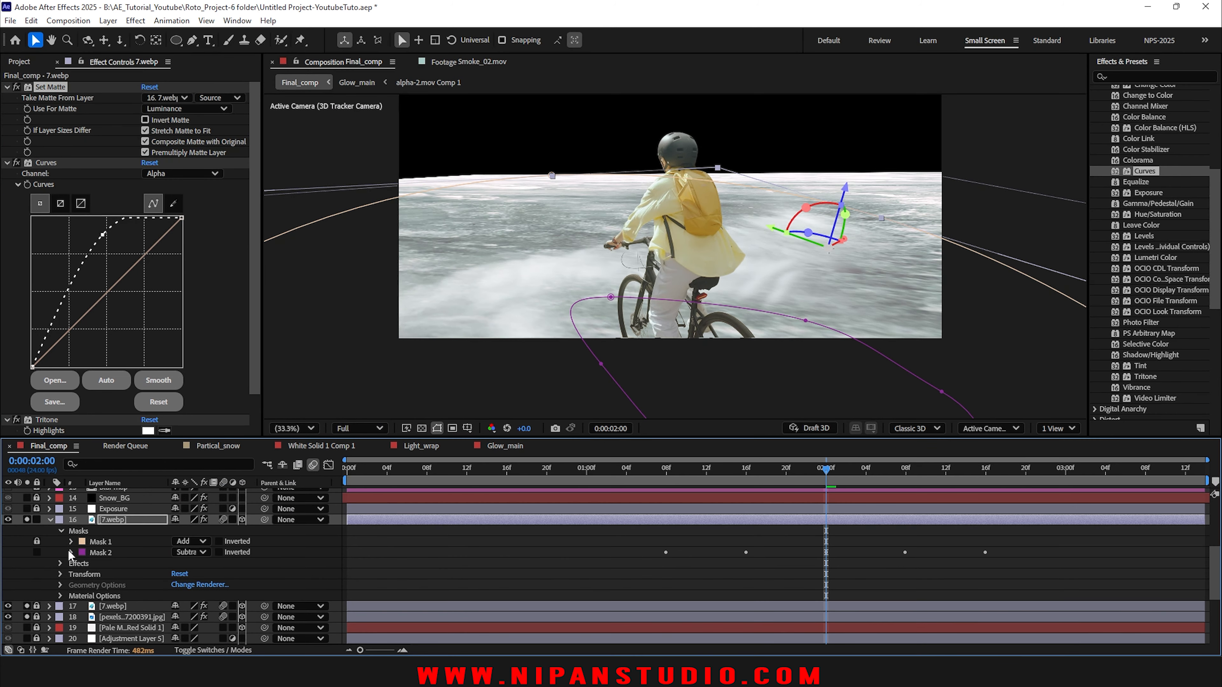
left_click(97, 554)
key("Delete")
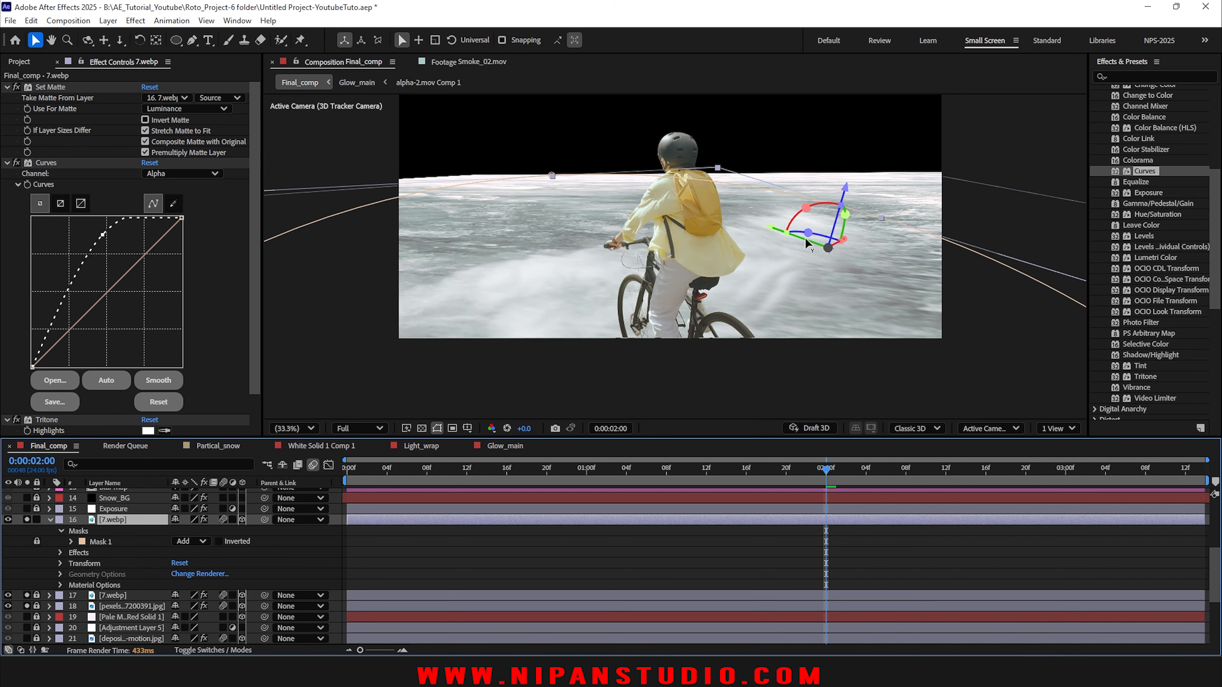
scroll(123, 585, "up", 3)
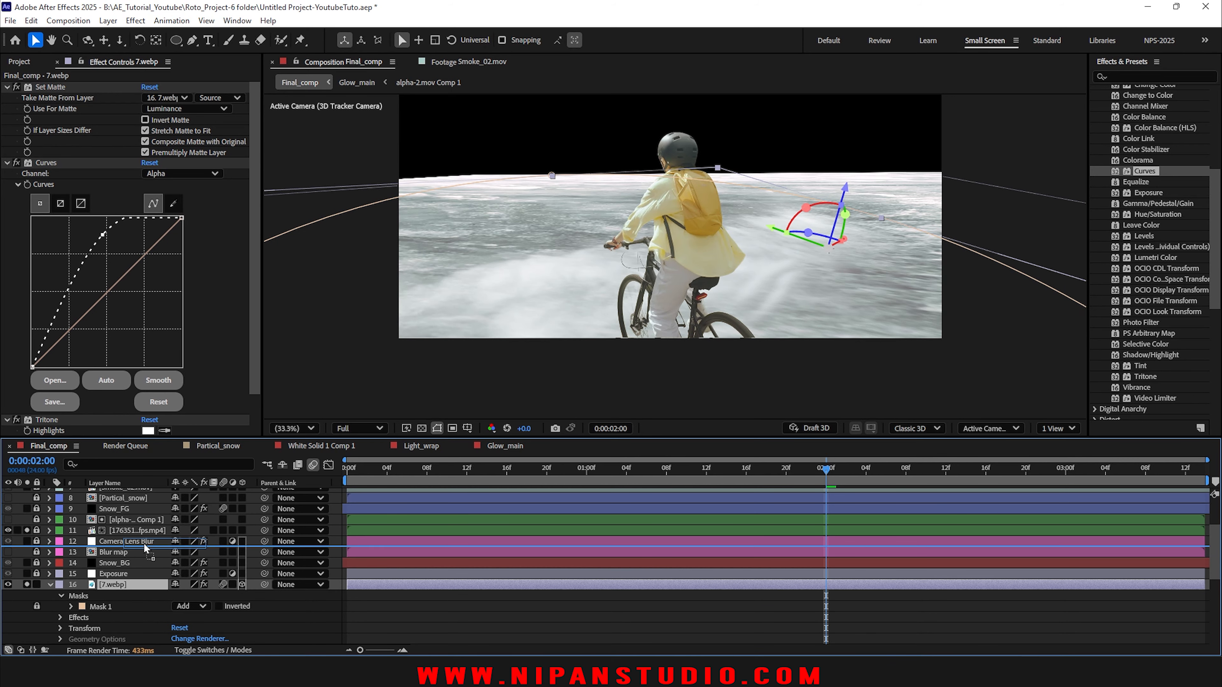
left_click_drag(145, 549, 144, 514)
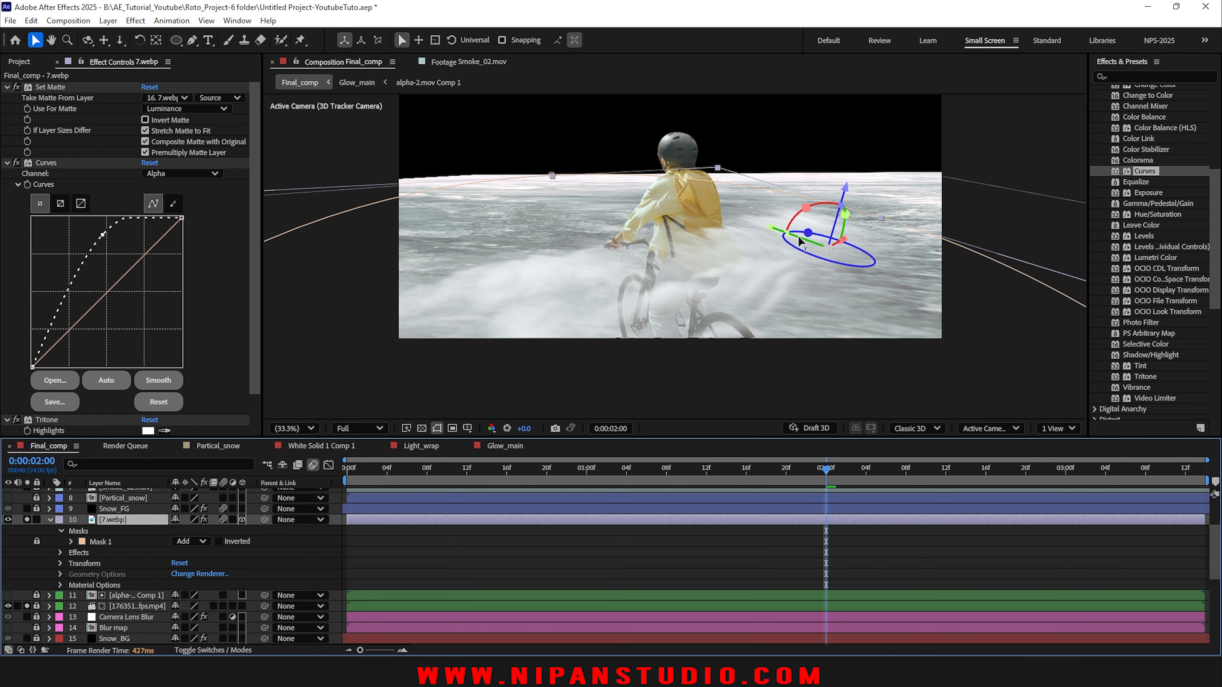
Step: Rotate the duplicated fog plane upright and lower it in front of the cyclist, with its Curves effect turned off
left_click_drag(803, 210, 838, 215)
scroll(699, 214, "down", 2)
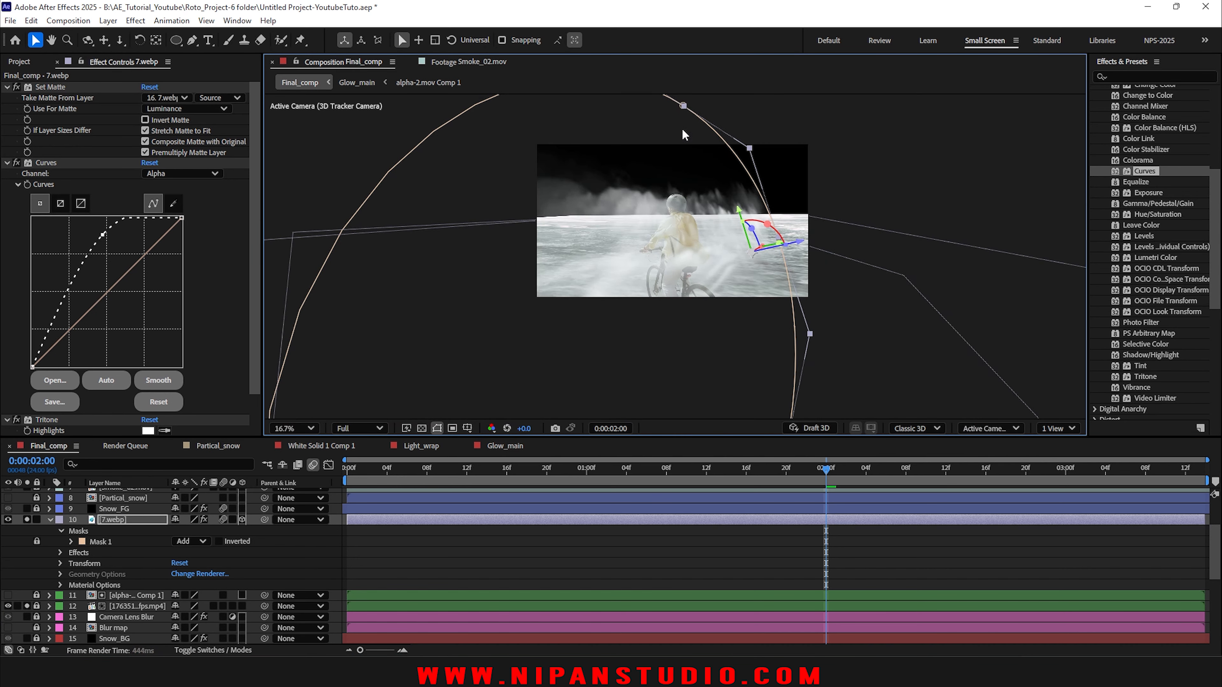
mouse_move(683, 129)
left_mouse_down()
mouse_move(685, 165)
mouse_move(682, 153)
left_mouse_up()
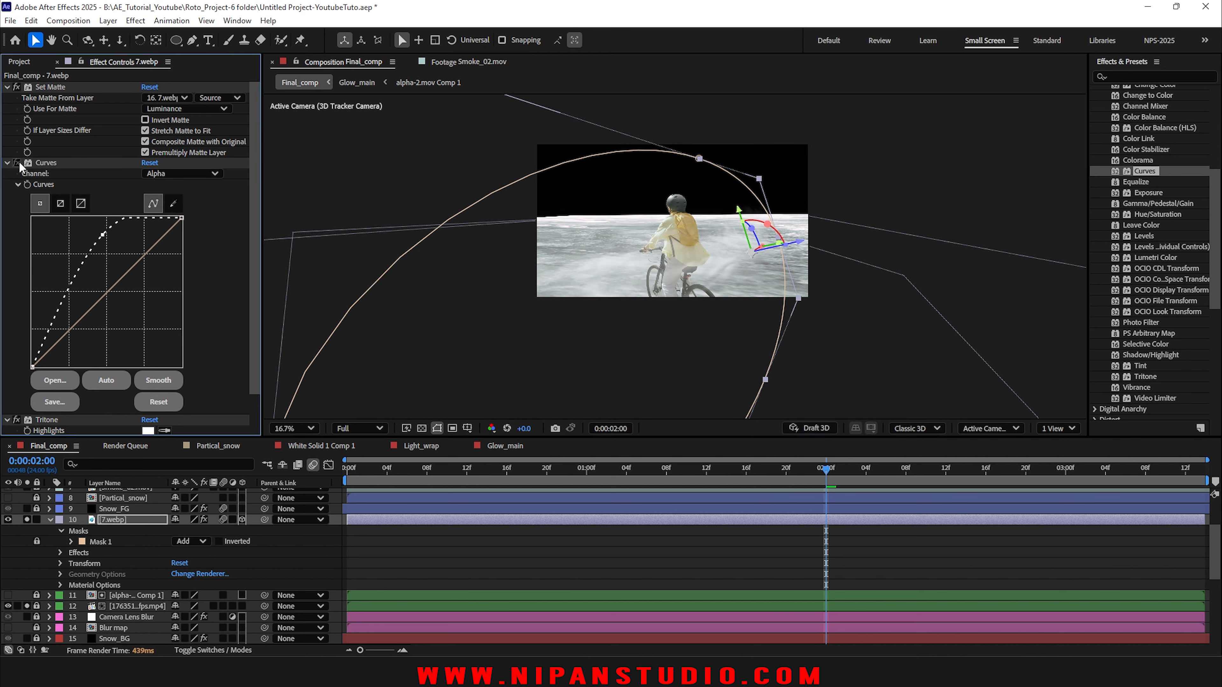
scroll(691, 241, "up", 2)
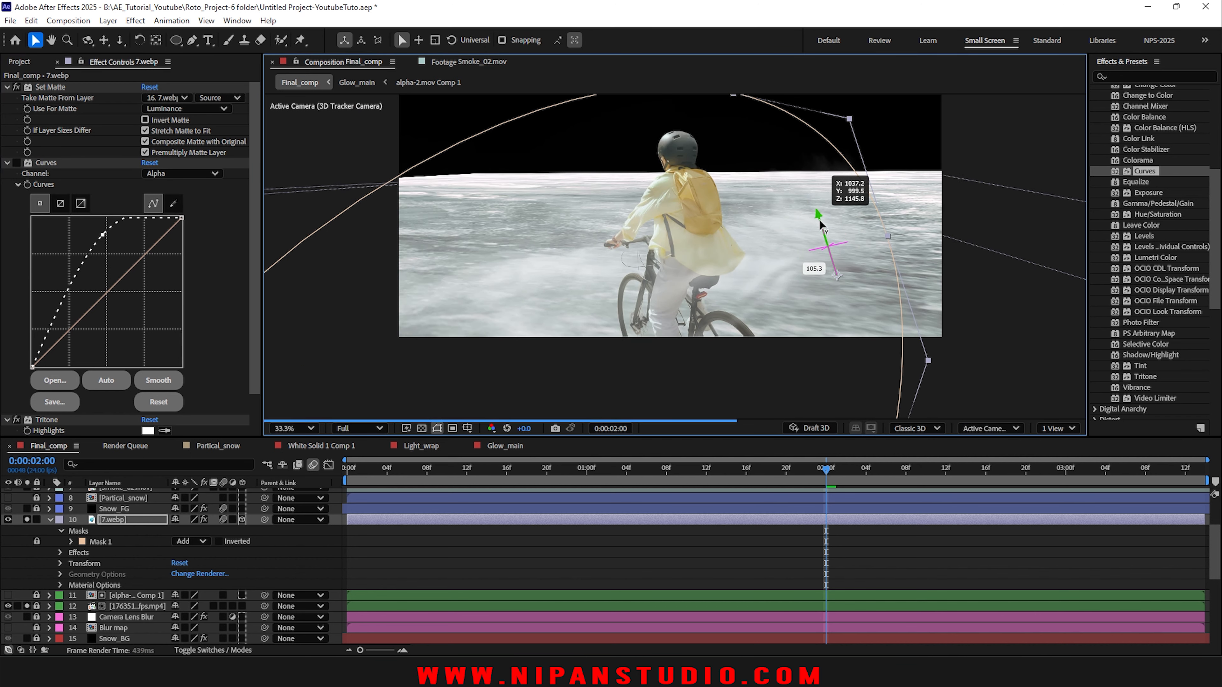
left_click_drag(819, 223, 831, 250)
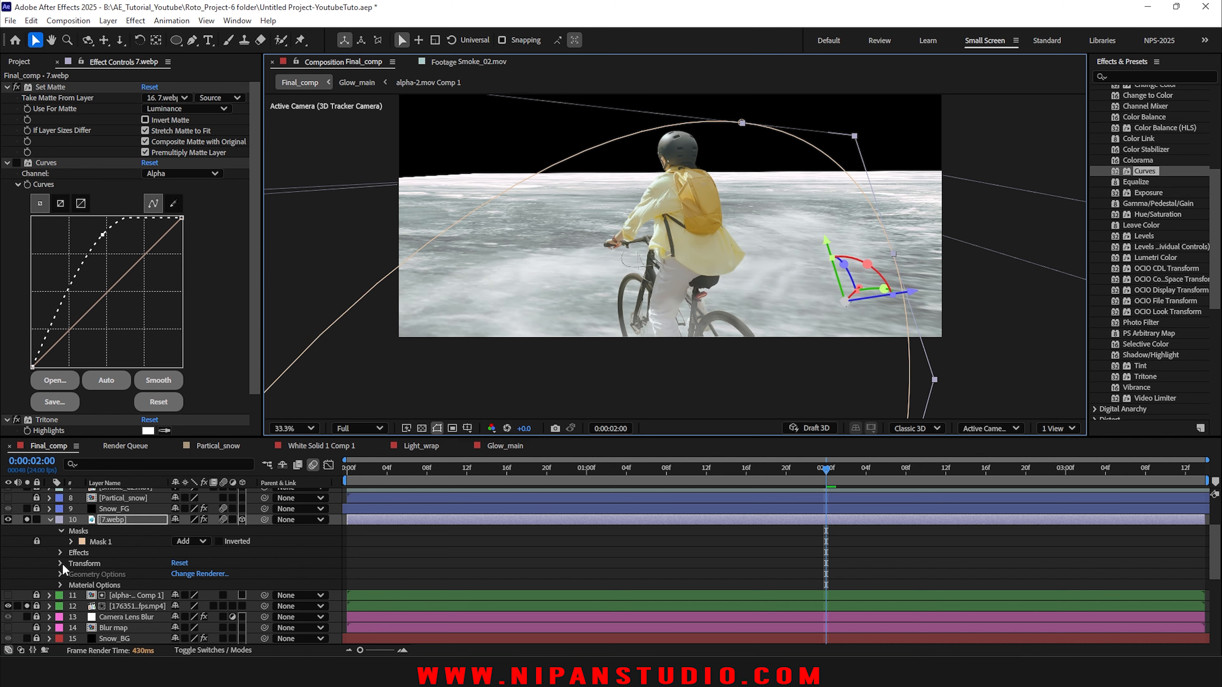
Step: Keyframe the fog copy's position at 0:00:02:00, and at 0:00:01:16 move it to about 740.1, 1725.0, 1404.3
key("p")
left_click(82, 530)
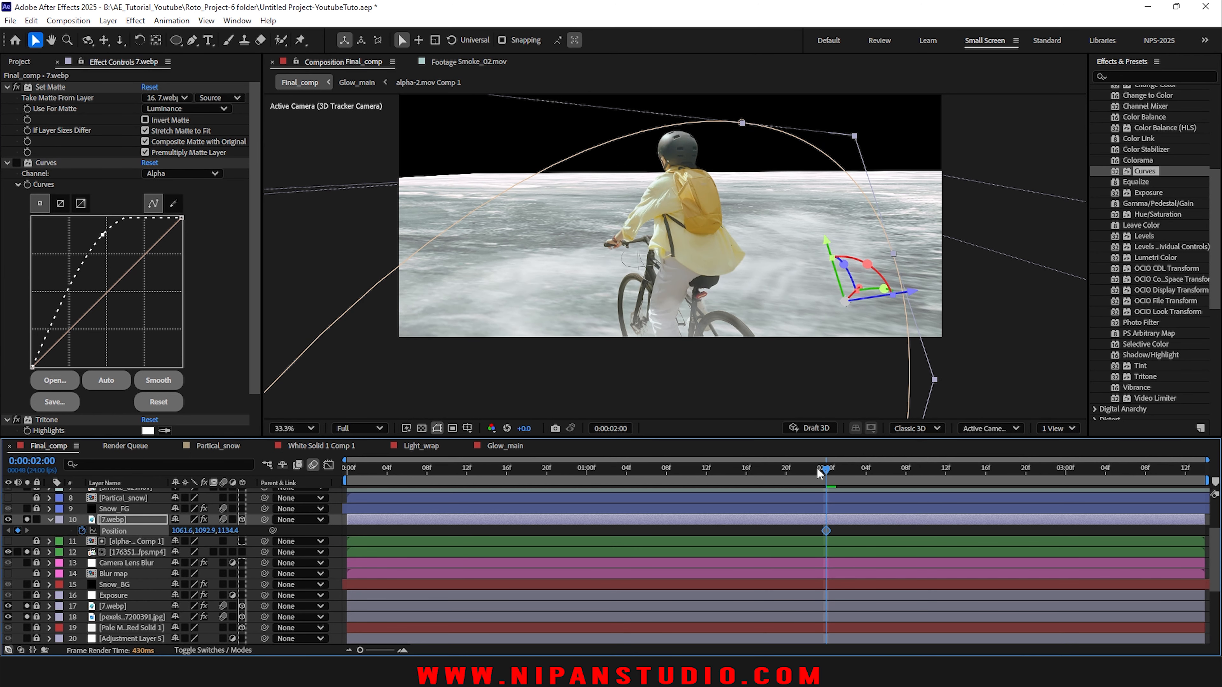
left_click_drag(819, 471, 746, 471)
left_click_drag(770, 232, 787, 279)
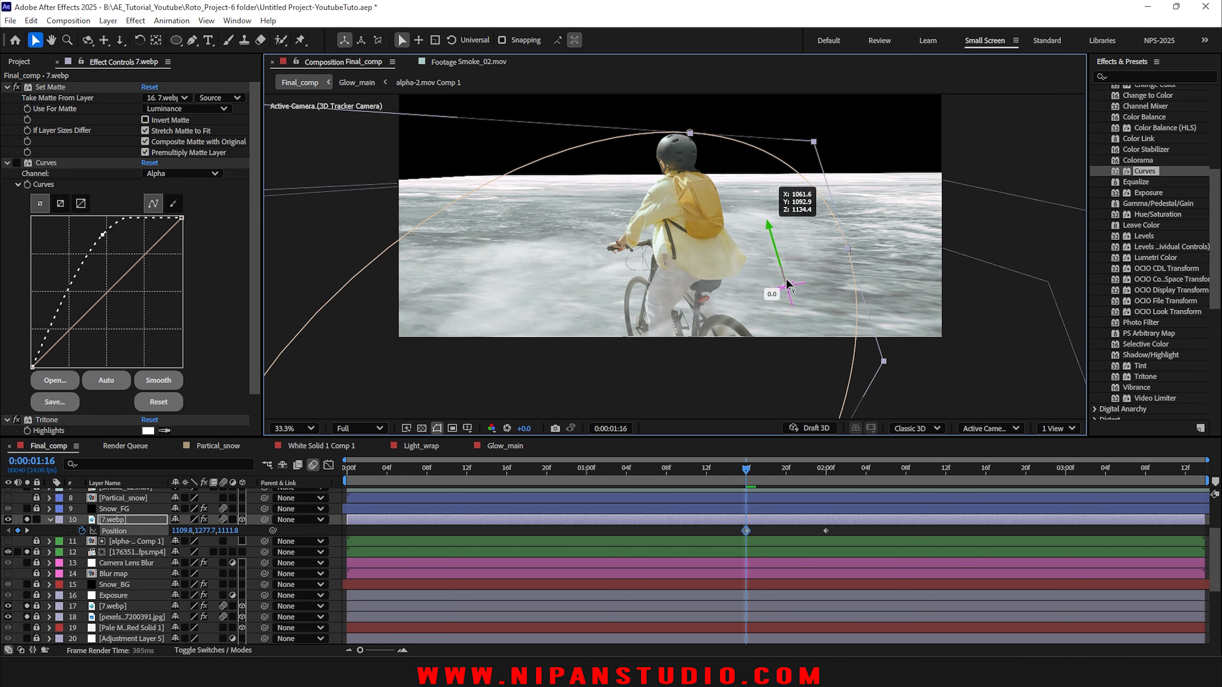
key("ctrl+z")
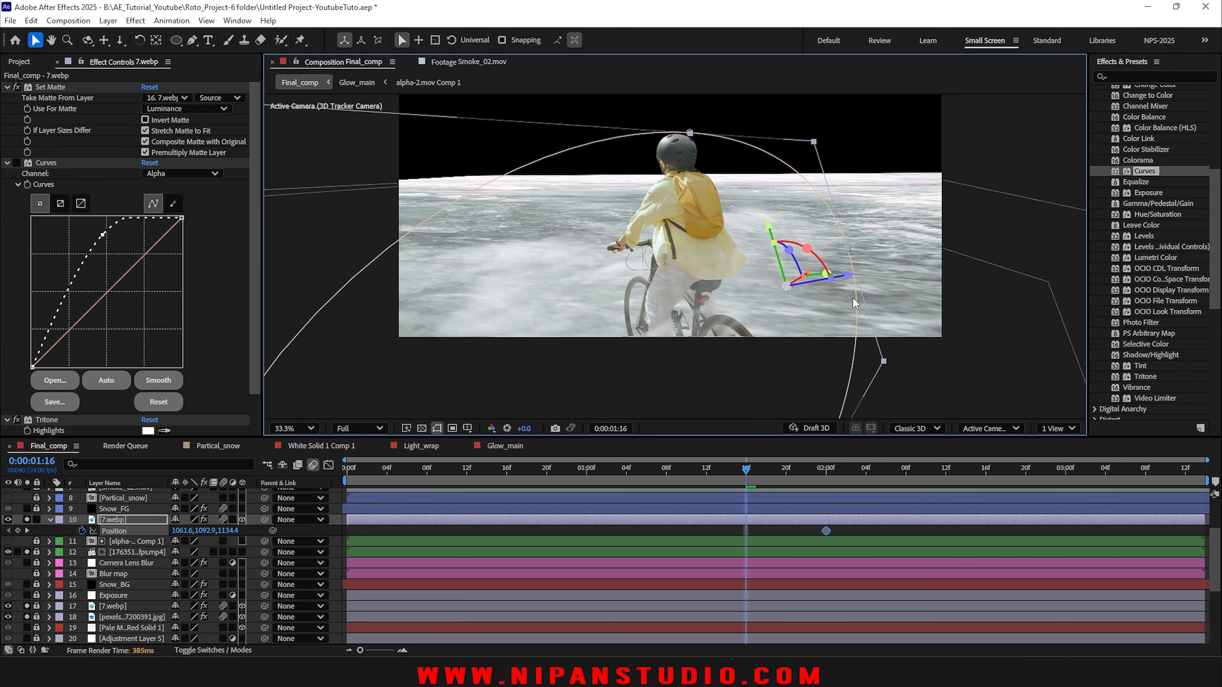
left_click_drag(845, 283, 736, 295)
left_click_drag(662, 251, 704, 355)
Step: Preview the fog copy's motion from 0:00:01:16 at Third resolution and scrub to 0:00:02:02
left_click(360, 428)
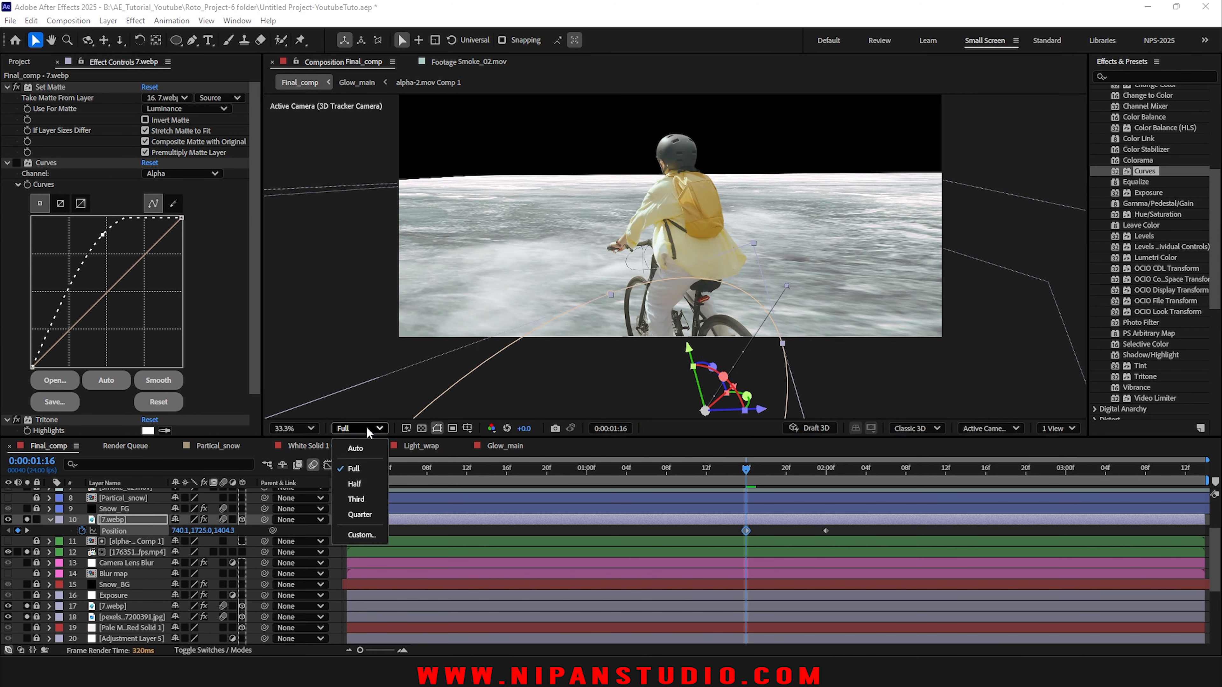
left_click(364, 499)
left_click(769, 529)
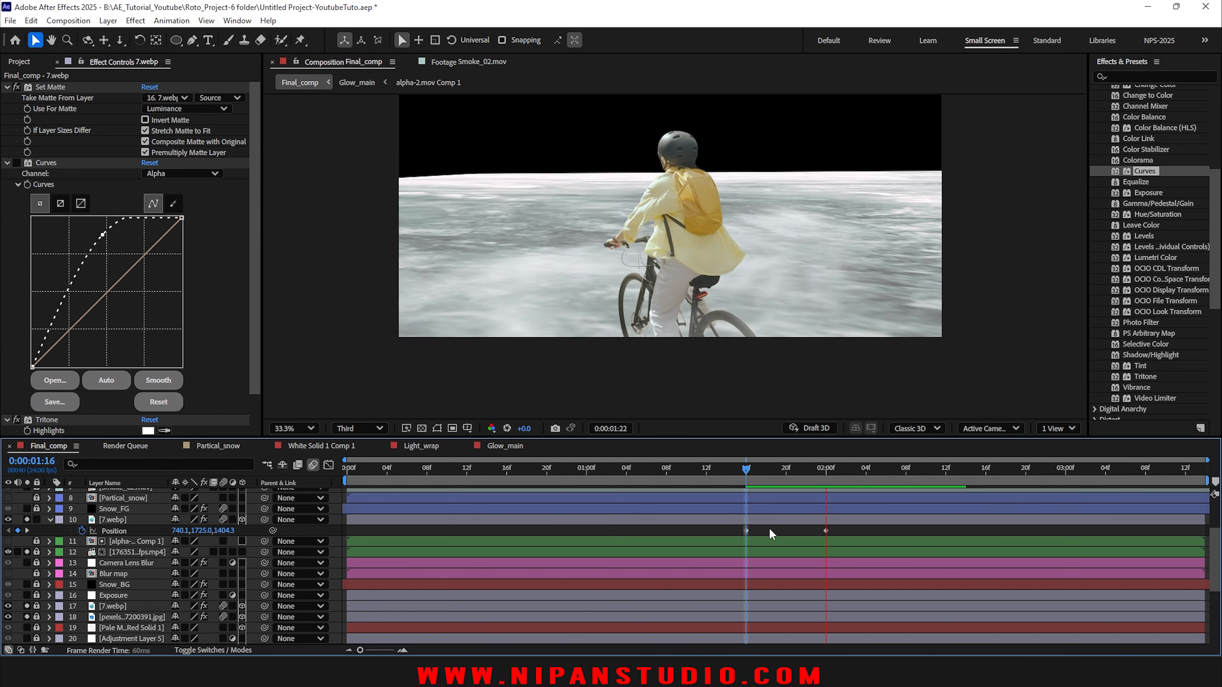
left_click(761, 467)
left_click_drag(762, 467, 845, 468)
Step: Shift the second position keyframe to 0:00:02:05, raise the fog copy there to about 1033.0, 983.4, 1147.7, and preview the motion
left_click_drag(825, 530, 875, 530)
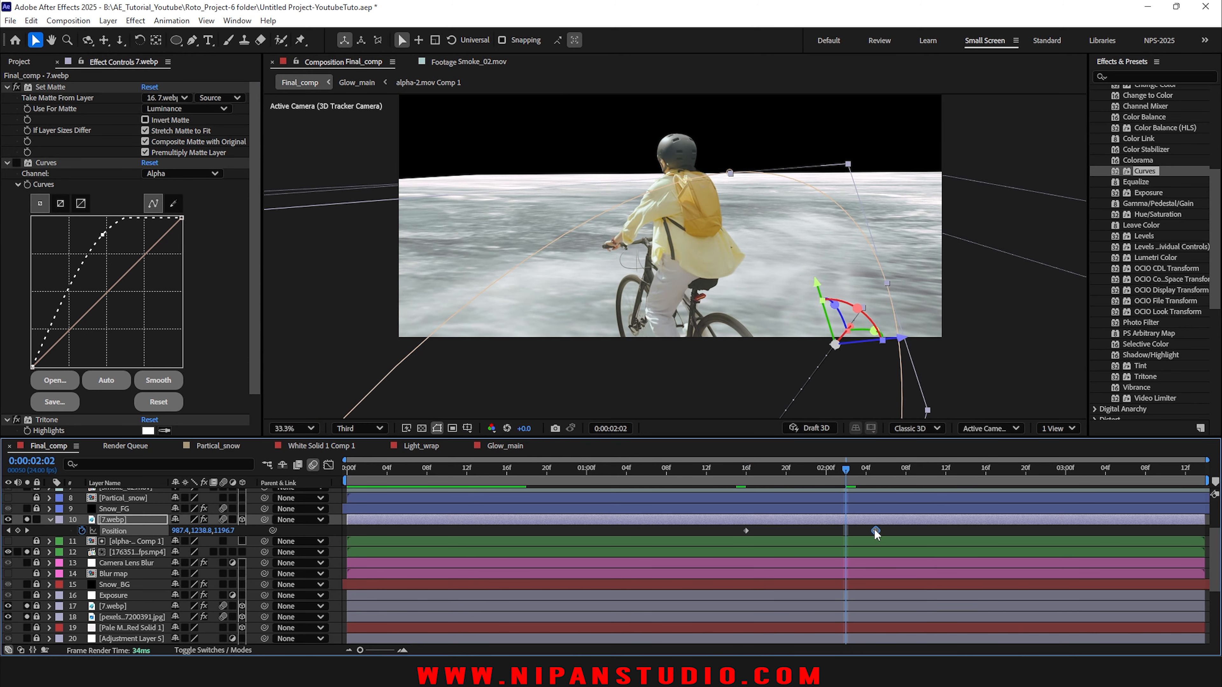
left_click(873, 476)
left_click_drag(886, 243, 868, 215)
key("space")
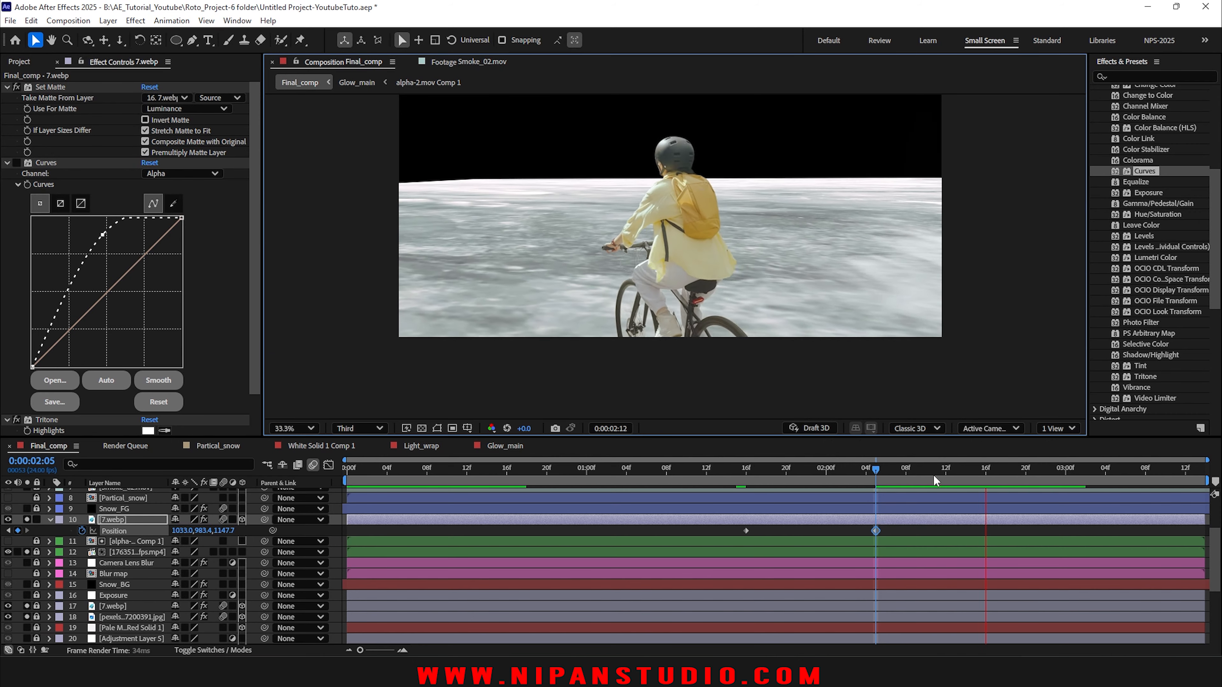
Step: Raise the fog copy at 0:00:02:14 to add a third position keyframe, and preview the rise from 0:00:01:10
left_click(875, 472)
left_click_drag(875, 471, 966, 472)
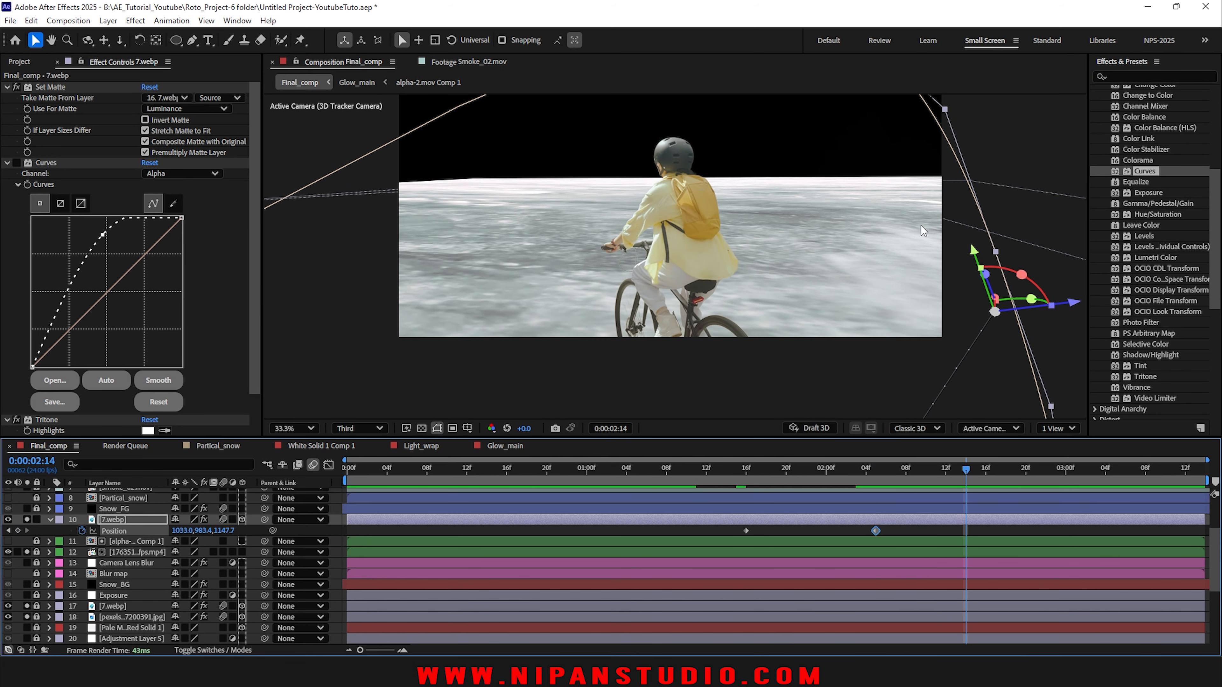
left_click_drag(971, 258, 962, 146)
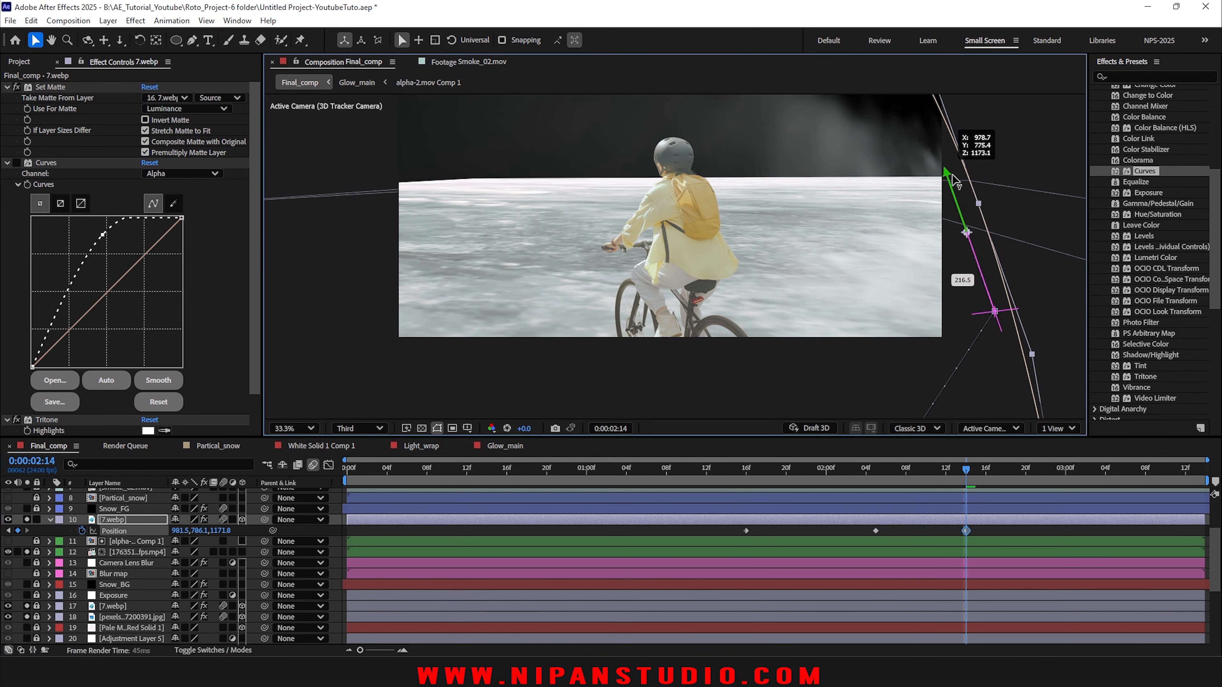
left_click_drag(967, 472, 686, 474)
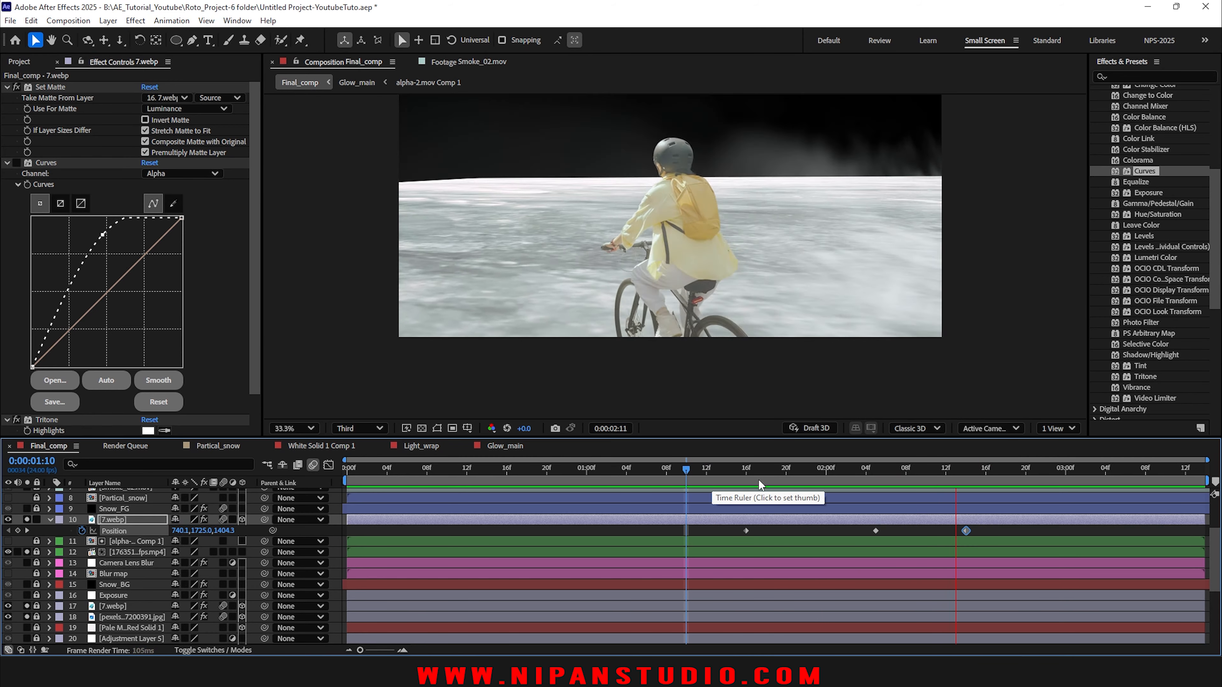
left_click_drag(766, 472, 956, 476)
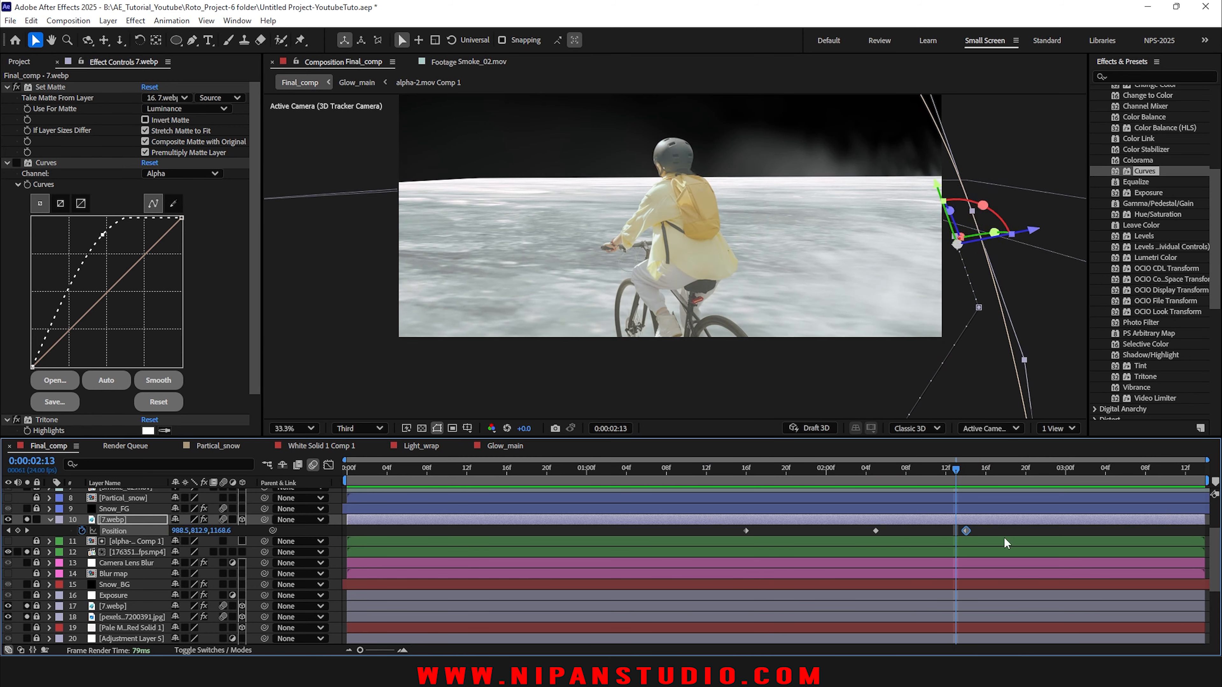
Step: Shift the fog copy's third position keyframe to 0:00:02:18, preview from 0:00:01:14 and scrub back to 0:00:02:09
left_click_drag(966, 531, 1006, 531)
left_click_drag(741, 466, 728, 479)
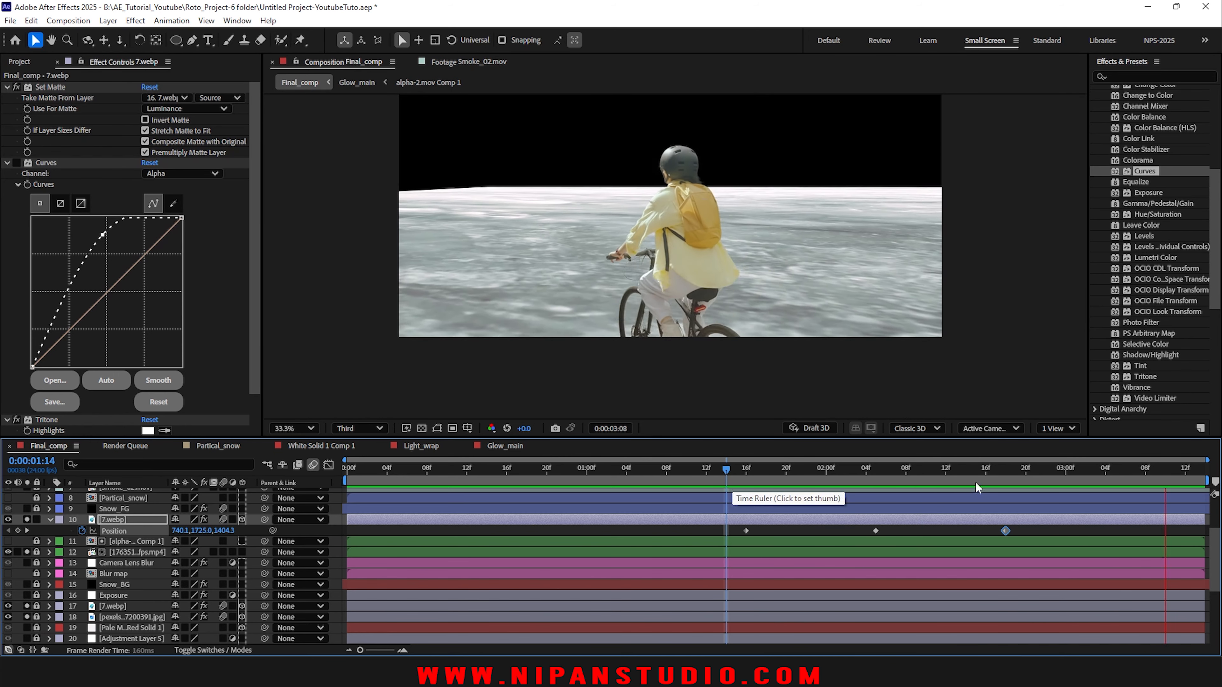
left_click(955, 477)
left_click_drag(955, 478, 1000, 481)
left_click(916, 471)
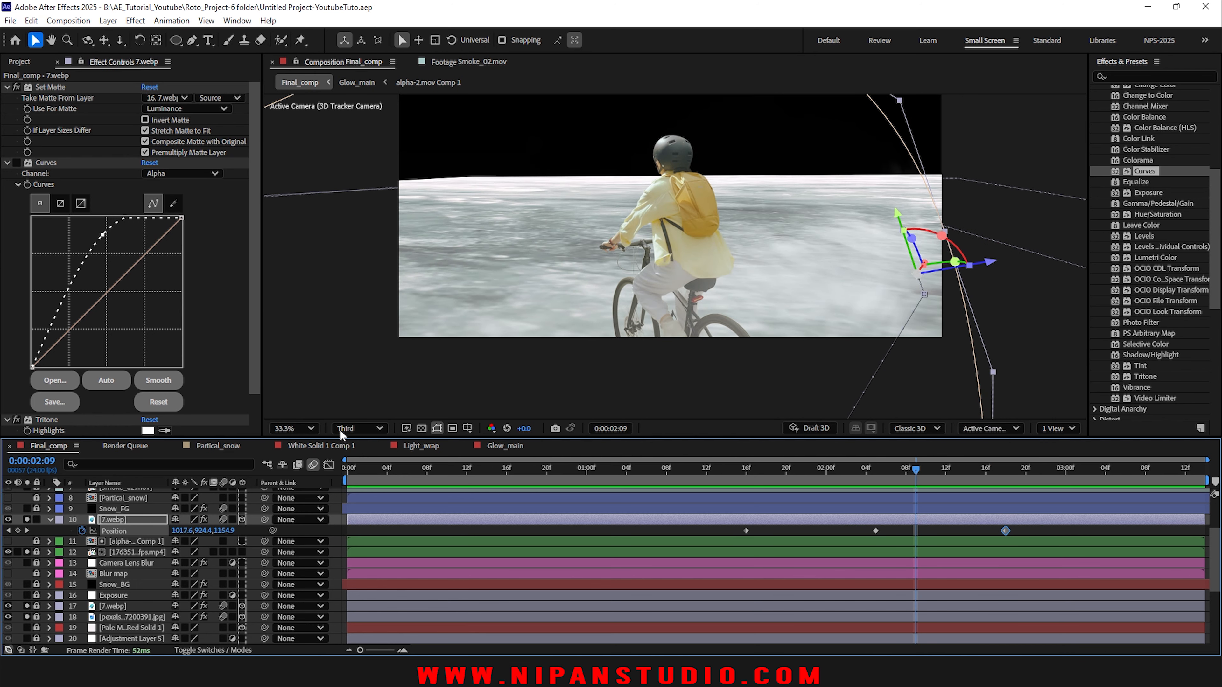
Step: Save the project, set the preview resolution to Full and preview the fog copy's motion from 0:00:02:09
key("ctrl+s")
left_click(358, 428)
left_click(356, 467)
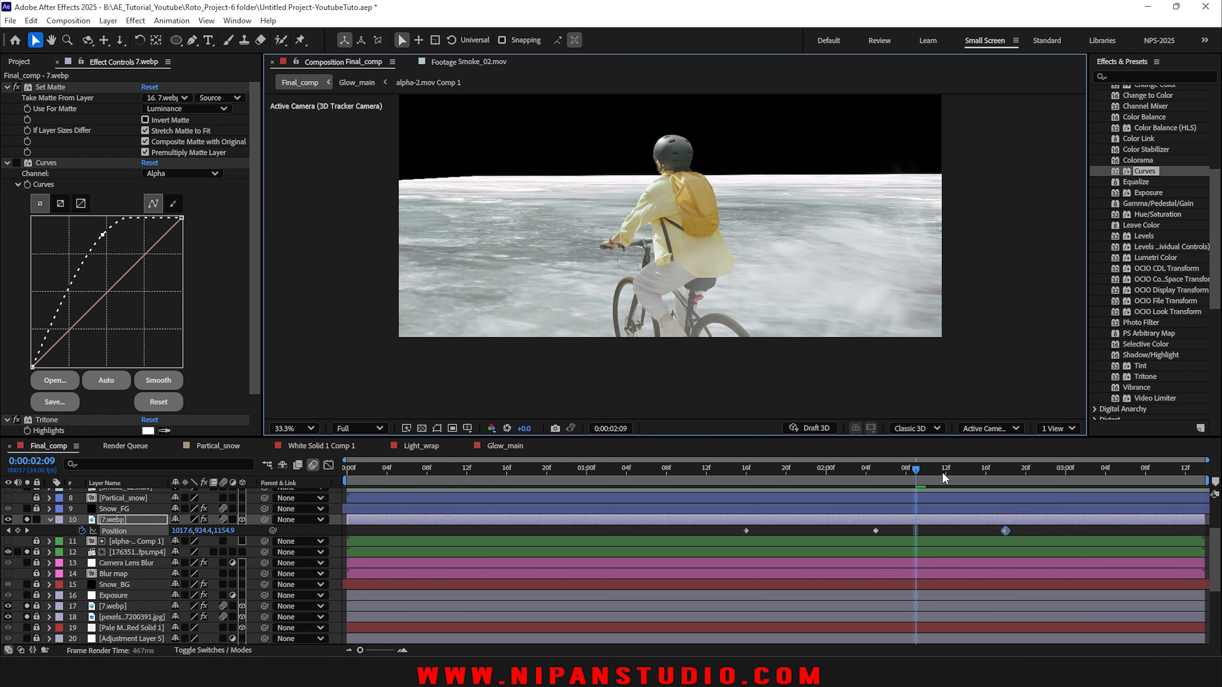
key("space")
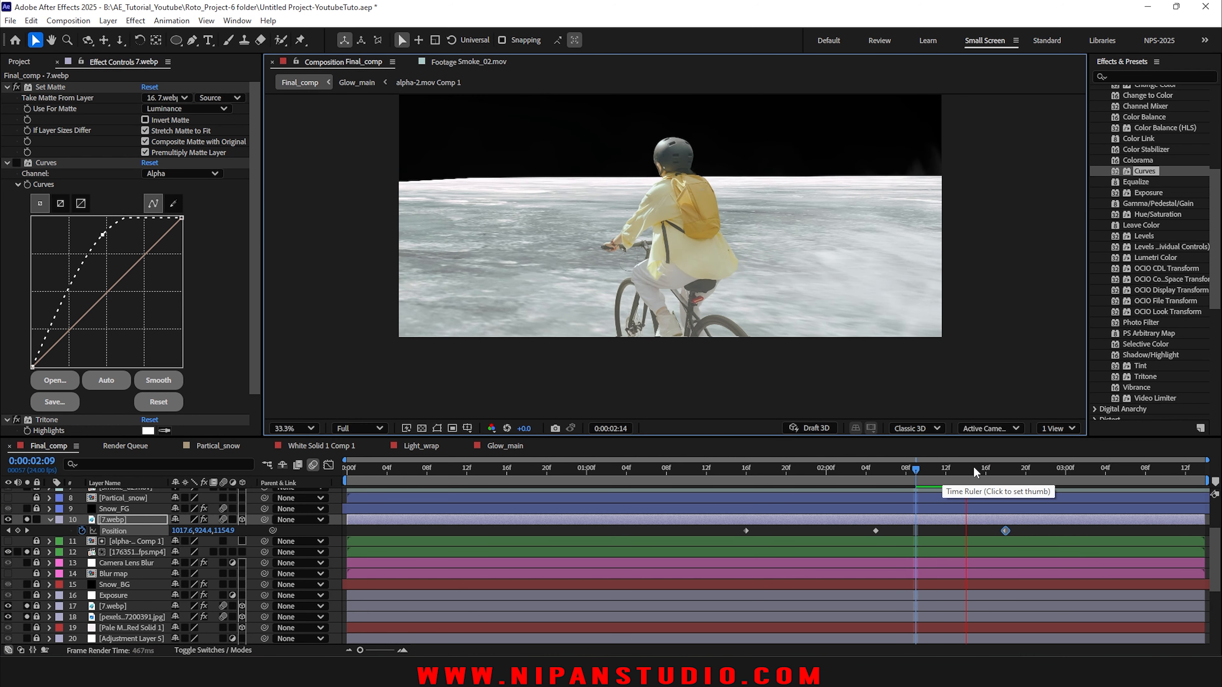
left_click(977, 469)
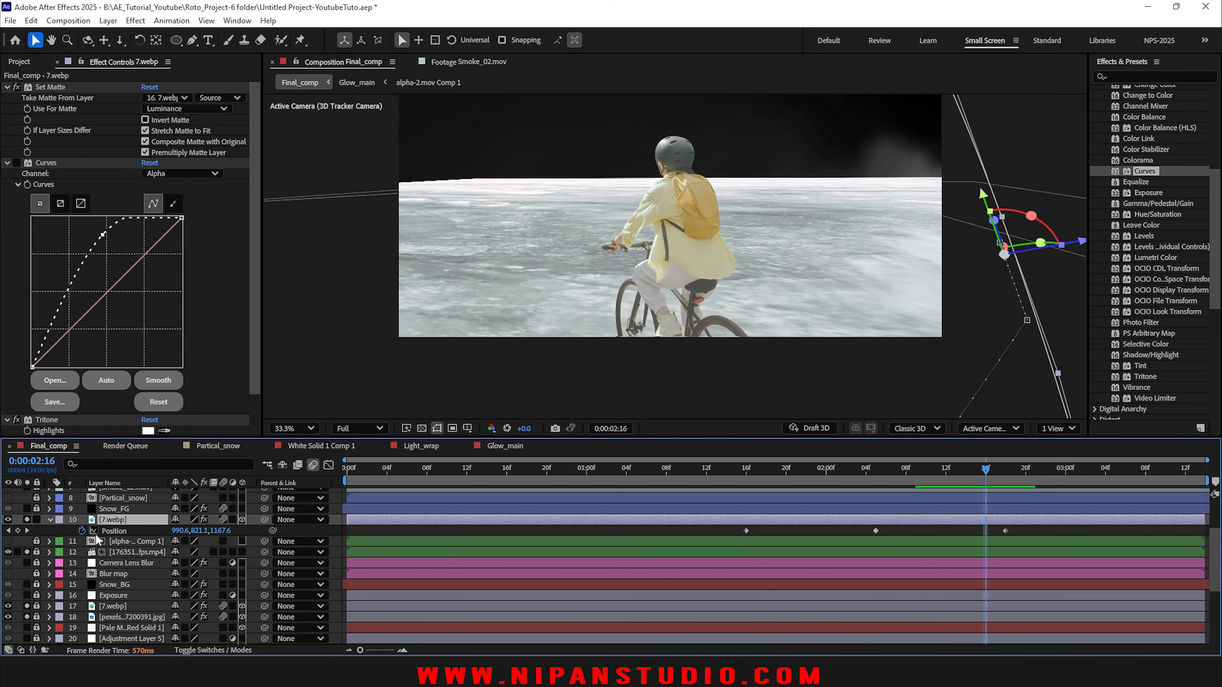
Step: Keyframe the fog copy's opacity at 100% on 0:00:02:16 and 0% on 0:00:02:18
key("Page_Down")
key("Page_Down")
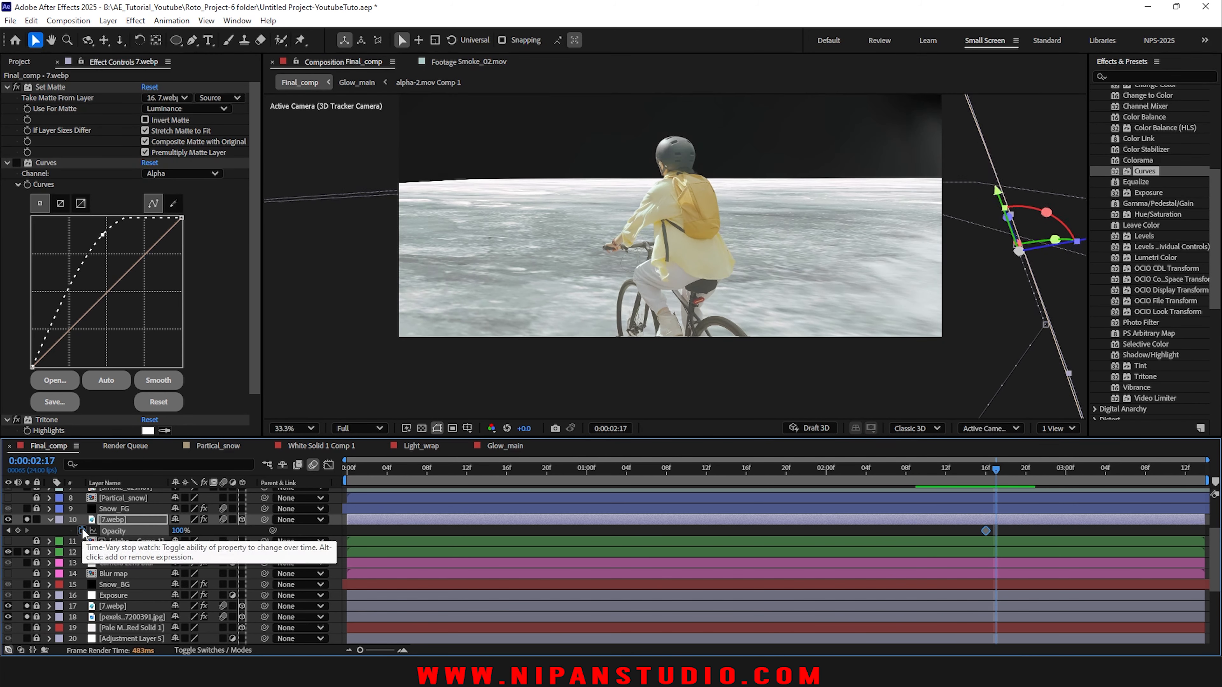
left_click(697, 533)
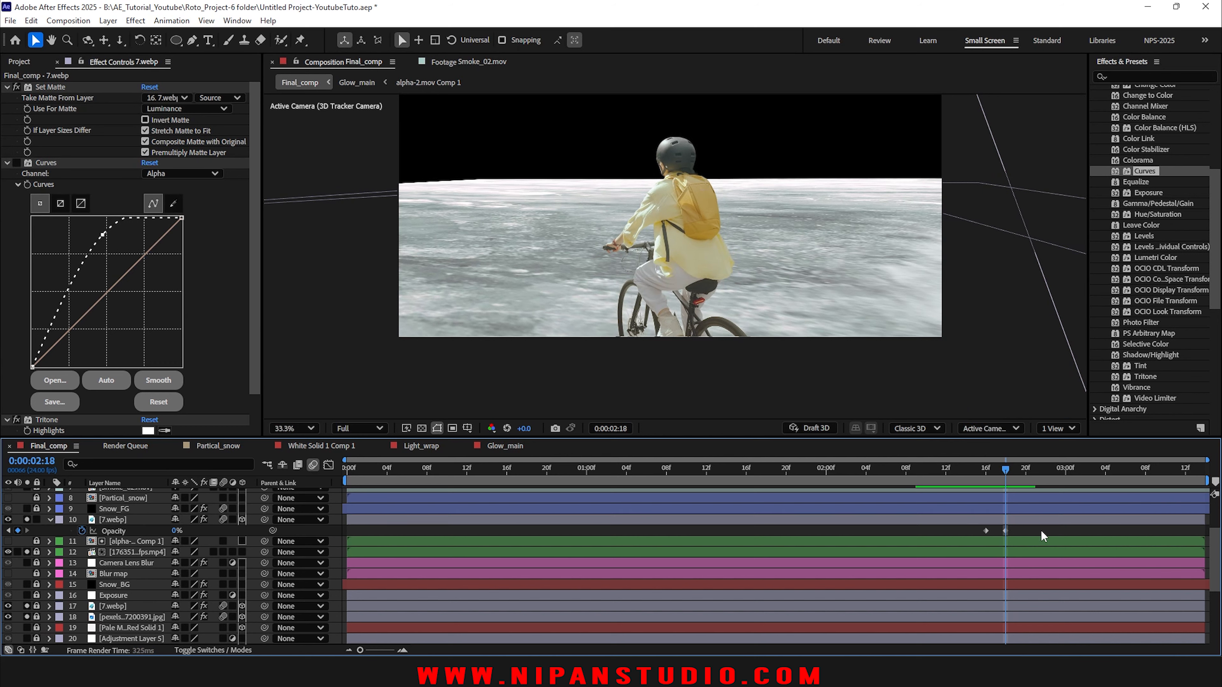
Step: Shift the fog copy's 100% opacity keyframe to 0:00:02:14 and check the fade frame by frame up to 0:00:02:18
key("Page_Up")
key("Page_Up")
key("Page_Up")
left_click_drag(986, 530, 966, 531)
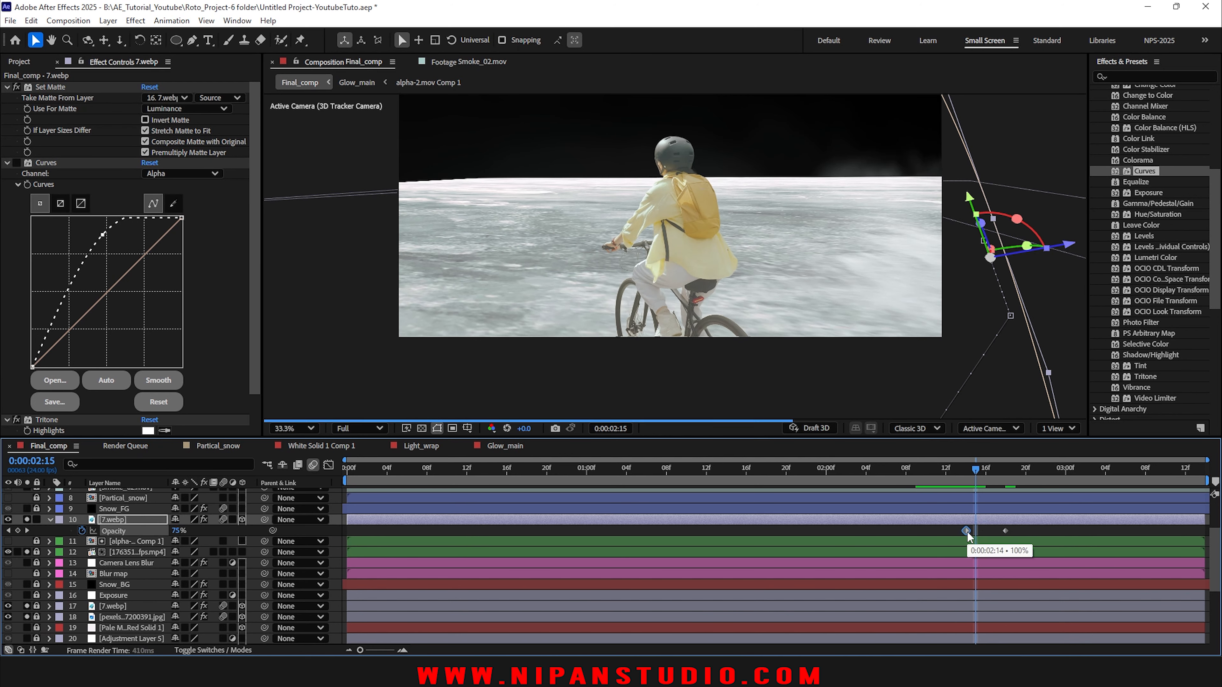
key("Page_Down")
key("Page_Down")
key("Page_Down")
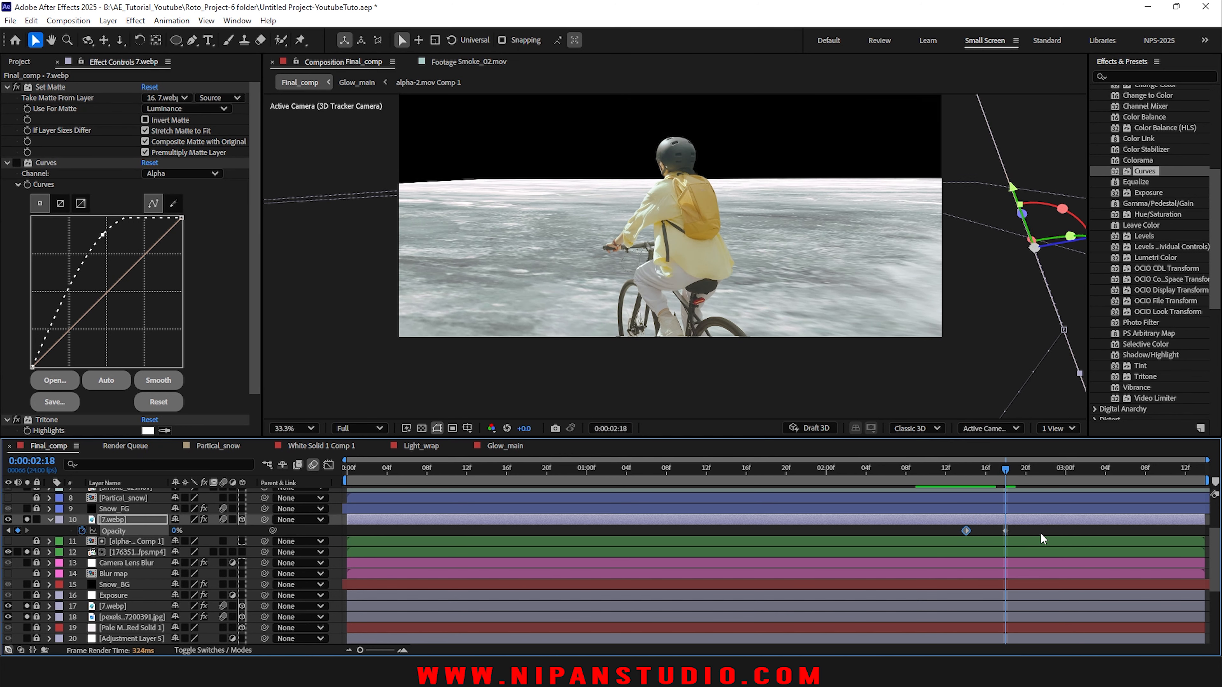
left_click(1039, 531)
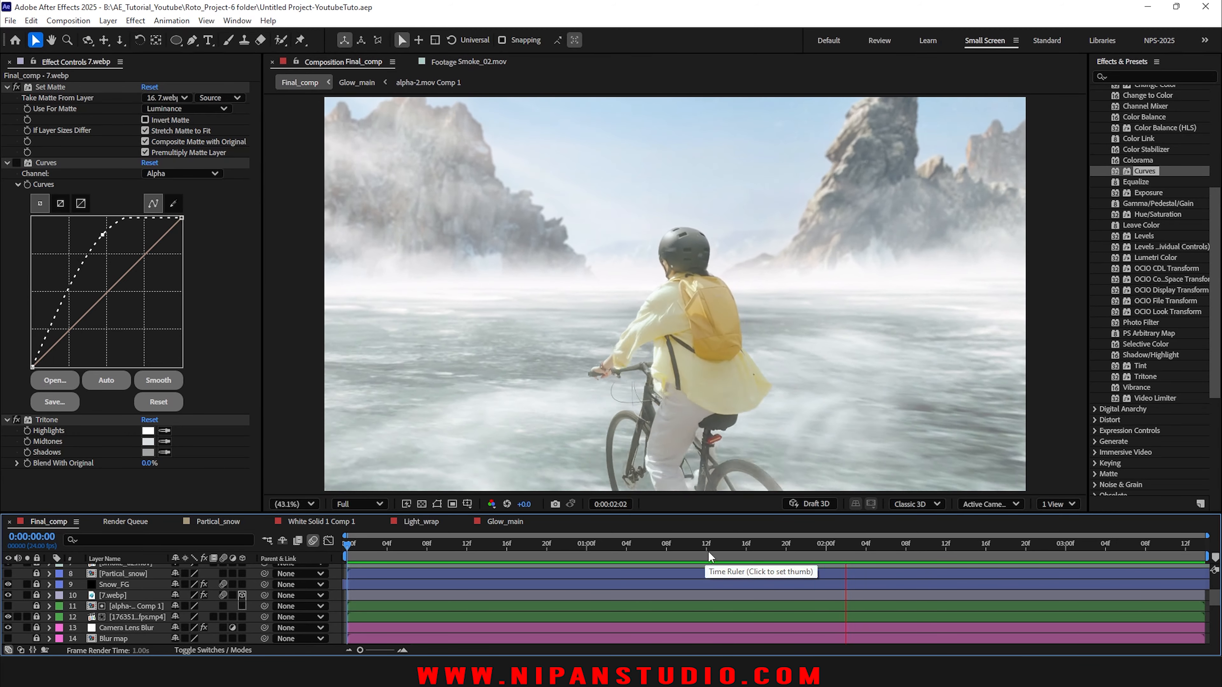
Step: Stop the preview at 0:00:02:02, identify the ground fog layer by soloing it, and set its Mask 2 expansion to 0 pixels
key("space")
left_click_drag(753, 513, 753, 396)
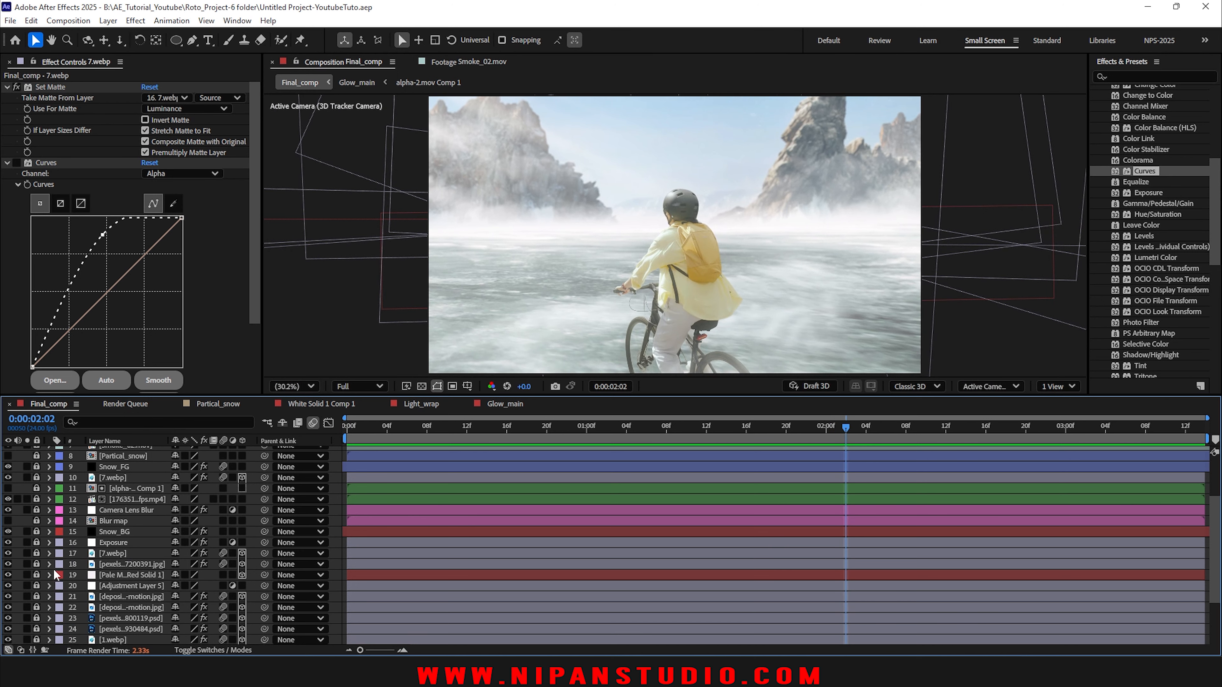
left_click(27, 564)
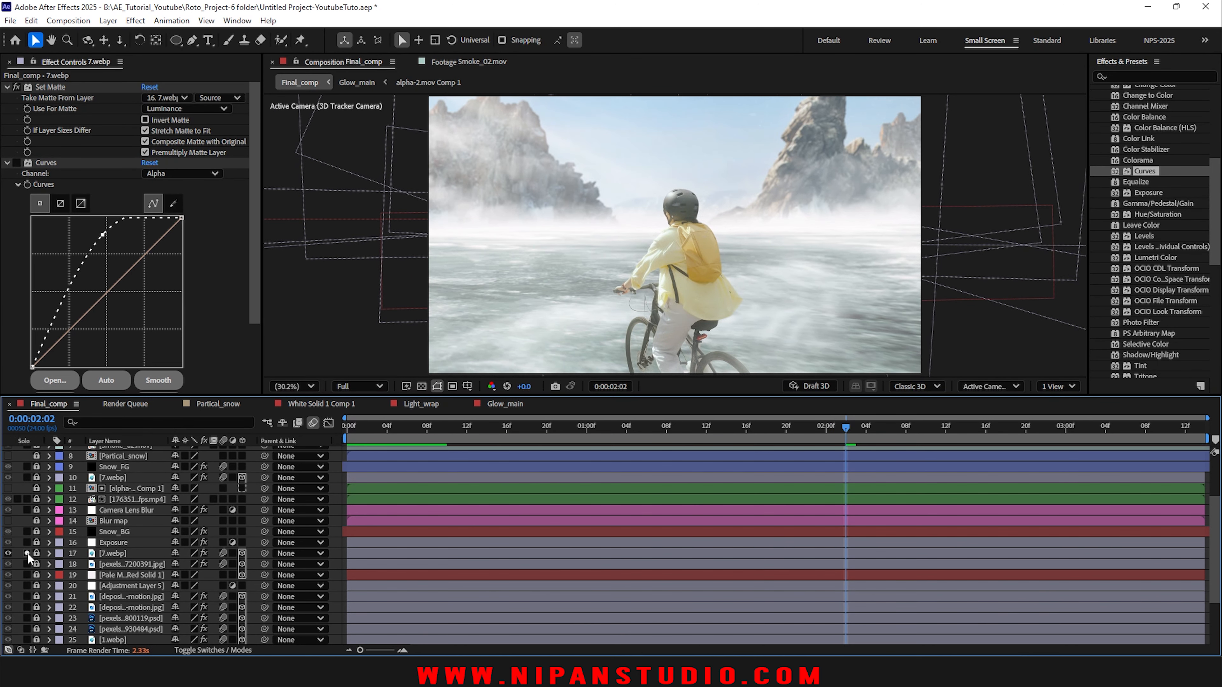
left_click(28, 553)
left_click(27, 553)
left_click(48, 553)
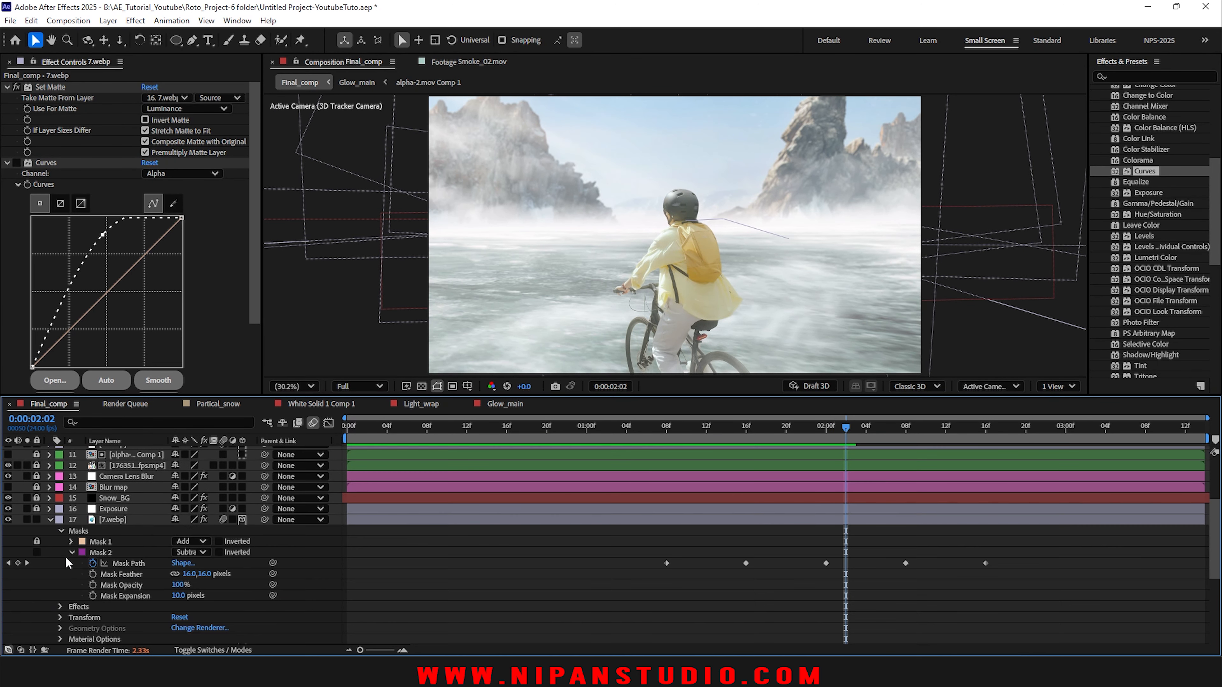
left_click(177, 596)
type("0")
key("Return")
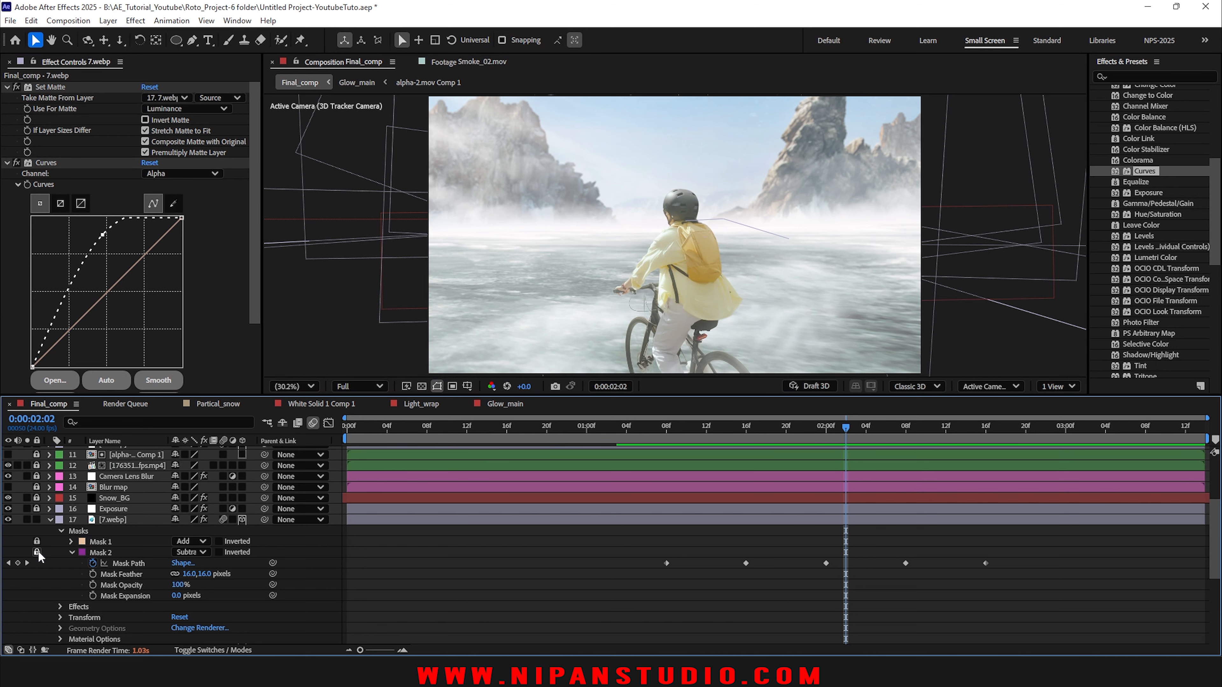
left_click(48, 520)
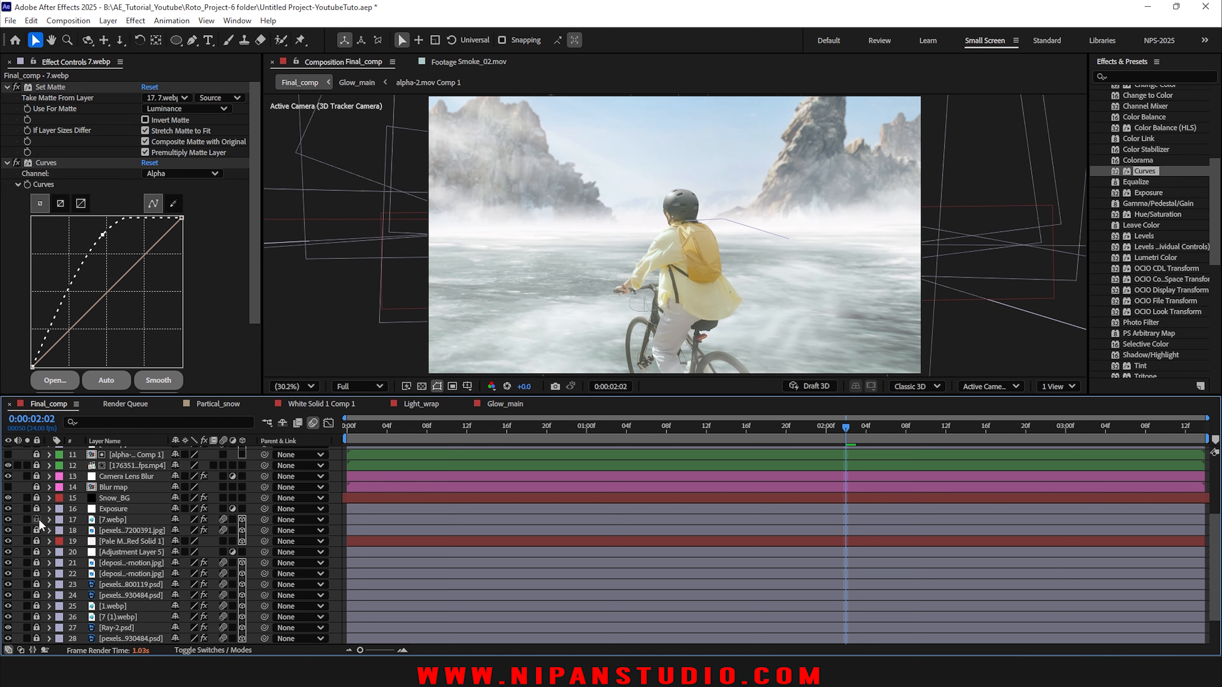
Step: Duplicate the ground fog layer 7.webp, place the copy above the cyclist layers as layer 11, and solo it
left_click(105, 520)
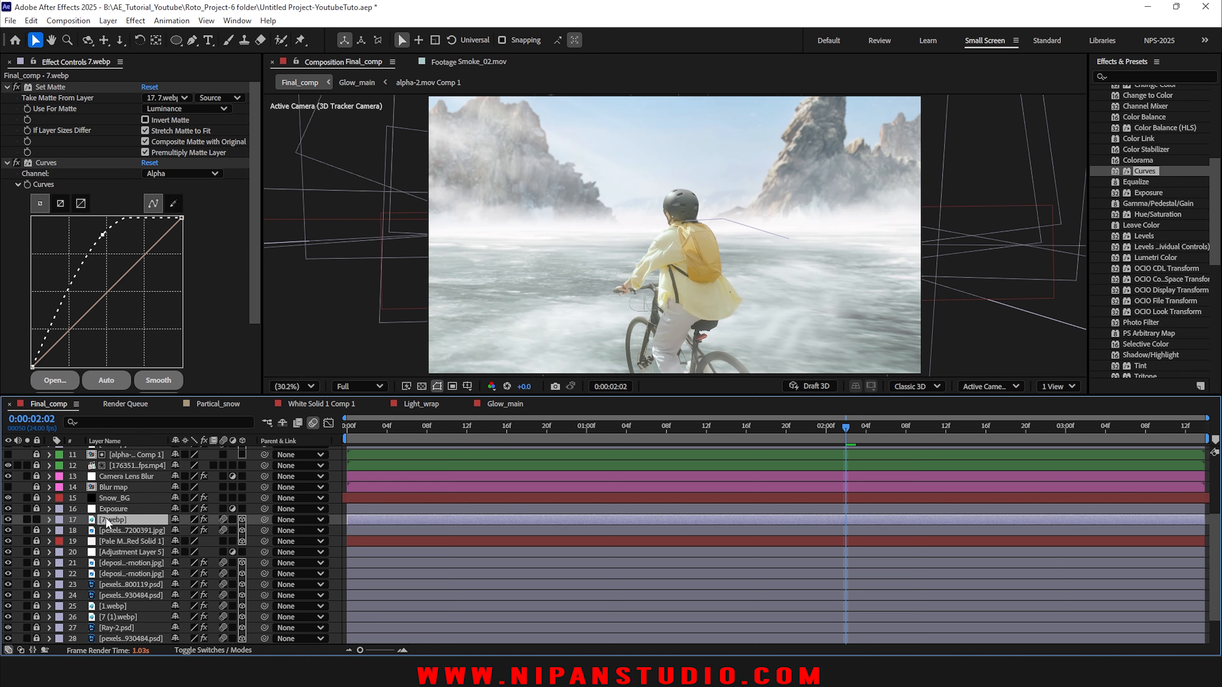
key("ctrl+d")
scroll(123, 577, "up", 2)
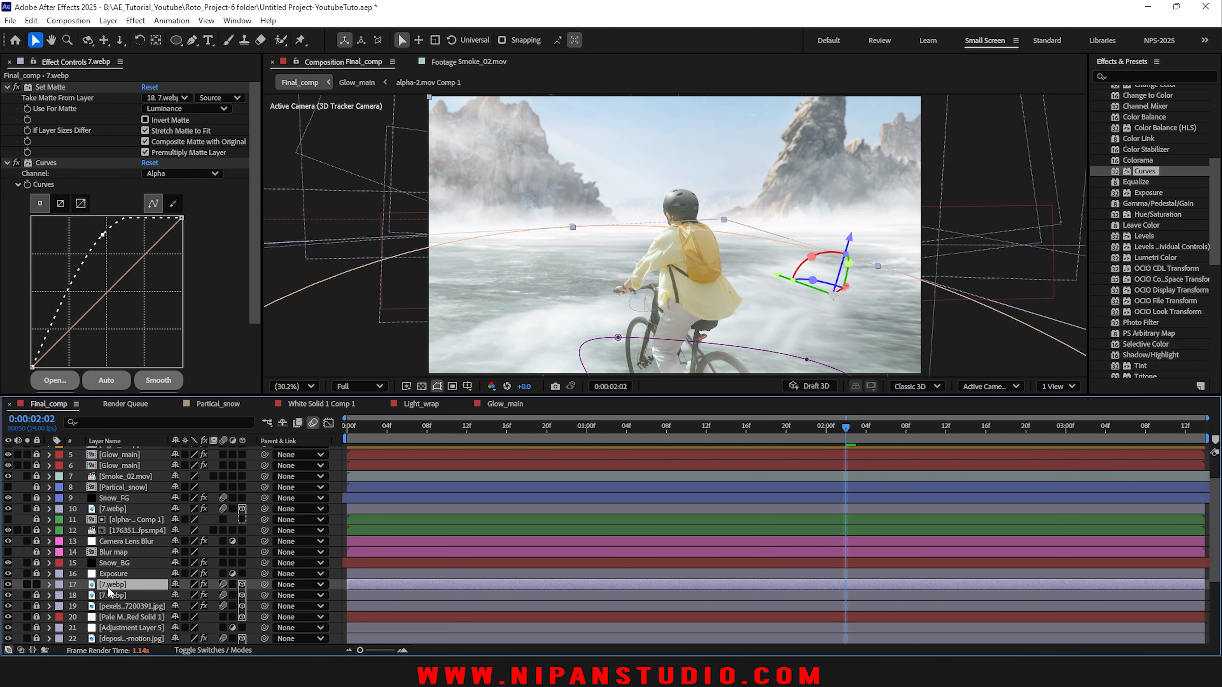
left_click_drag(110, 585, 32, 522)
left_click(26, 520)
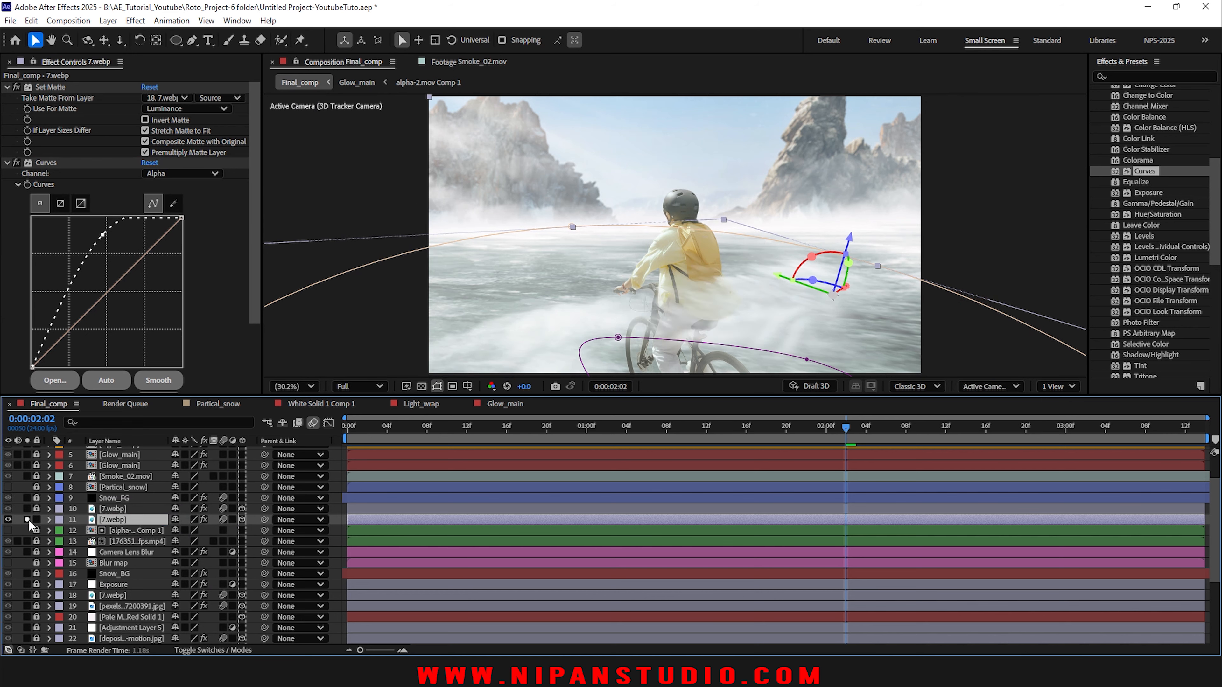
Step: Reshape the copy's Mask 1 by pulling its two upper points down and to the left around the fog
left_click(49, 519)
left_click(862, 264)
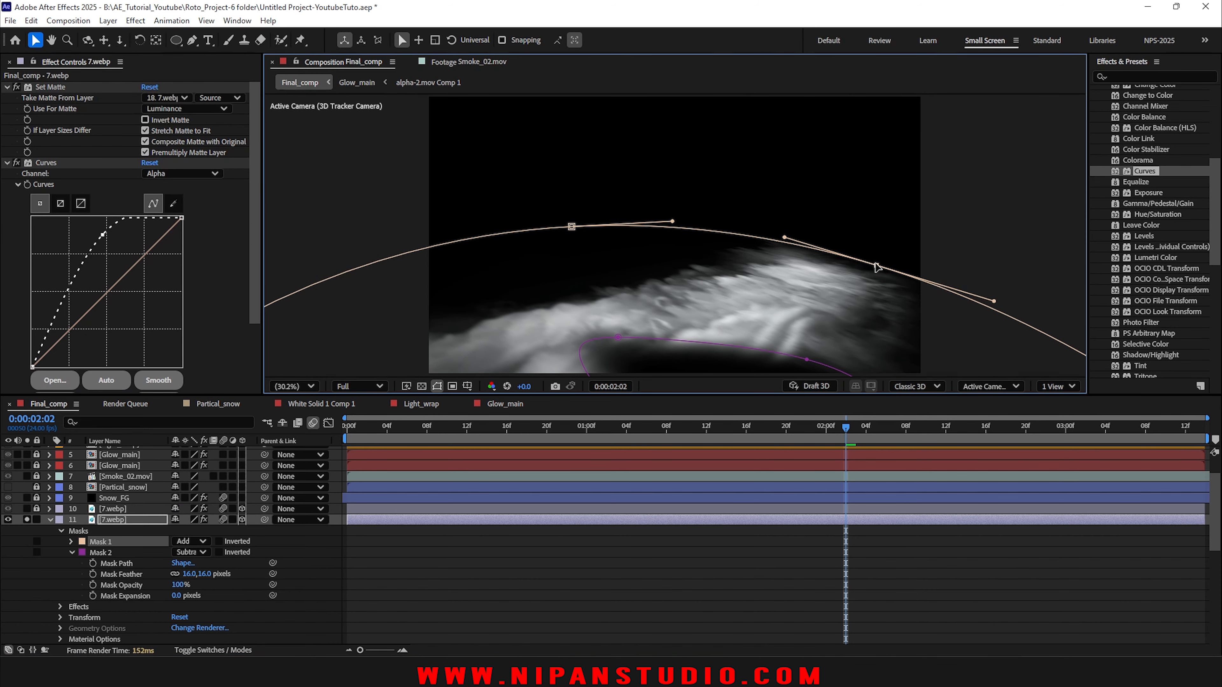
left_click_drag(876, 268, 822, 313)
left_click_drag(572, 226, 537, 247)
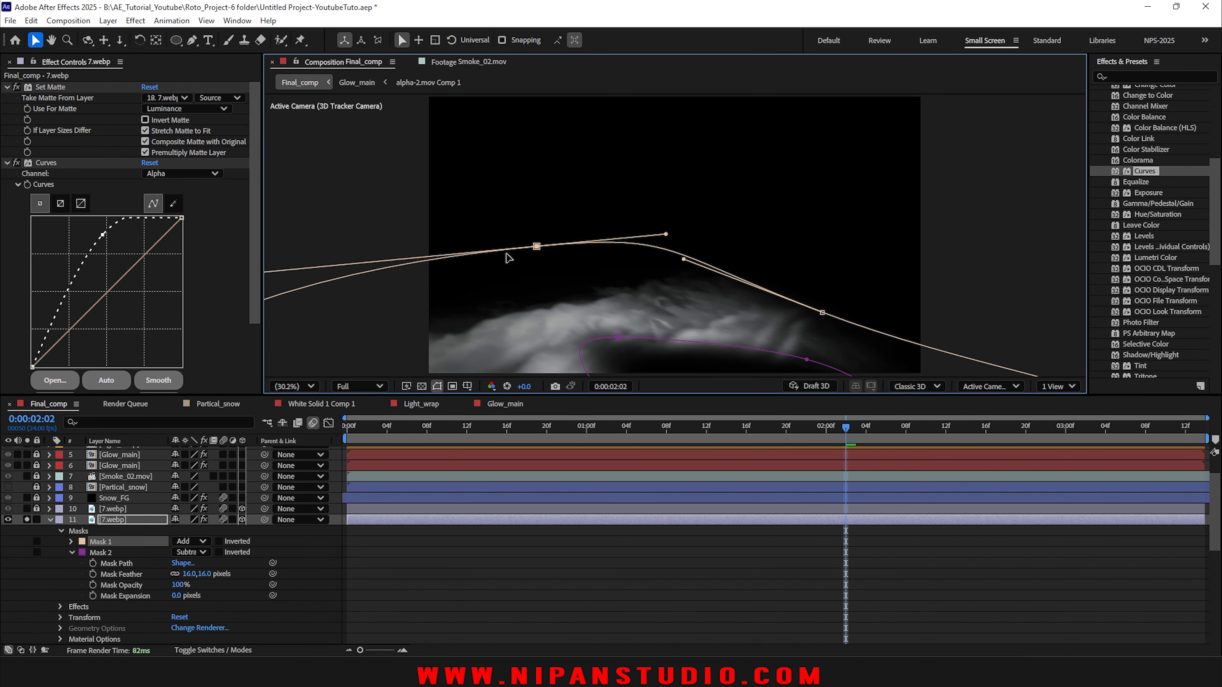
Step: Lock Mask 1, raise Mask 2's two upper points to Mask 1's edge, and unsolo the fog copy
left_click(36, 541)
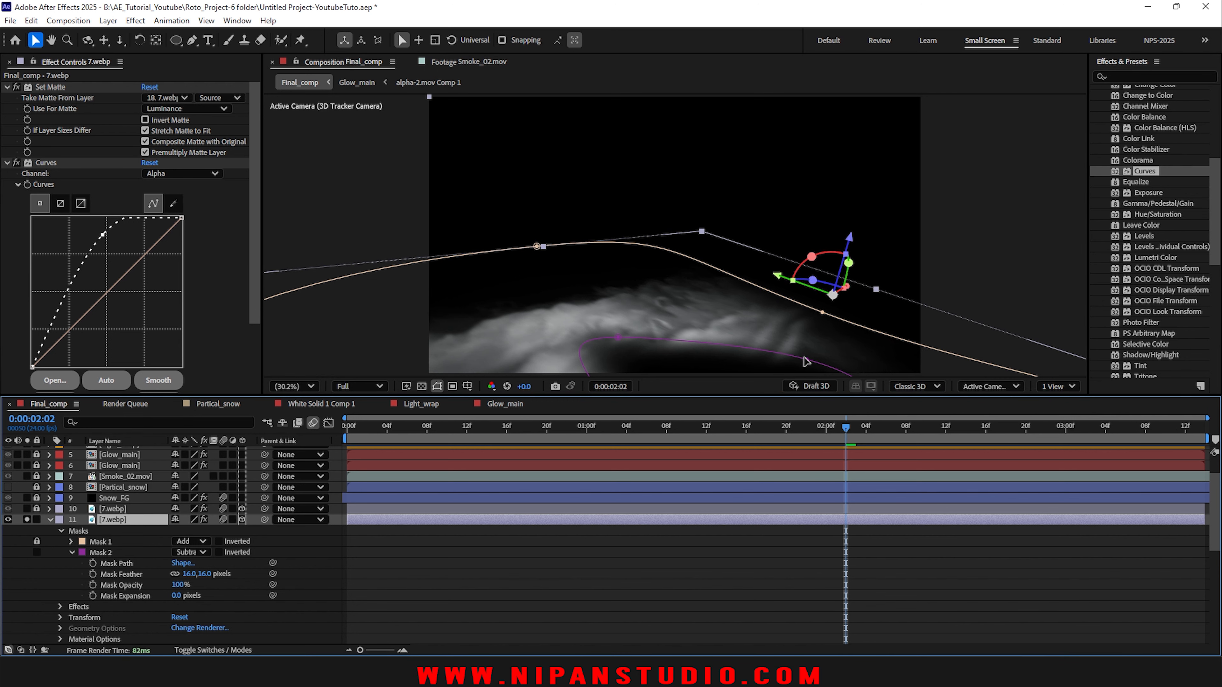
left_click_drag(803, 356, 826, 304)
left_click_drag(618, 337, 602, 250)
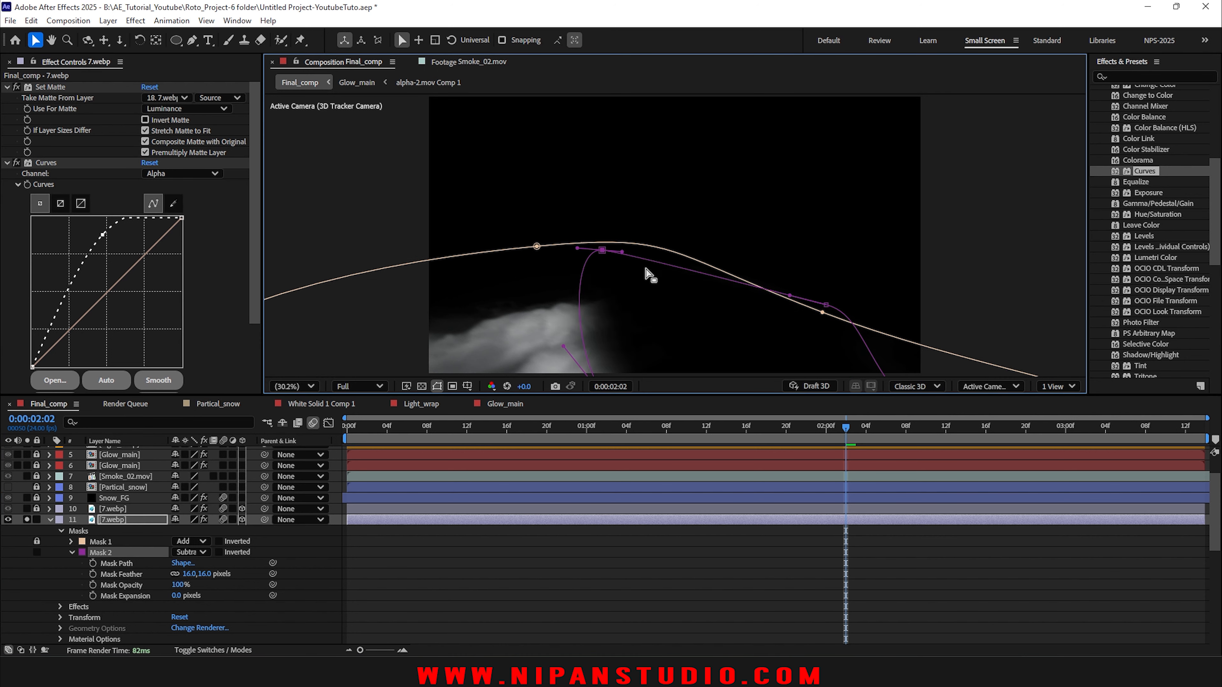
left_click(27, 519)
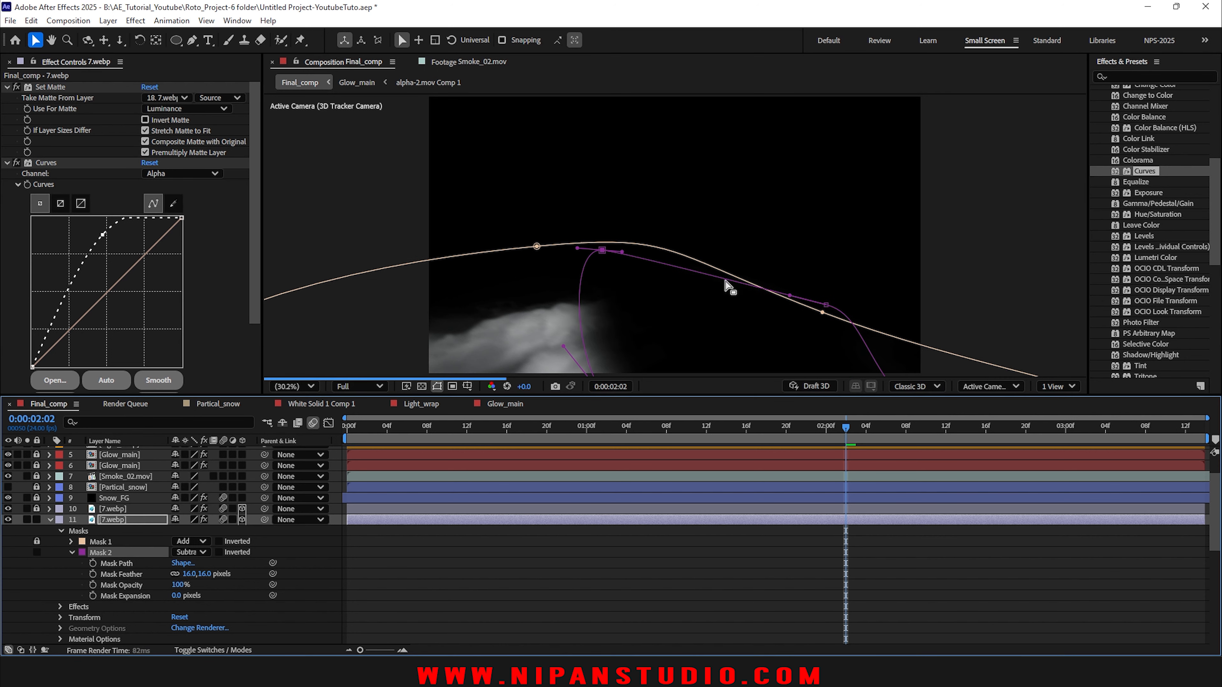
Step: Move Mask 2's lower-left point onto the bicycle, adjust its curve handle around the cyclist, and save the project
left_click_drag(699, 304, 698, 246)
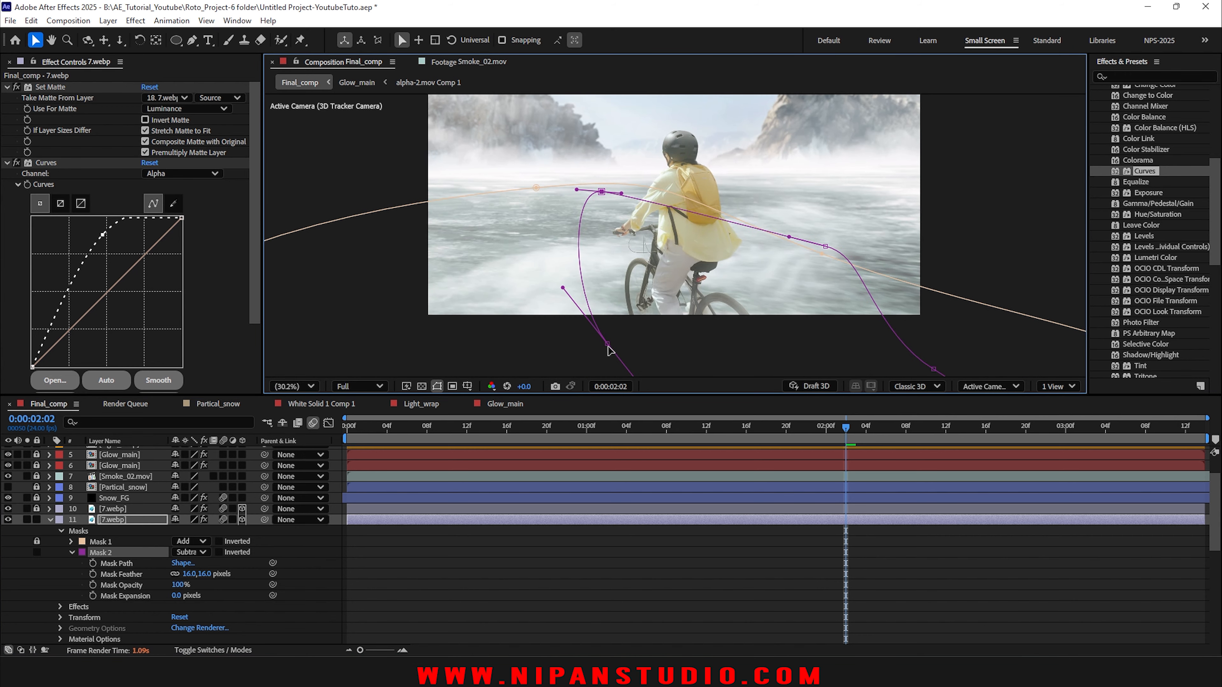
left_click_drag(607, 344, 680, 305)
left_click_drag(629, 266, 576, 270)
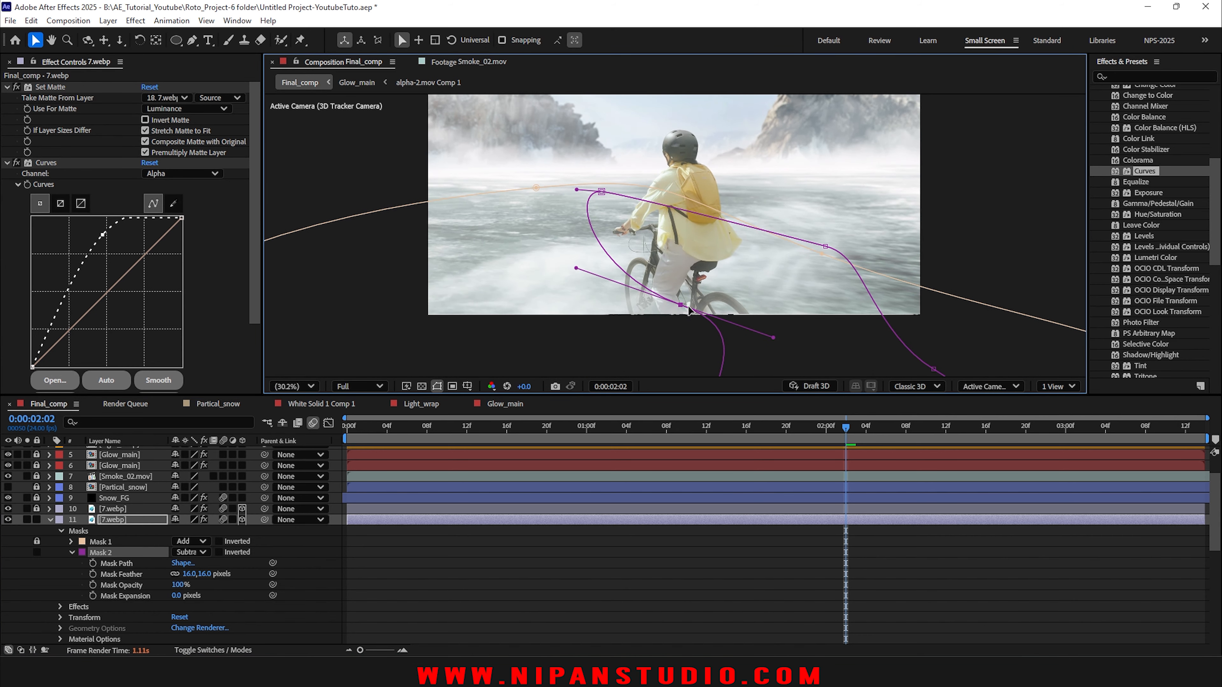
left_click_drag(686, 307, 697, 304)
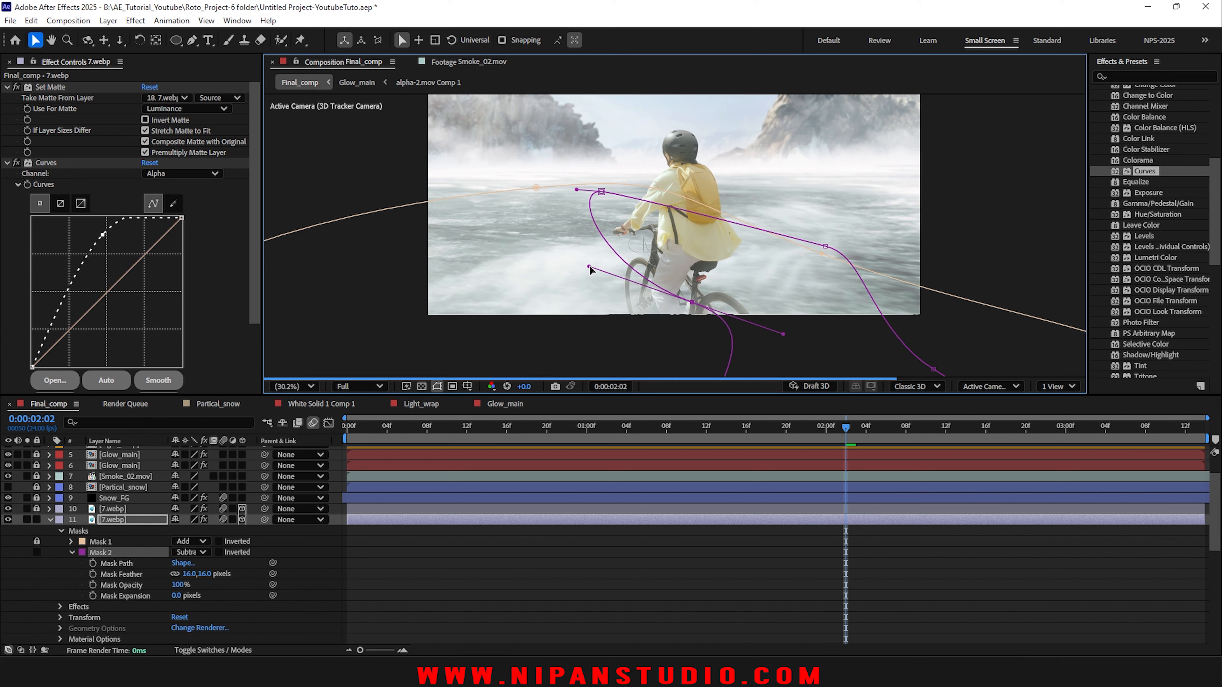
left_click_drag(588, 269, 598, 267)
key("ctrl+s")
Step: At 0:00:01:20, pull Mask 2's bottom-left point to the right beneath the bicycle and save the project
left_click(786, 426)
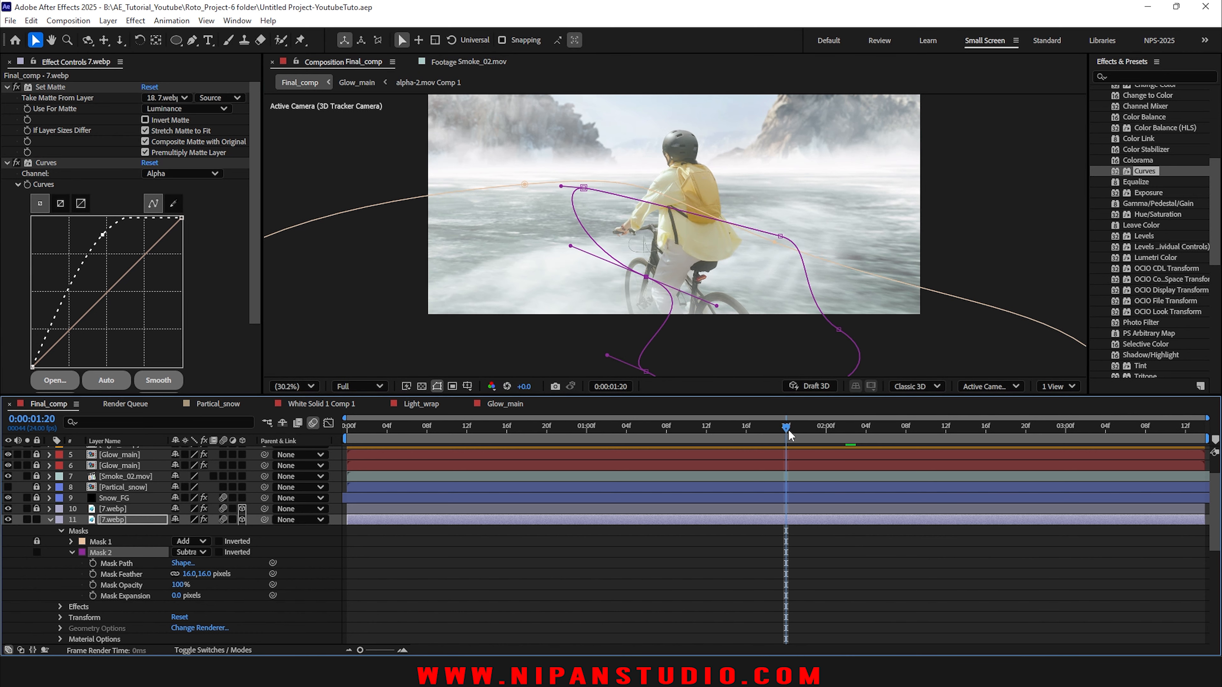
left_click_drag(646, 372, 760, 367)
key("ctrl+s")
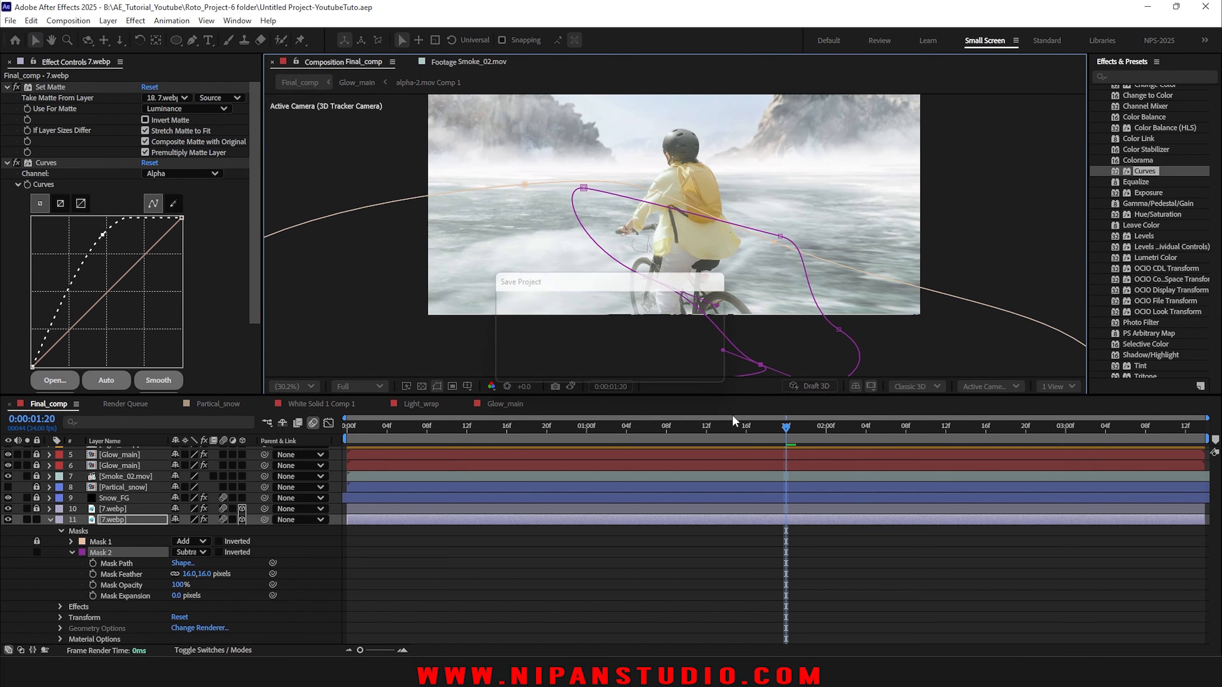
Step: Preview the masked fog copy from 0:00:01:10 at Third resolution and scrub to 0:00:01:20
left_click(669, 568)
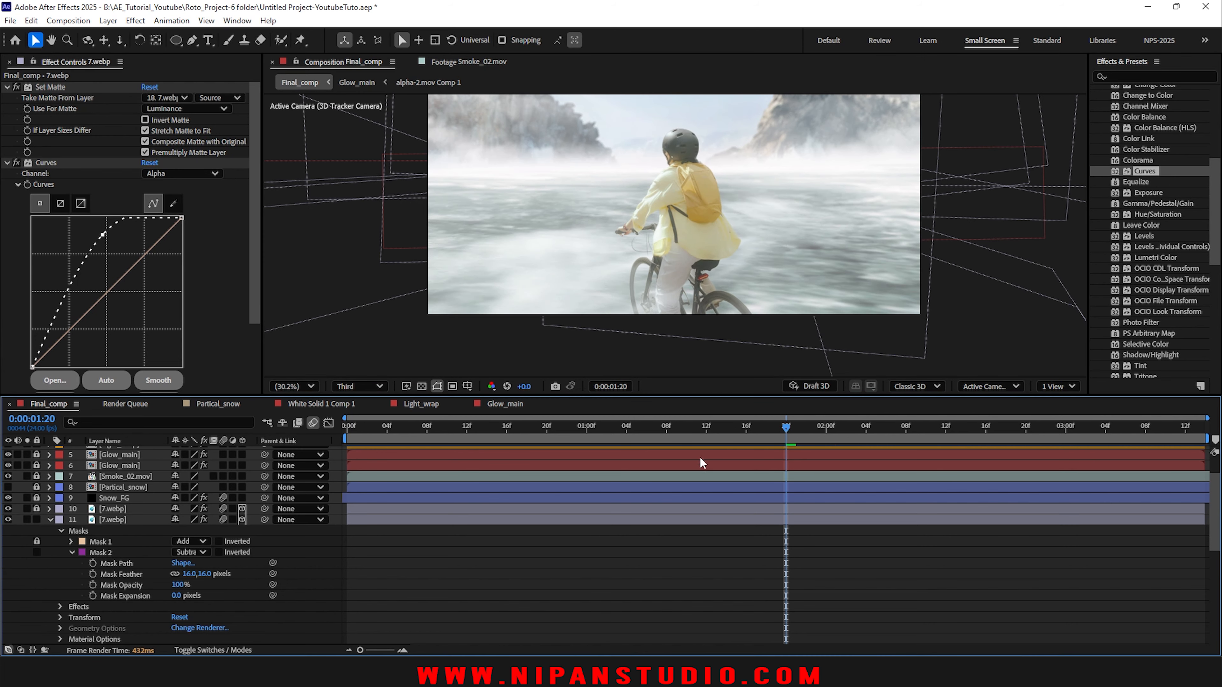
left_click(691, 423)
key("space")
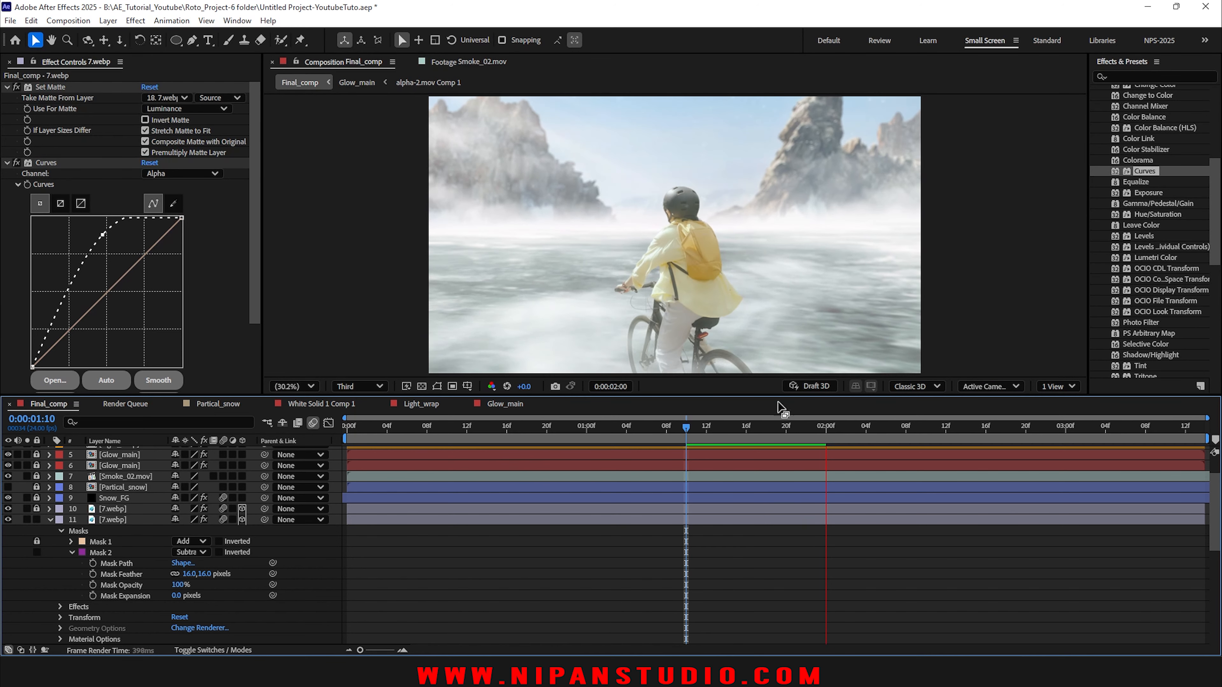
key("space")
left_click_drag(760, 427, 785, 431)
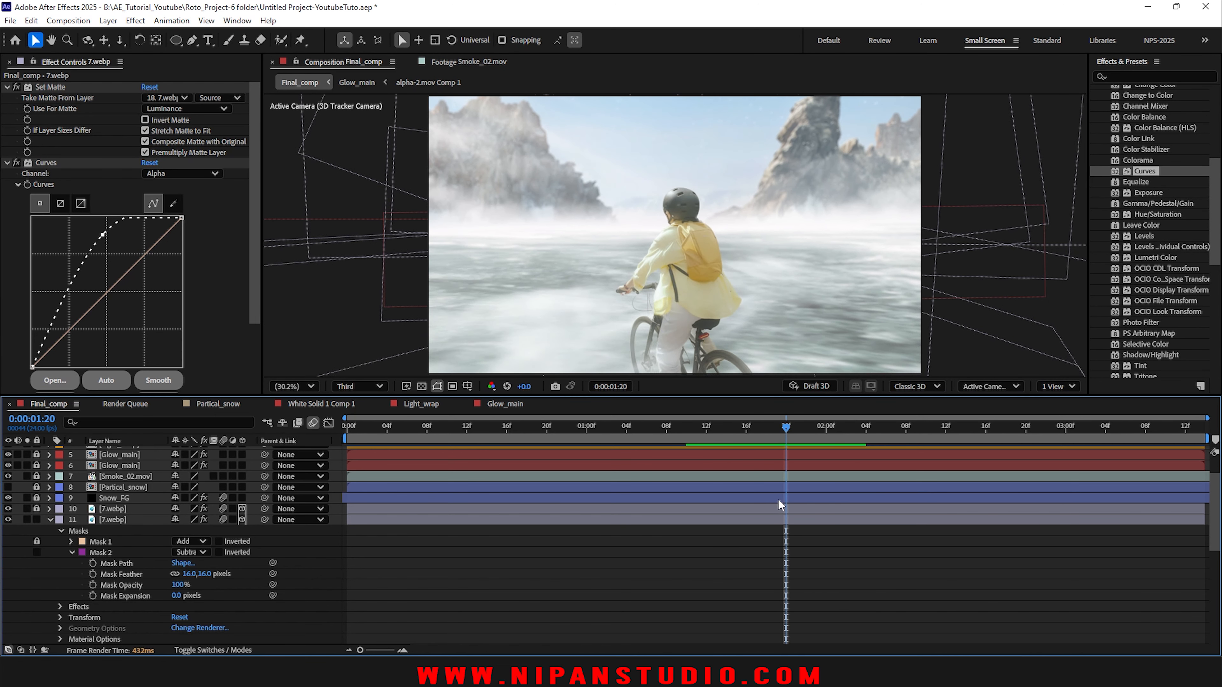
Step: Lower Mask 2's point near the bicycle's wheels at 0:00:01:20 and preview the masked fog copy
left_click(781, 521)
left_click(639, 341)
left_click_drag(683, 359, 698, 395)
left_click(685, 565)
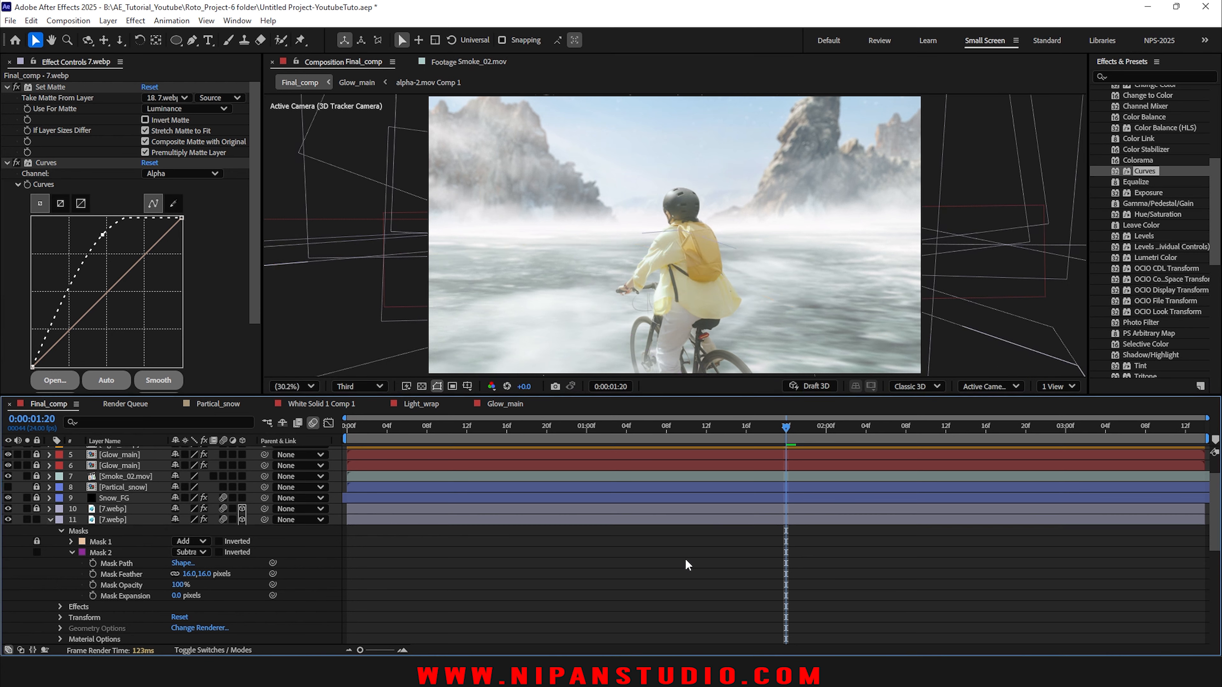
key("space")
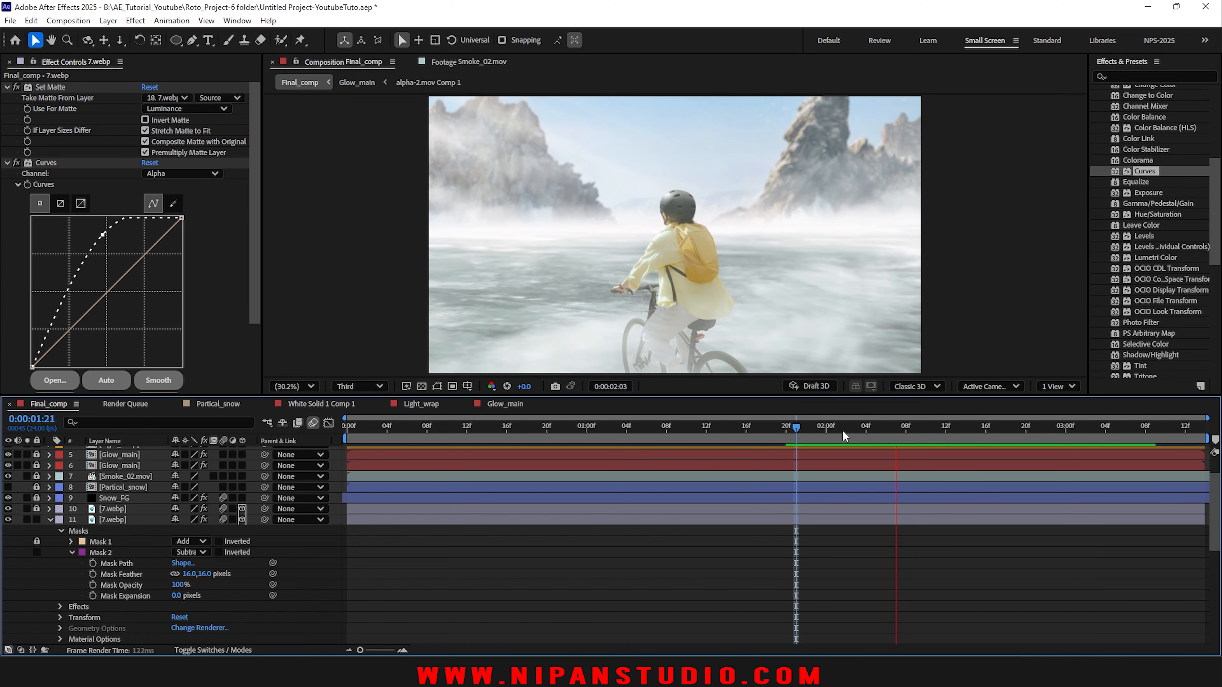
Step: At 0:00:02:09, move Mask 2's upper-left point on the 7.webp fog copy out past the cyclist's left side and preview from 0:00:02:01
left_click_drag(943, 432, 916, 431)
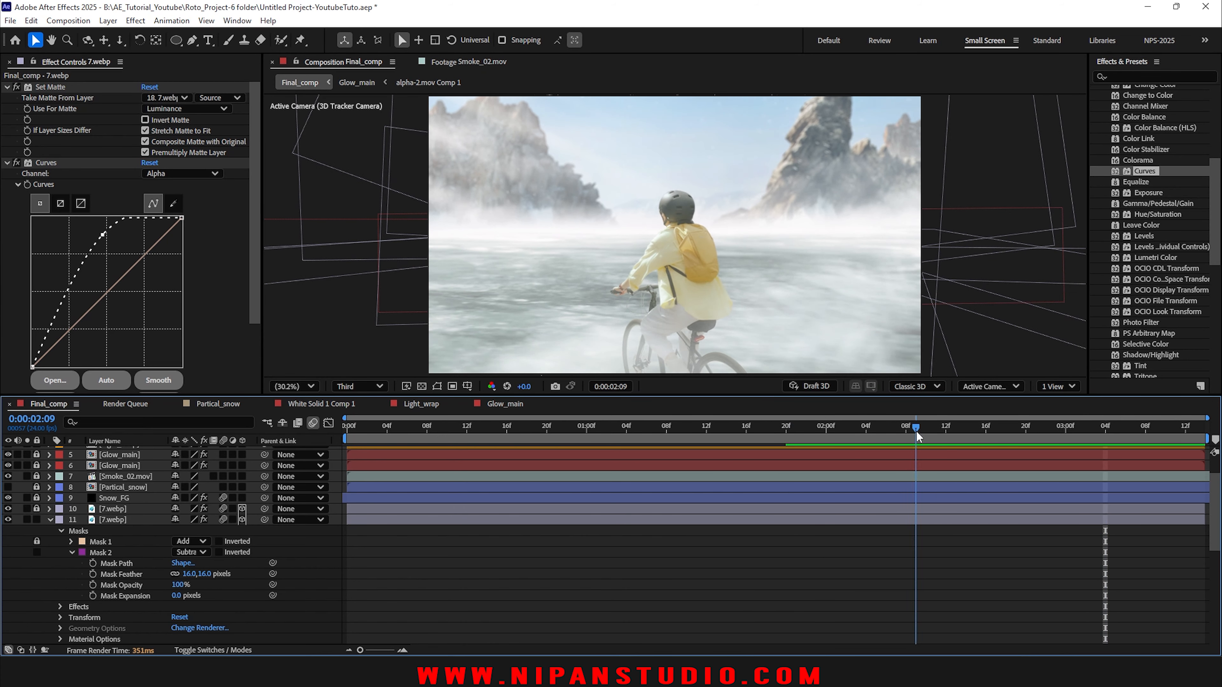
left_click(27, 520)
left_click(27, 520)
left_click(36, 520)
left_click(634, 262)
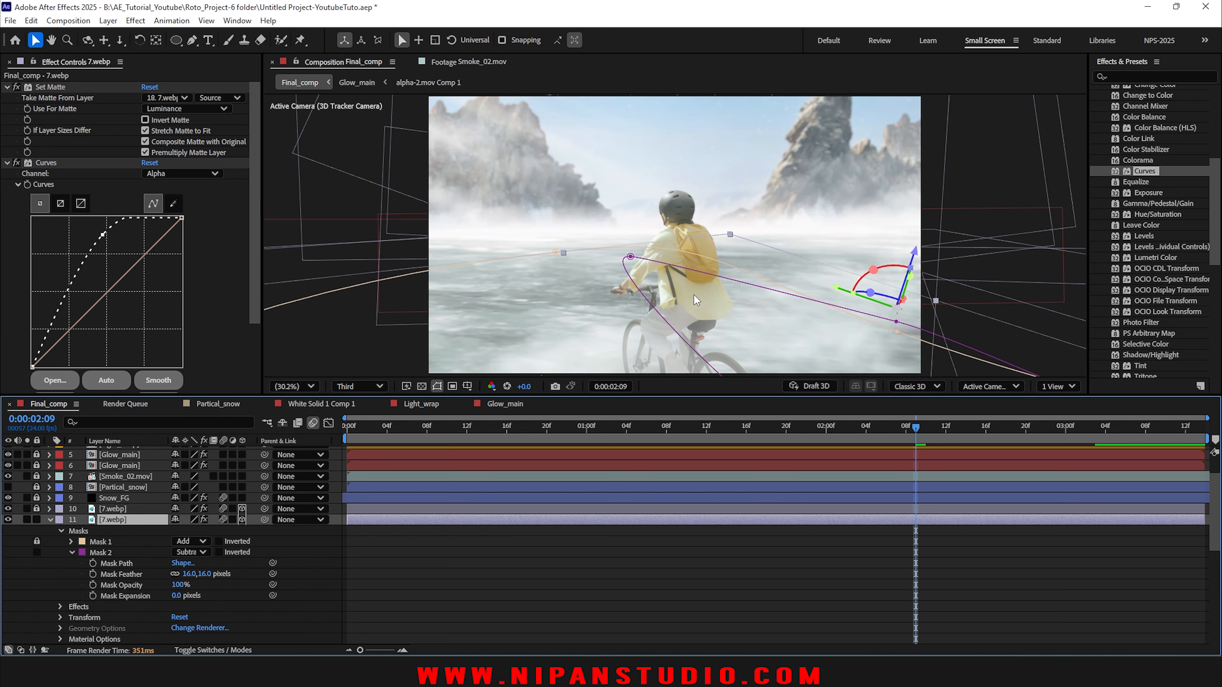
left_click_drag(631, 258, 569, 278)
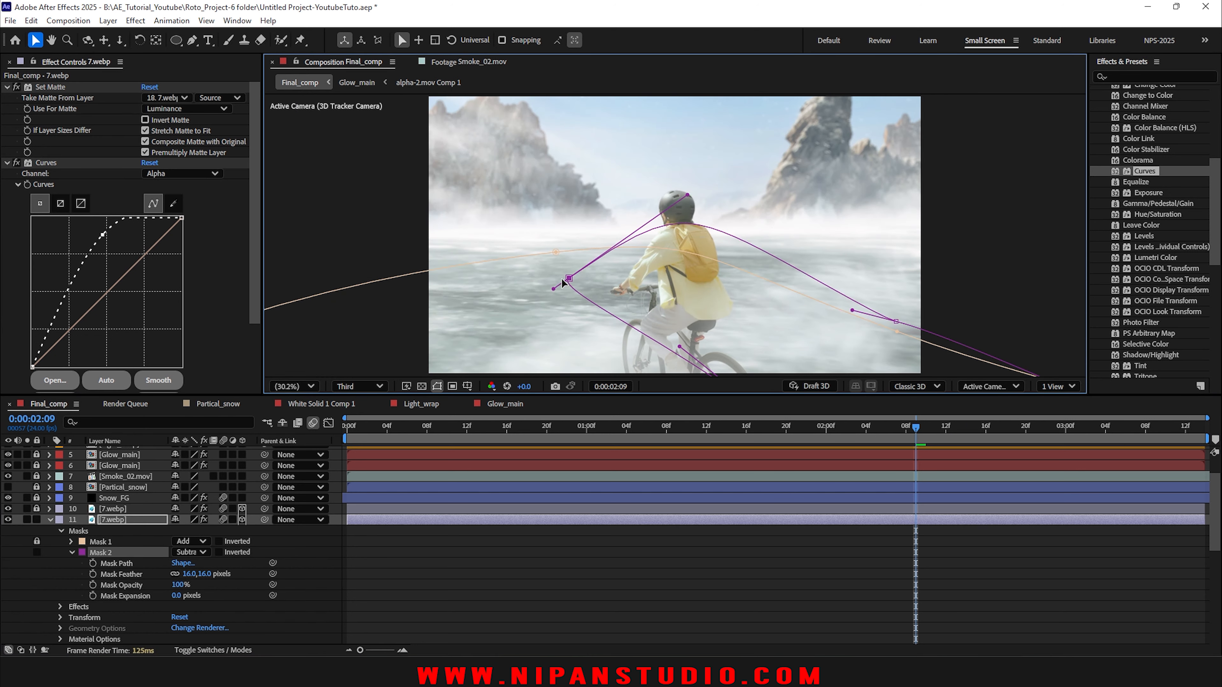
left_click(836, 437)
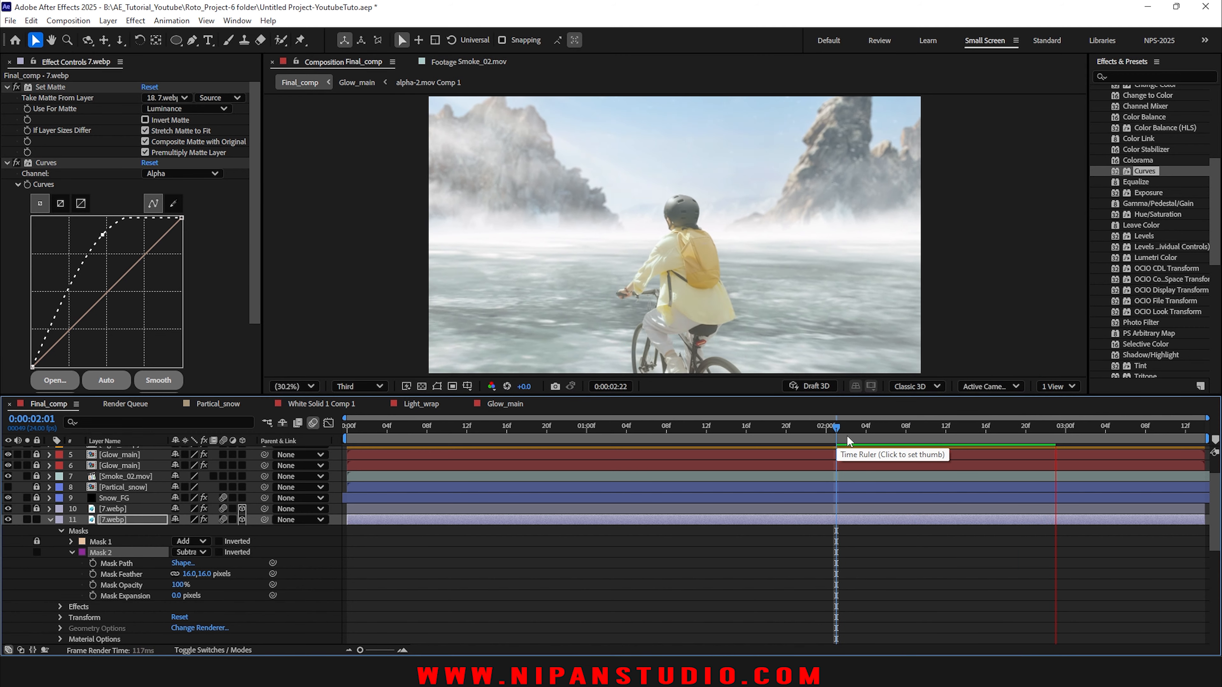
key("space")
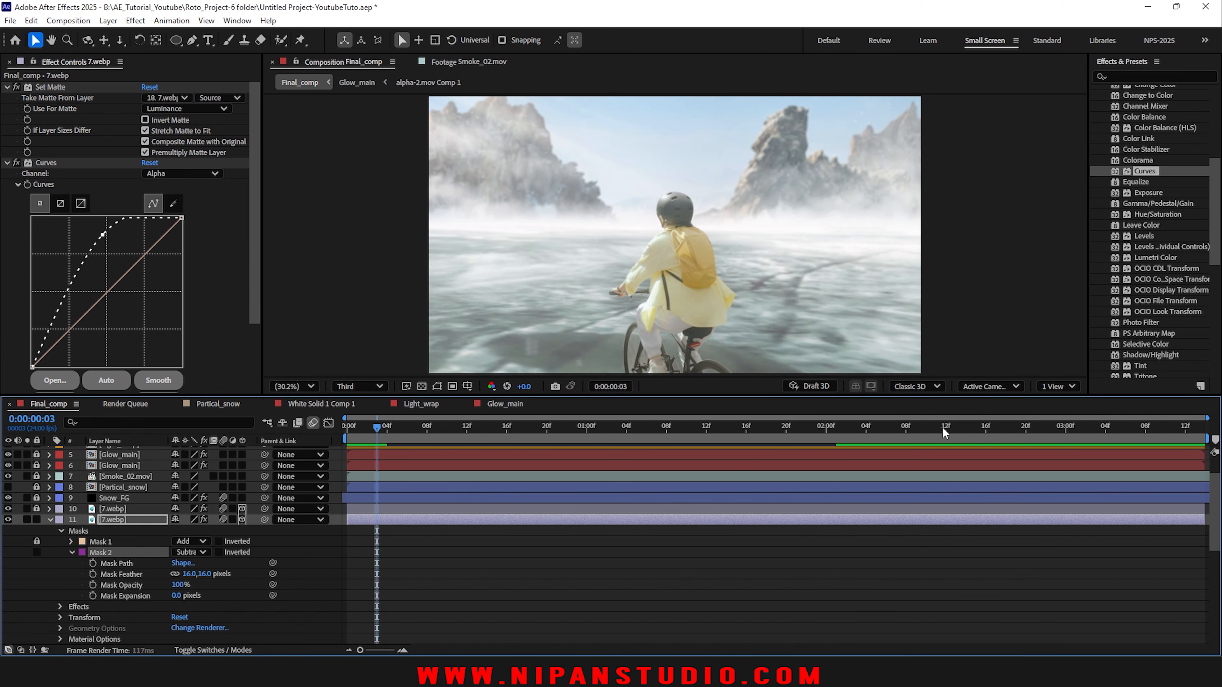
Step: Collapse and lock the masked 7.webp fog copy, save the project, enlarge the composition viewer, and preview from the first frame
key("Home")
left_click(50, 519)
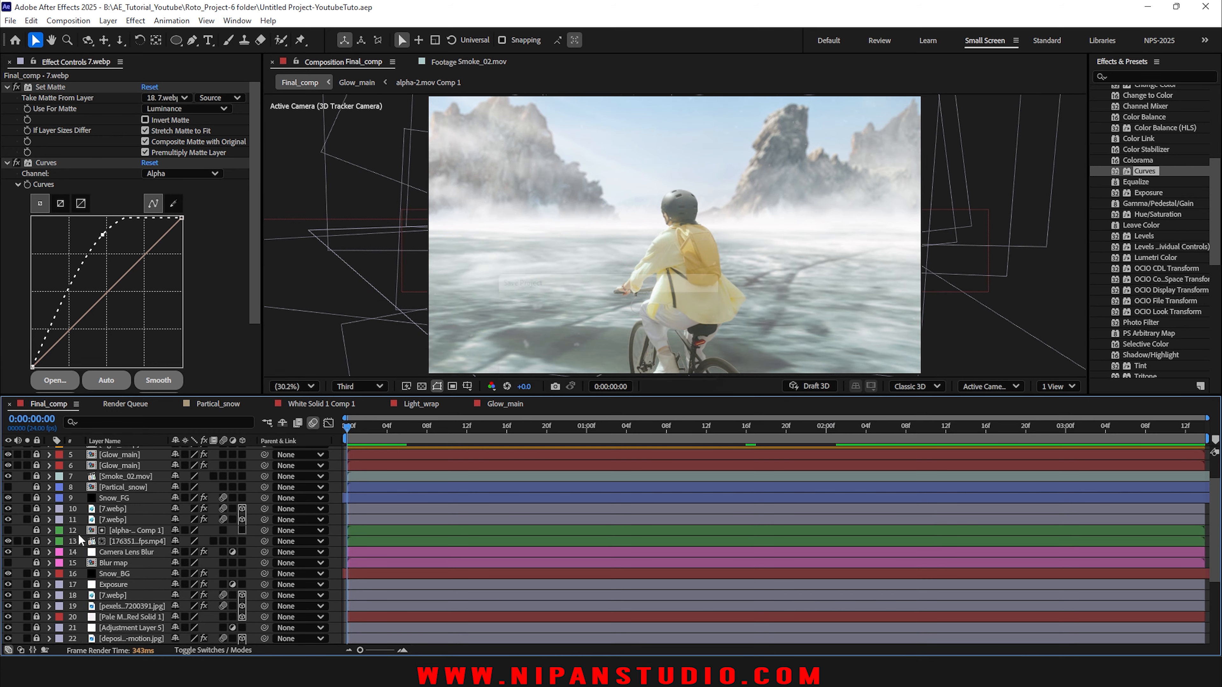
scroll(127, 554, "up", 3)
left_click_drag(409, 395, 391, 436)
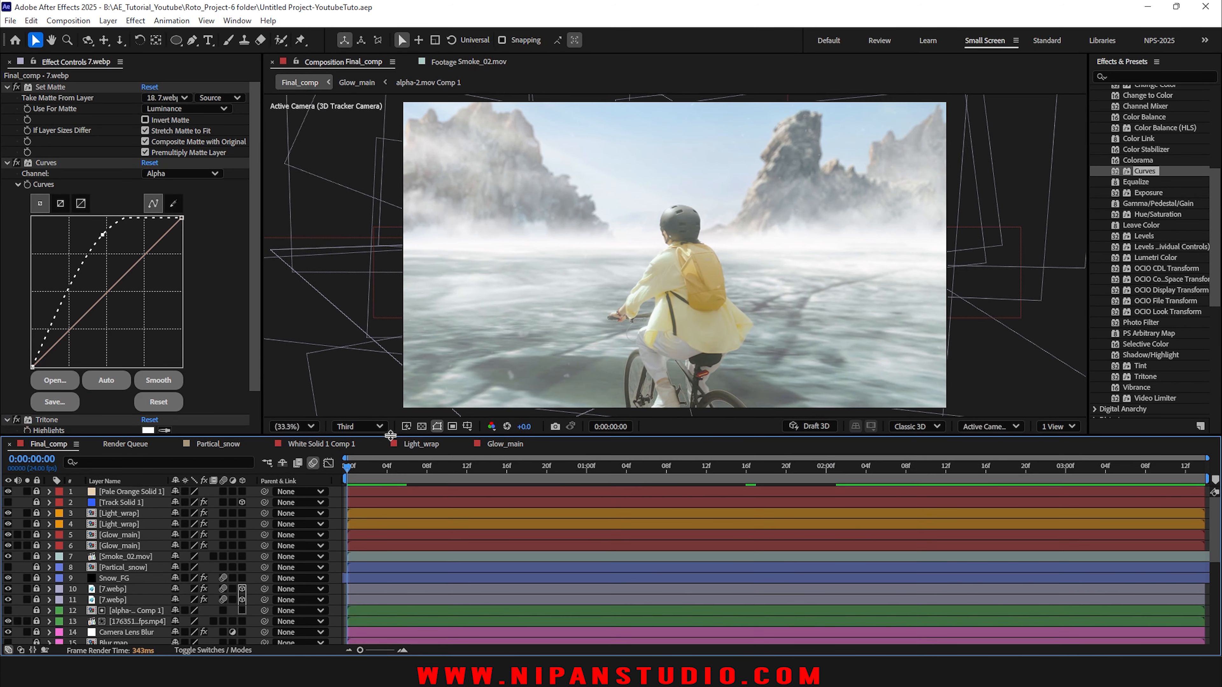
key("space")
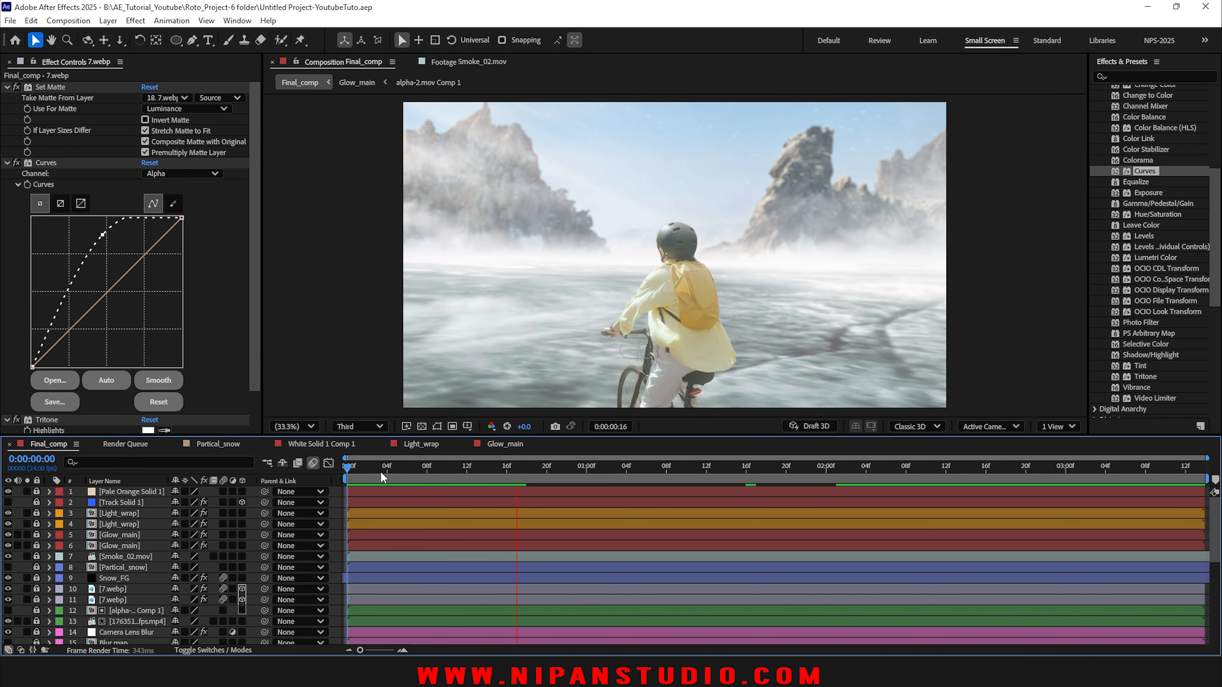
key("space")
mouse_move(380, 473)
left_mouse_down()
mouse_move(413, 475)
mouse_move(358, 475)
mouse_move(370, 474)
left_mouse_up()
Step: Solo Snow_FG and inspect the large blurred snow particle up close at 0:00:00:13 in Full resolution
left_click(28, 577)
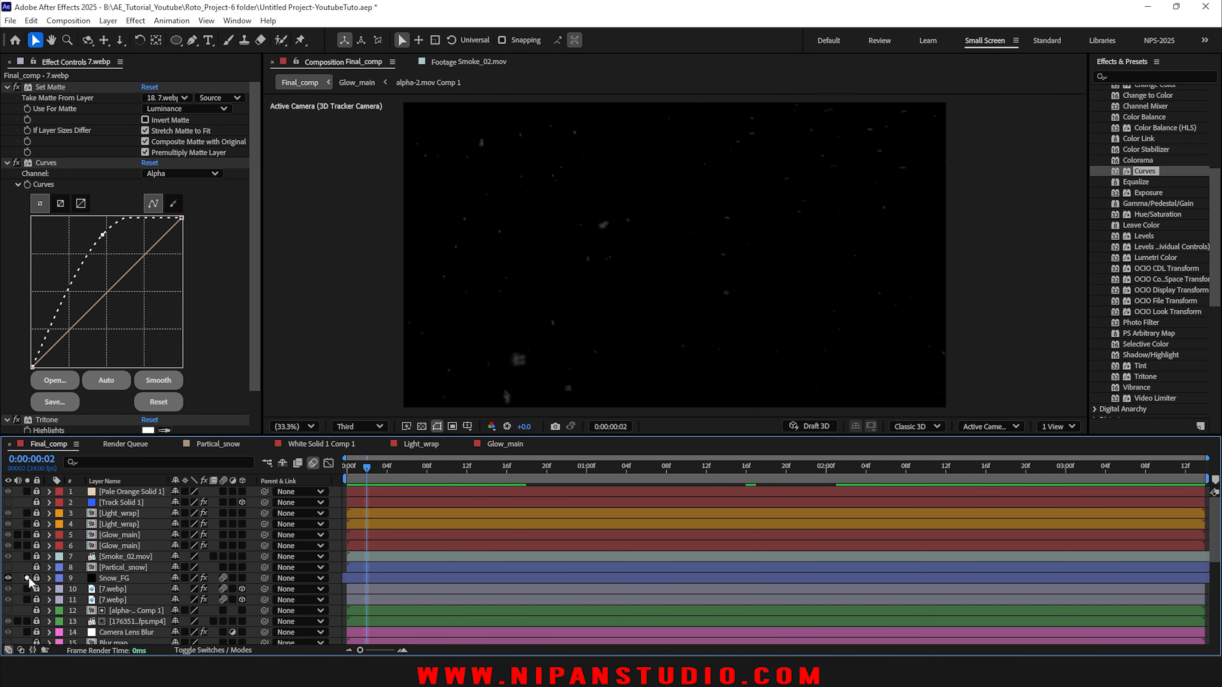
key("space")
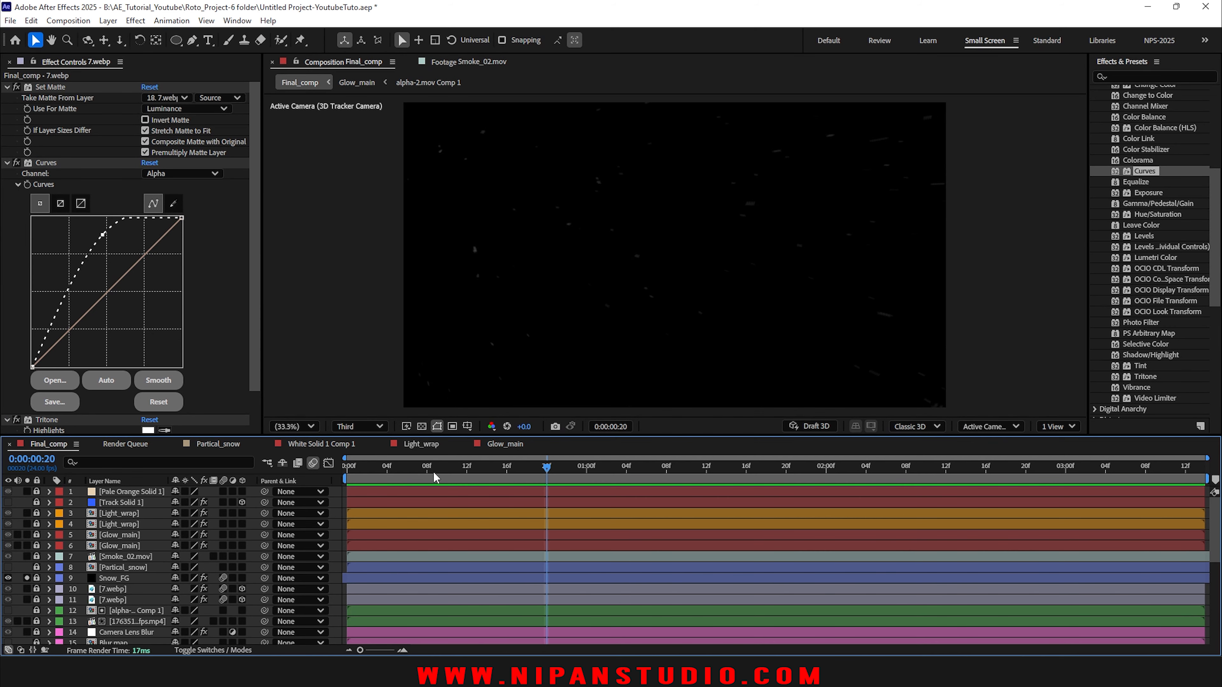
left_click_drag(529, 474, 472, 472)
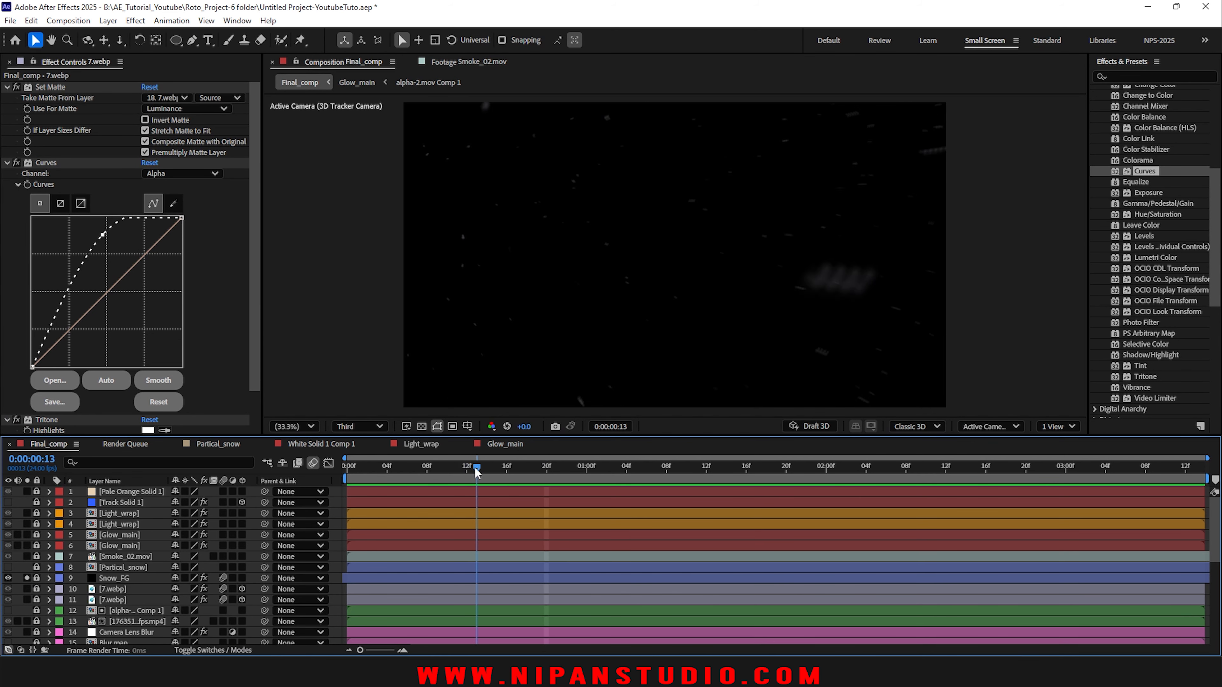
left_click(354, 427)
left_click(360, 477)
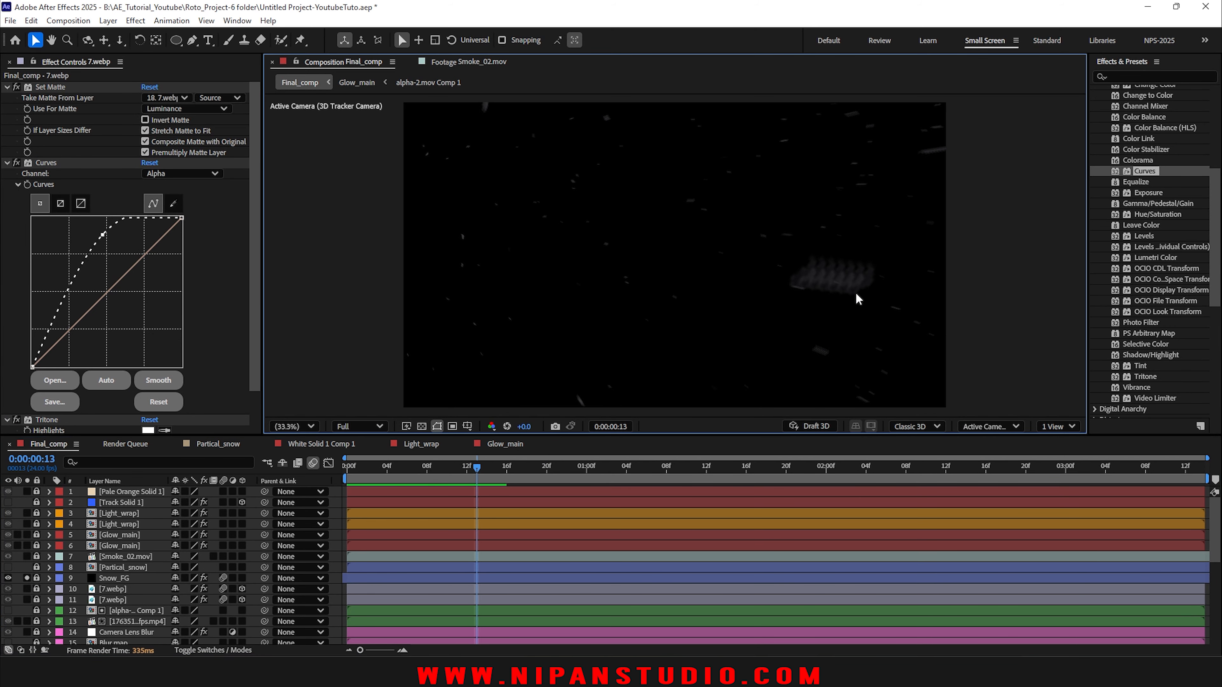
scroll(857, 298, "up", 5)
left_click_drag(856, 289, 550, 273)
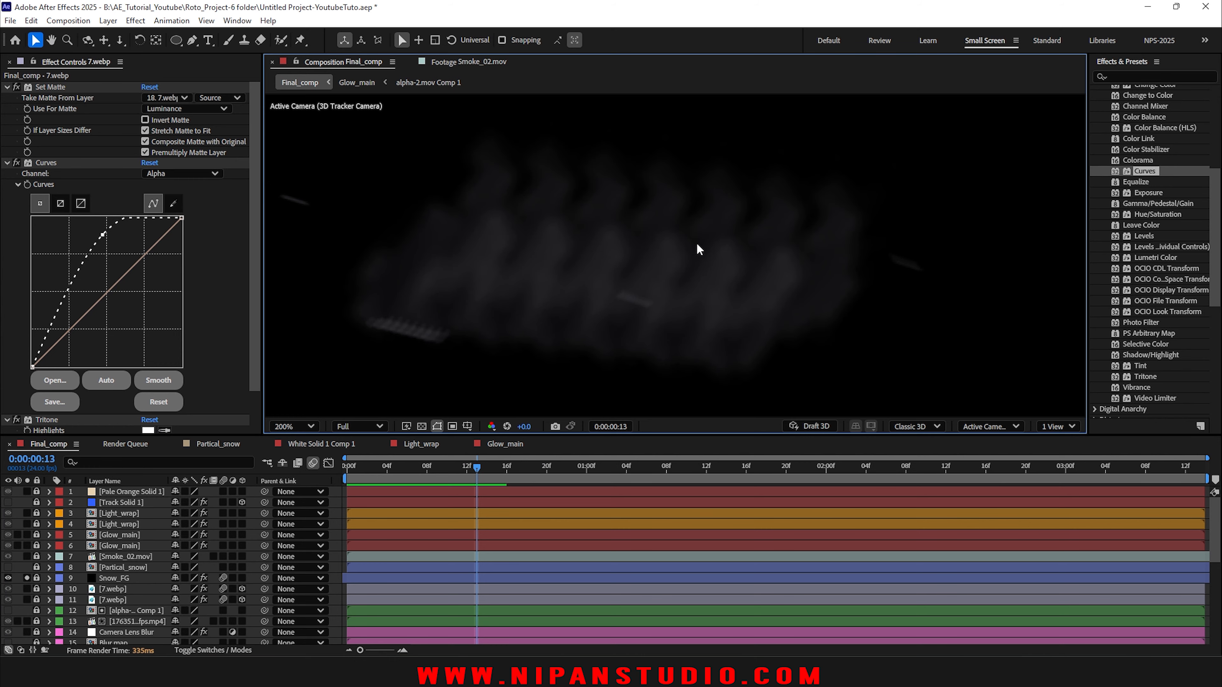
scroll(745, 262, "down", 2)
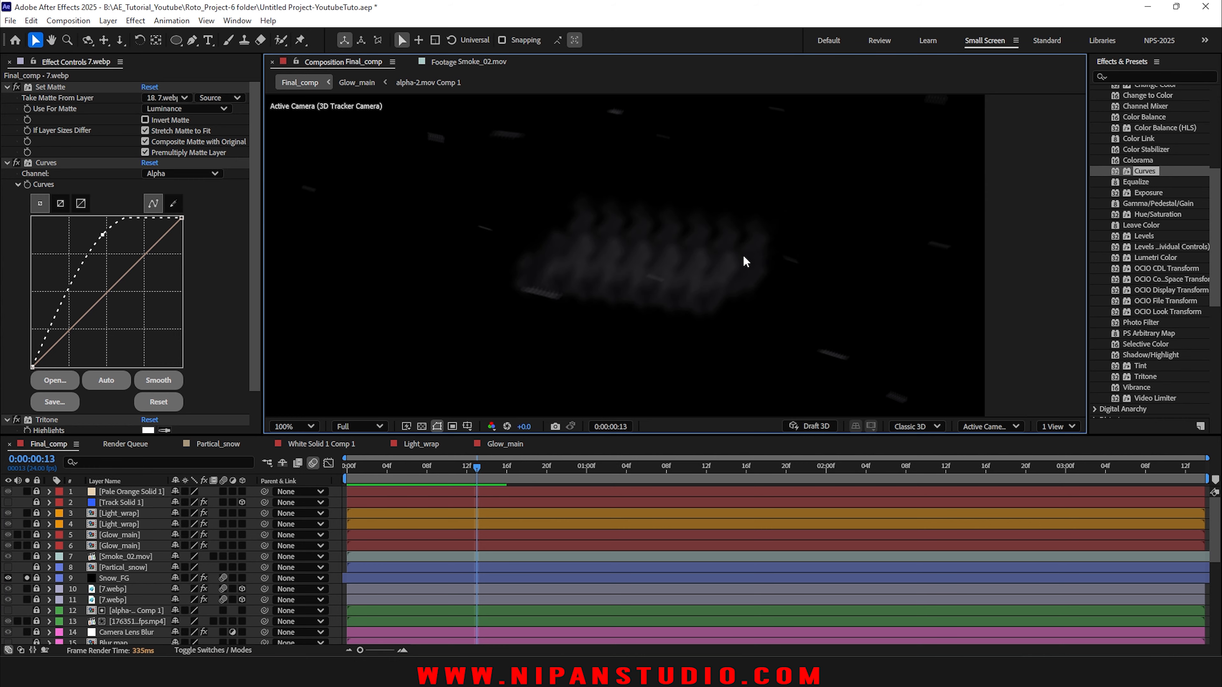
Step: Unlock the Snow_FG layer and apply the CC Force Motion Blur effect to it
left_click(7, 87)
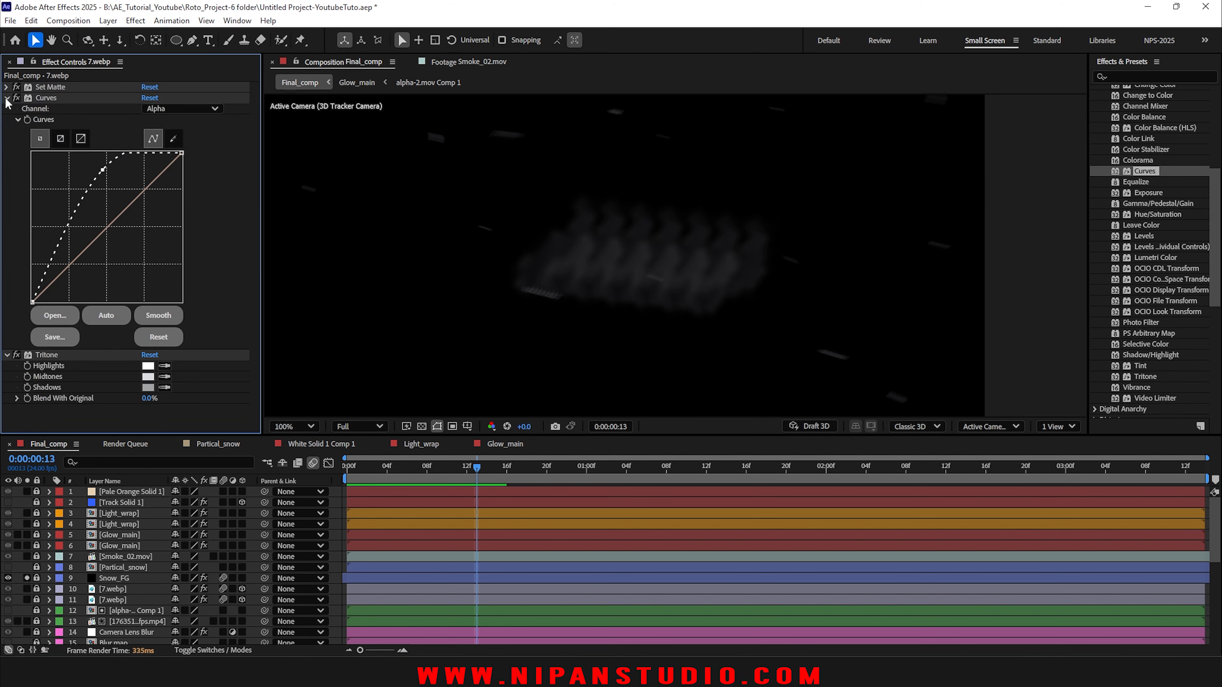
left_click(7, 97)
left_click(7, 108)
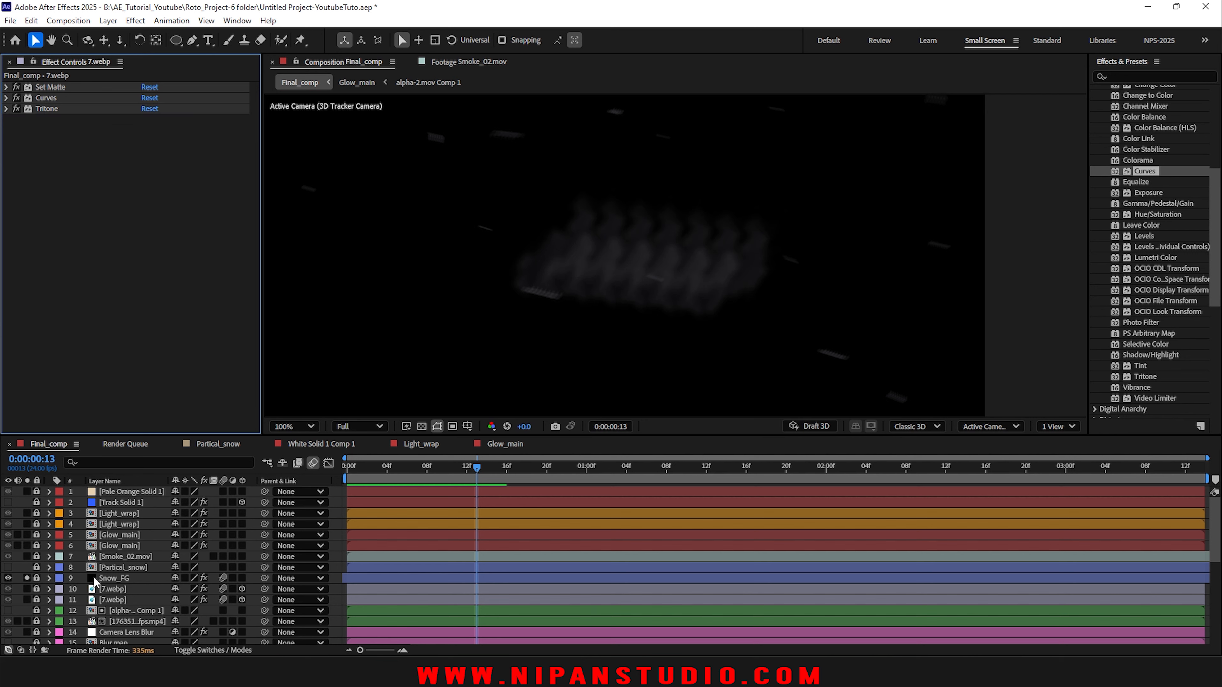
left_click(36, 578)
left_click(114, 578)
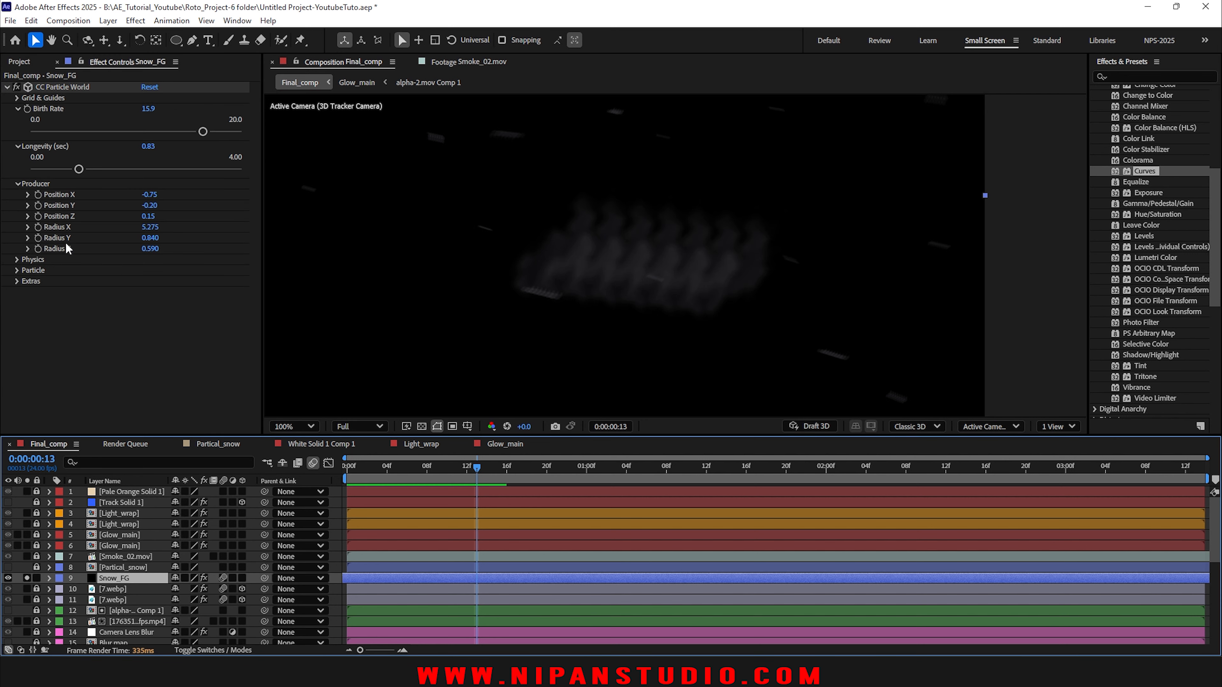
left_click(6, 87)
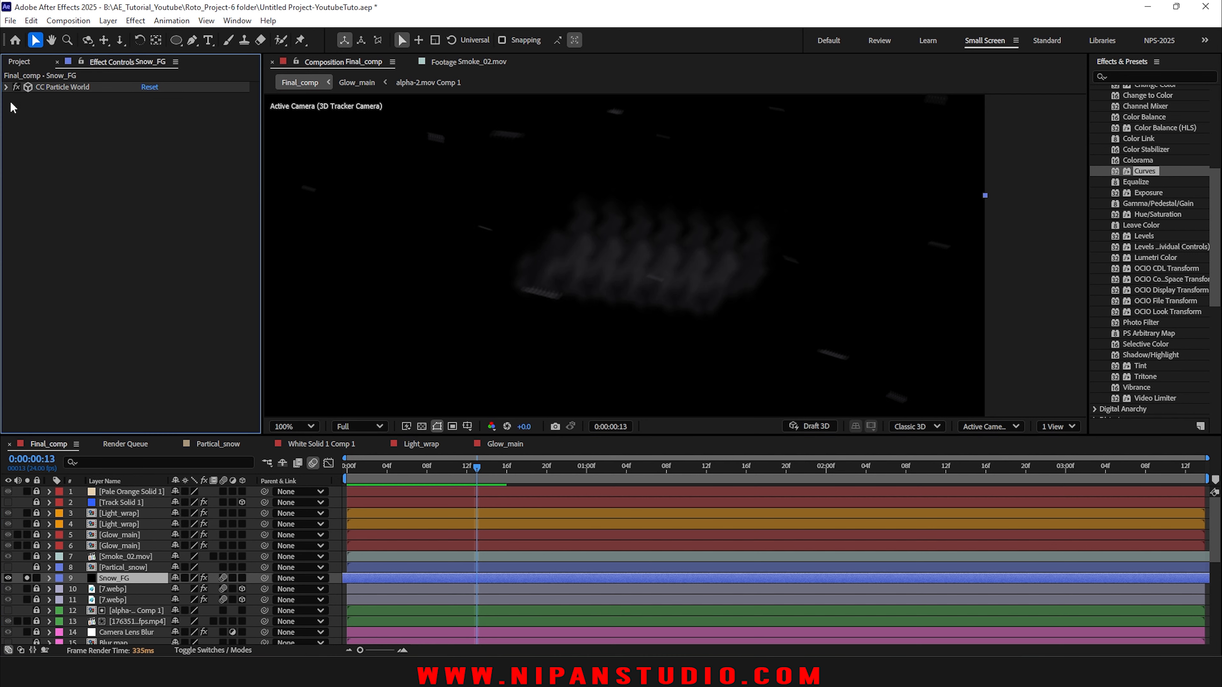
left_click(1138, 76)
type("motio")
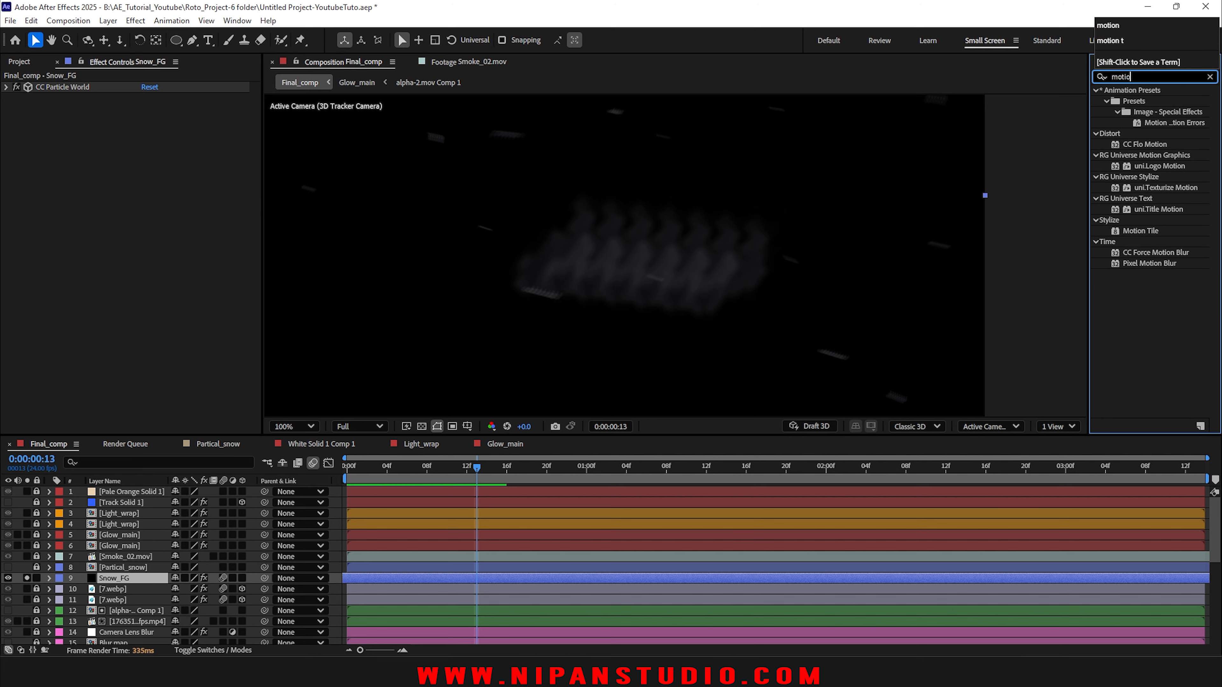
left_click(1141, 254)
left_click_drag(1148, 253, 464, 584)
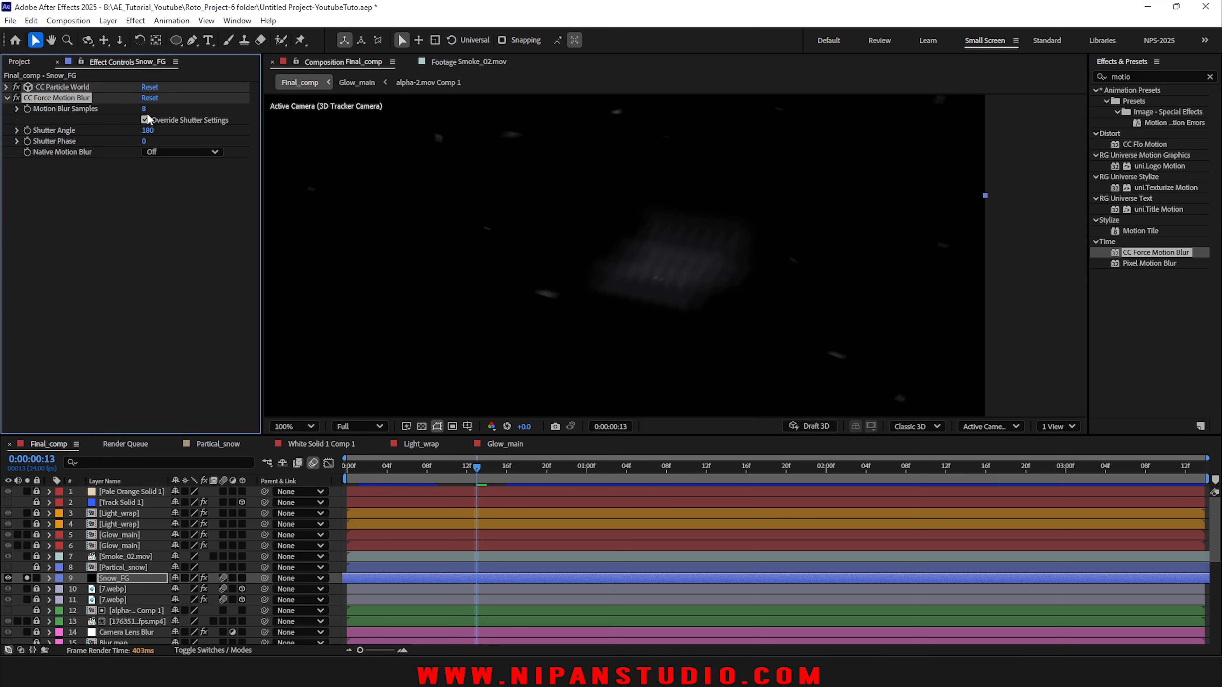
Step: Set CC Force Motion Blur's Motion Blur Samples to 18 and Shutter Angle to 247 on Snow_FG
left_click(16, 109)
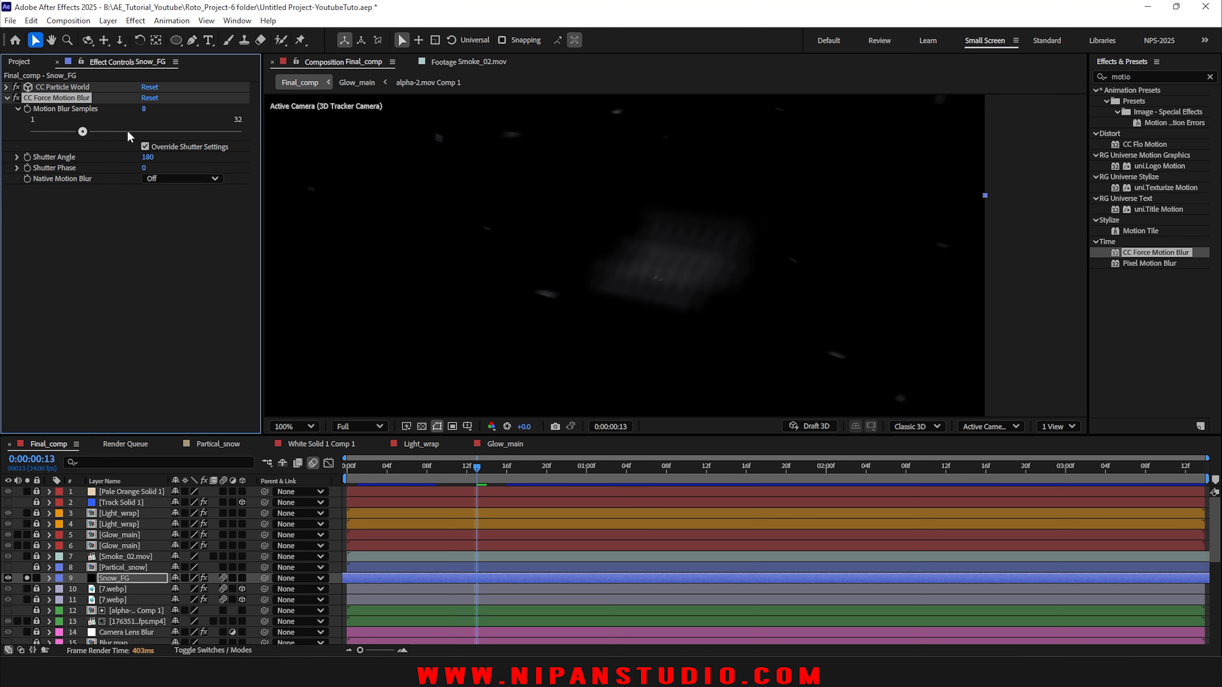
left_click(151, 132)
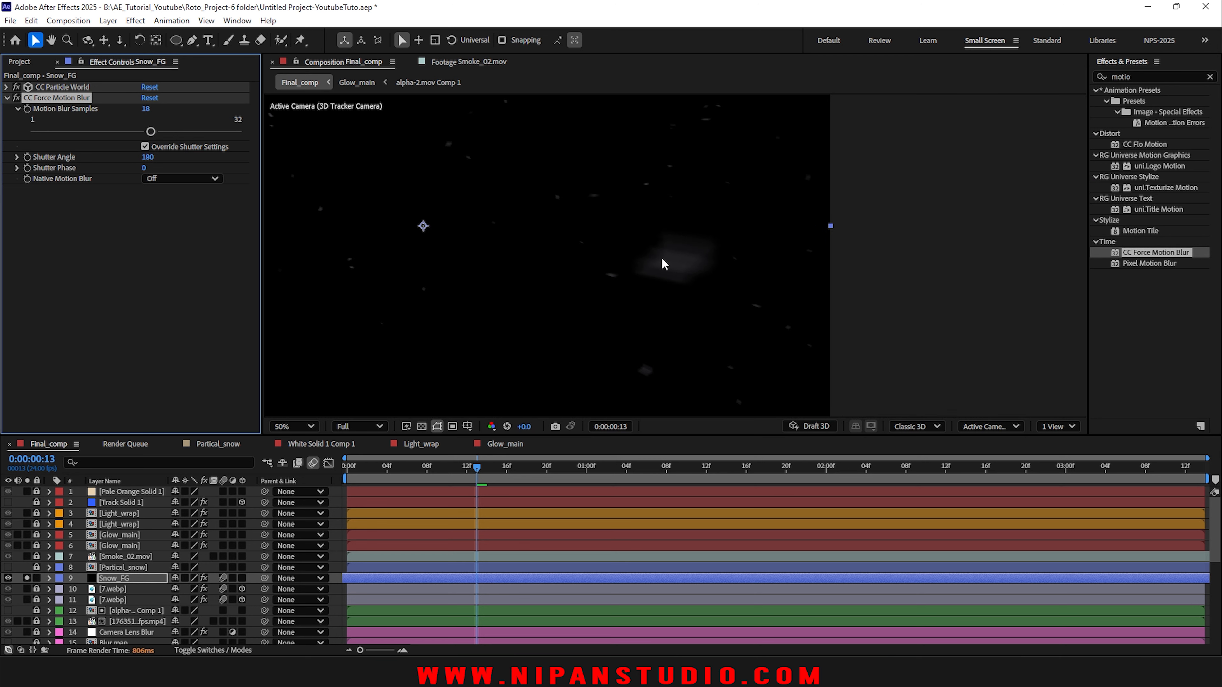
left_click(17, 157)
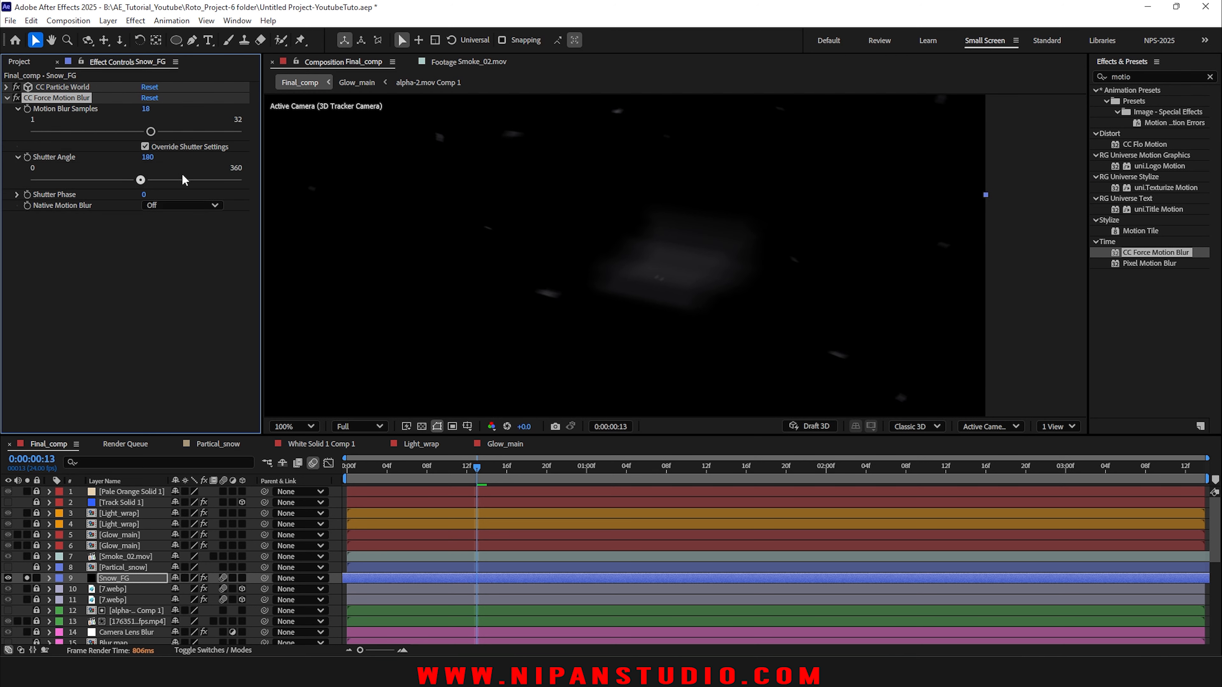
left_click(204, 180)
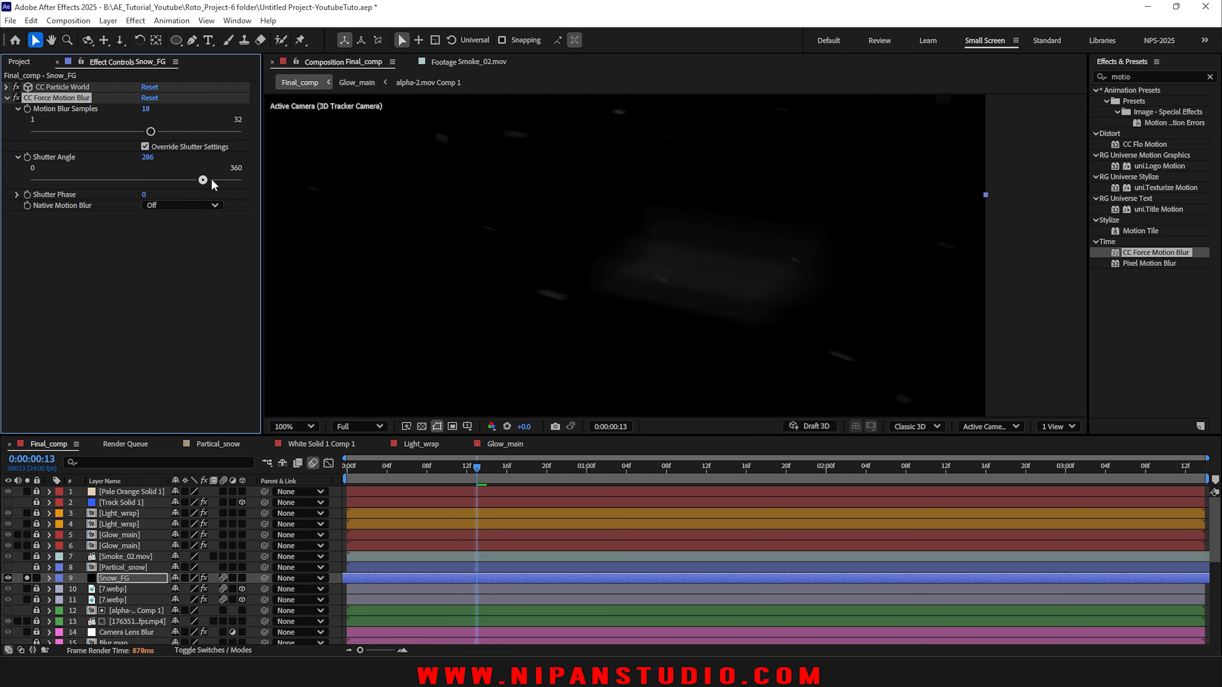
mouse_move(195, 184)
left_mouse_down()
mouse_move(140, 184)
mouse_move(180, 186)
left_mouse_up()
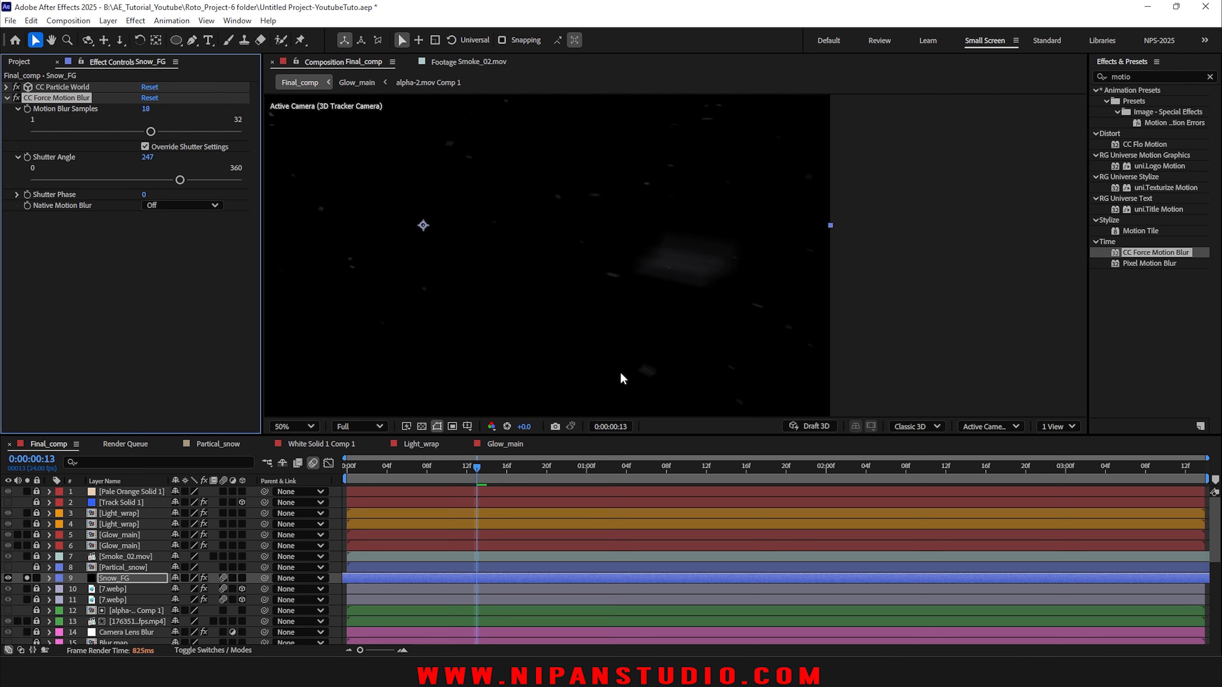
Step: Fit the composition to the viewer and check the snow's motion blur at several frames from 0:00:01:01 to 0:00:02:19
key("shift+slash")
left_click(600, 468)
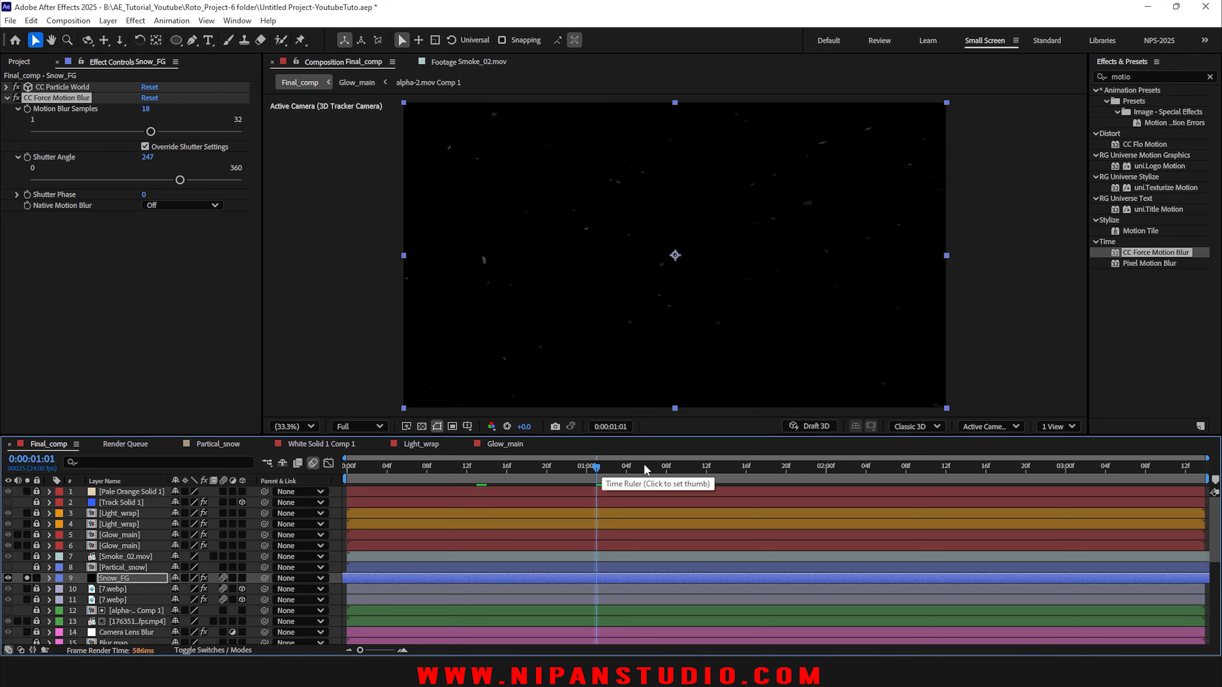
left_click(656, 467)
left_click(817, 468)
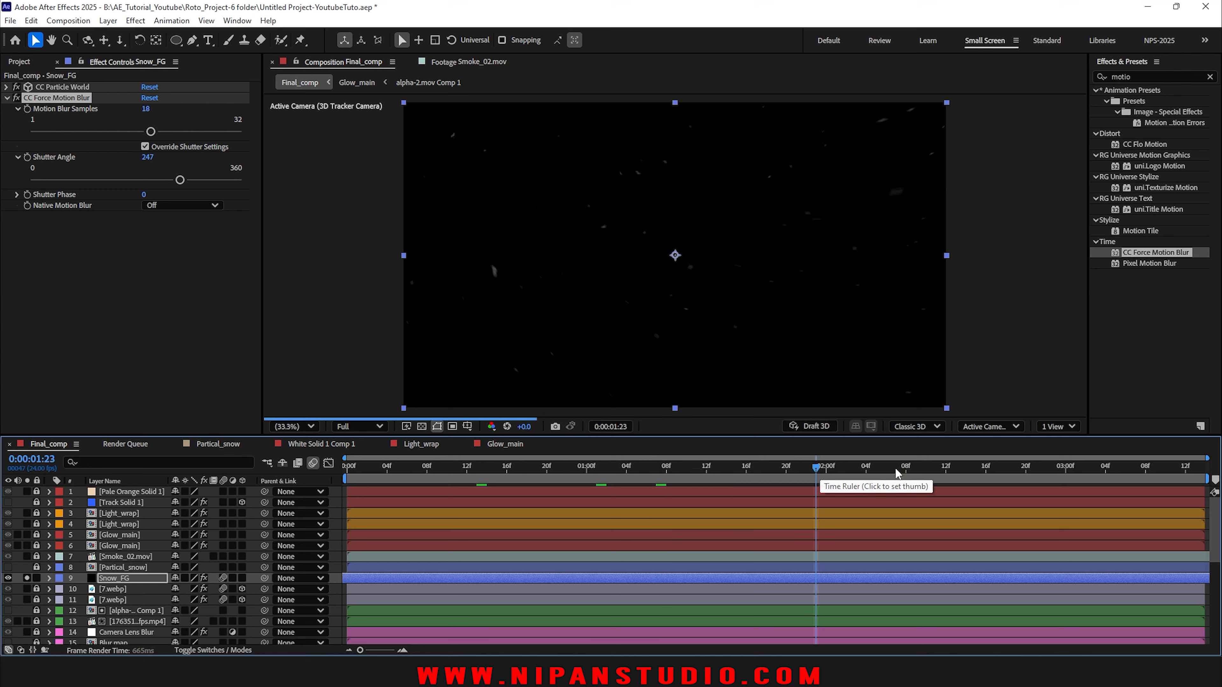
left_click(1016, 473)
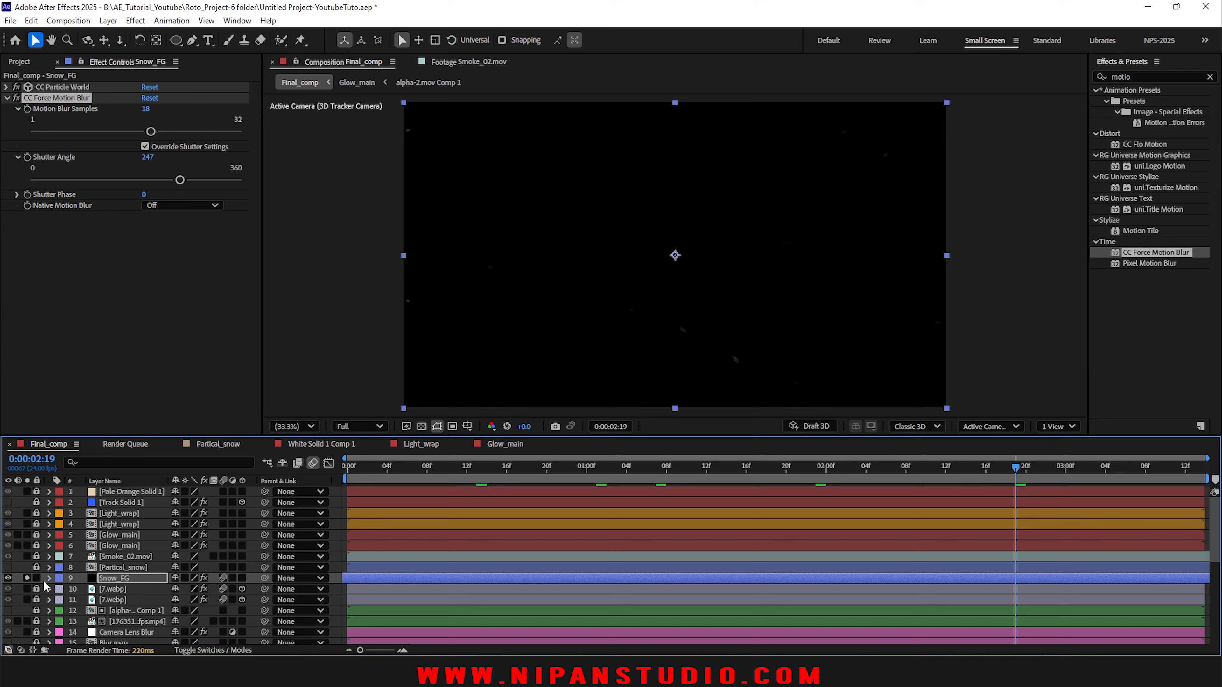
Step: Turn off Snow_FG's solo, lock the layer, save the project, and return to the first frame
left_click(27, 578)
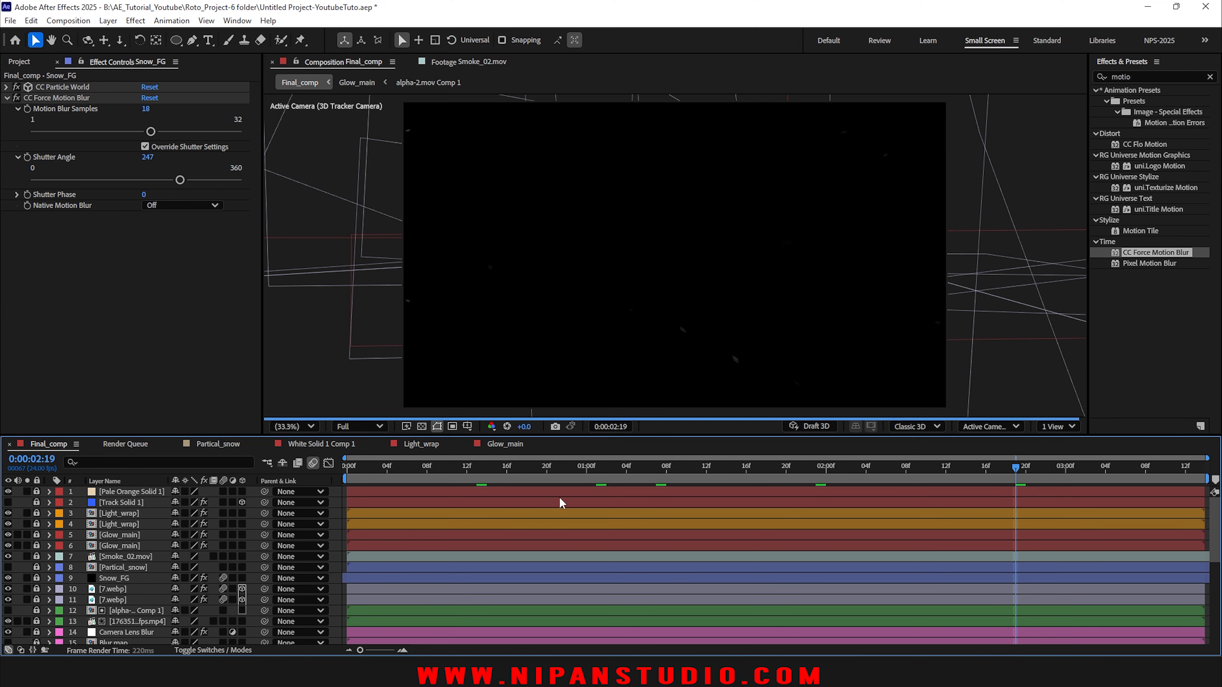
key("ctrl+s")
left_click_drag(619, 474, 244, 472)
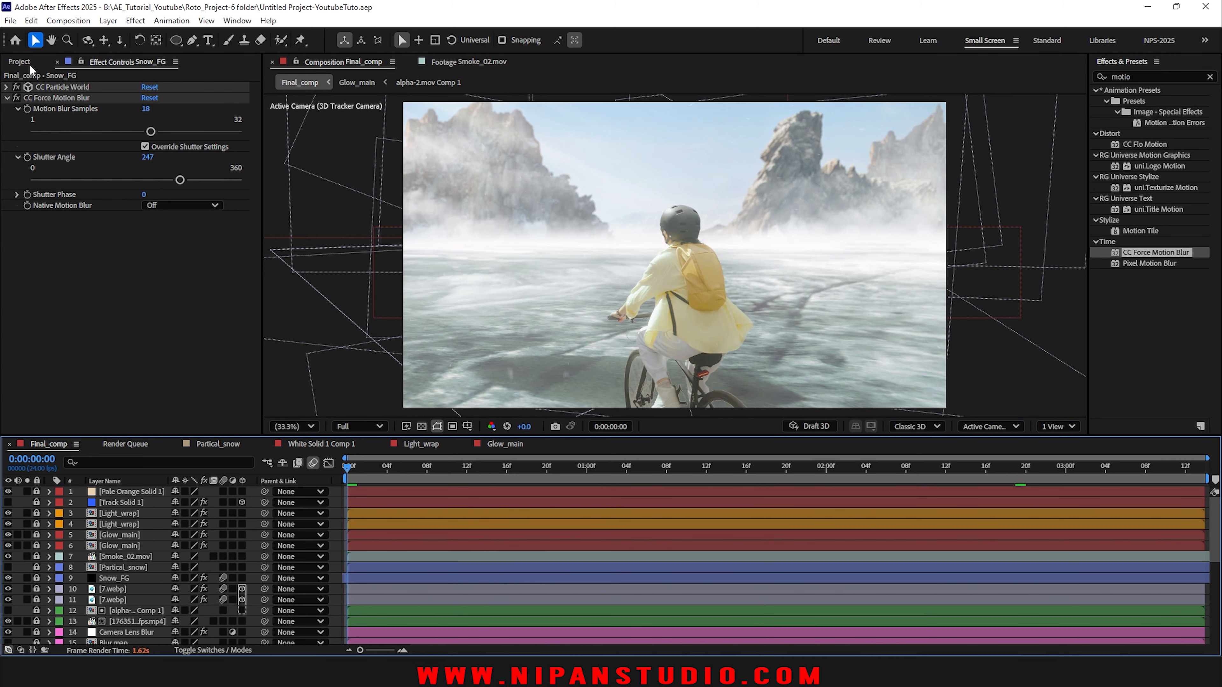
Step: Import LensDirt-19.png and LensDirt-27.png into the project
left_click(20, 61)
scroll(118, 308, "down", 3)
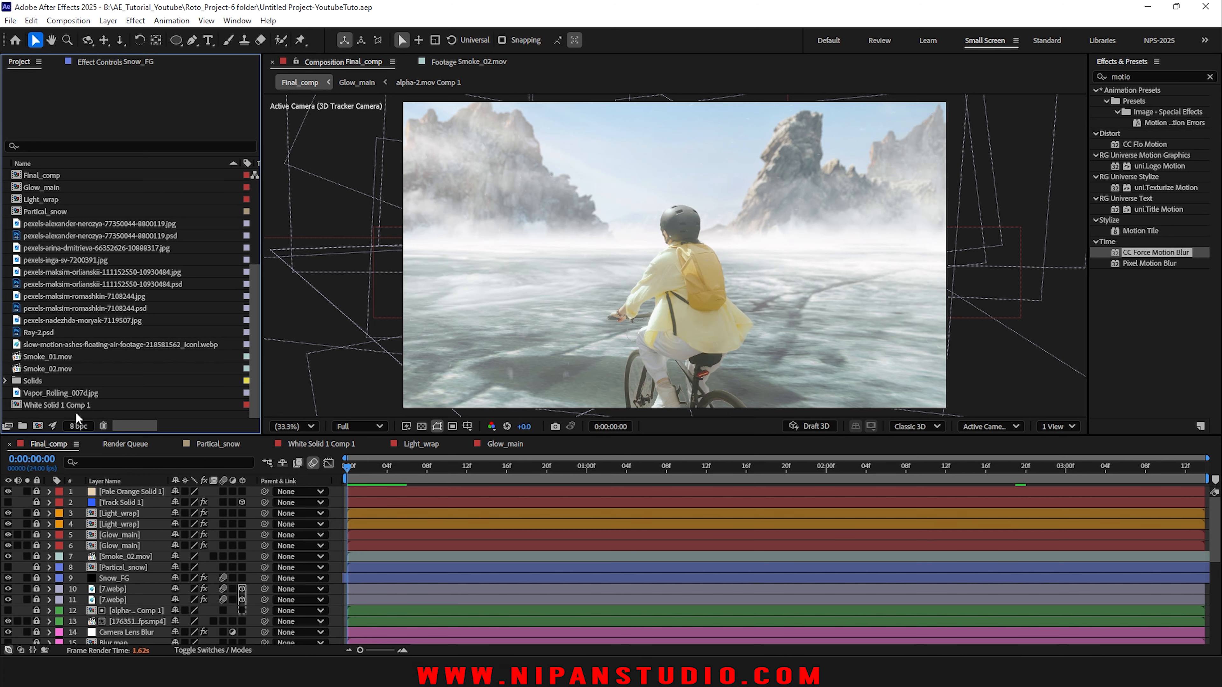
double_click(75, 411)
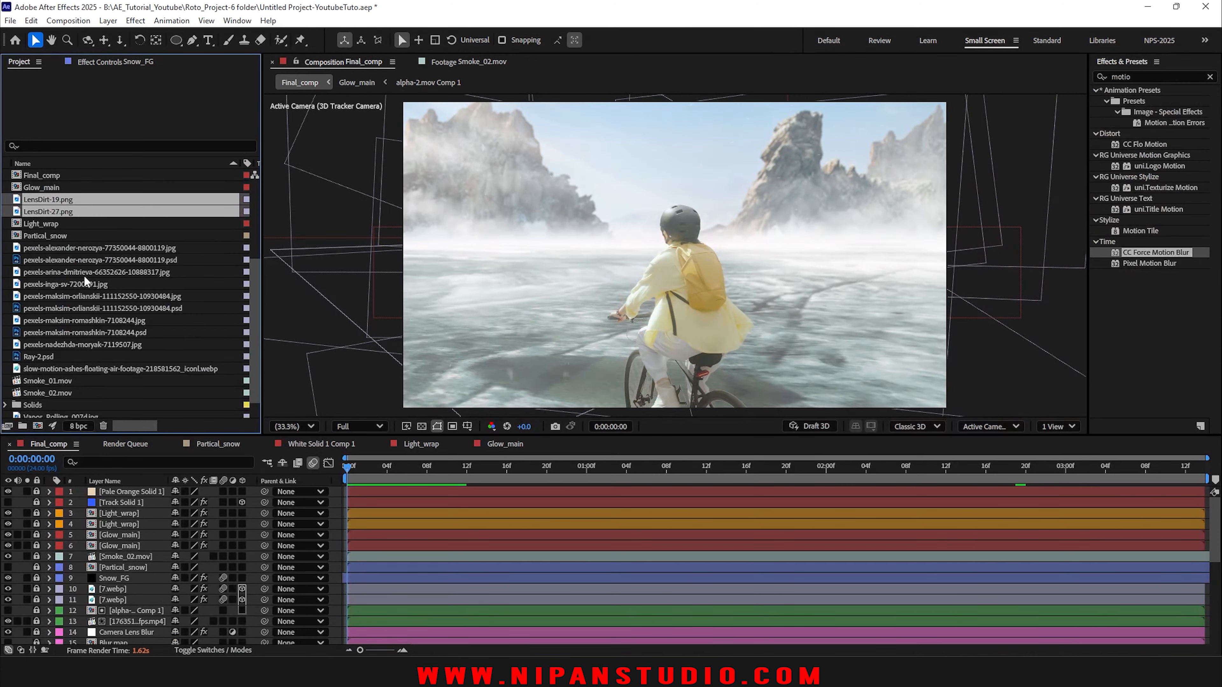
Step: View LensDirt-27.png and LensDirt-19.png as footage to compare the two lens dirt images
left_click(18, 248)
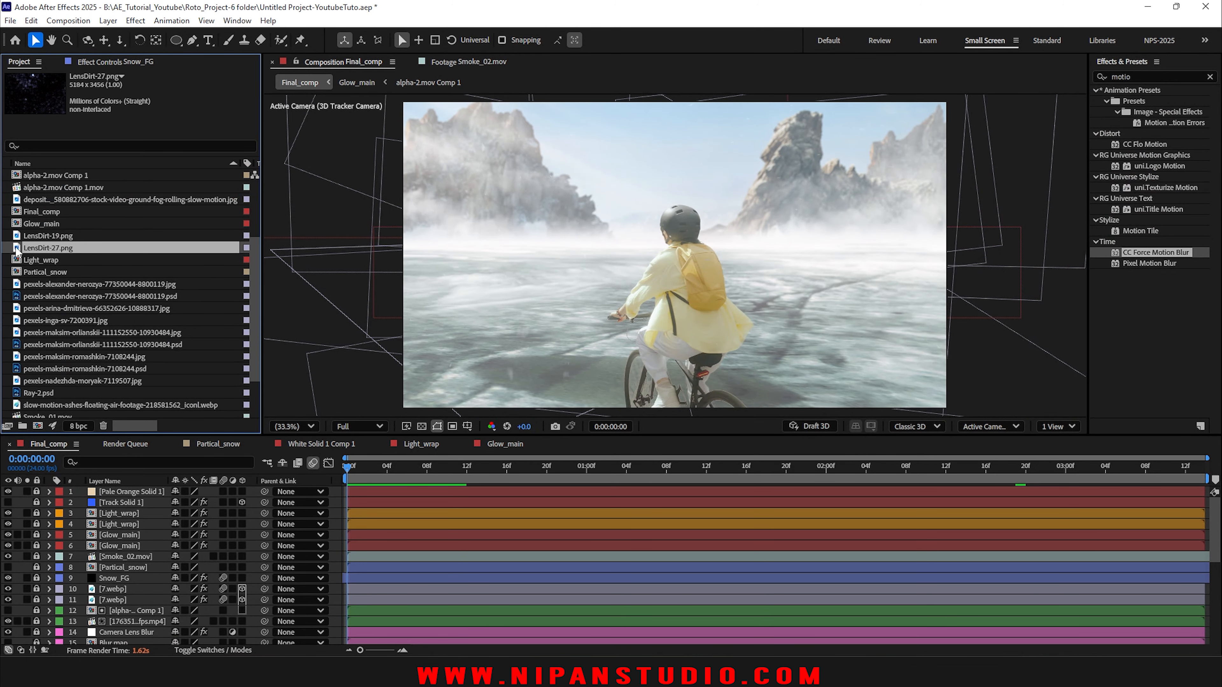
double_click(17, 249)
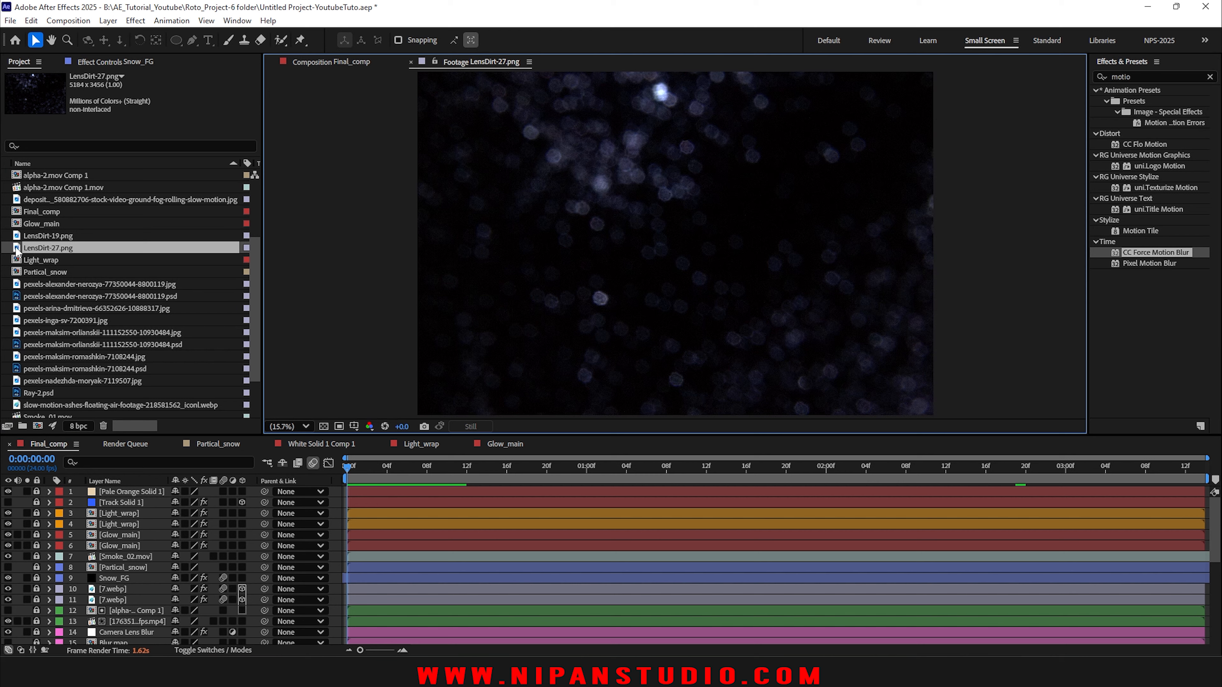
double_click(17, 237)
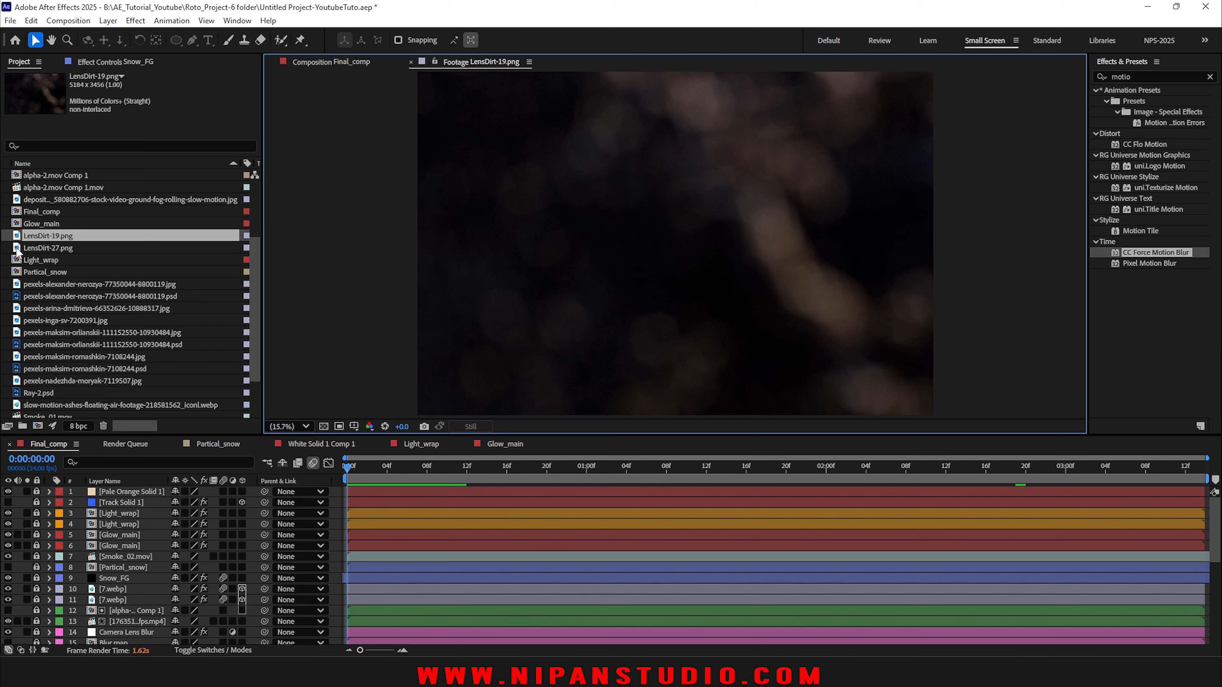
Step: Add LensDirt-19.png and LensDirt-27.png at the top of Final_comp and set both layers to the Screen blending mode
left_click(17, 250, "shift")
left_click_drag(45, 243, 92, 493)
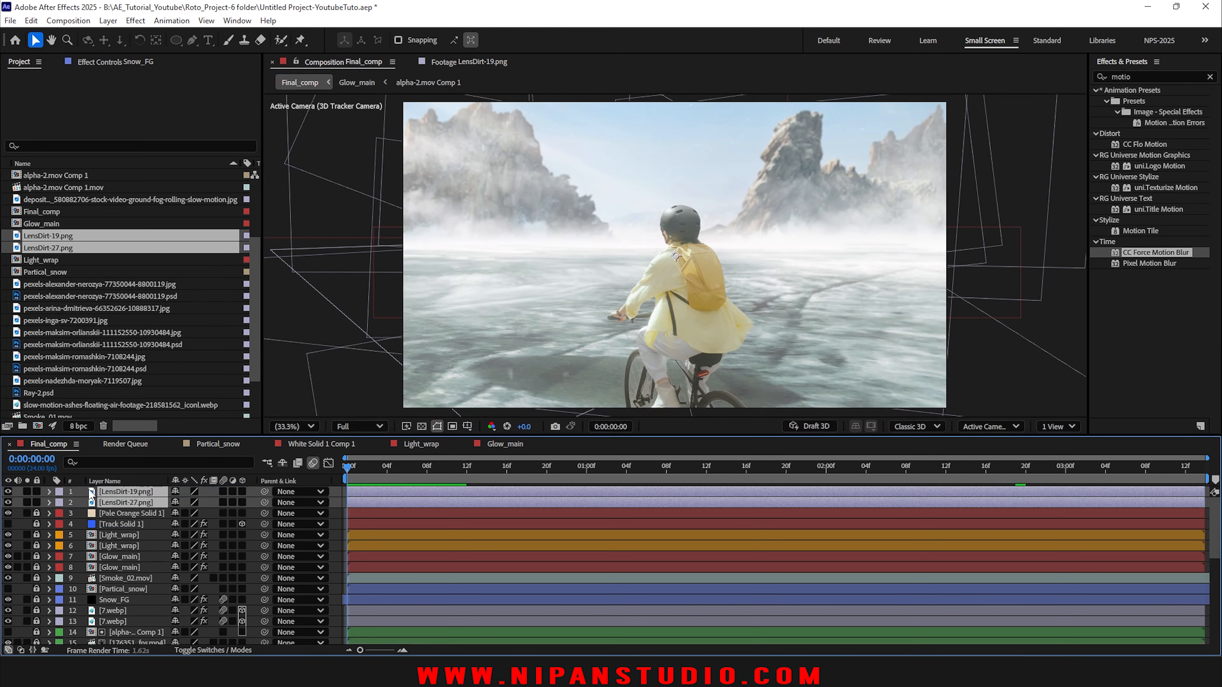
right_click(112, 505)
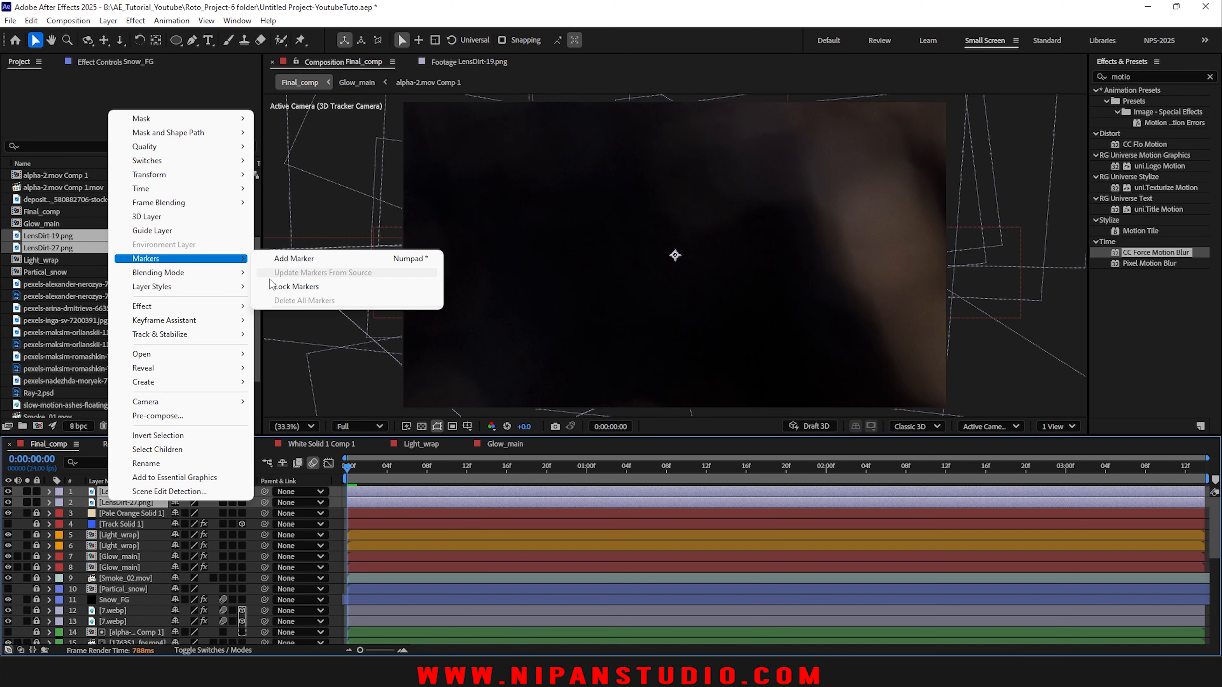
mouse_move(202, 274)
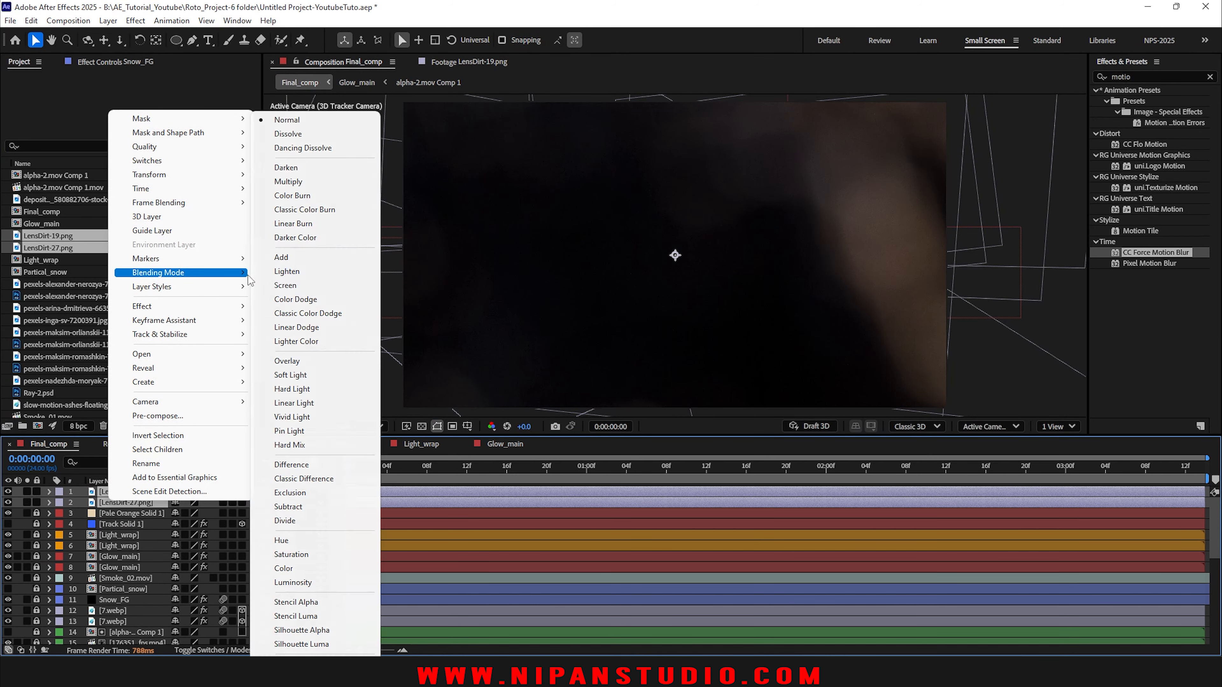
left_click(296, 292)
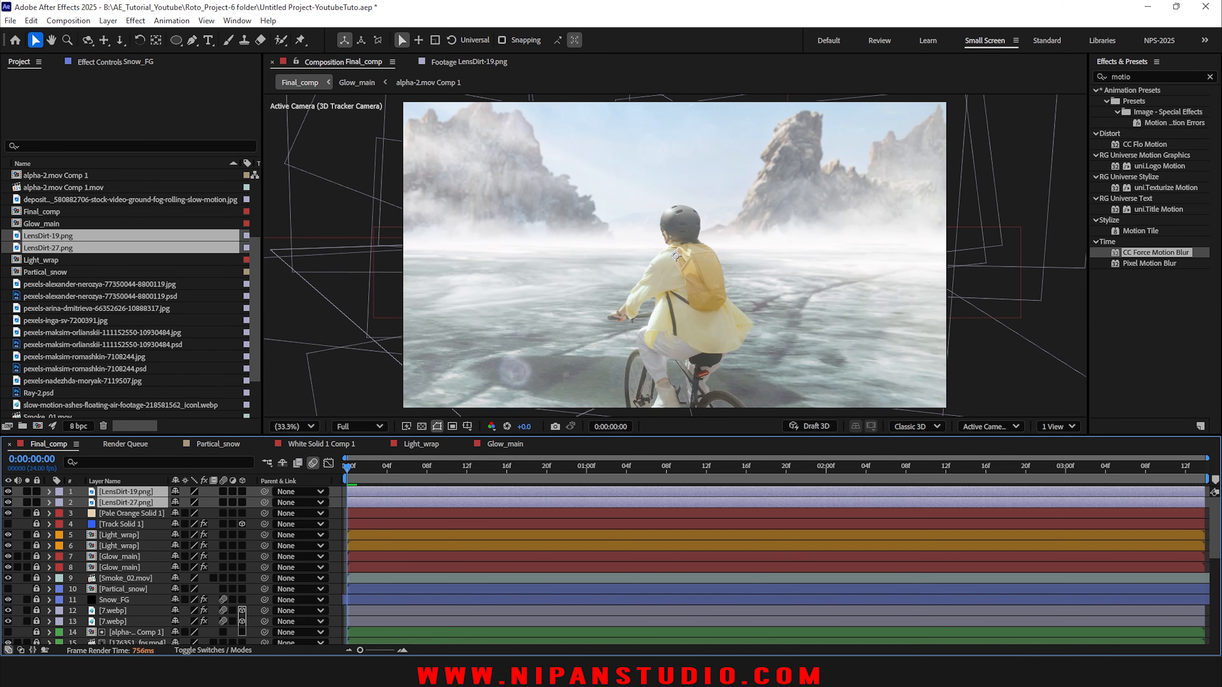
Step: Check the lens dirt over the composite at 0:00:02:23, then solo both dirt layers and view them at 0:00:02:06
left_click(466, 583)
left_click_drag(613, 471, 1056, 468)
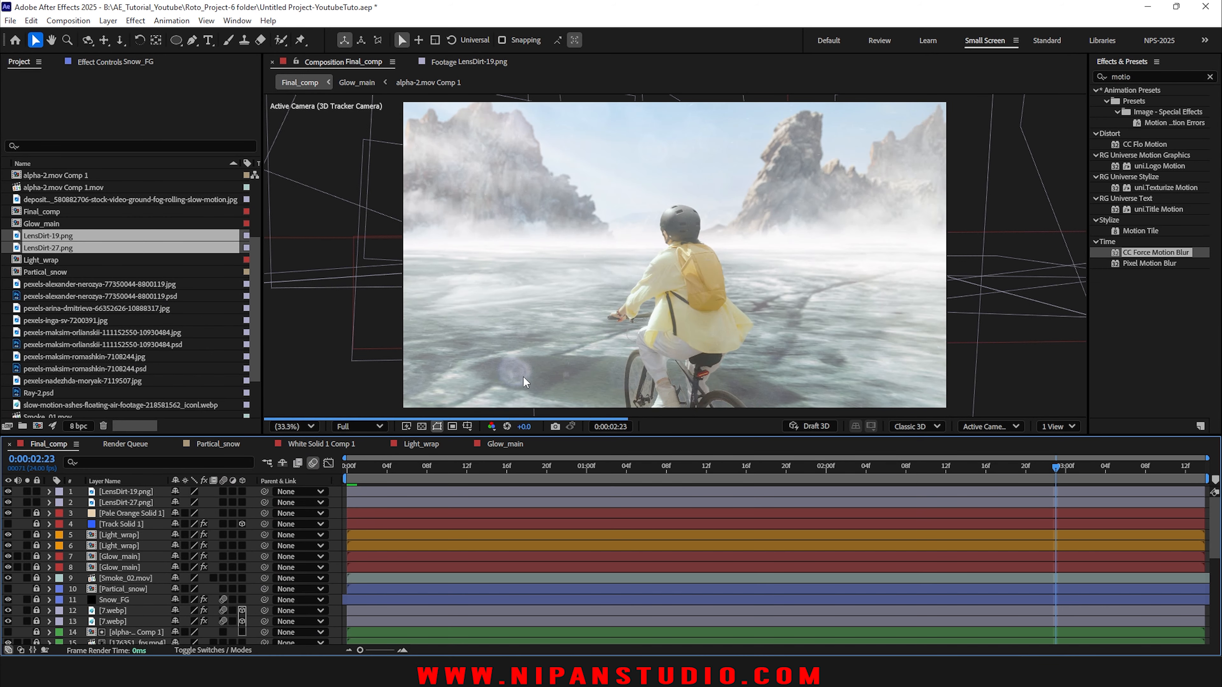
left_click(112, 491)
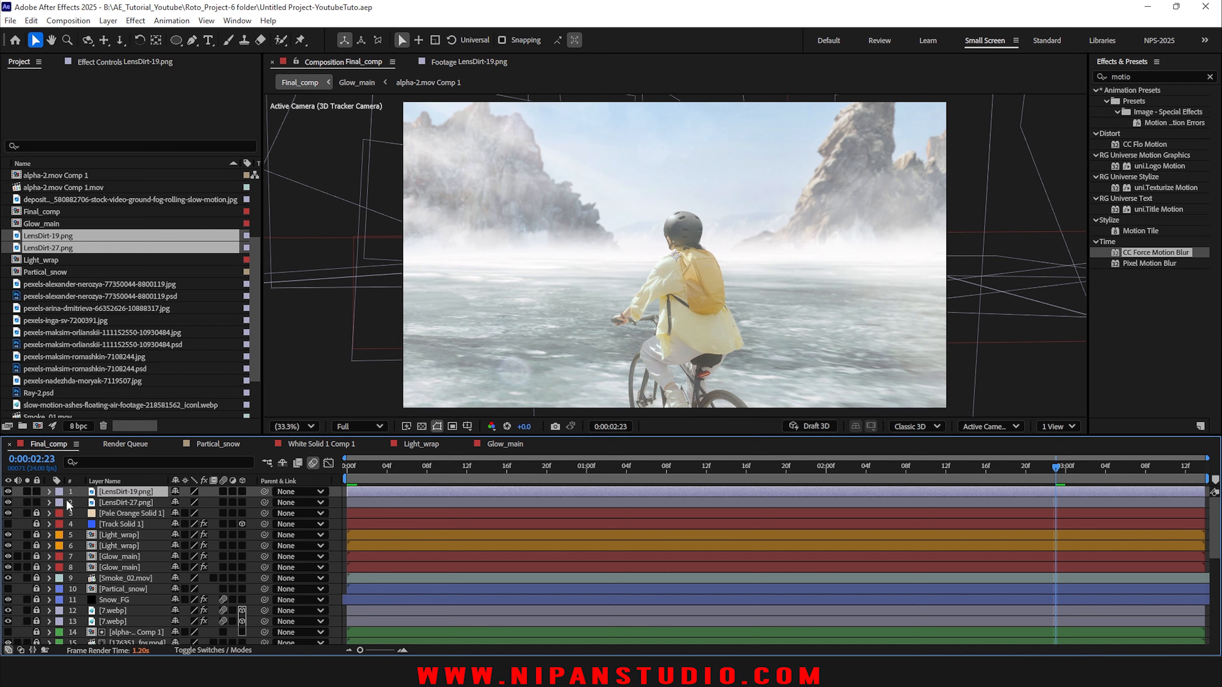
left_click(27, 491)
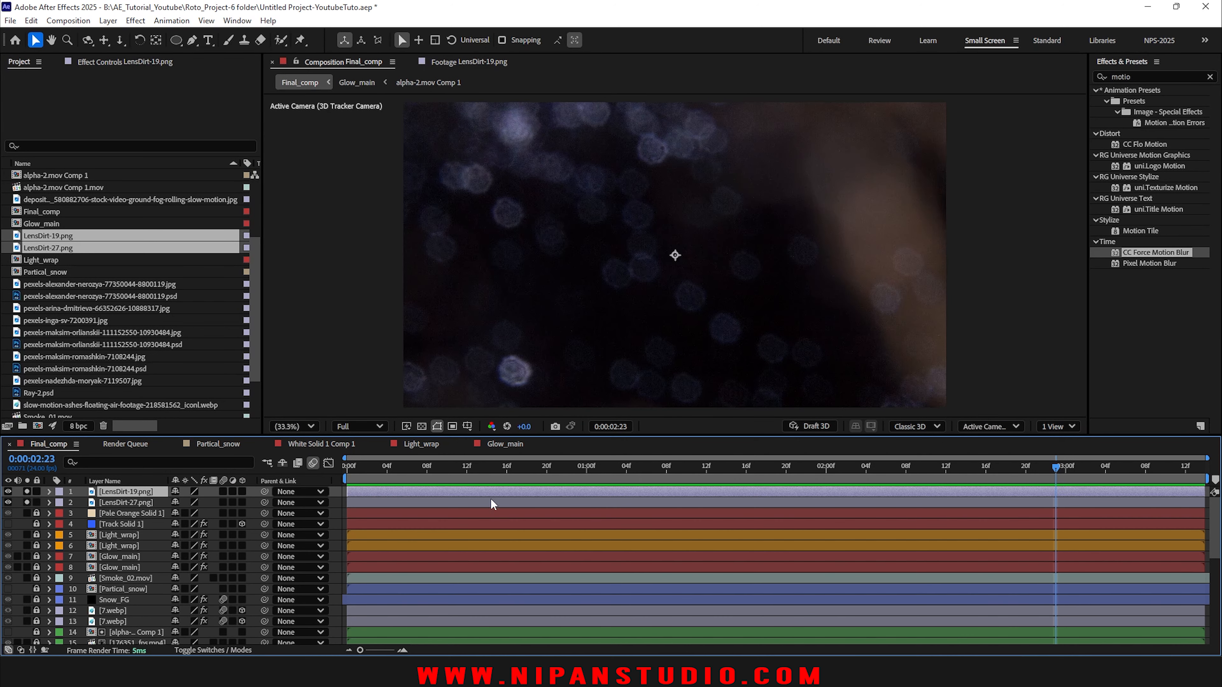
left_click_drag(597, 470, 889, 491)
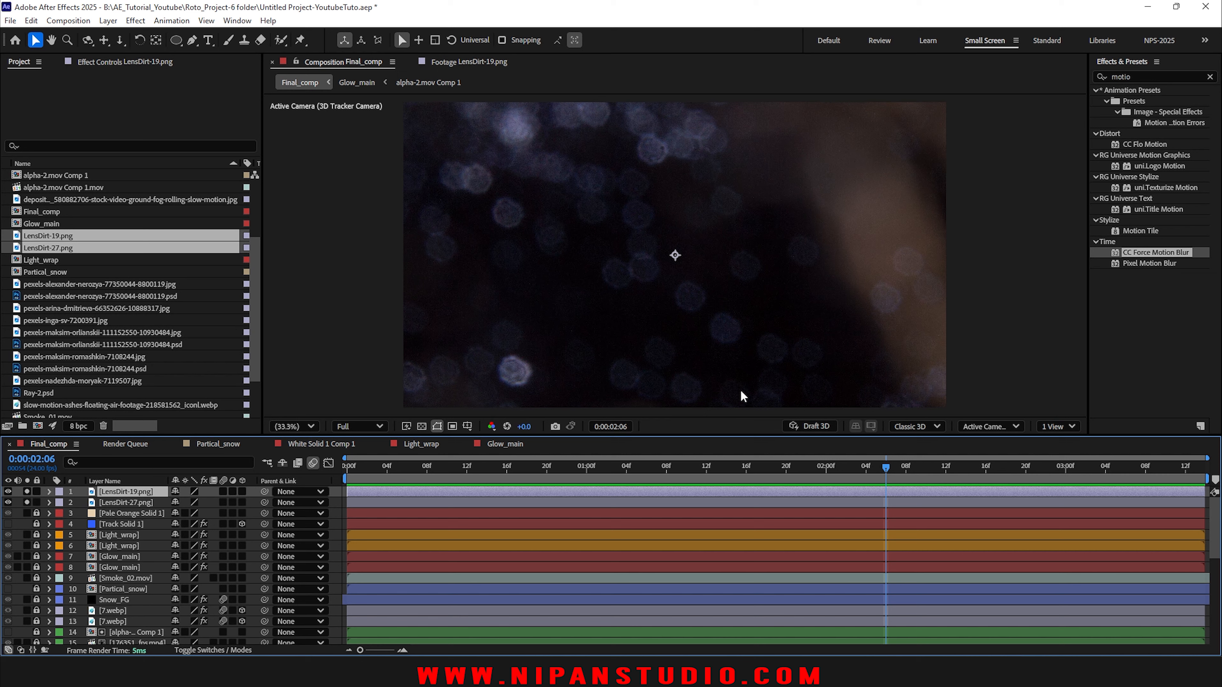
Step: Pre-compose the two lens dirt layers into a new composition named LensDirts, moving all attributes into it
left_click(116, 503, "shift")
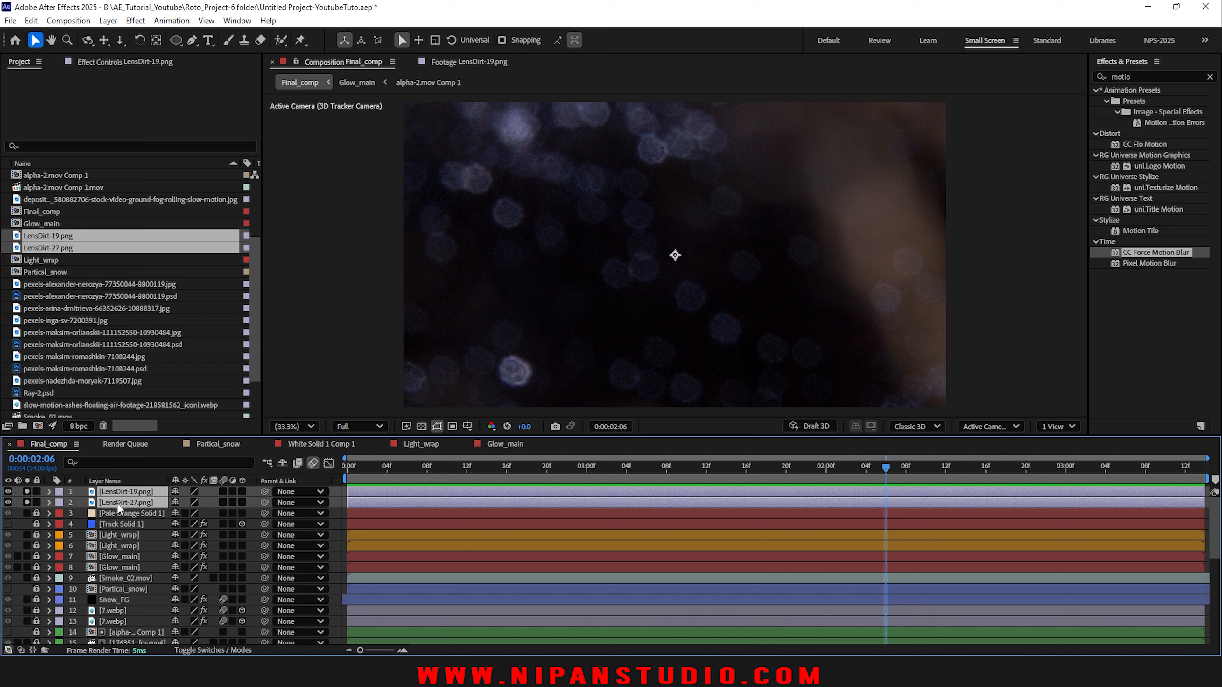
key("ctrl+shift+c")
key("BackSpace")
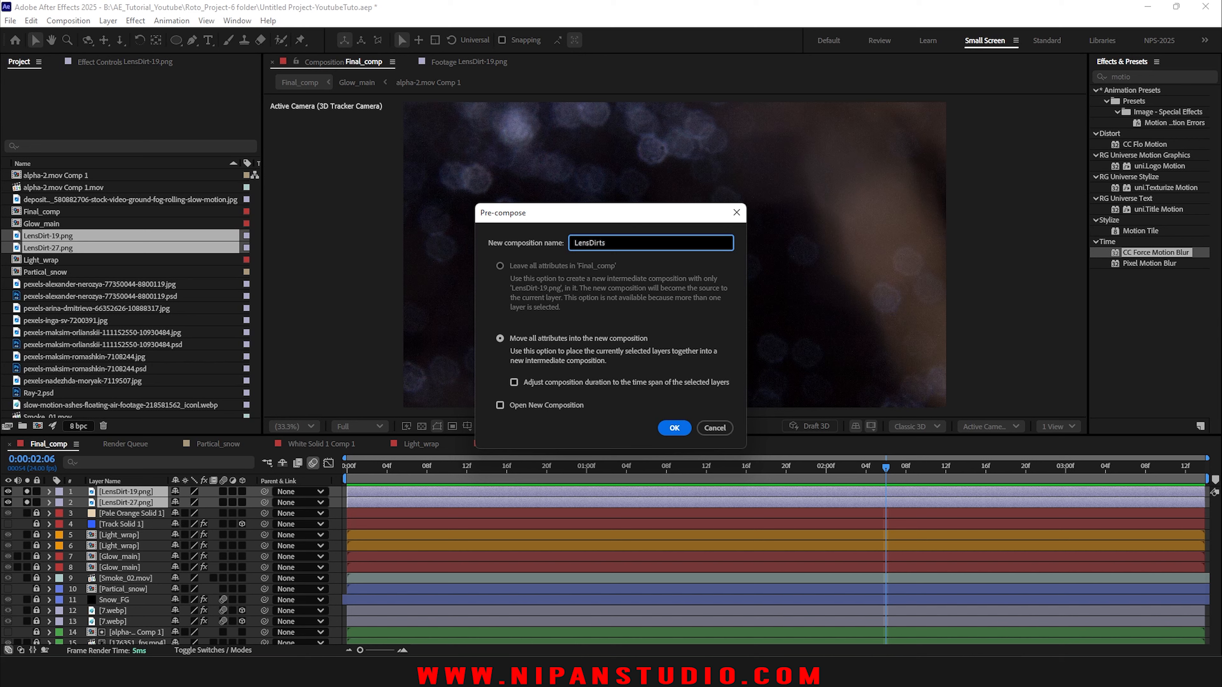
left_click(672, 427)
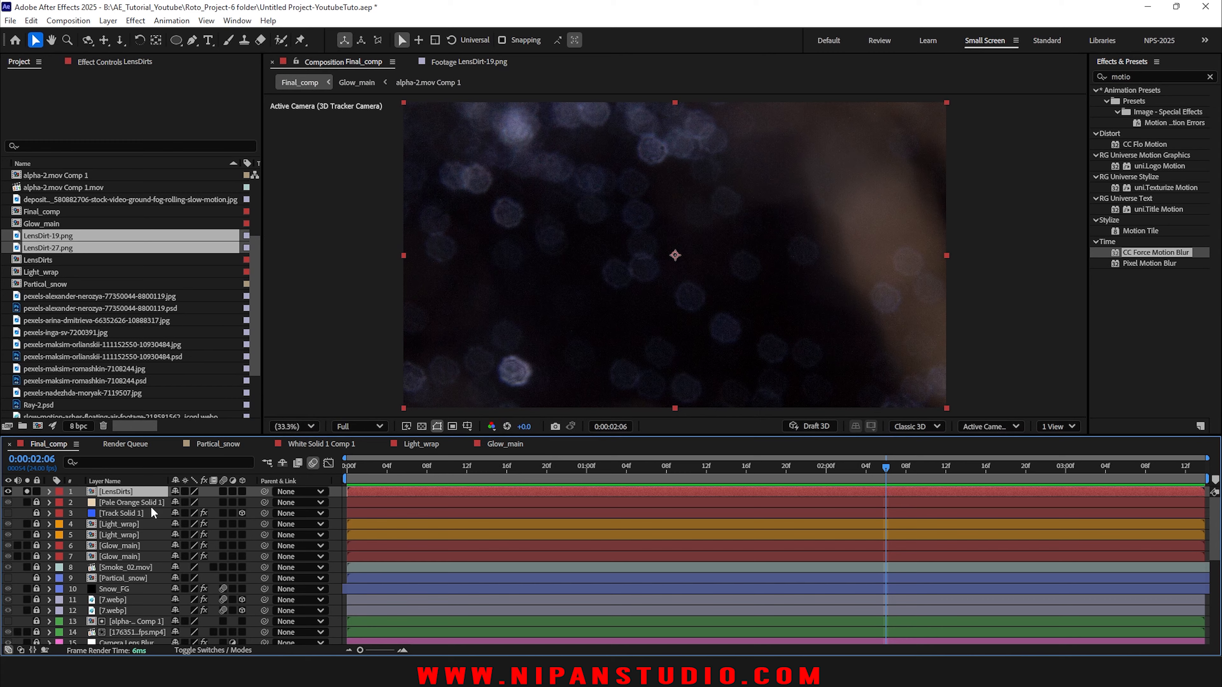
Step: Inside LensDirts, scale both images down to slightly wider than the frame and flip LensDirt-19.png horizontally
double_click(120, 492)
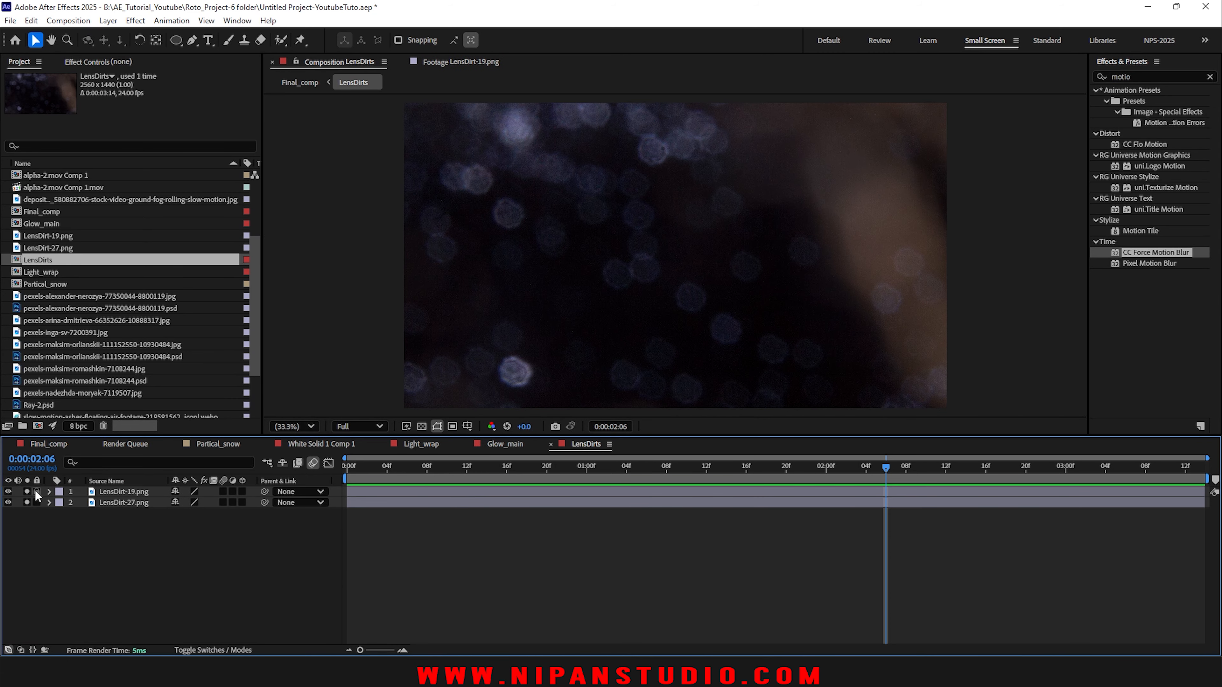
left_click(110, 491)
scroll(759, 207, "down", 2)
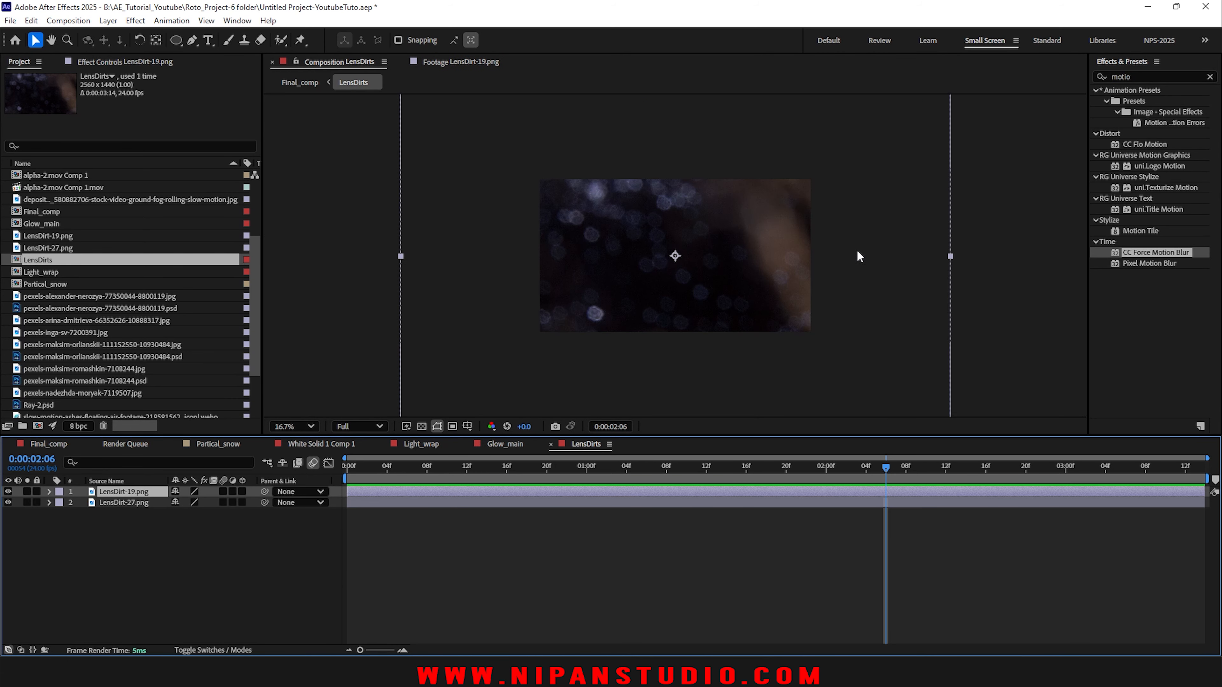
left_click_drag(950, 256, 813, 245)
right_click(664, 491)
mouse_move(739, 166)
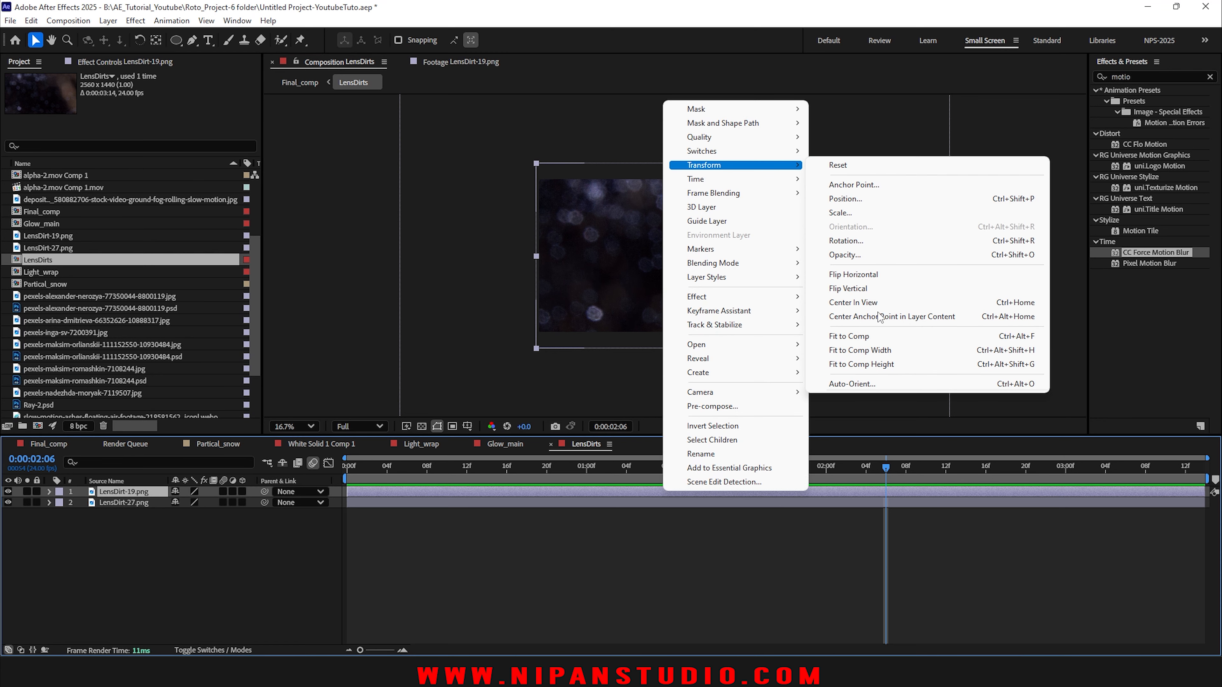
left_click(861, 274)
left_click(754, 503)
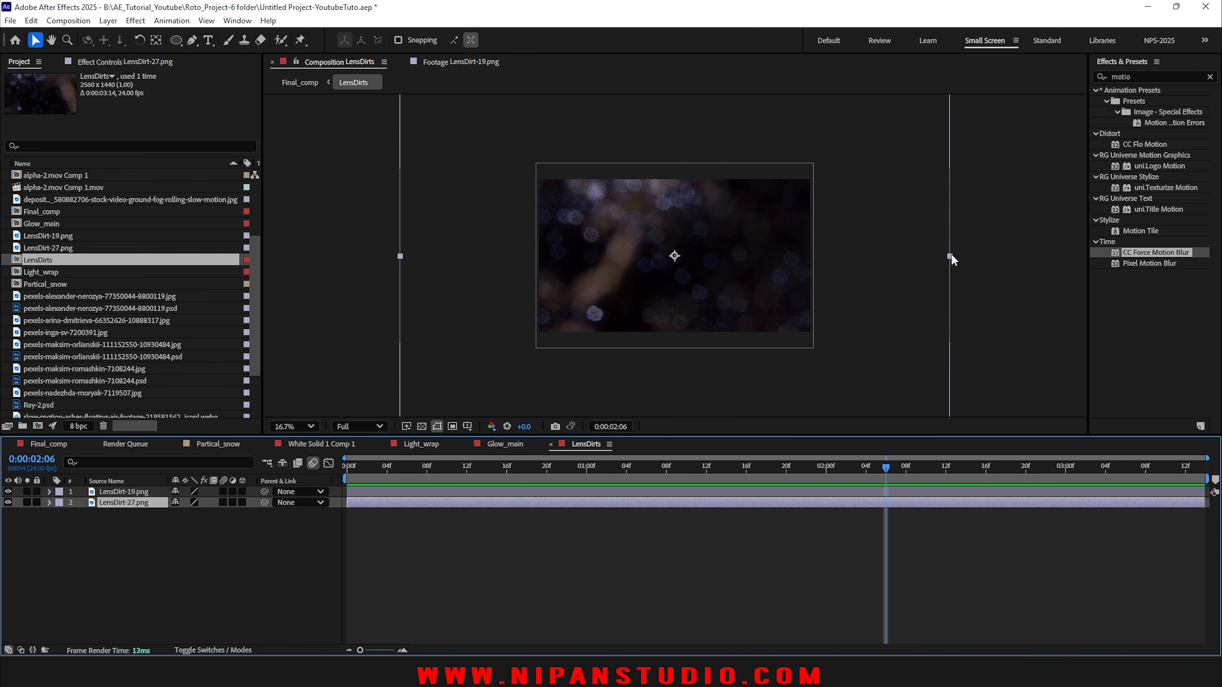
left_click_drag(952, 260, 816, 260)
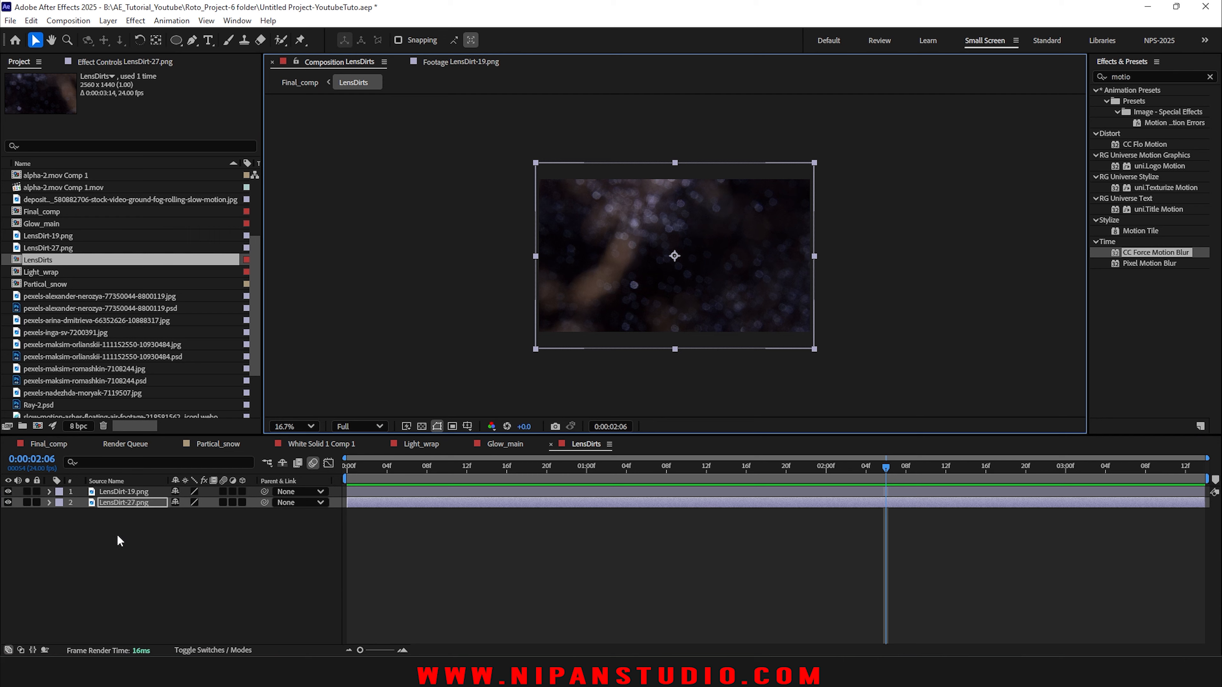
Step: Add an adjustment layer above the two lens dirt images and apply the Tint effect to it
left_click(120, 554)
key("shift+slash")
right_click(120, 555)
mouse_move(216, 407)
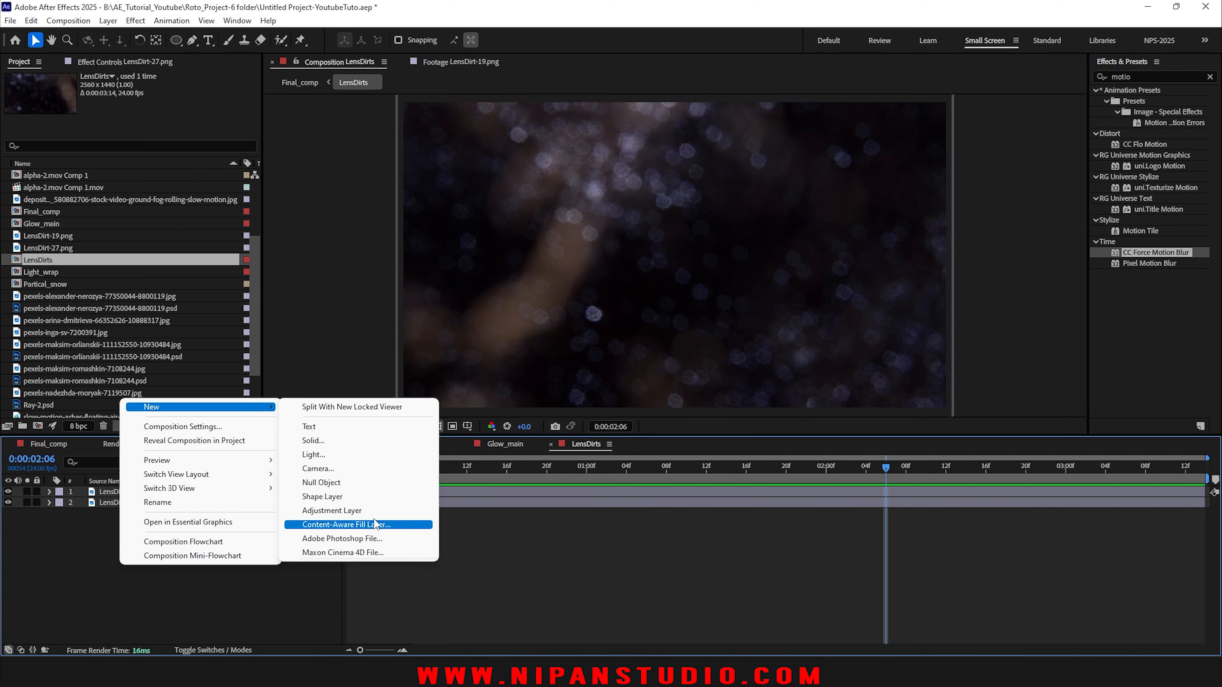
left_click(369, 511)
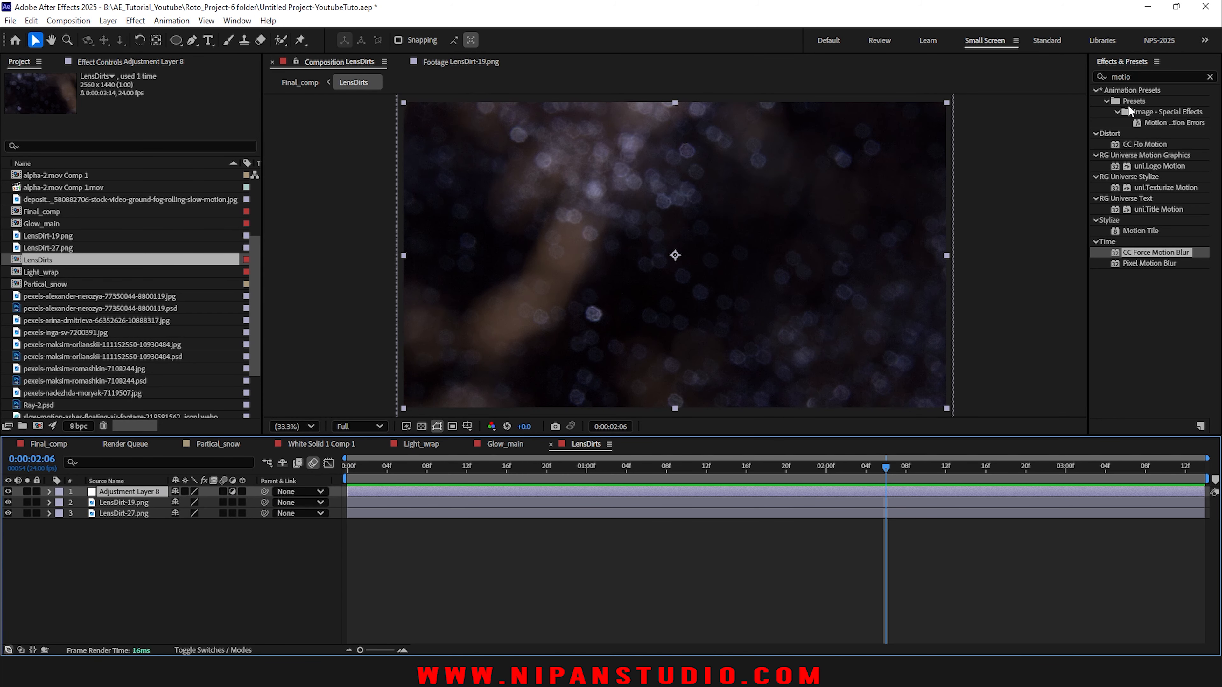
left_click(1209, 77)
left_click(1096, 166)
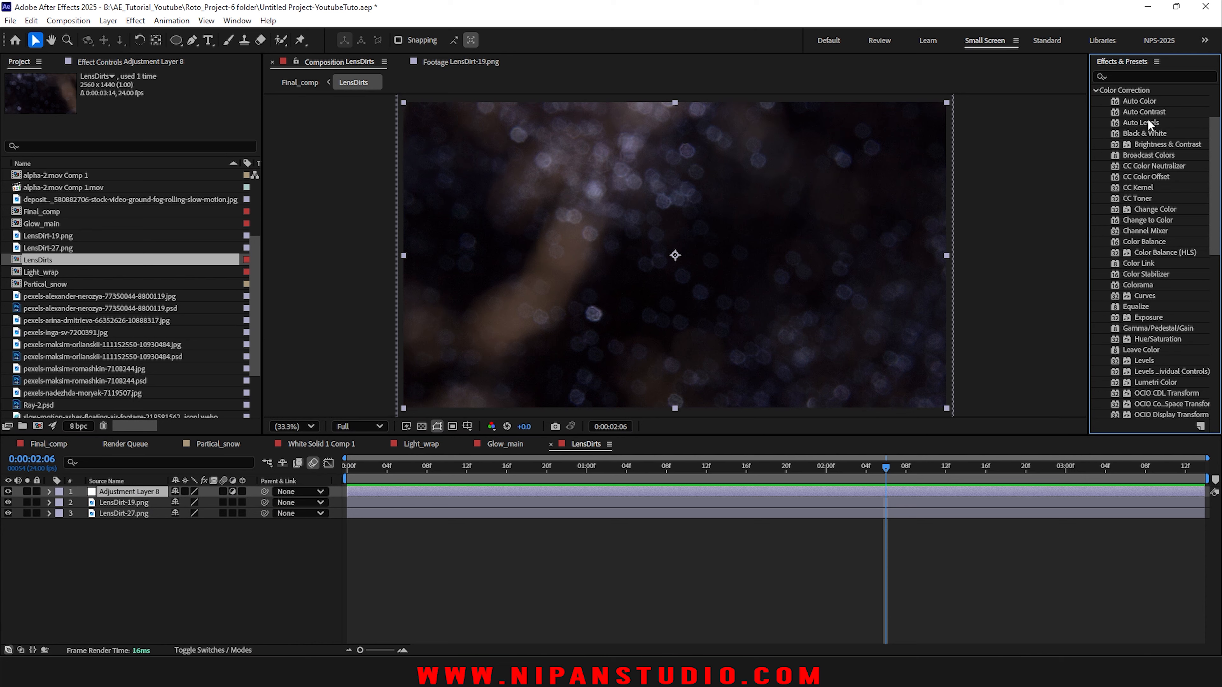
scroll(1145, 106, "down", 5)
double_click(1140, 348)
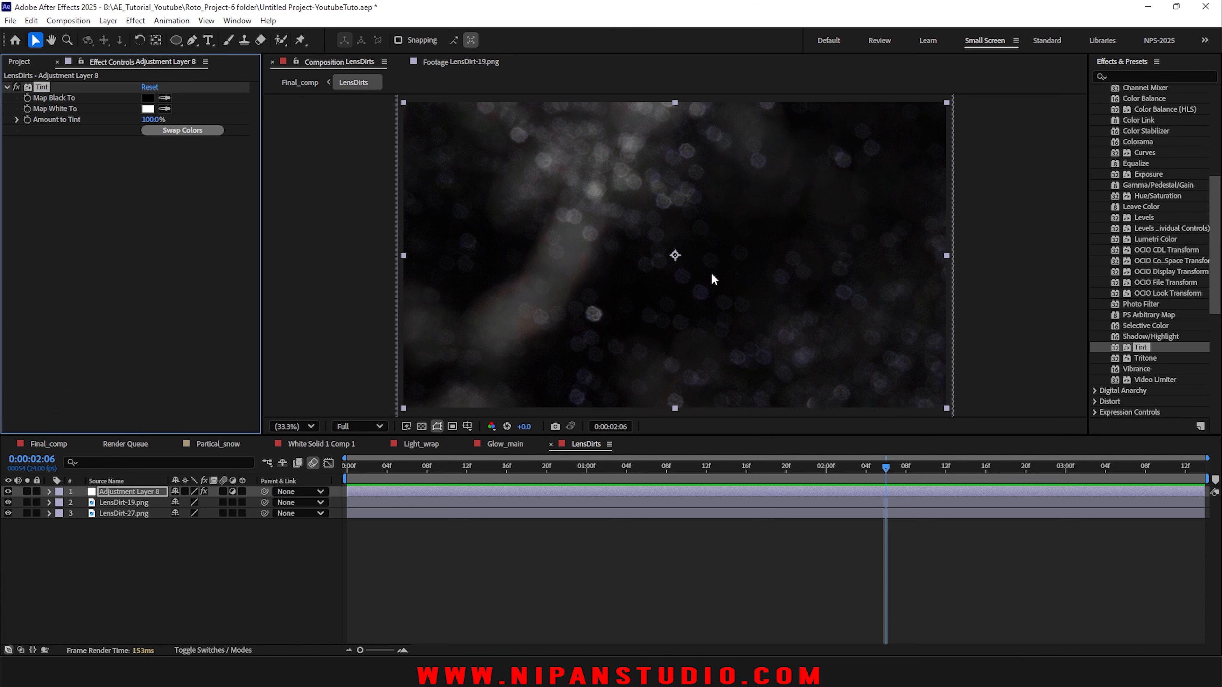
Step: Apply the Exposure effect to the adjustment layer with Exposure at 1.25, and save the project
double_click(1147, 174)
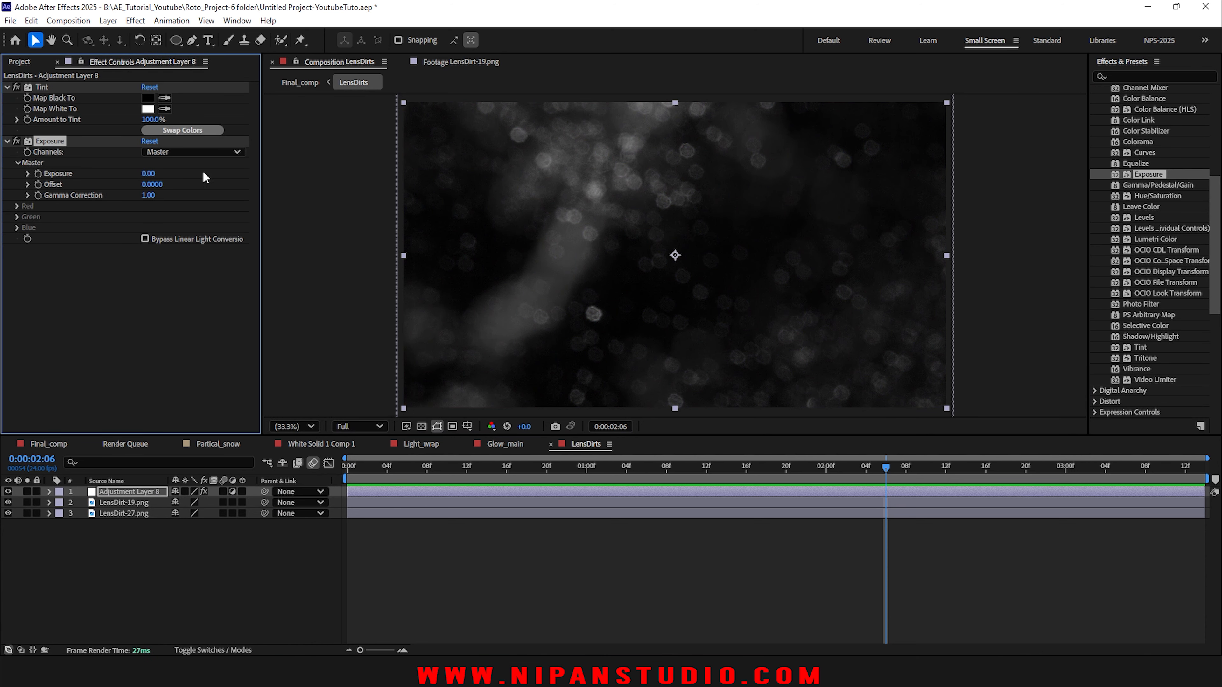
left_click_drag(149, 173, 227, 172)
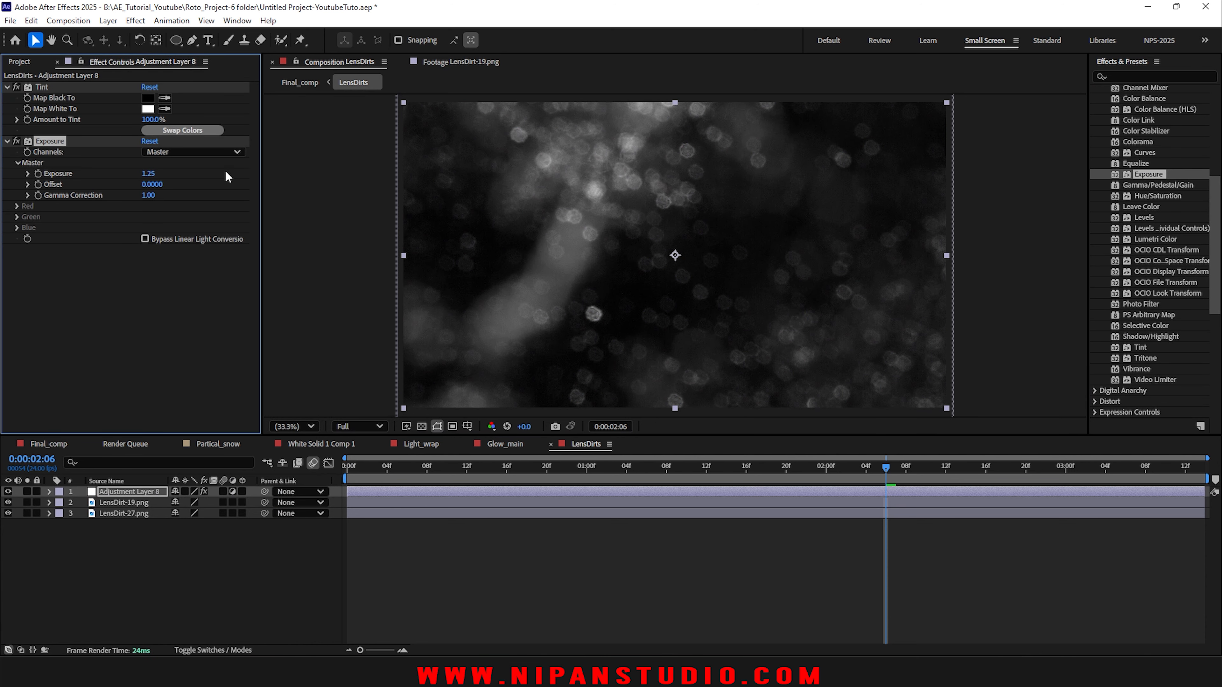
left_click(277, 570)
key("ctrl+s")
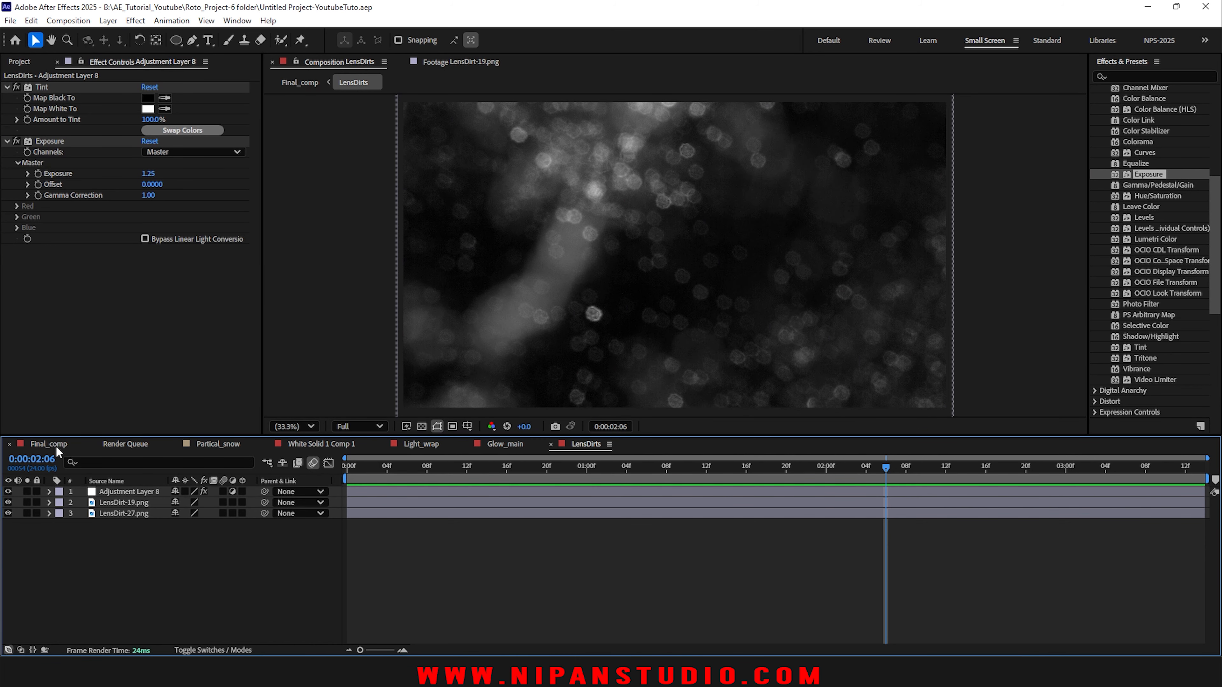
Step: In Final_comp, turn off the solo on LensDirts, save the project, and set the layer's blending mode to Screen
left_click(43, 442)
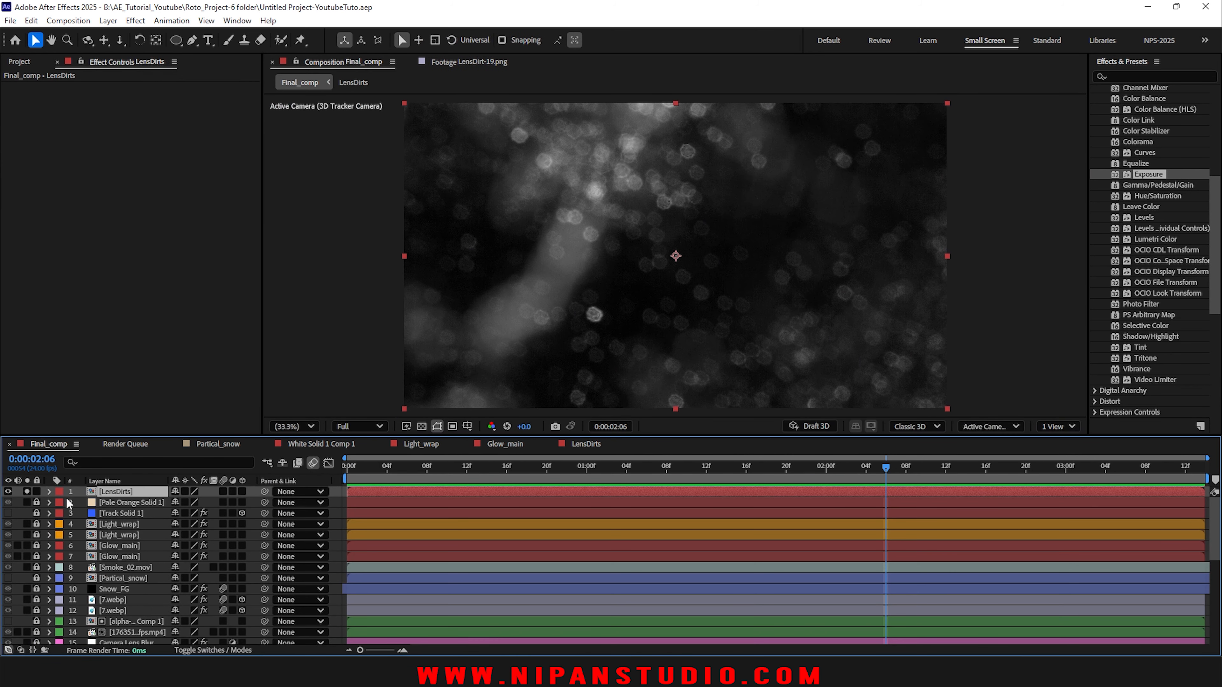
left_click(27, 491)
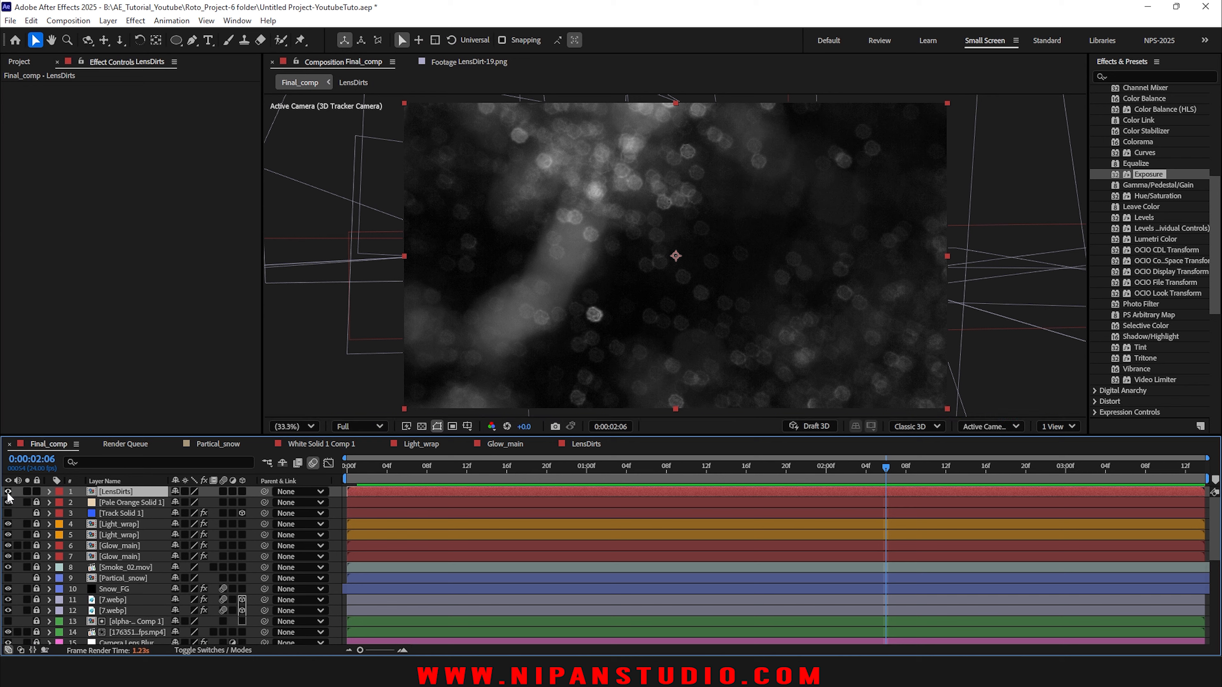
key("ctrl+s")
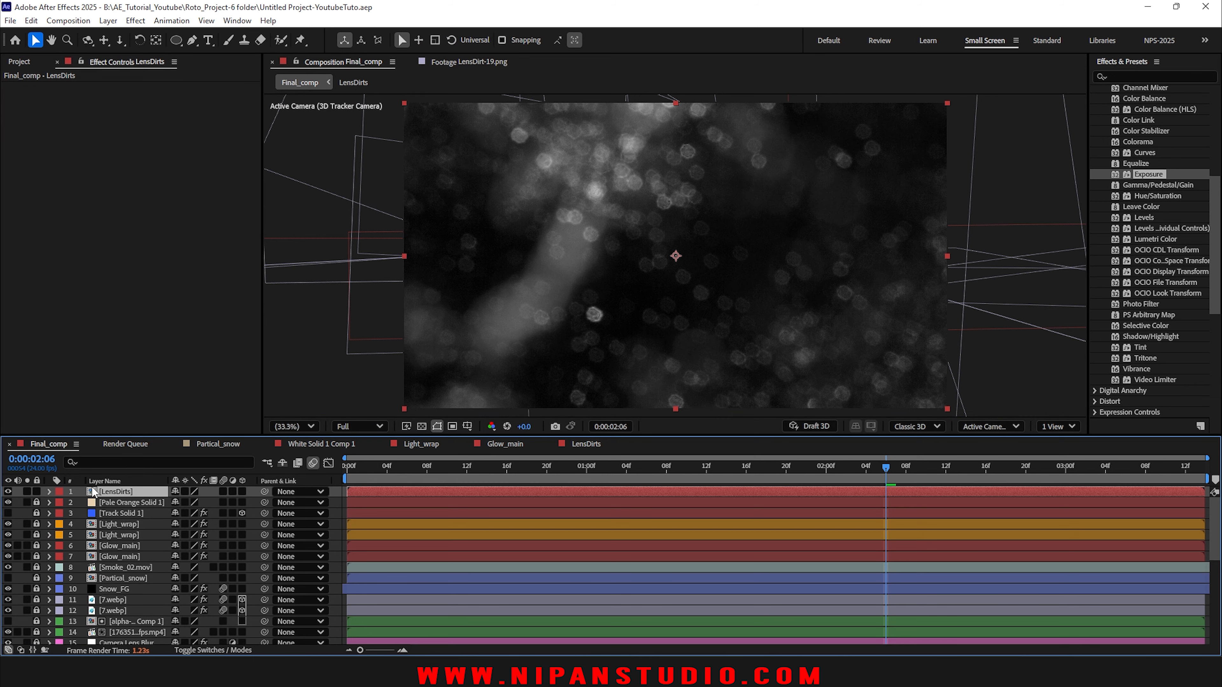
right_click(107, 496)
mouse_move(187, 263)
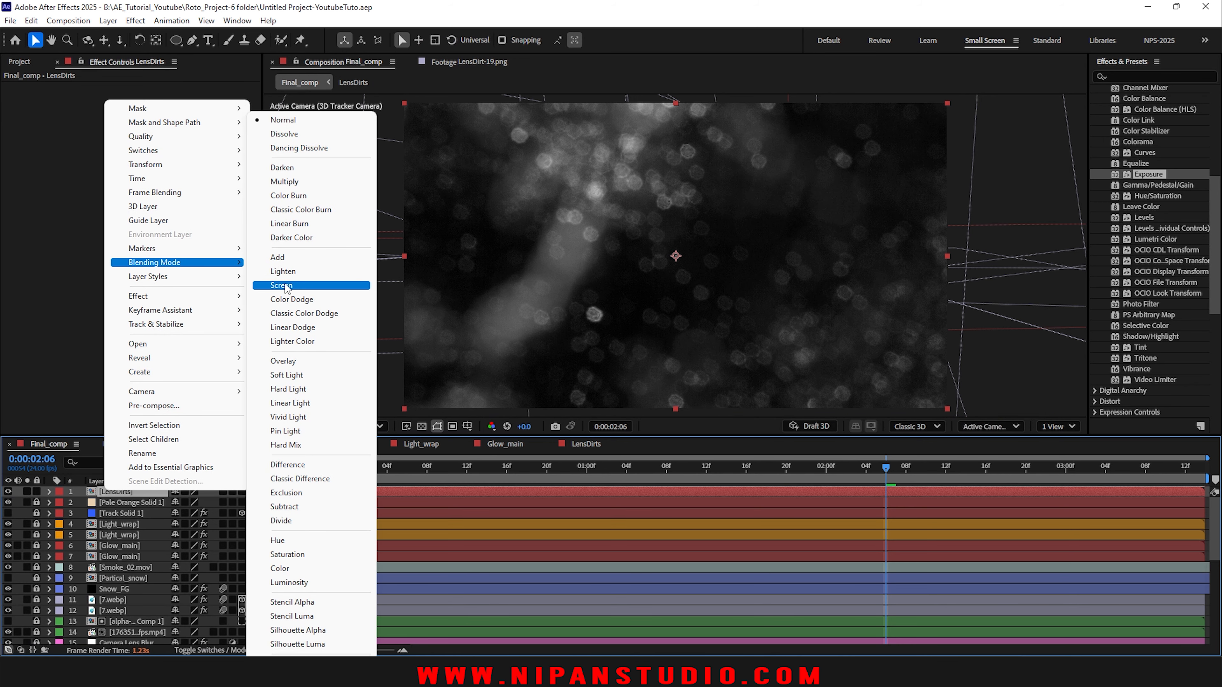
left_click(281, 285)
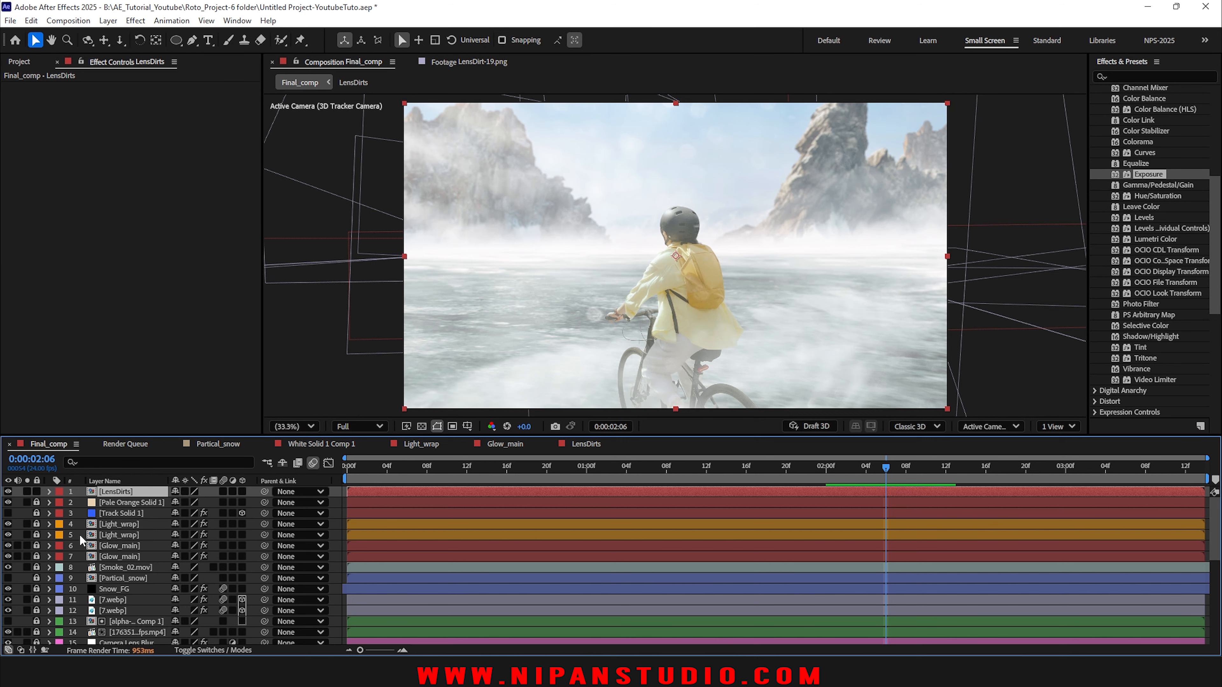
Step: Duplicate the upper Light_wrap layer, move the copy directly below LensDirts, and solo it
left_click(27, 533)
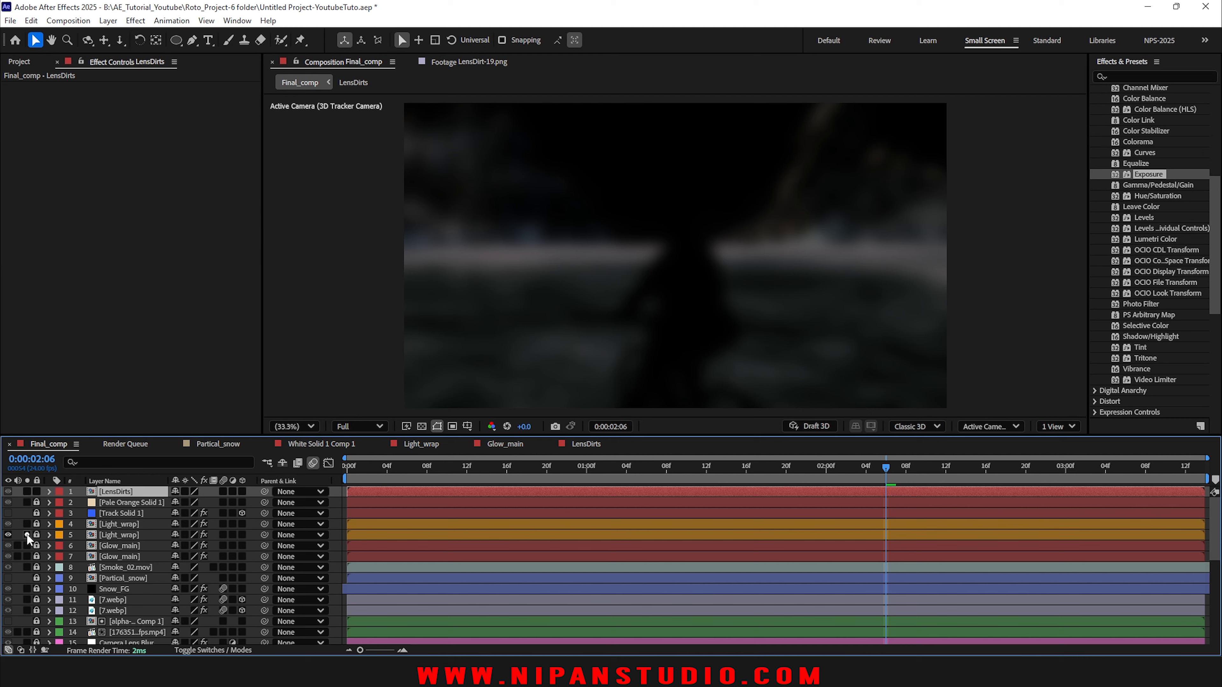
left_click(28, 534)
left_click(103, 523)
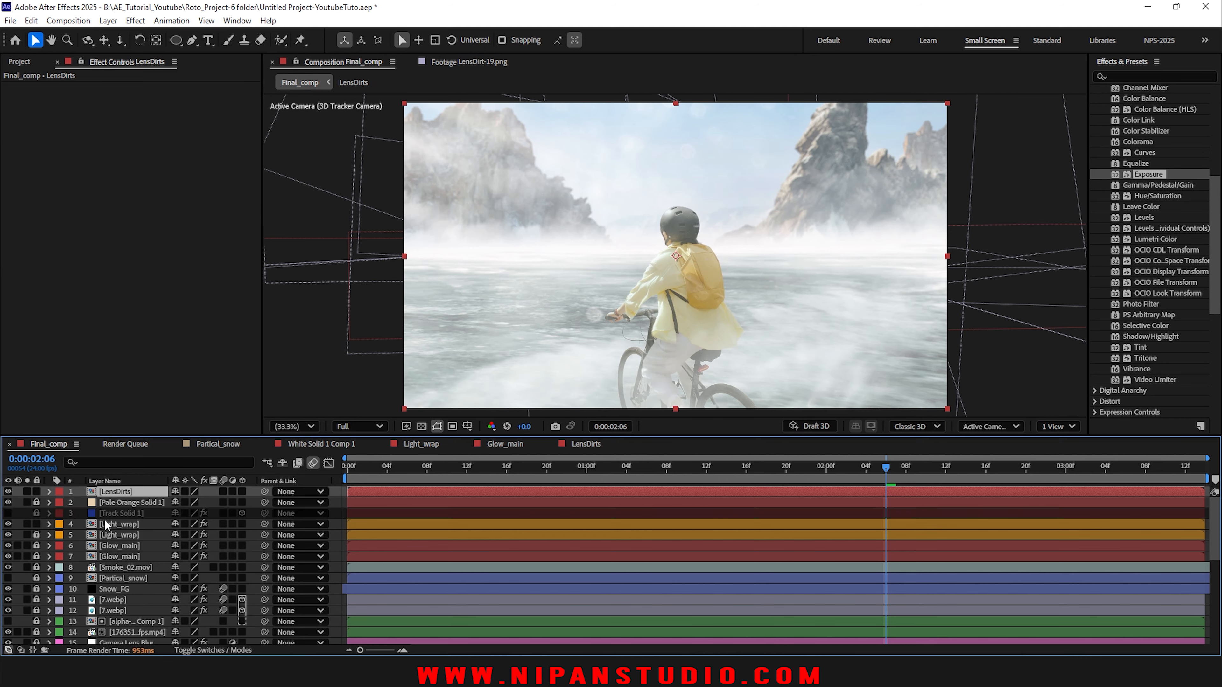
key("ctrl+d")
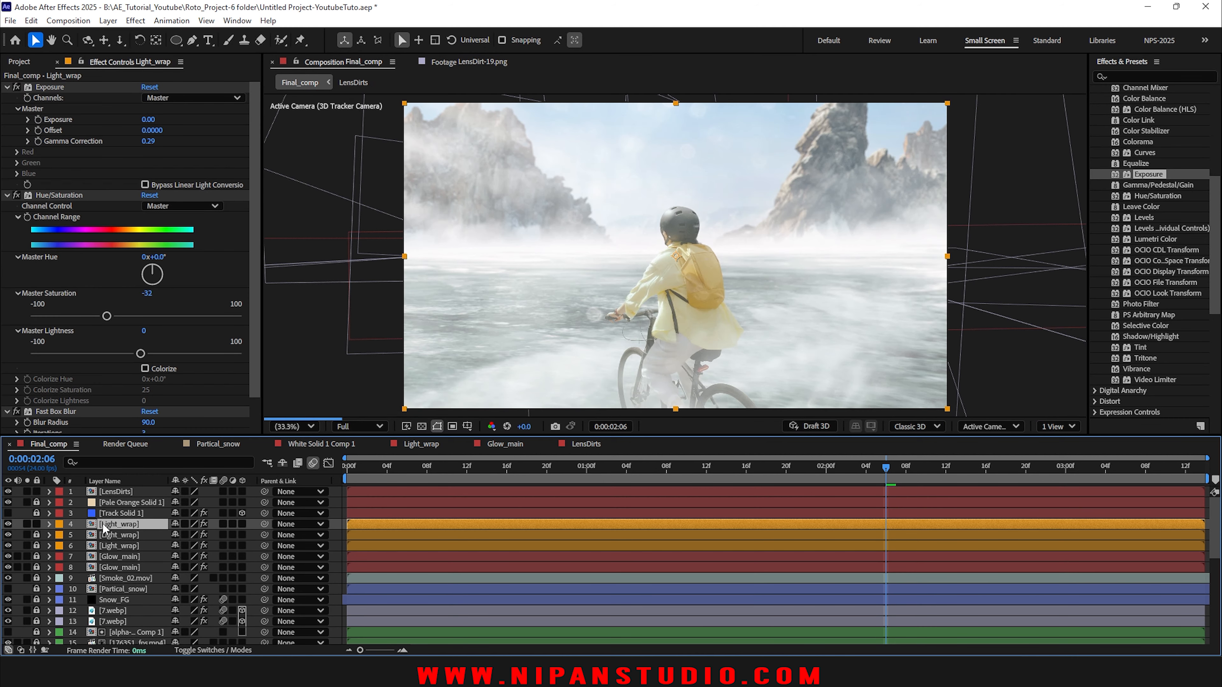
left_click_drag(103, 524, 110, 501)
left_click(27, 502)
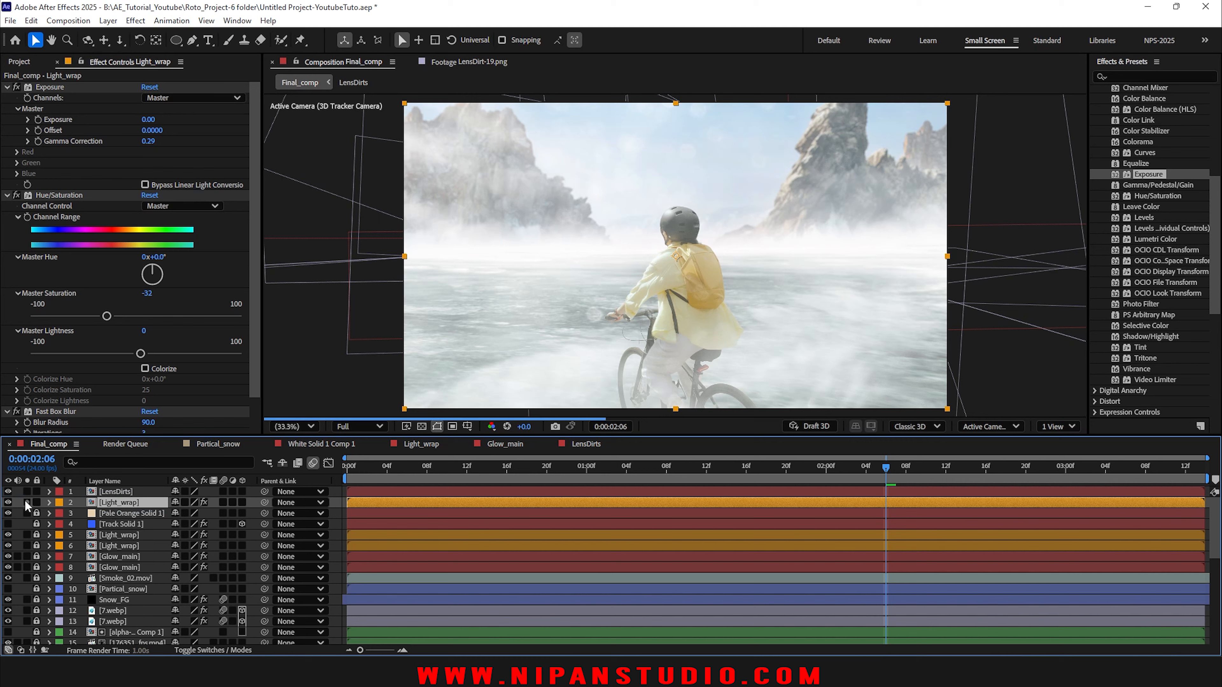
Step: Assign LensDirts as the track matte of the soloed Light_wrap copy
left_click(7, 196)
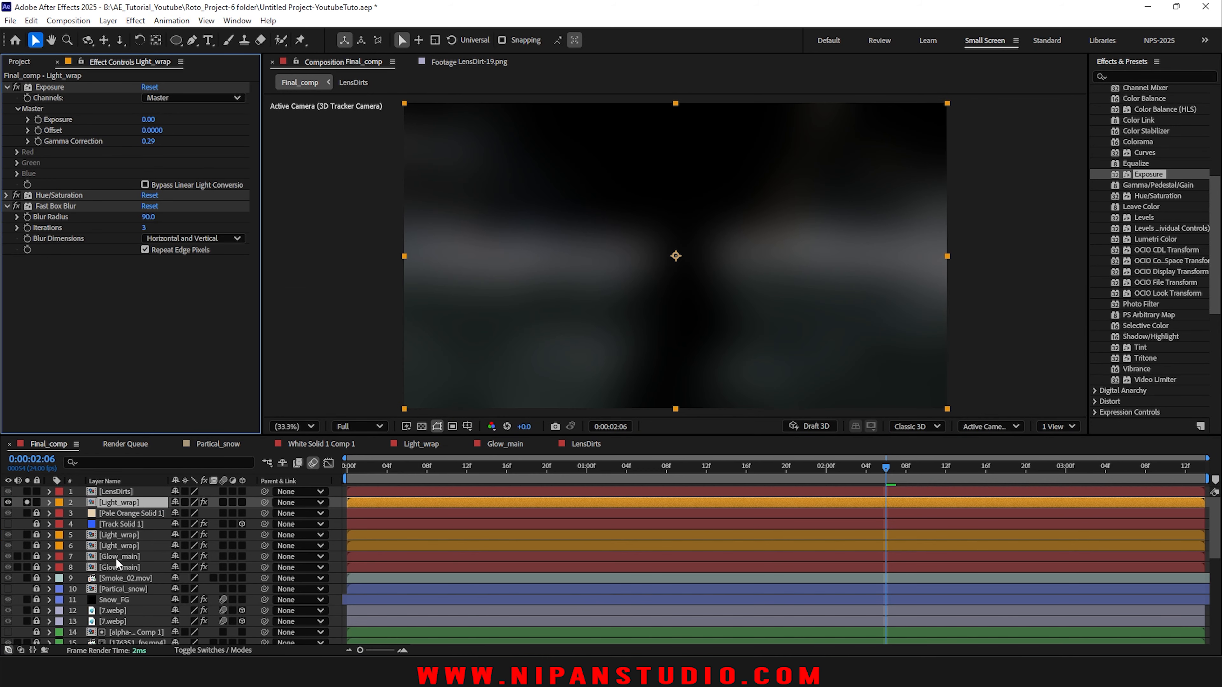
key("F4")
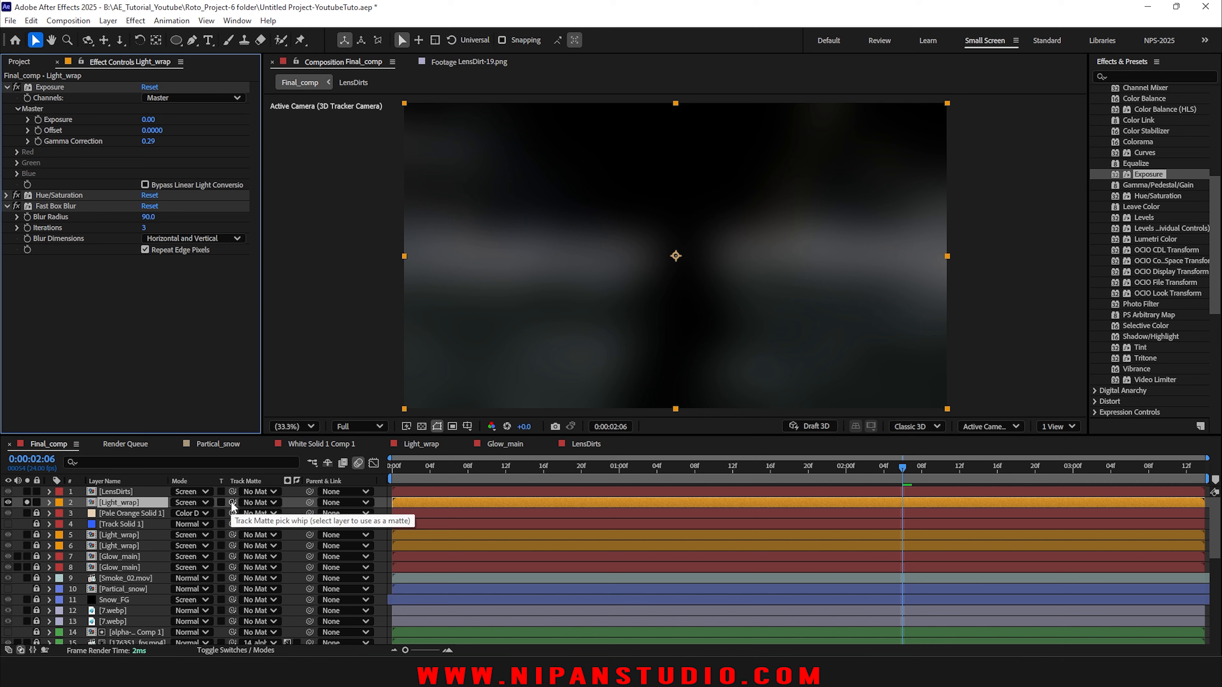
left_click_drag(233, 505, 118, 495)
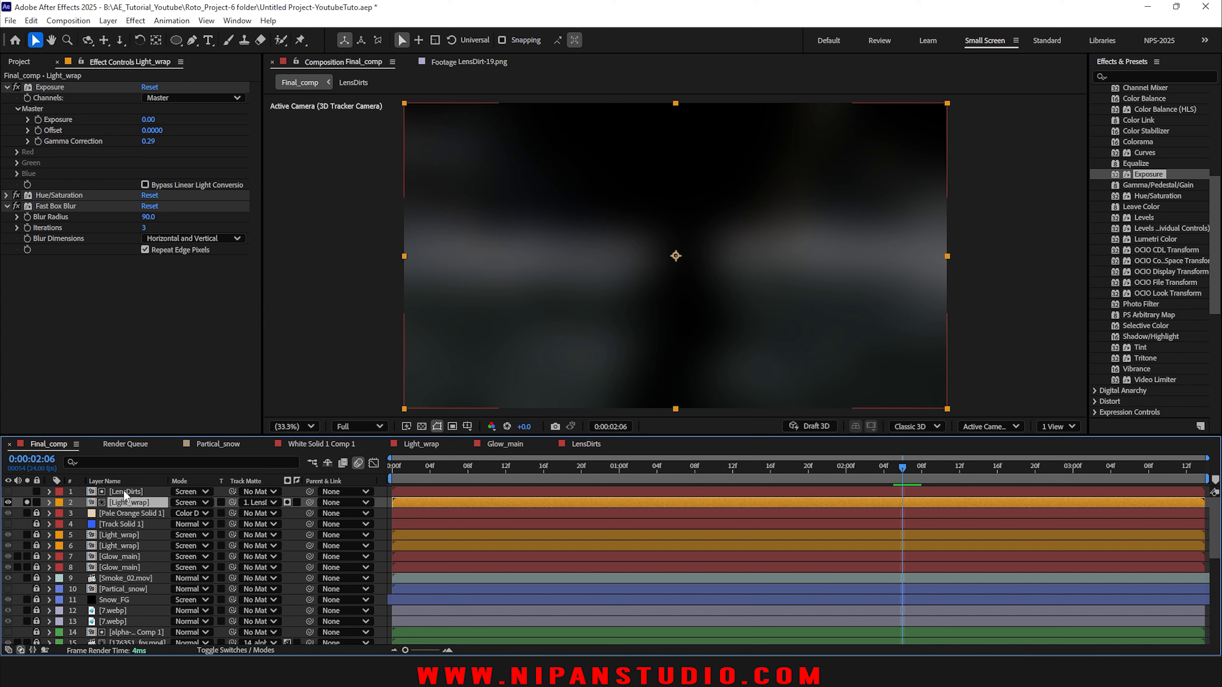
Step: Switch the soloed Light_wrap copy's LensDirts track matte from alpha to luma and check the matted result along the timeline
left_click(287, 502)
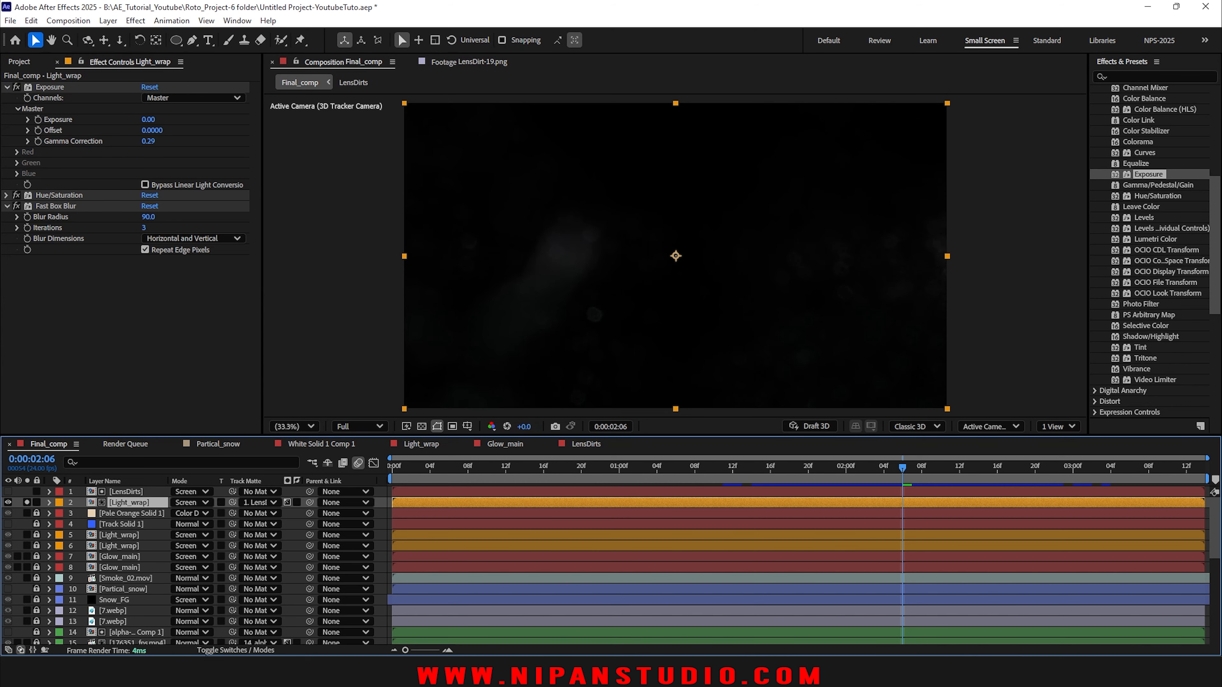
left_click_drag(895, 471, 330, 475)
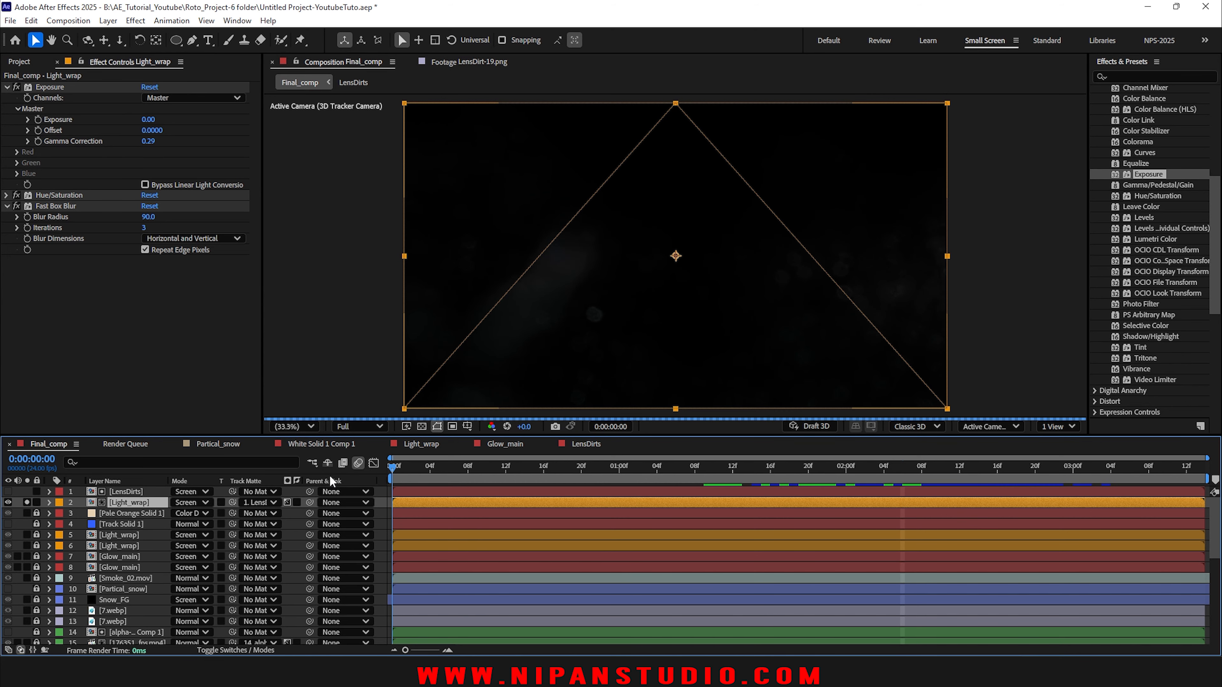
left_click_drag(421, 472, 756, 476)
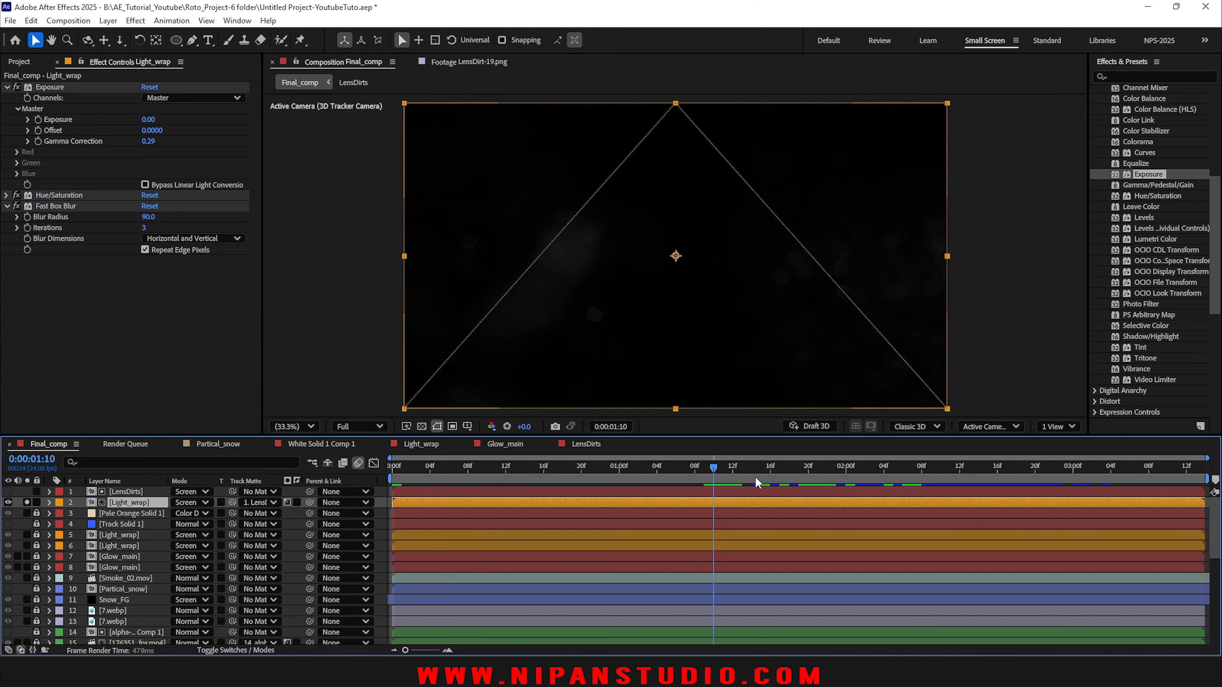
key("space")
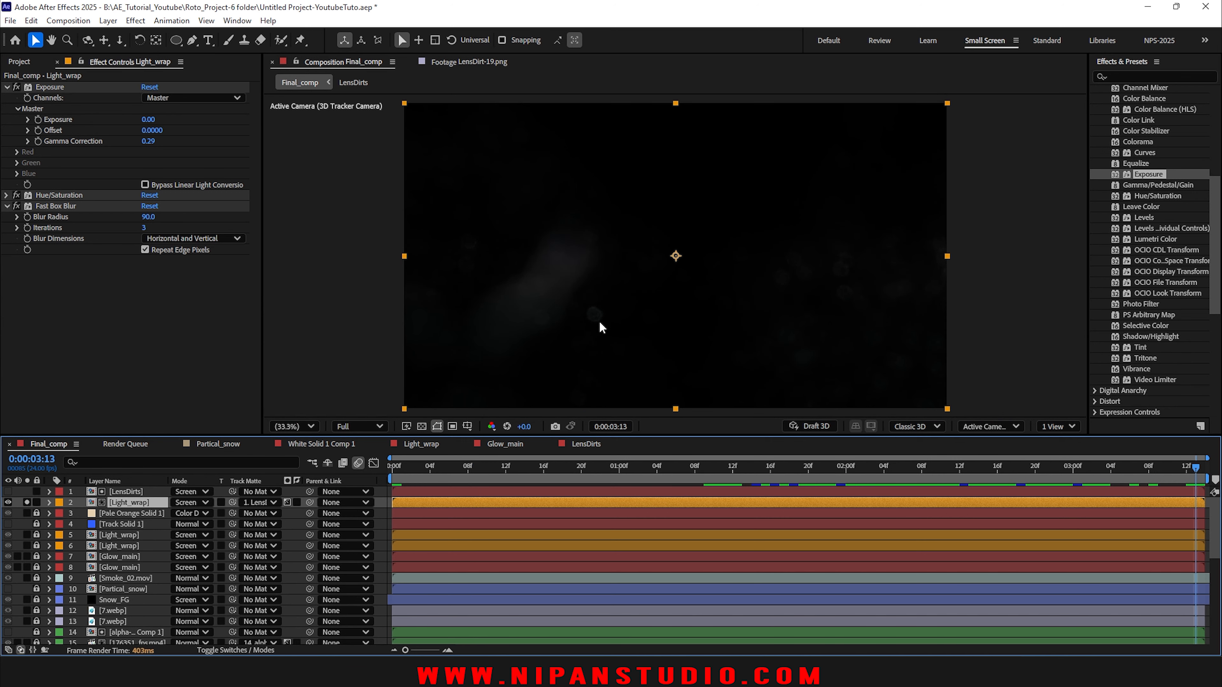
scroll(602, 323, "up", 1)
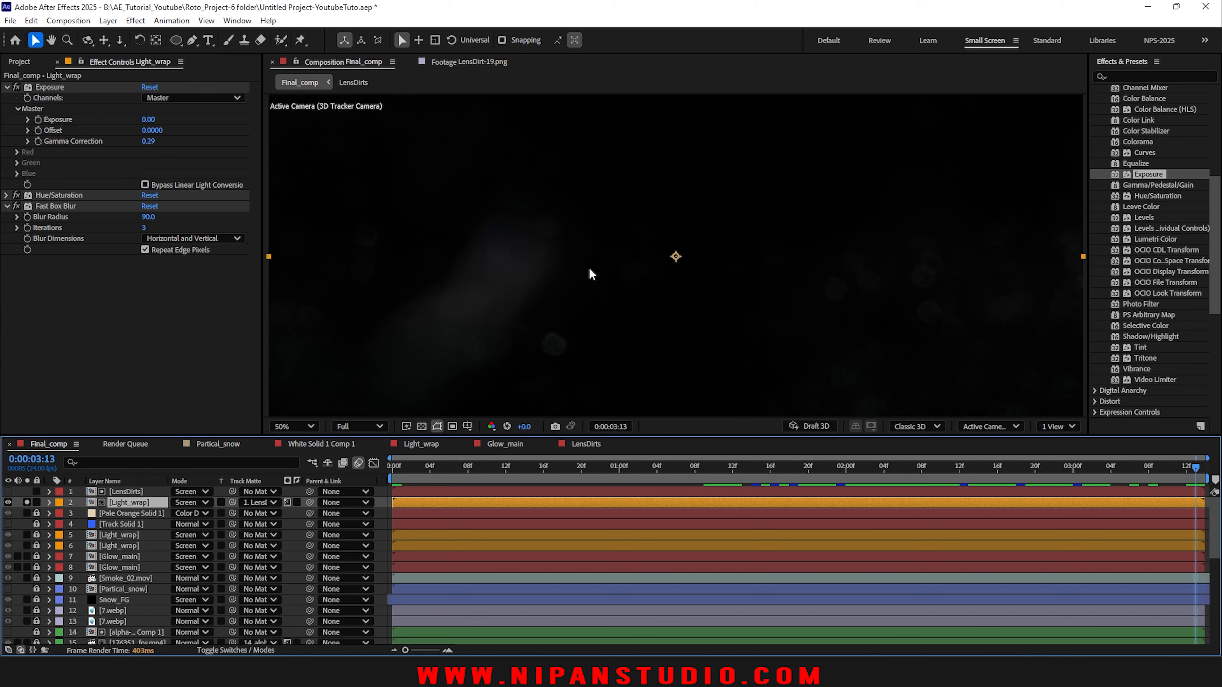
scroll(778, 324, "down", 1)
left_click_drag(986, 474, 303, 468)
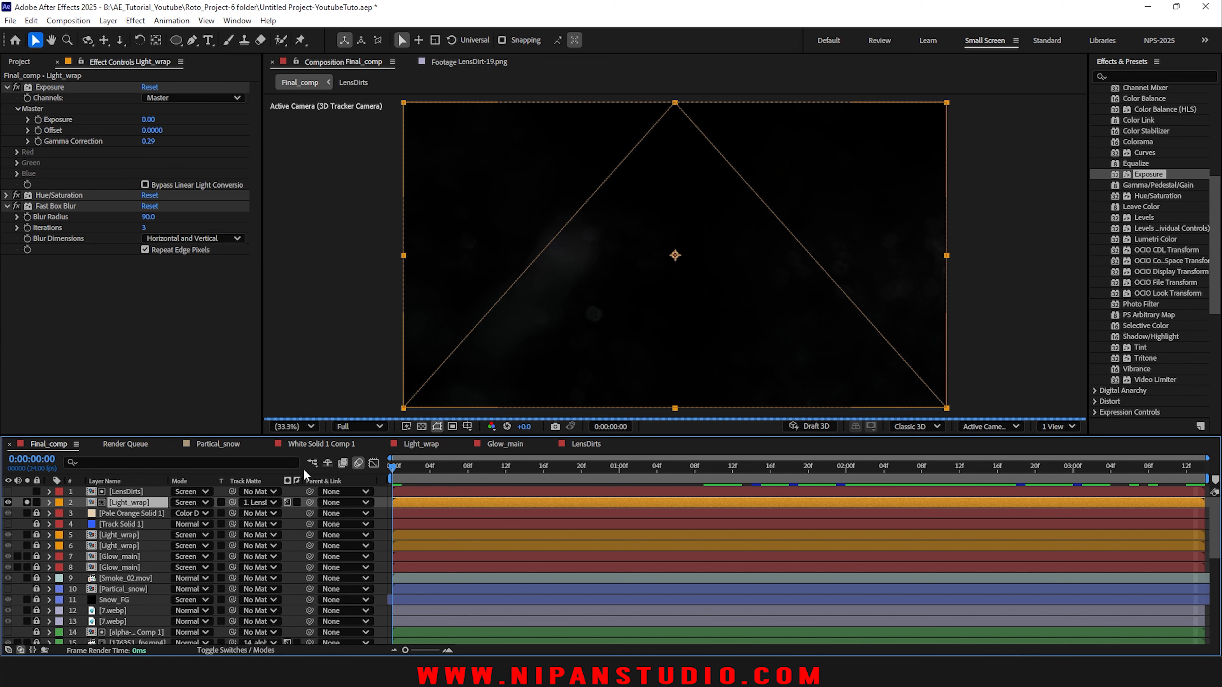
Step: Turn off the solo on the Light_wrap copy, save the project, and inspect the full composite at several frames
left_click(27, 501)
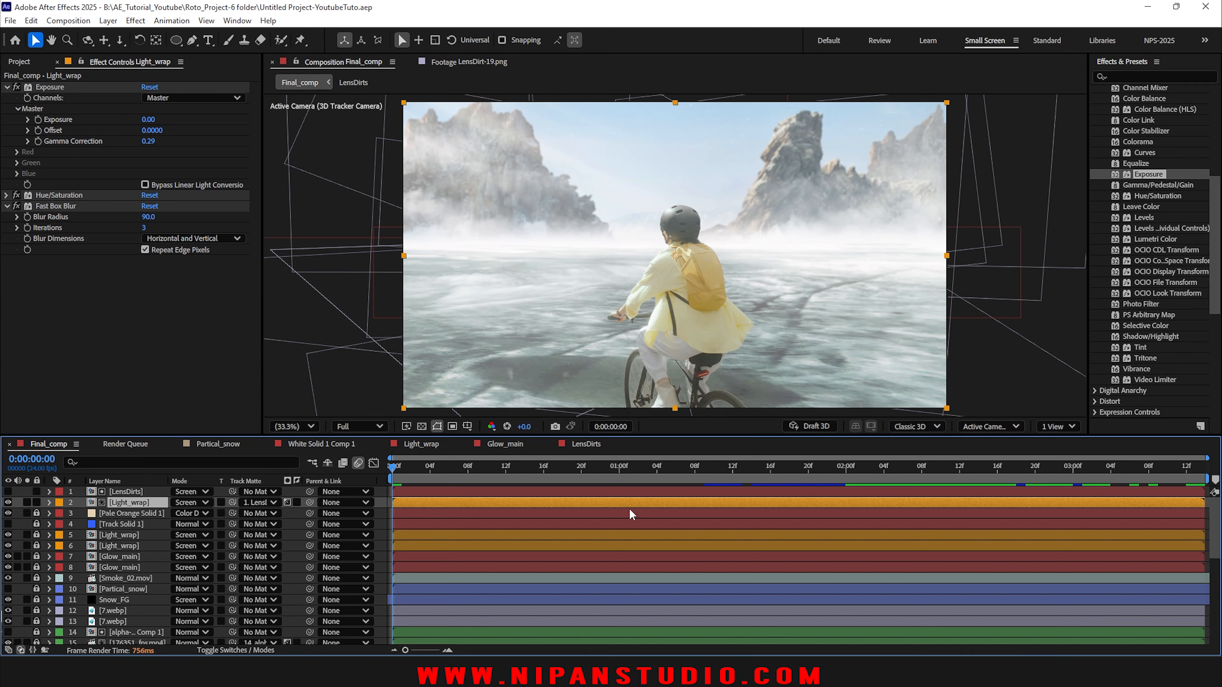
scroll(546, 308, "up", 3)
left_click_drag(546, 308, 780, 205)
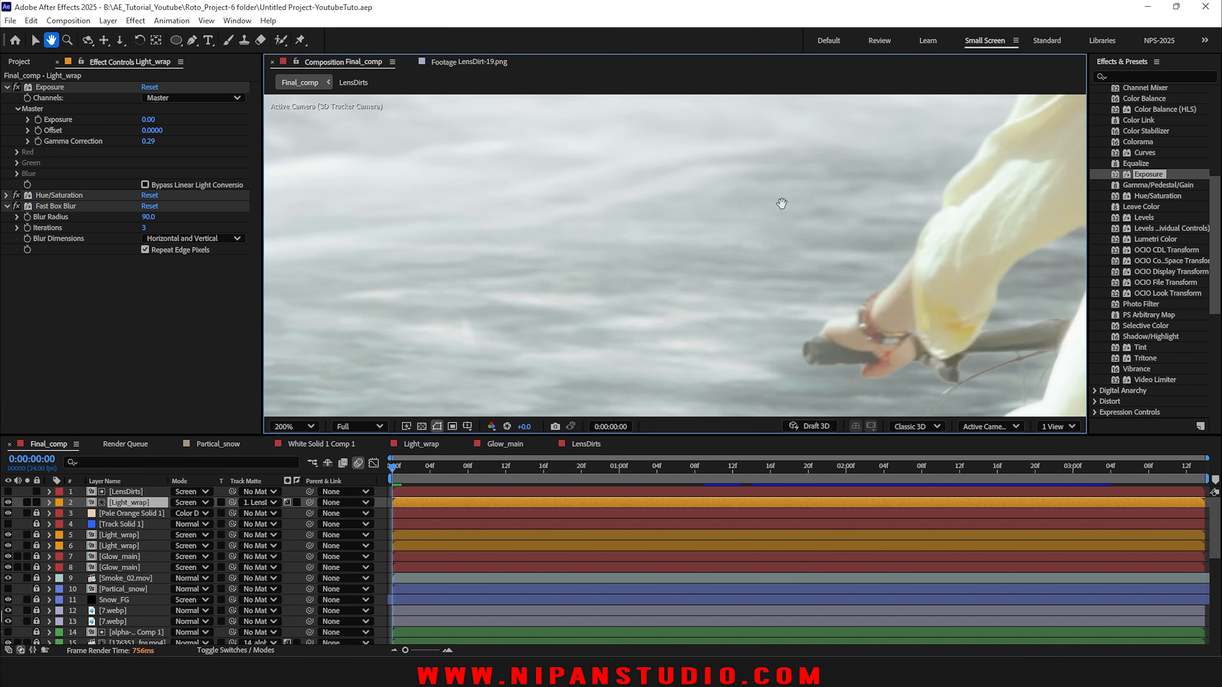
left_click_drag(567, 283, 707, 229)
scroll(660, 269, "down", 1)
key("shift+slash")
left_click(845, 475)
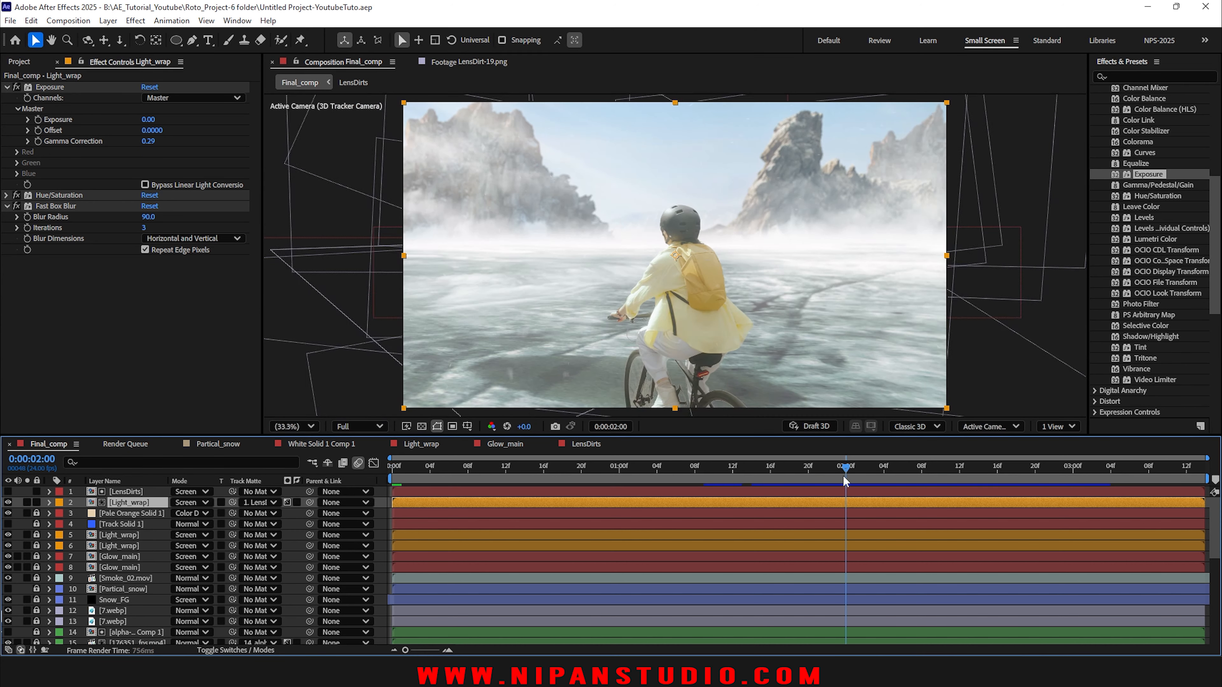
left_click(1099, 476)
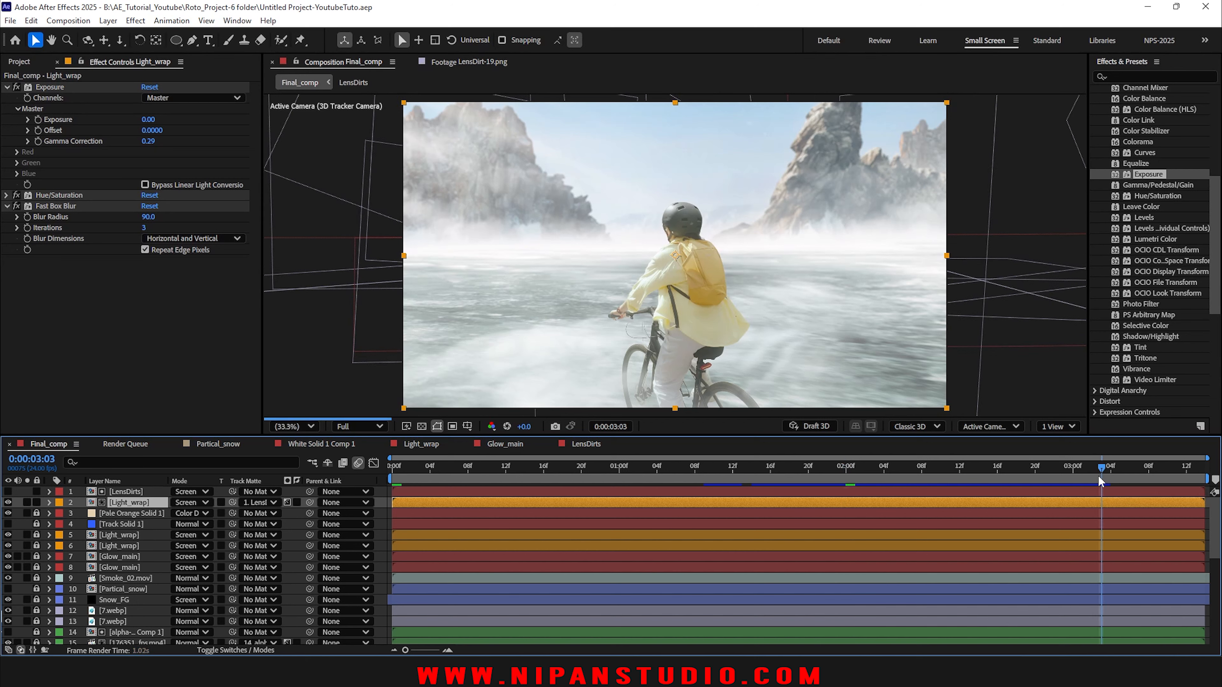
key("shift+Page_Down")
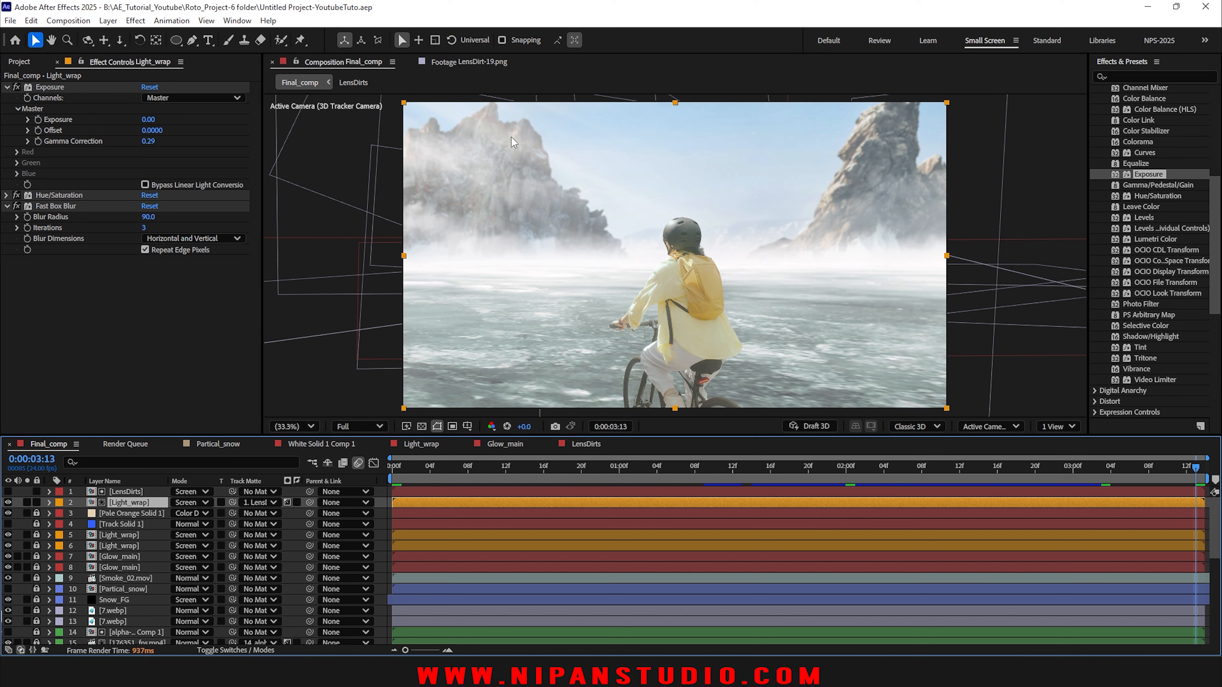
Step: Solo Pale Orange Solid 1 and the Light_wrap copy one at a time to compare each layer's contribution
left_click(27, 512)
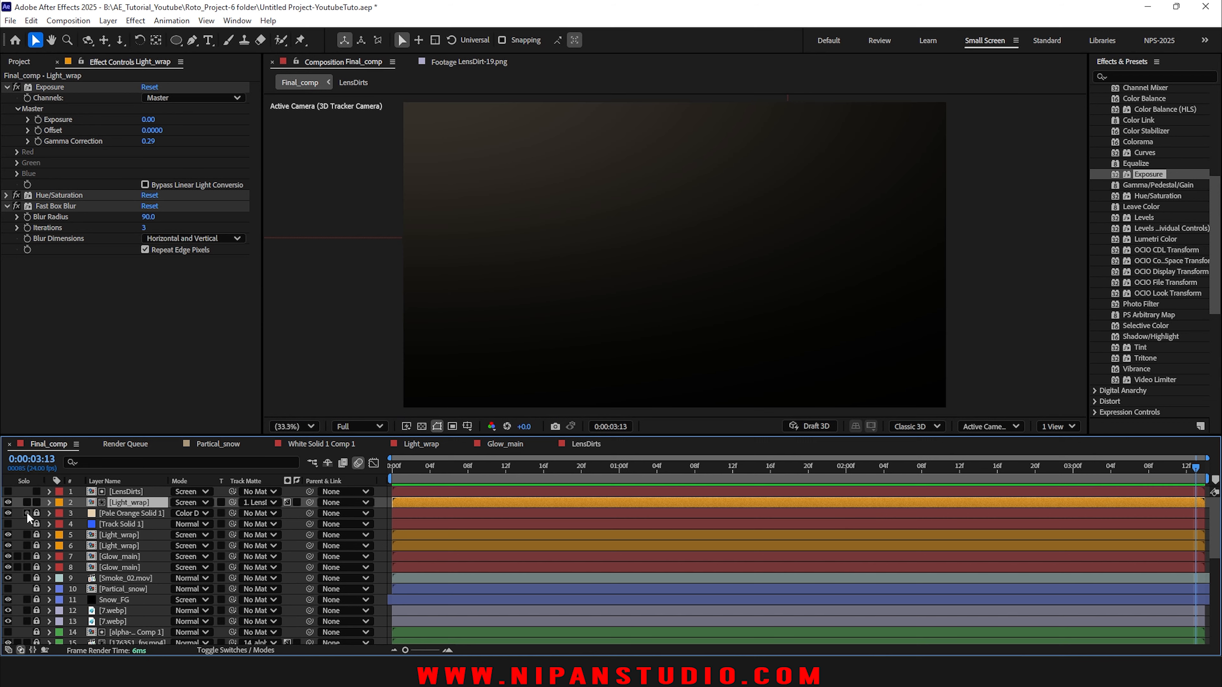
left_click(27, 513)
left_click(27, 501)
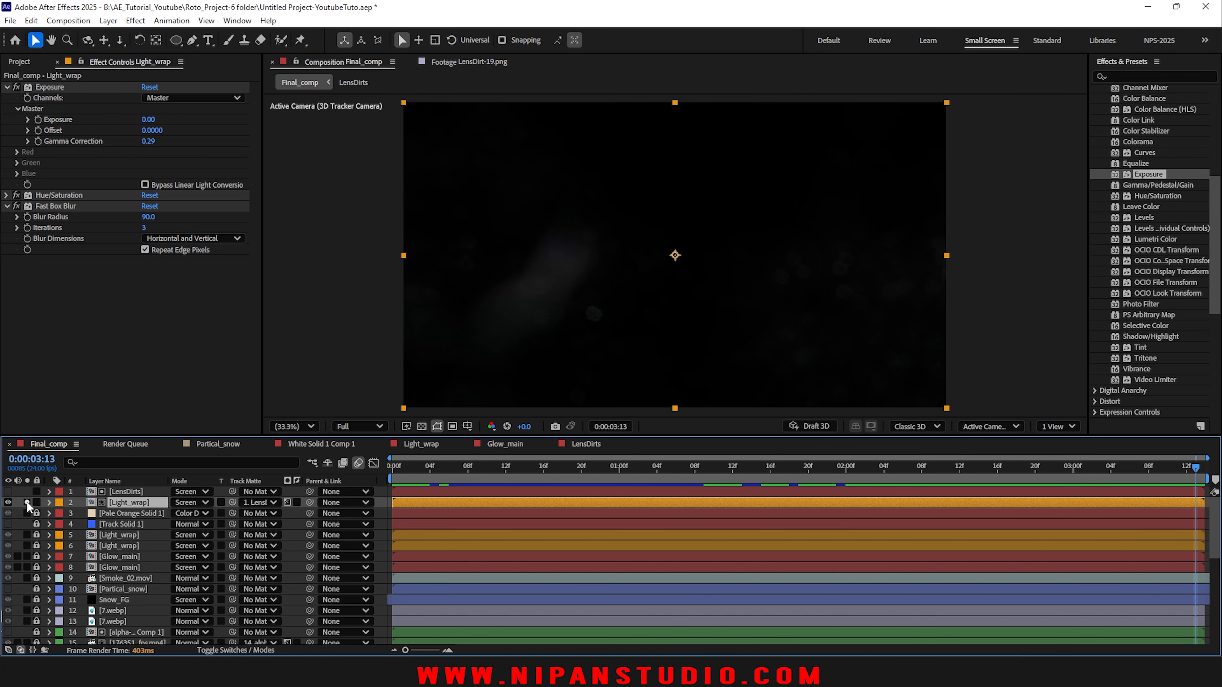
left_click(27, 503)
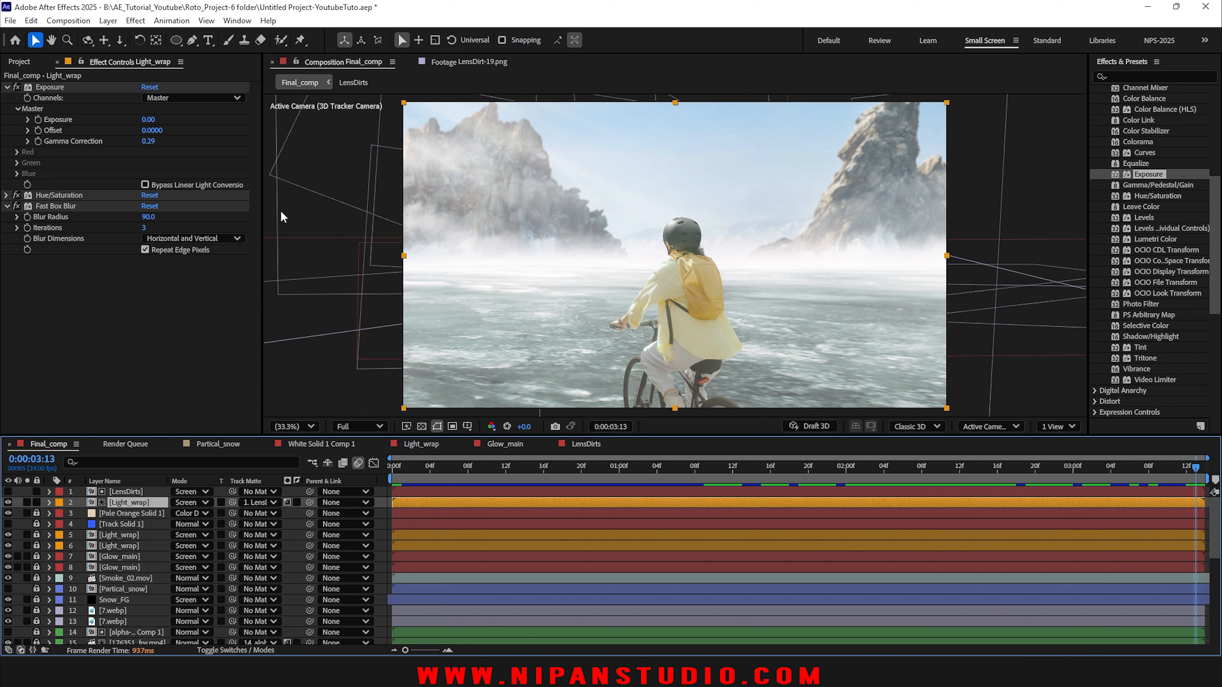
Step: Set the Light_wrap copy's Exposure to 1.32 and Gamma Correction to 0.54, preview the composite, and save the project
left_click_drag(148, 120, 163, 143)
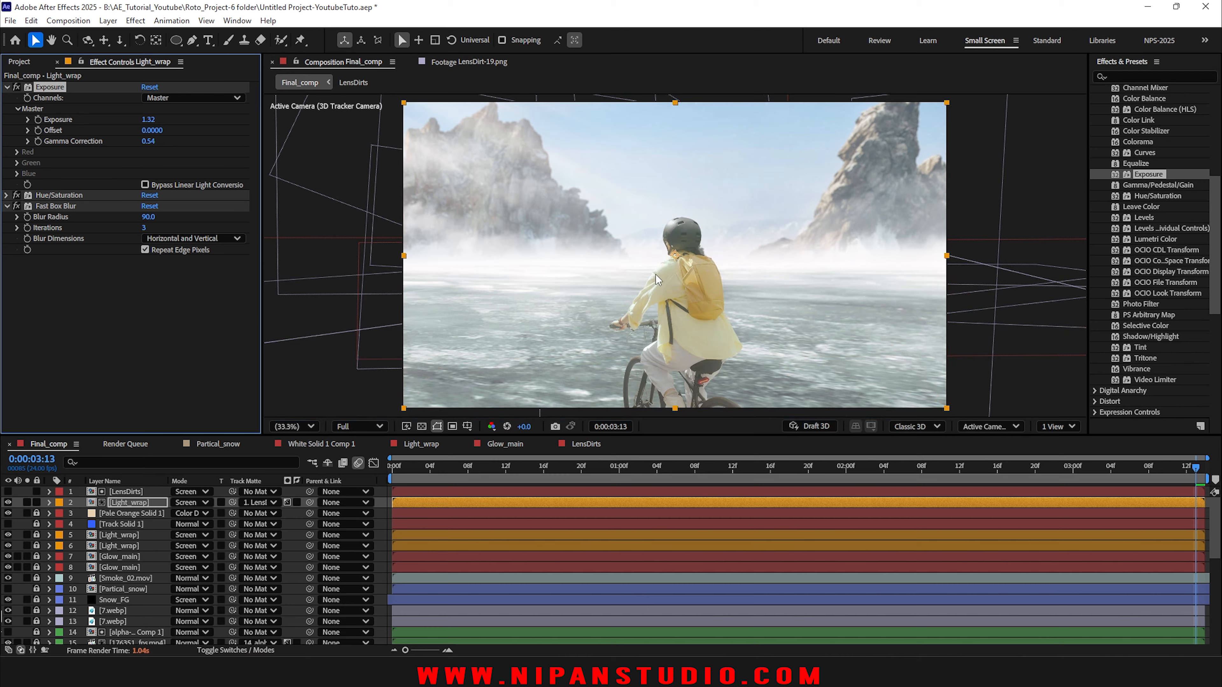
key("slash")
left_click_drag(630, 297, 838, 176)
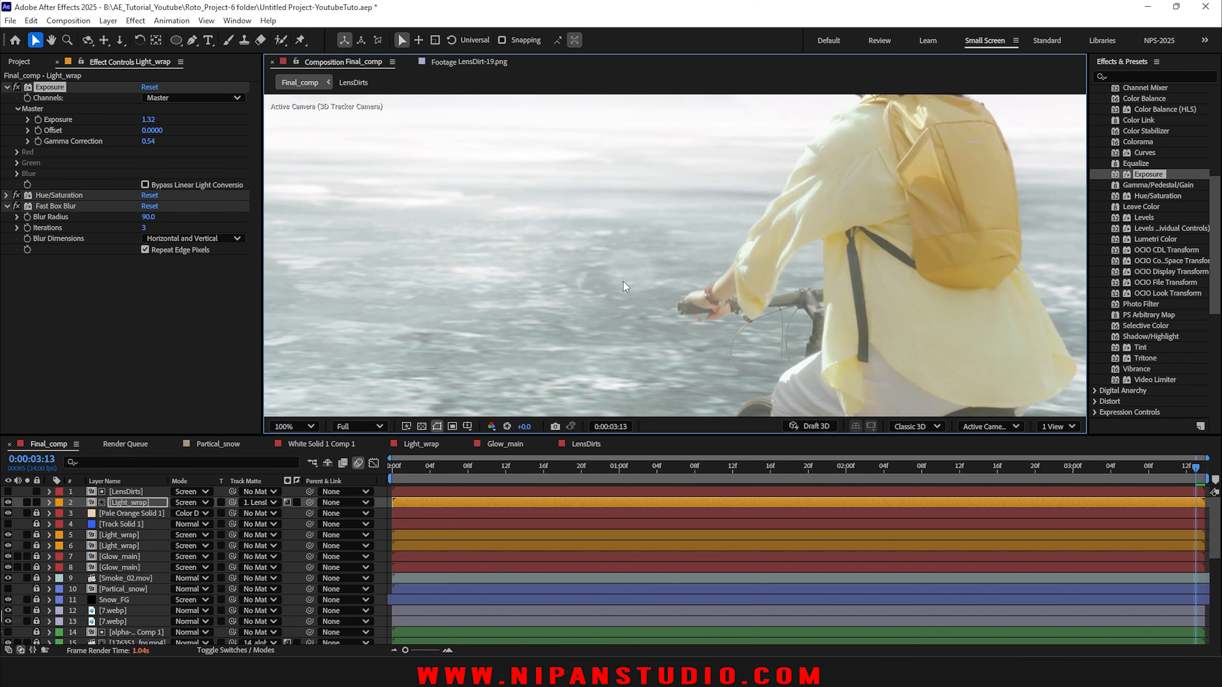
key("shift+slash")
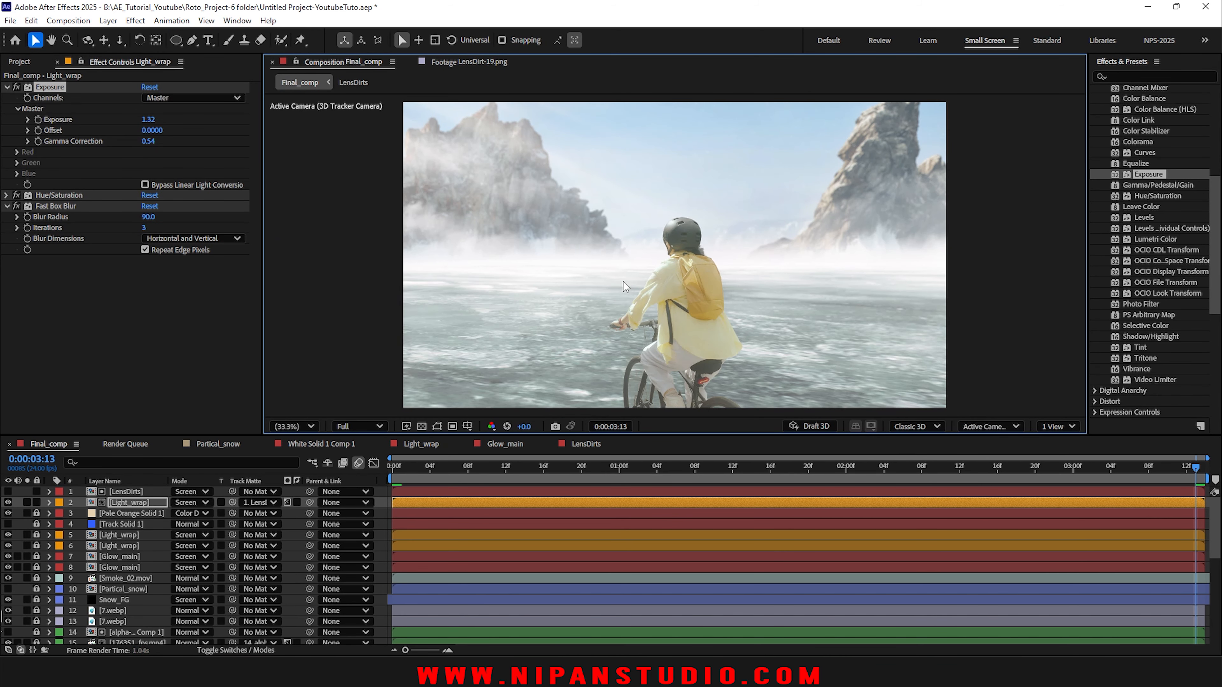
key("space")
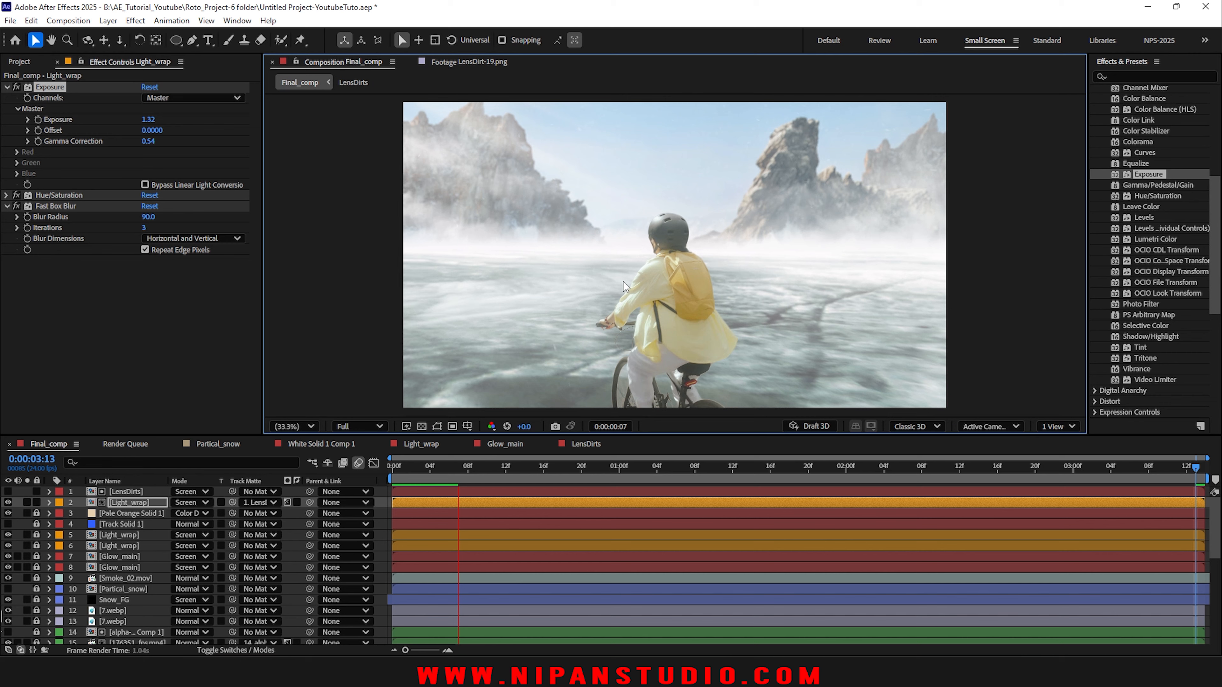
key("space")
left_click_drag(444, 472, 375, 465)
key("ctrl+s")
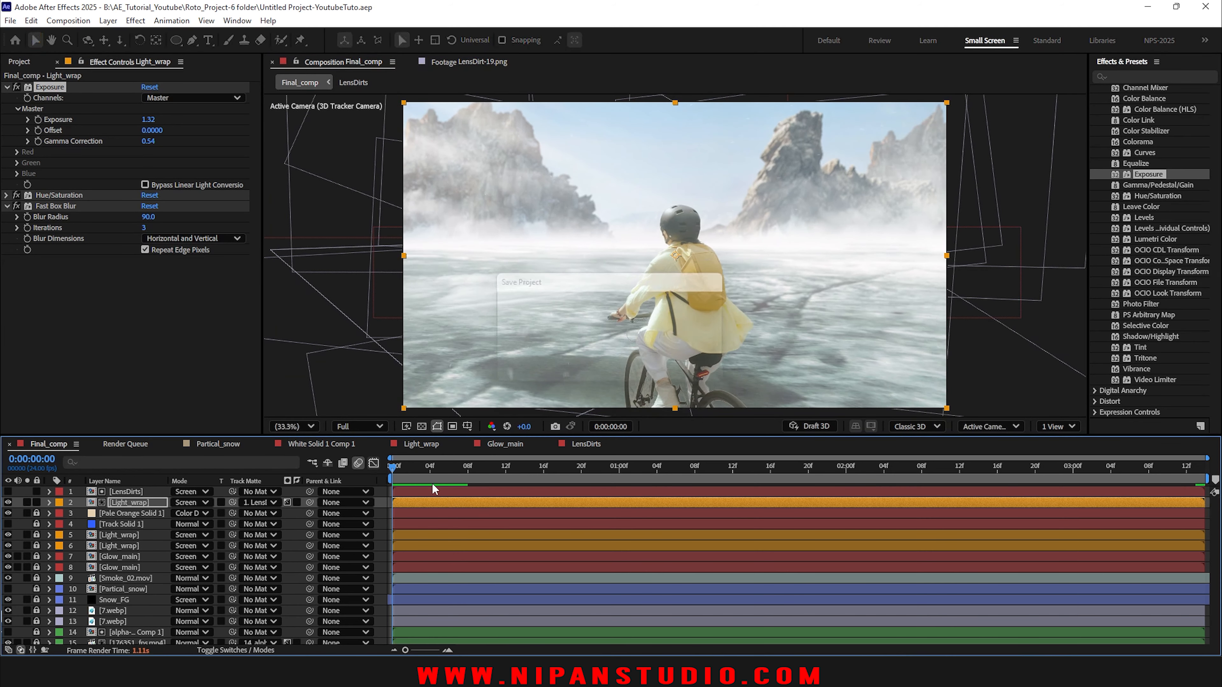
Step: Lock the unlocked layers inside the Light_wrap composition and return to Final_comp
key("ctrl+shift+h")
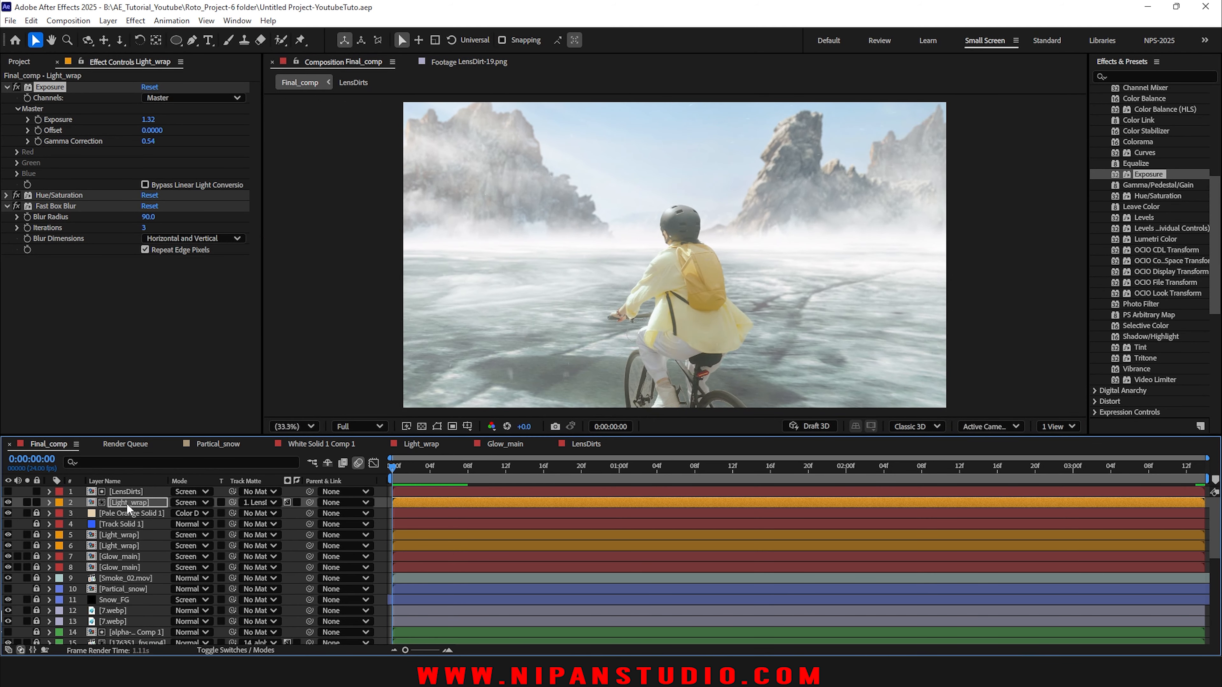
key("ctrl+shift+h")
left_click_drag(458, 473, 308, 474)
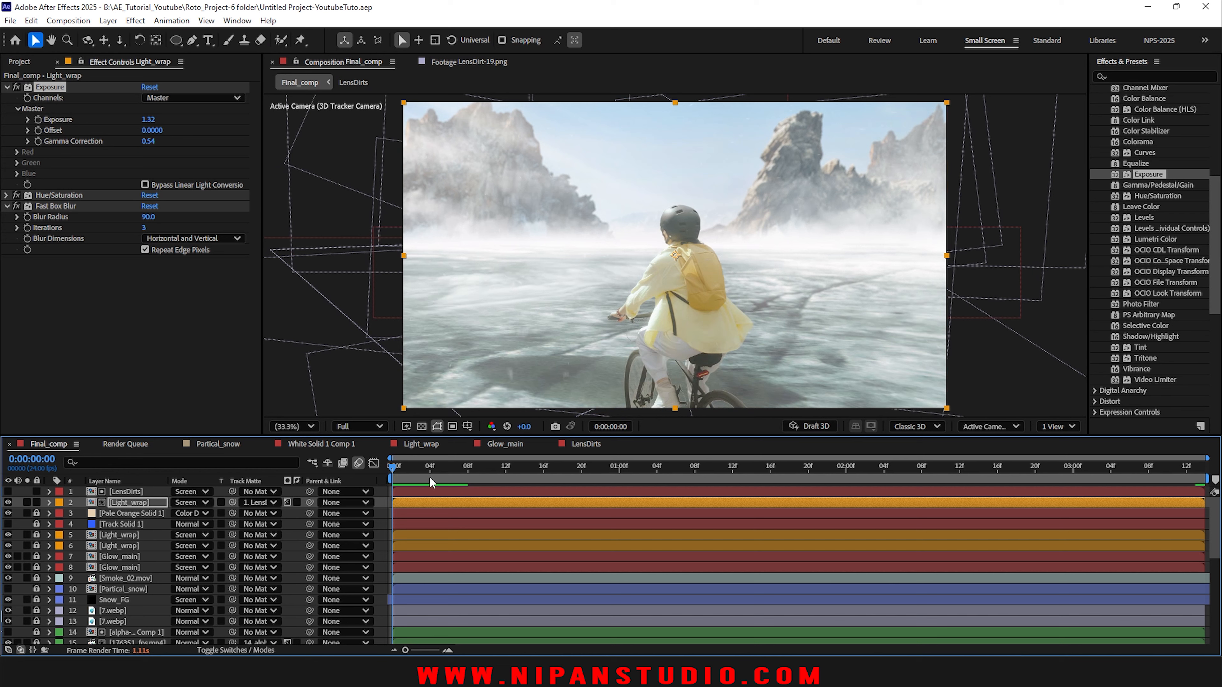
double_click(124, 502)
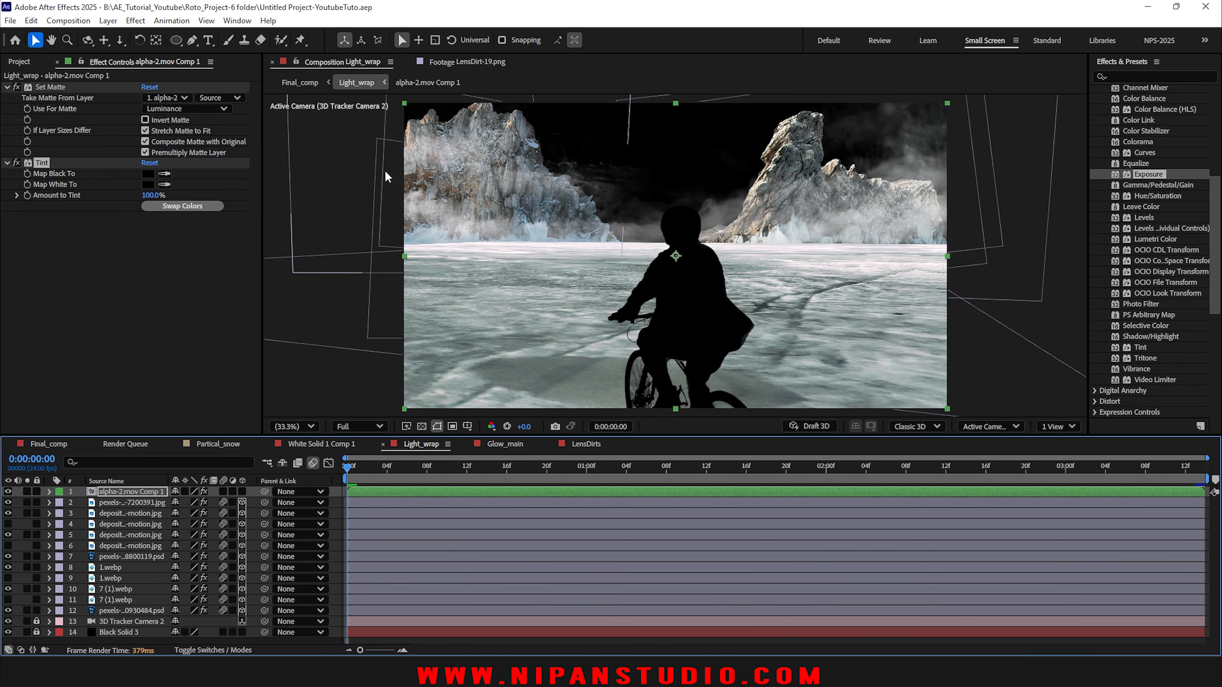
left_click_drag(37, 491, 36, 610)
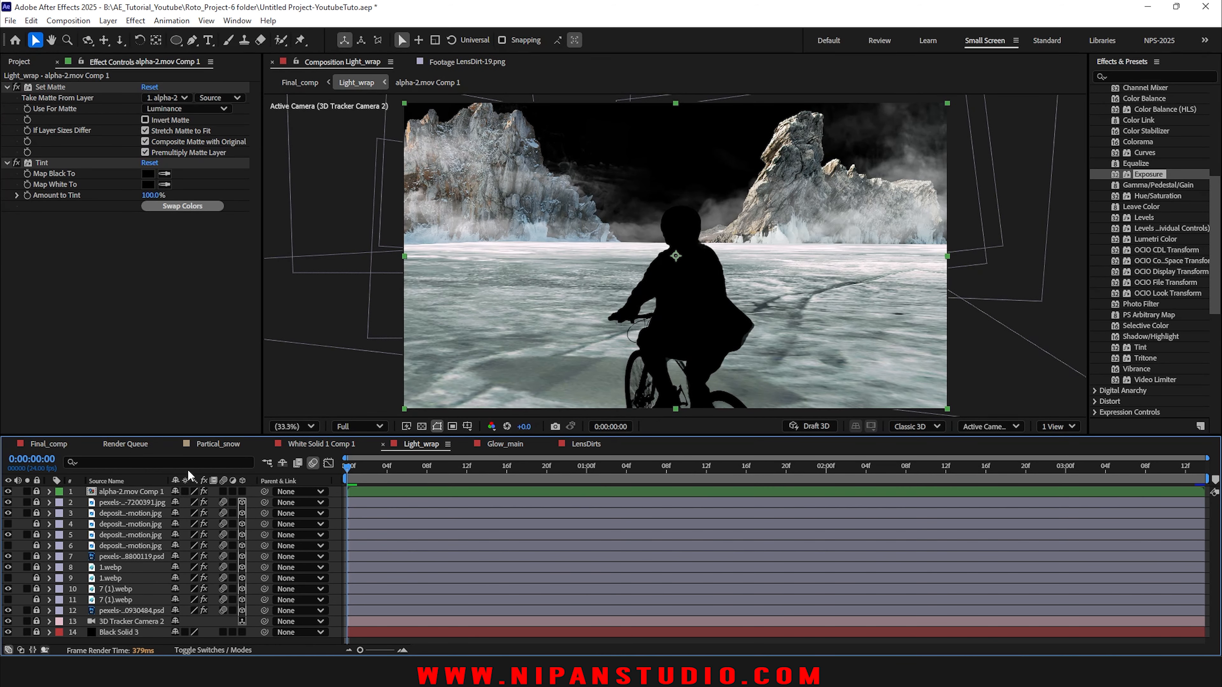
left_click(40, 444)
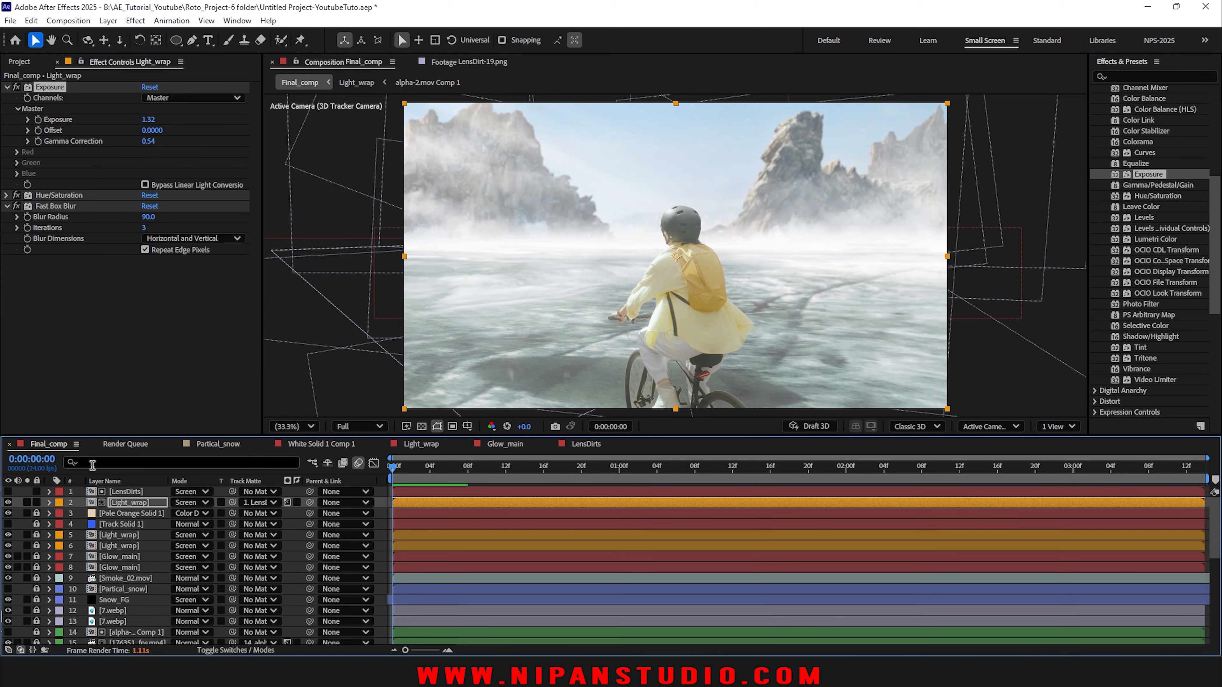
Step: Toggle the Light_wrap copy's solo and visibility to compare the composite, save, and check the frame at 0:00:03:13
left_click(29, 502)
left_click(28, 501)
left_click(8, 502)
left_click(8, 502)
key("ctrl+s")
key("space")
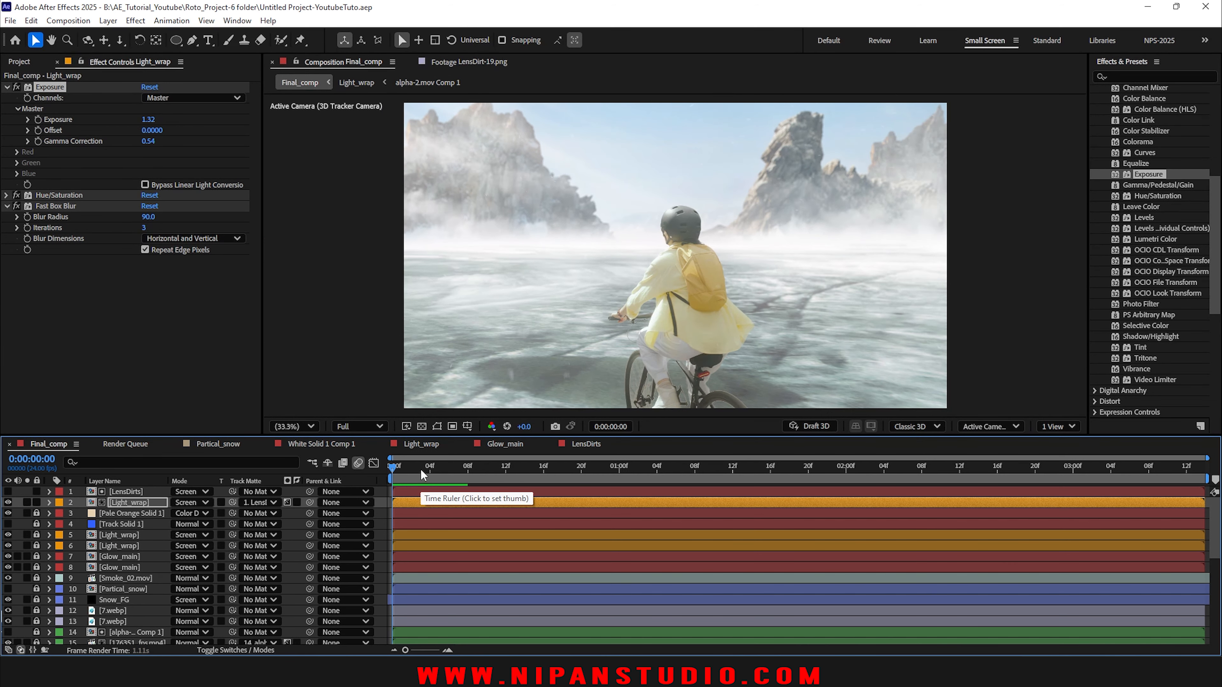
key("space")
left_click_drag(1138, 468, 1195, 468)
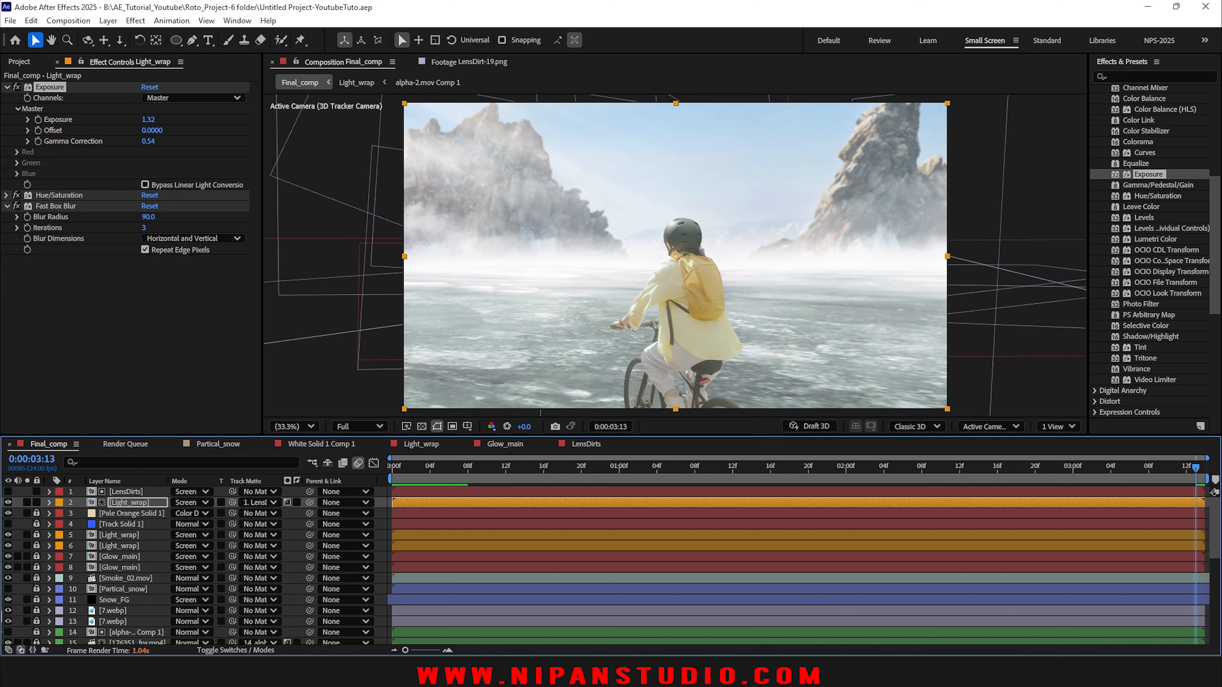
Step: Set the Light_wrap copy's Fast Box Blur radius to 130 and save the project
left_click(137, 503)
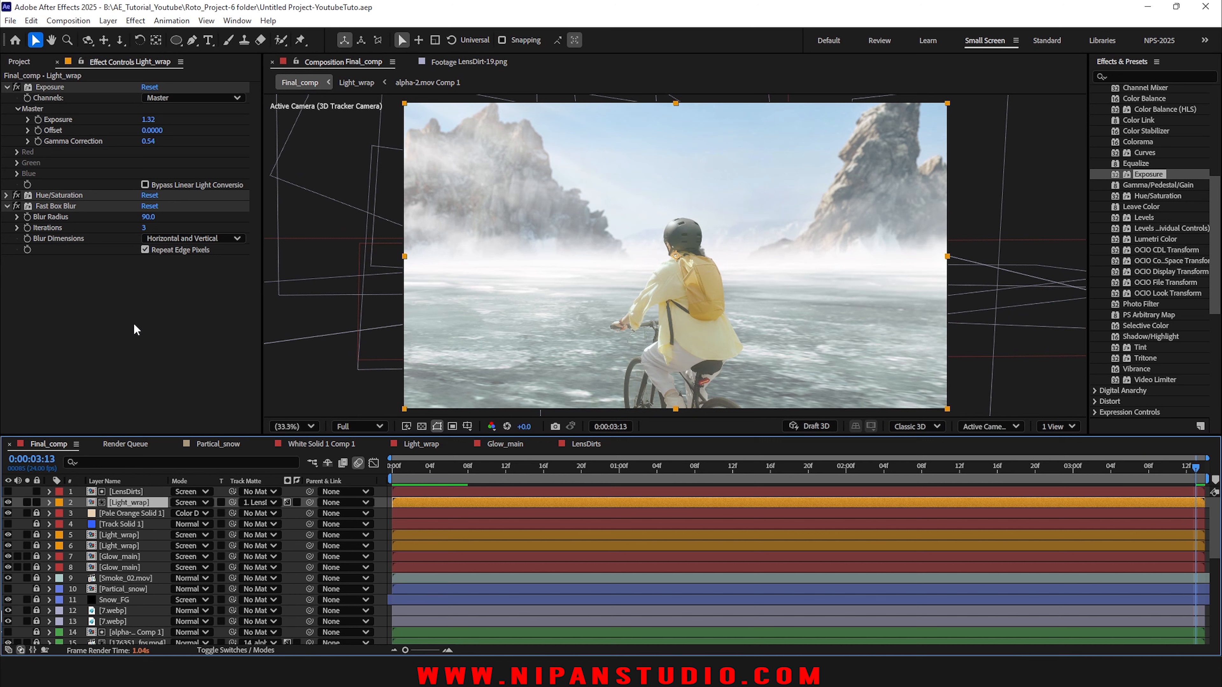
left_click_drag(147, 218, 174, 221)
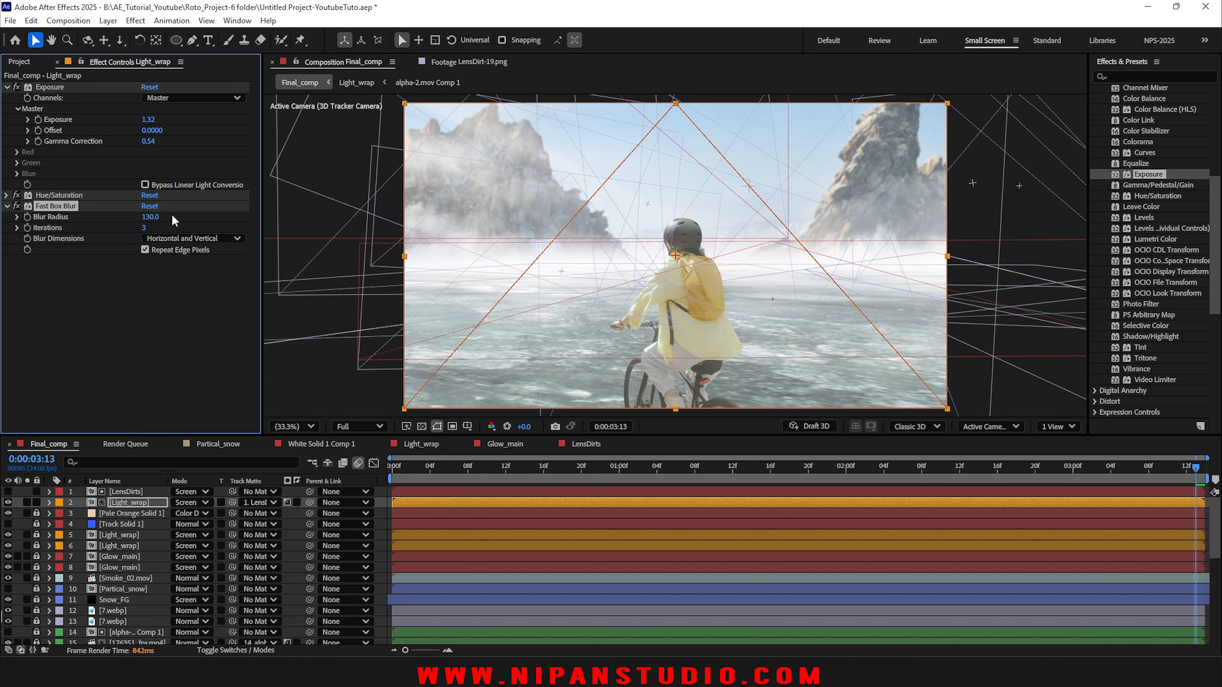
key("ctrl+s")
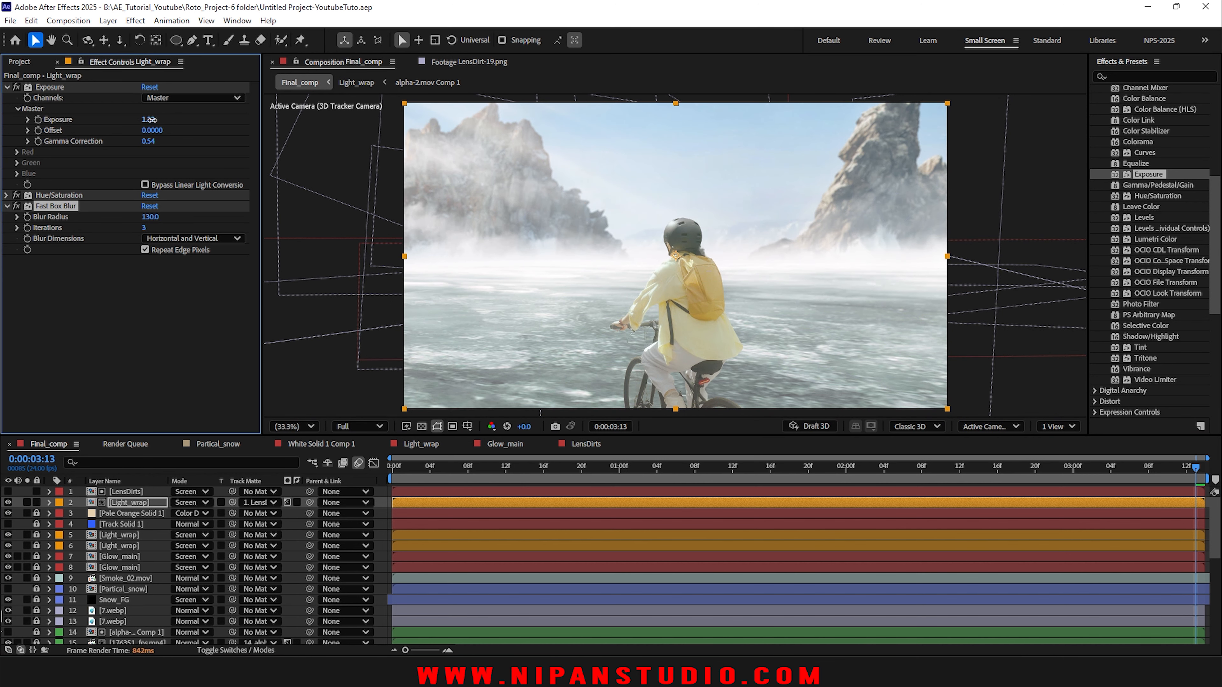
Step: Set the Light_wrap copy's Exposure to 1.58 and Gamma Correction to 0.74, save the project, and preview the composite
left_click_drag(150, 120, 164, 141)
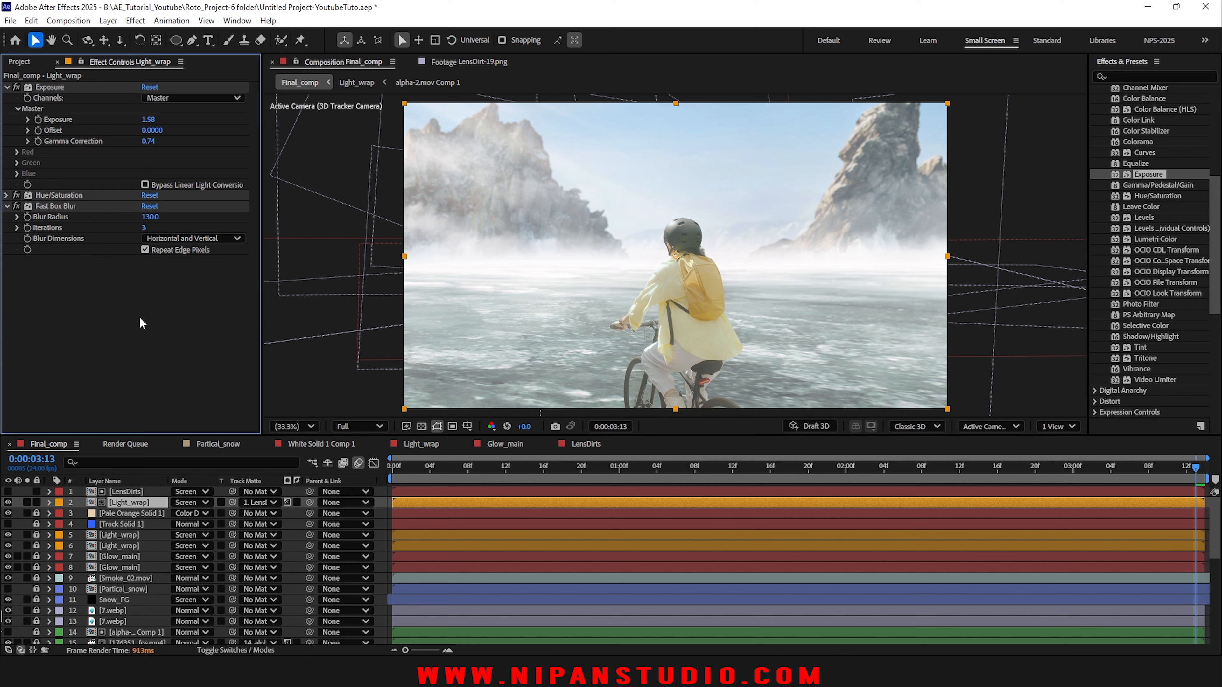
key("ctrl+s")
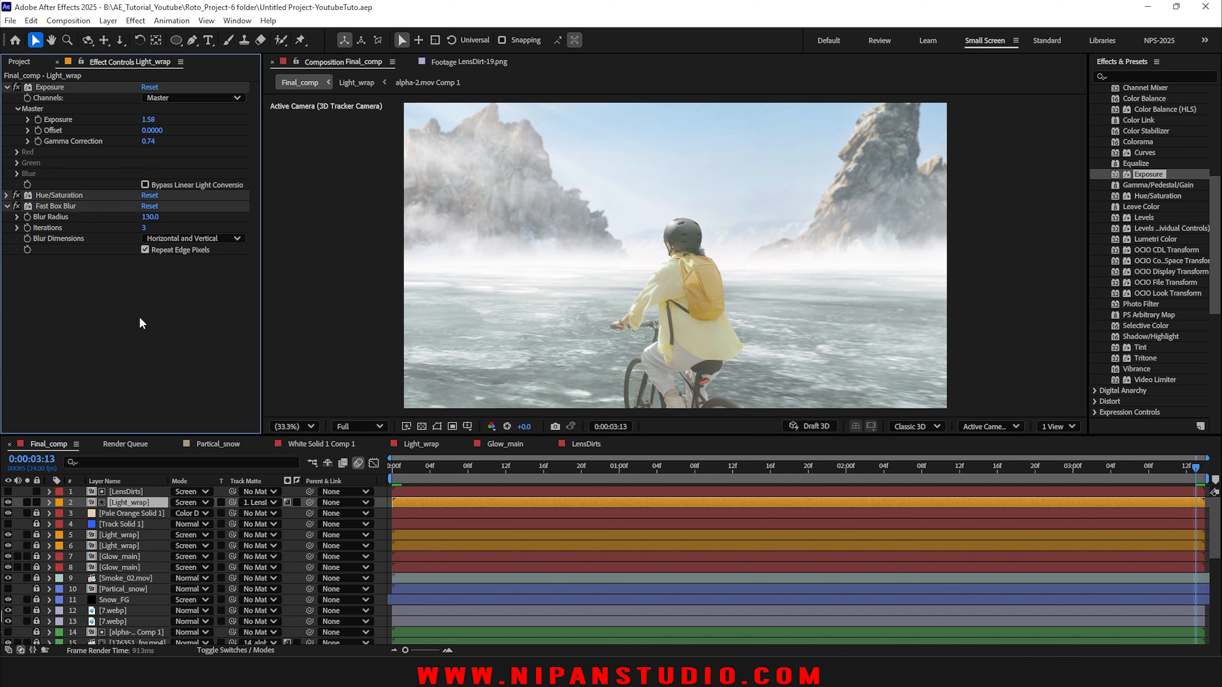
key("space")
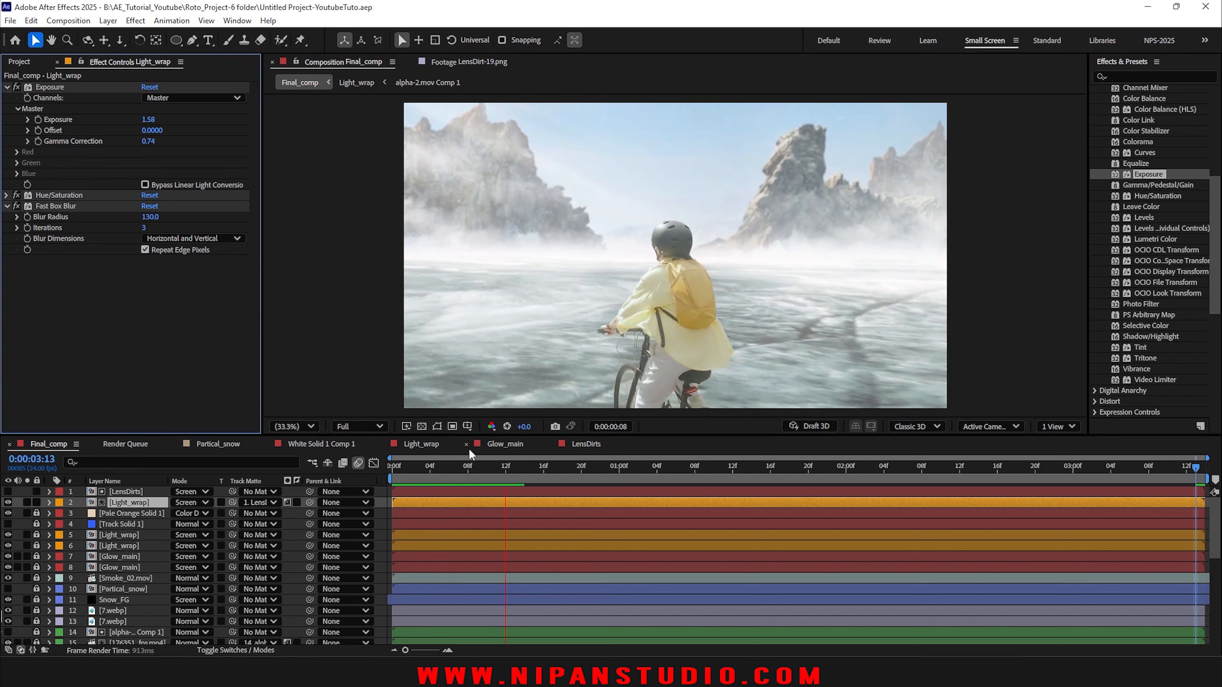
key("space")
Step: Return to the first frame, lock the LensDirts layer and its matted Light_wrap copy, and save the project
left_click_drag(453, 467, 389, 471)
left_click_drag(37, 491, 36, 503)
key("ctrl+s")
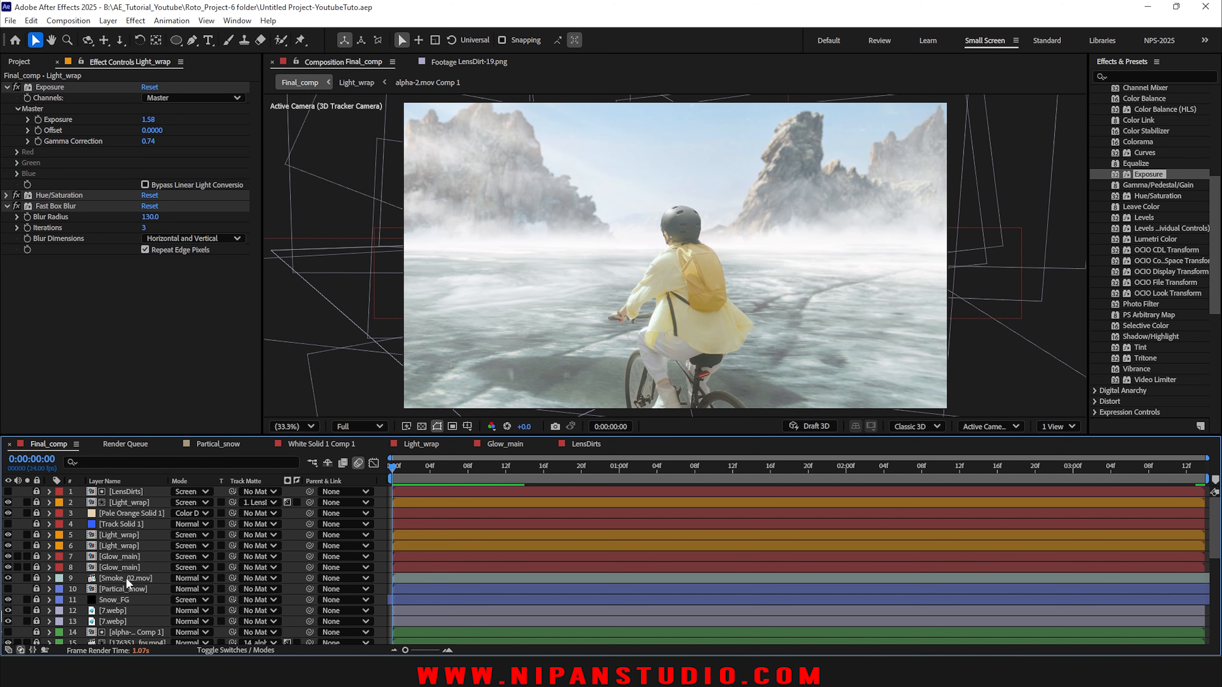
Step: Examine the rock and fog area of the composite up close during playback, then return to the first frame
scroll(808, 192, "up", 1)
left_click_drag(808, 191, 737, 266)
key("space")
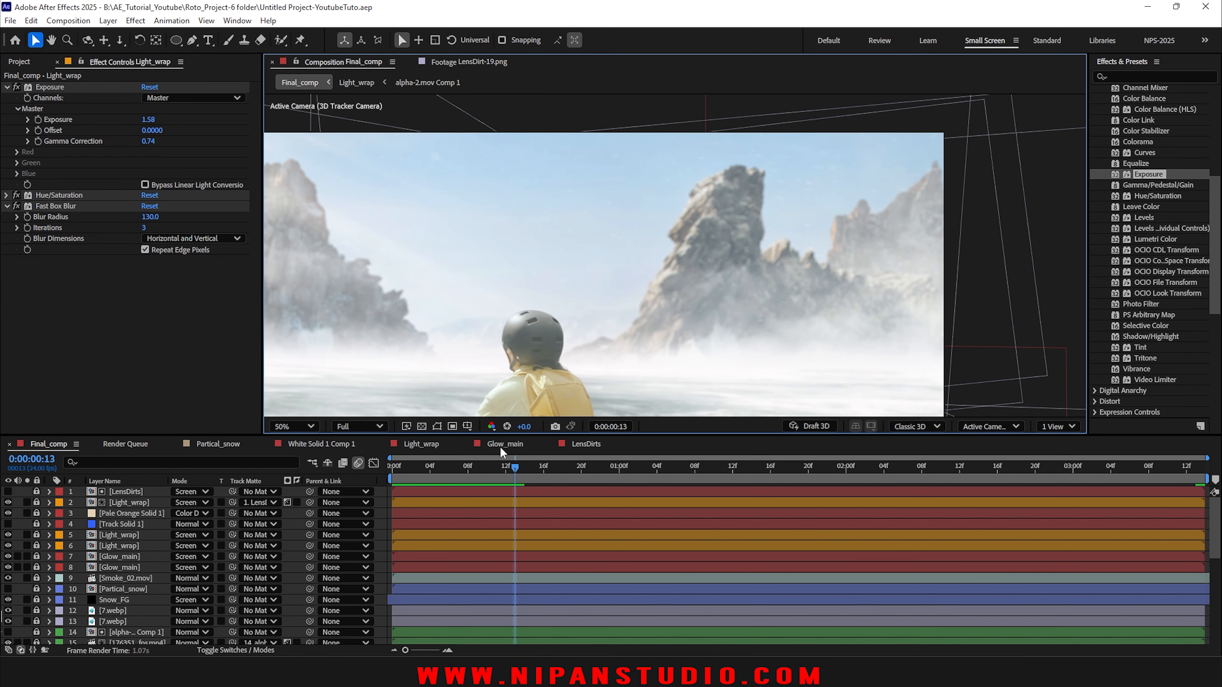
left_click_drag(488, 467, 256, 461)
key("shift+slash")
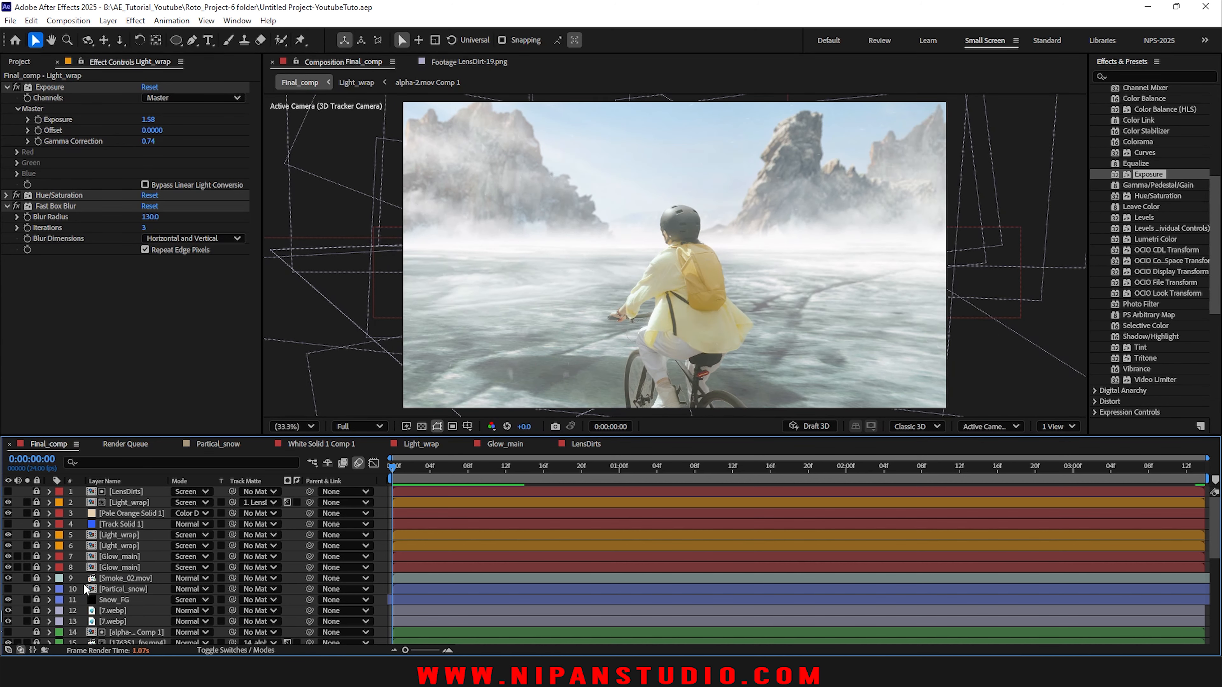
Step: Create an adjustment layer in Final_comp and place it directly beneath the matted cyclist footage, above Camera Lens Blur
scroll(112, 568, "down", 1)
left_click(25, 609)
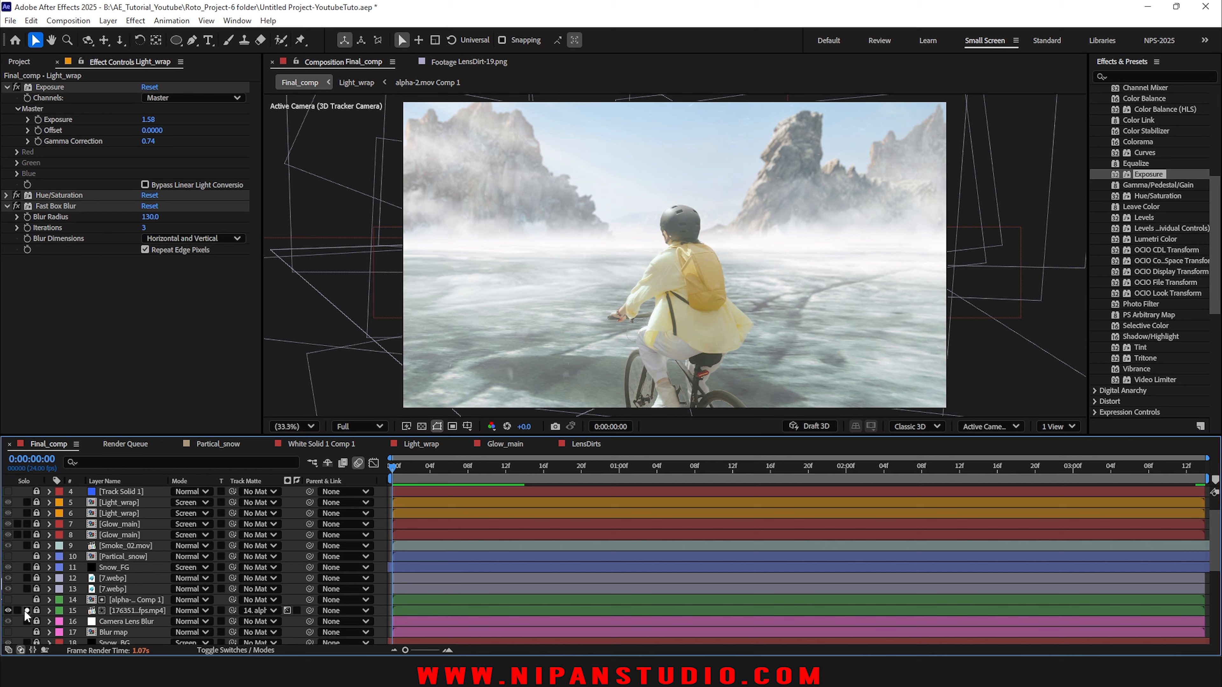
left_click(24, 610)
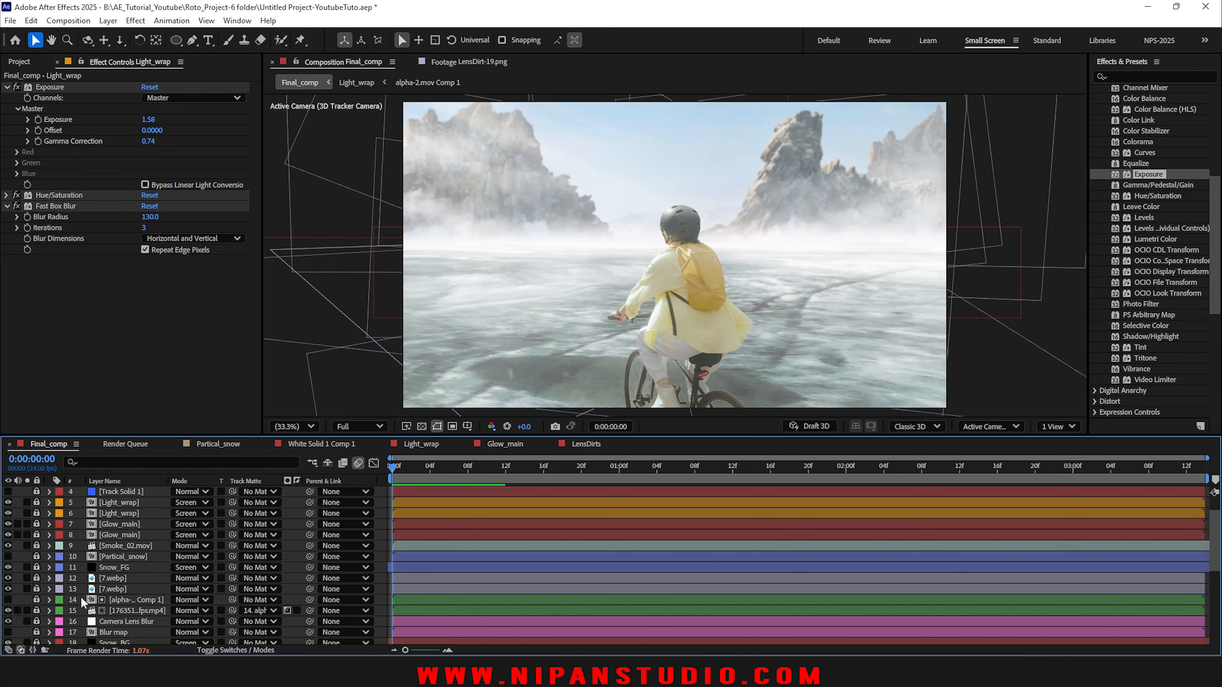
right_click(105, 594)
mouse_move(139, 436)
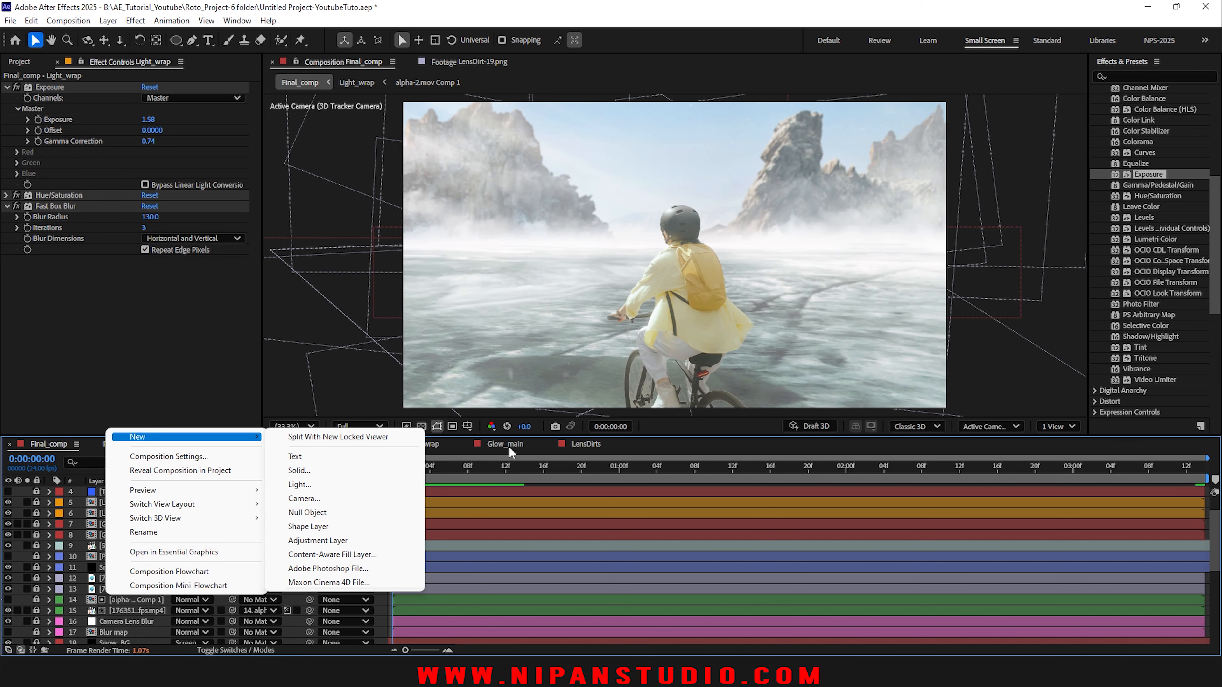
left_click(327, 542)
left_click_drag(112, 495, 117, 596)
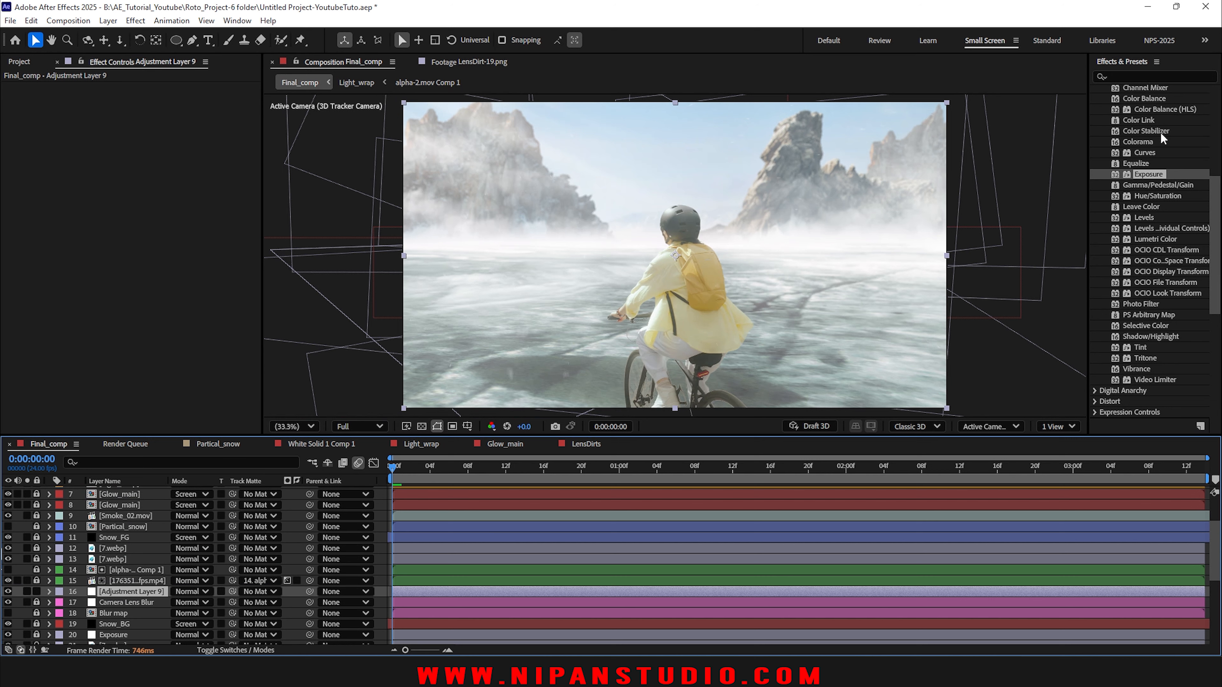
Step: Apply the Match Grain effect from Noise & Grain to the new adjustment layer
scroll(1106, 166, "up", 7)
left_click(1095, 167)
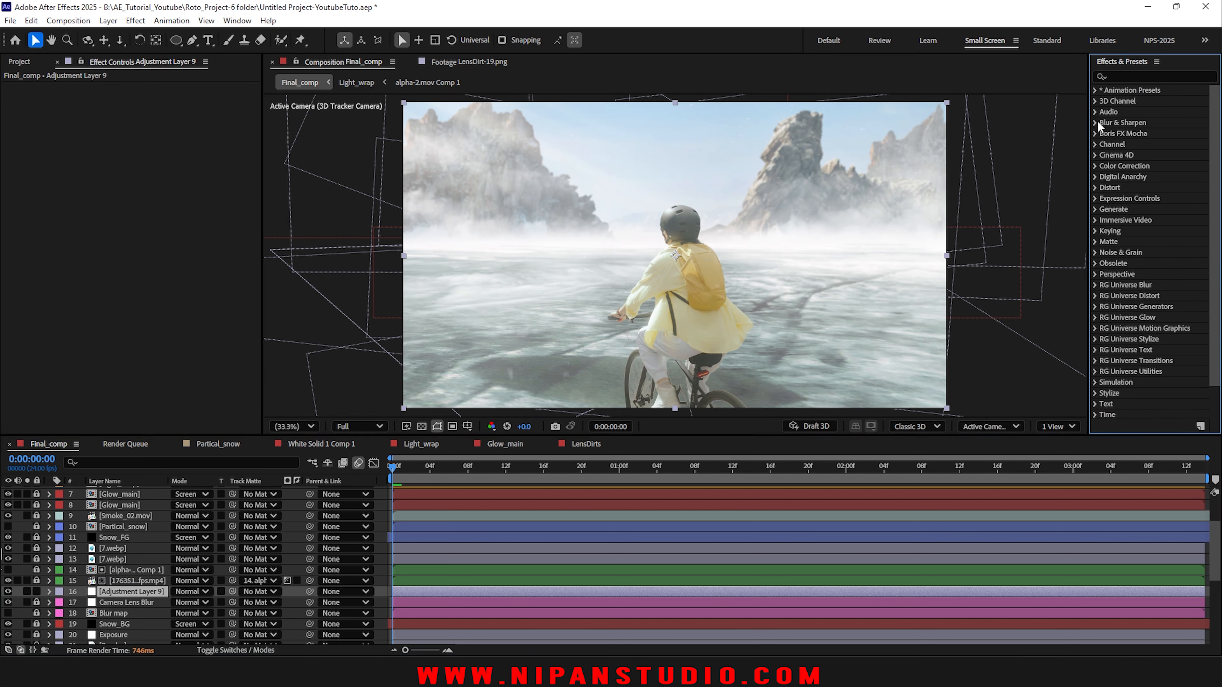
left_click(1095, 253)
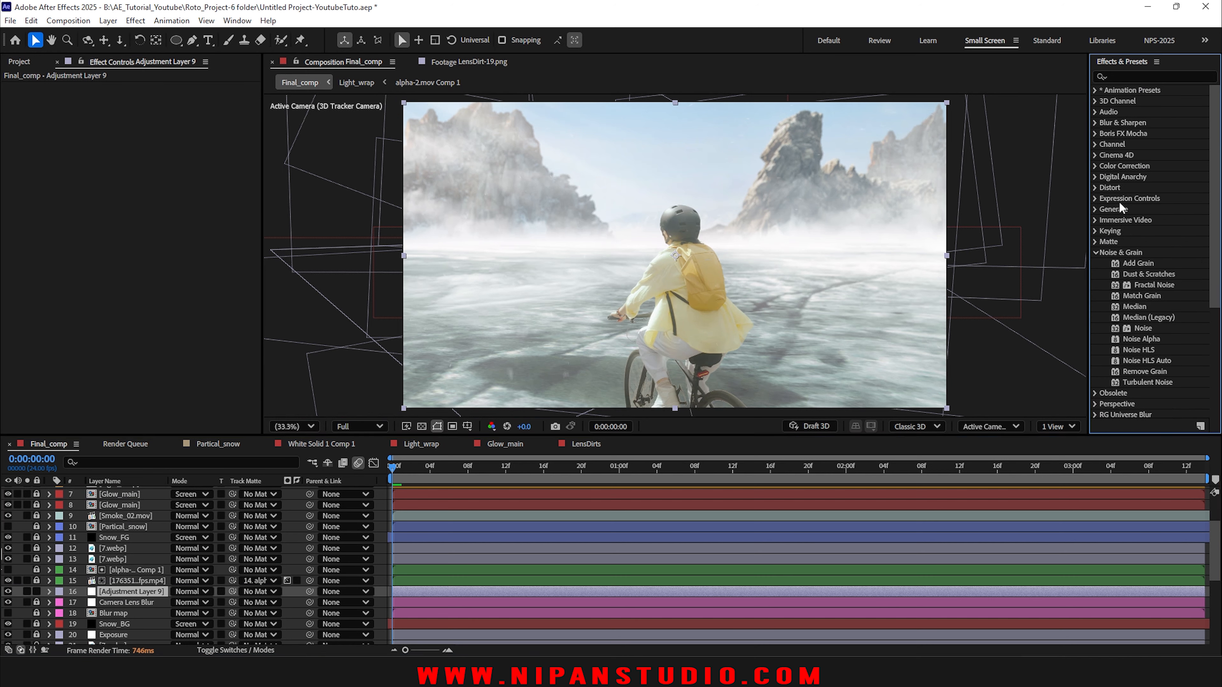
left_click(1139, 296)
left_click_drag(1146, 297, 125, 592)
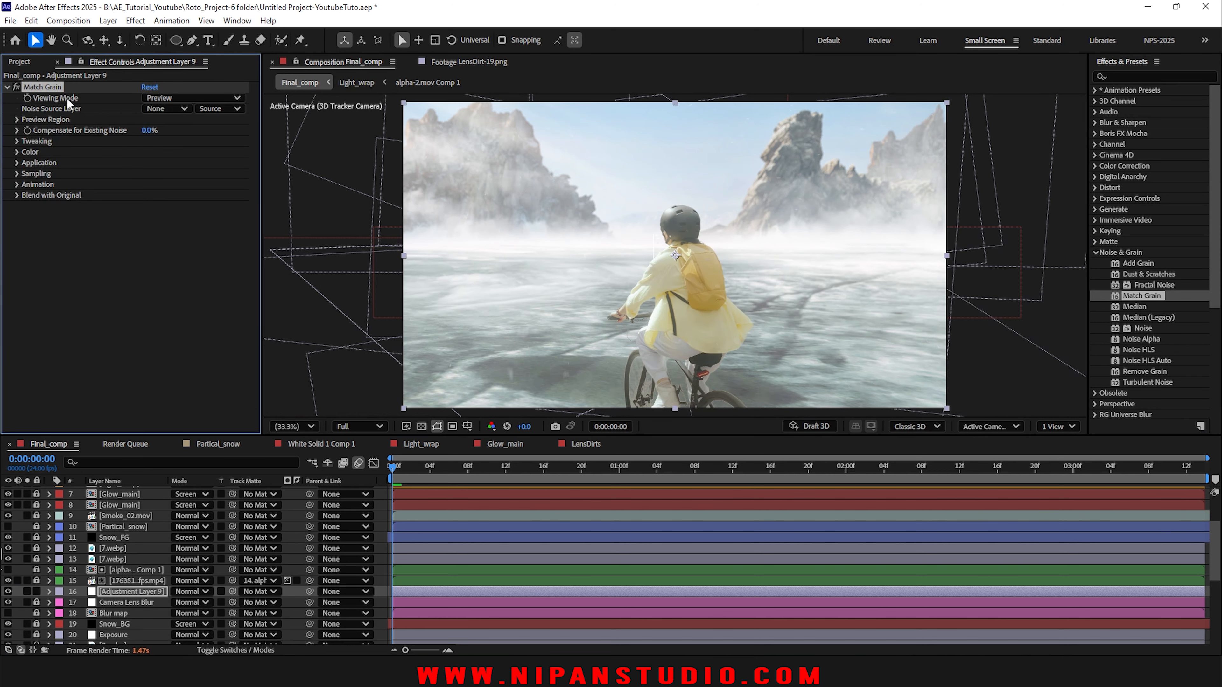
Step: Set Match Grain's Viewing Mode to Final Output and its Noise Source Layer to layer 36, 17635198-uhd_2560_1440_24fps.mp4
left_click(151, 98)
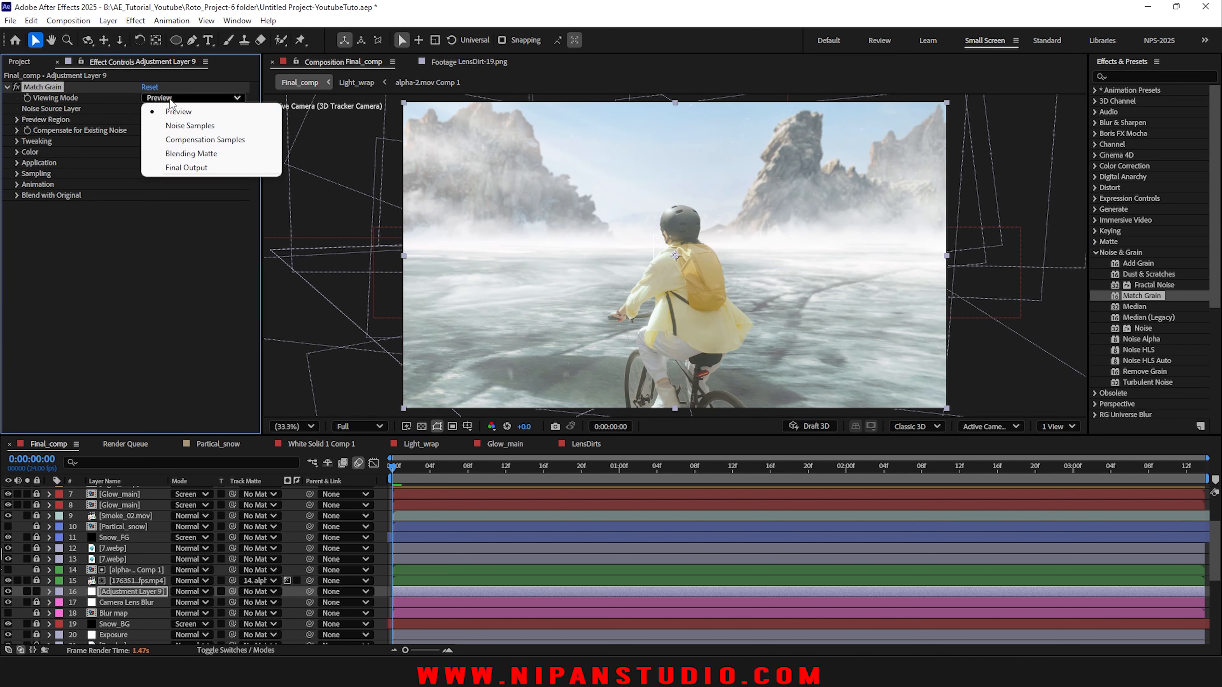
left_click(174, 168)
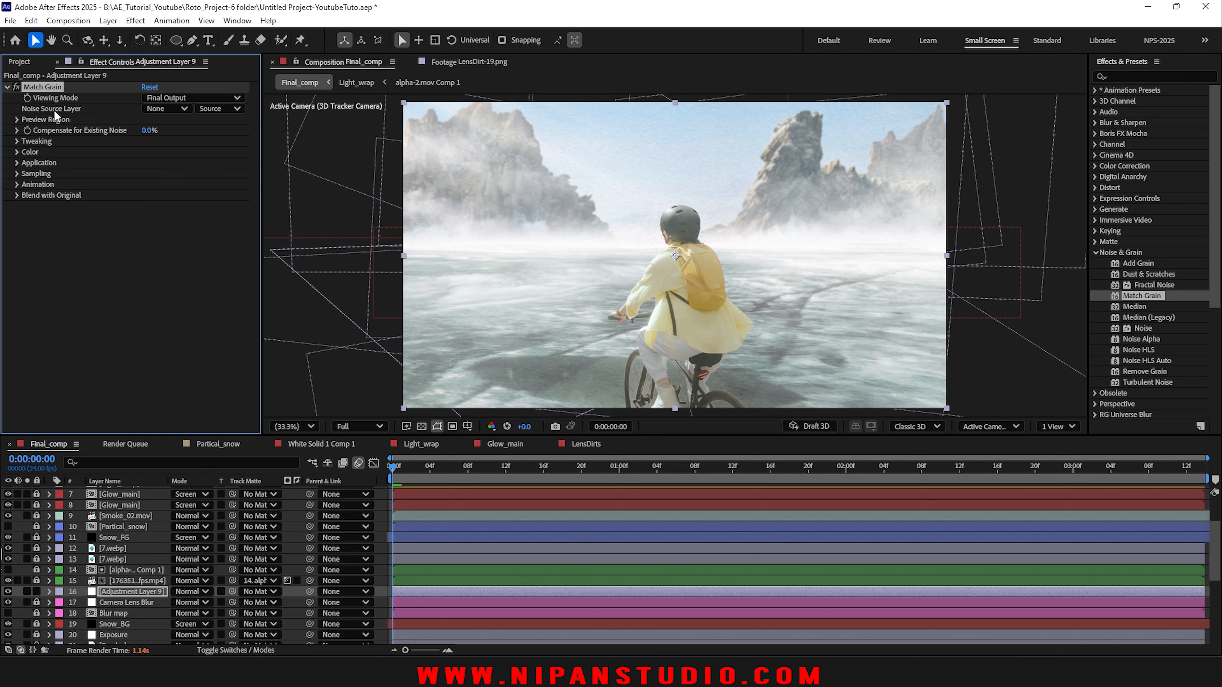
scroll(116, 606, "down", 5)
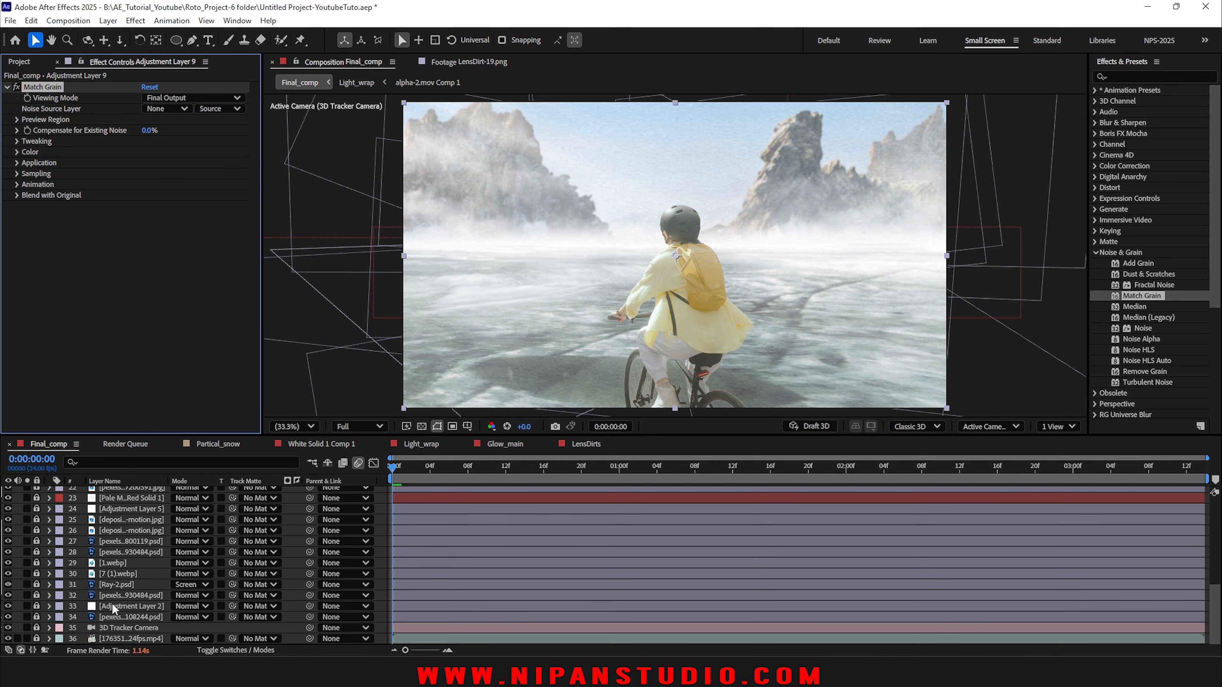
left_click(27, 639)
left_click(27, 639)
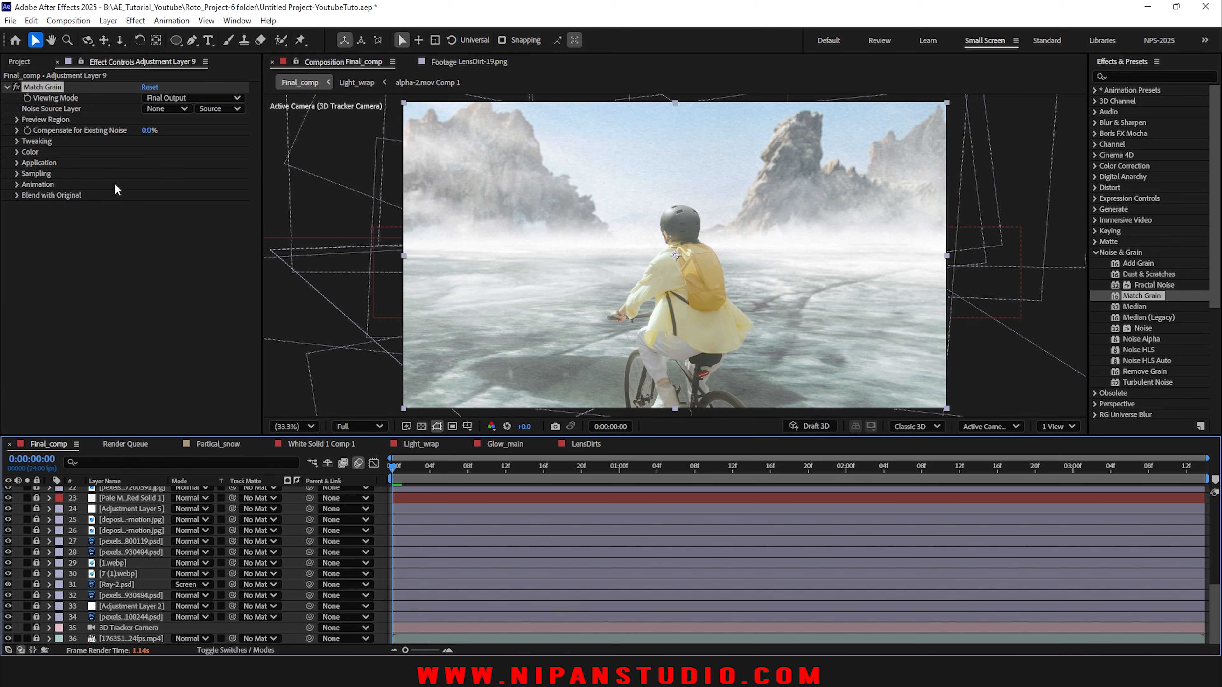
left_click(156, 109)
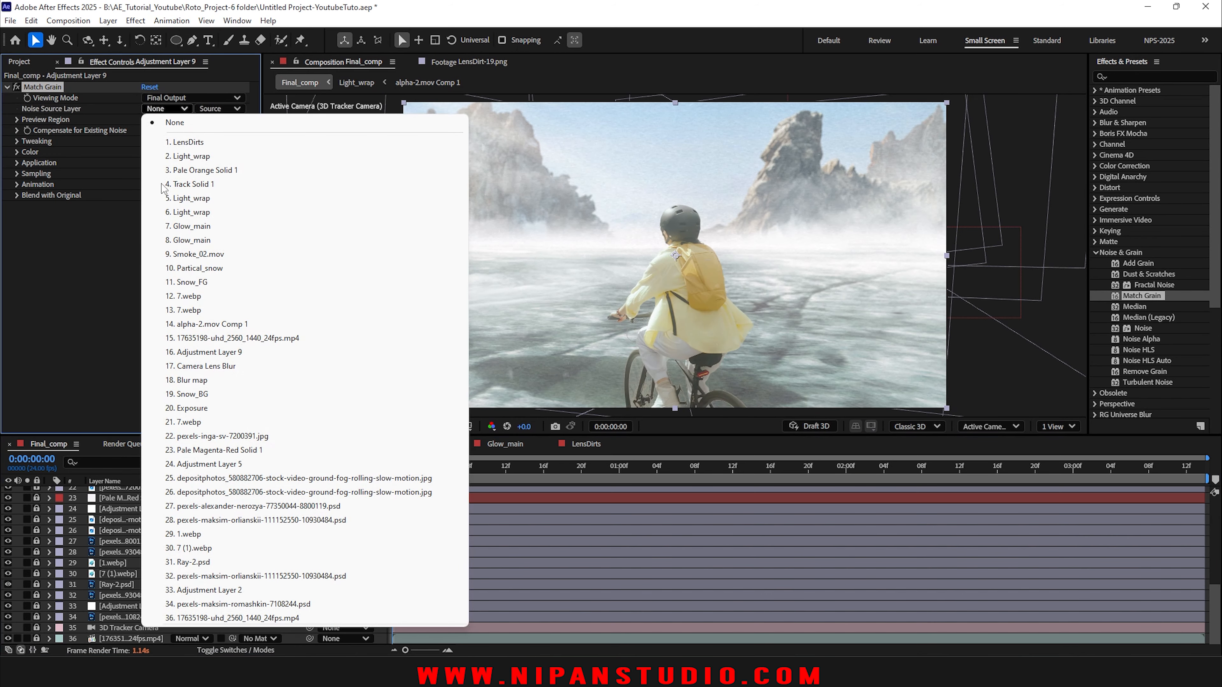
left_click(172, 617)
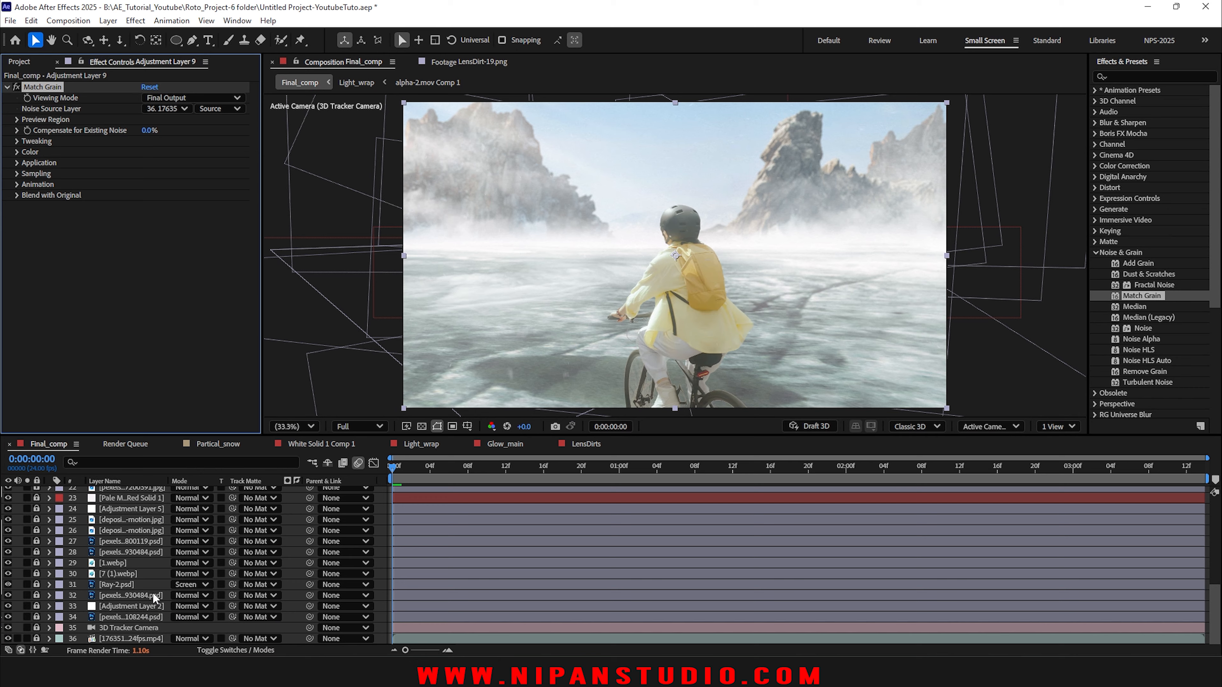
Step: Rename the adjustment layer as Match Grain and save the project
scroll(153, 592, "up", 5)
scroll(134, 522, "down", 3)
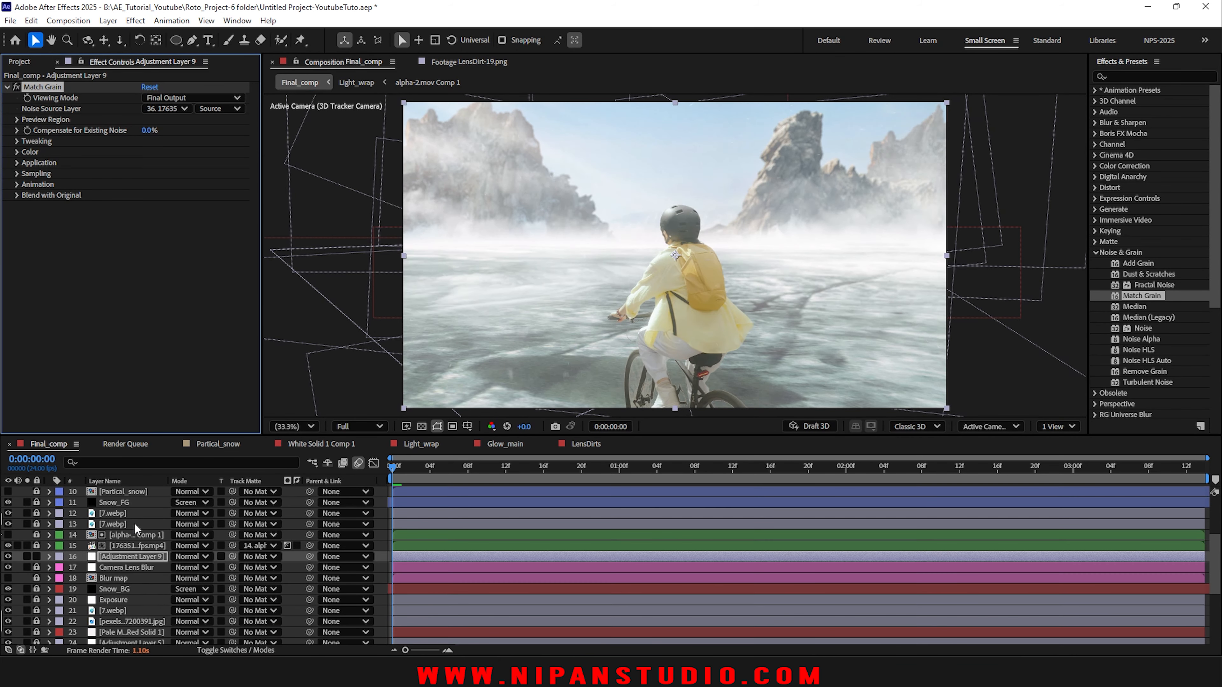
left_click(116, 559)
key("Return")
type("Match Grain")
key("Return")
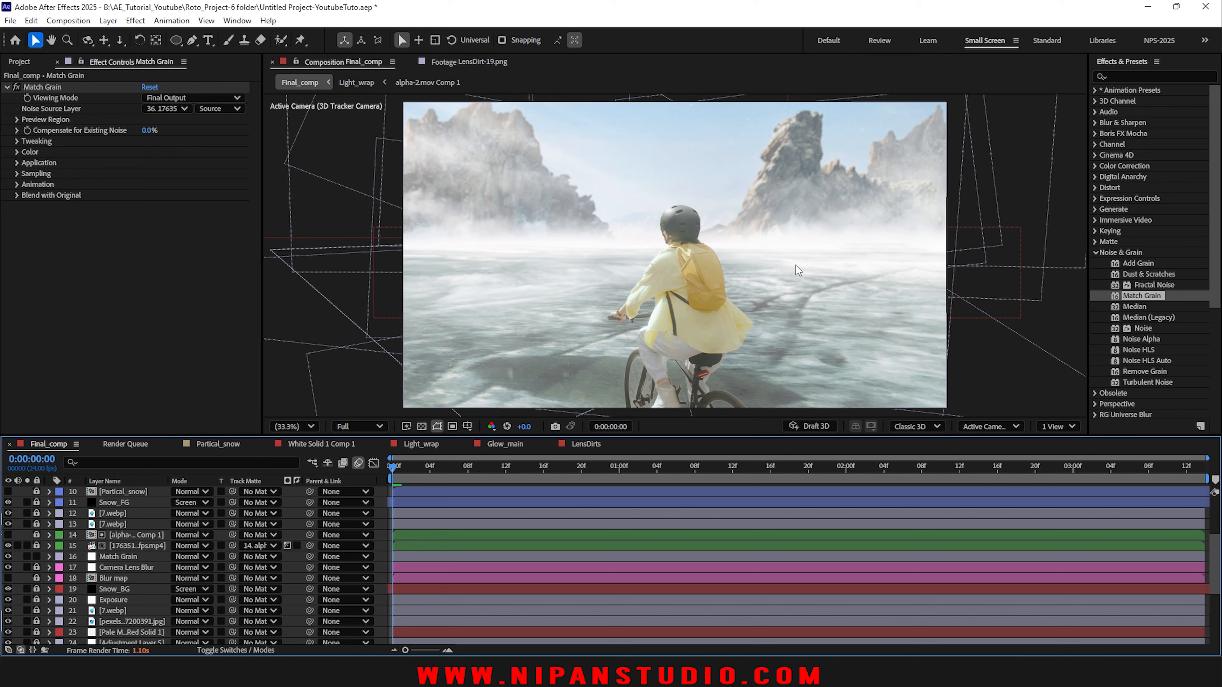
key("ctrl+s")
Step: Examine the grain on the cyclist and rock up close, comparing the image with the Match Grain layer hidden and shown
scroll(795, 265, "up", 4)
key("space")
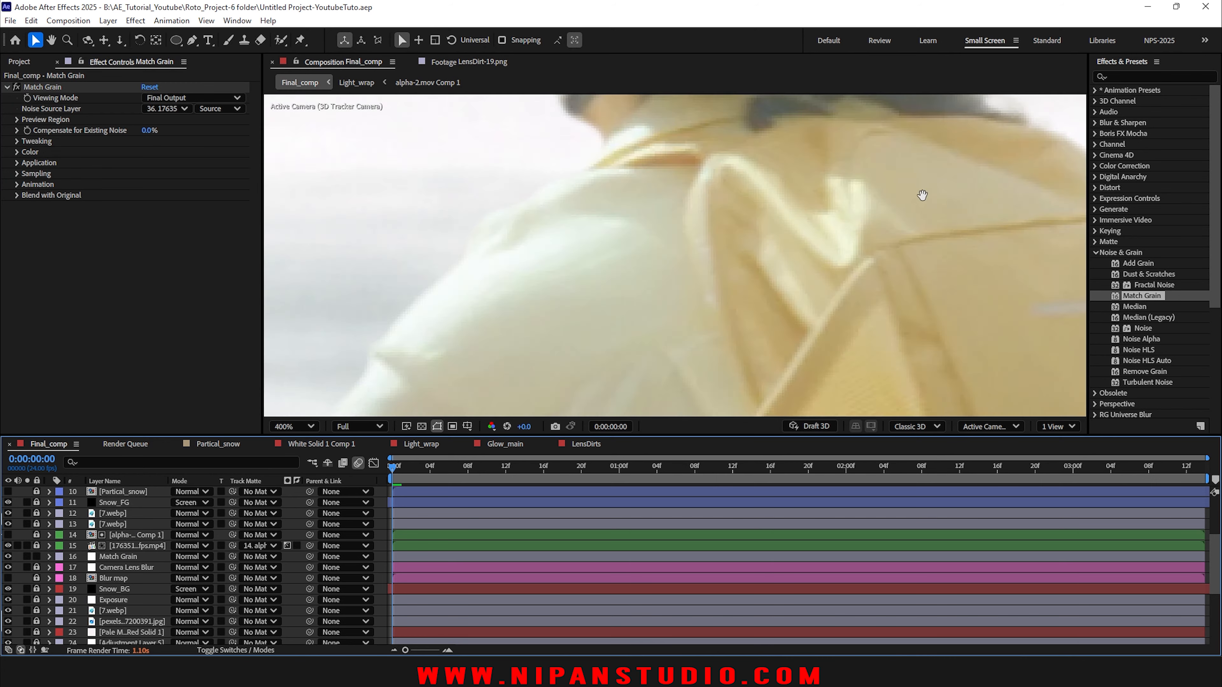
left_click_drag(922, 191, 337, 332)
scroll(714, 277, "down", 1)
left_click_drag(744, 235, 476, 406)
left_click_drag(808, 130, 698, 221)
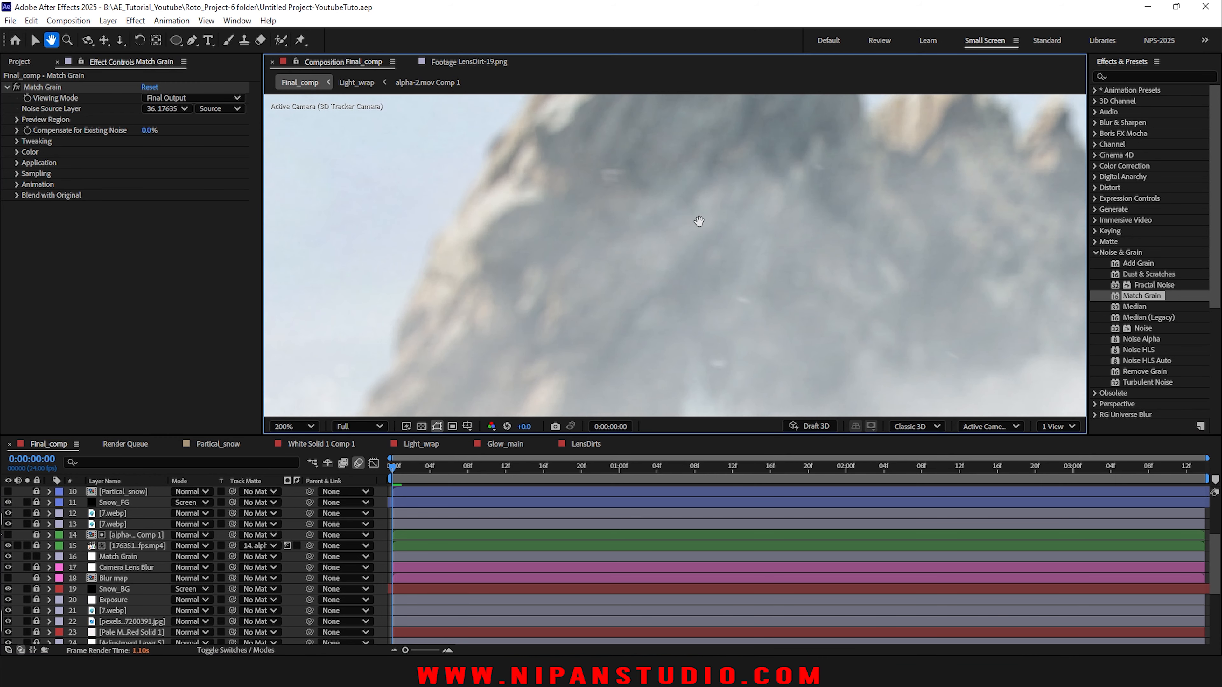
left_click(9, 557)
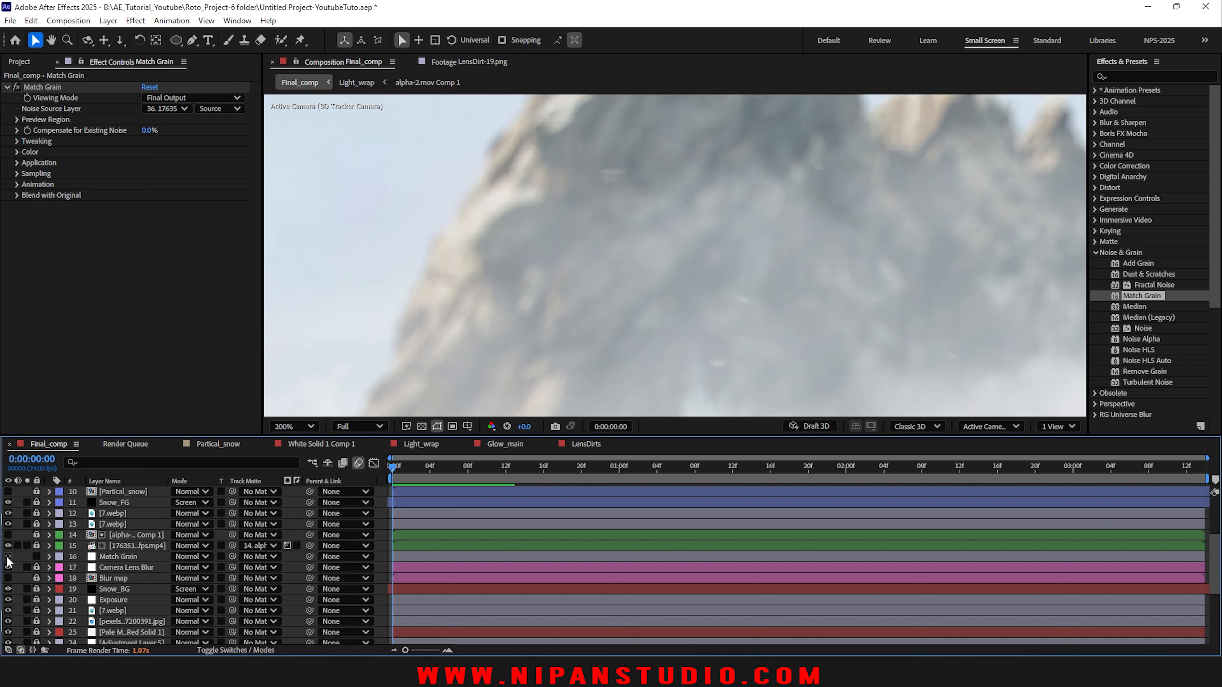
left_click(8, 556)
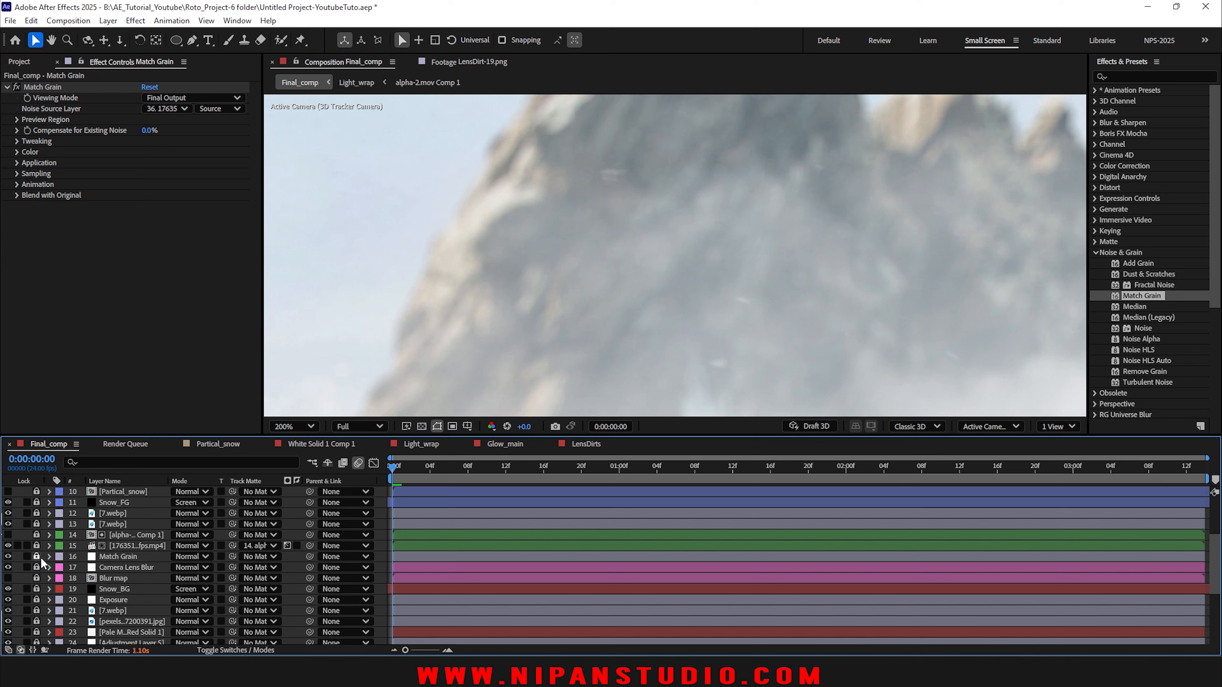
Step: Lock the Match Grain layer, fit the whole frame in view, save the project, and preview the composite
key("shift+slash")
key("ctrl+s")
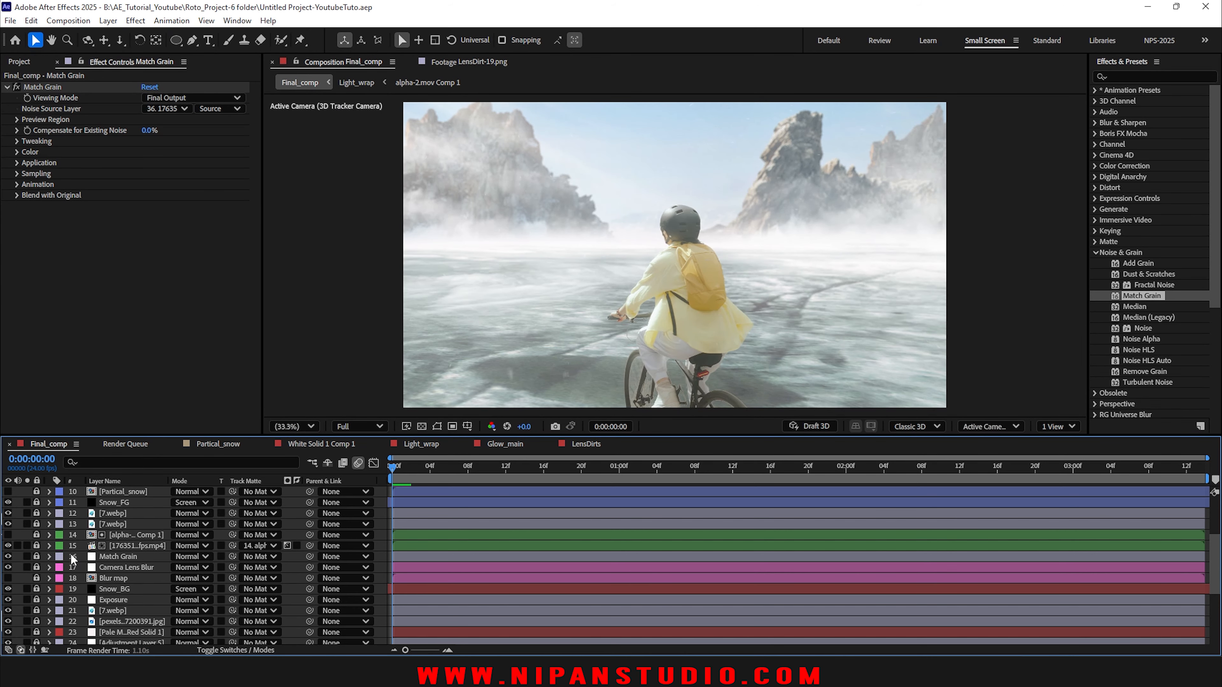
key("space")
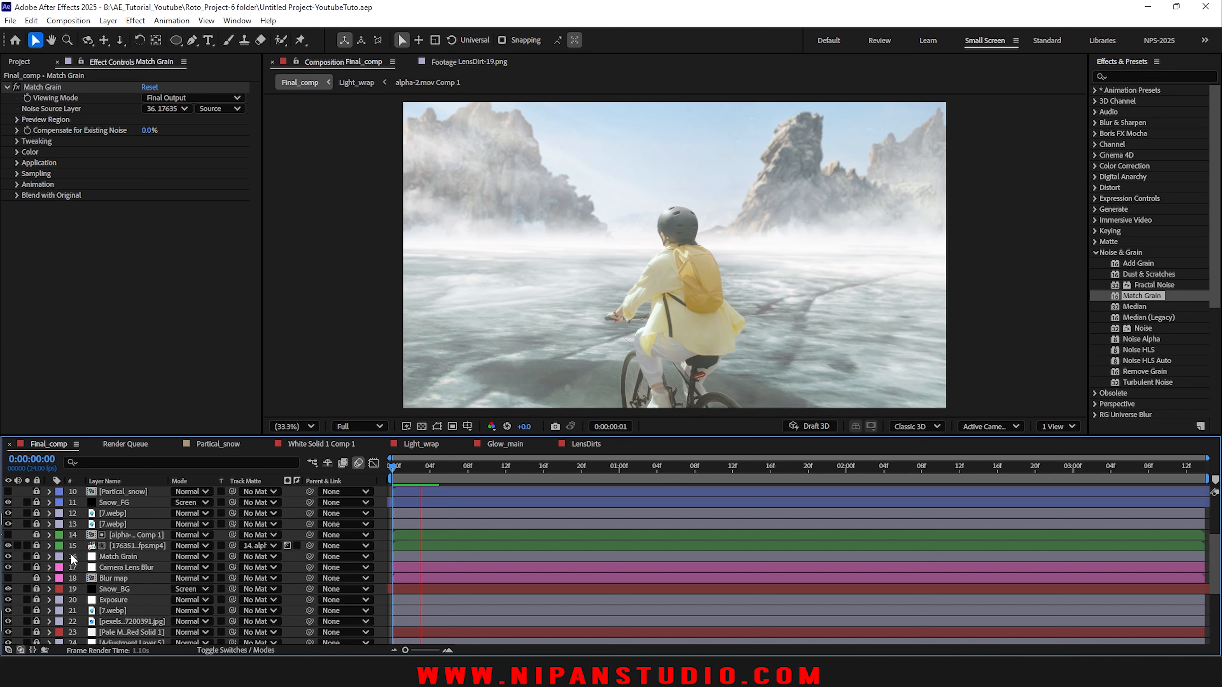